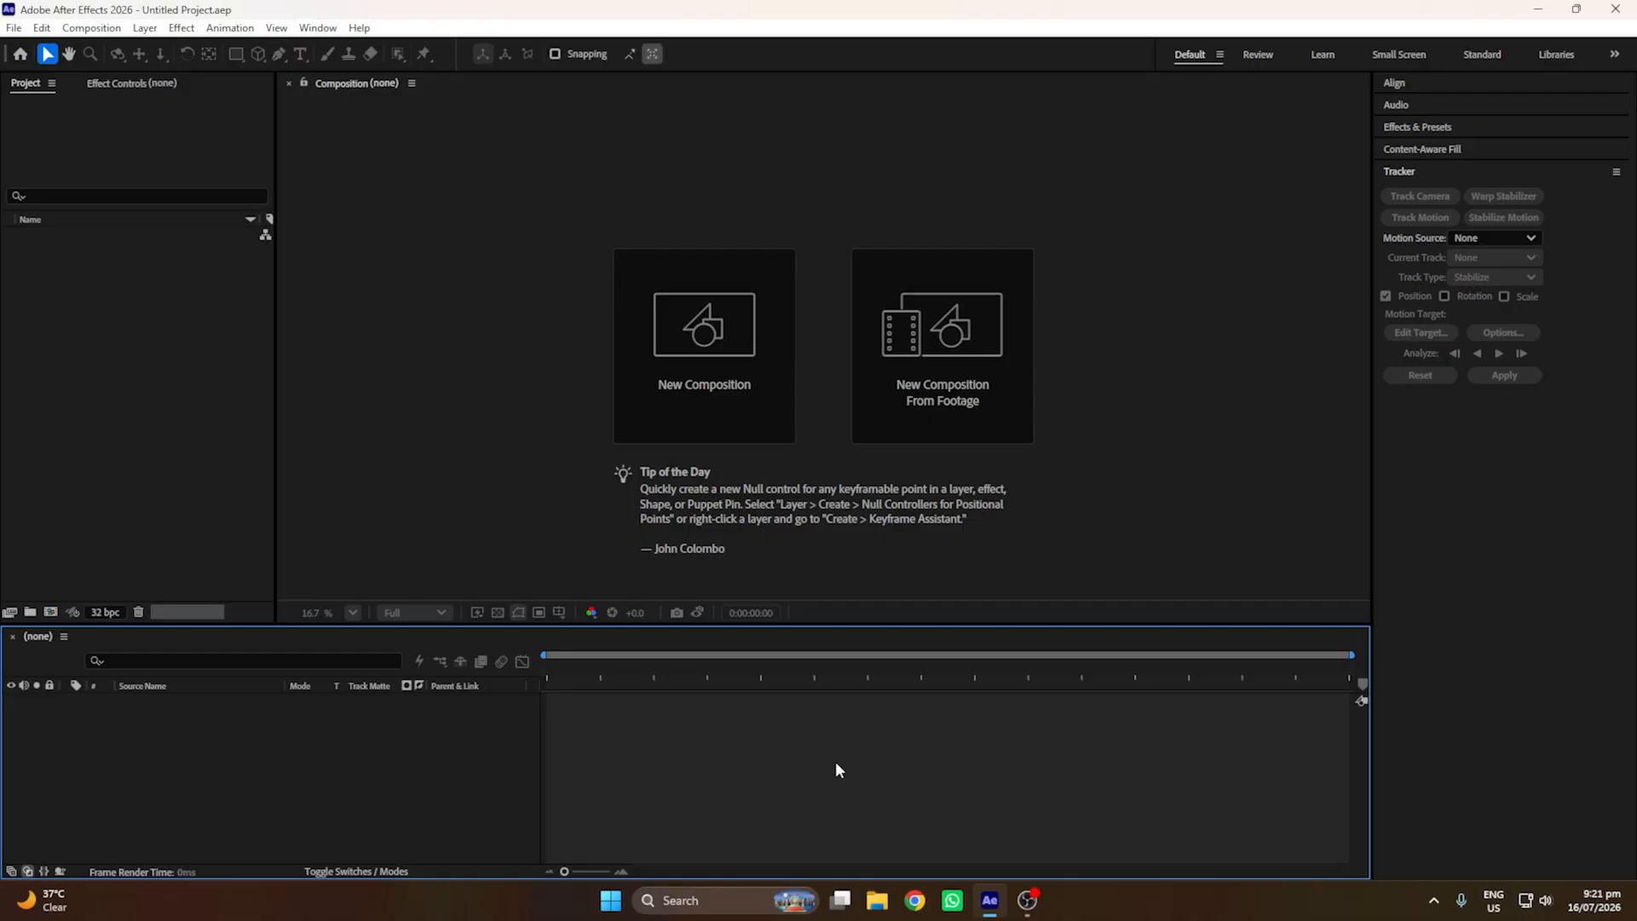
Step: Import the City and Clip_1 videos from the tut folder as footage
double_click(69, 273)
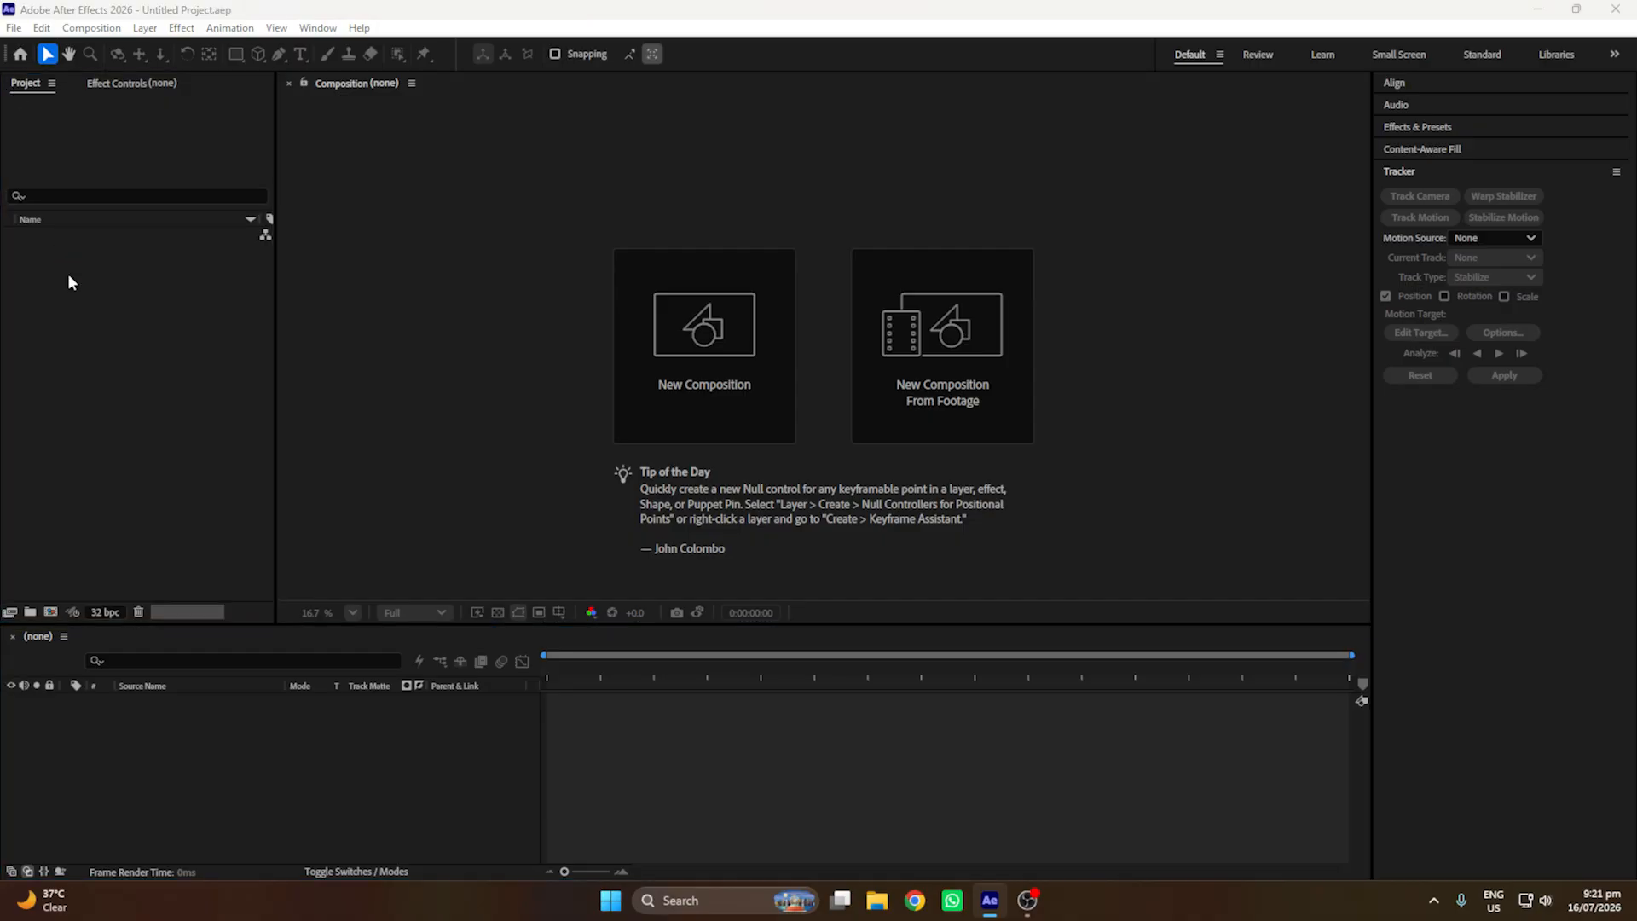
left_click_drag(277, 283, 199, 212)
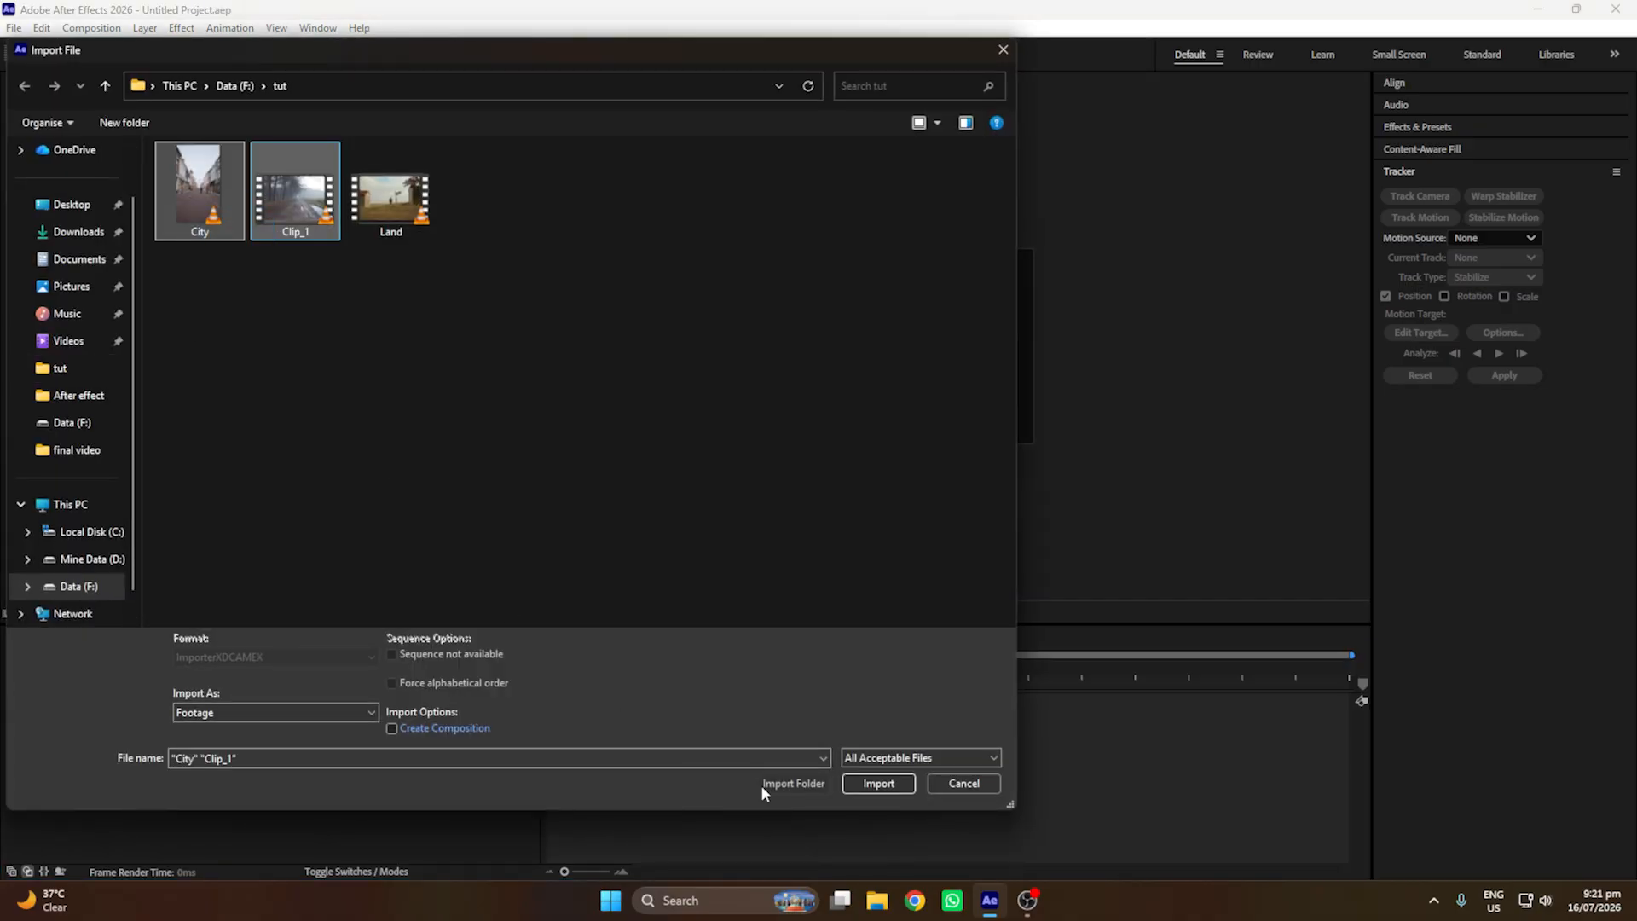
left_click(878, 783)
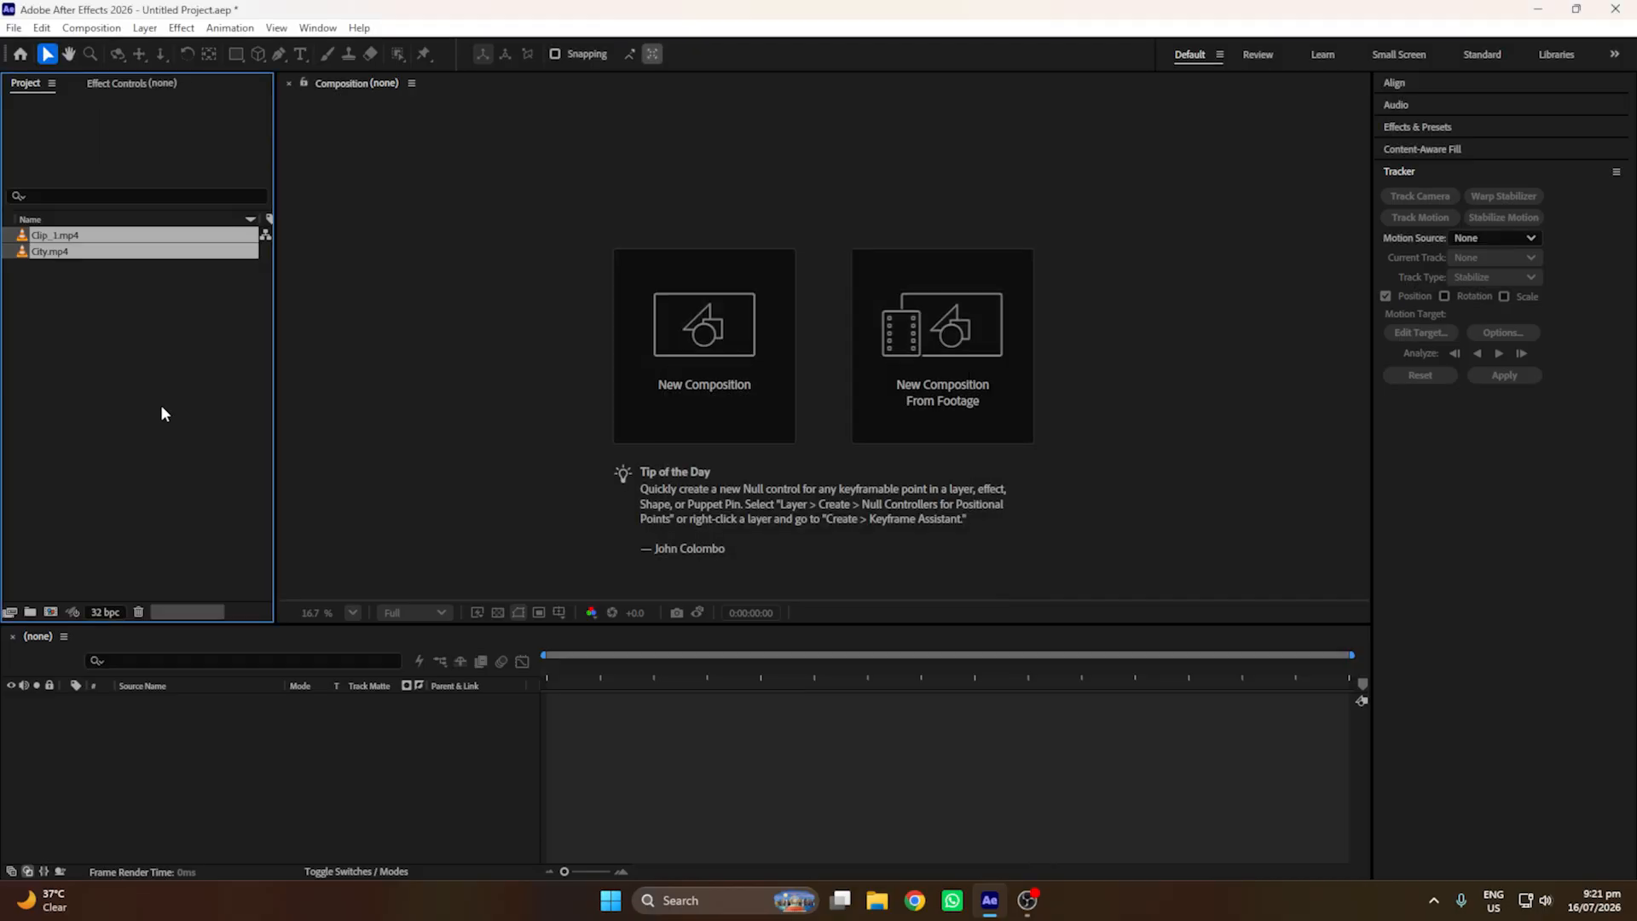
Step: Create a composition from Clip_1.mp4, scrub through its opening seconds, and return to the first frame
left_click(81, 251)
left_click(56, 235)
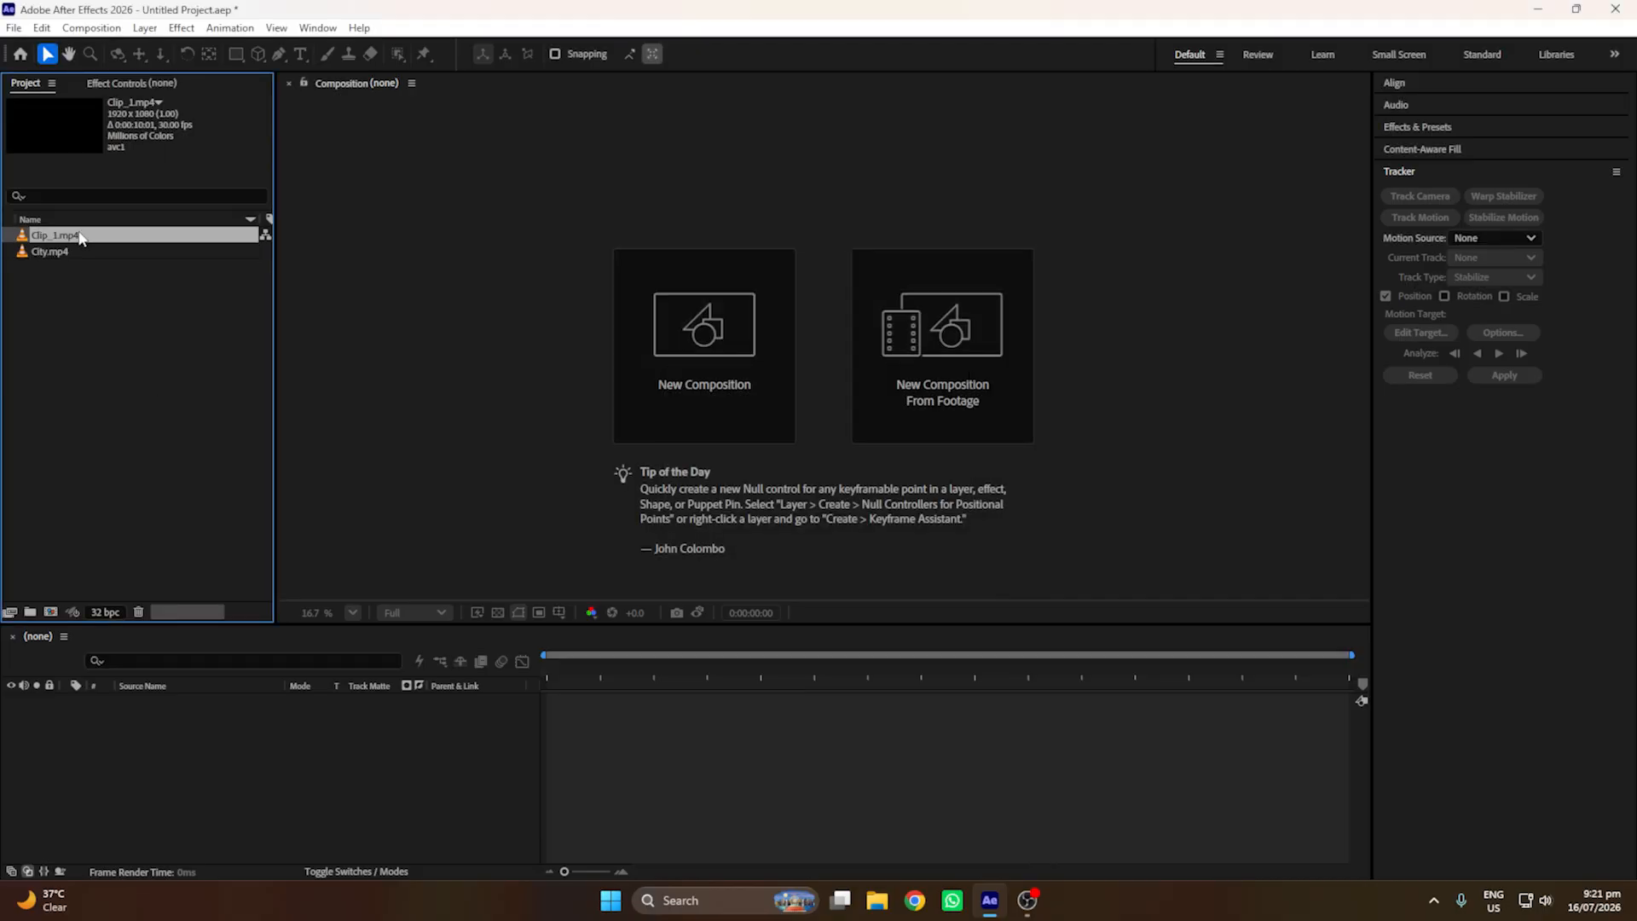
left_click_drag(59, 239, 9, 761)
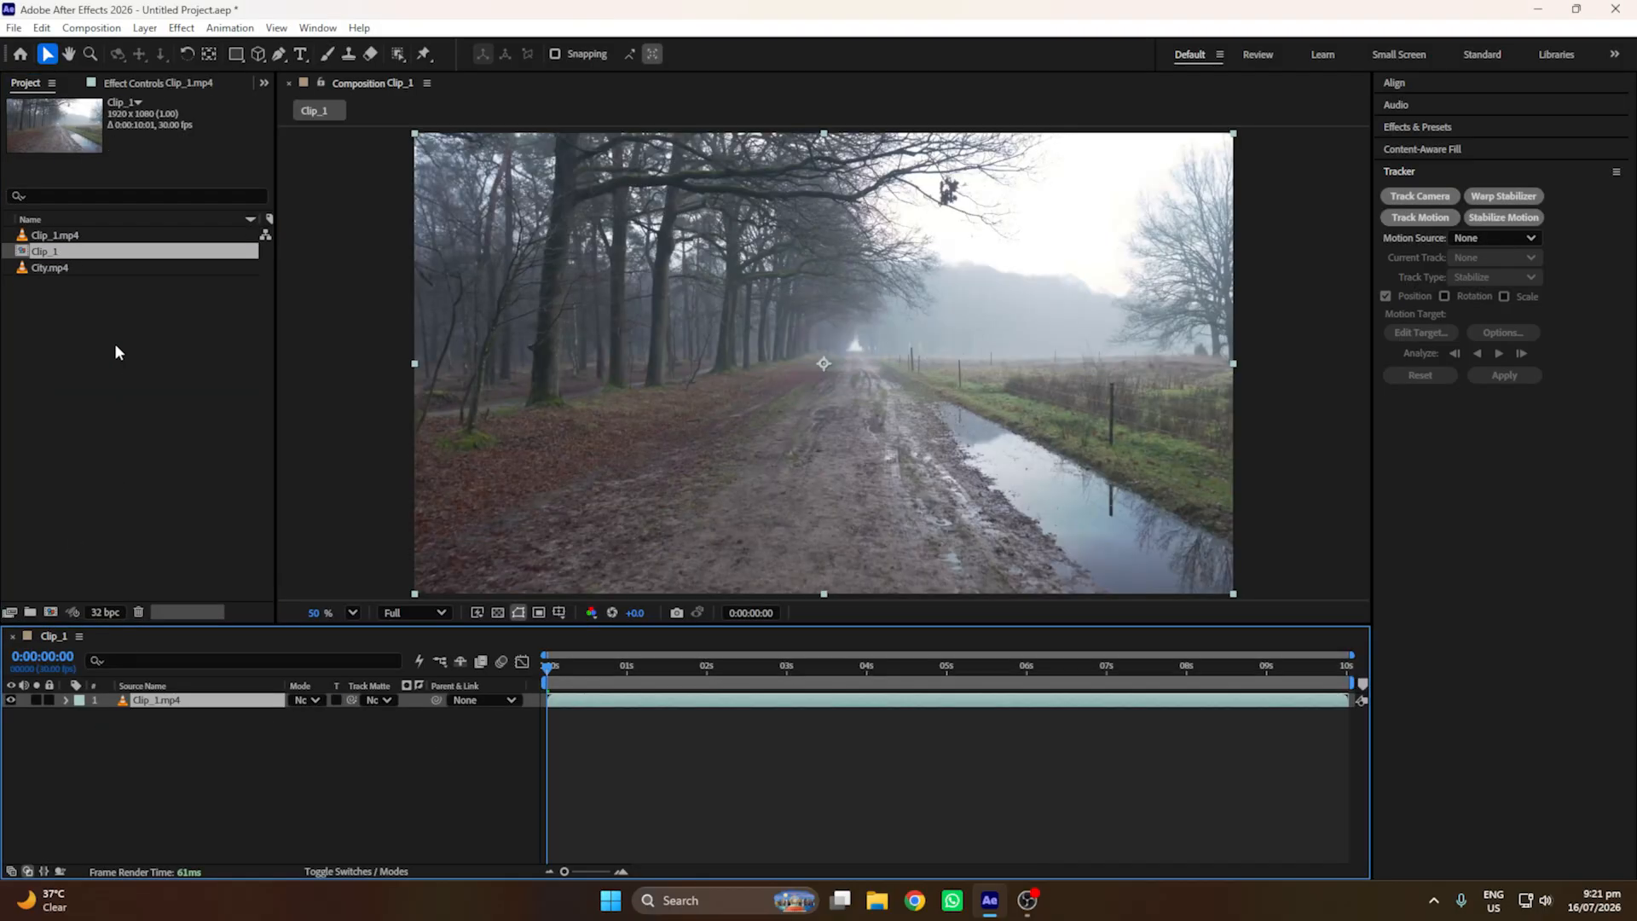
left_click(52, 271)
left_click(270, 841)
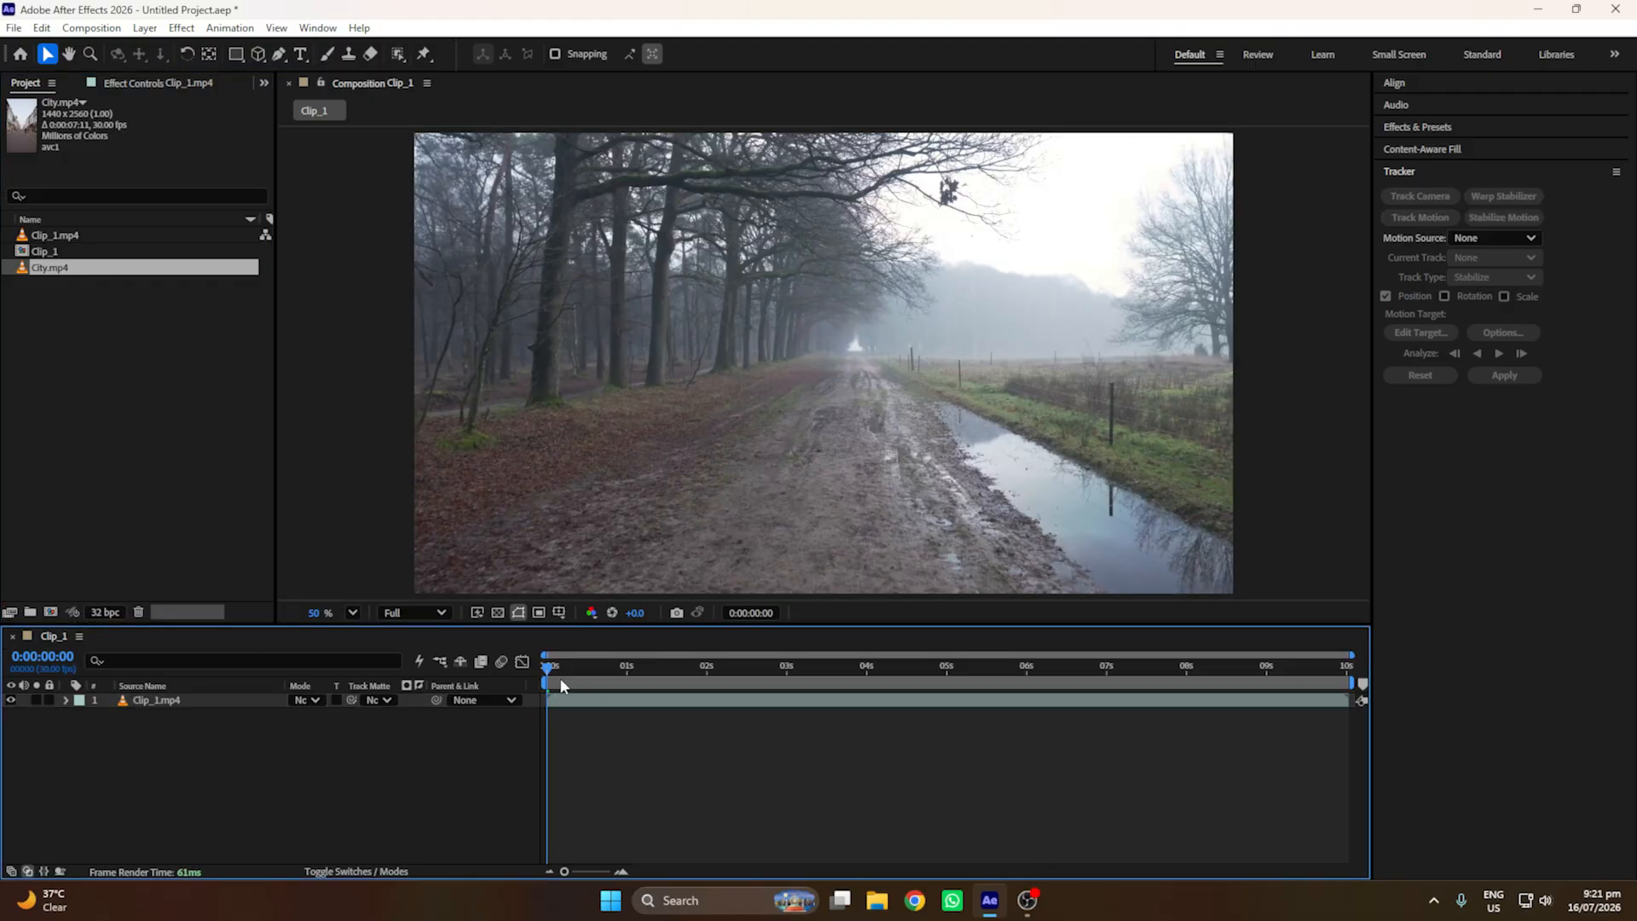
left_click_drag(559, 677, 677, 669)
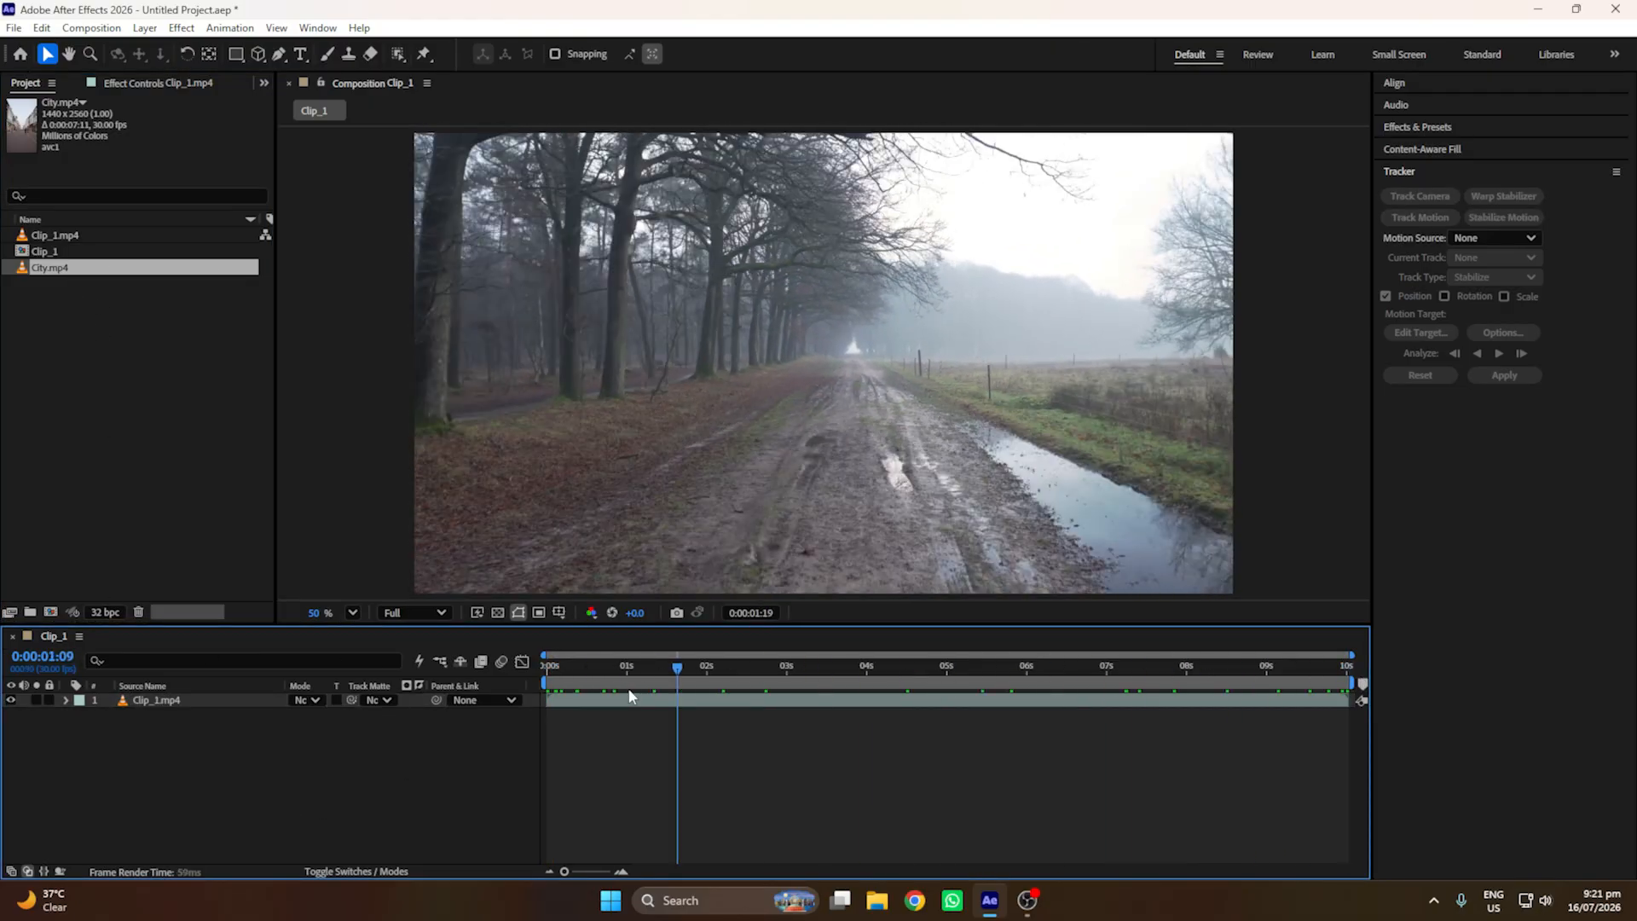
key("Home")
Step: Run Track Camera on the Clip_1.mp4 layer and scrub the solved track points through to the last frame
left_click(203, 697)
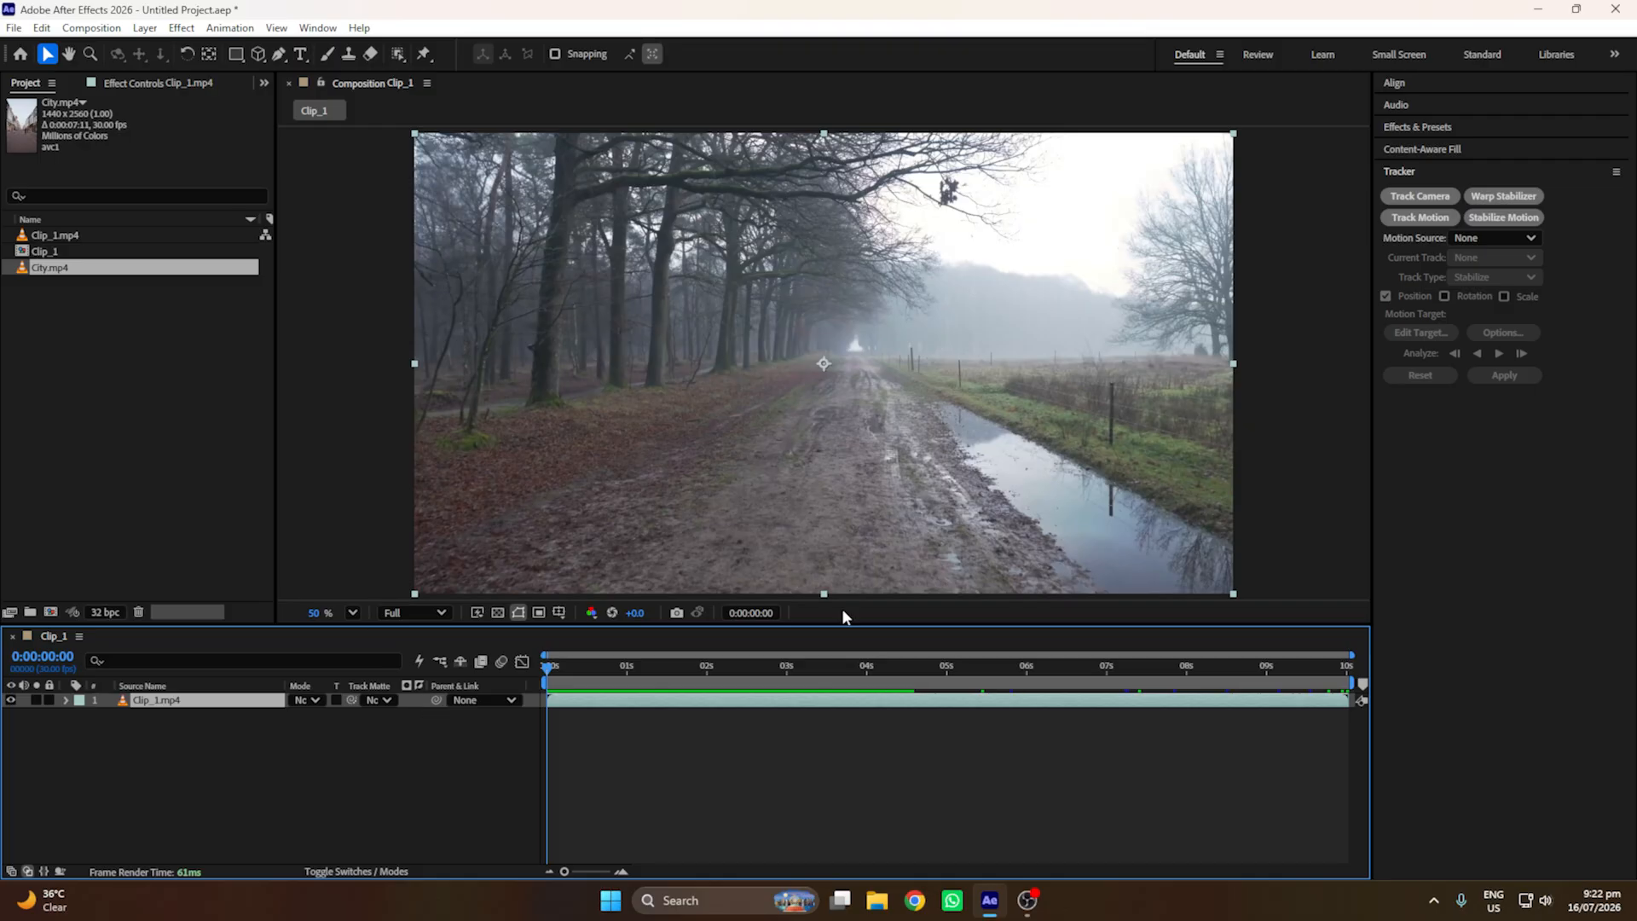
left_click(1408, 201)
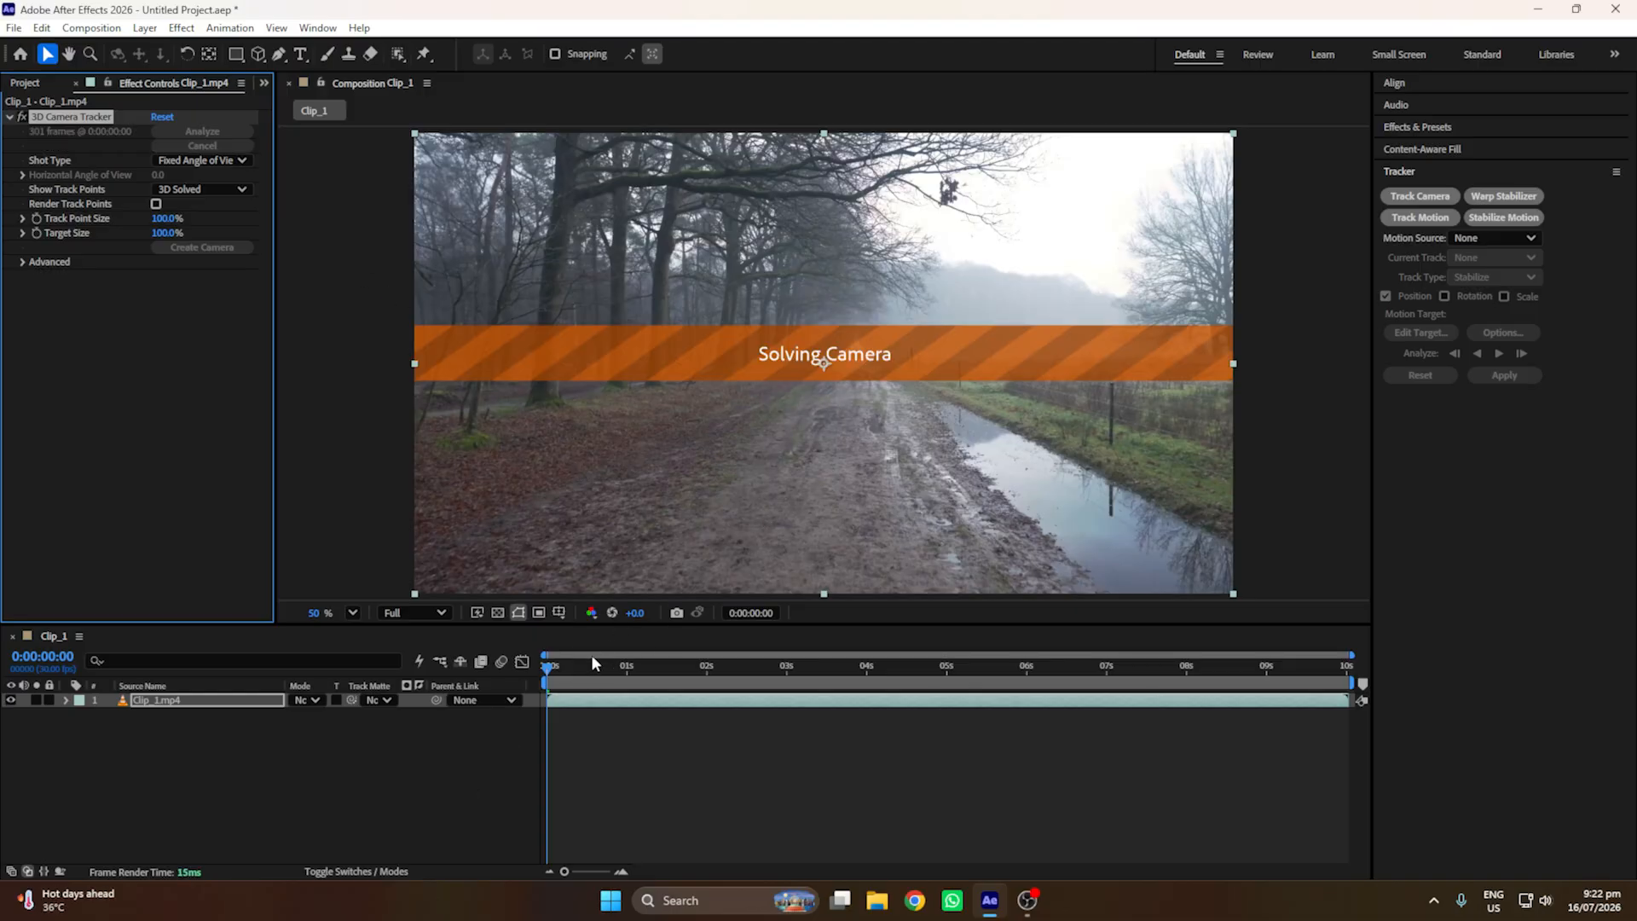
left_click(658, 668)
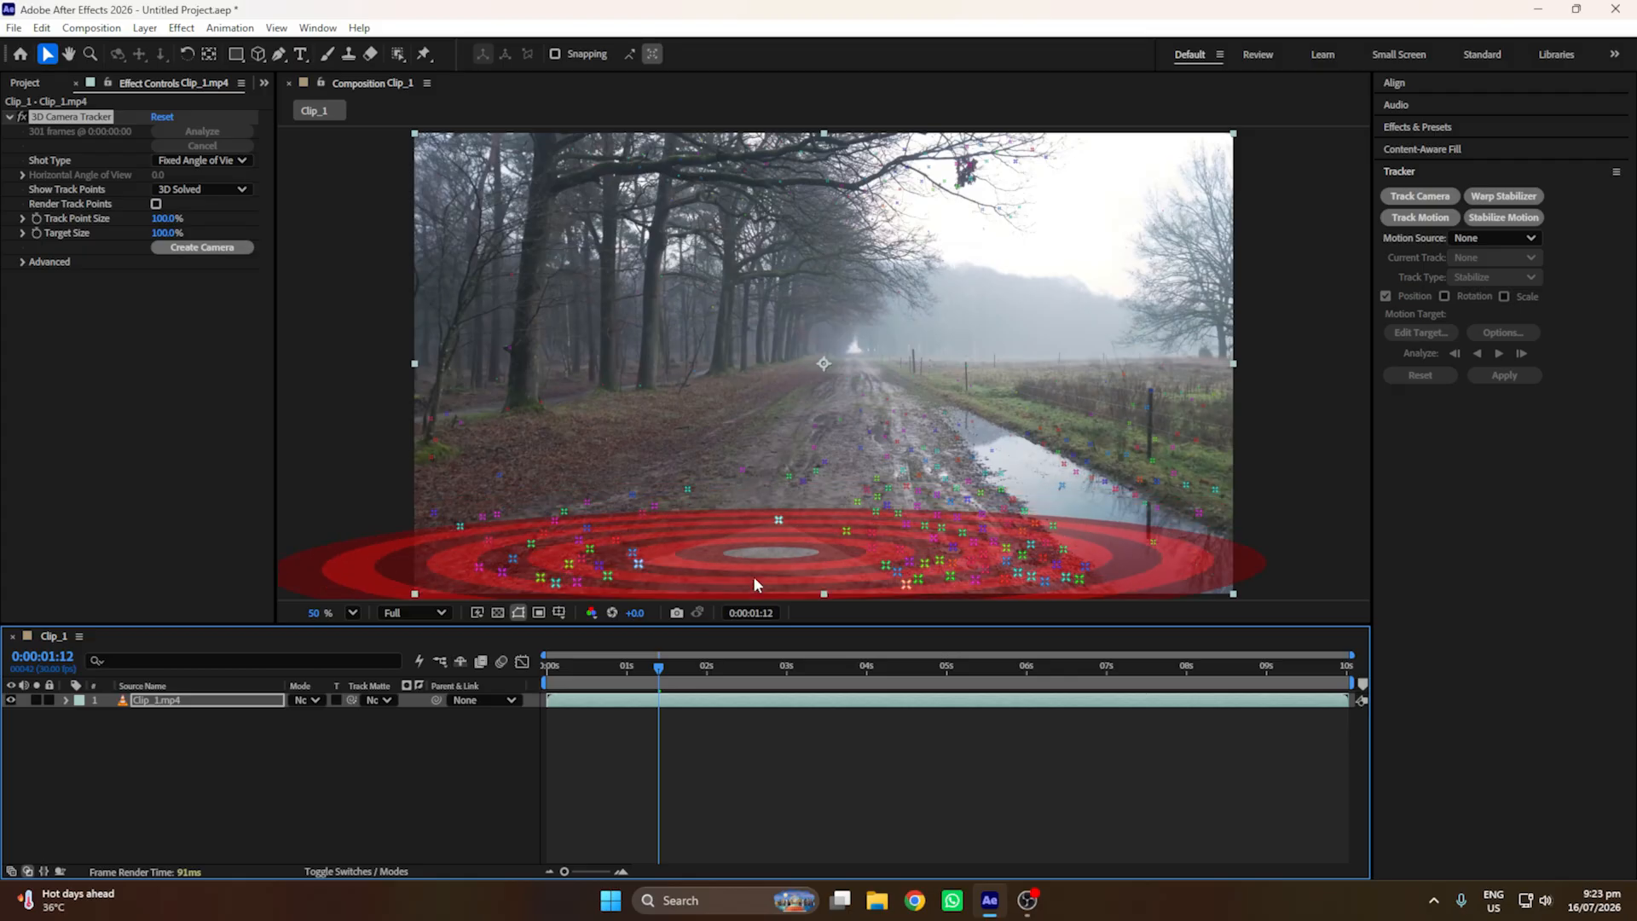
left_click_drag(666, 673, 1399, 683)
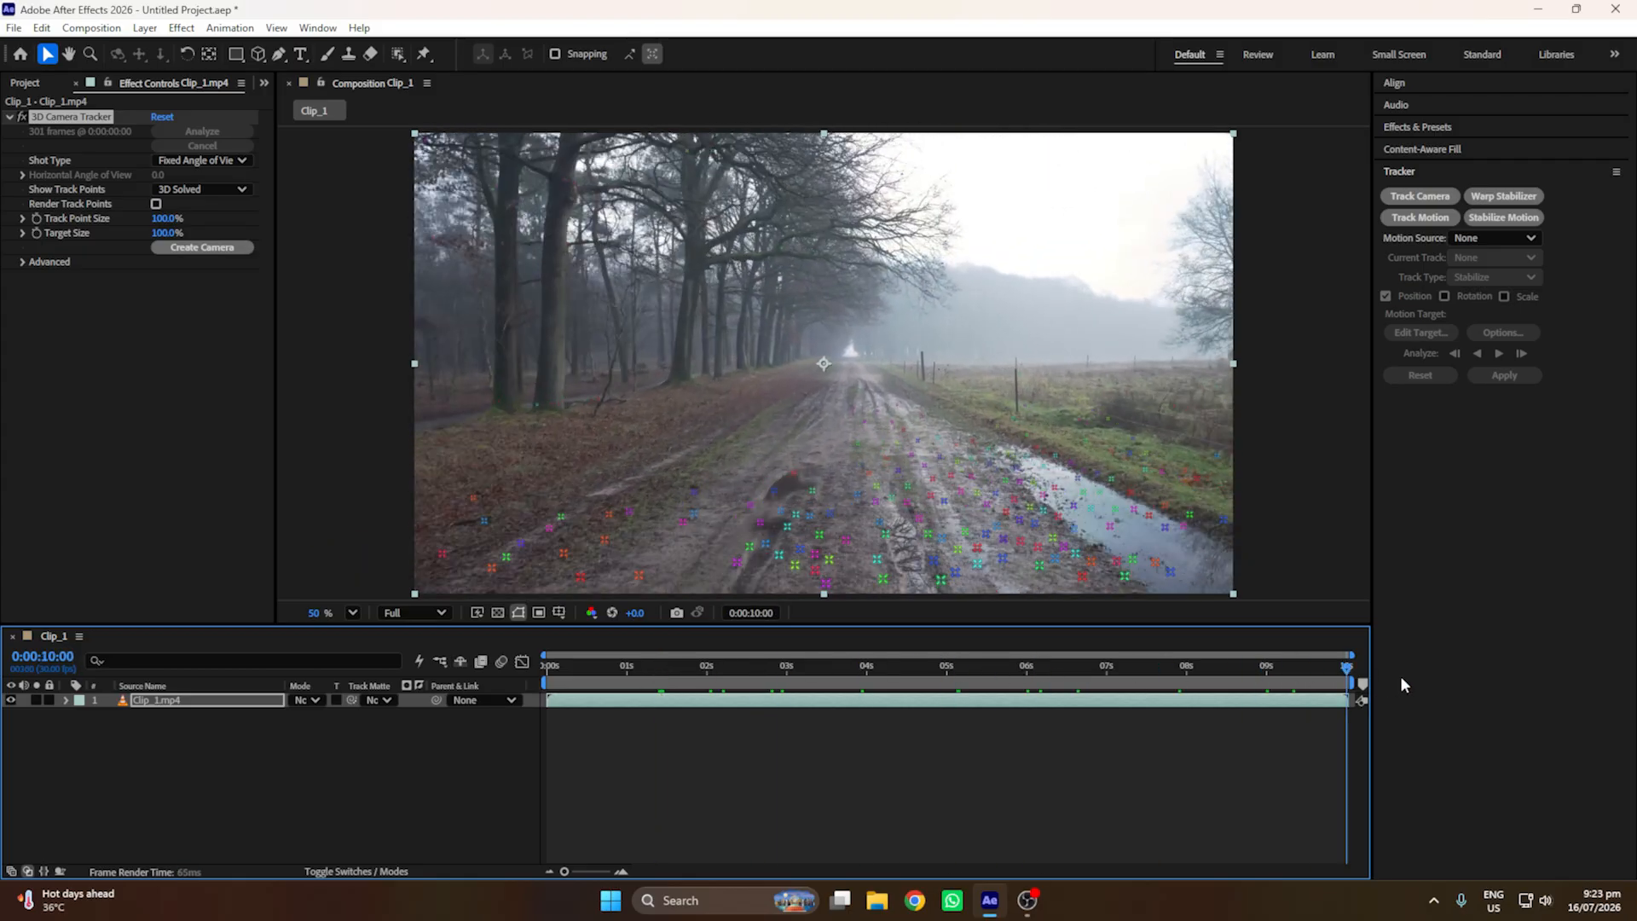
Step: Set the 3D Camera Tracker's Target Size to 50% and redisplay its track points
mouse_move(850, 494)
left_click(166, 233)
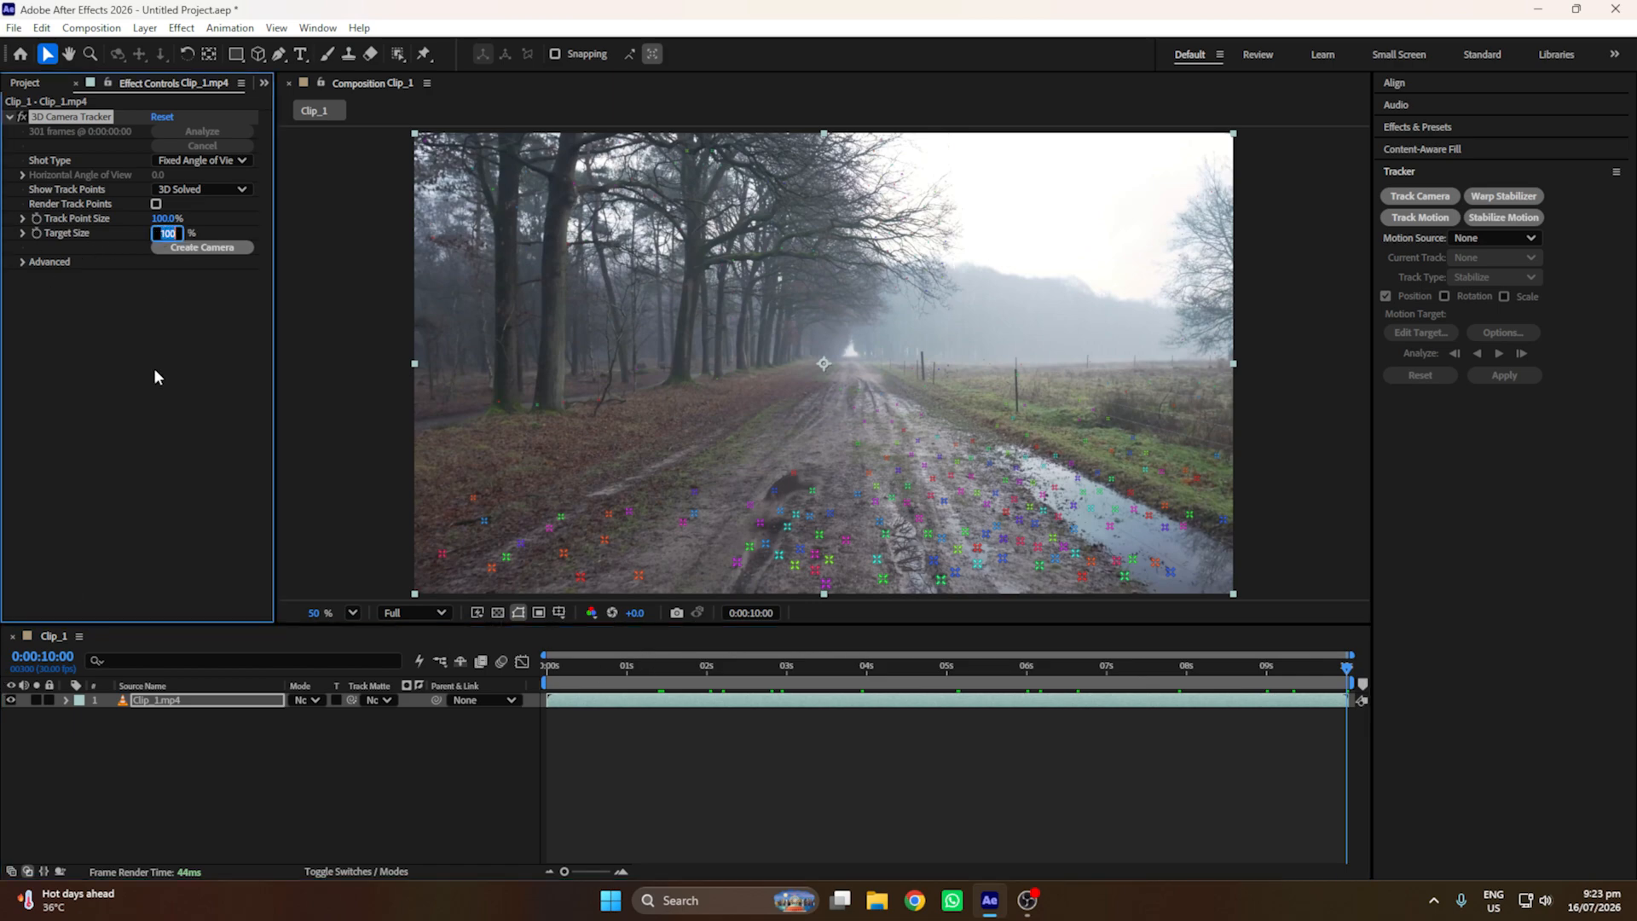
type("50")
key("Return")
left_click(140, 761)
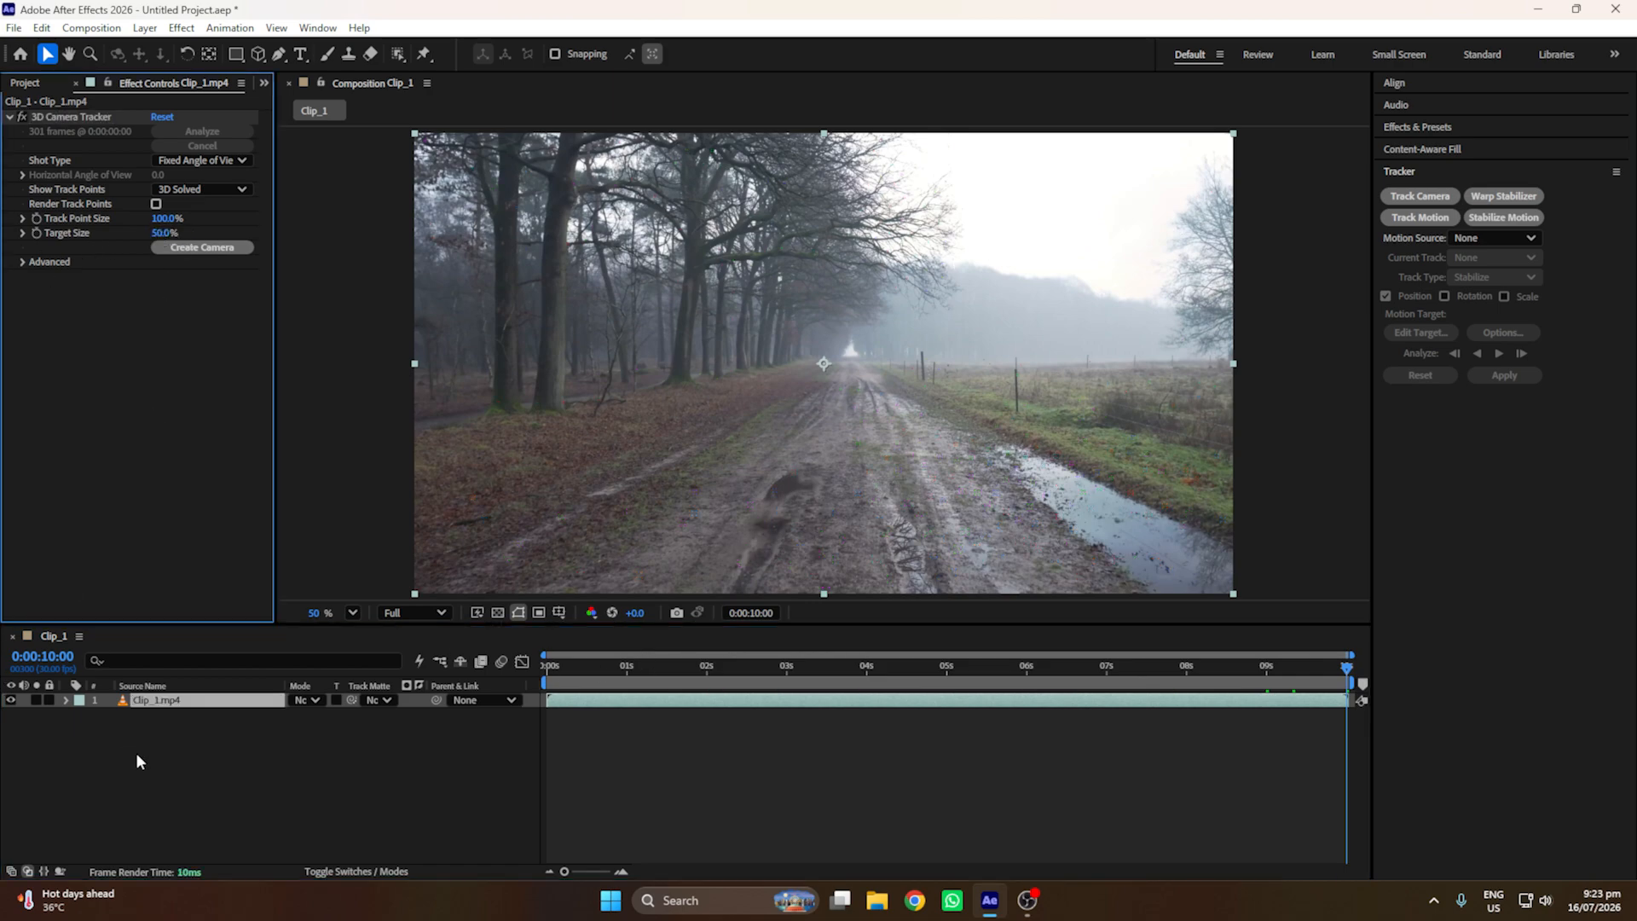
left_click(65, 116)
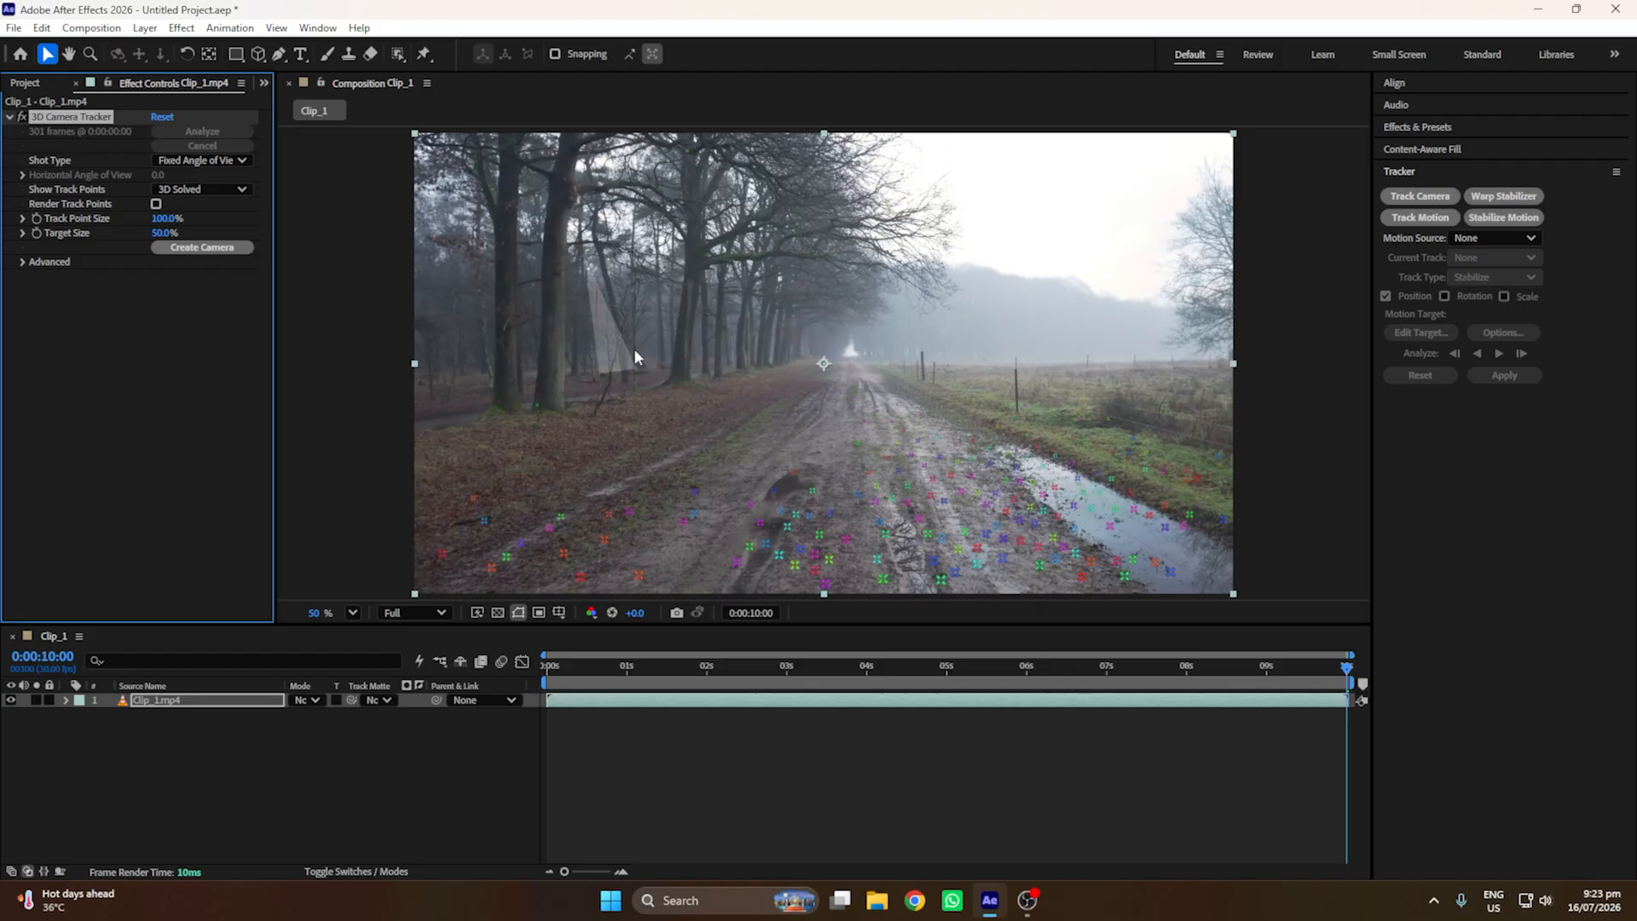
Step: Create a solid and camera from the track points on the dirt road in the middle distance
right_click(858, 487)
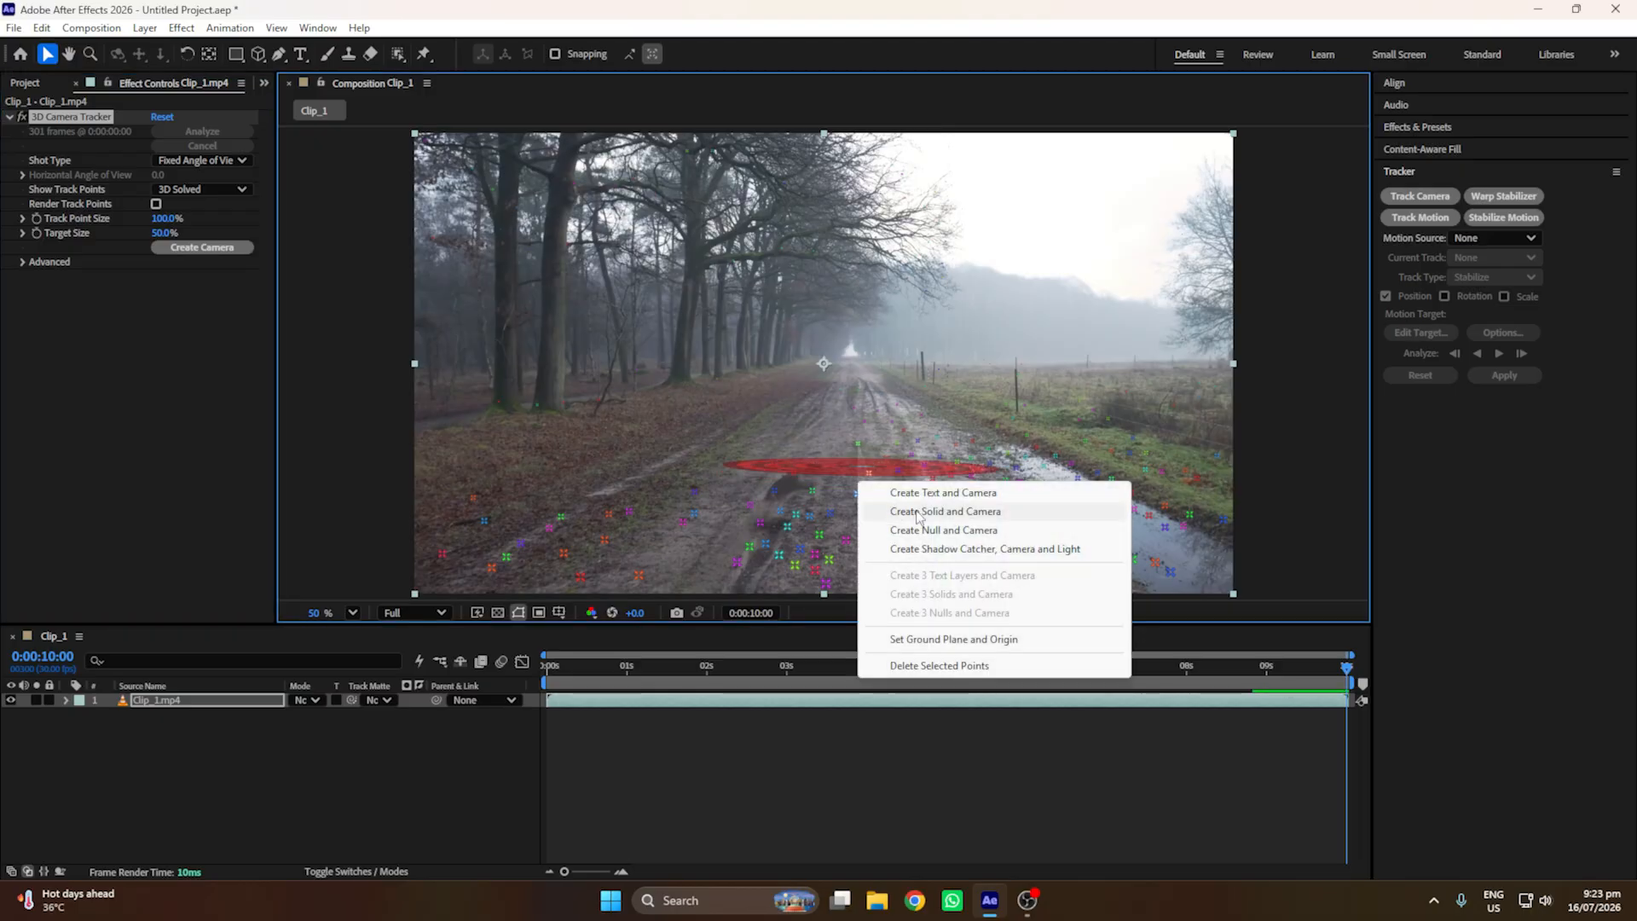
left_click(985, 512)
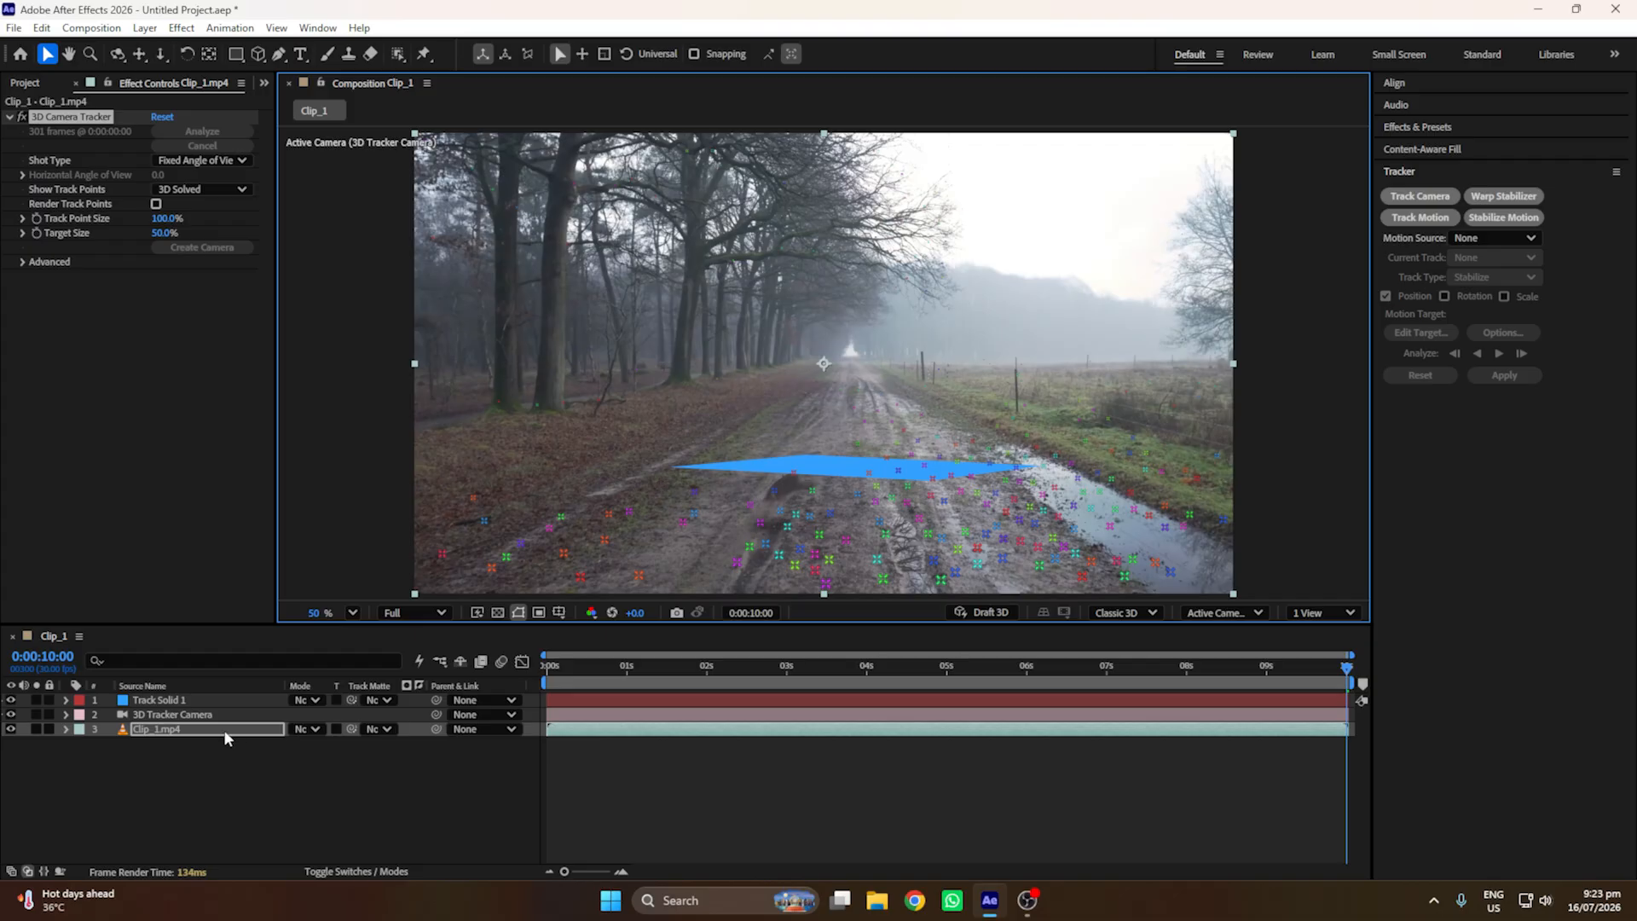
left_click(234, 779)
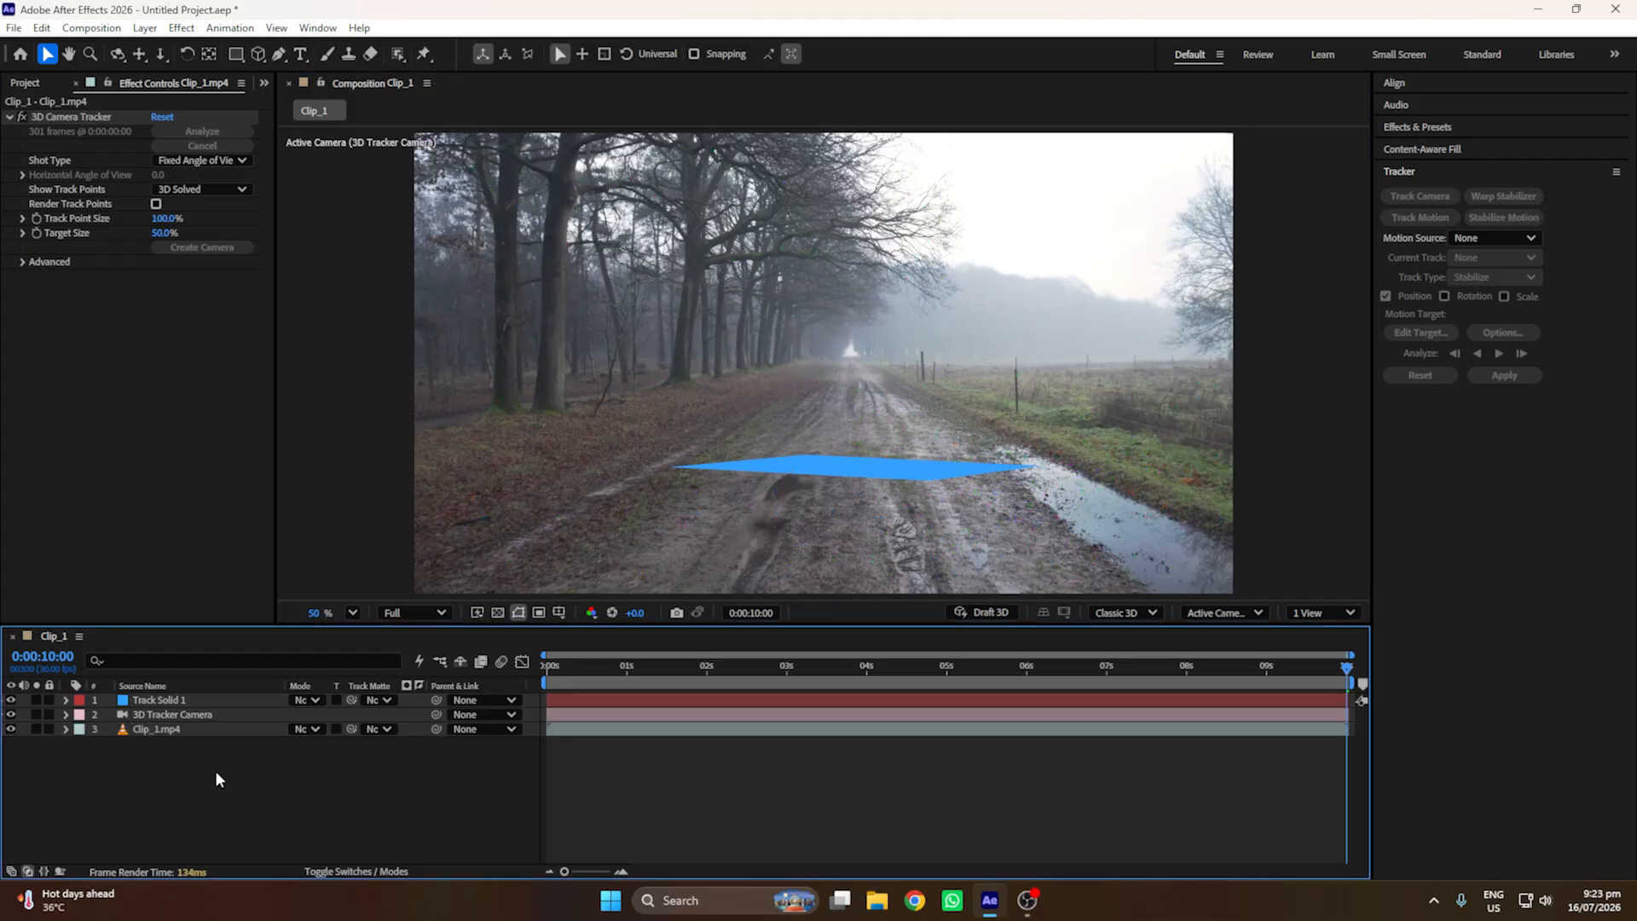
Step: Rotate Track Solid 1 to -28° on Z and 2° on Y to square it across the road
left_click(187, 732)
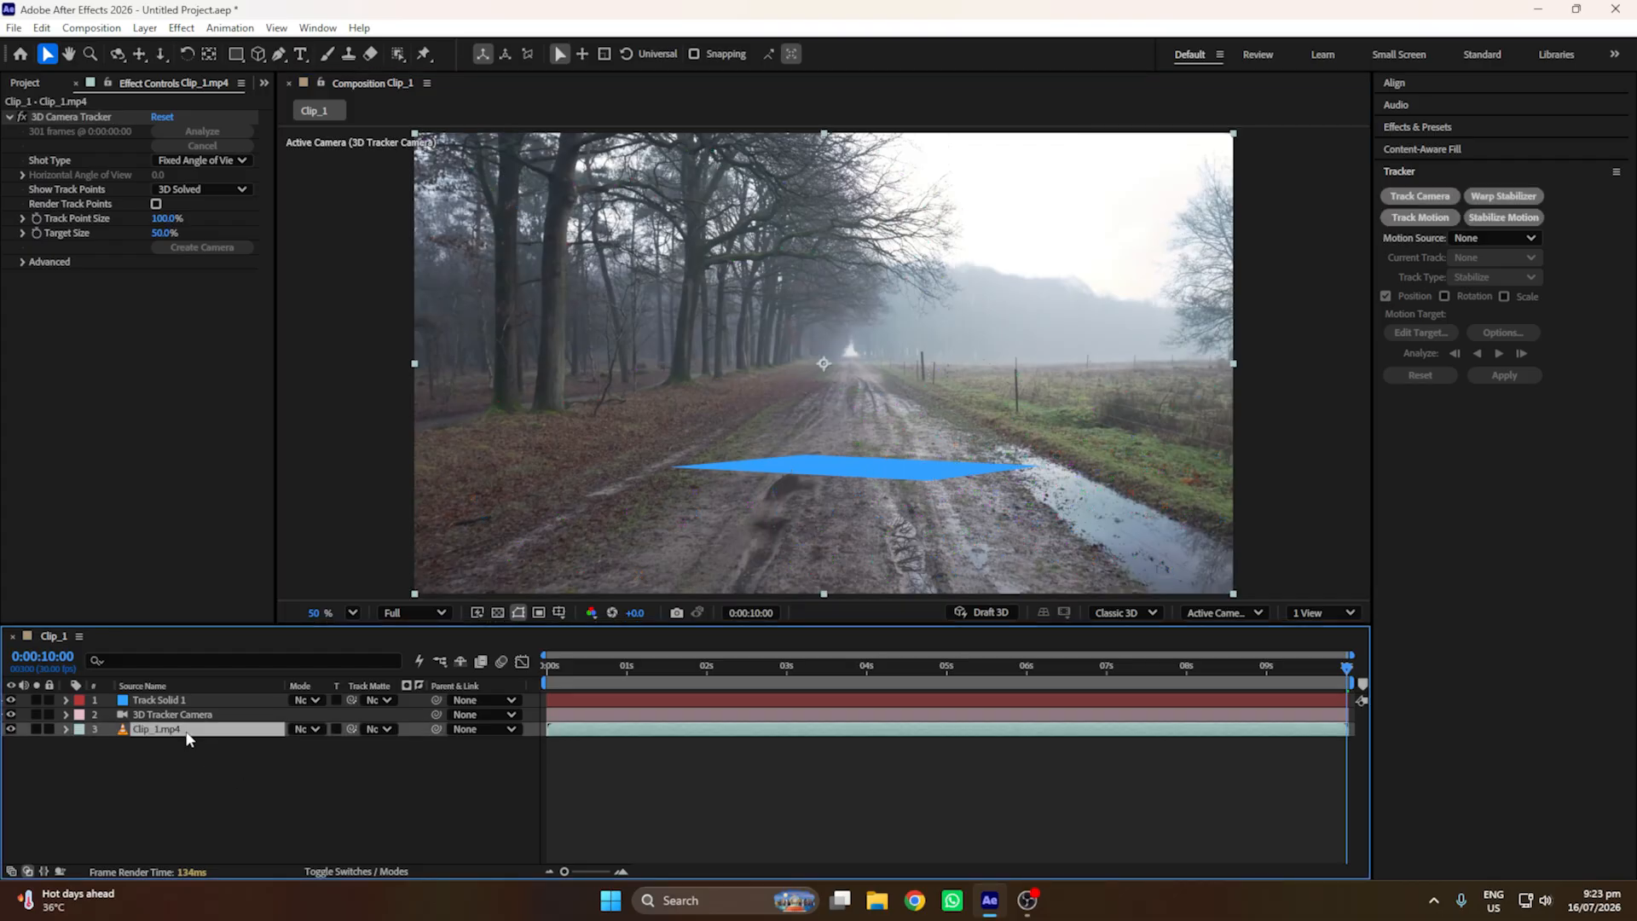
key("r")
left_click(158, 700)
key("r")
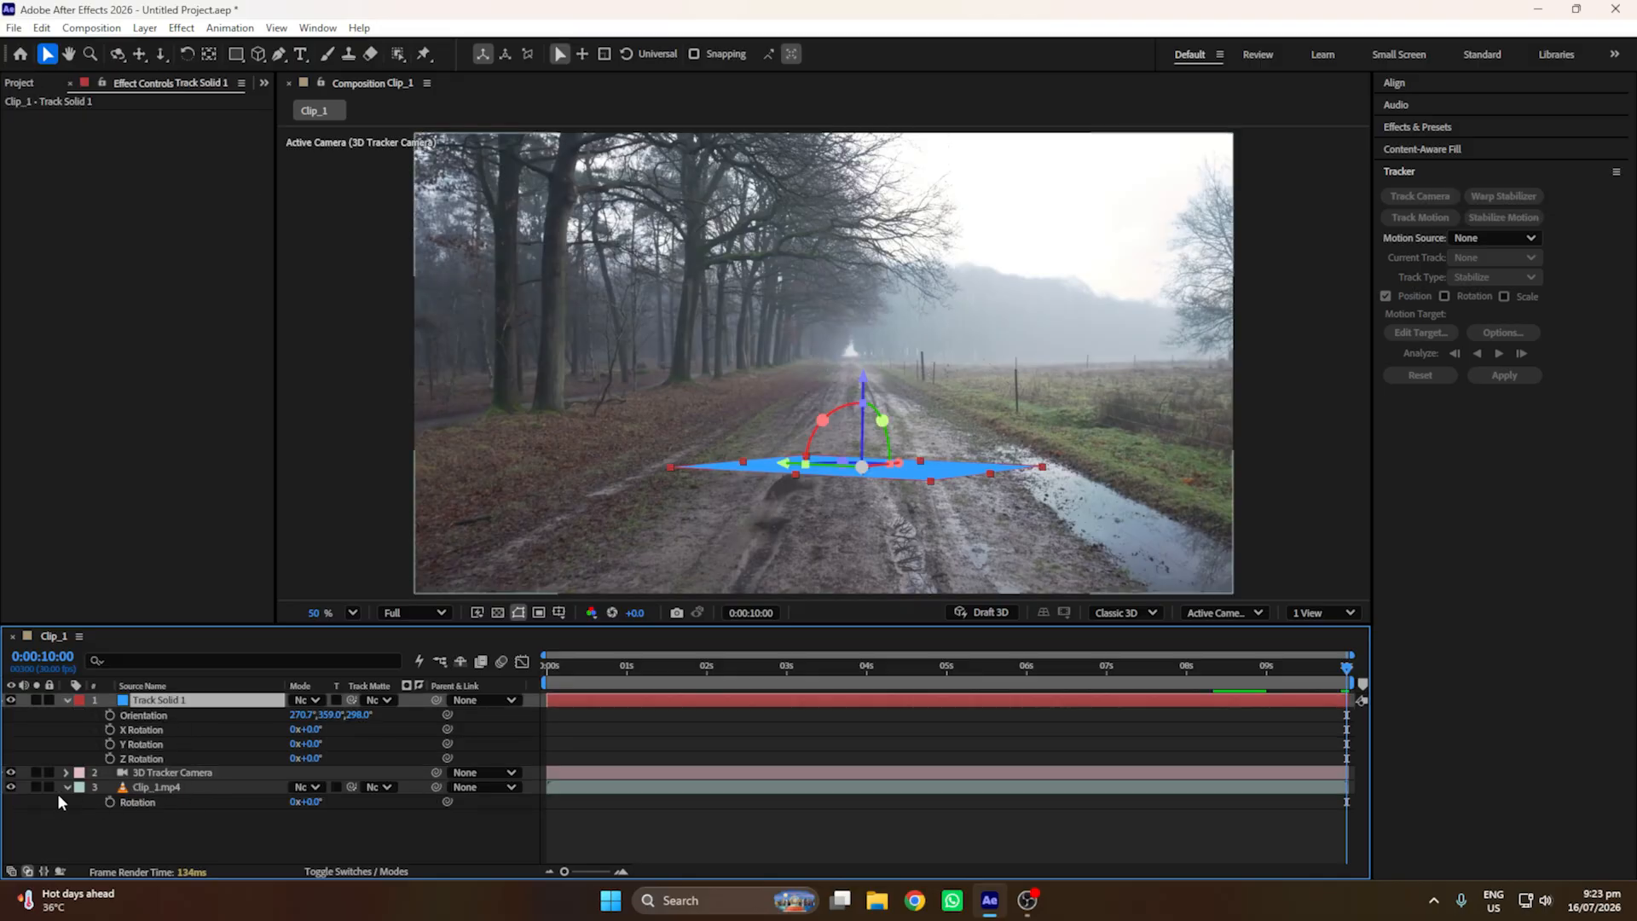
left_click(318, 758)
mouse_move(304, 758)
left_mouse_down()
mouse_move(280, 758)
mouse_move(316, 744)
left_mouse_up()
left_click(308, 802)
left_click(320, 838)
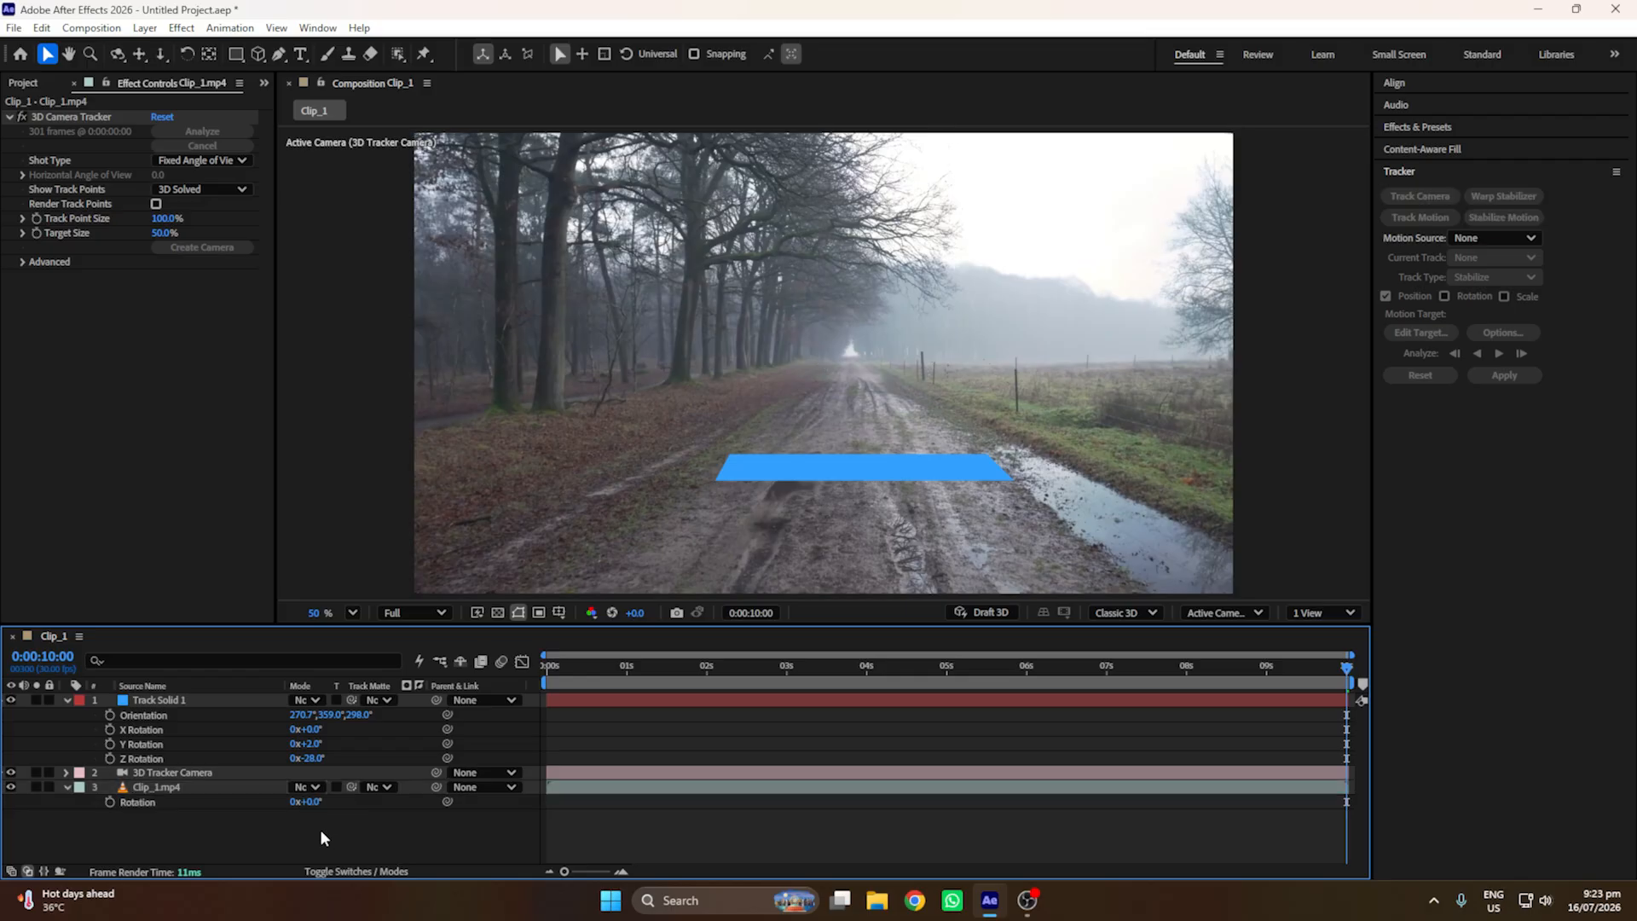
Step: Fine-tune Track Solid 1's Z and Y rotation by eye, collapse the layer properties, and return to the first frame
left_click(68, 787)
left_click(891, 474)
left_click_drag(317, 758, 311, 744)
left_click(68, 700)
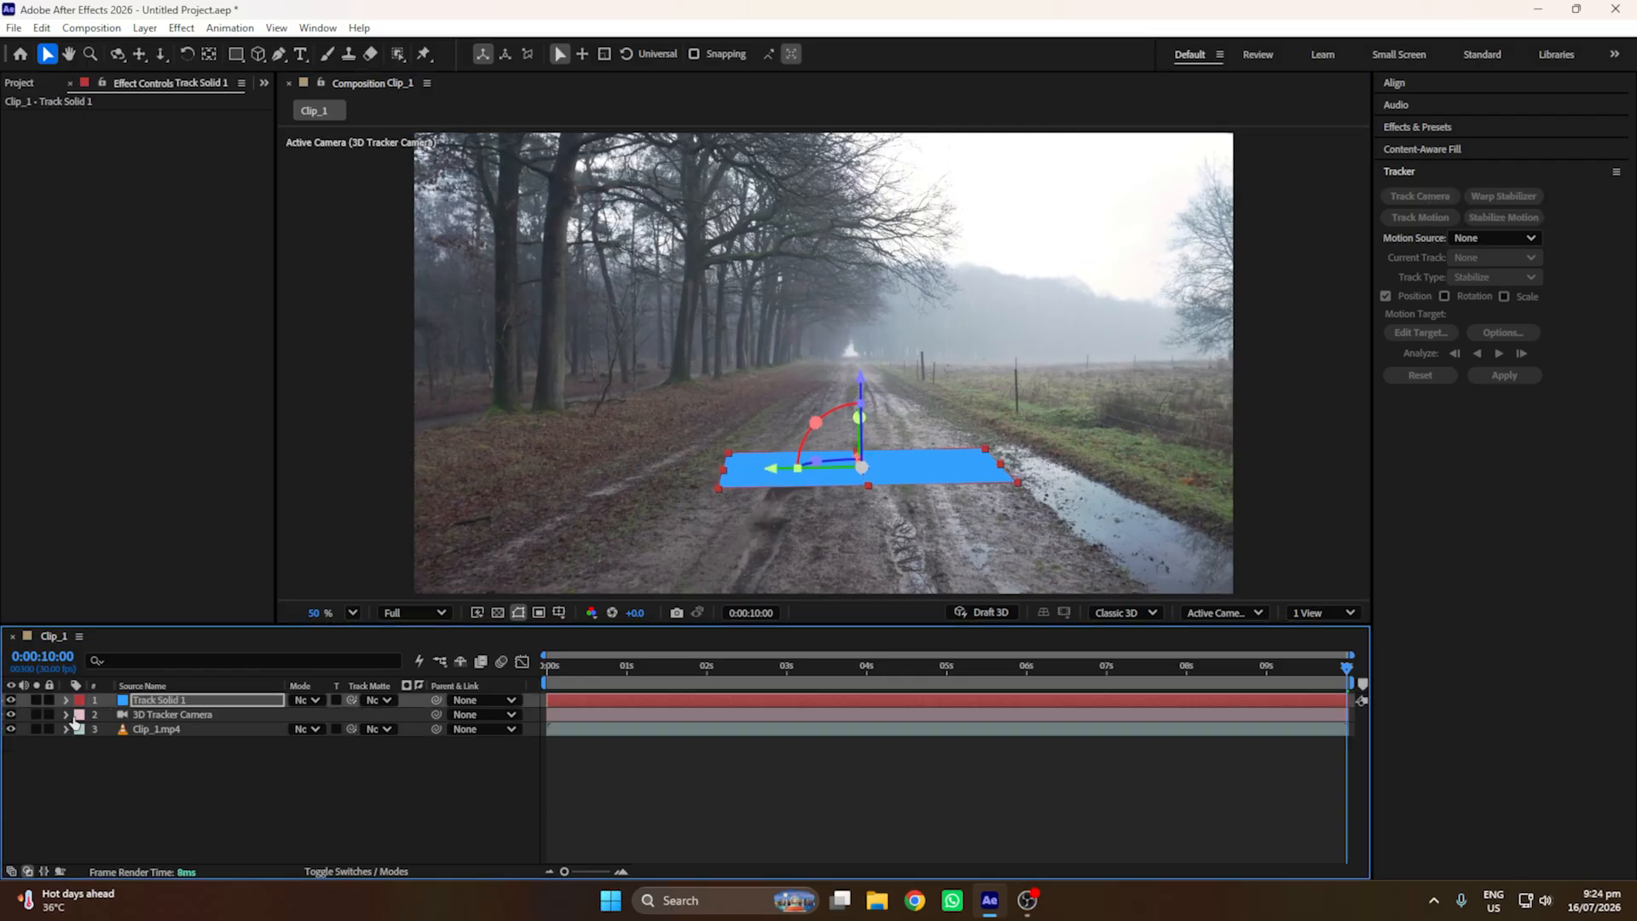
left_click(384, 745)
left_click_drag(629, 671, 462, 796)
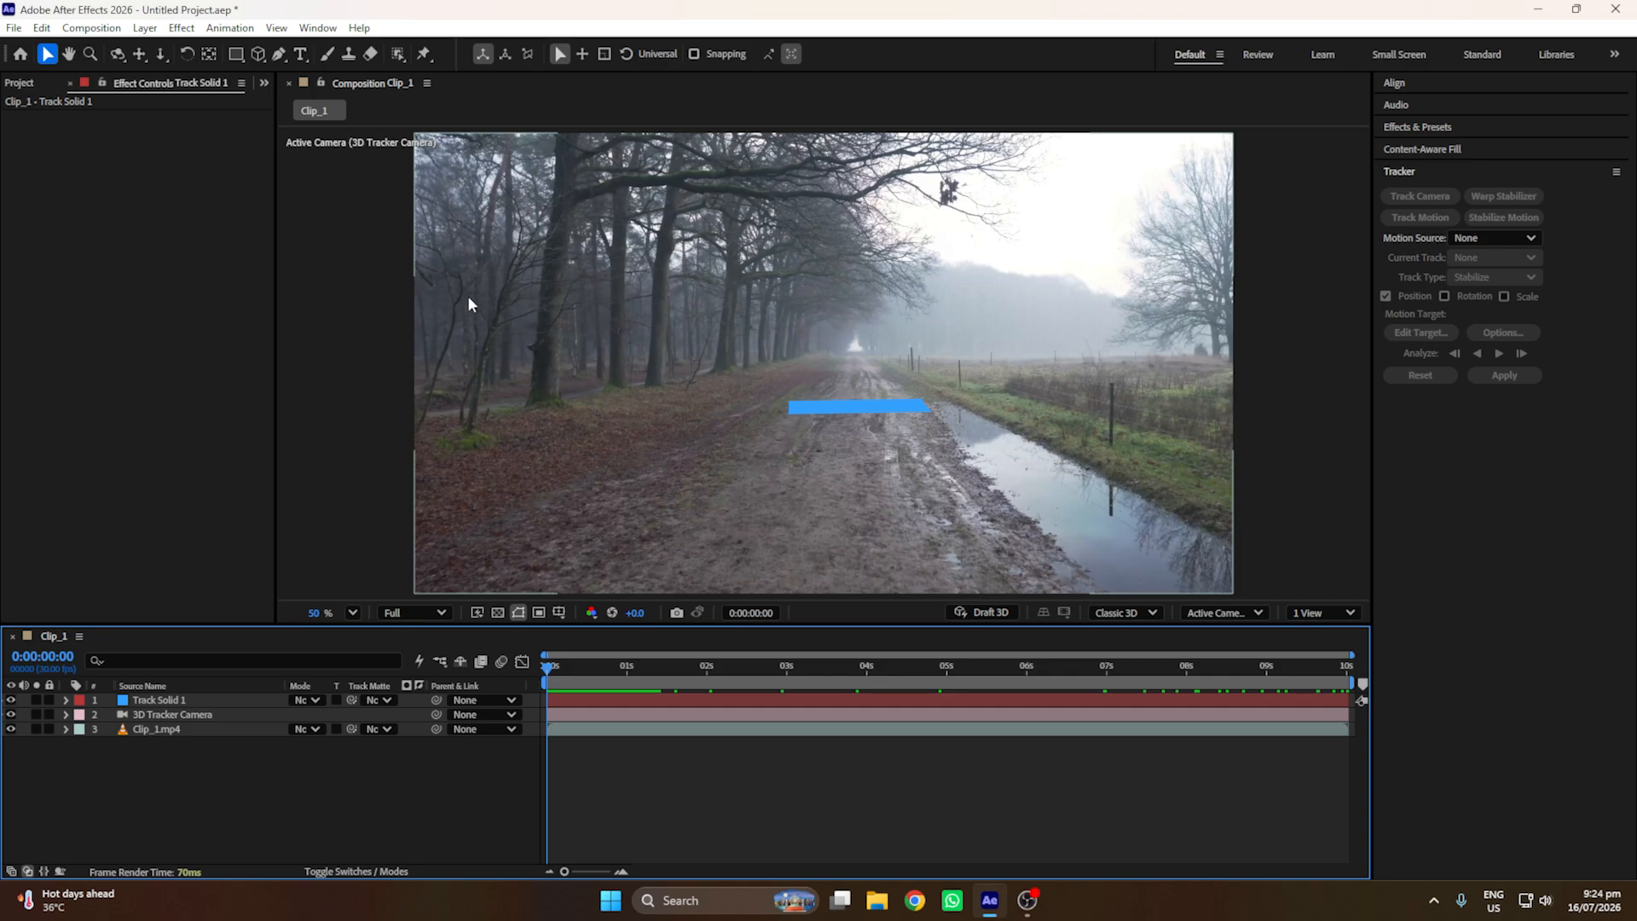
Step: Open the CGHEVEN Asset Library extension and search its VFX assets for "portal"
left_click(317, 28)
mouse_move(559, 113)
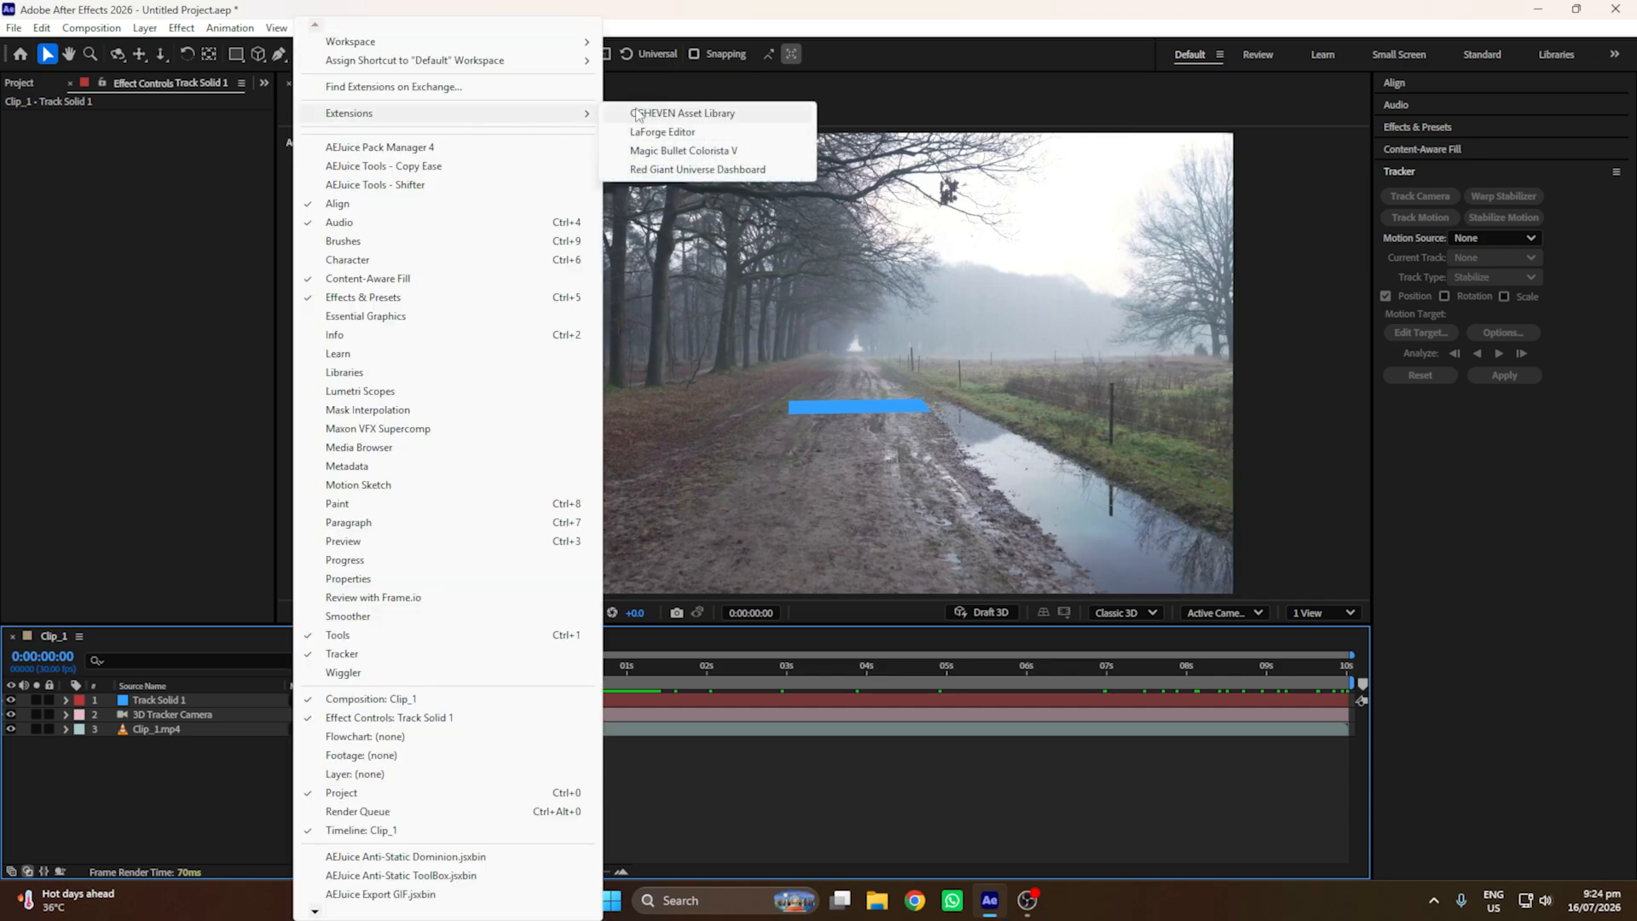
left_click(723, 116)
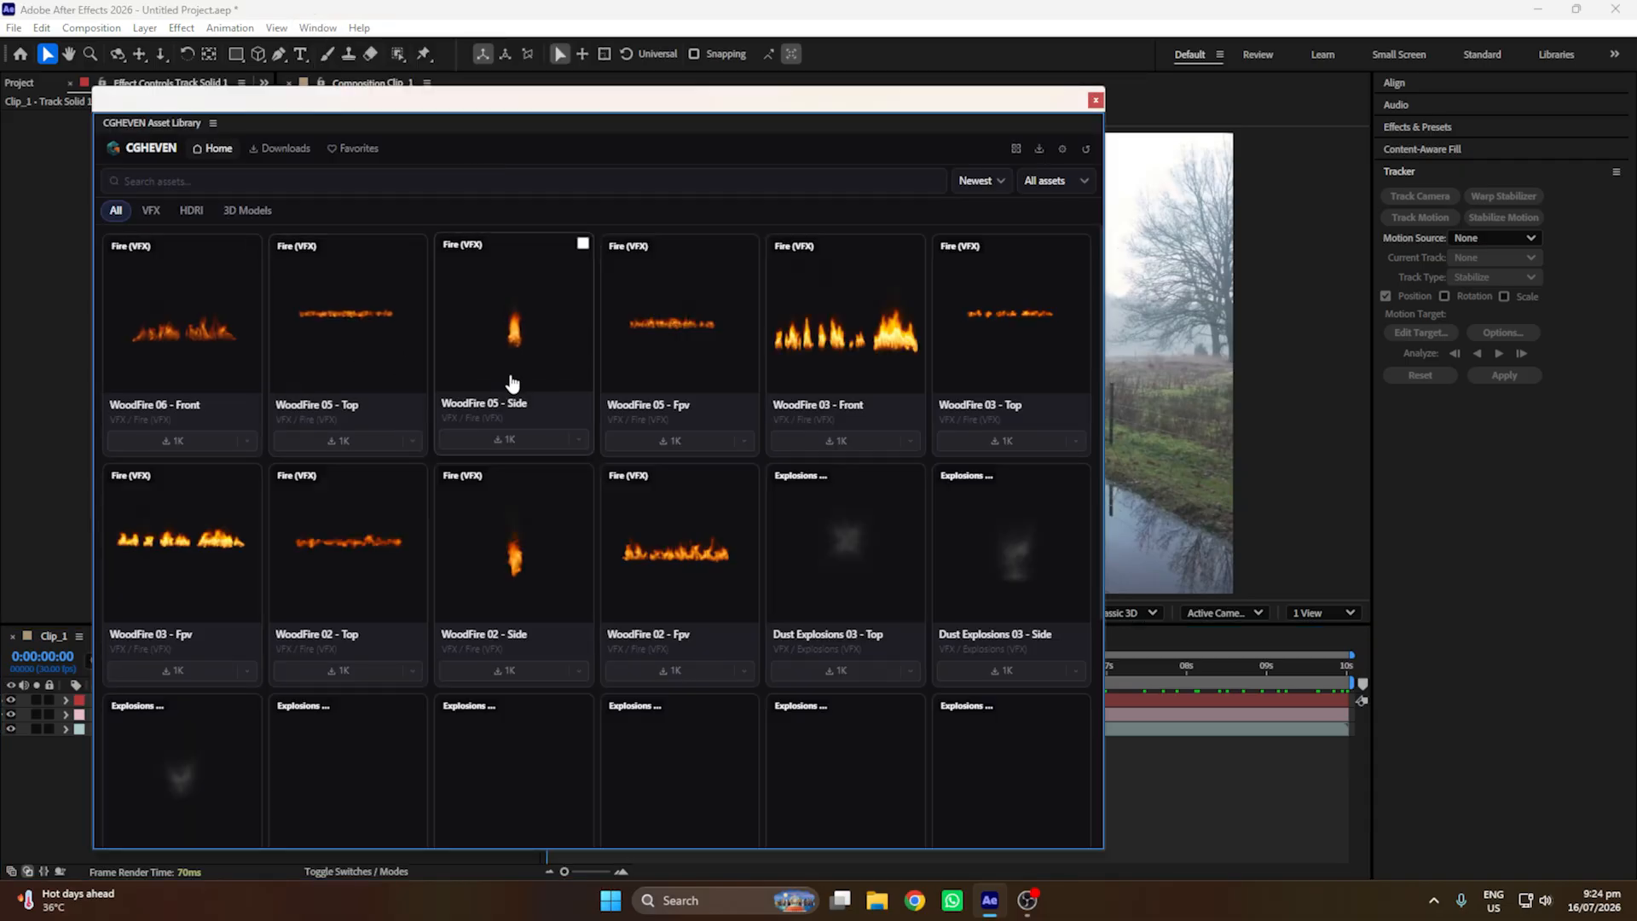
left_click(151, 210)
left_click(192, 181)
type("pc")
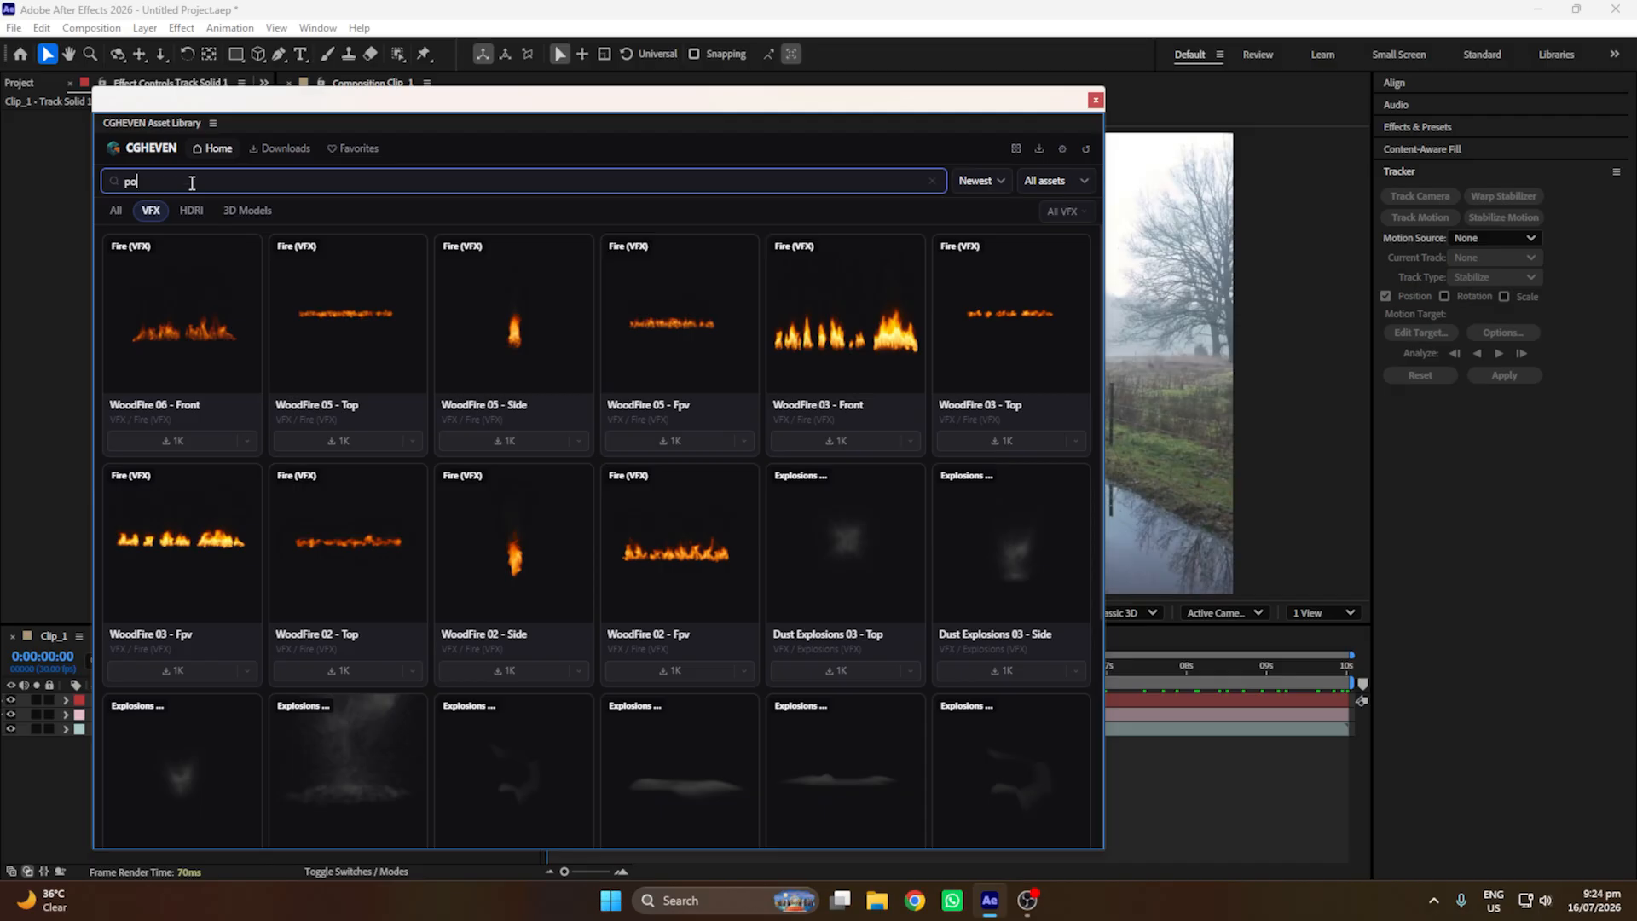
type("rtal")
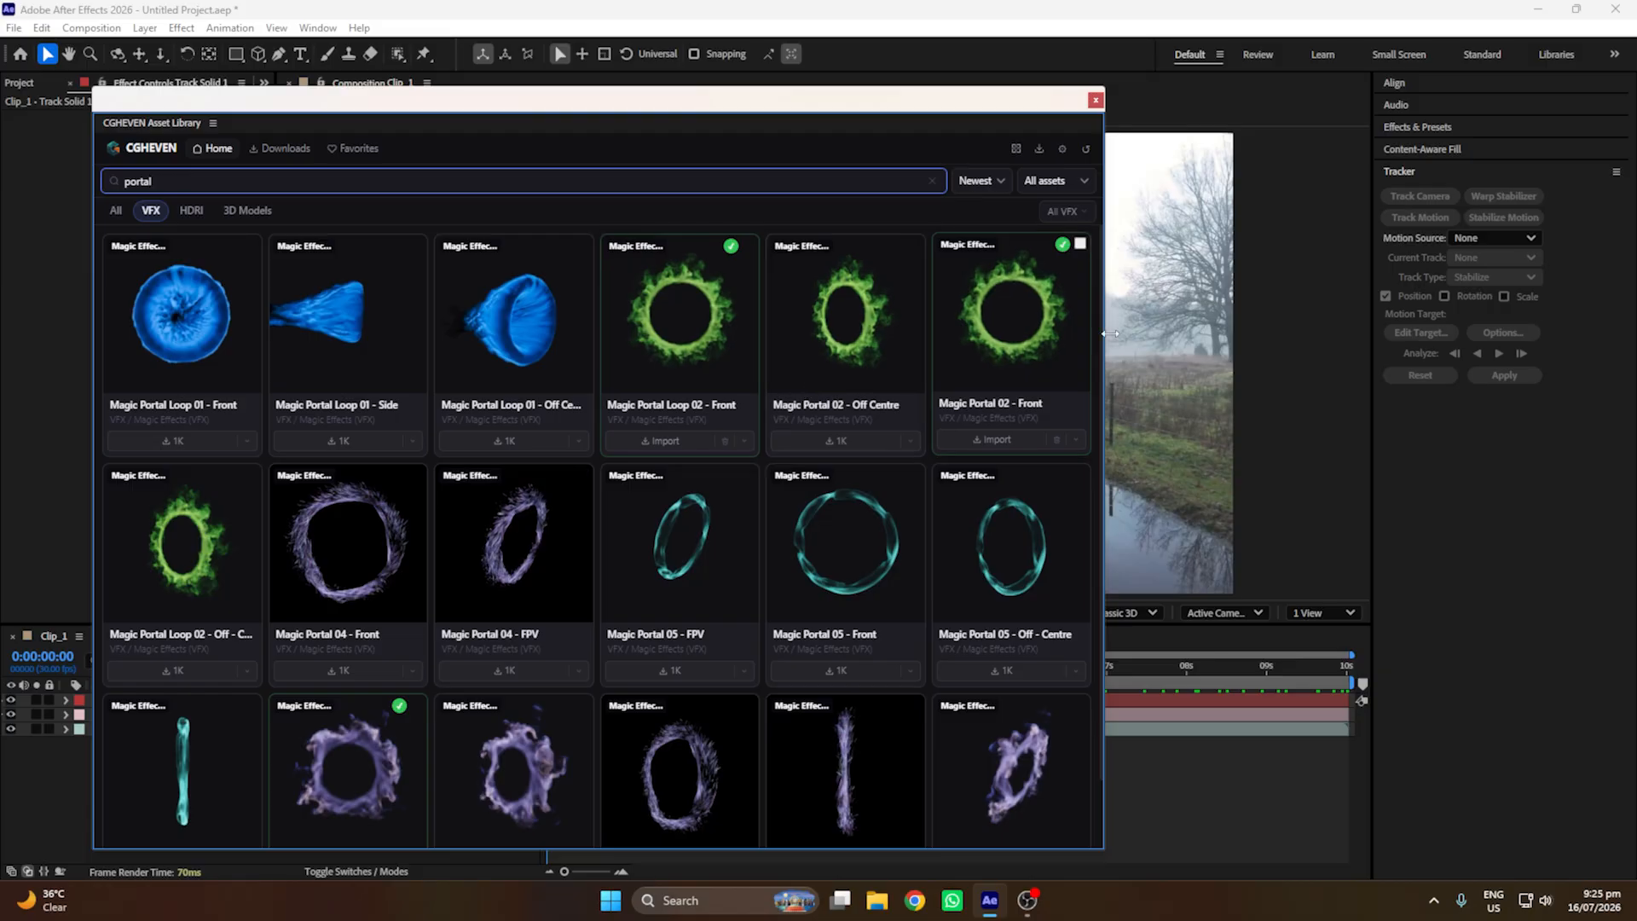
Step: Import the 2K ProRes 4444 version of Magic Portal 02 - Front and close the asset library
mouse_move(703, 307)
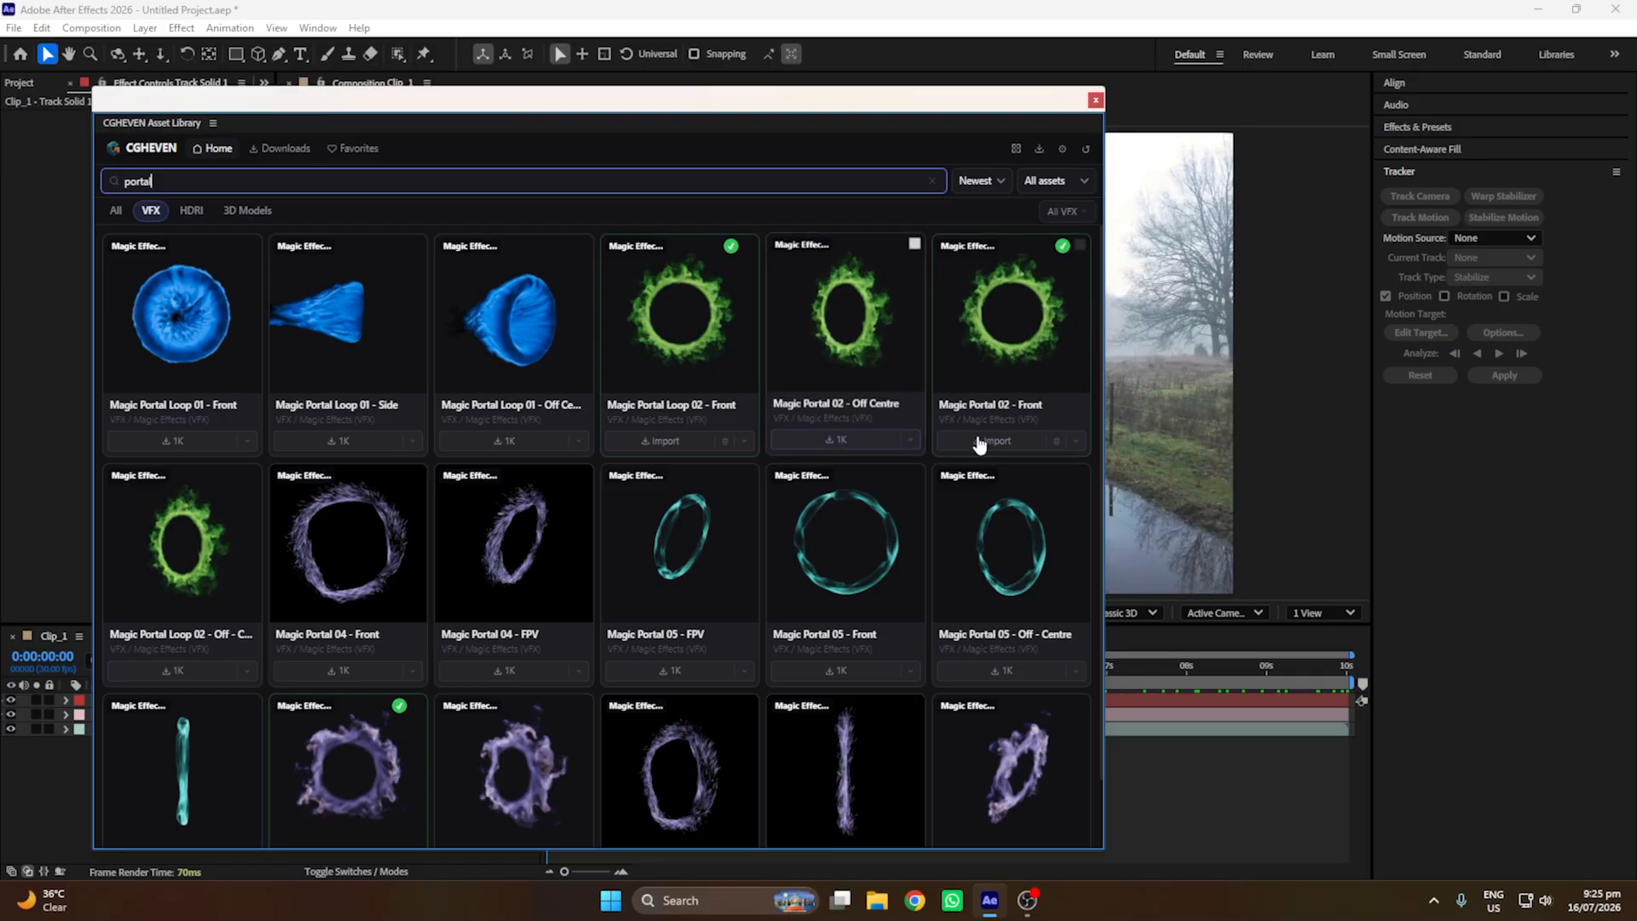
left_click(1073, 440)
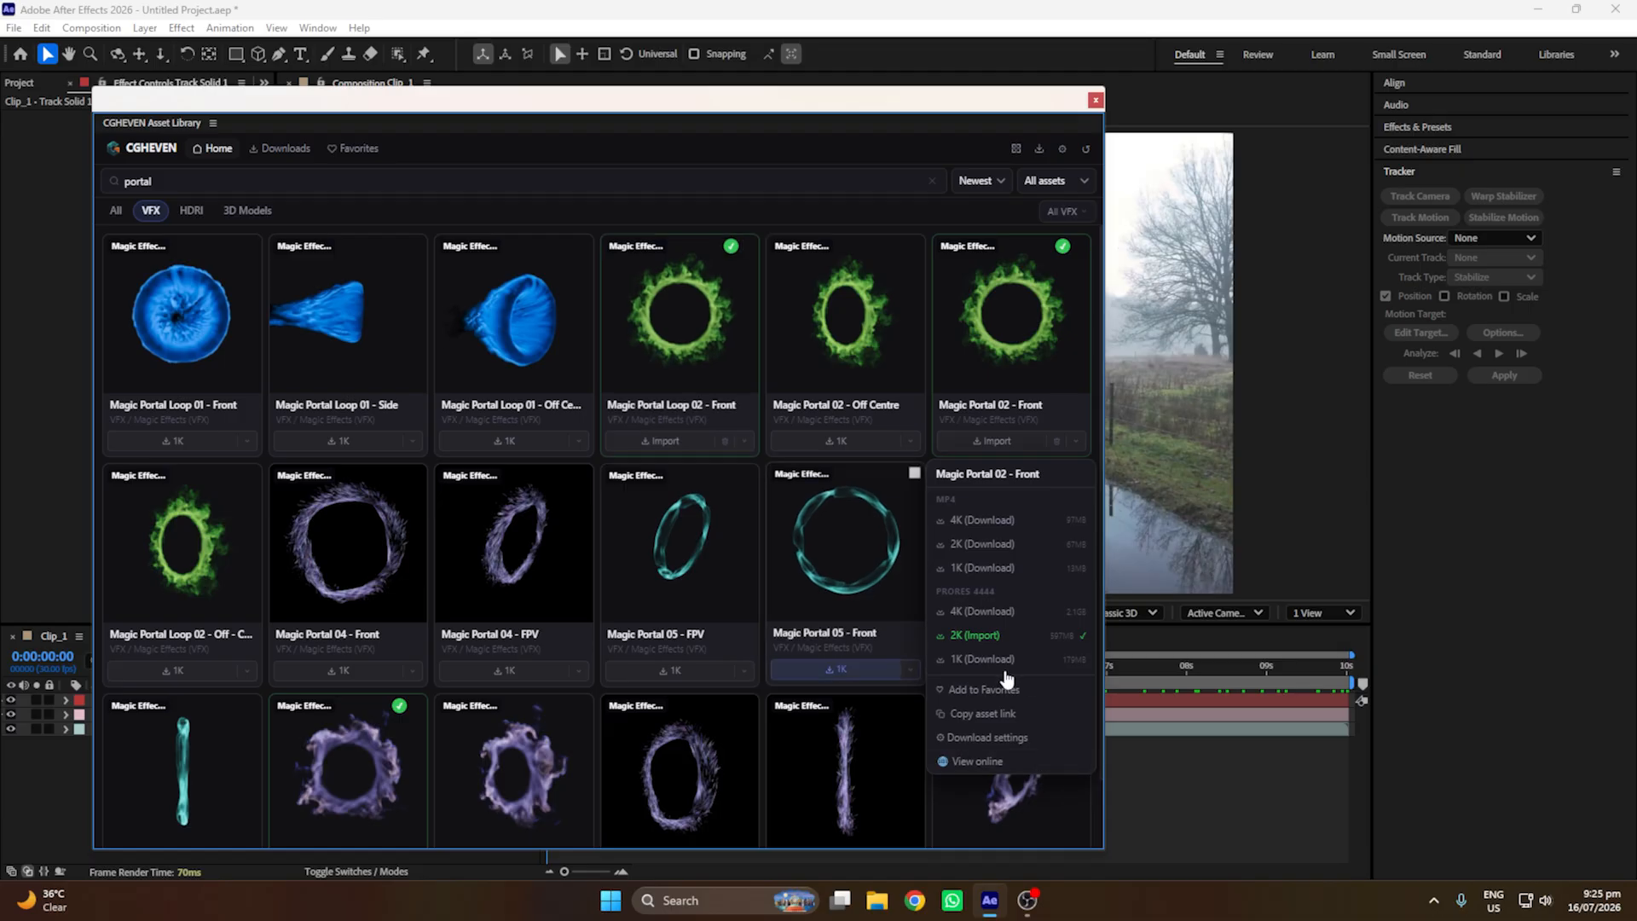
left_click(974, 636)
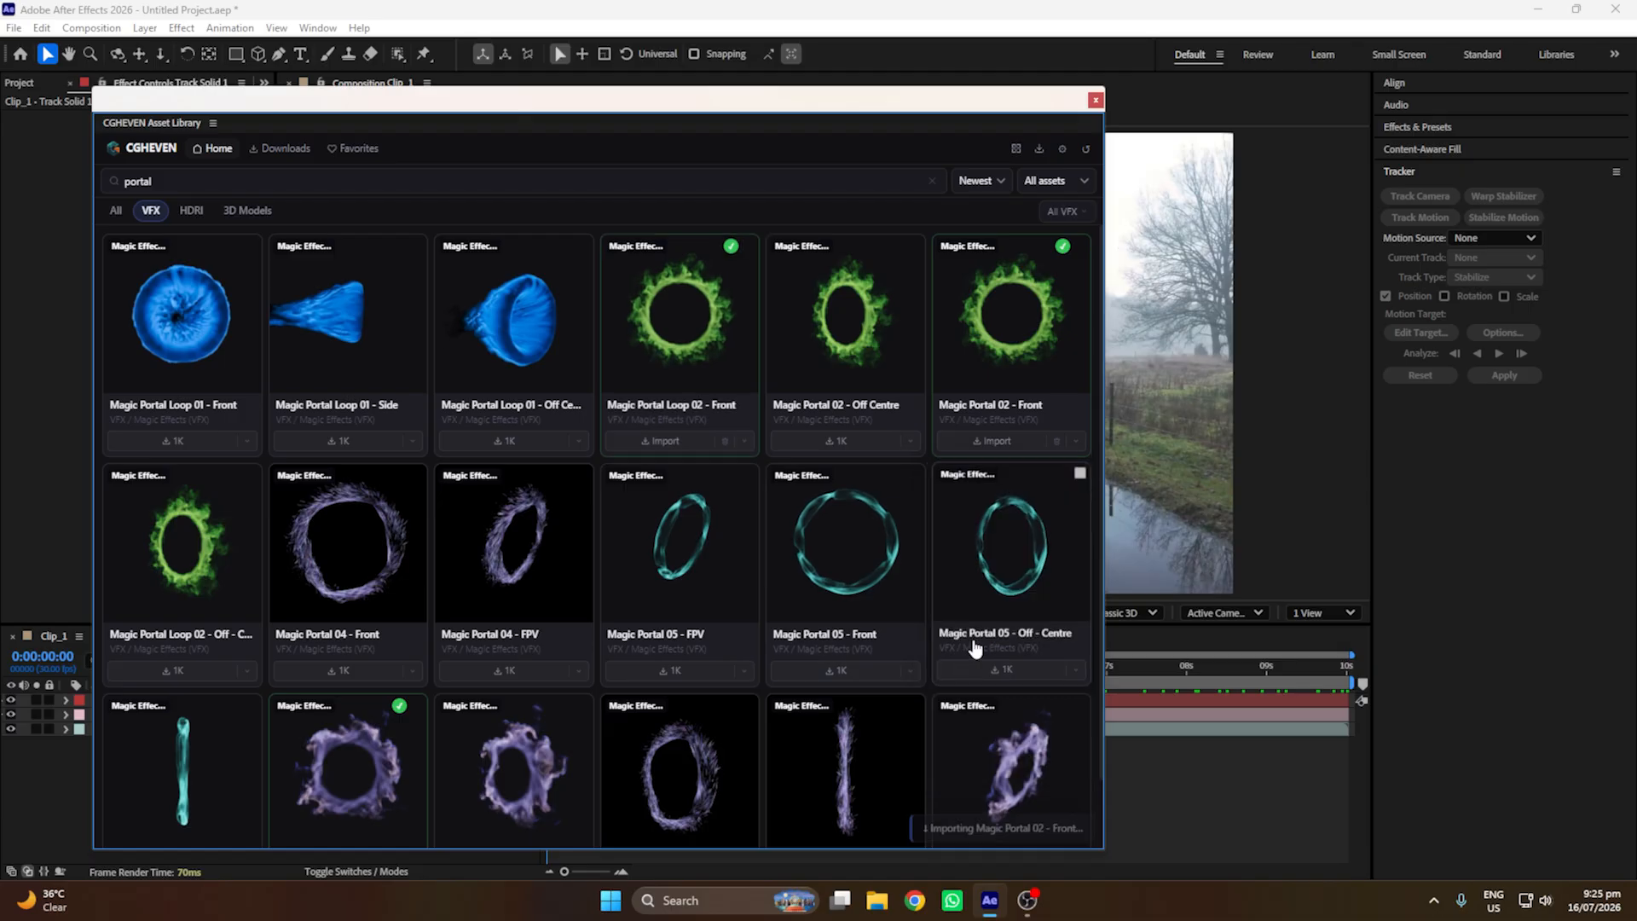
left_click(1094, 100)
Step: Create a new composition from the Magic Portal 02 front clip in the CGHEVEN Assets folder and preview it
left_click(22, 83)
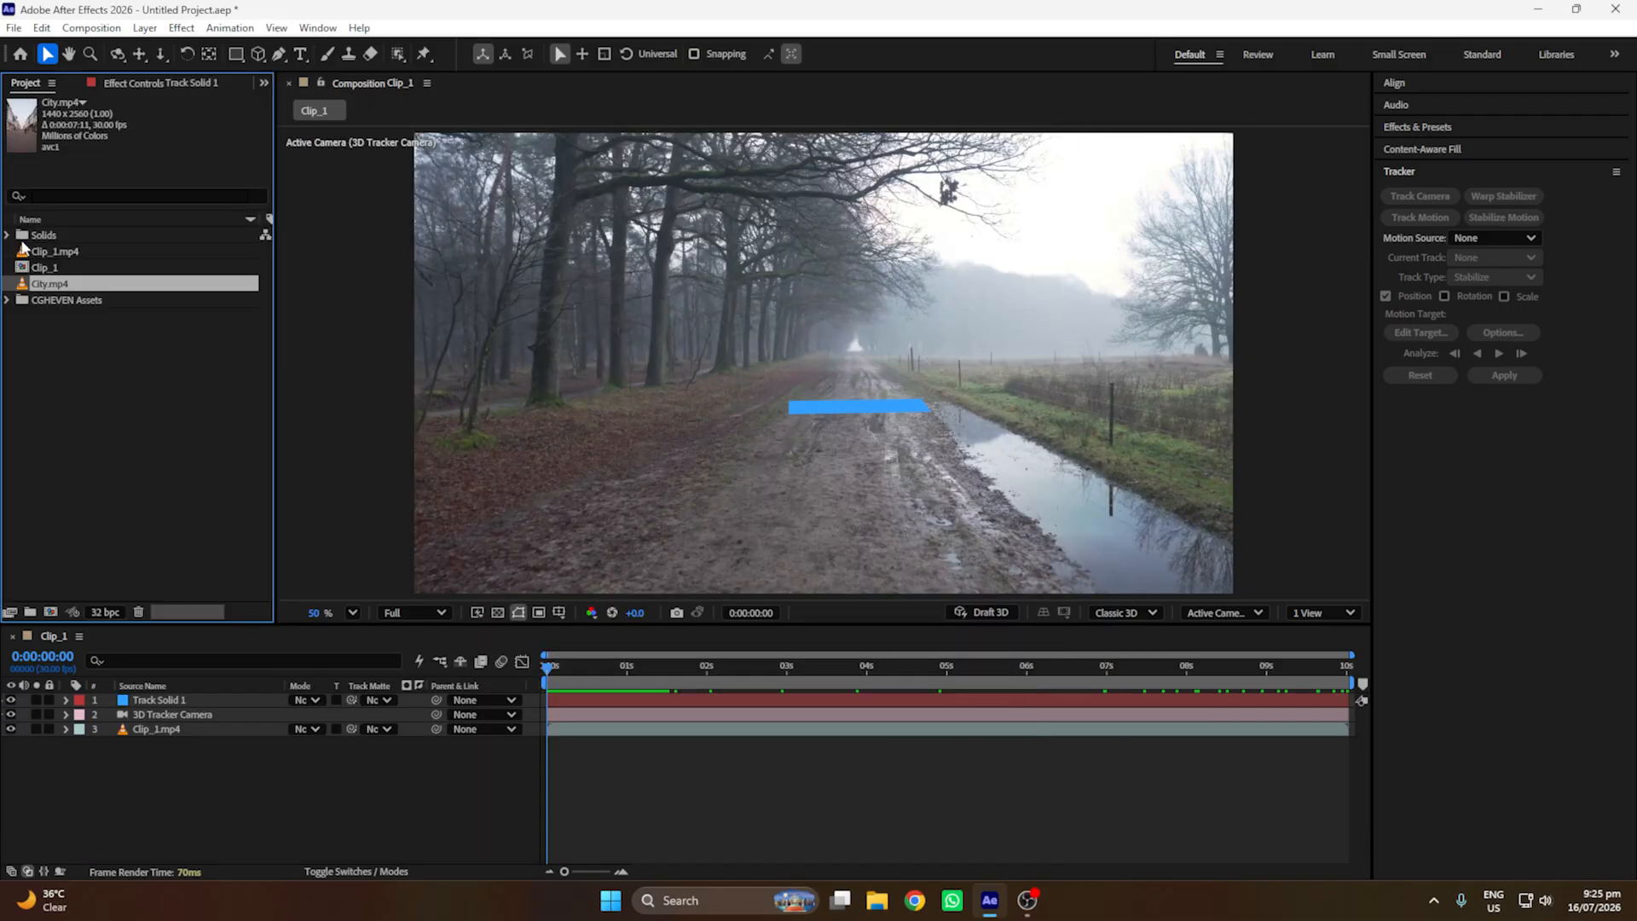
left_click(6, 300)
left_click(53, 317)
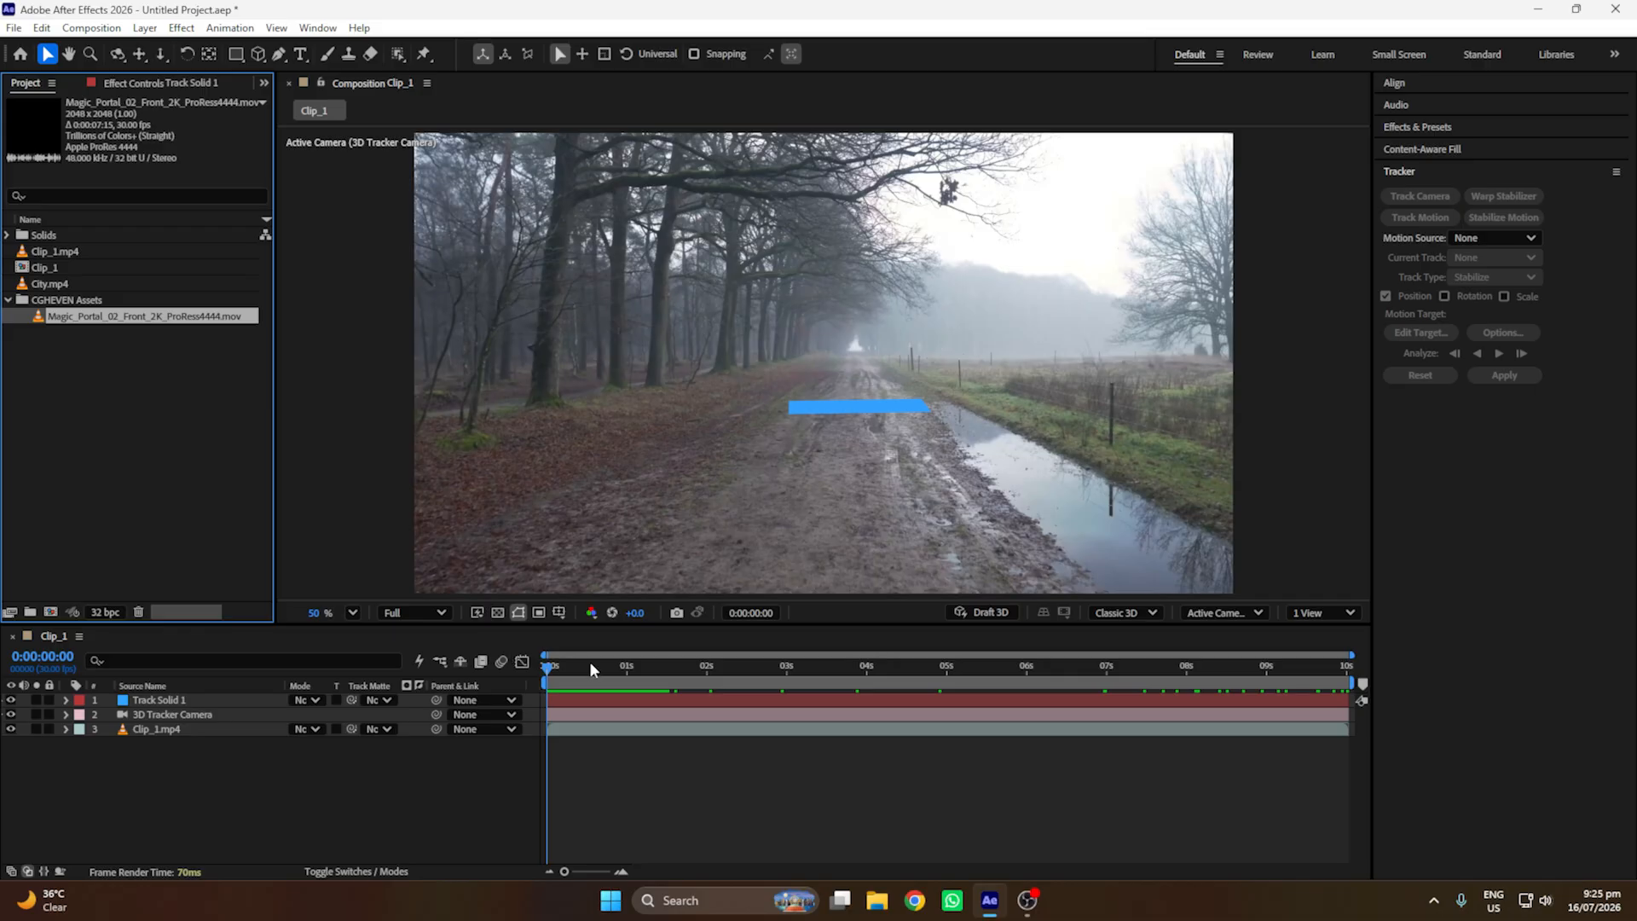
left_click_drag(590, 662, 944, 666)
key("Home")
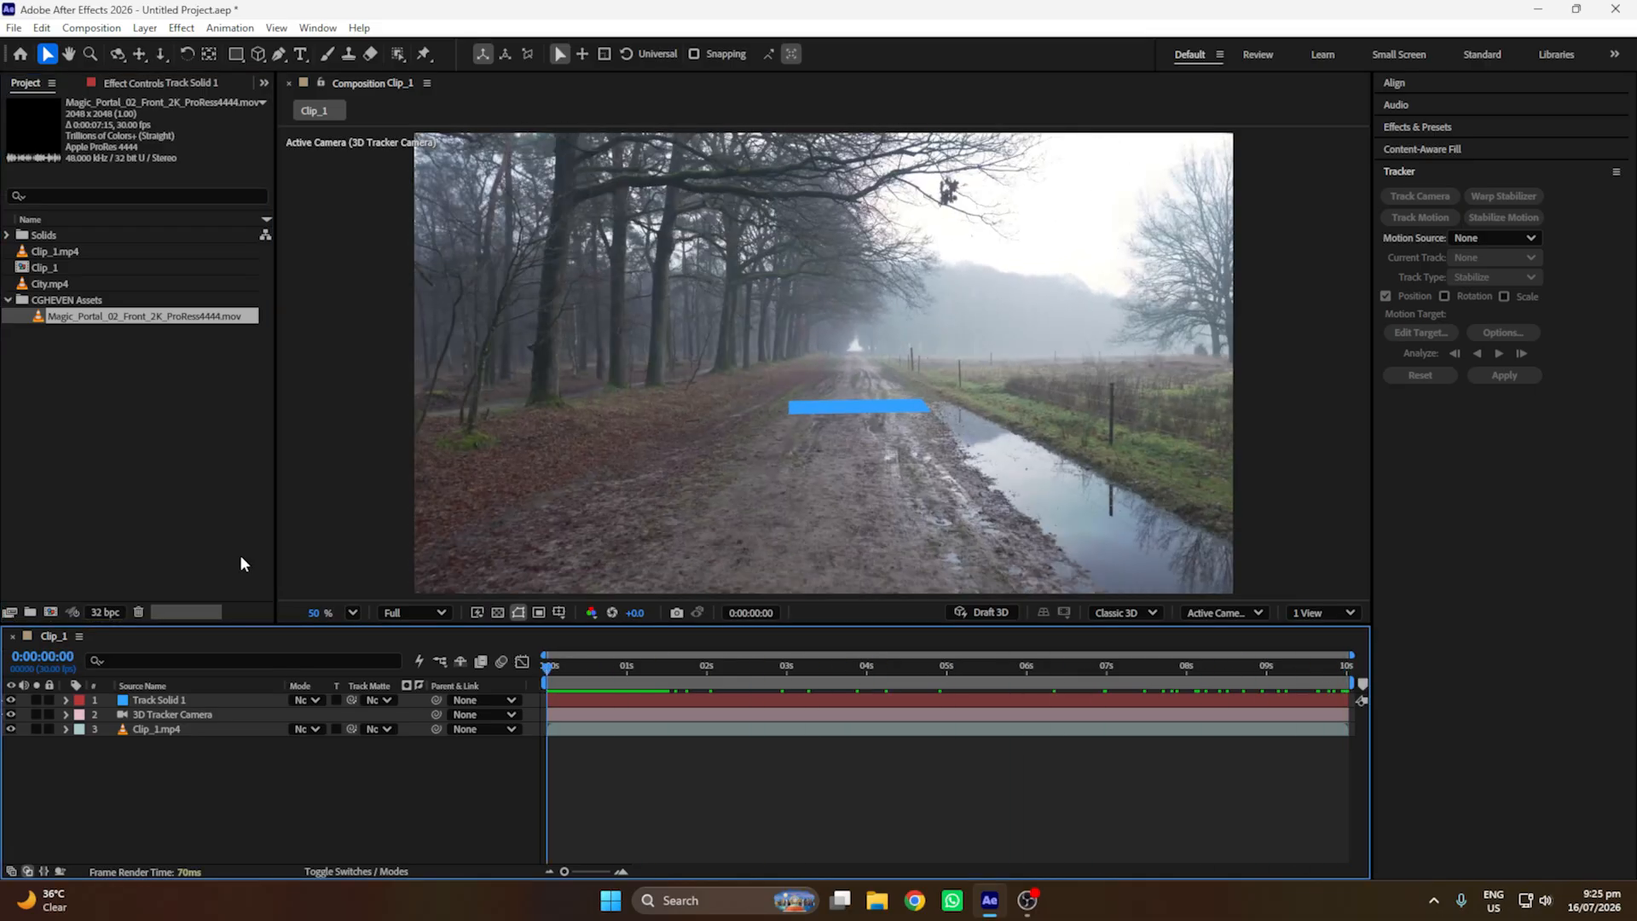
right_click(94, 321)
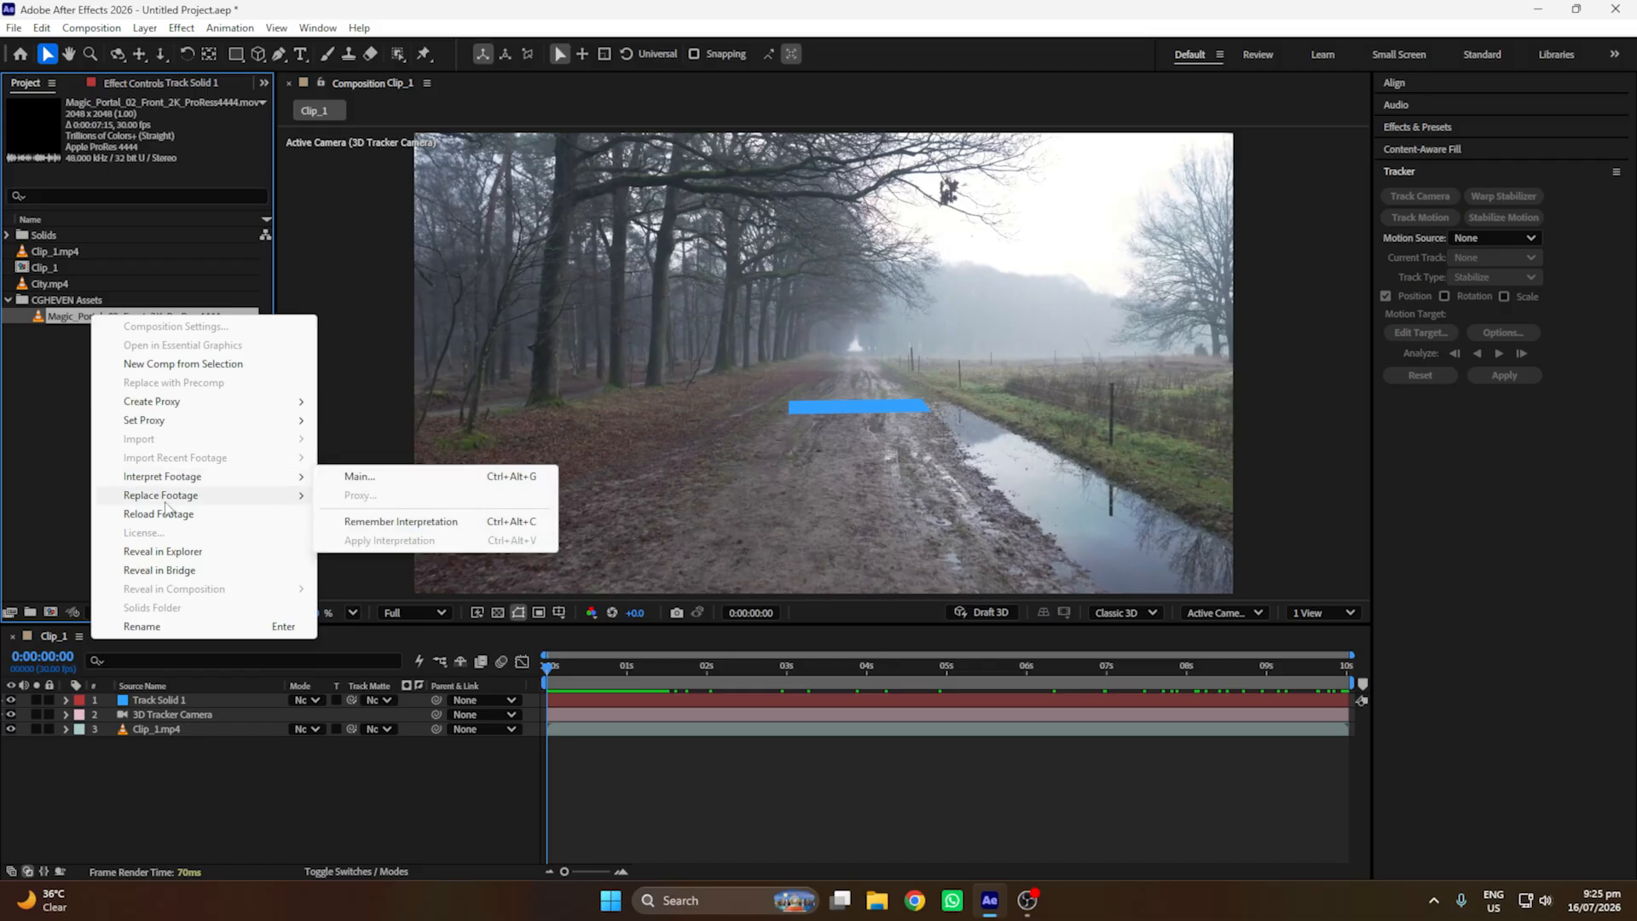
left_click(167, 364)
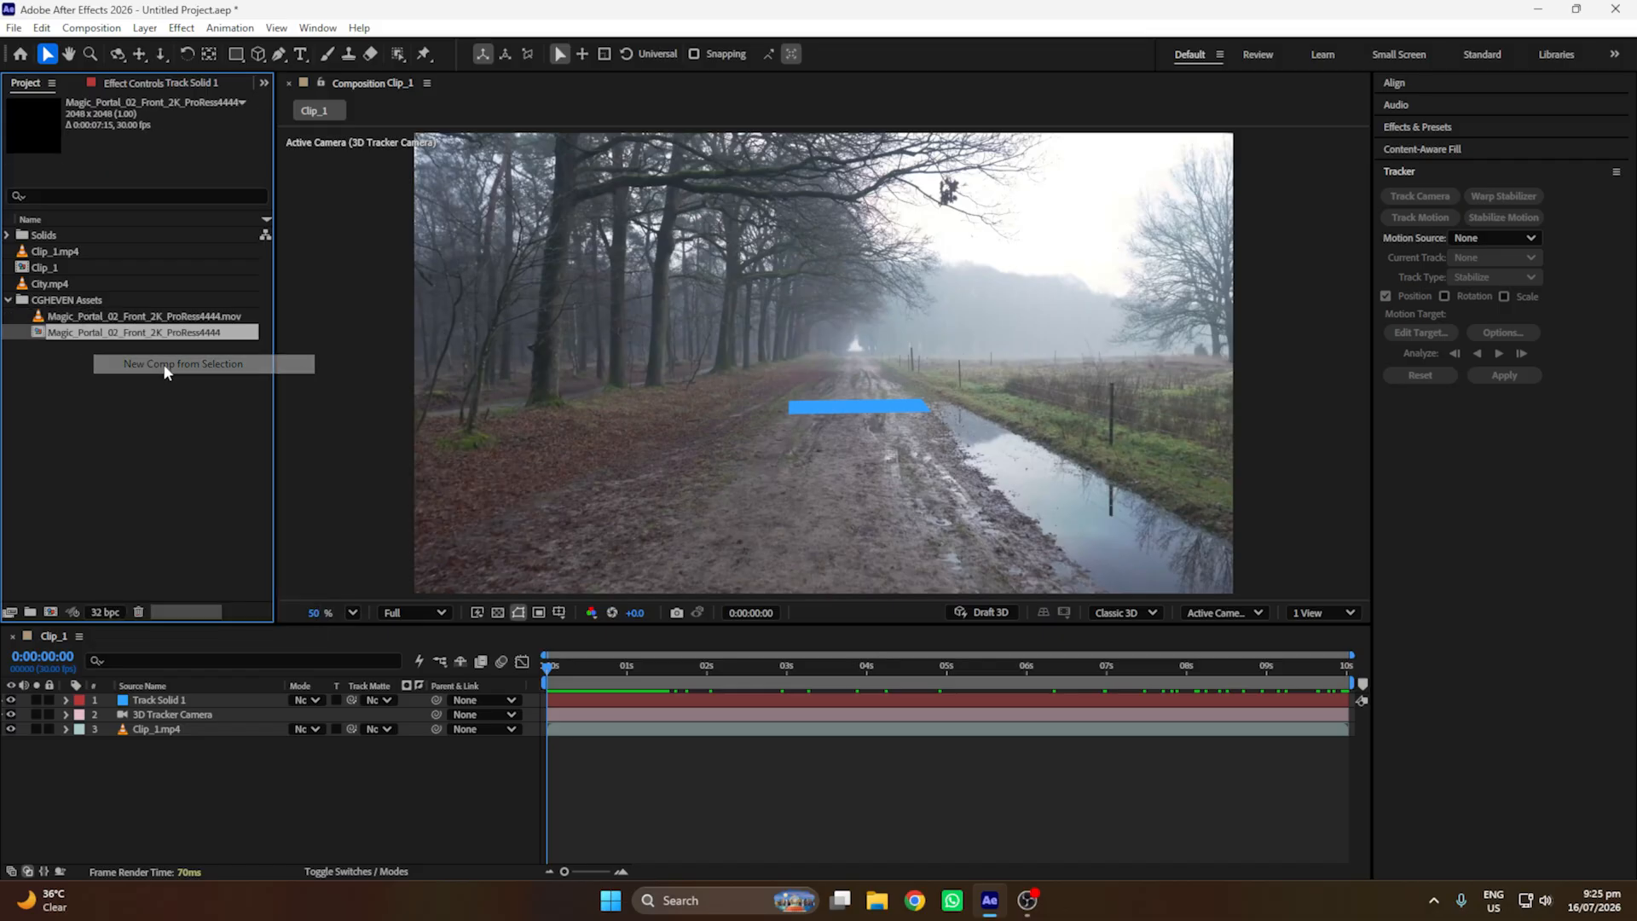
key("space")
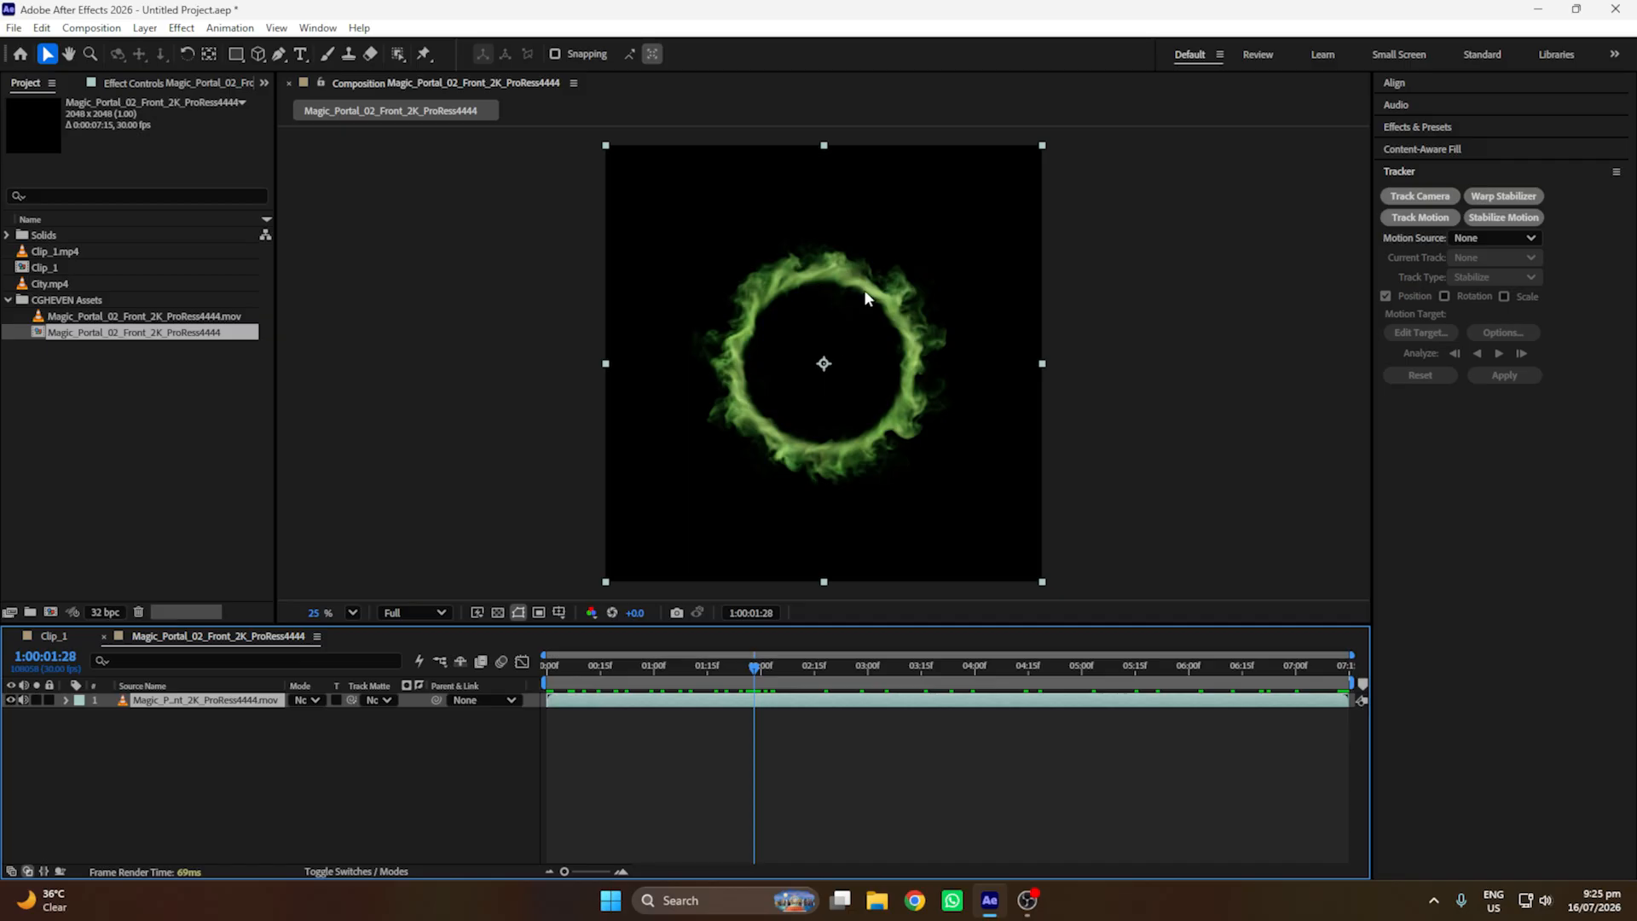
Step: Find the Hue/Saturation effect and apply it to the Magic Portal 02 front layer
left_click(1405, 174)
left_click(1414, 128)
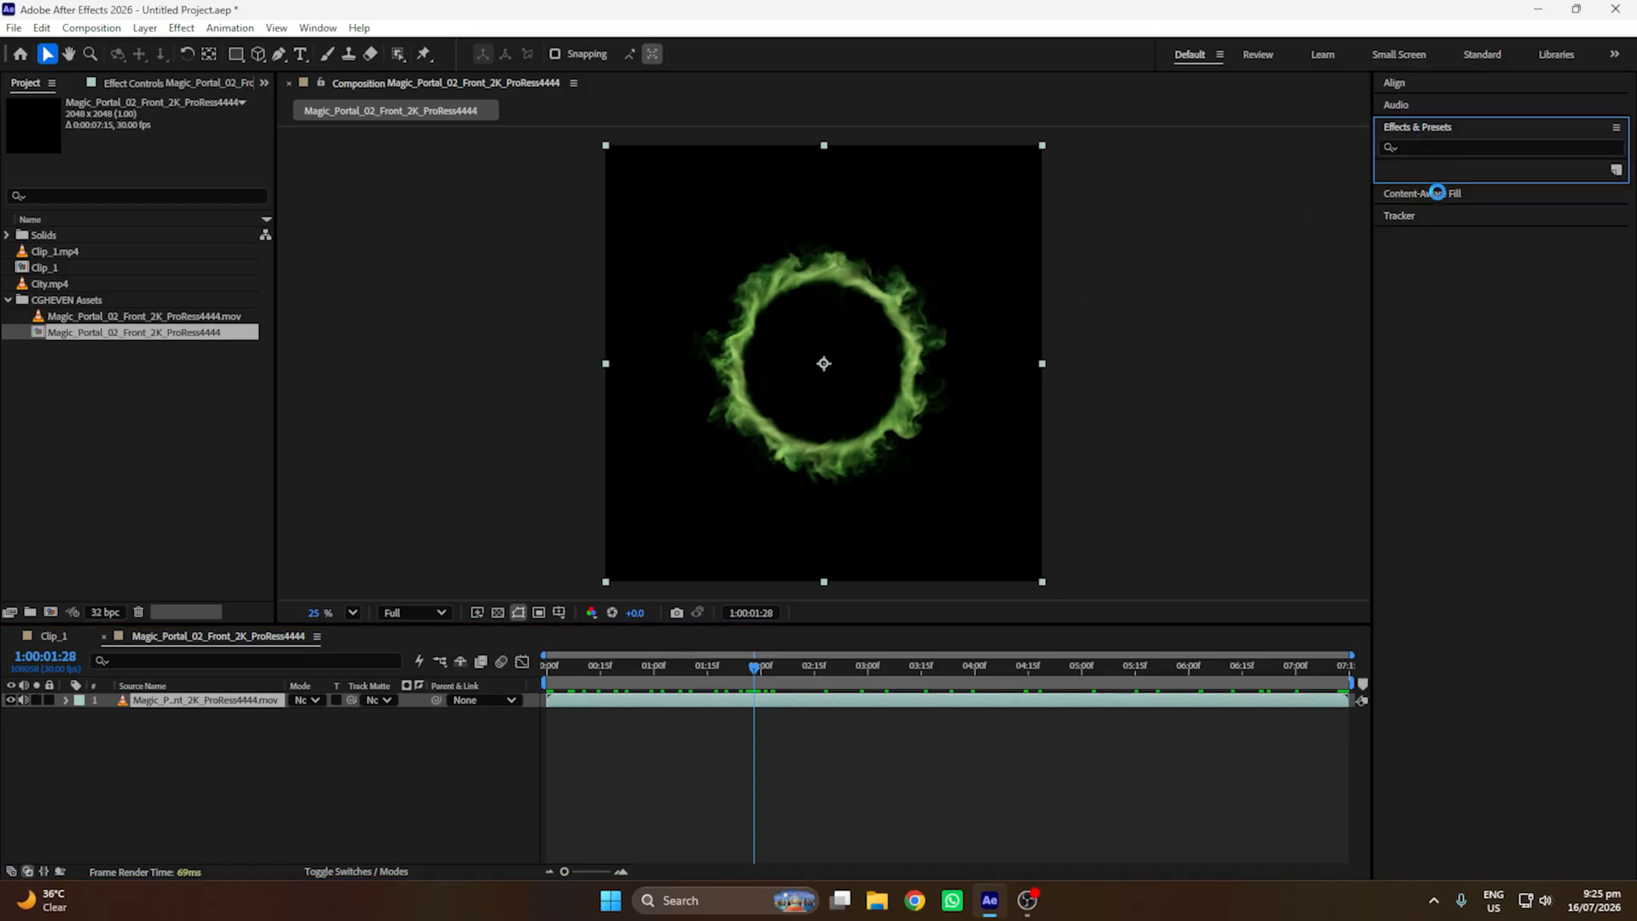
type("hu")
left_click_drag(1465, 383, 187, 700)
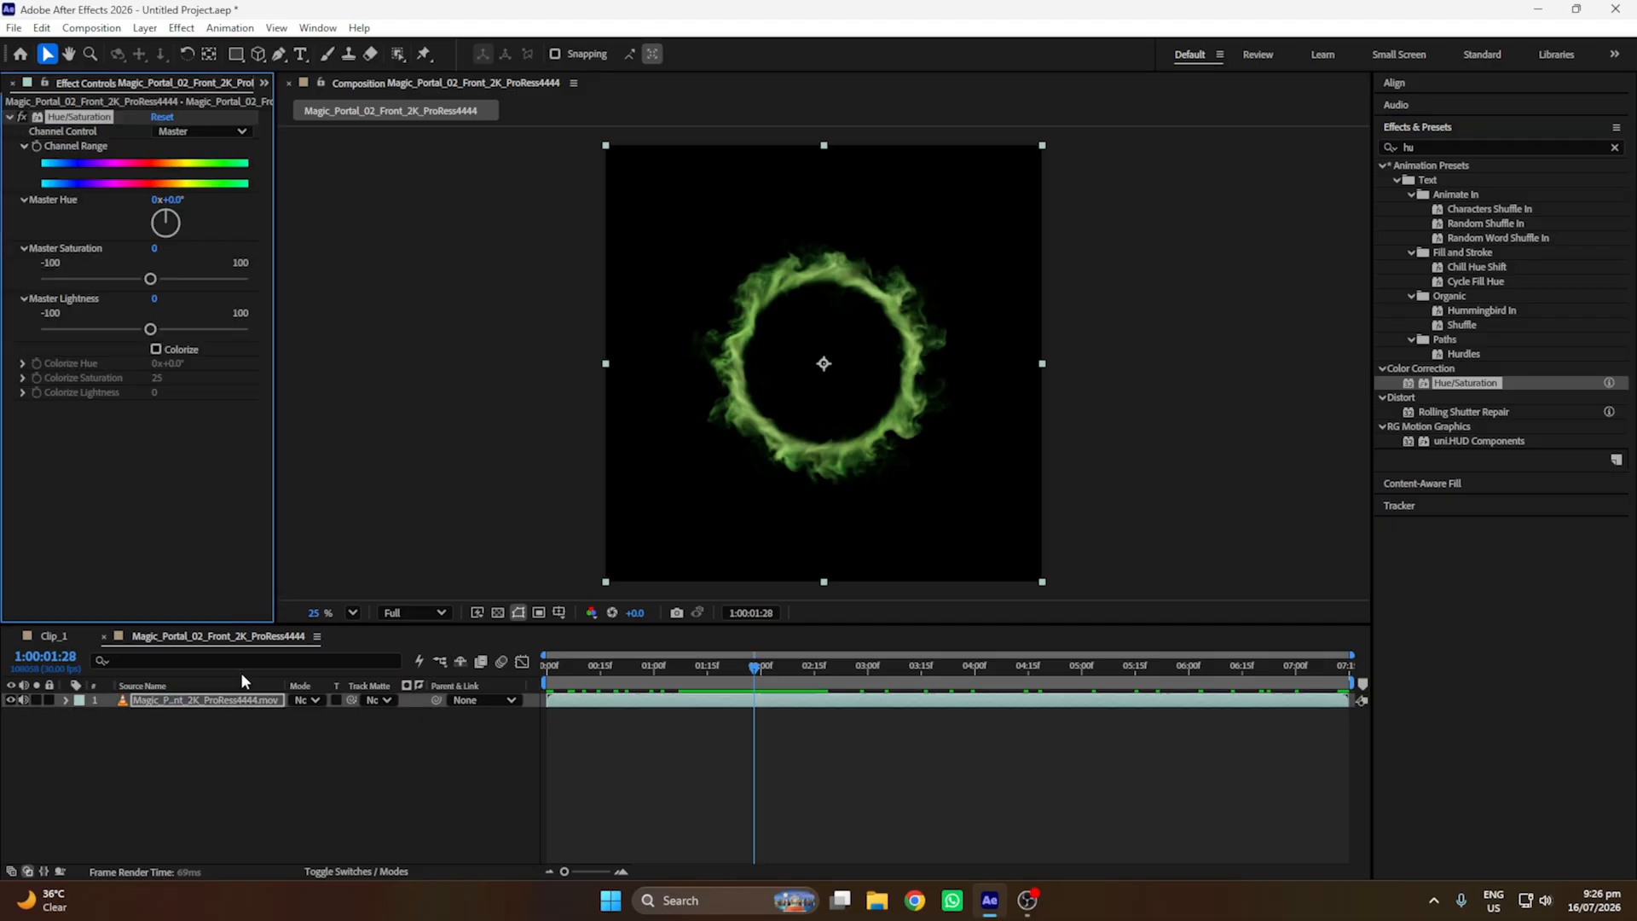
Step: Recolour the portal blue with a Master Hue of 111°, a Master Saturation of 72 and slightly raised lightness
left_click_drag(170, 200, 306, 210)
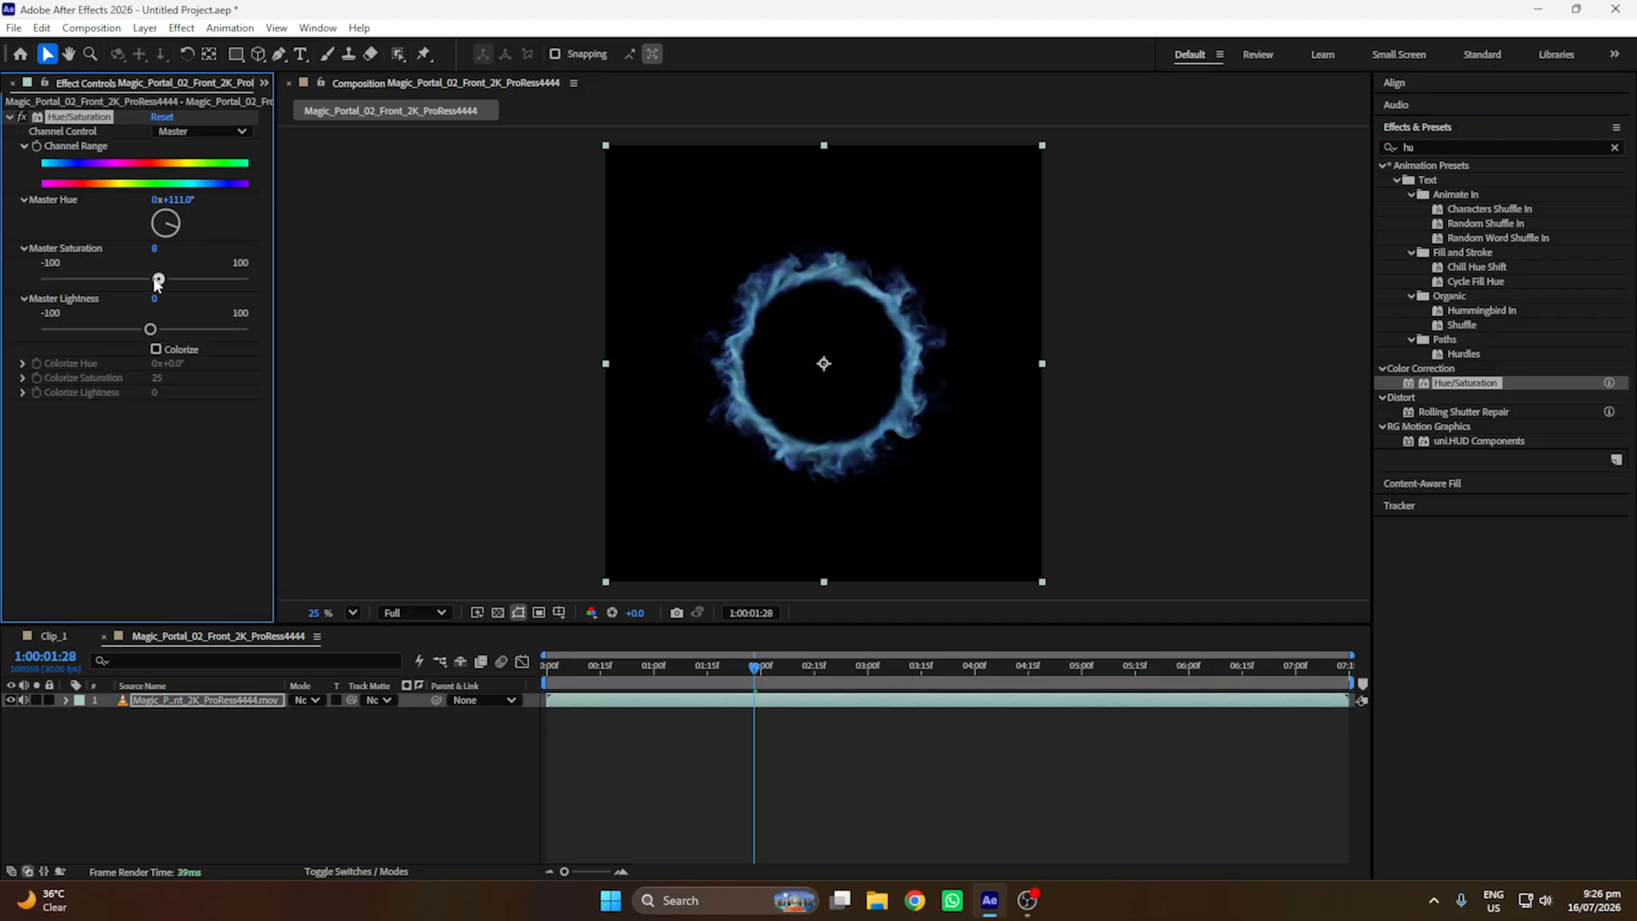
left_click_drag(150, 279, 225, 279)
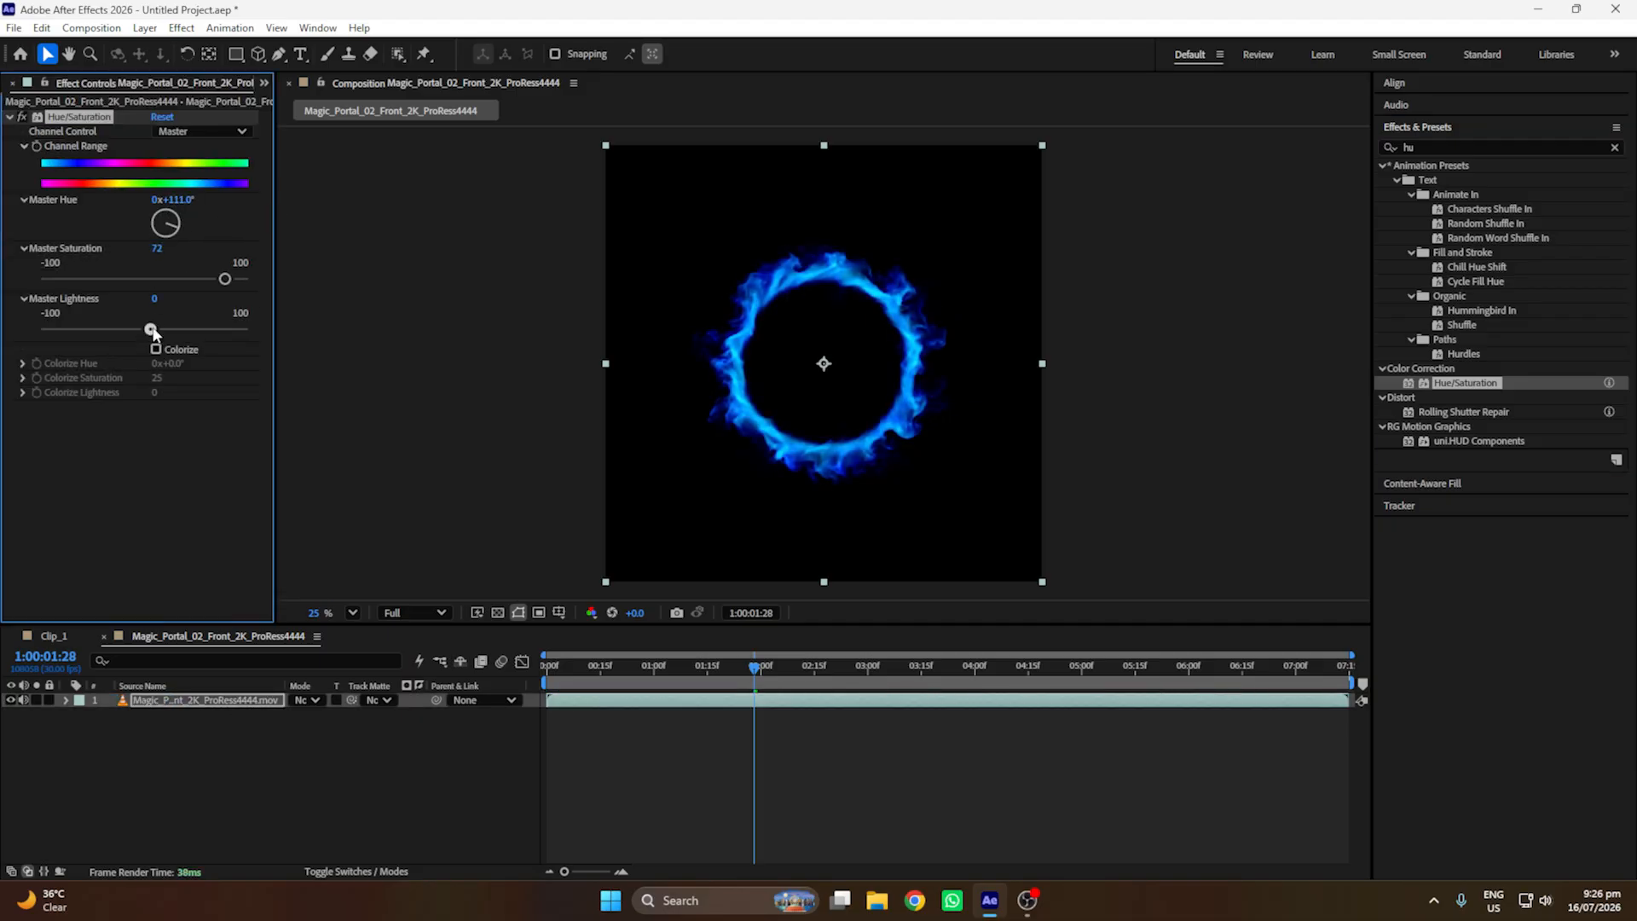
left_click_drag(150, 329, 176, 332)
left_click_drag(175, 332, 170, 331)
Step: Find the Turbulent Displace effect and add it to the portal layer after Hue/Saturation
type("ti")
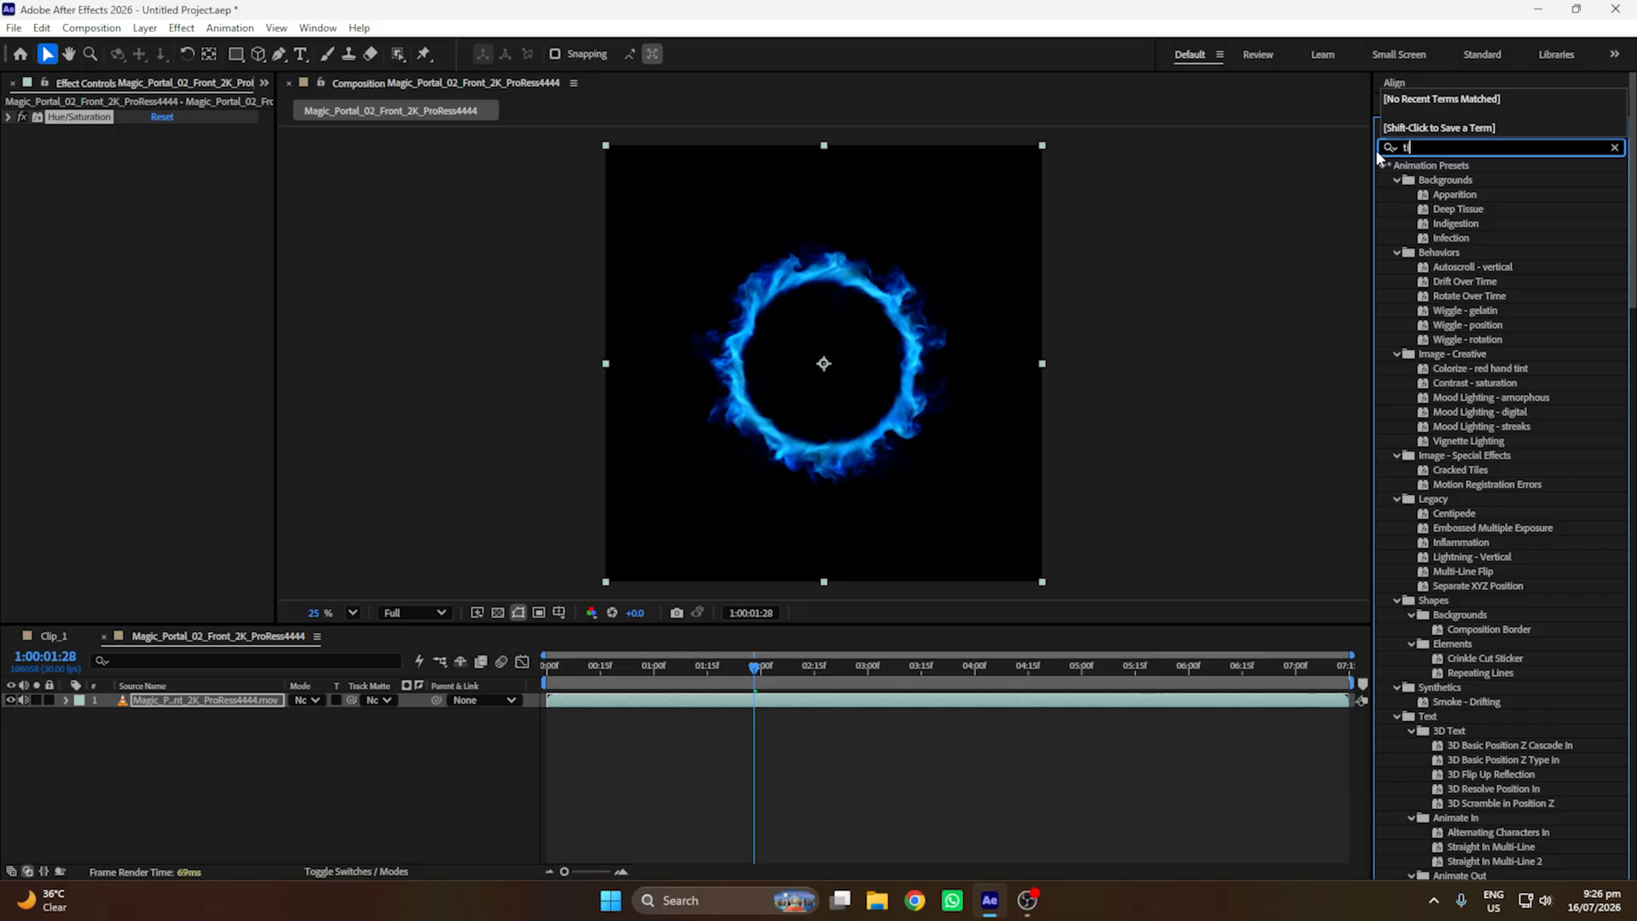
key("BackSpace")
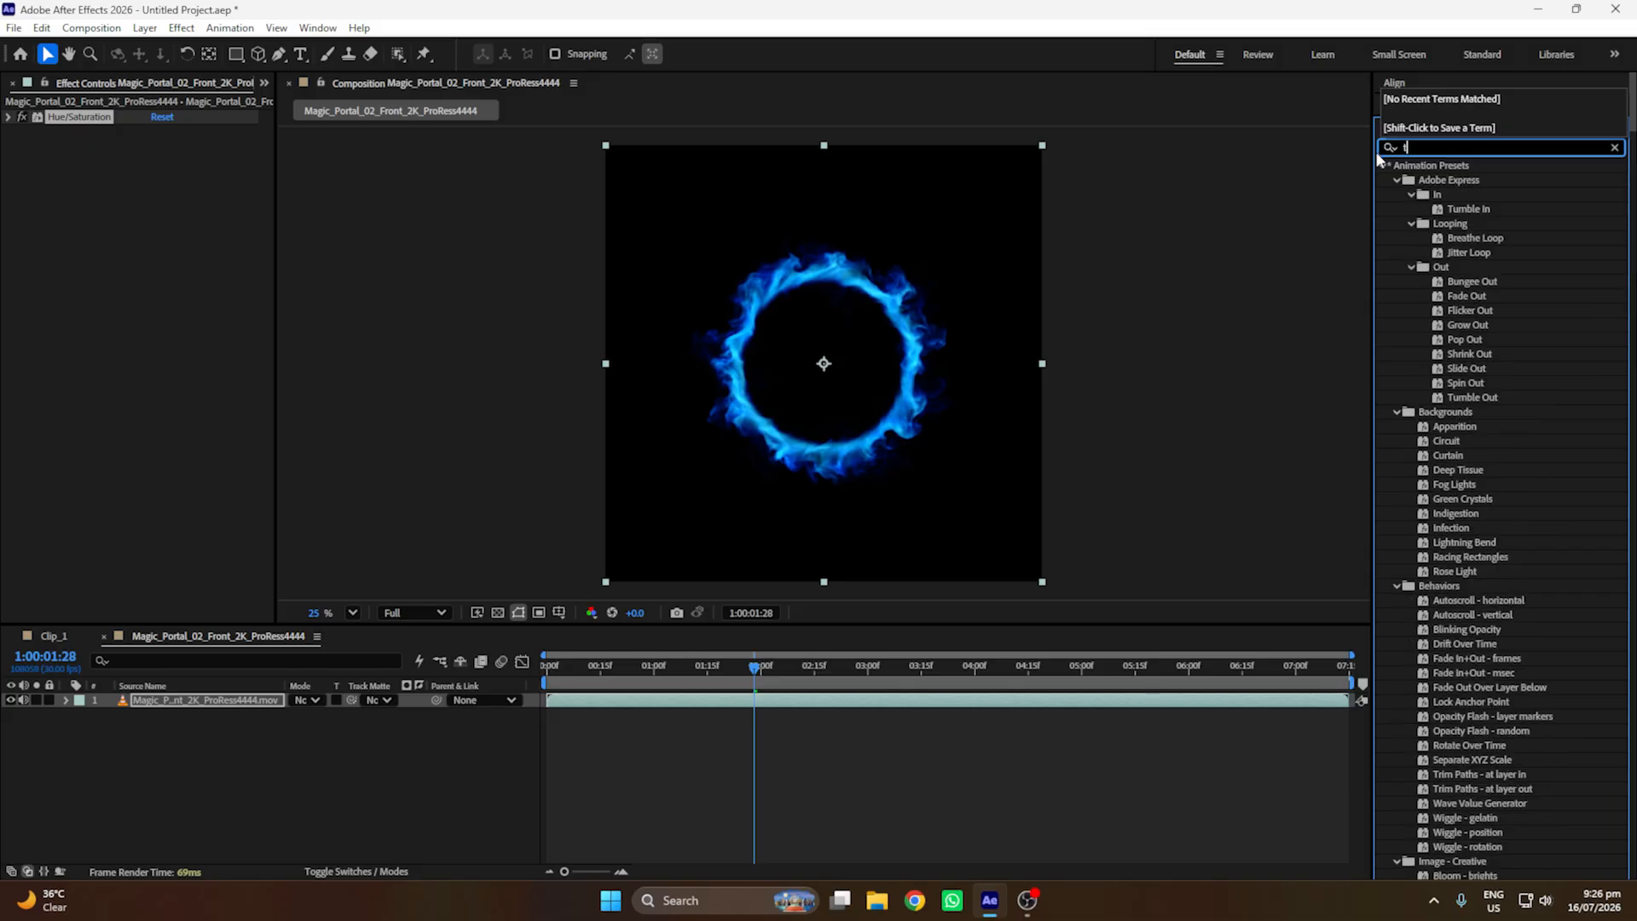
type("urbic")
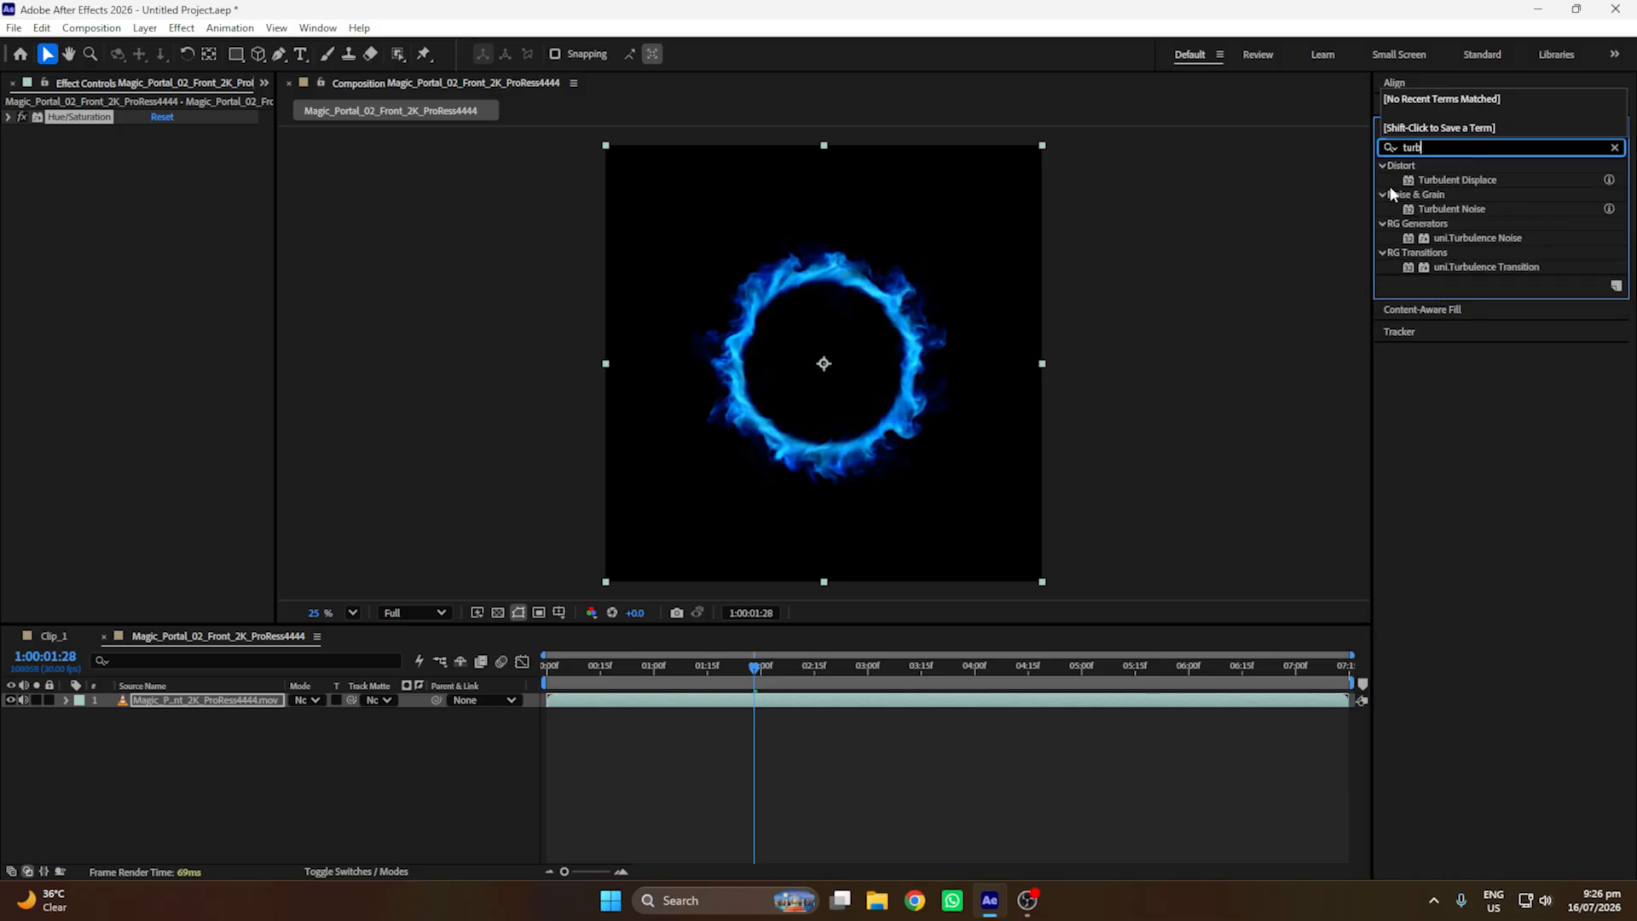
key("BackSpace")
key("BackSpace")
left_click_drag(1458, 179, 103, 358)
Step: Lower the preview resolution to Quarter and tune Turbulent Displace to amount 30, size 104 and complexity about 4.8, previewing the distortion
left_click(414, 612)
left_click(406, 631)
left_click_drag(160, 162, 159, 230)
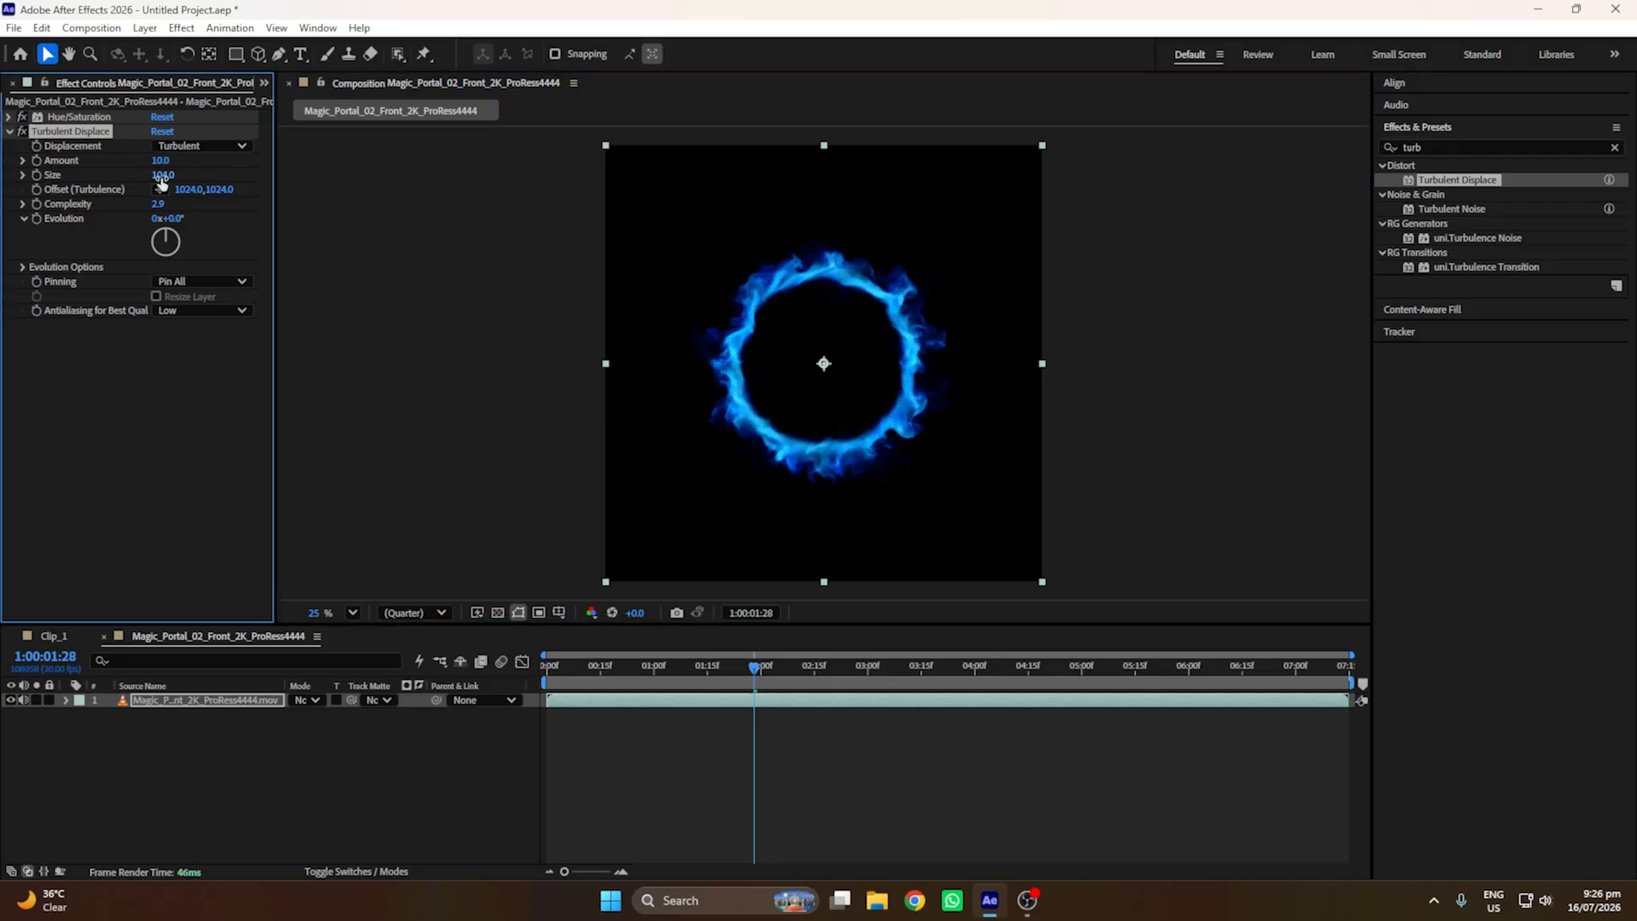
key("space")
left_click_drag(160, 160, 178, 161)
left_click_drag(158, 204, 173, 204)
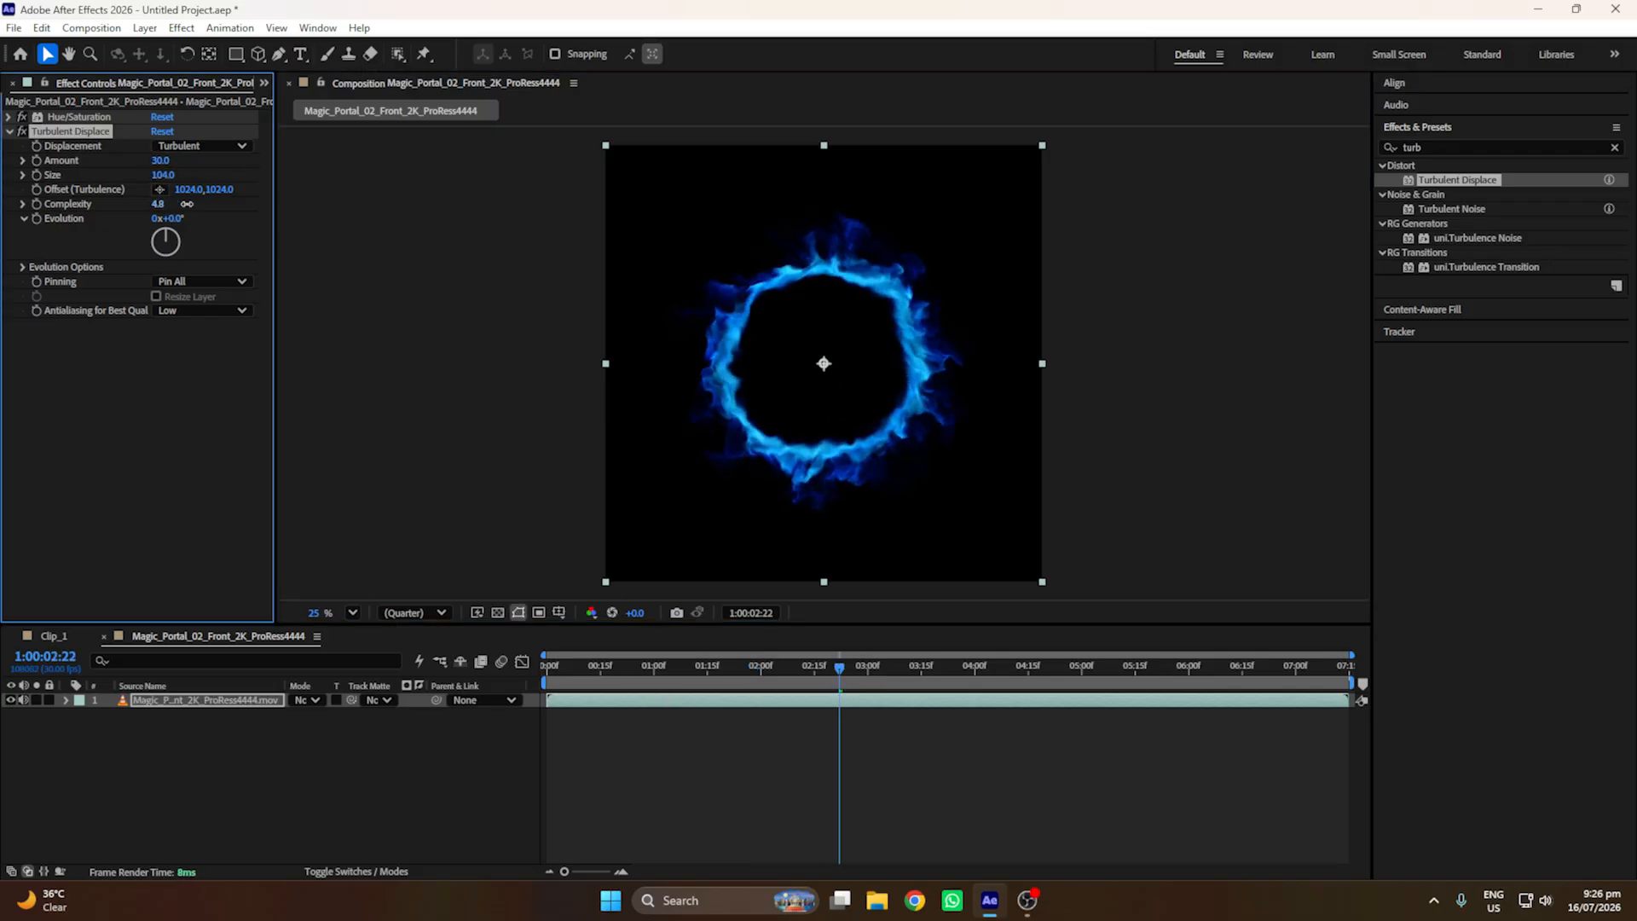
key("space")
key("space")
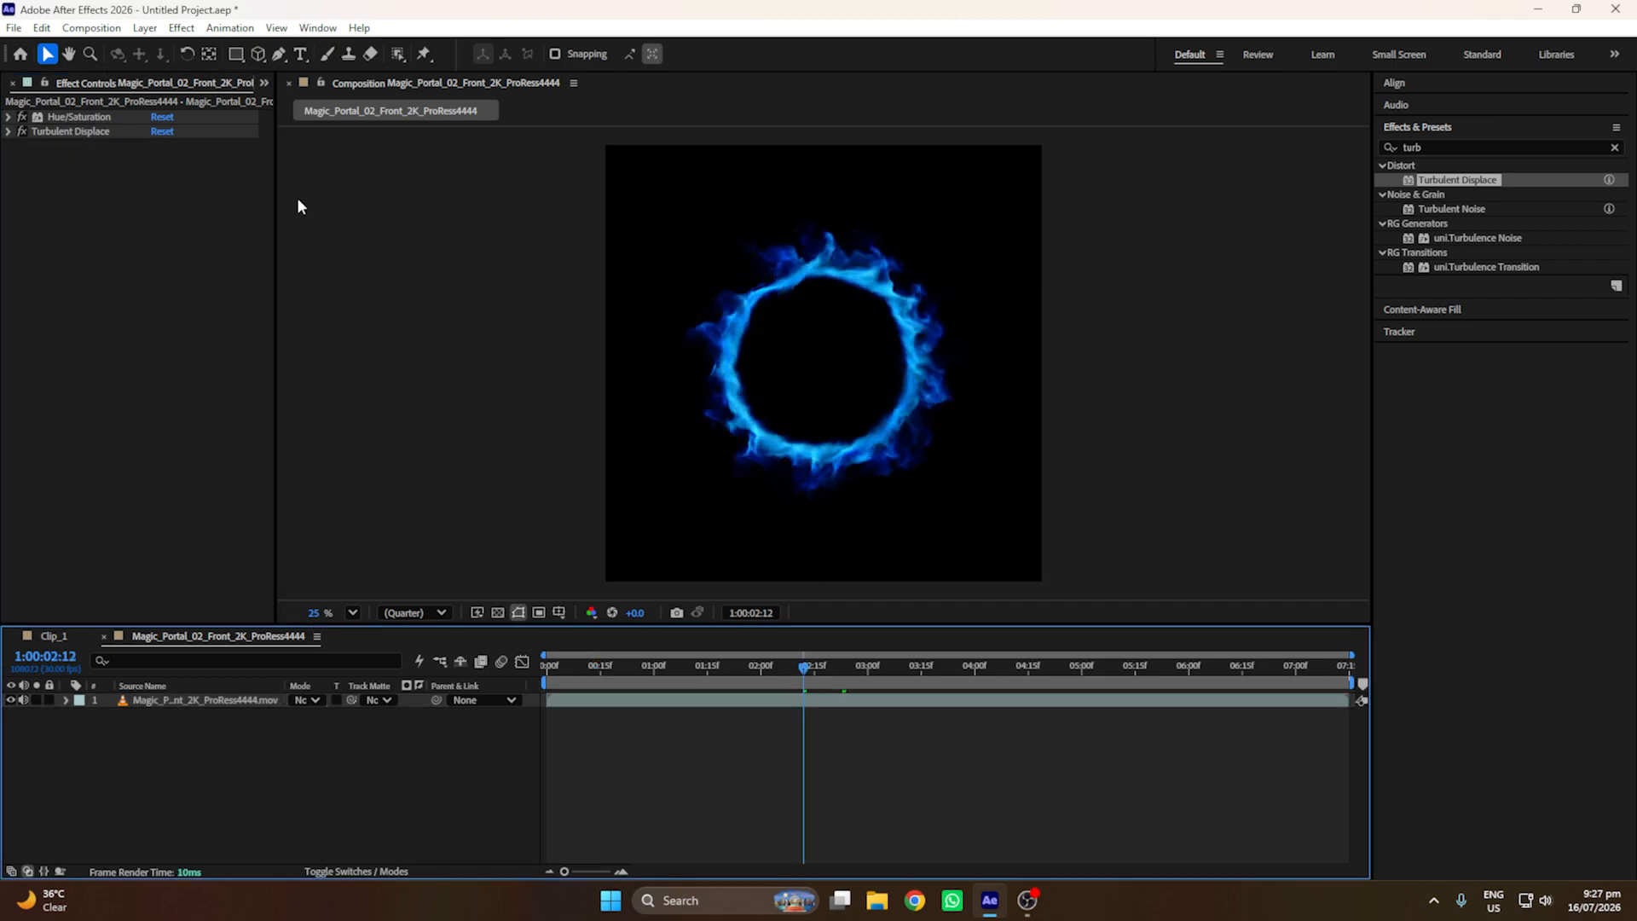
Step: Place City.mp4 beneath the portal layer in the portal composition and scrub through the combined footage
left_click(265, 82)
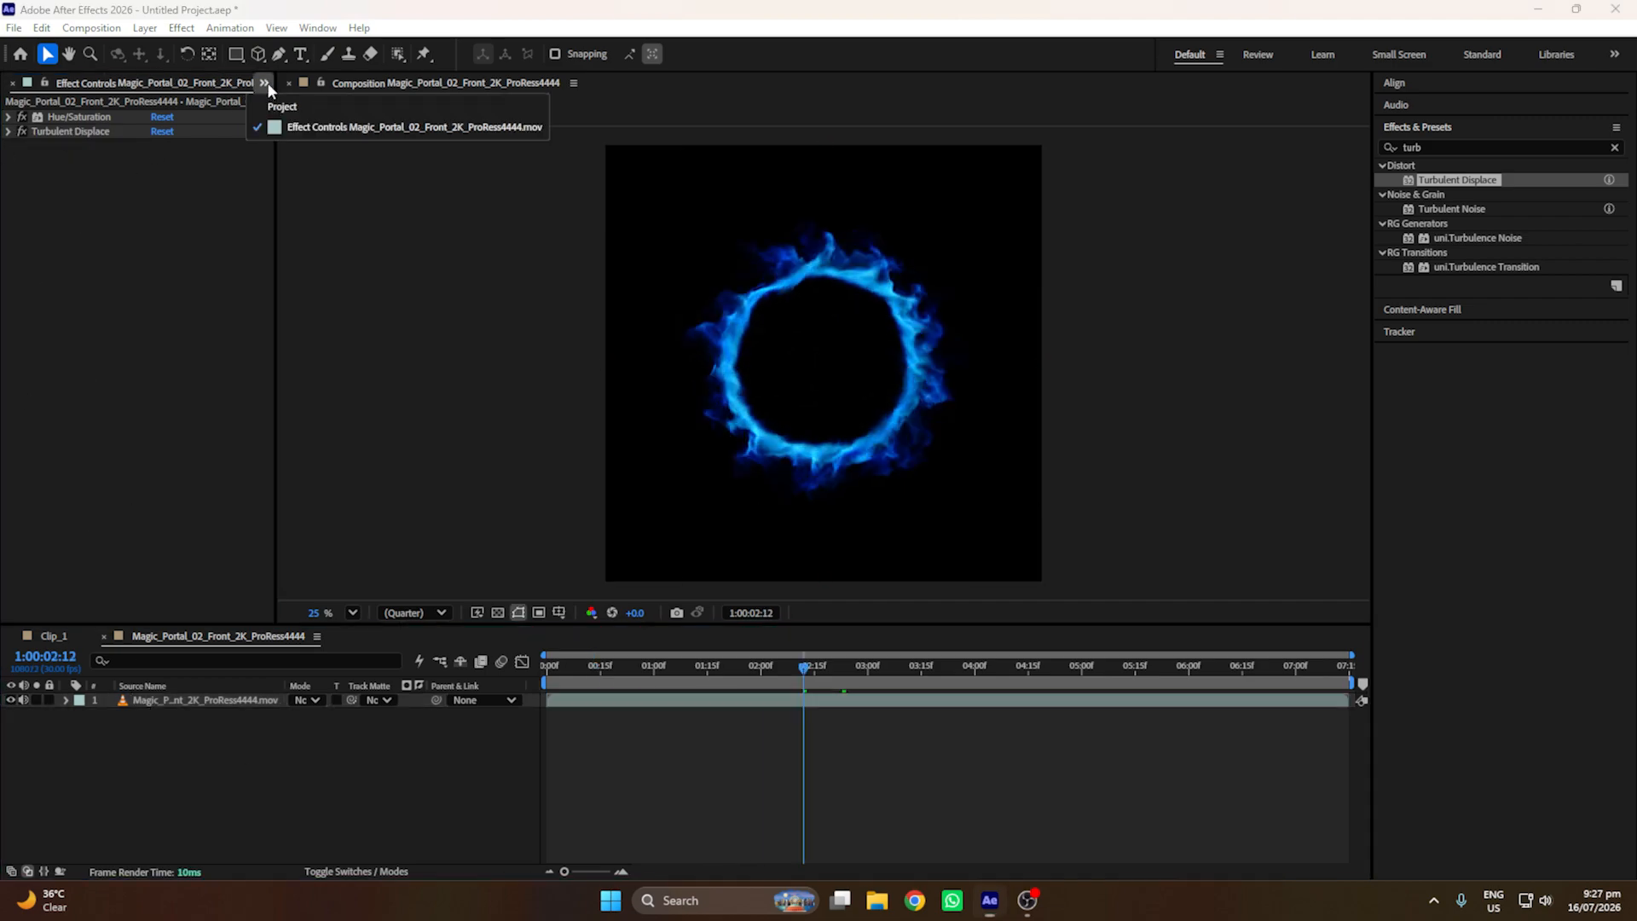
left_click(277, 100)
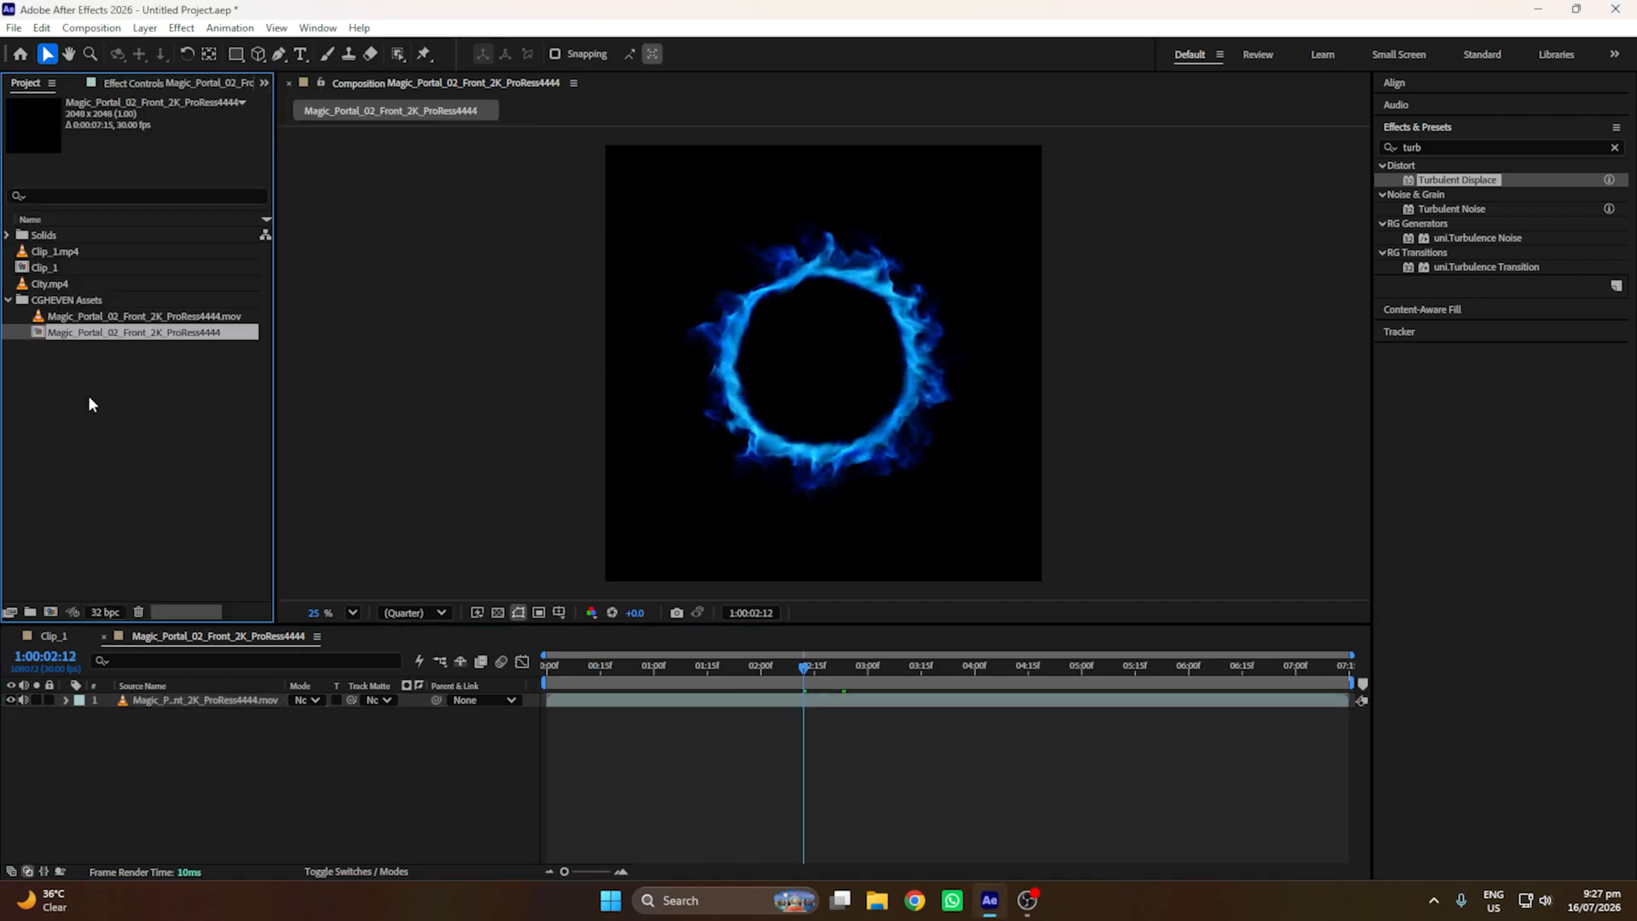
left_click(8, 301)
left_click(47, 252)
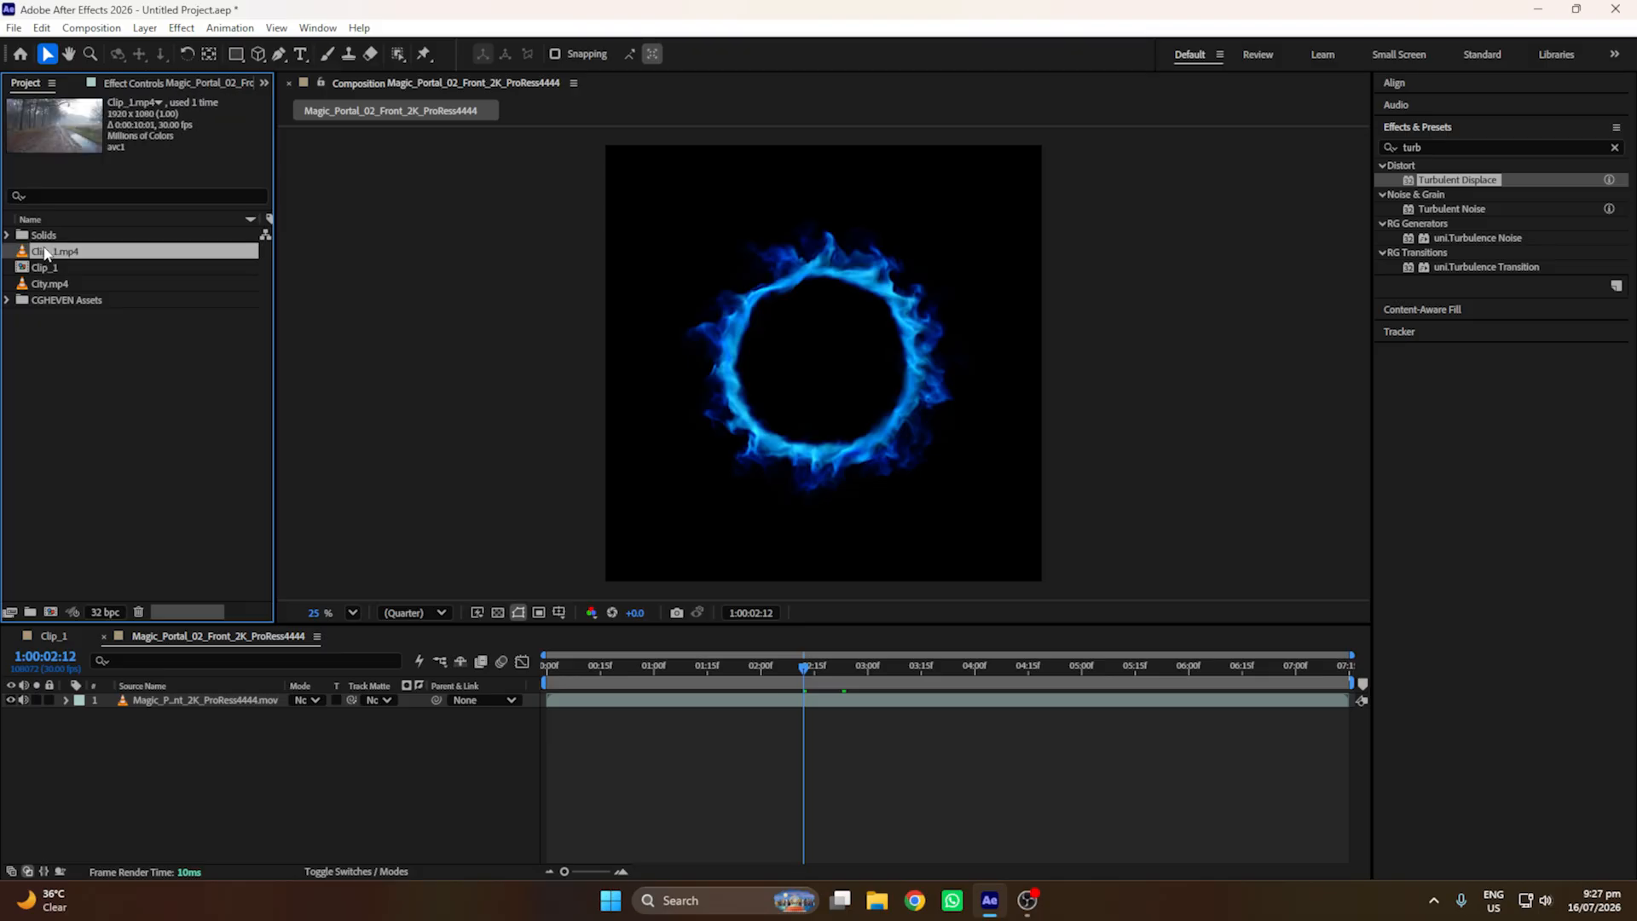
left_click_drag(48, 283, 124, 717)
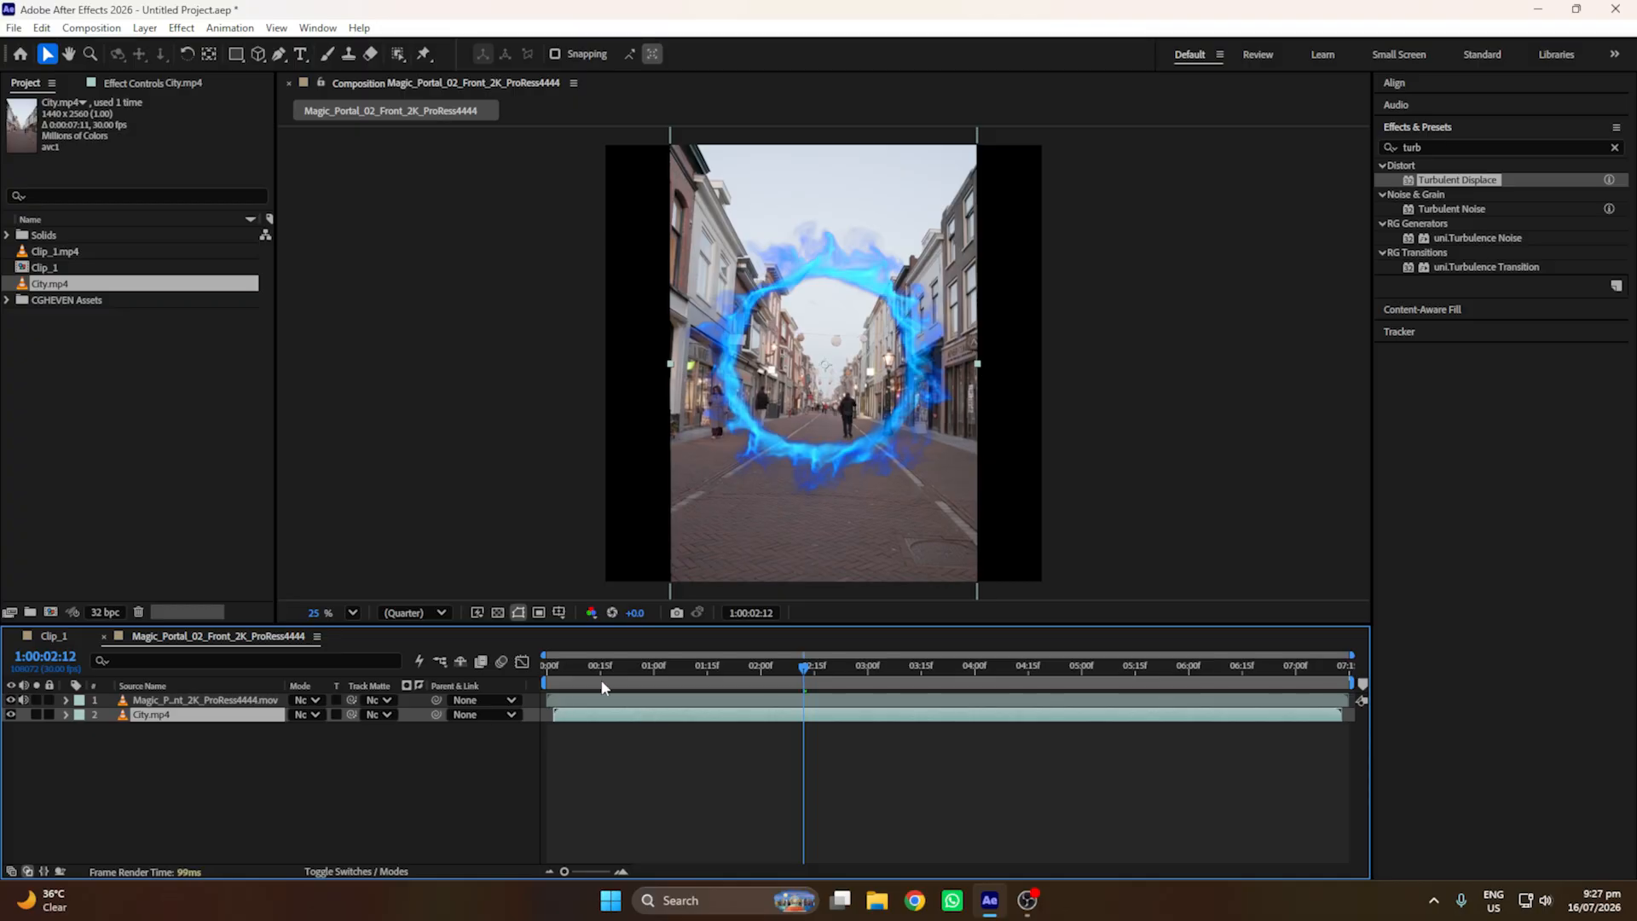
left_click_drag(602, 687, 882, 683)
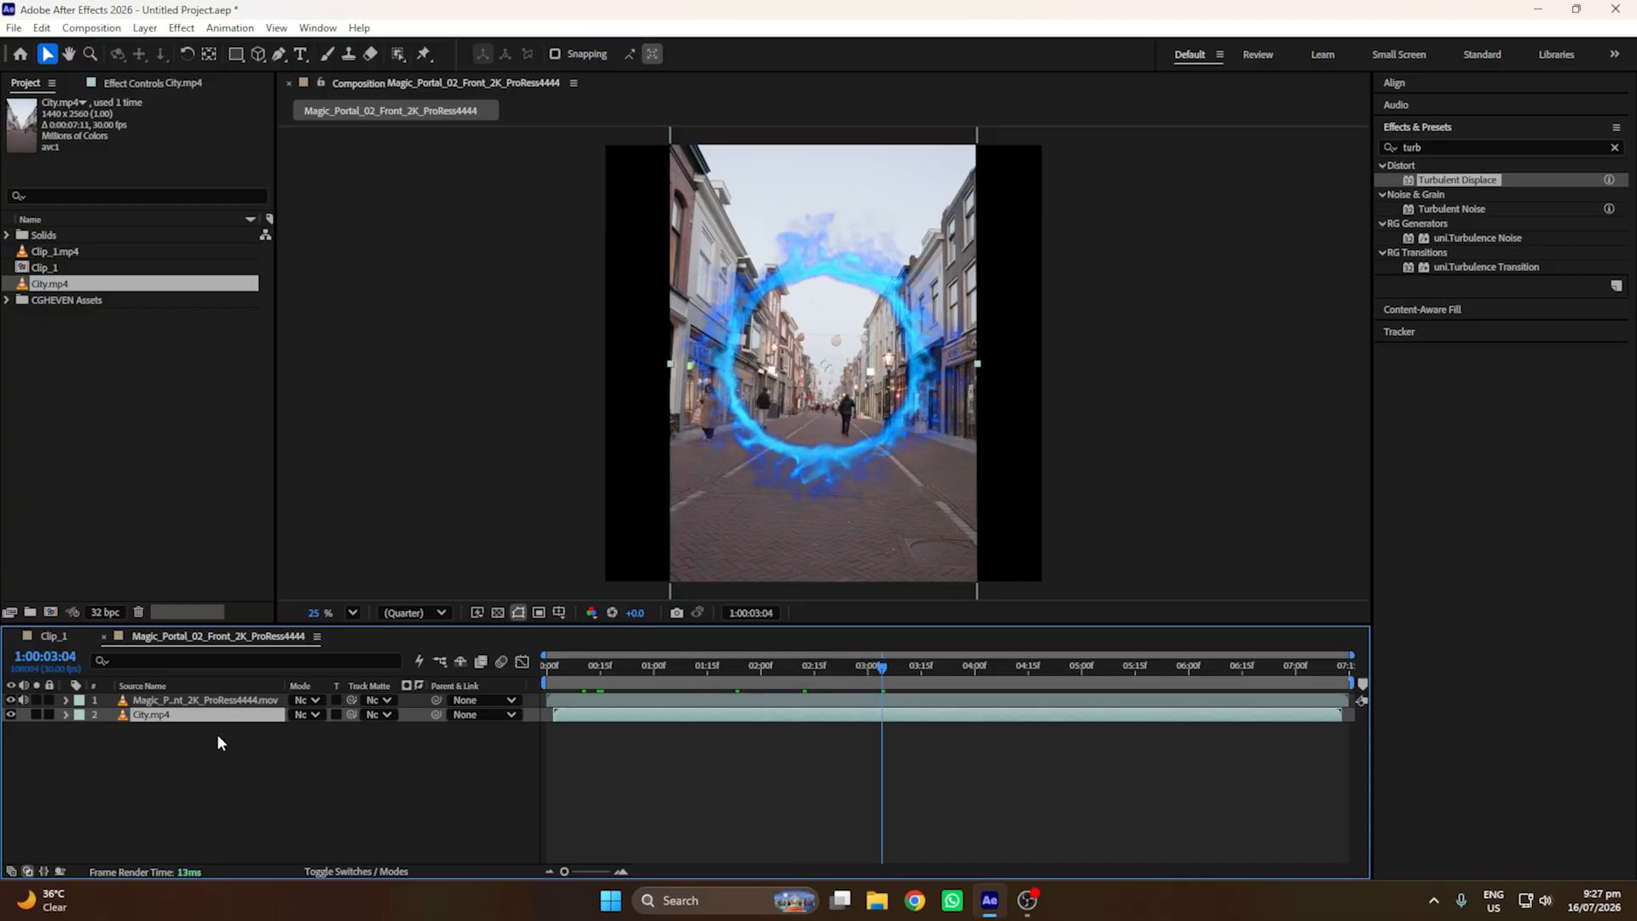
Step: Scale the City layer to 63% and add a circular ellipse mask to it inside the portal ring
key("s")
left_click_drag(315, 732, 279, 727)
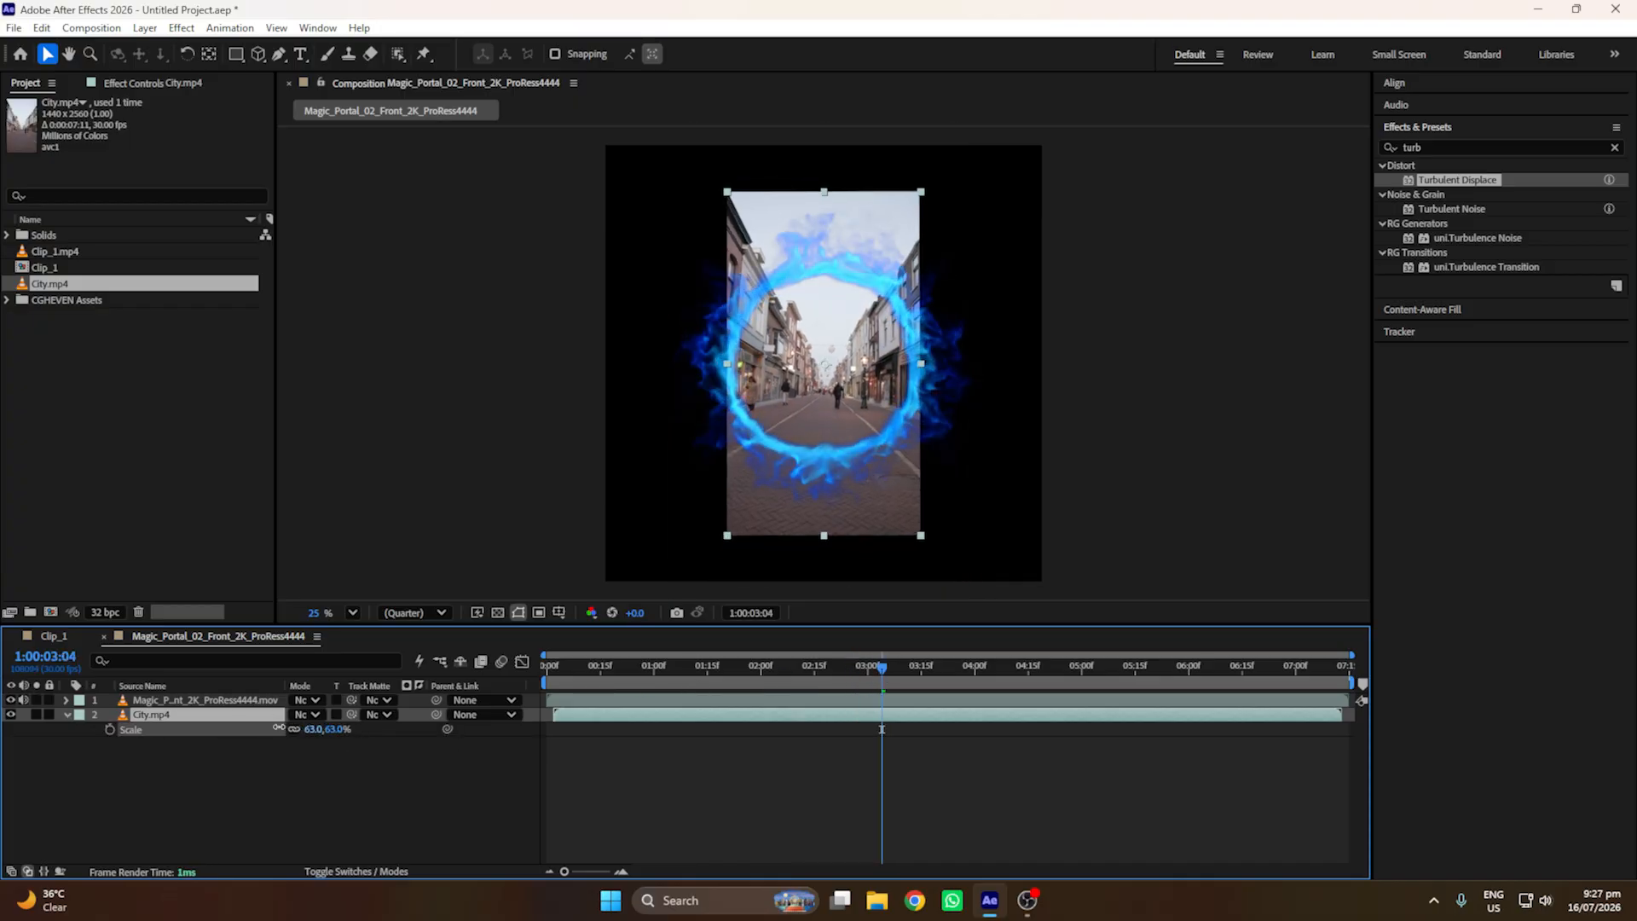
left_click(162, 728)
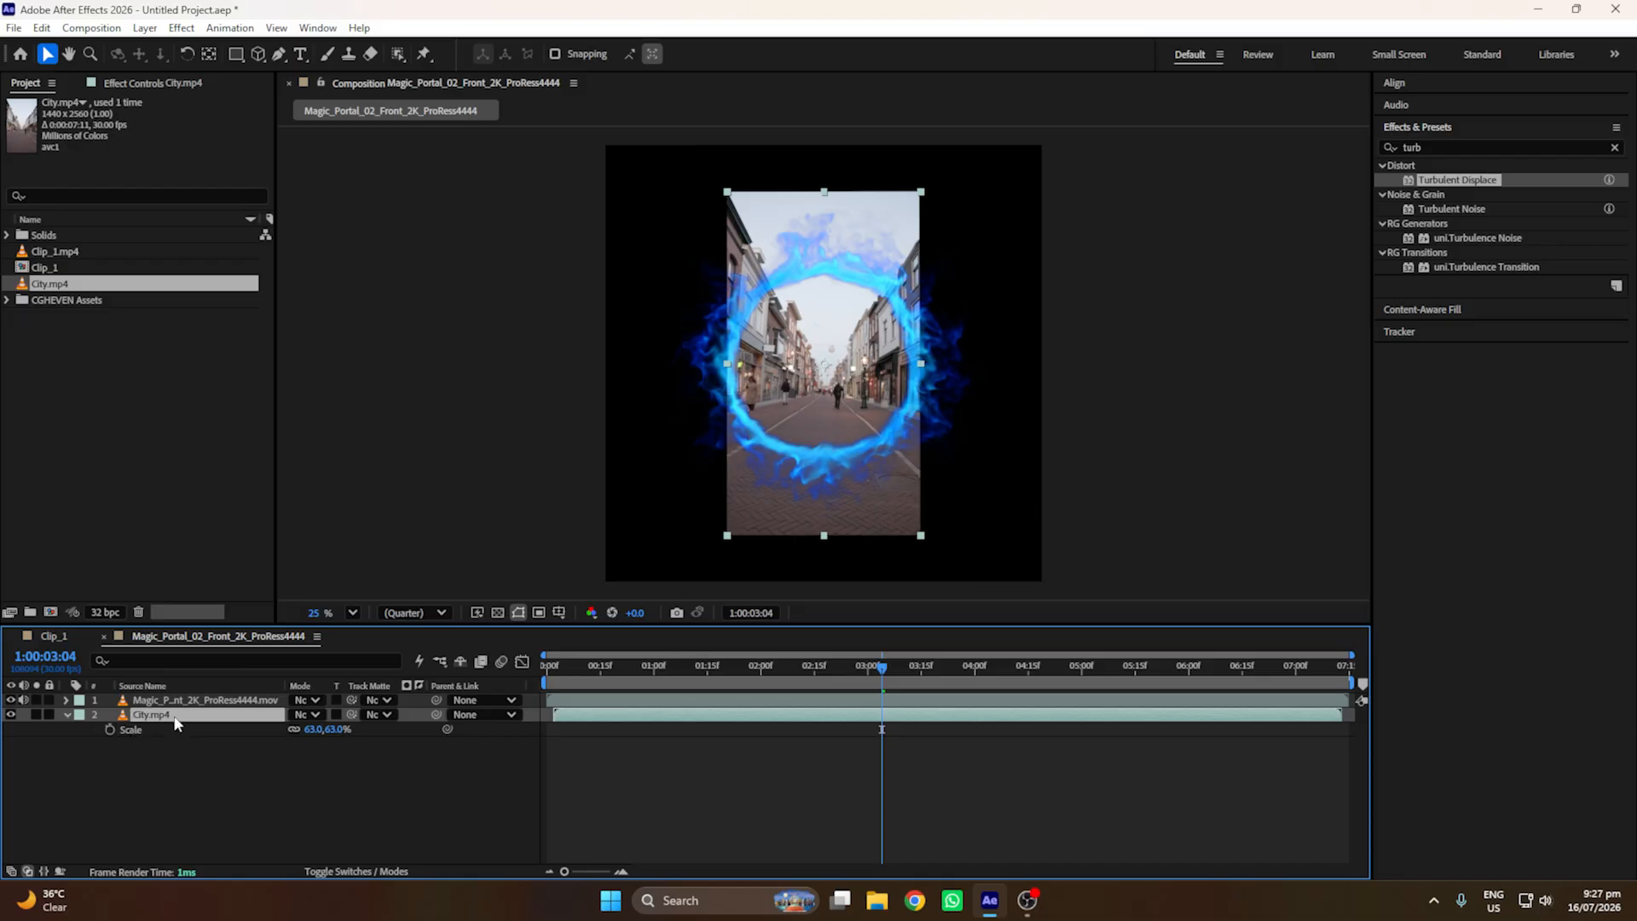
left_click_drag(235, 54, 266, 94)
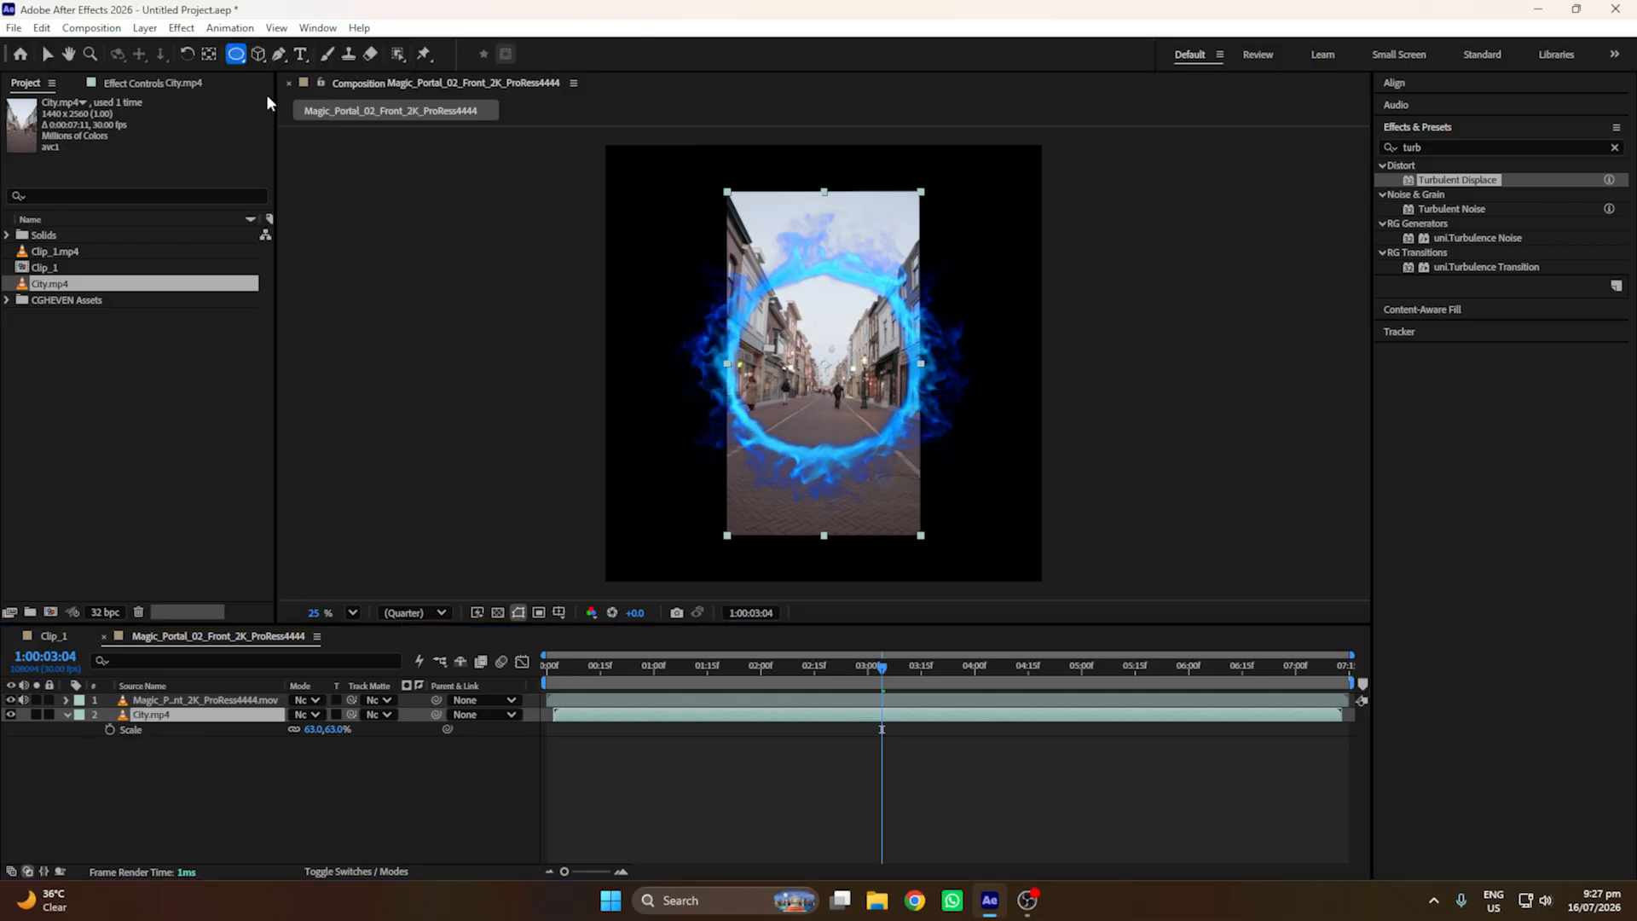
double_click(237, 54)
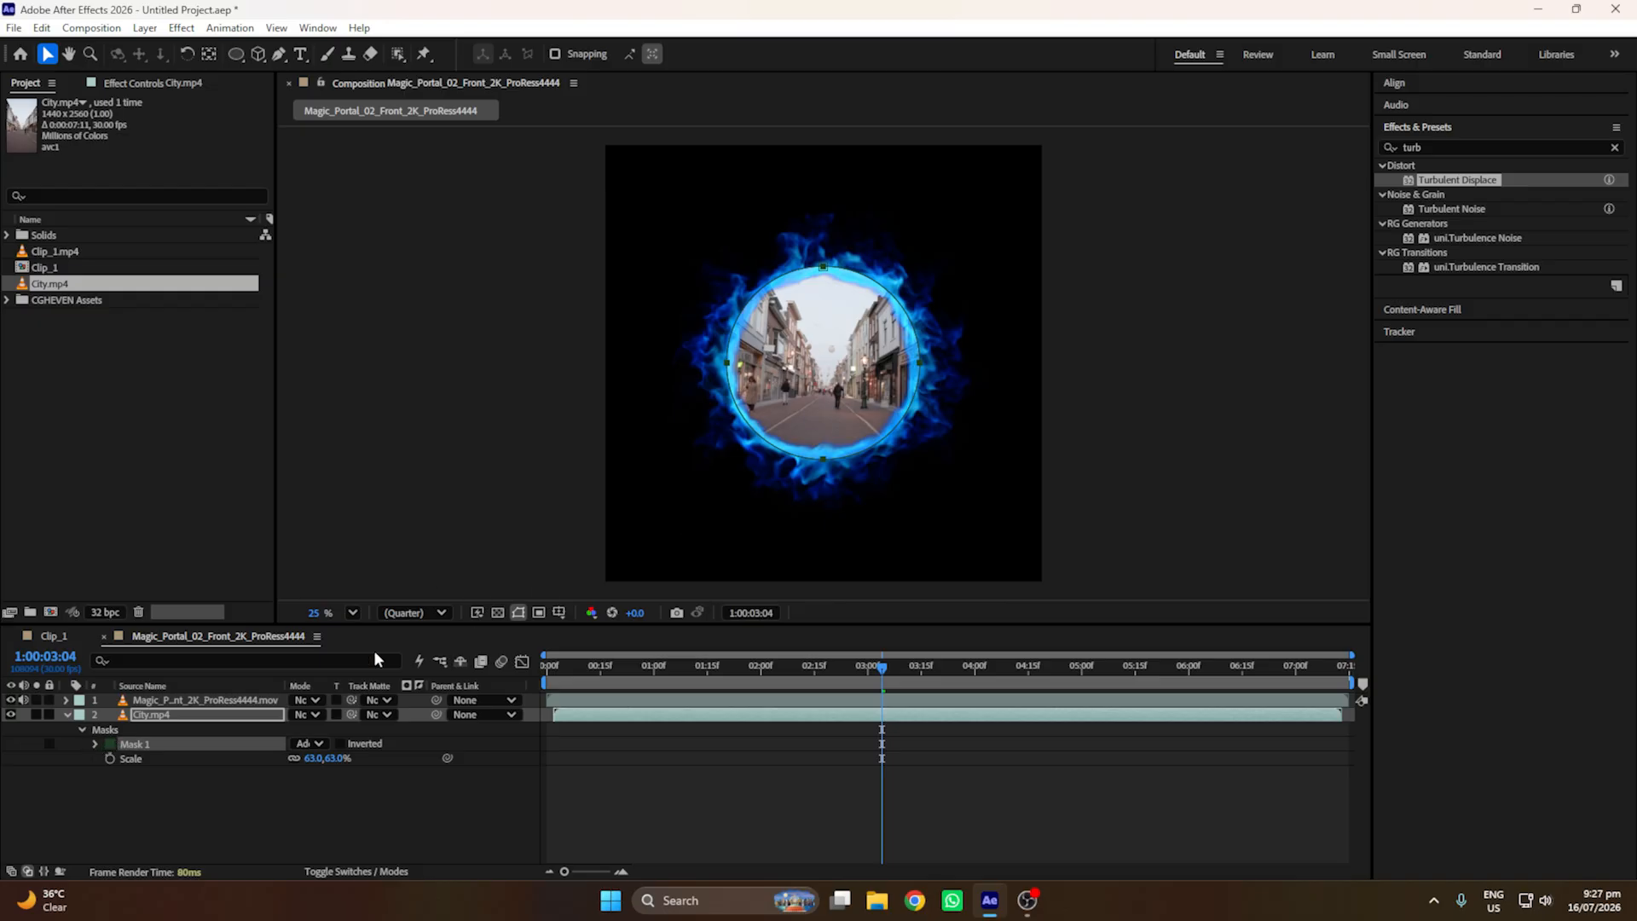
Step: Reveal the City mask's properties and set Mask Expansion to -239 pixels at 1:00:00:20 to match the small ring
left_click(95, 744)
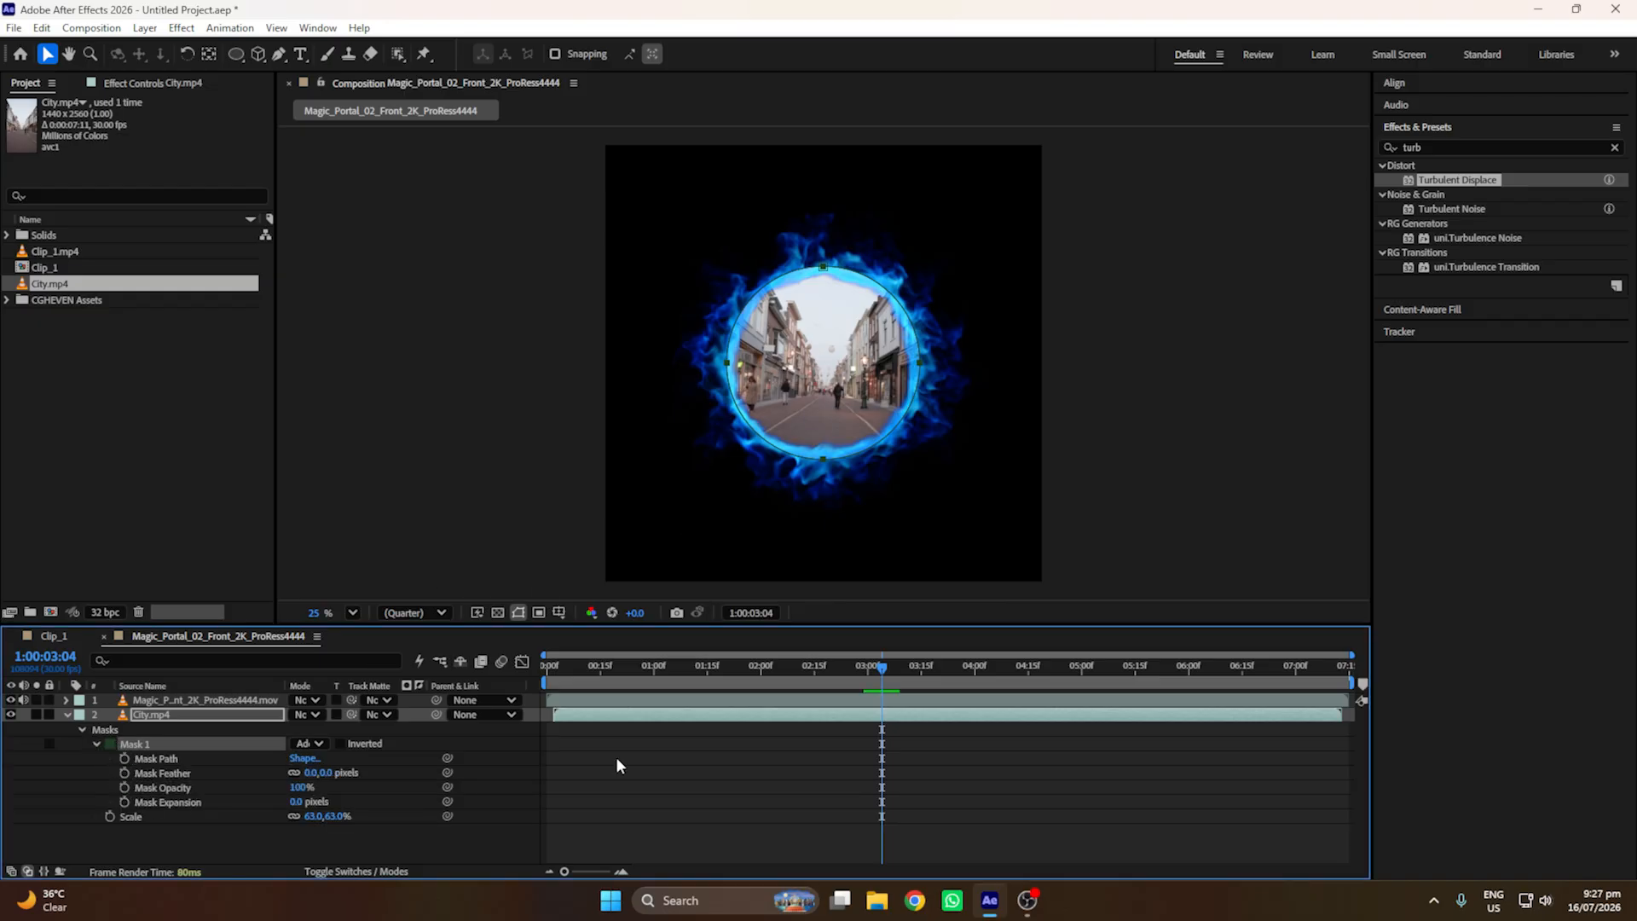
left_click_drag(295, 802, 202, 808)
key("ctrl+z")
left_click_drag(606, 667, 569, 667)
key("space")
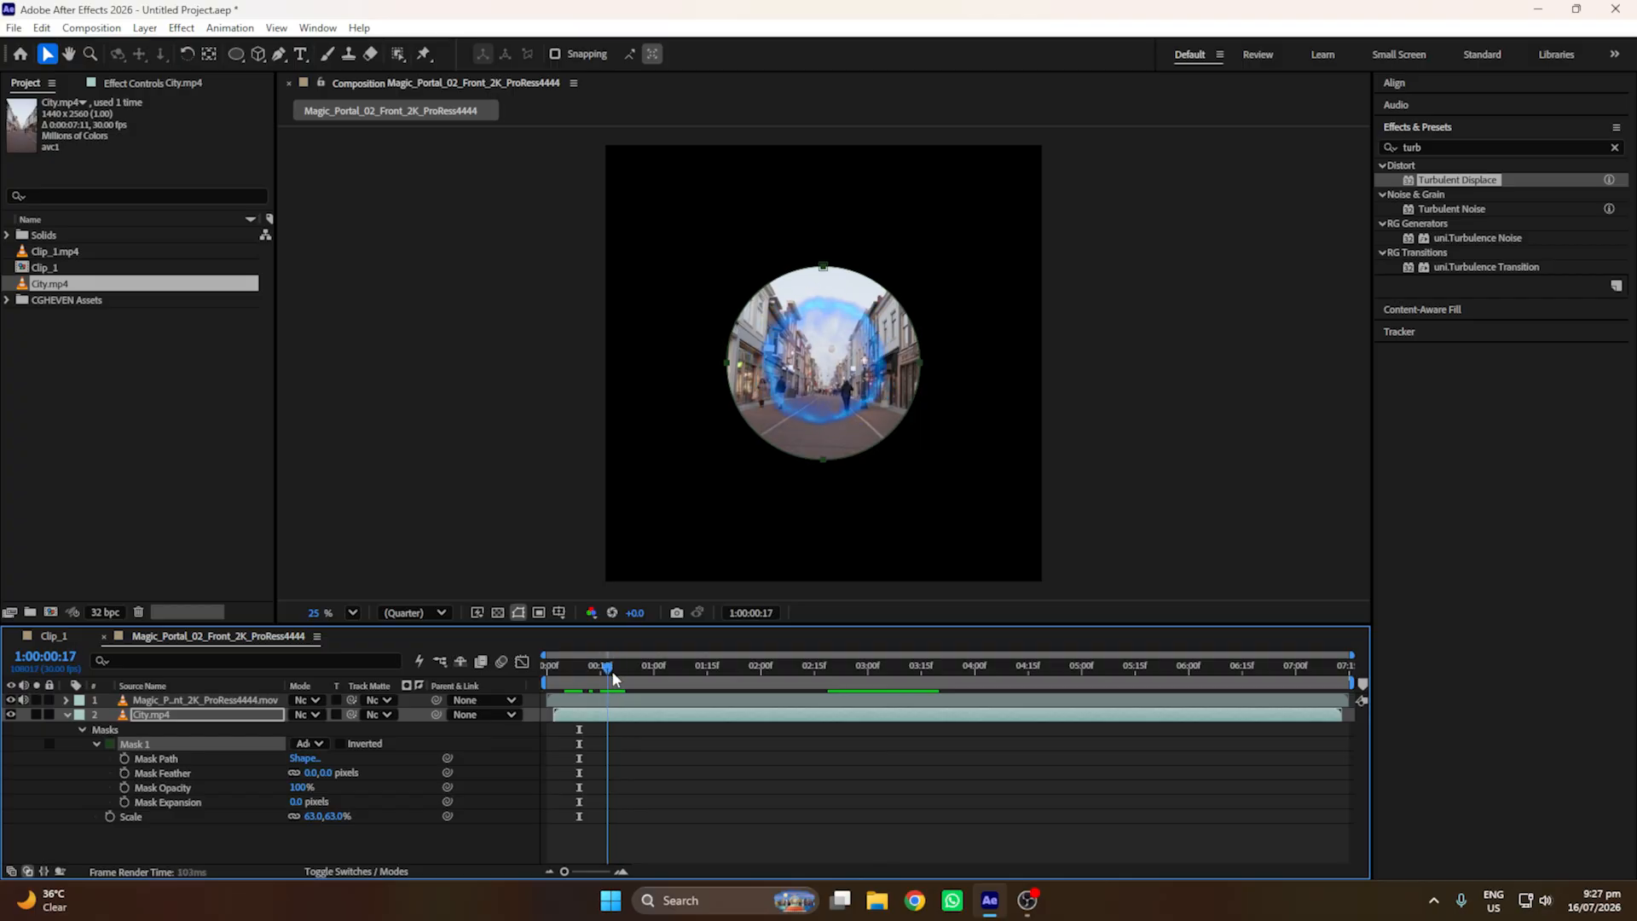
left_click_drag(298, 802, 89, 799)
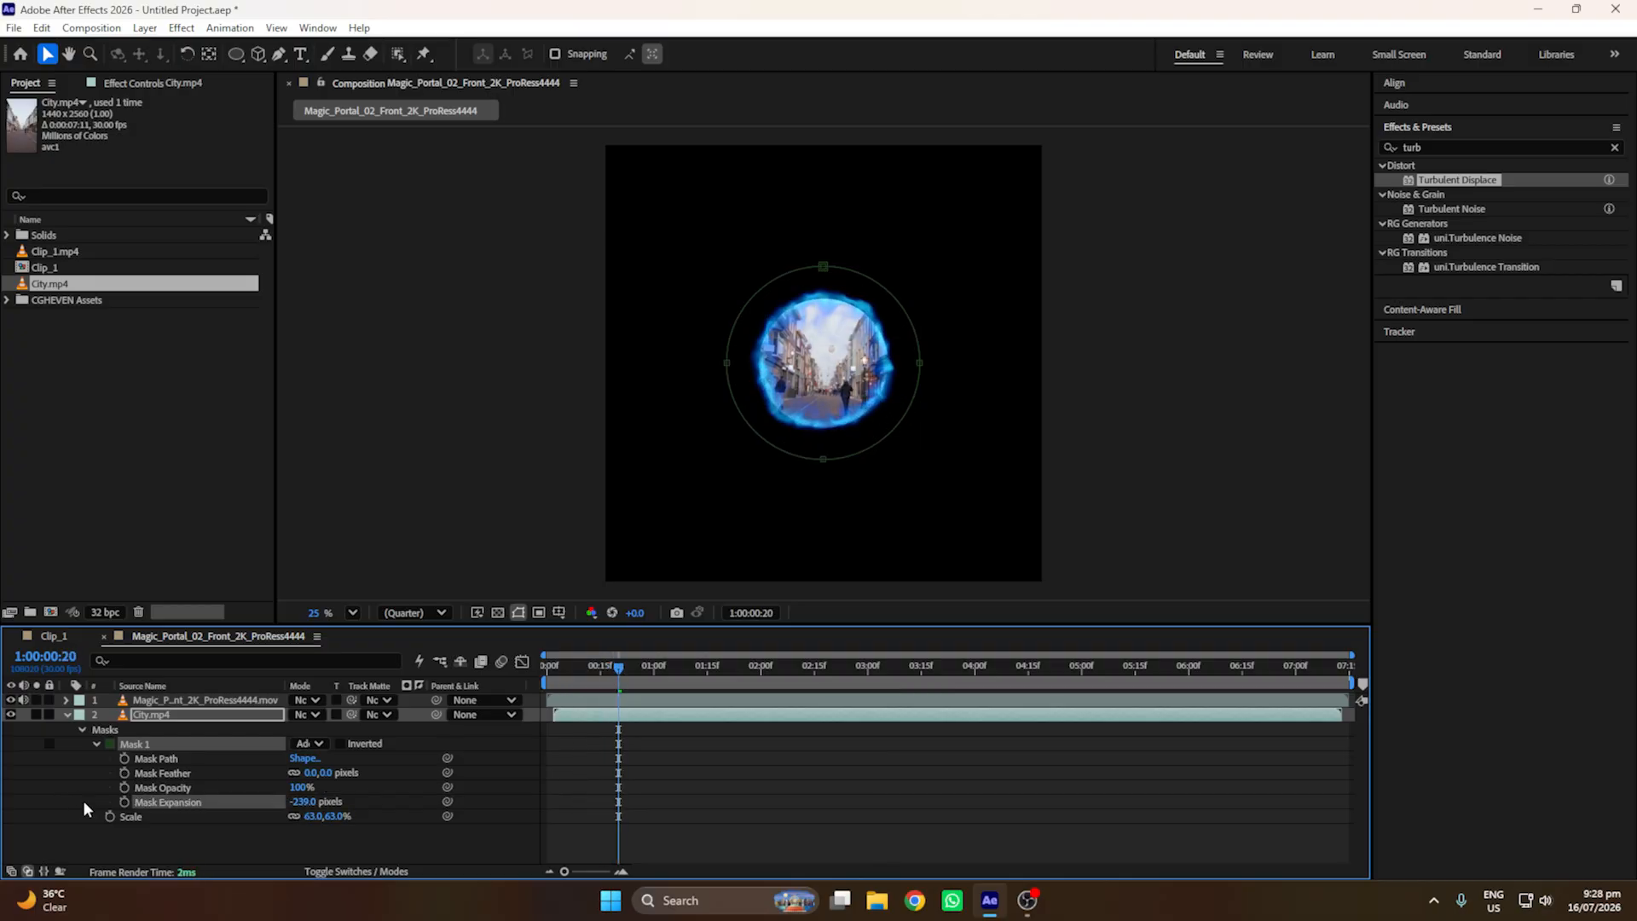
Step: Keyframe smaller Mask Expansion values at 1:00:00:15 and 1:00:00:11, and apply Easy Ease to the keyframes
left_click_drag(620, 677, 602, 675)
left_click_drag(305, 801, 228, 814)
left_click_drag(636, 770, 590, 820)
key("F9")
left_click_drag(601, 669, 585, 670)
left_click_drag(304, 801, 219, 806)
mouse_move(601, 674)
left_mouse_down()
mouse_move(618, 676)
mouse_move(586, 668)
left_mouse_up()
key("p")
left_click(110, 730)
left_click(68, 716)
left_click(69, 715)
key("t")
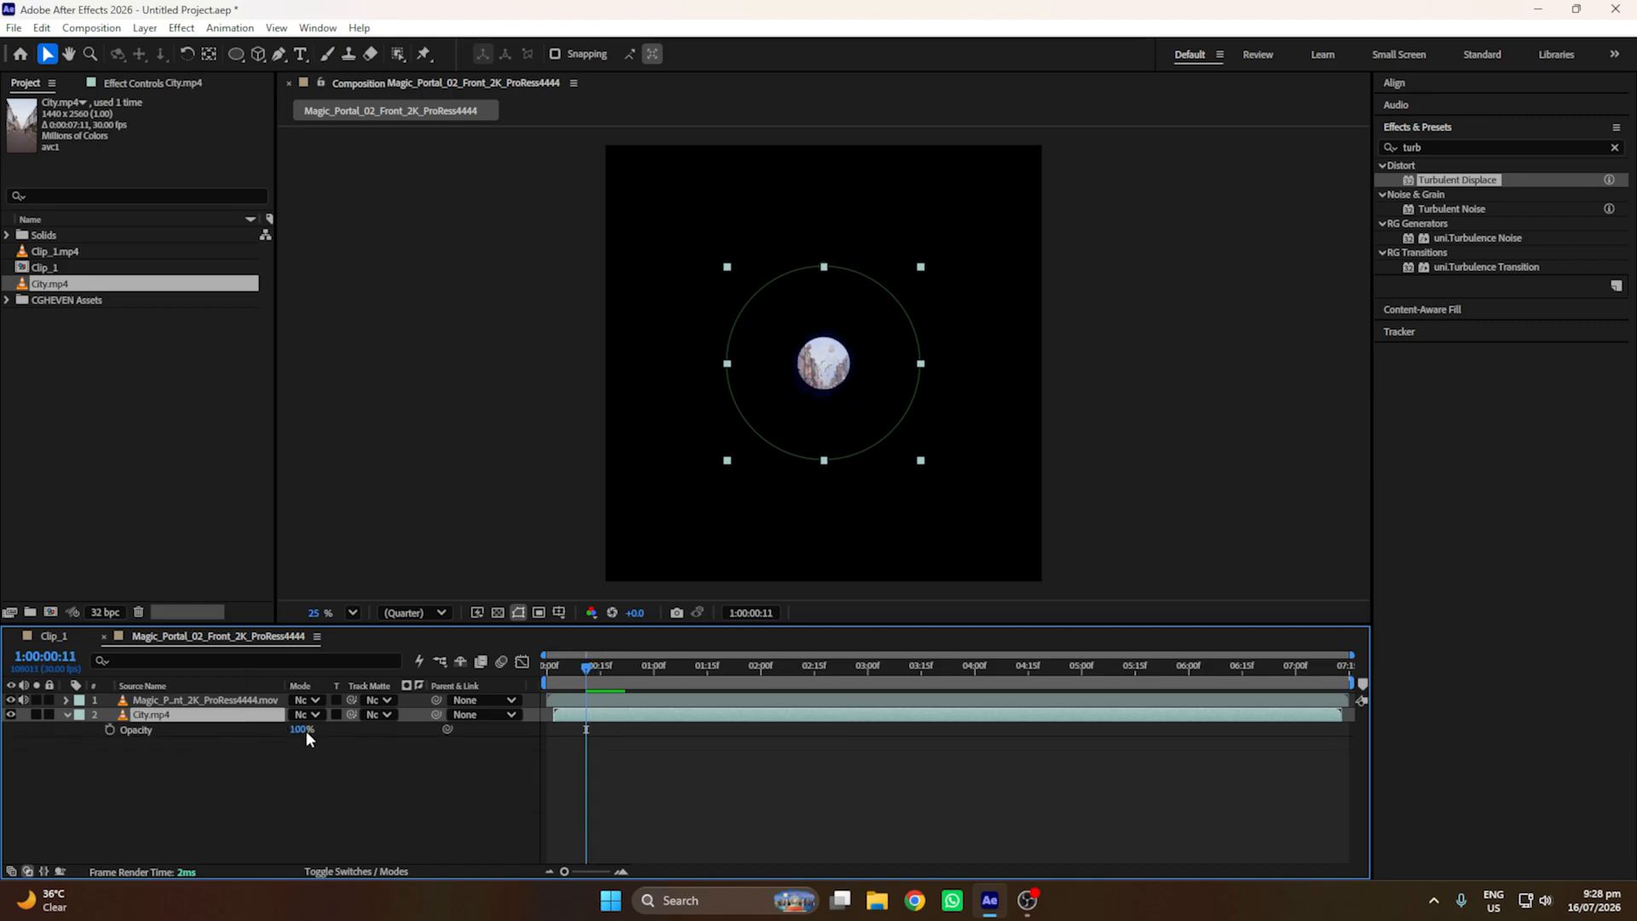
left_click_drag(304, 730, 213, 730)
key("space")
key("space")
left_click_drag(617, 678, 586, 672)
key("ctrl+z")
left_click(65, 699)
left_click(66, 699)
left_click(68, 714)
left_click(68, 714)
mouse_move(563, 871)
left_mouse_down()
mouse_move(595, 874)
mouse_move(545, 870)
left_mouse_up()
key("t")
left_click_drag(303, 731, 233, 791)
key("space")
key("space")
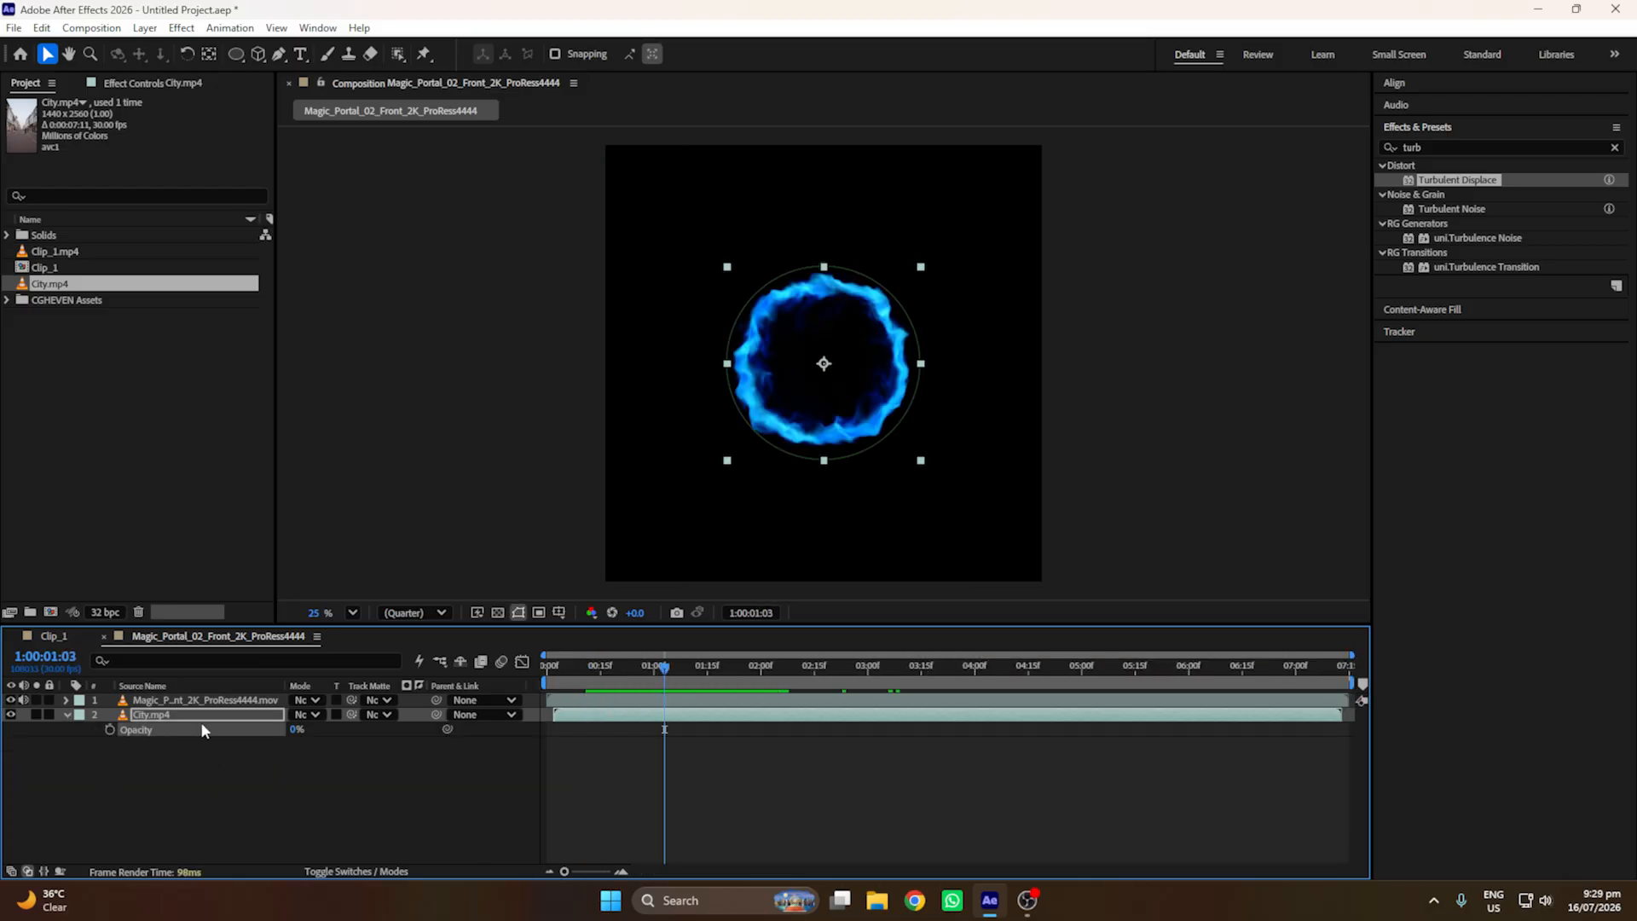
Step: Keyframe the City layer's opacity from 0% at 1:00:00:11 to 100% at 1:00:00:15 and preview the fade-in
left_click(67, 714)
left_click(68, 714)
left_click(601, 668)
left_click(233, 715)
key("t")
key("ctrl+z")
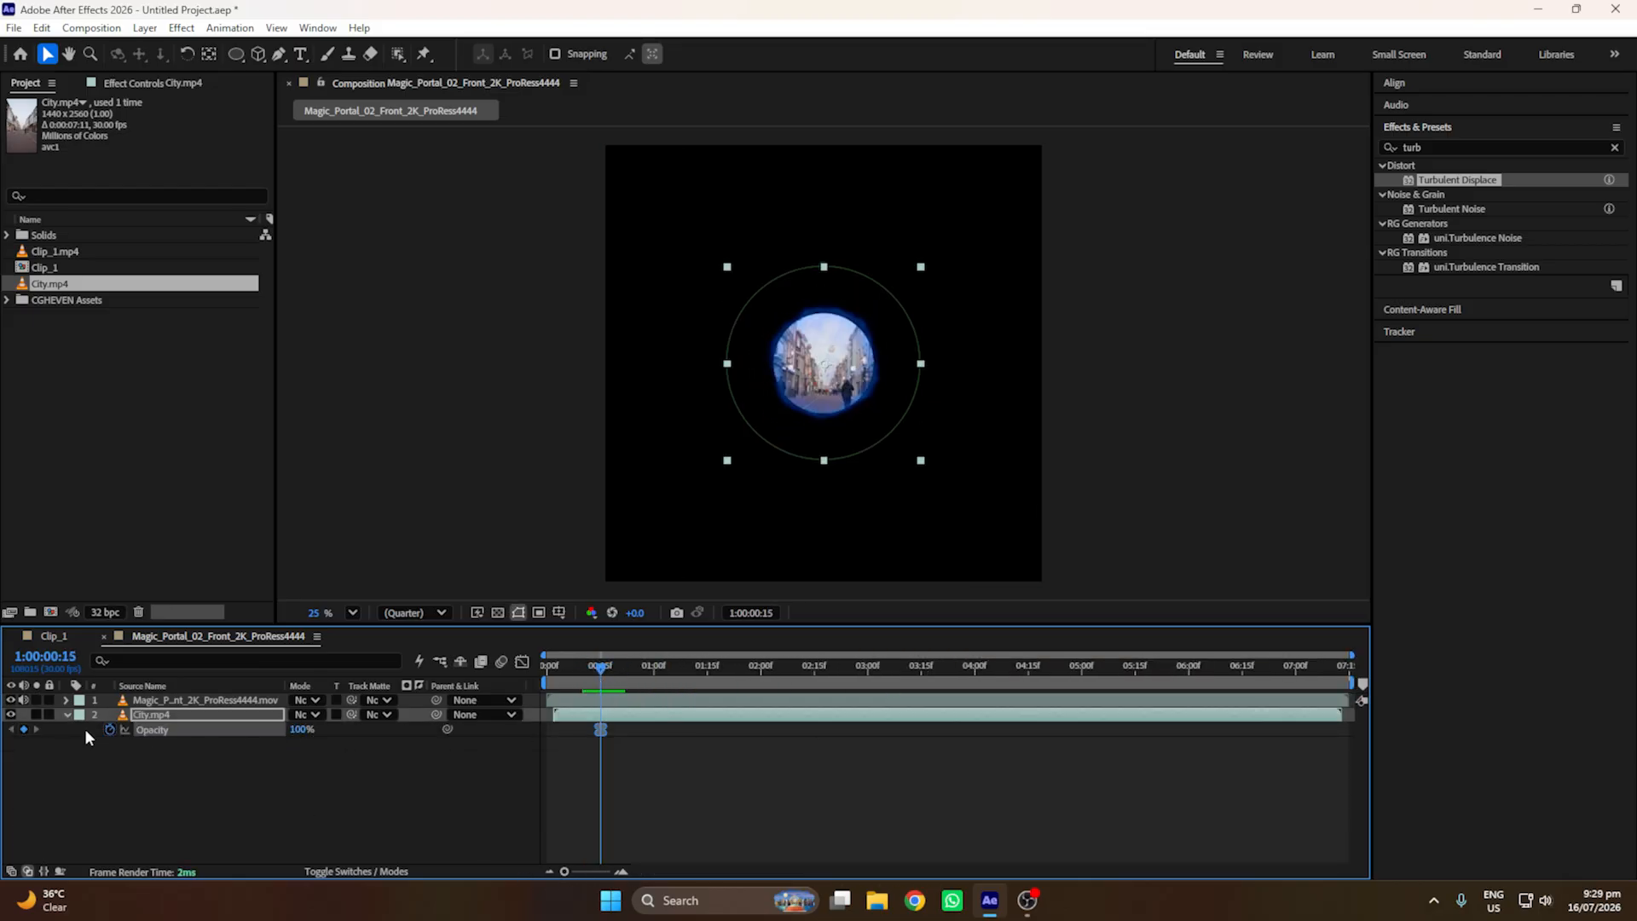
double_click(67, 715)
left_click(589, 669)
left_click(600, 770)
key("Delete")
left_click(587, 670)
key("t")
left_click_drag(303, 731, 234, 767)
key("space")
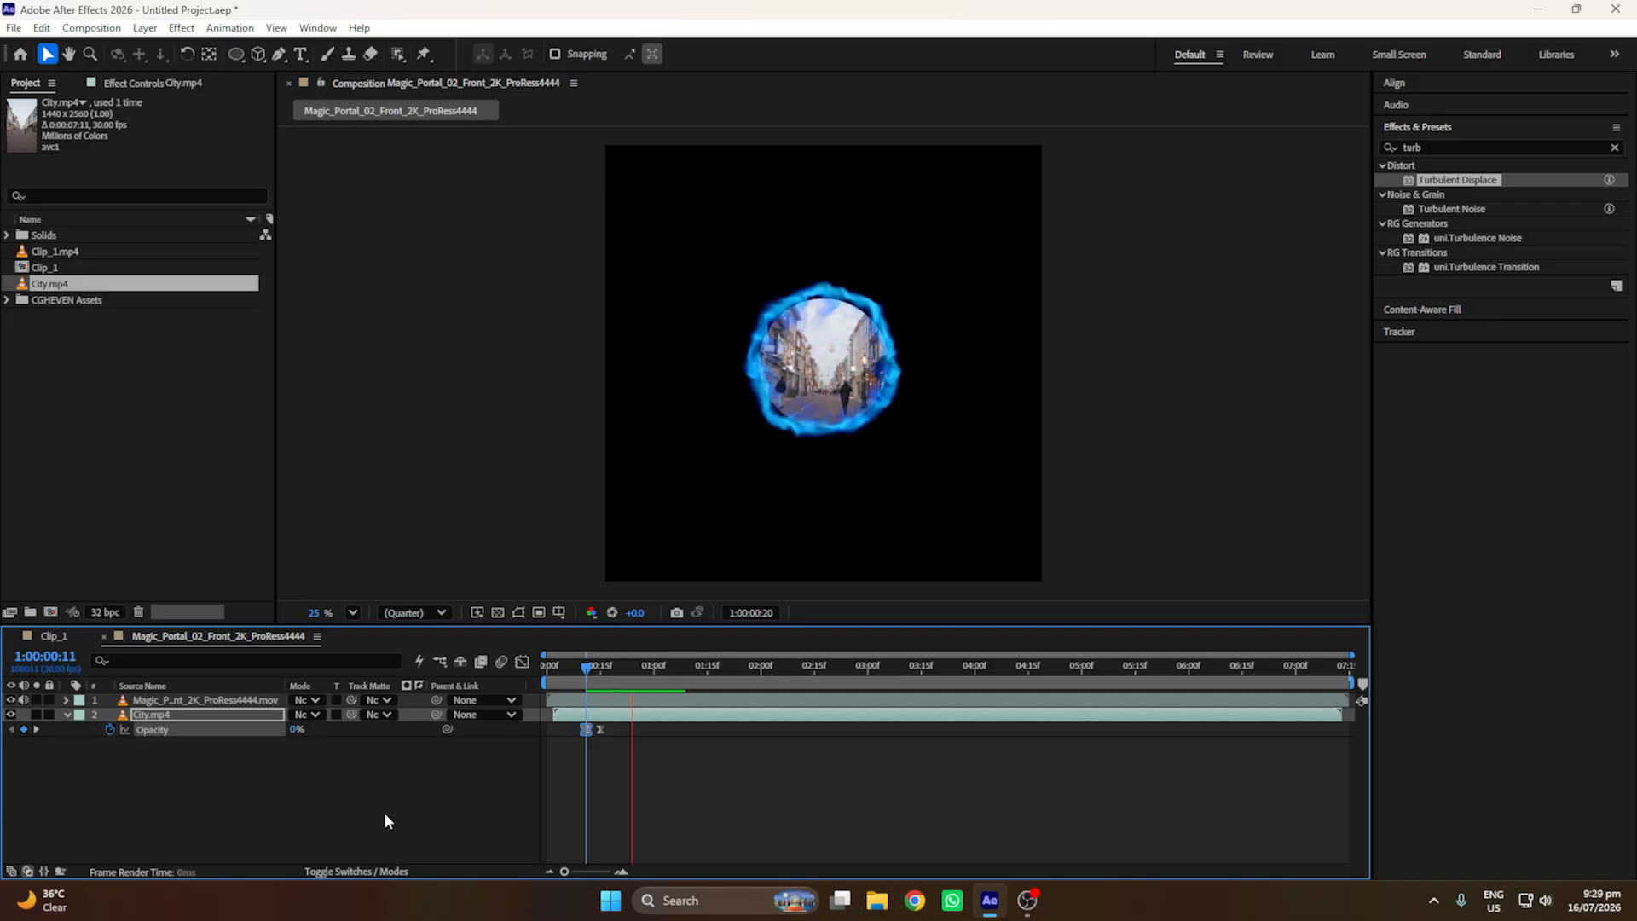
key("space")
Step: Keyframe the City layer's Mask Expansion by eye at successive times up to about 1:00:04:20, fitting the open portal ring
double_click(67, 715)
left_click(81, 744)
left_click(82, 730)
left_click_drag(631, 670, 647, 674)
left_click_drag(302, 803, 329, 804)
key("space")
key("space")
left_click_drag(689, 667, 760, 669)
left_click_drag(303, 802, 376, 804)
left_click_drag(761, 670, 1046, 672)
left_click_drag(299, 804, 319, 806)
Step: Keyframe the City mask shrinking with the closing portal, reaching a Mask Expansion of -432 pixels at 1:00:06:10
left_click_drag(1046, 670, 1145, 682)
left_click_drag(303, 802, 259, 809)
left_click_drag(1146, 670, 1201, 685)
left_click_drag(302, 802, 205, 814)
left_click_drag(1201, 669, 1224, 670)
left_click_drag(303, 803, 175, 823)
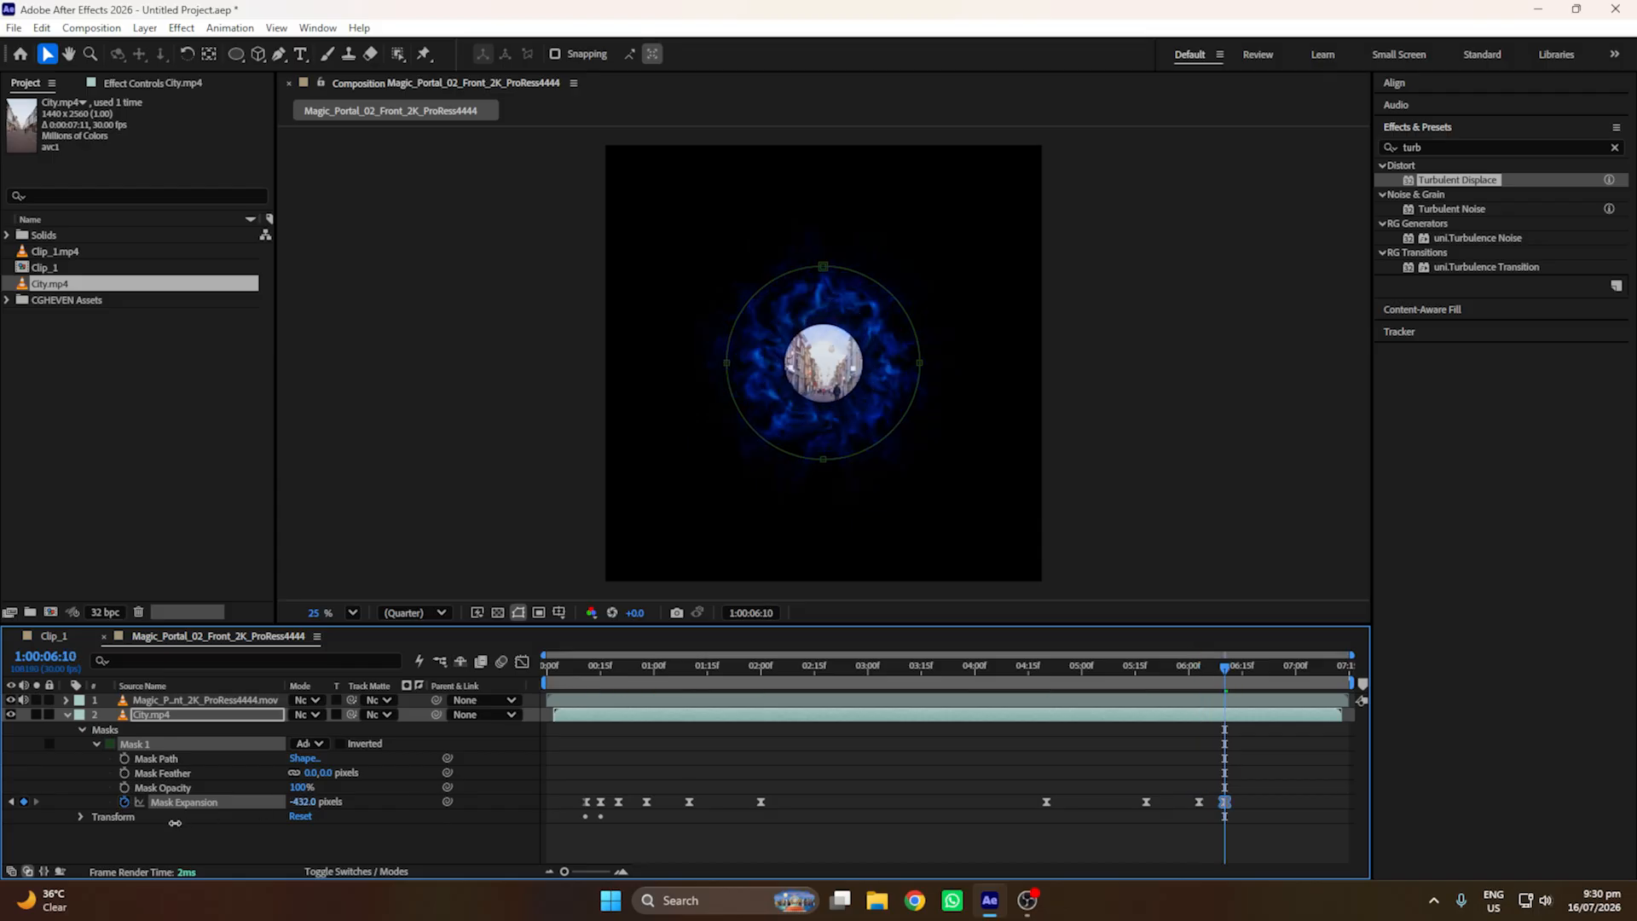
Step: Copy the City layer's 100% and 0% opacity keyframes to around 1:00:06:10 to fade it out, and preview the closing
key("t")
left_click(600, 730)
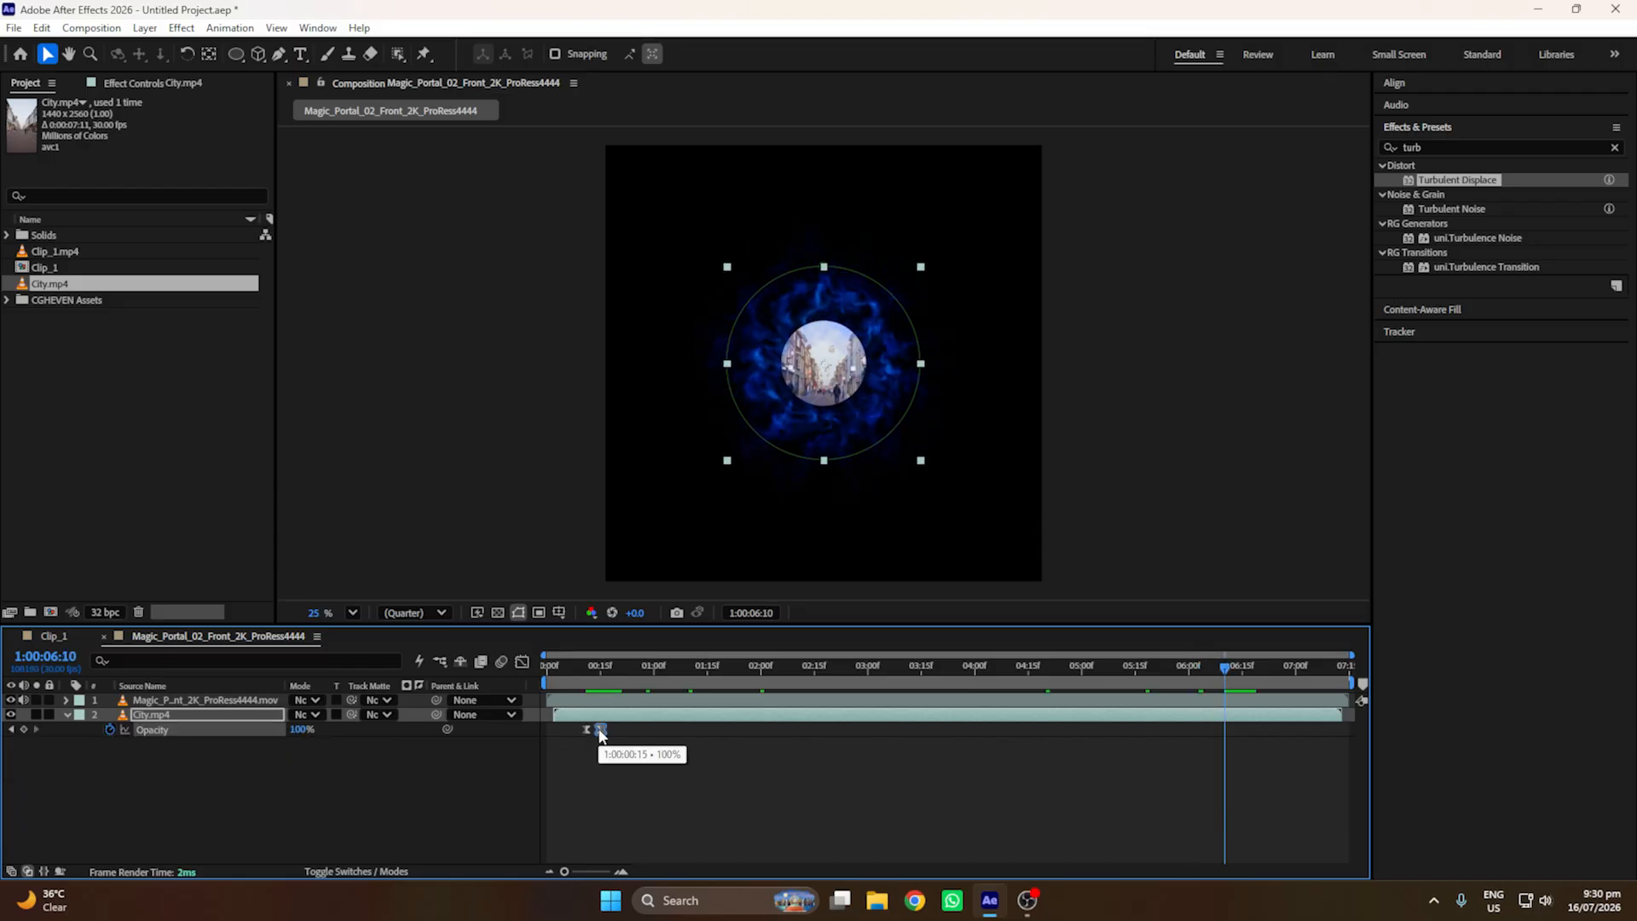
key("ctrl+c")
key("ctrl+v")
left_click_drag(1224, 669, 1217, 730)
left_click(581, 733)
left_click(586, 730)
key("ctrl+c")
key("ctrl+v")
left_click(564, 667)
key("space")
key("space")
left_click(1225, 730, "shift")
left_click(1200, 673)
key("space")
key("space")
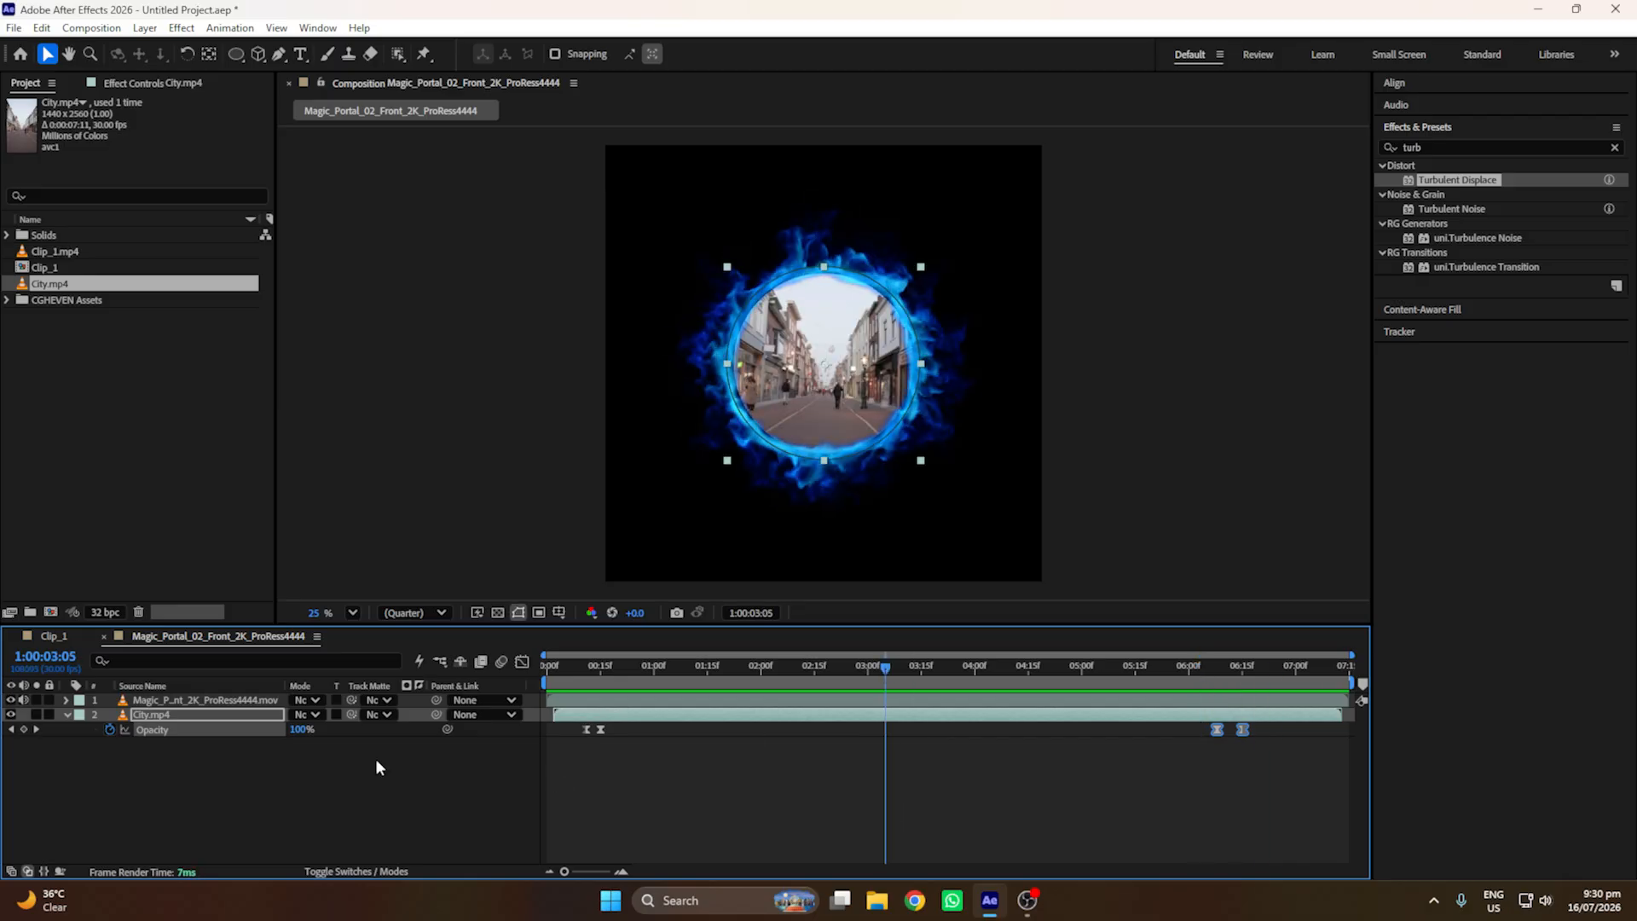
Step: Play back the masked city footage, scrub through the portal opening, and collapse and deselect the City layer
key("f")
key("space")
key("space")
key("f")
left_click(668, 669)
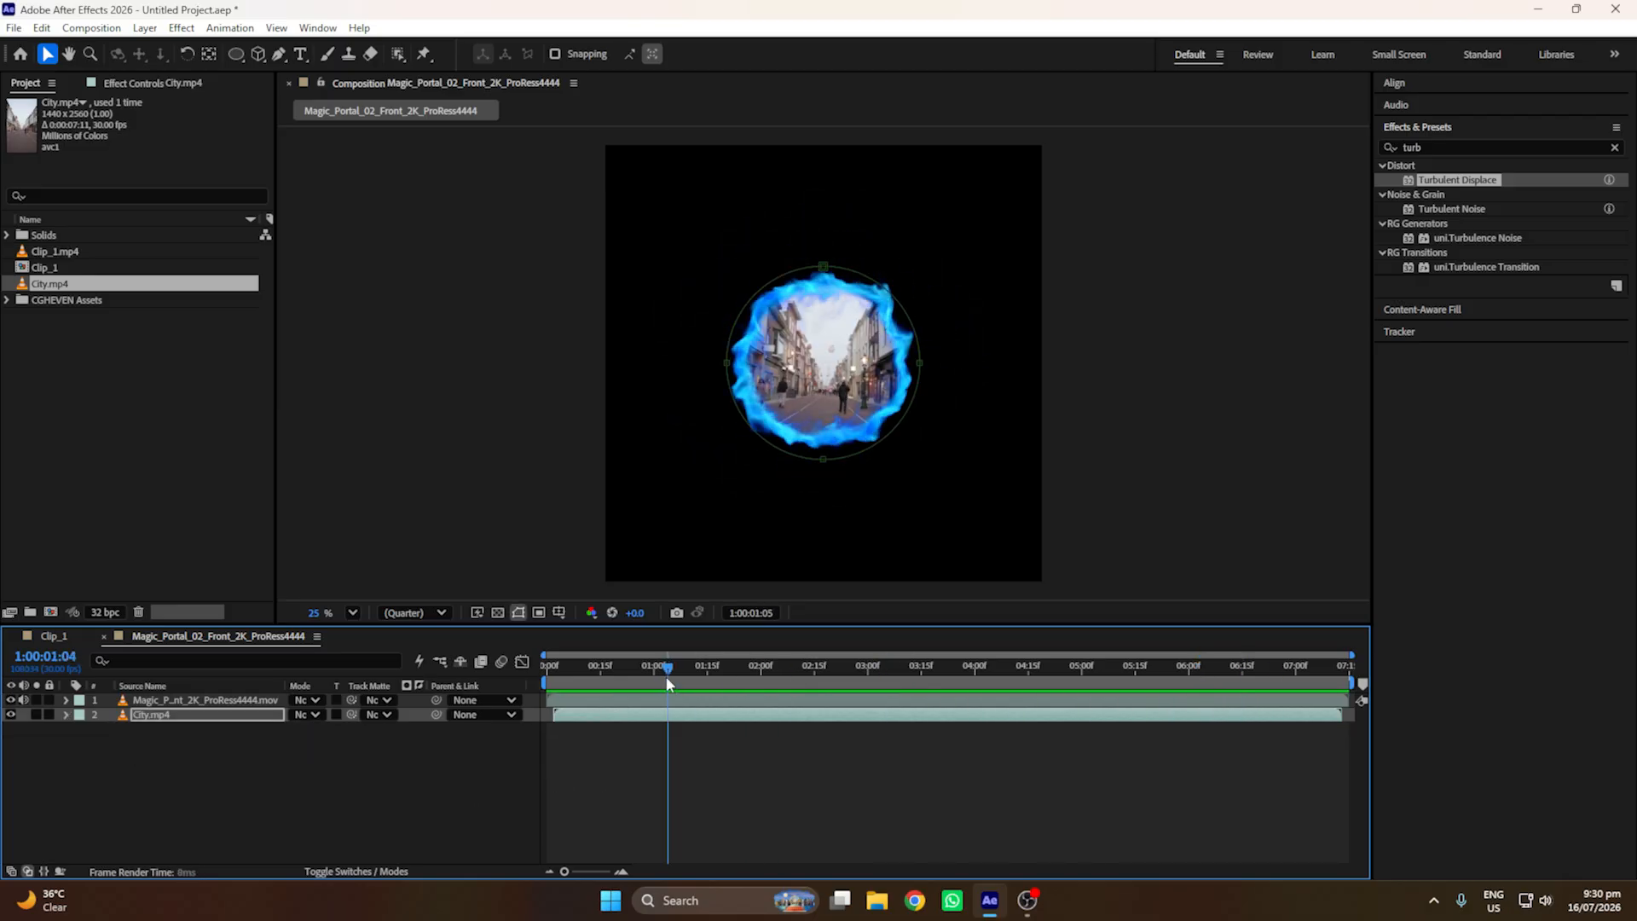
left_click_drag(667, 677, 750, 675)
left_click(458, 783)
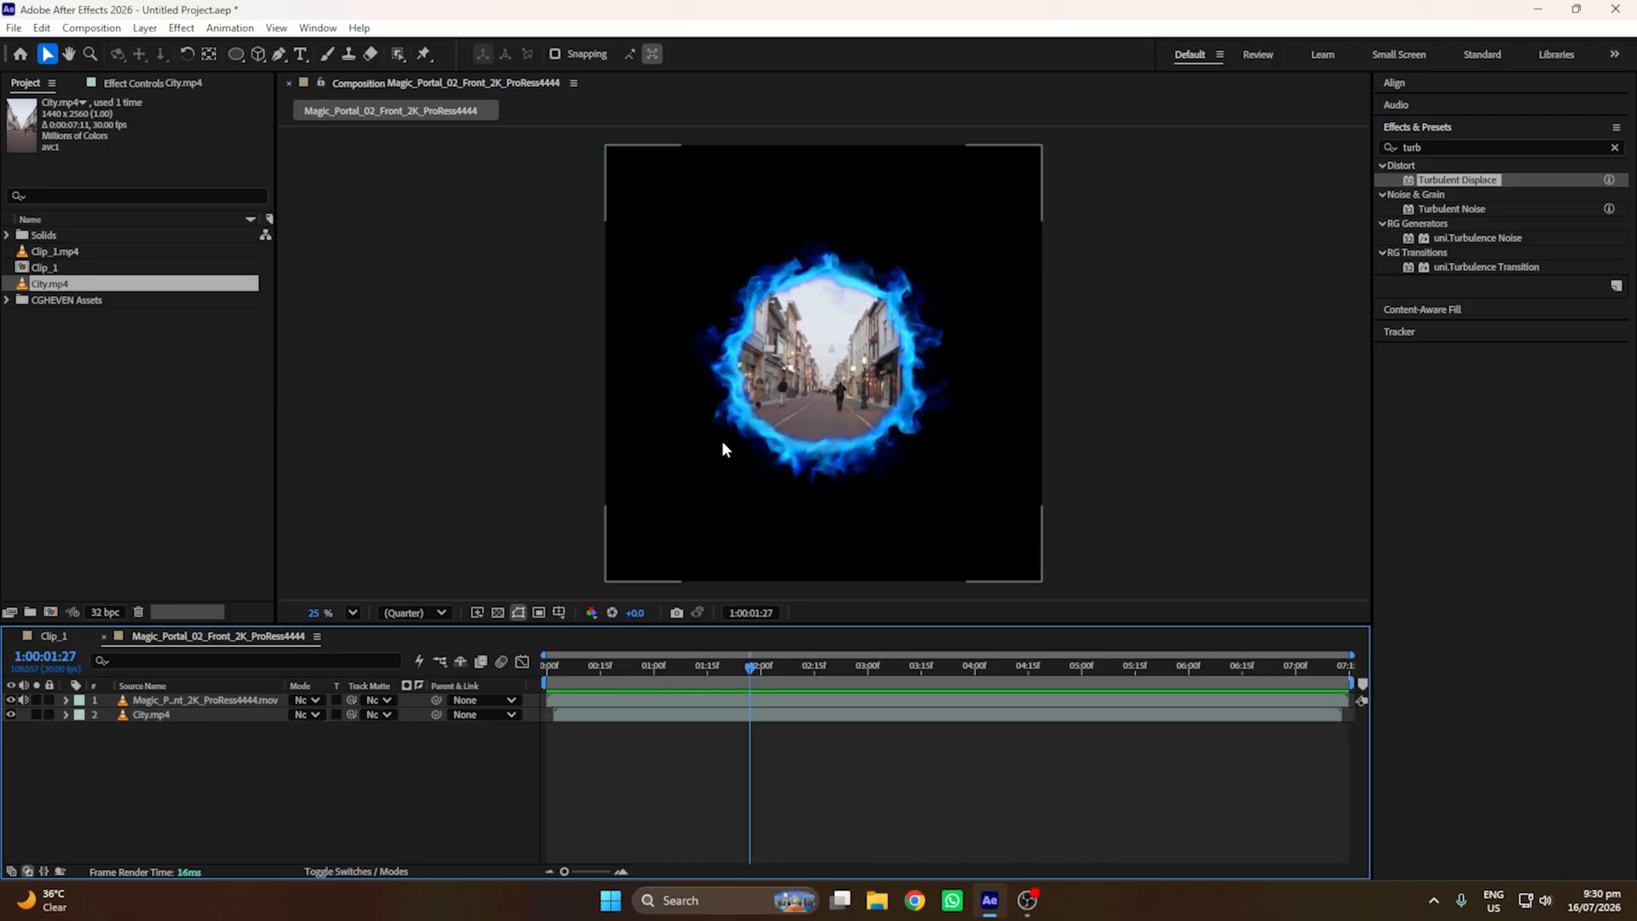
Step: Create a new 2048 x 2048 px solid in red (FF0000) in the portal composition
right_click(295, 786)
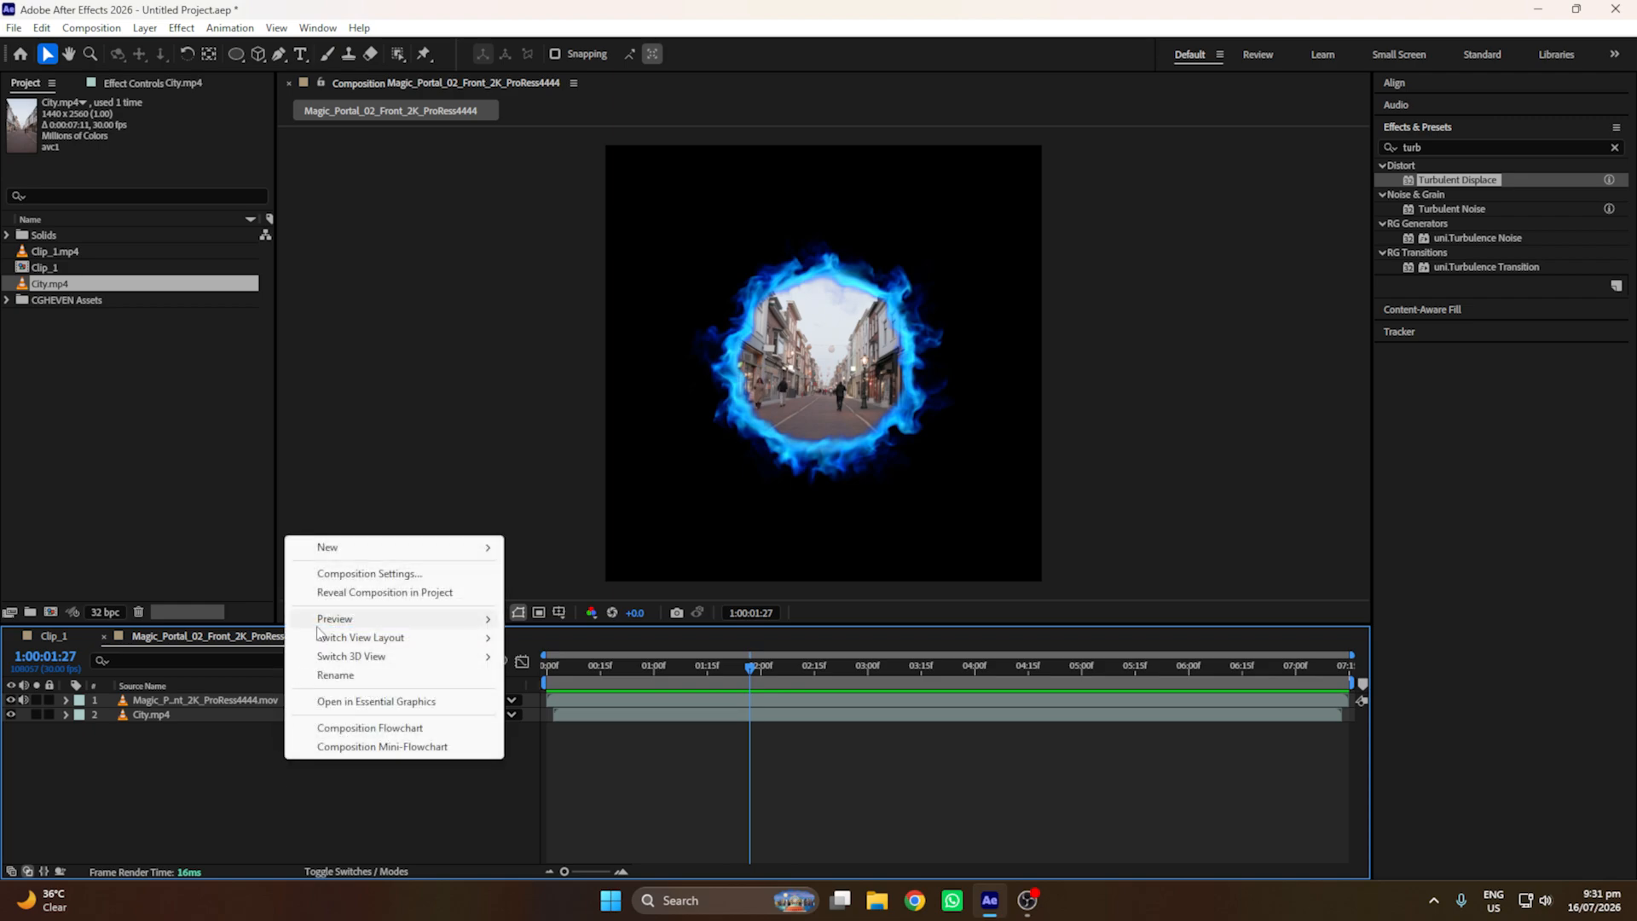
mouse_move(333, 550)
left_click(597, 594)
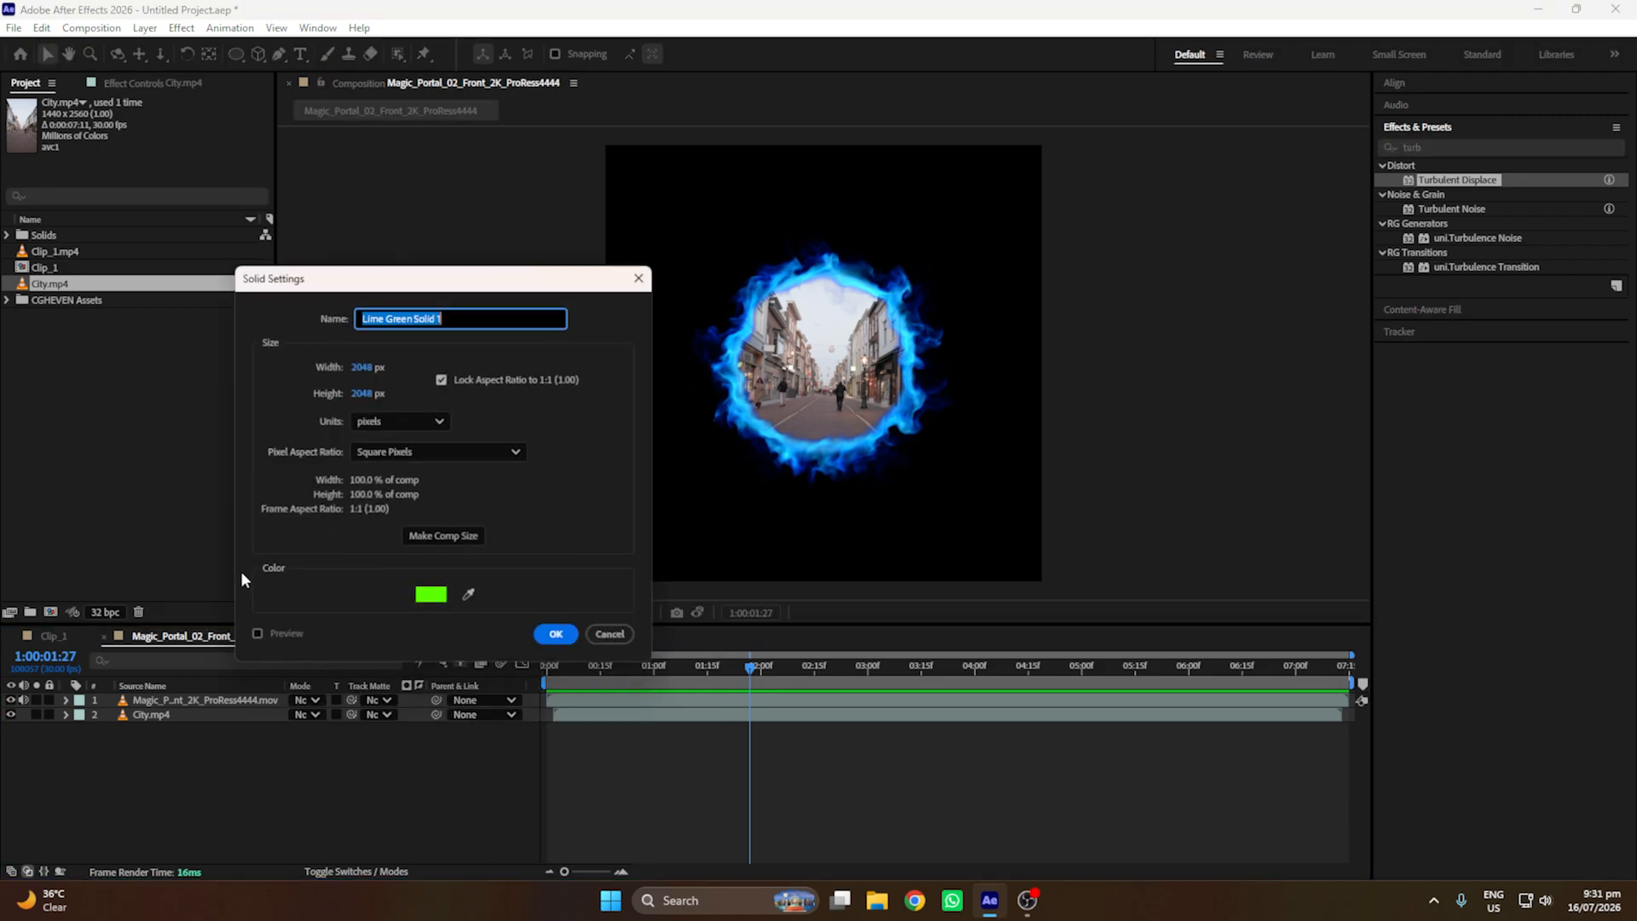
left_click(431, 594)
left_click_drag(317, 521, 316, 584)
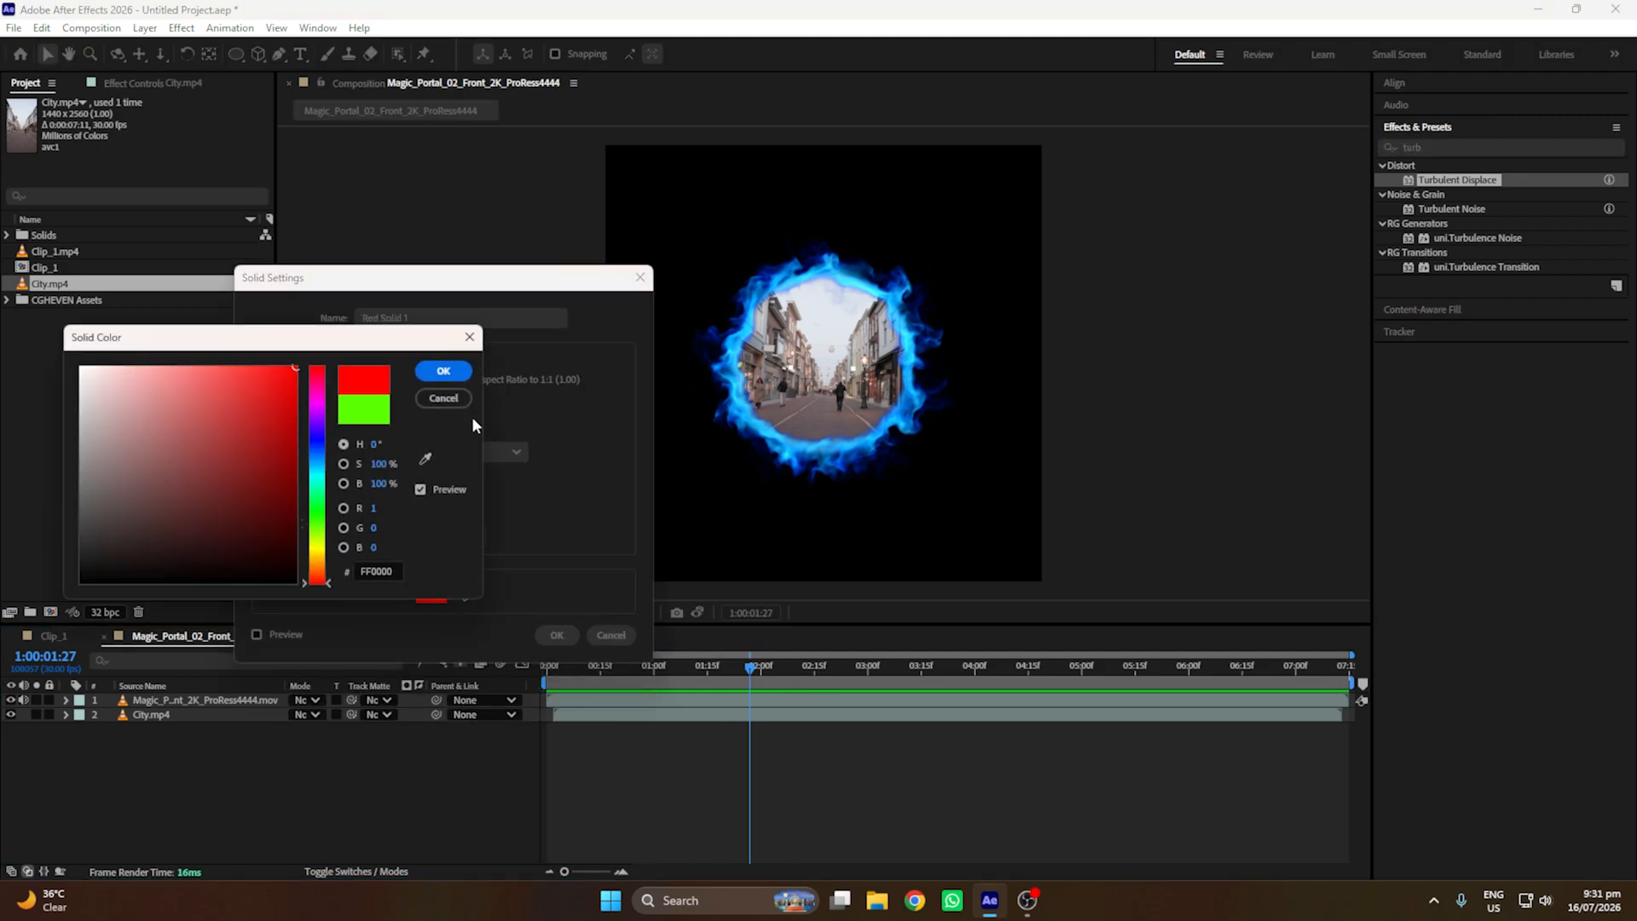
left_click(452, 373)
left_click(563, 634)
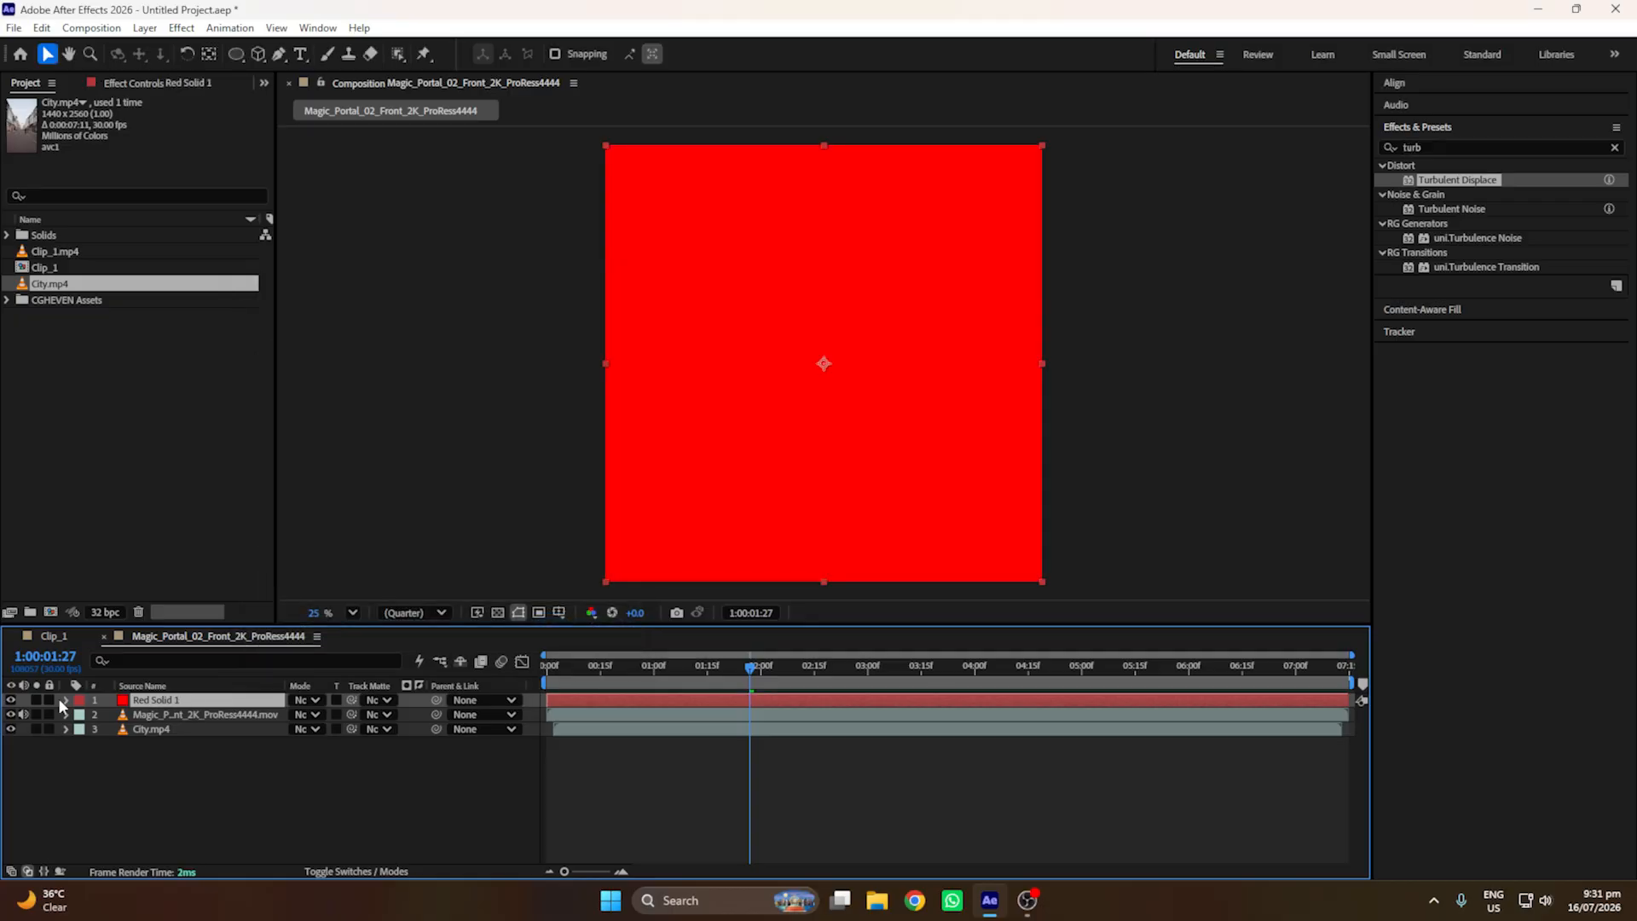
Step: Hide the red solid and draw a rectangular mask on it covering the lower part of the portal
left_click(11, 700)
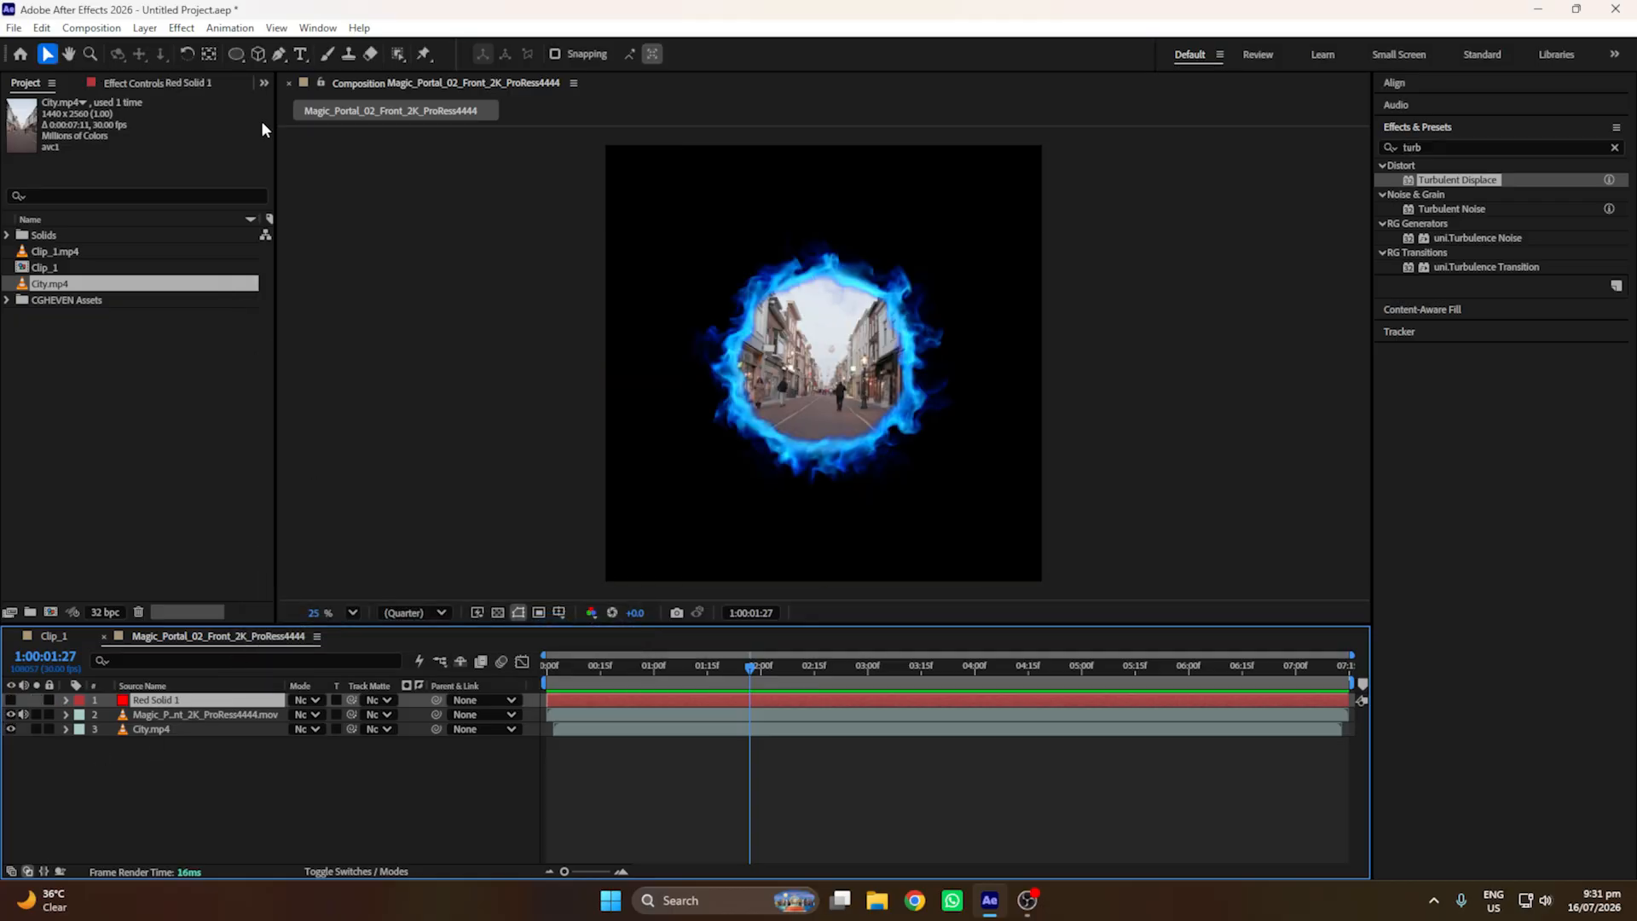
left_click_drag(229, 60, 283, 51)
left_click_drag(1006, 388, 606, 591)
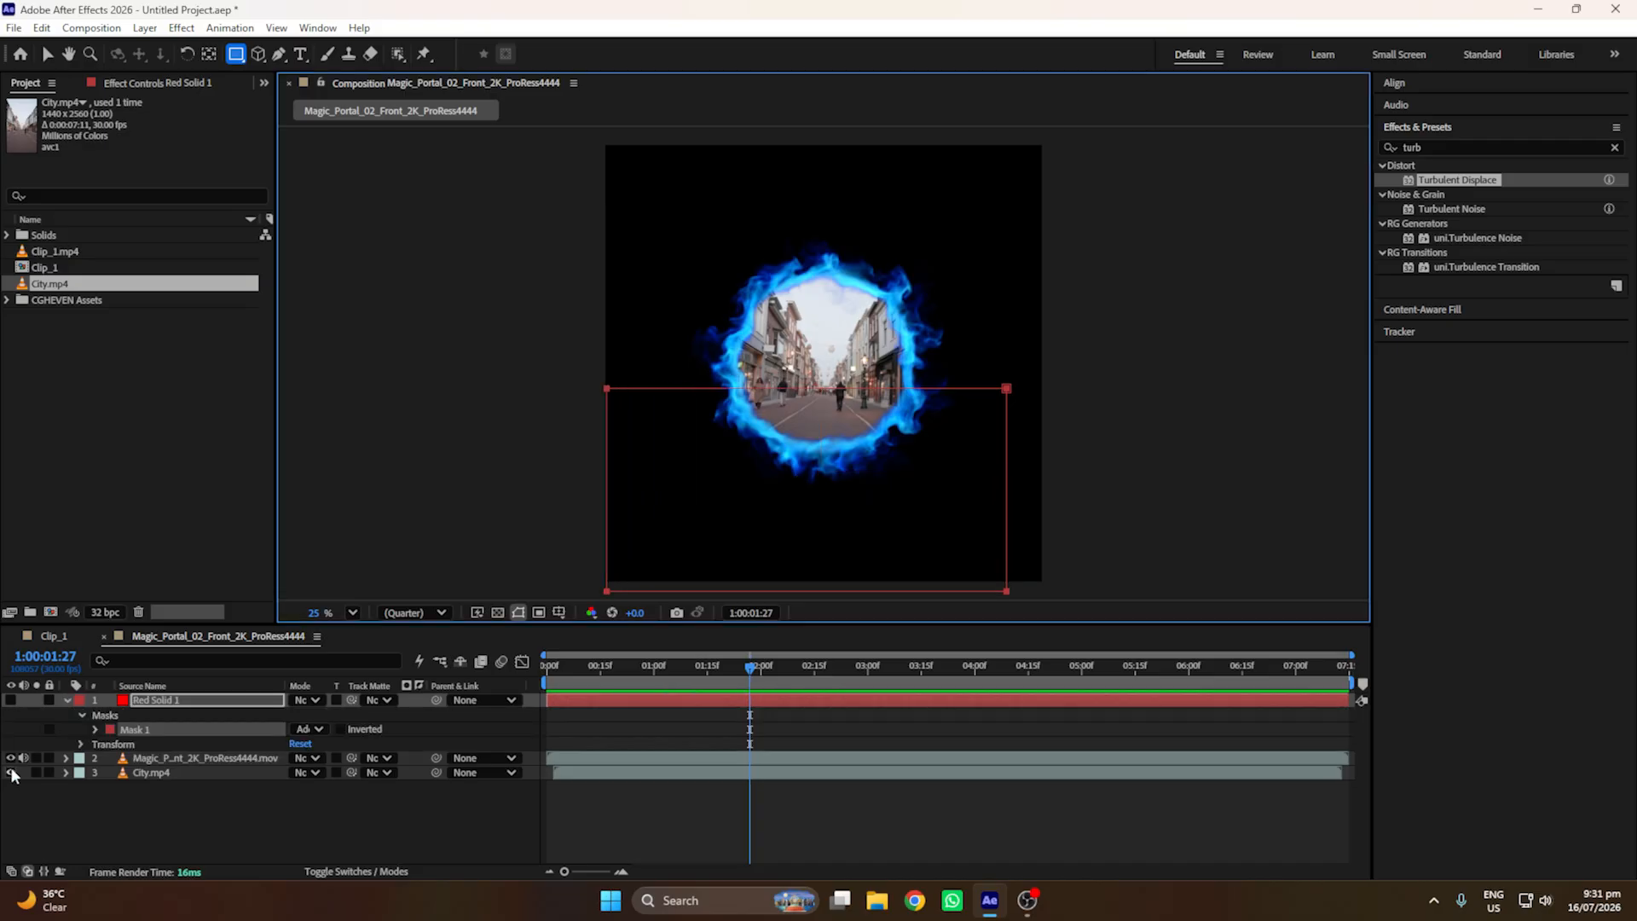
left_click(66, 699)
Step: Set Red Solid 1 as the track matte for both the magic portal video layer and the City layer
left_click(171, 715)
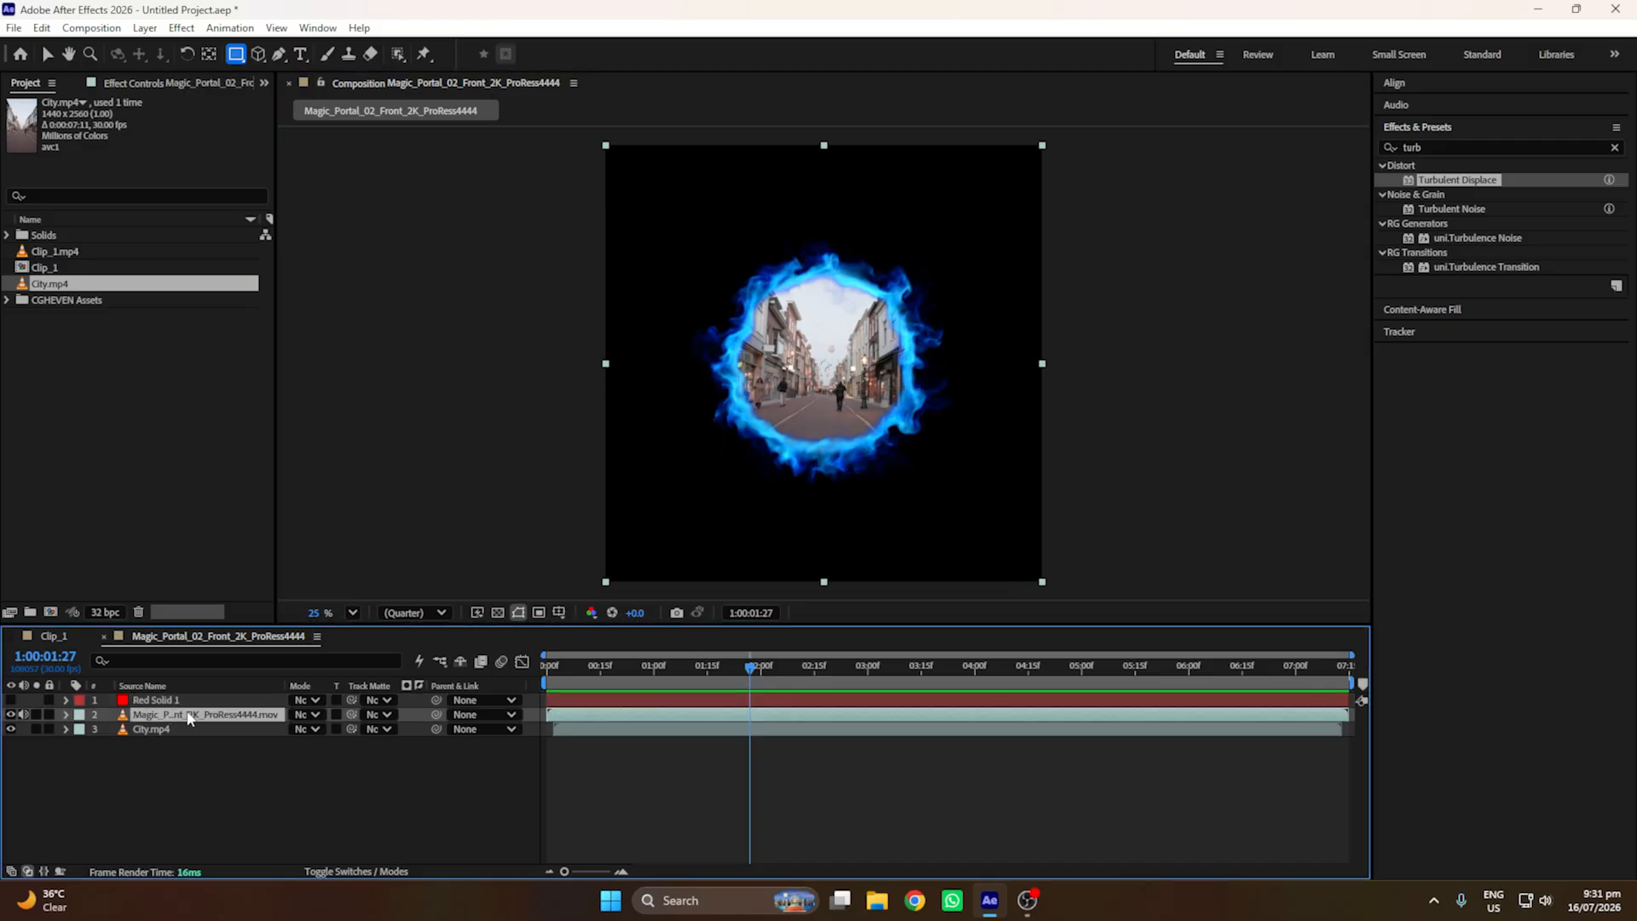
left_click(376, 717)
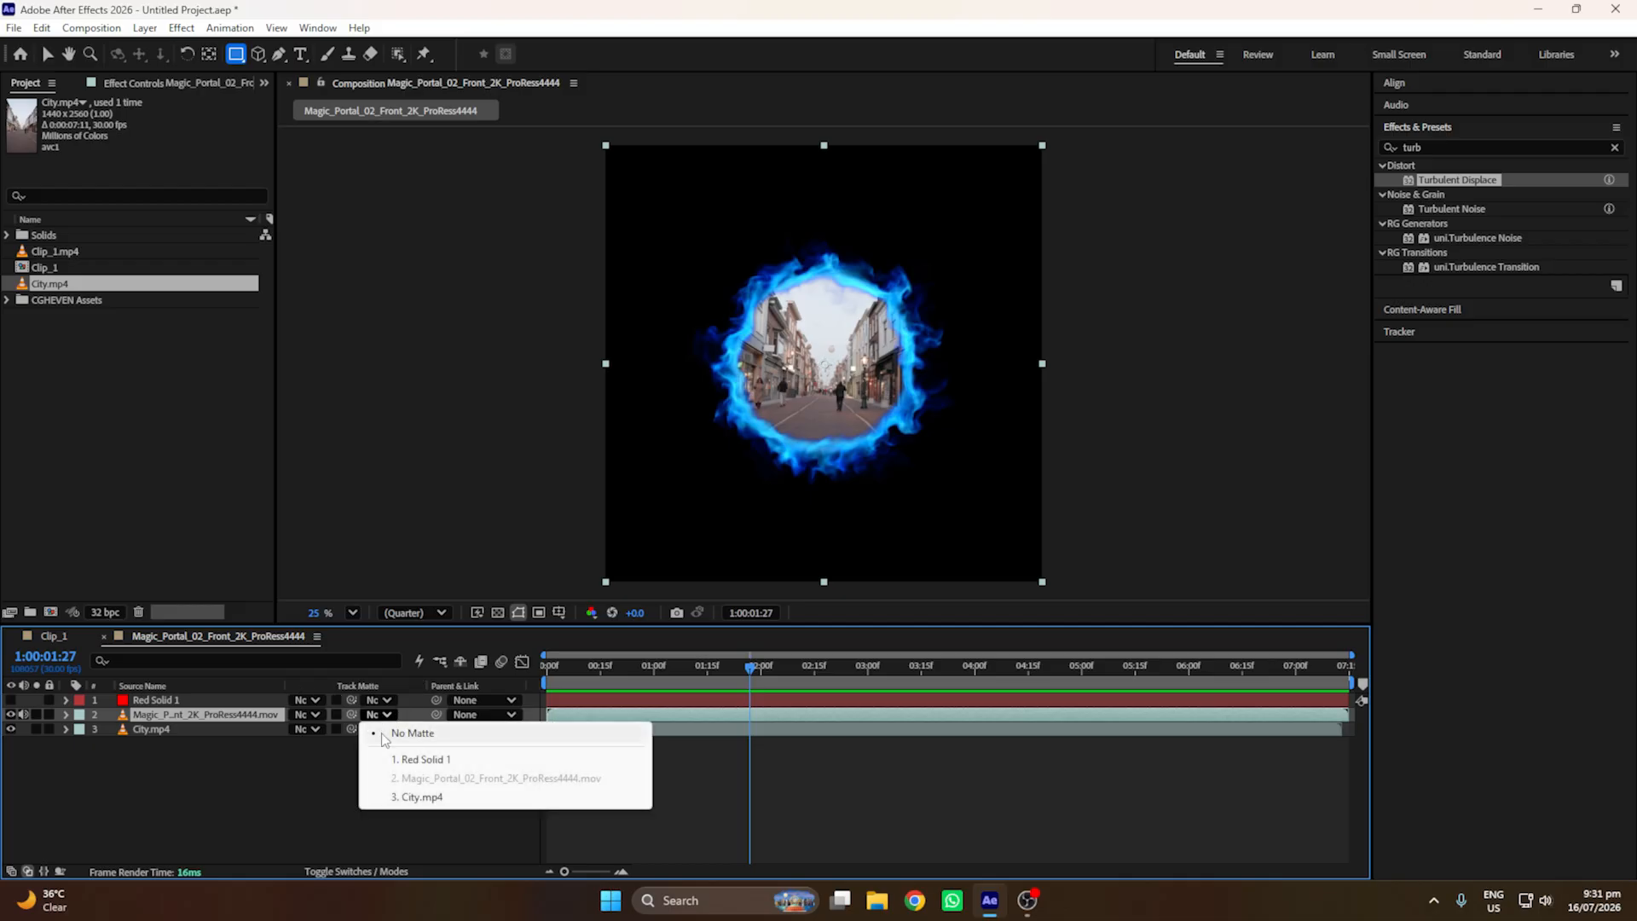
left_click(389, 758)
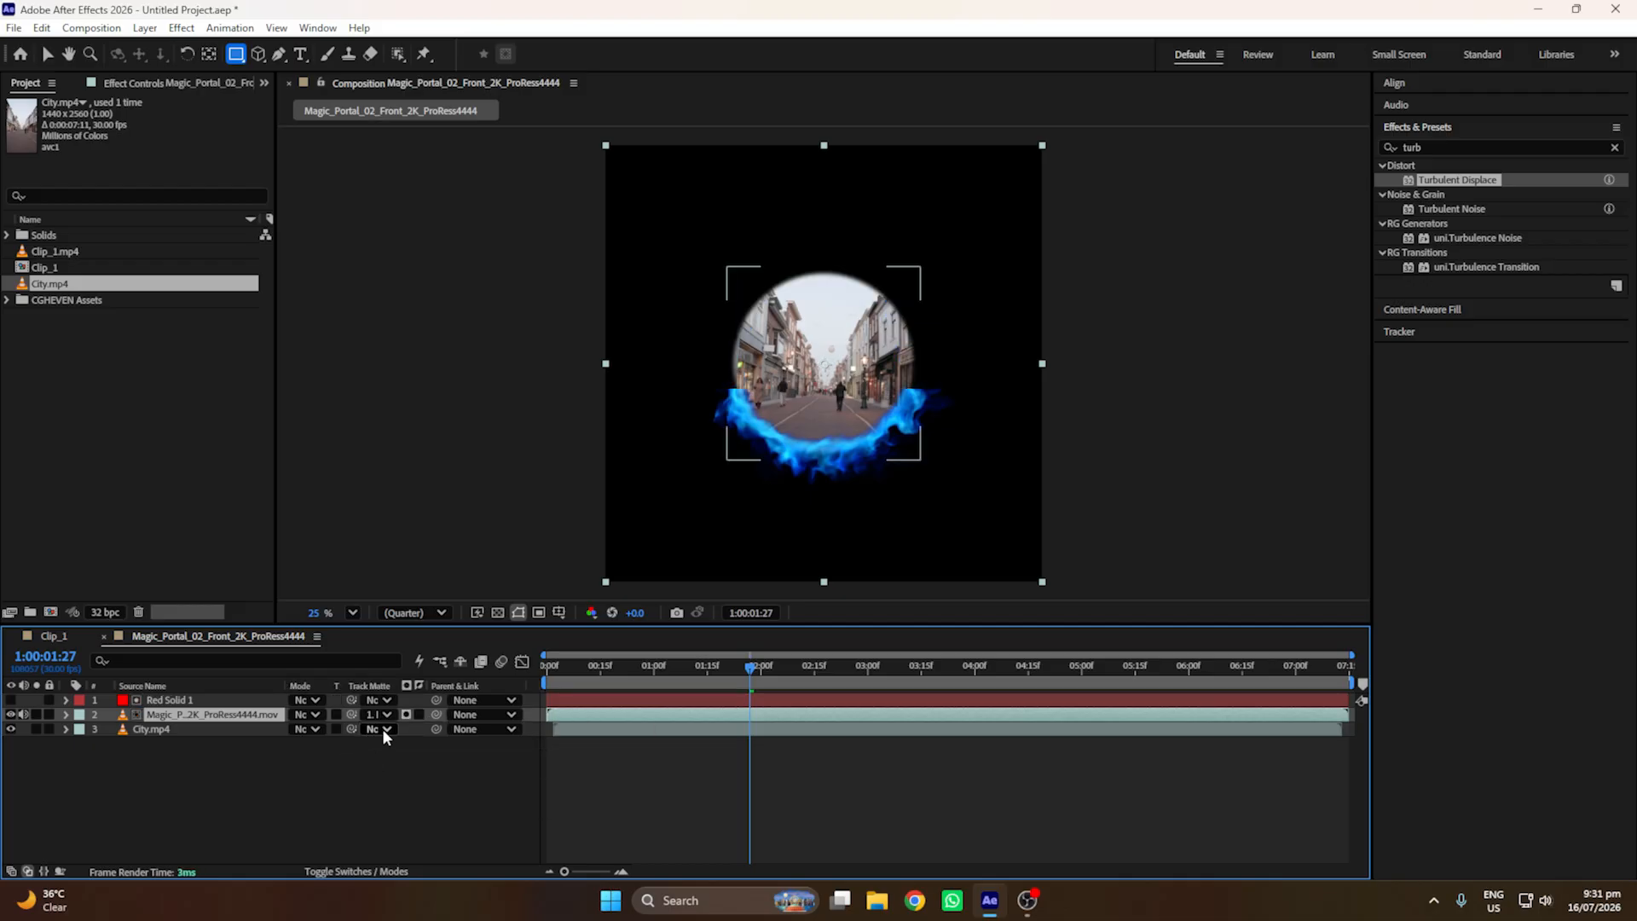
left_click(382, 729)
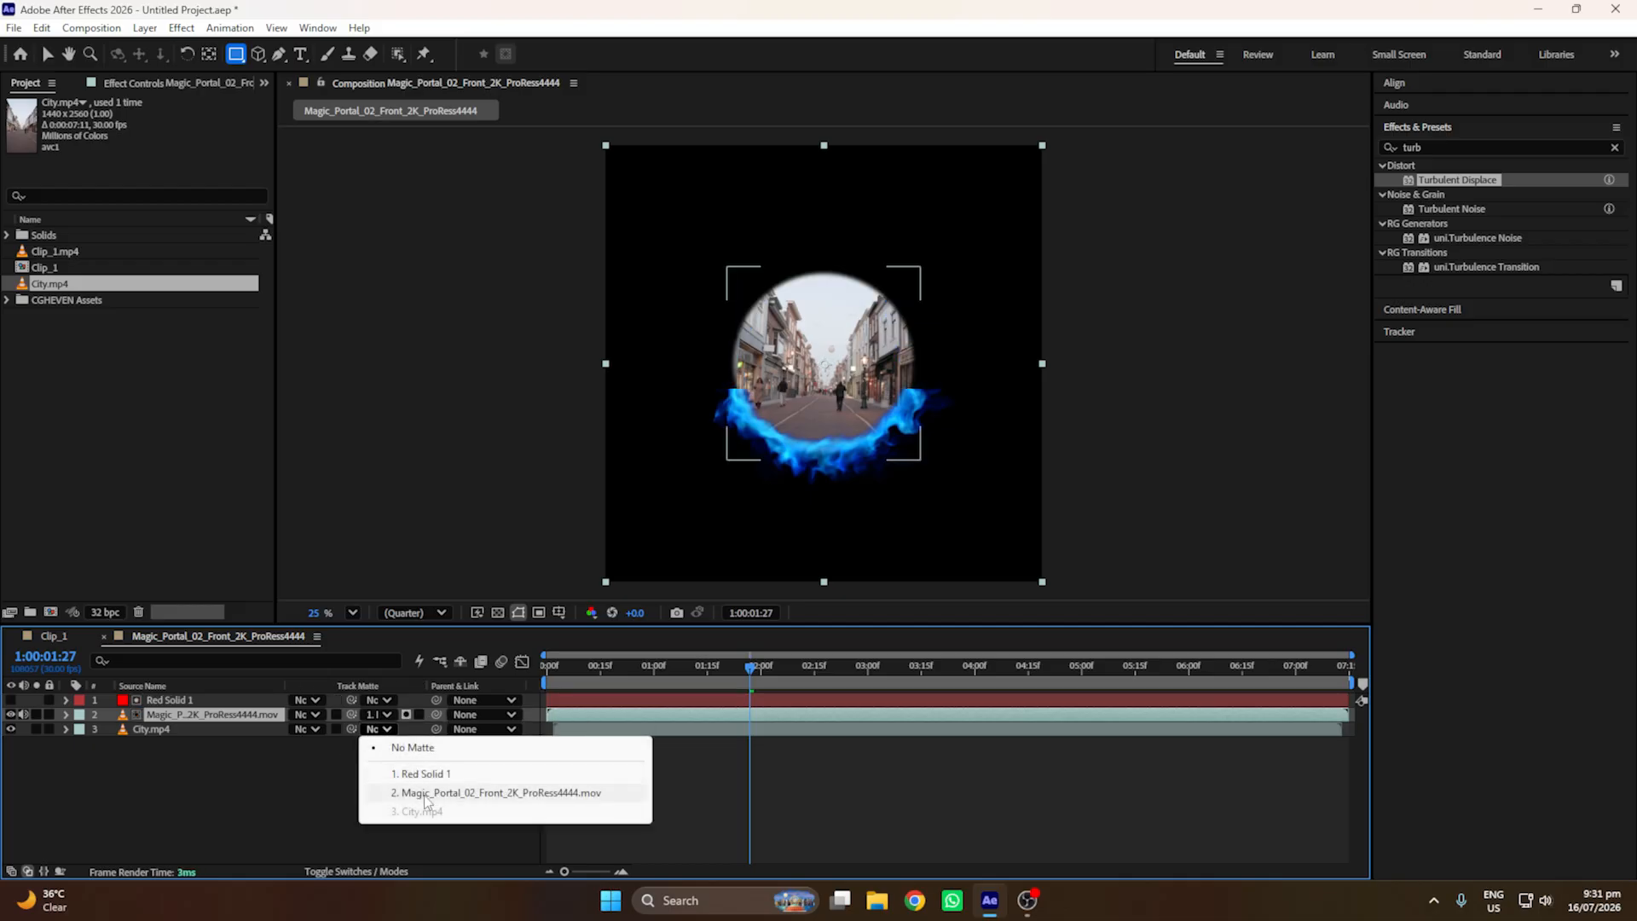
left_click(427, 793)
left_click(376, 729)
left_click(422, 773)
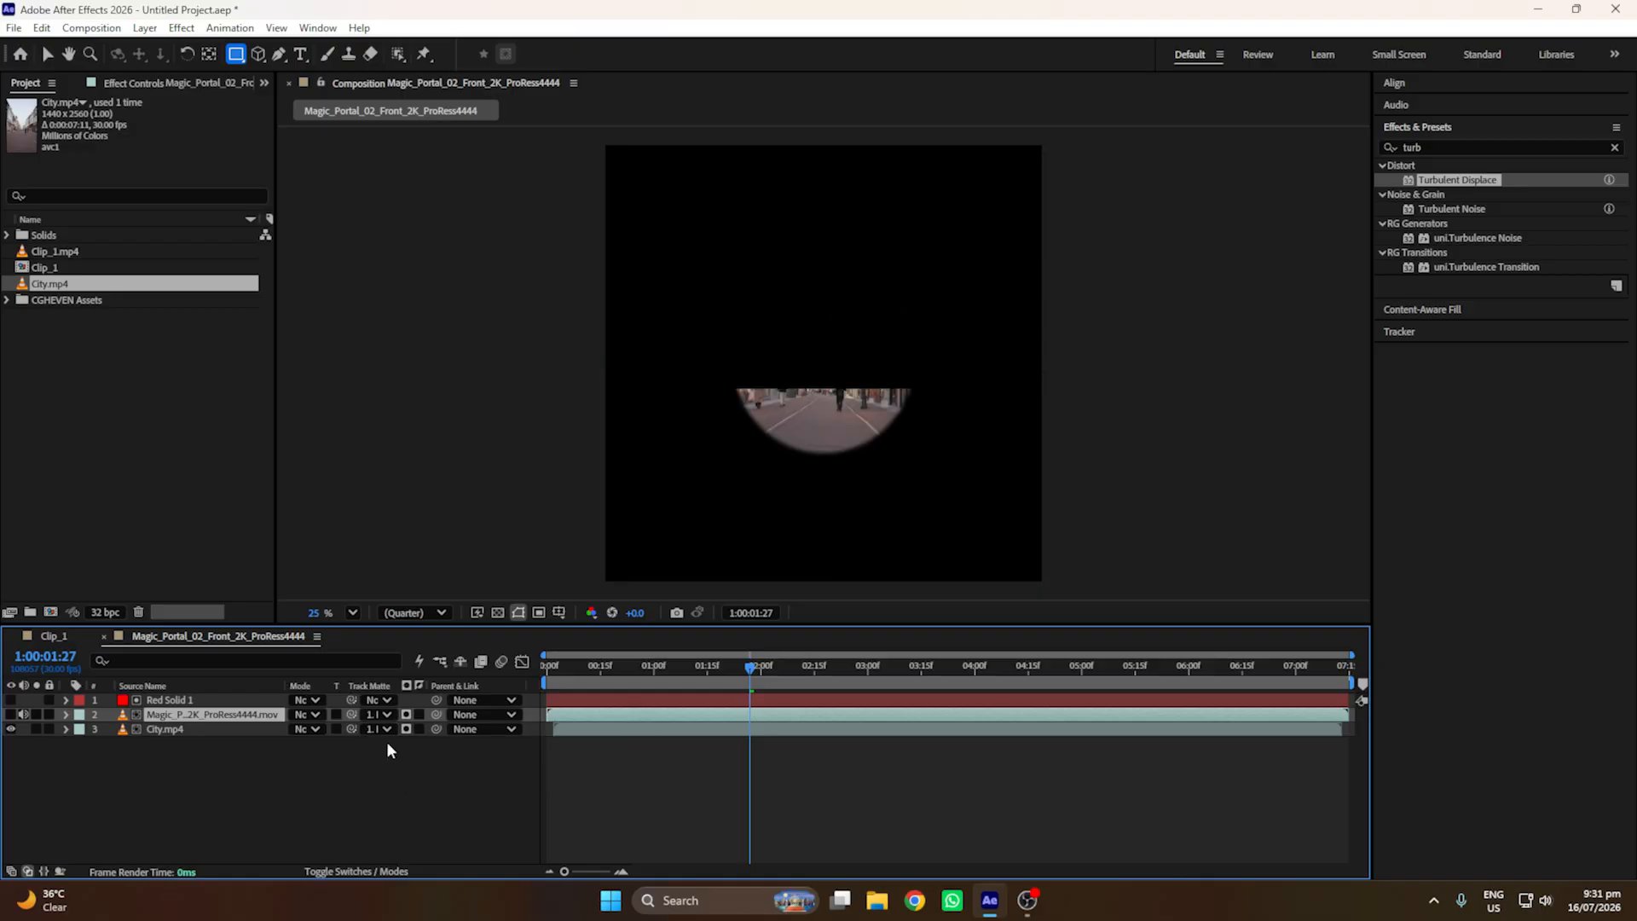
Step: Invert the track mattes so the portal and city remain above the masked area, and turn the portal video layer's visibility back on
left_click(418, 729)
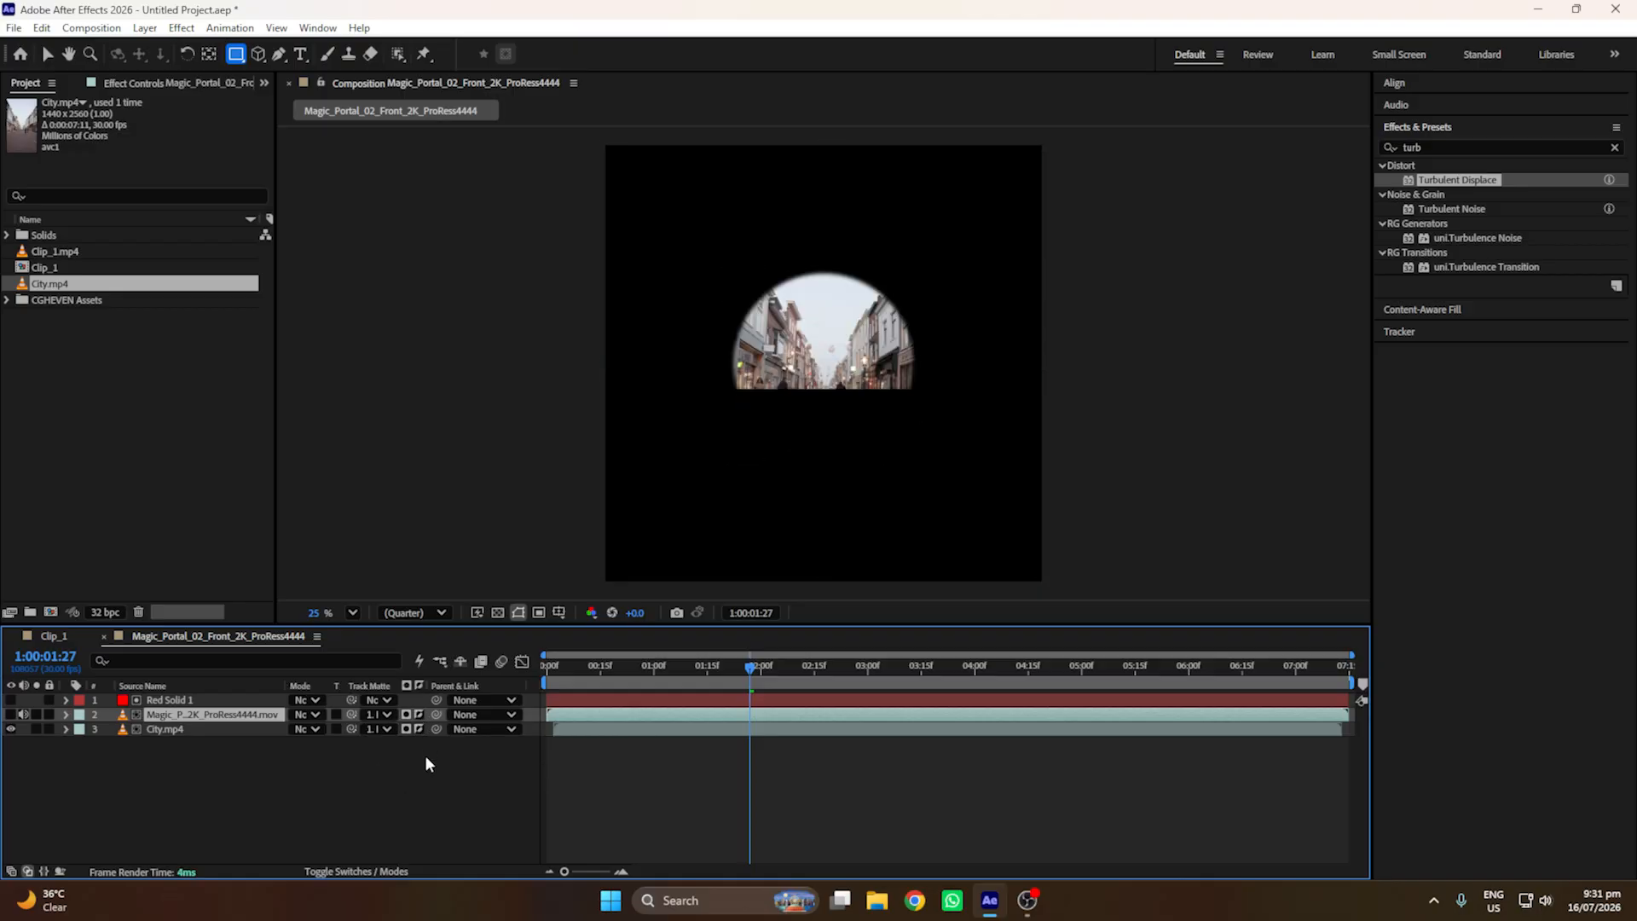
left_click(224, 729)
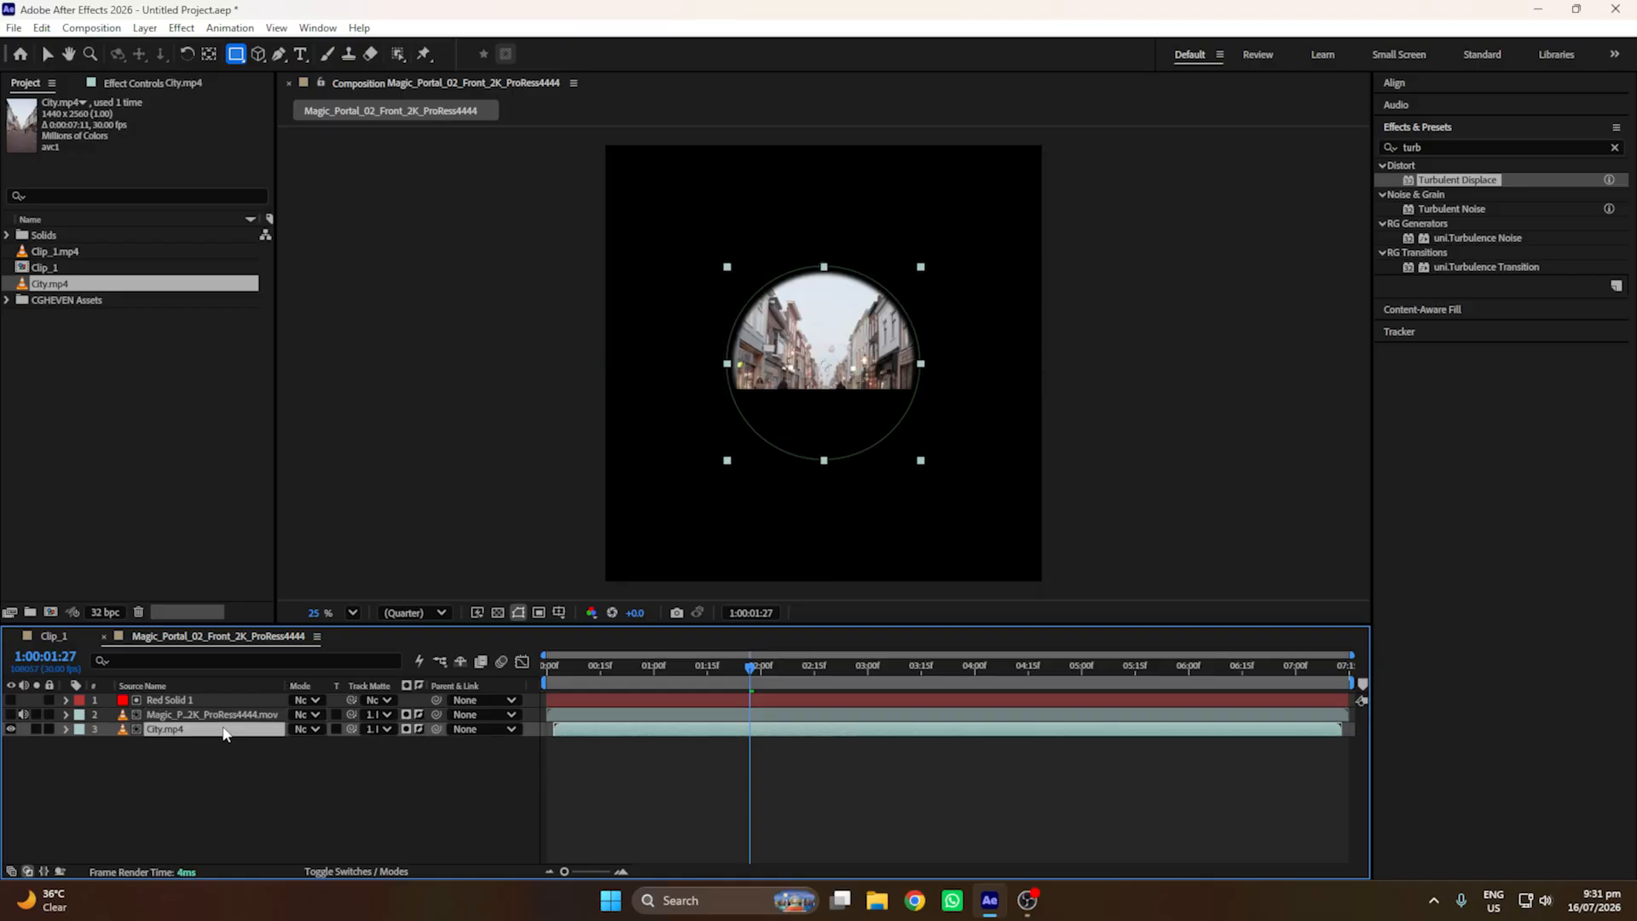
left_click(10, 715)
Step: Move the red solid matte down to the portal's base and feather its mask by about 25 pixels
left_click(227, 700)
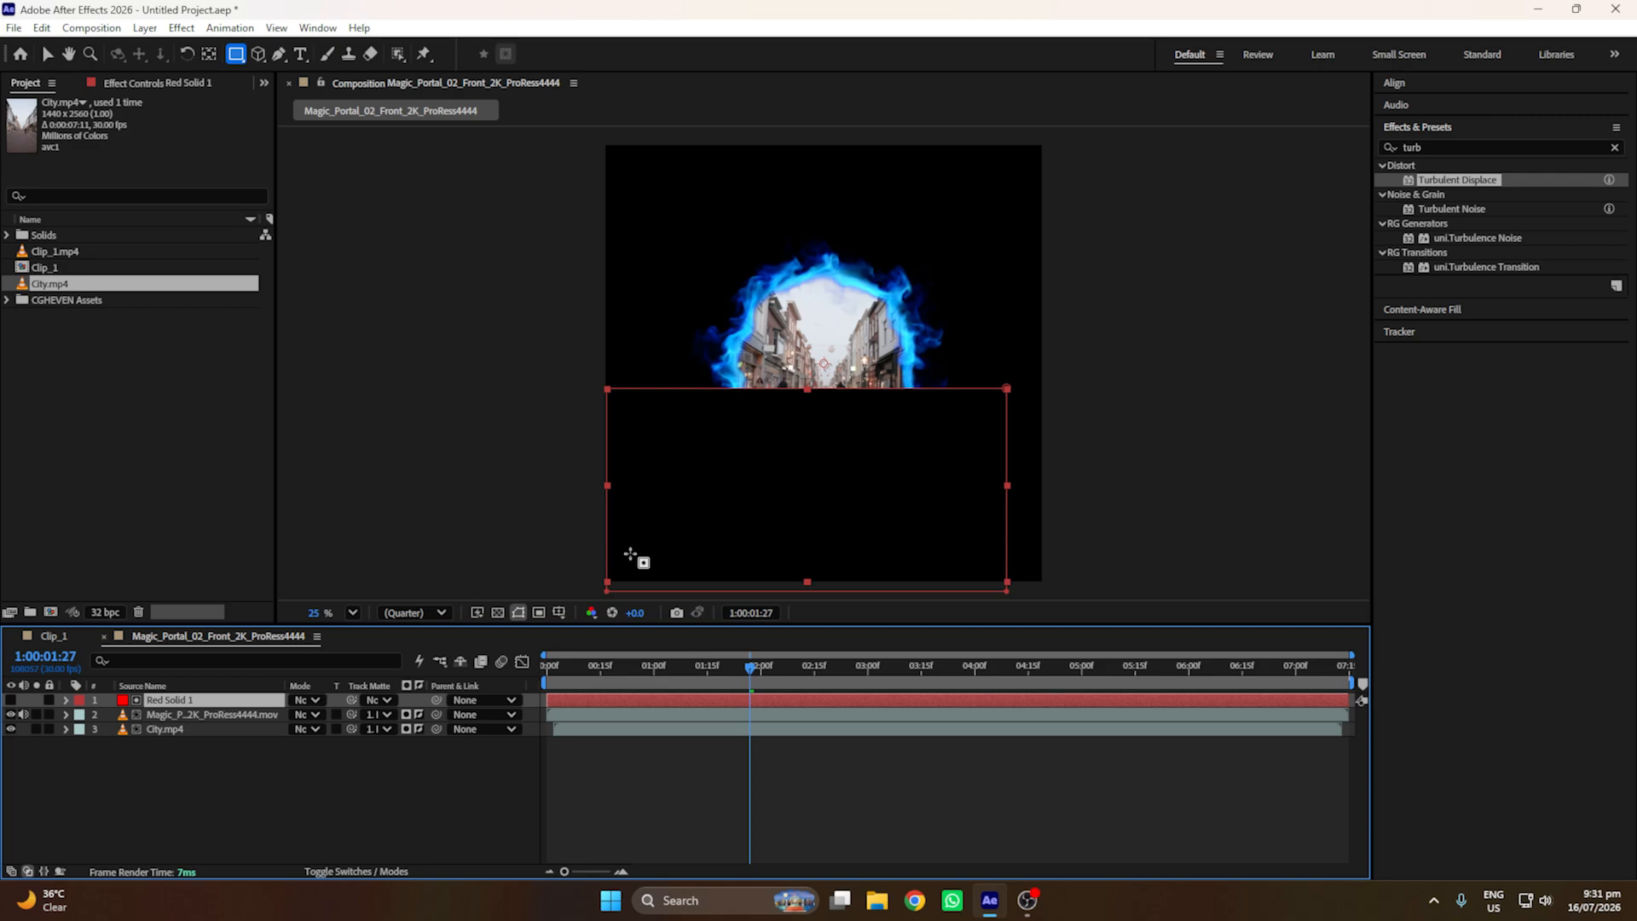
key("v")
left_click_drag(692, 555, 768, 567)
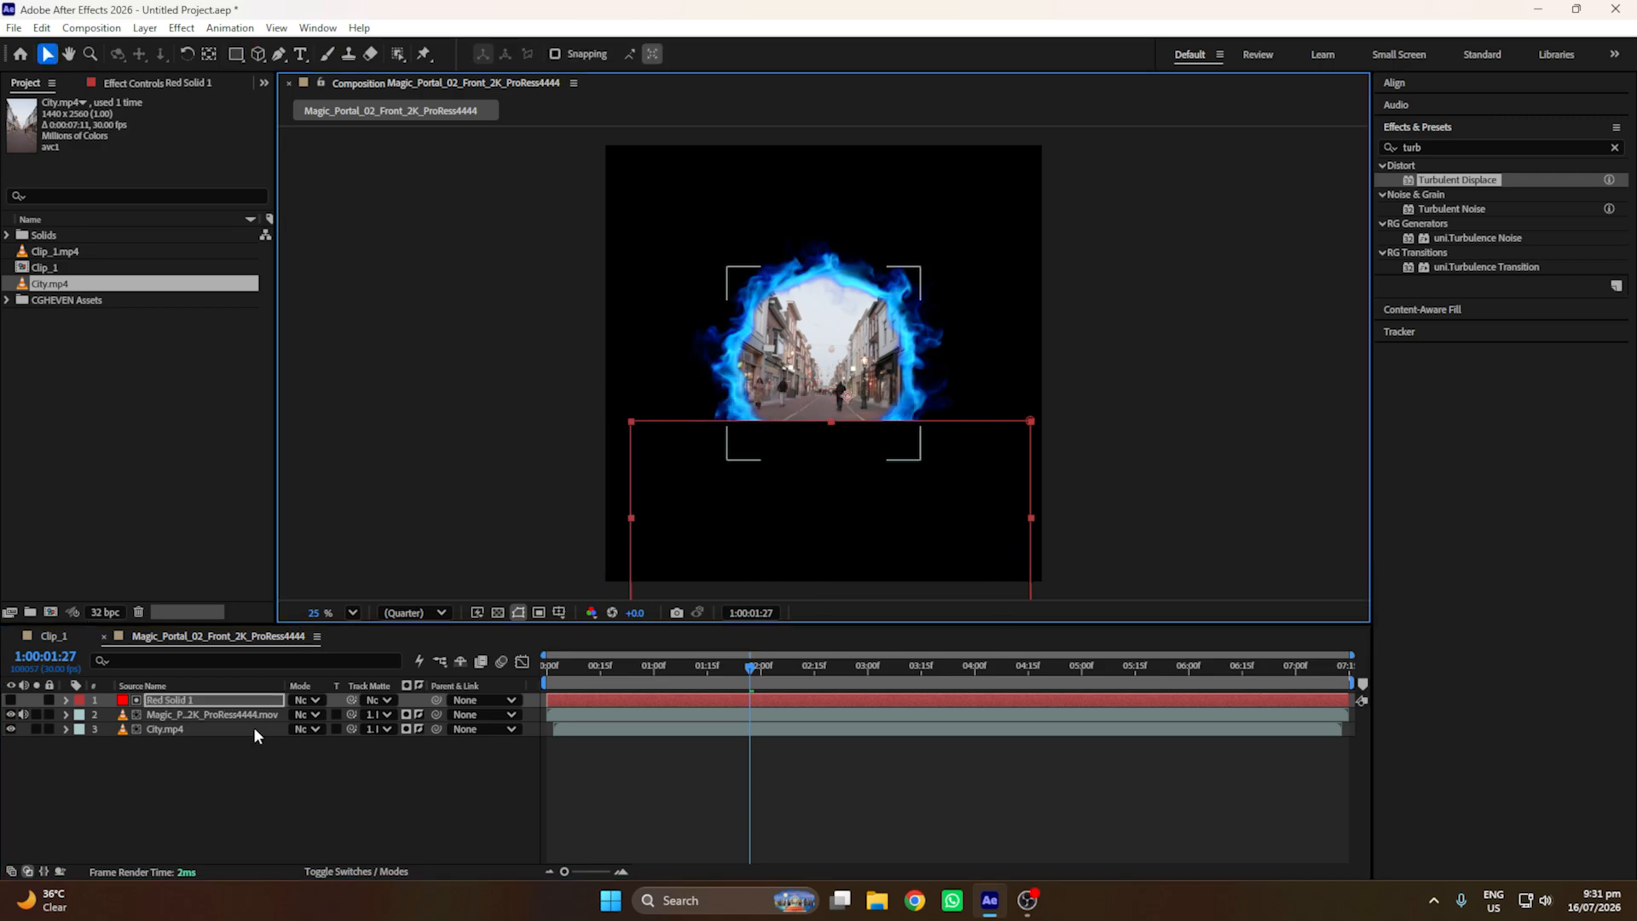
key("f")
left_click_drag(312, 730, 352, 732)
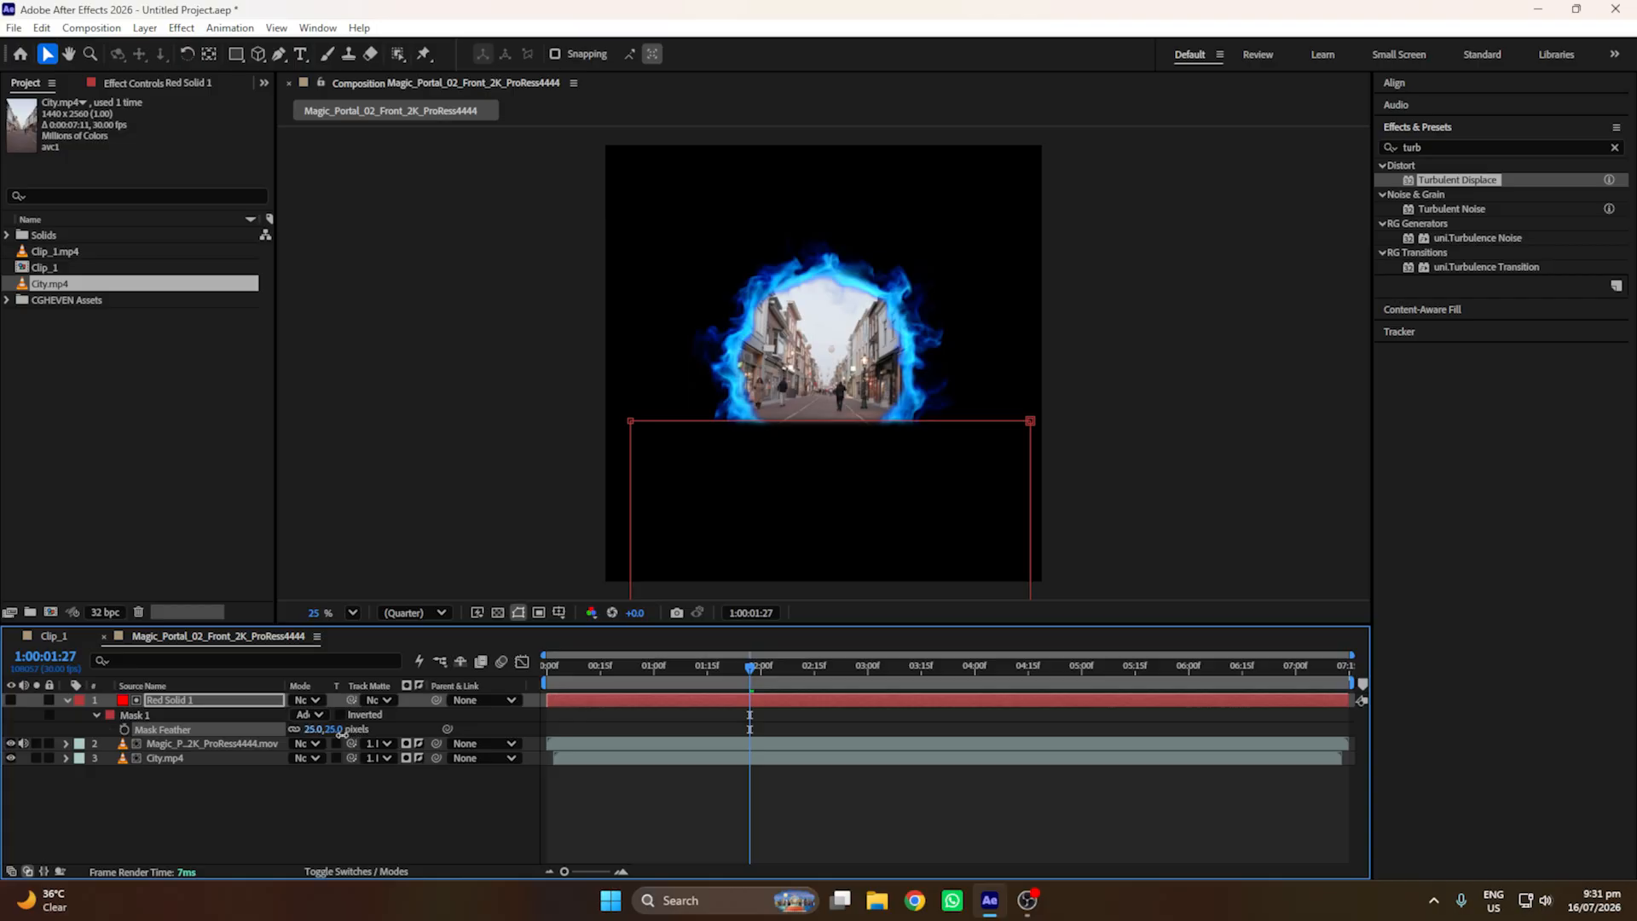
left_click(67, 700)
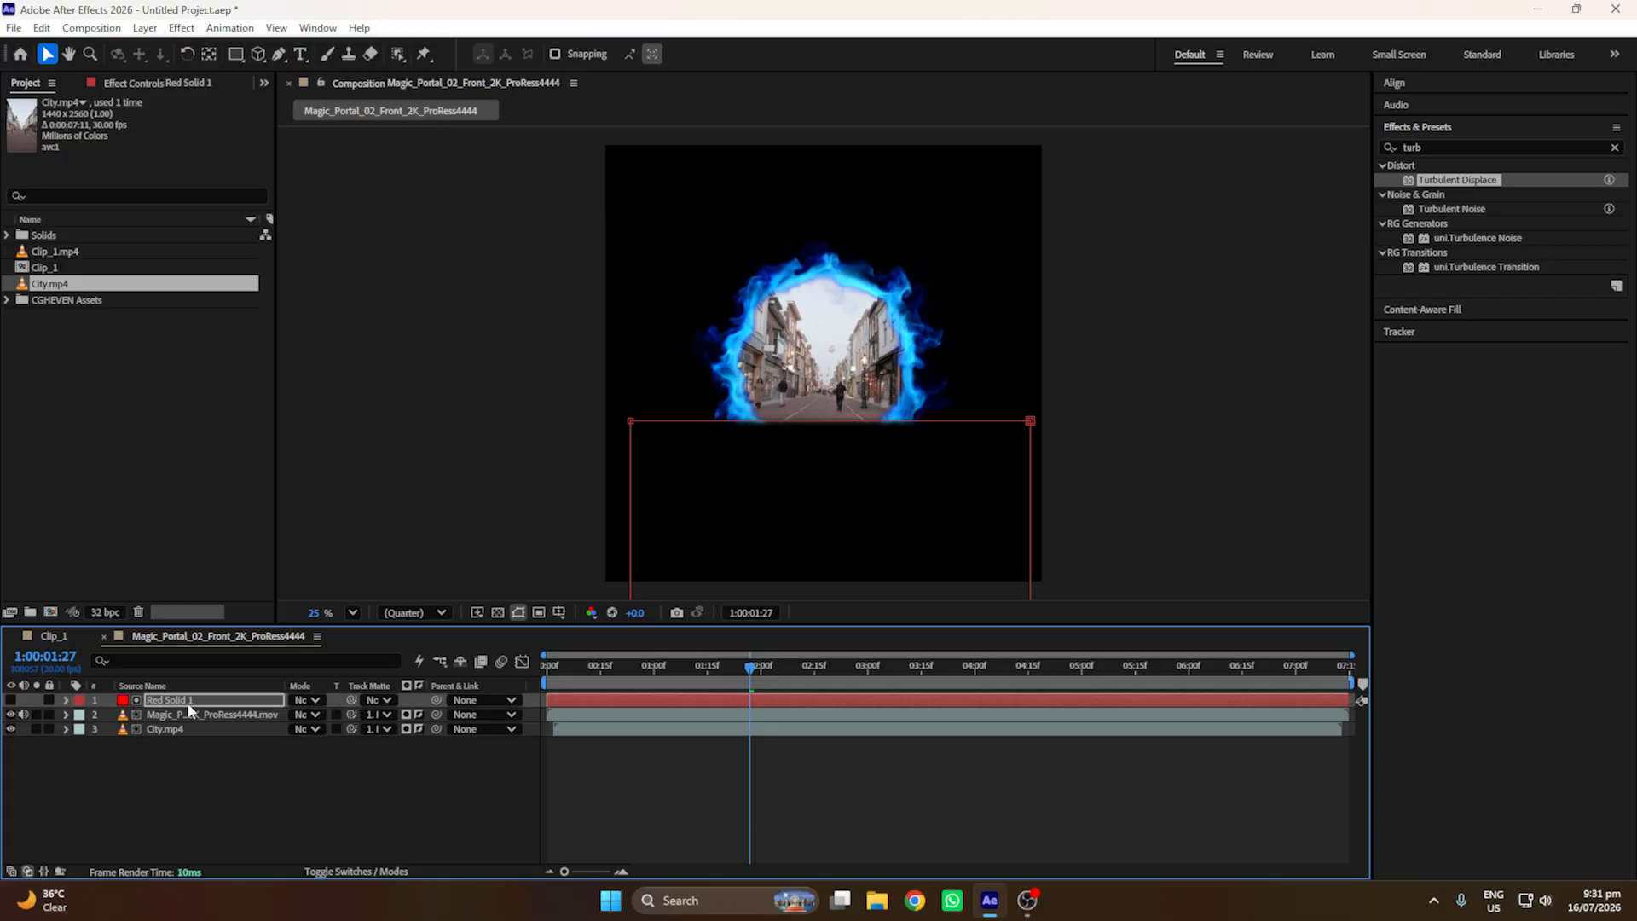
left_click(713, 569)
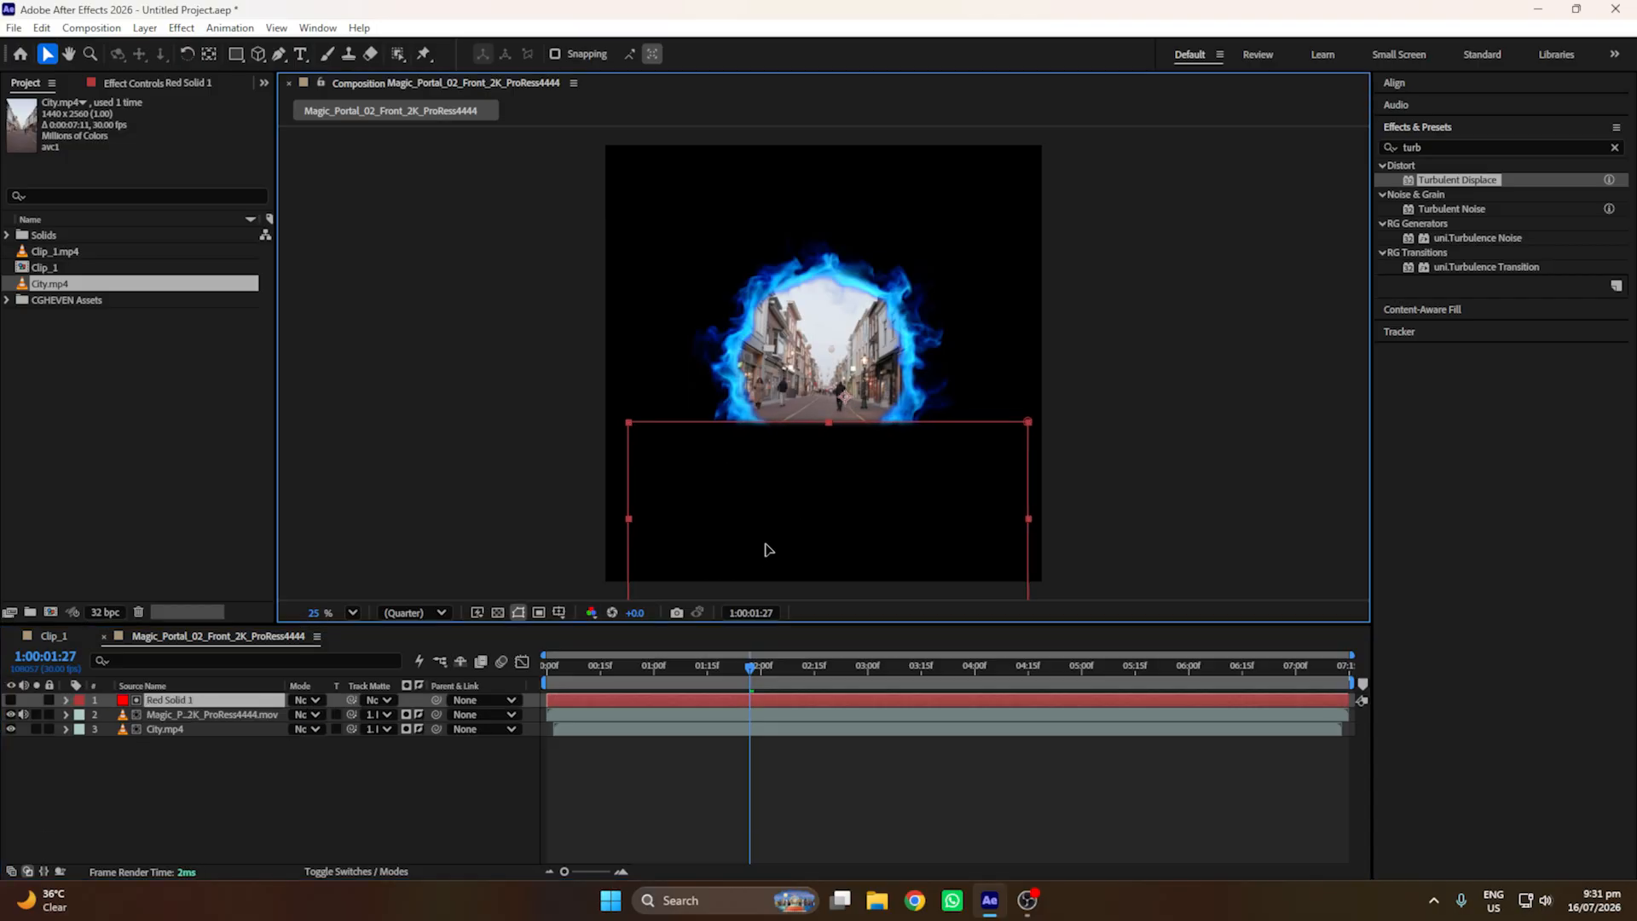
Step: Open the Clip_1 composition and rename the Magic_Portal_02_Front_2K_ProRess4444 composition to Portal
double_click(61, 267)
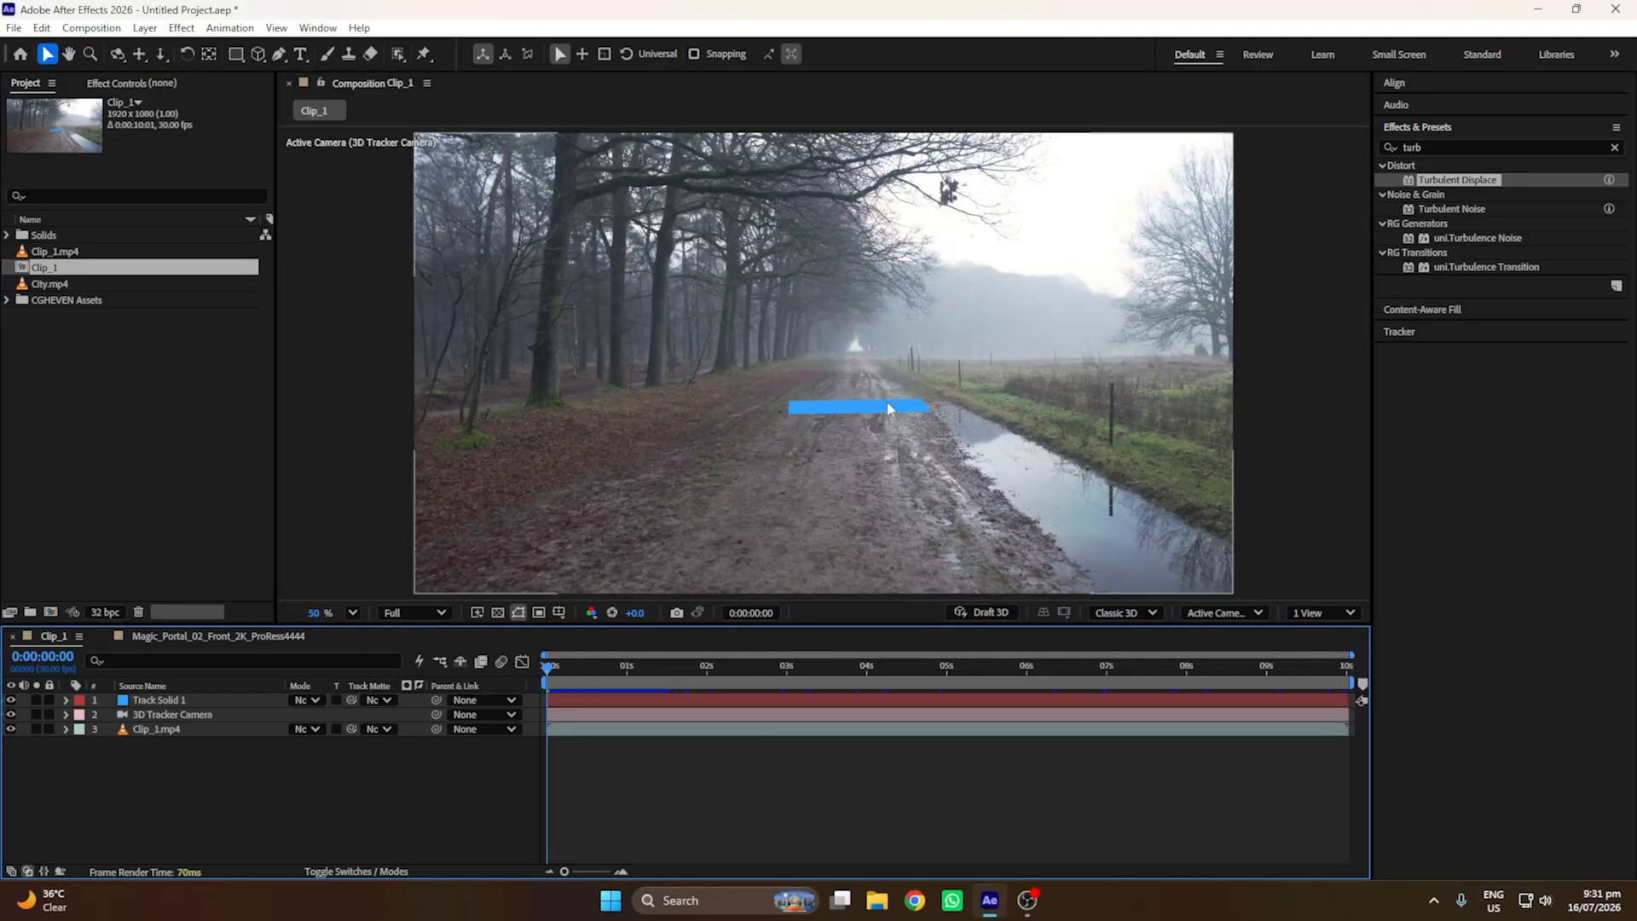
left_click(8, 301)
left_click(90, 334)
right_click(108, 333)
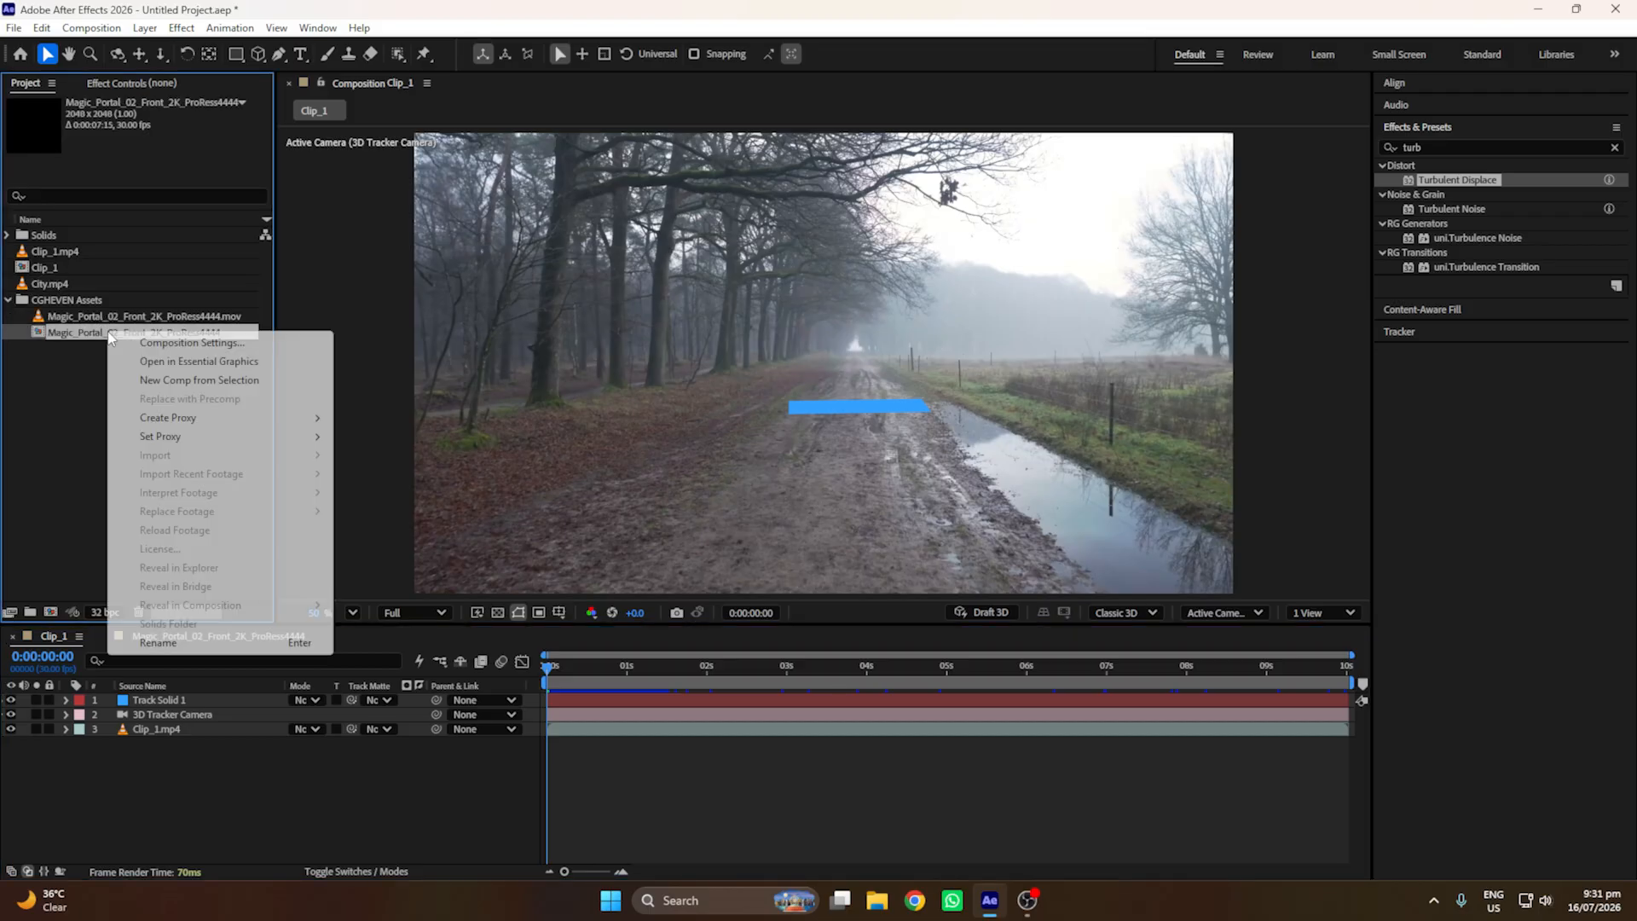
left_click(220, 643)
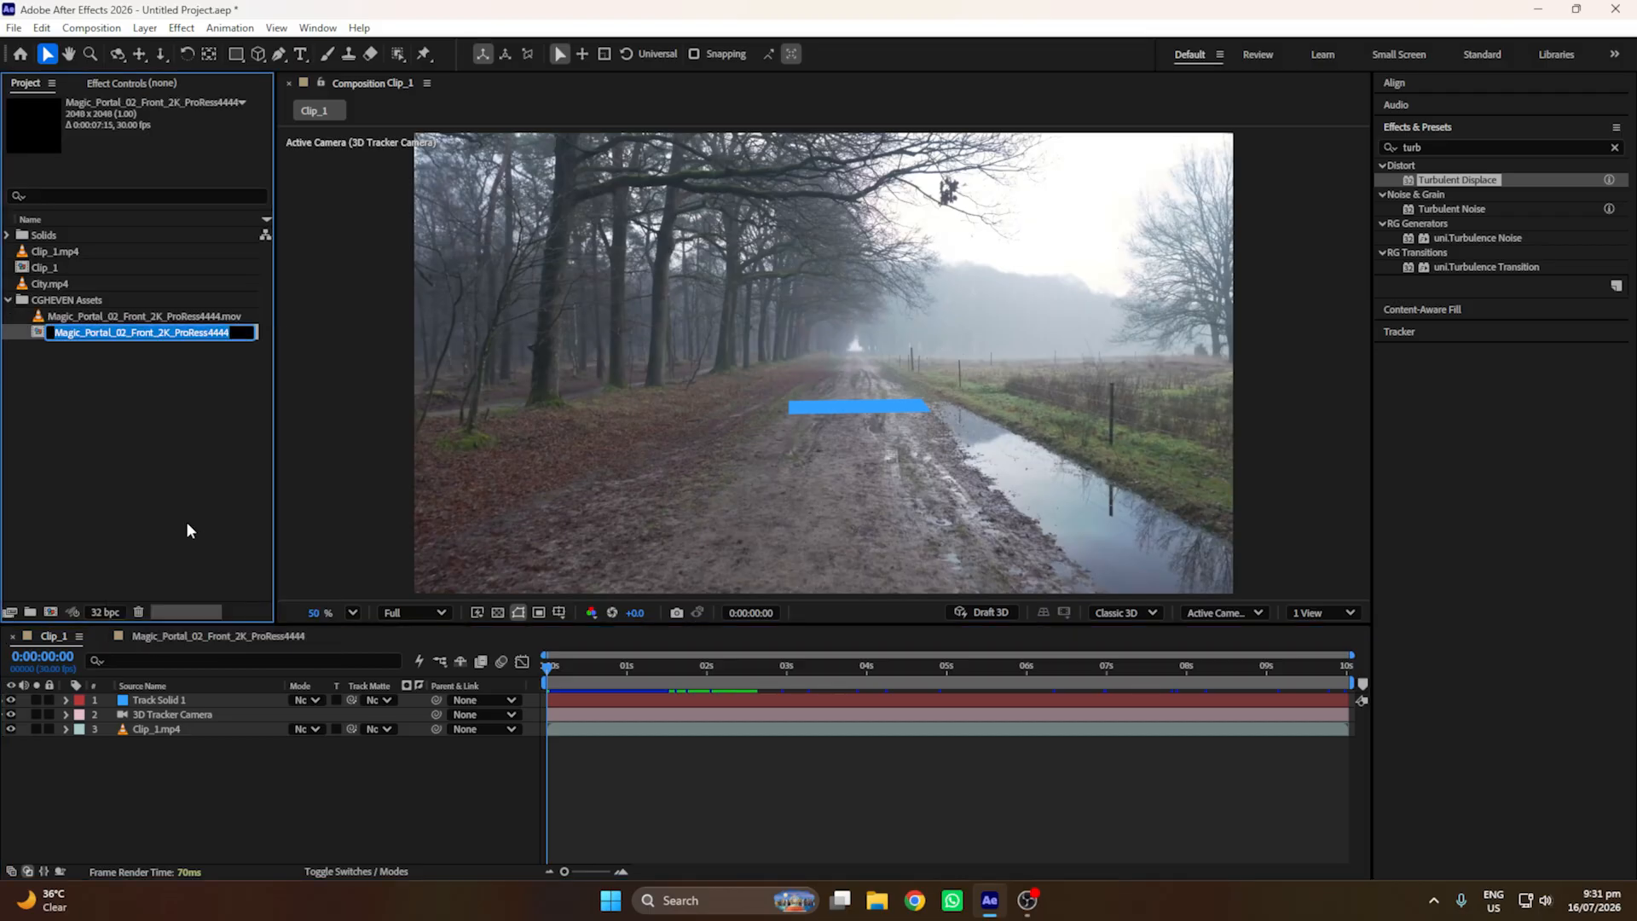
type("Portal")
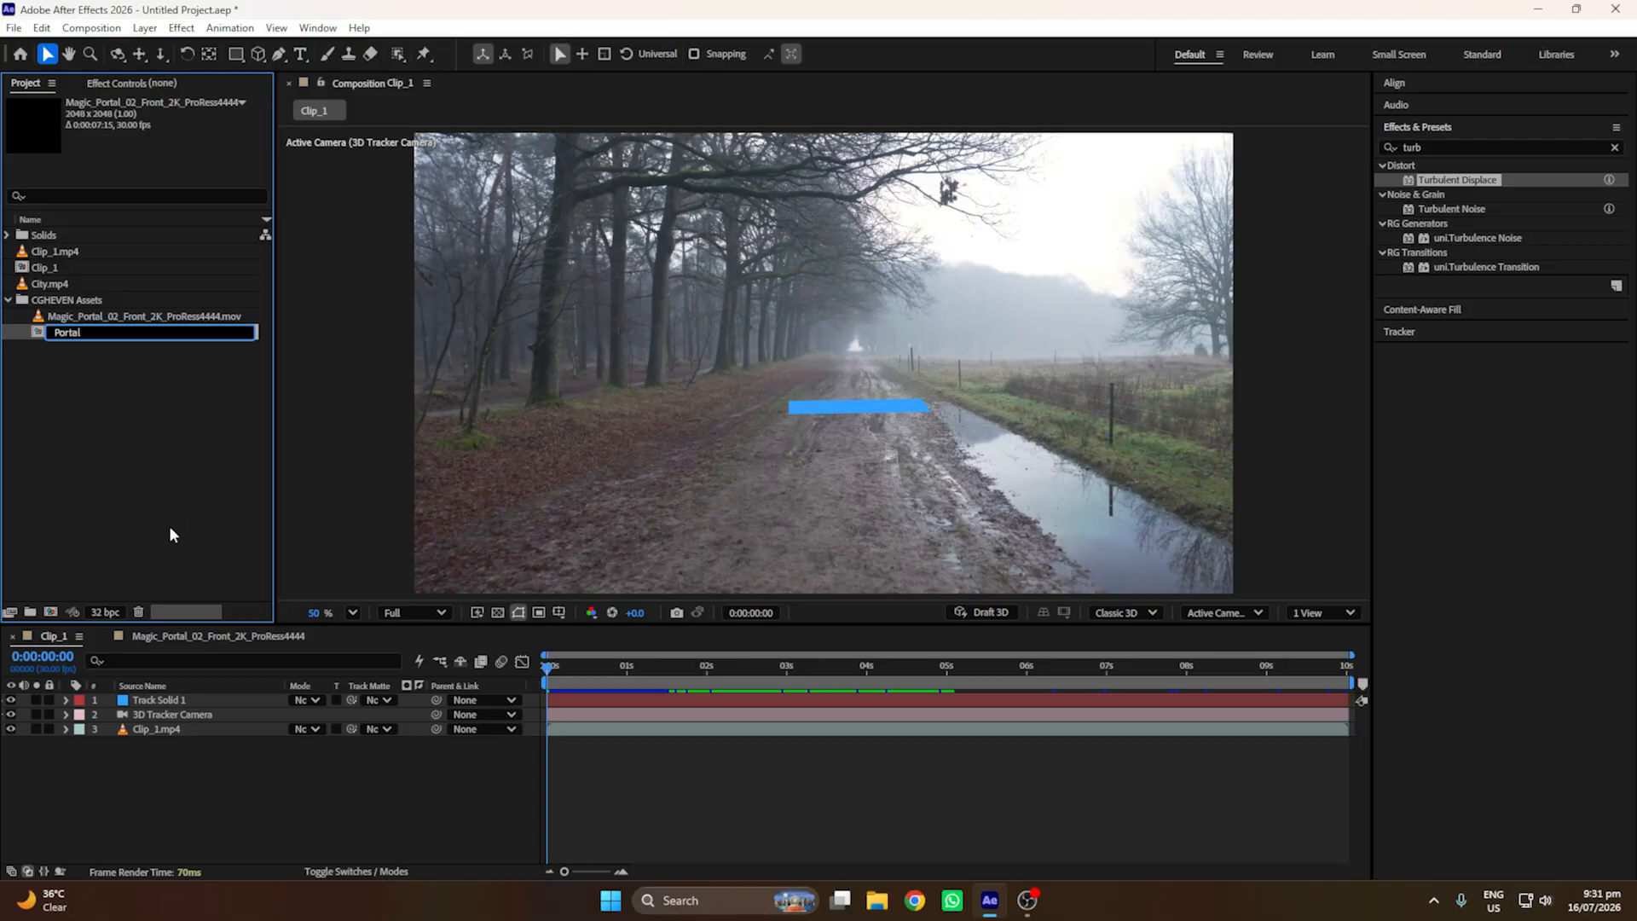
left_click(171, 527)
Step: Add the Portal composition as the top layer of Clip_1, starting at about 2.5 seconds
left_click(74, 323)
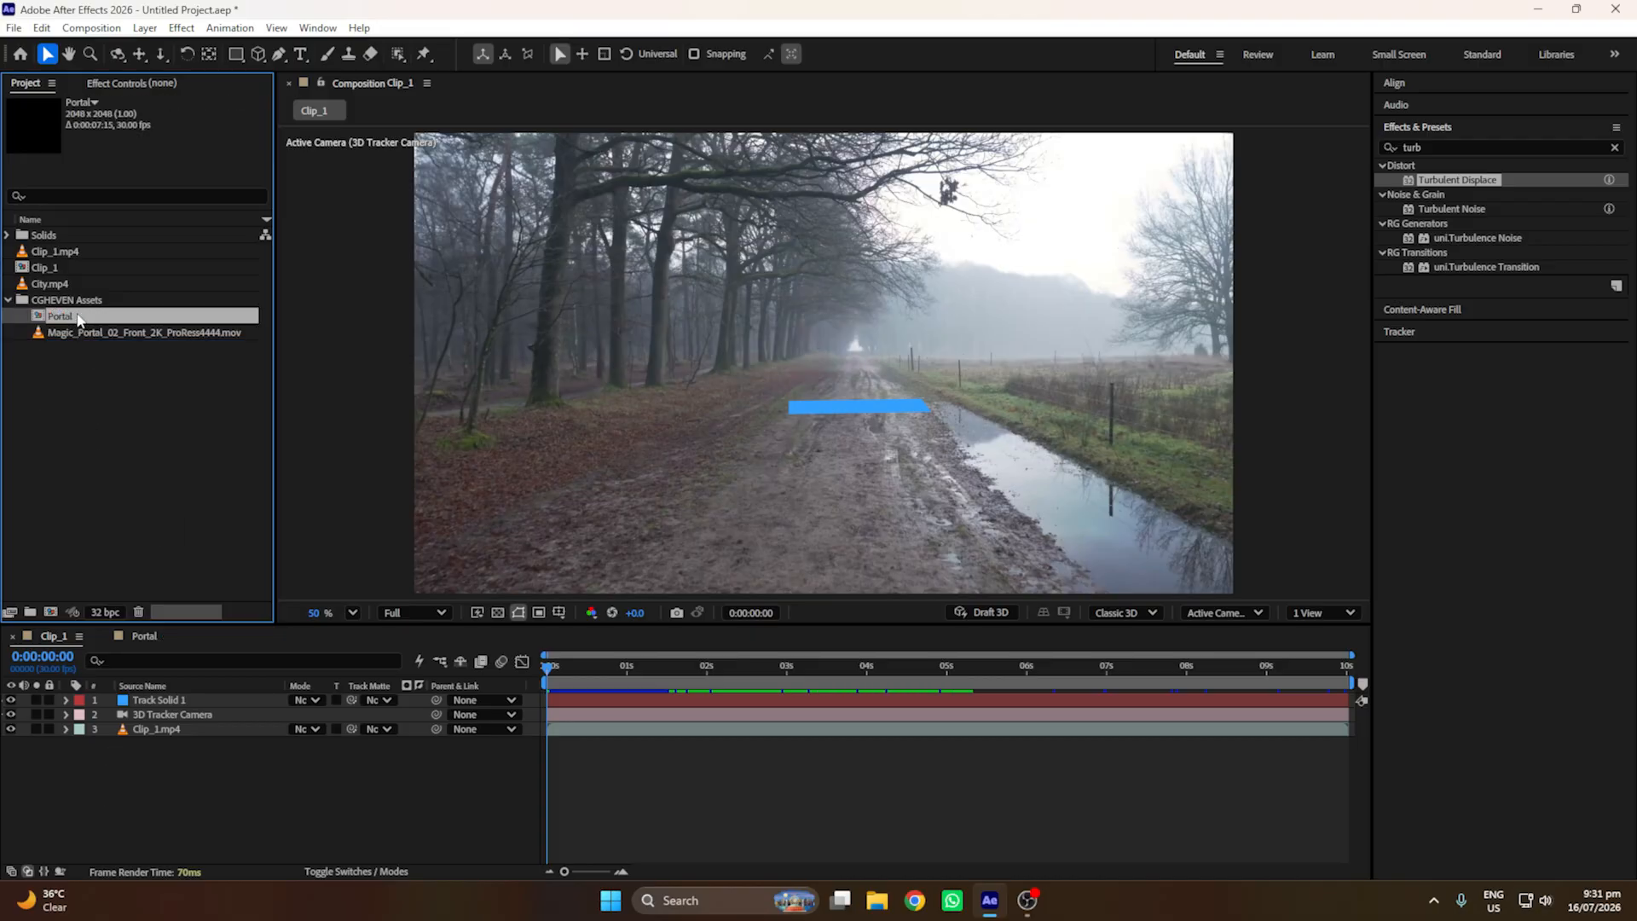
left_click_drag(79, 327, 145, 701)
left_click_drag(576, 705, 757, 706)
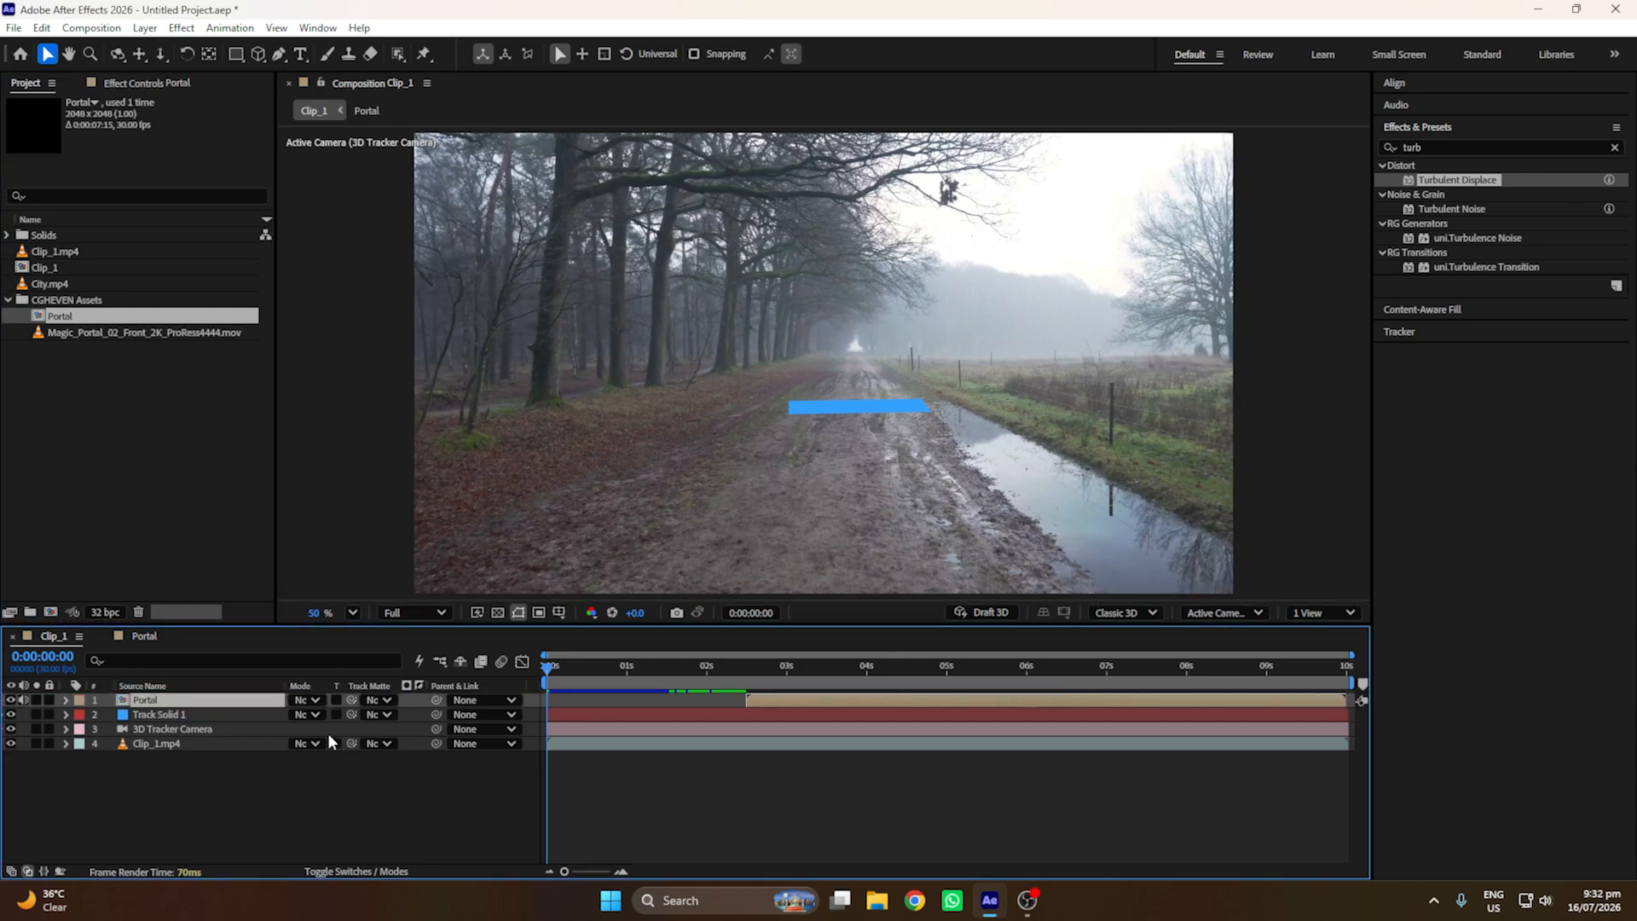
Step: Make the Portal layer 3D and go to 0:00:05:19, where the portal is fully open
left_click(354, 871)
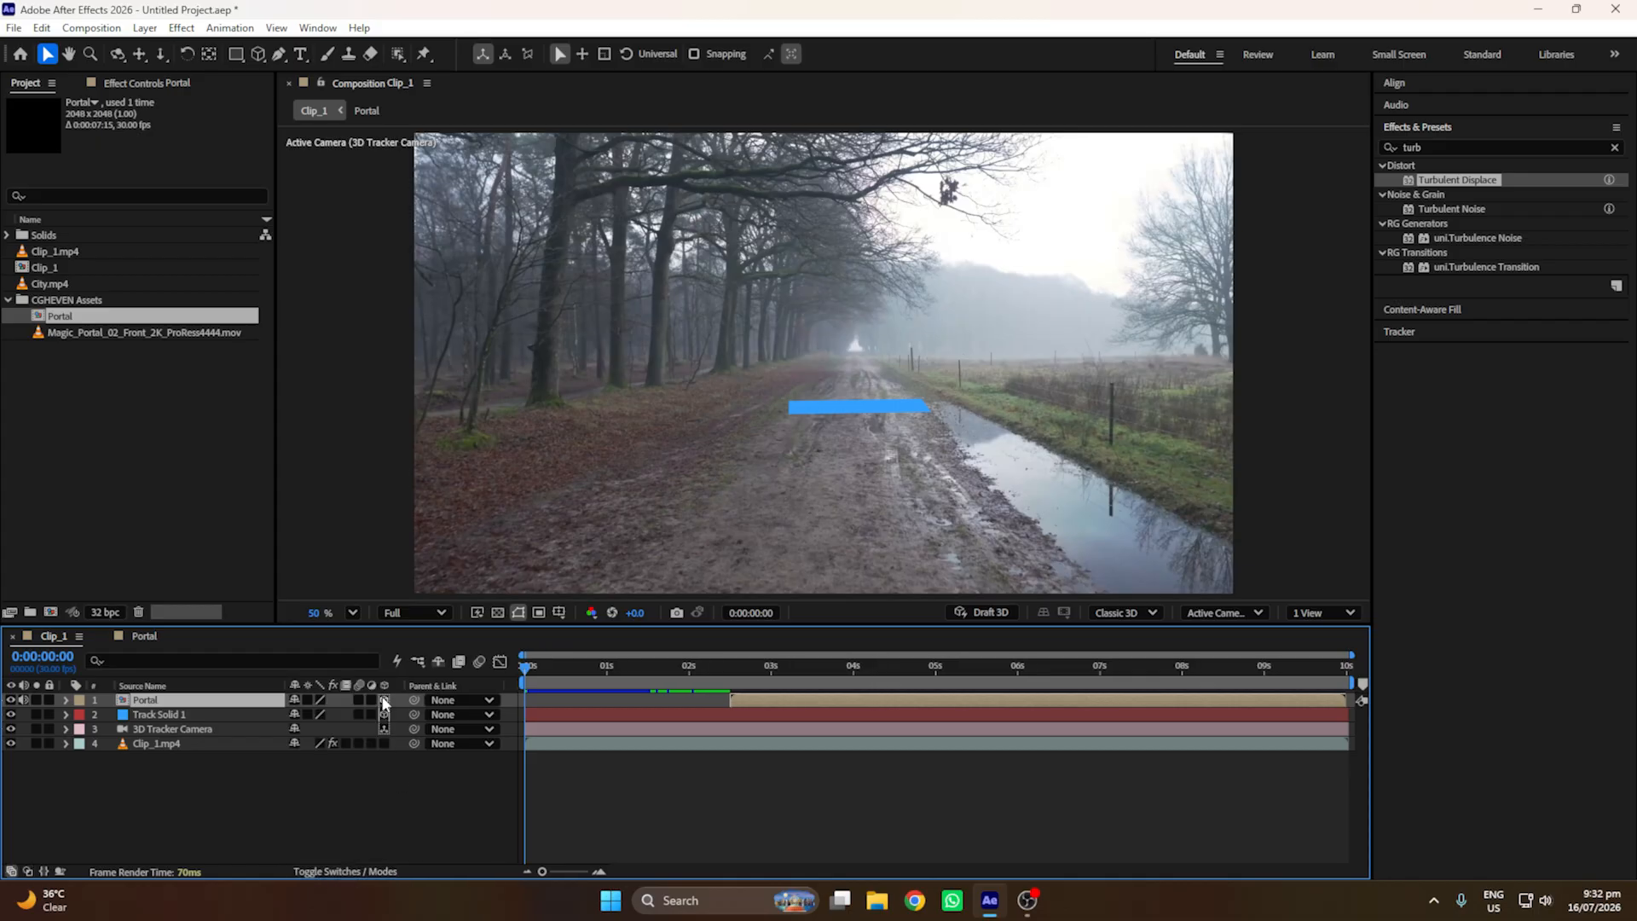
left_click_drag(737, 682, 874, 699)
left_click(760, 667)
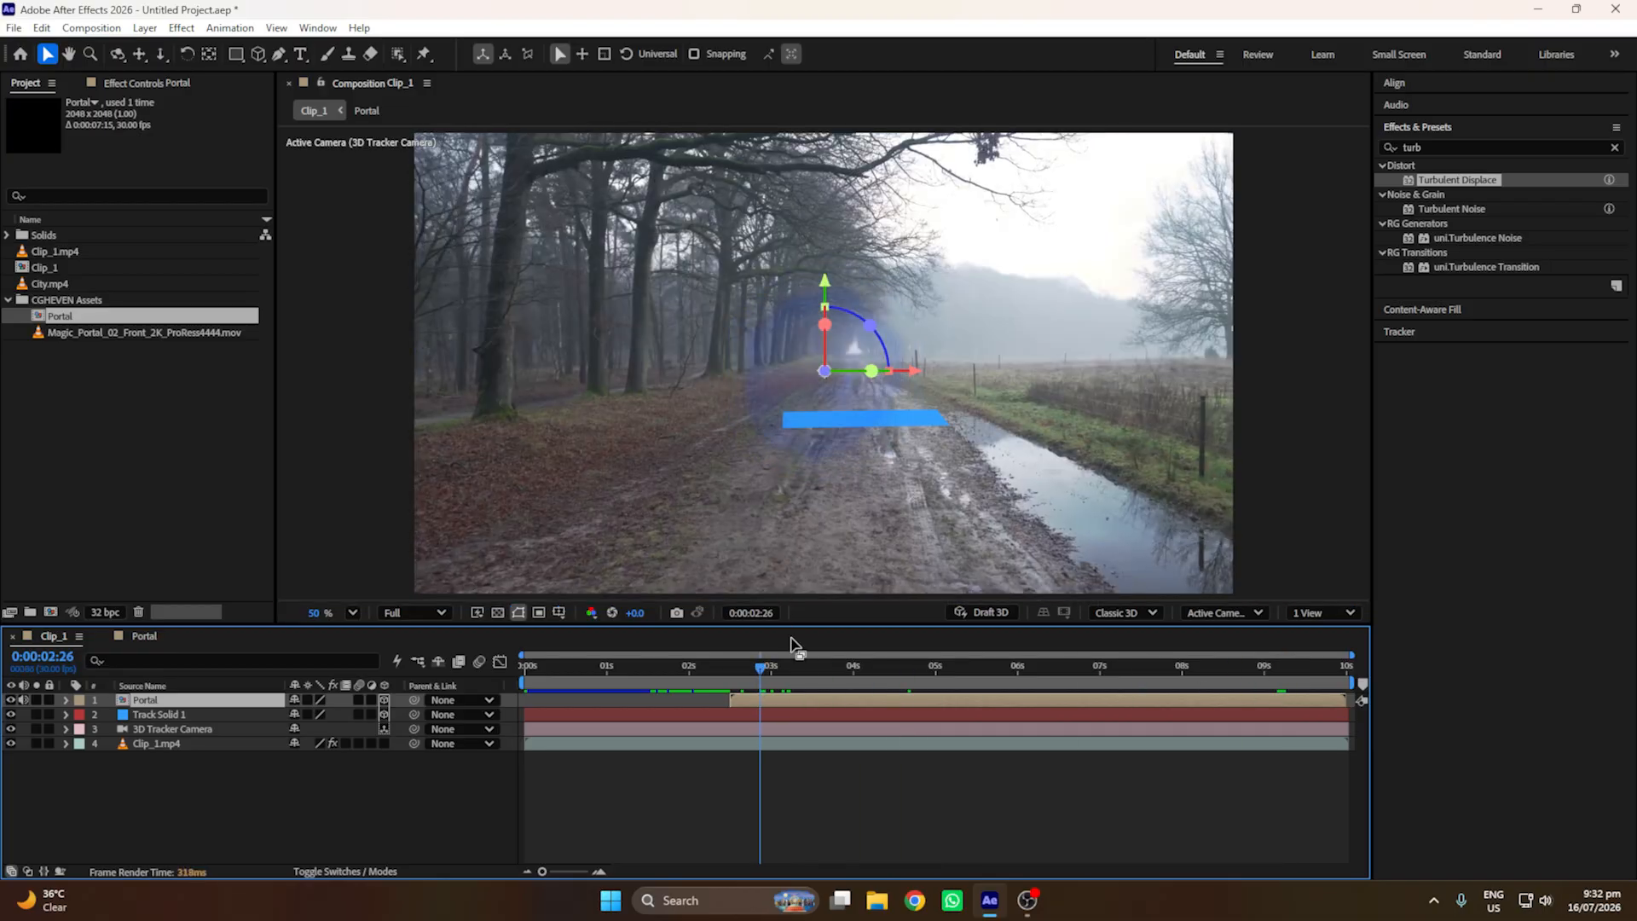
left_click(989, 678)
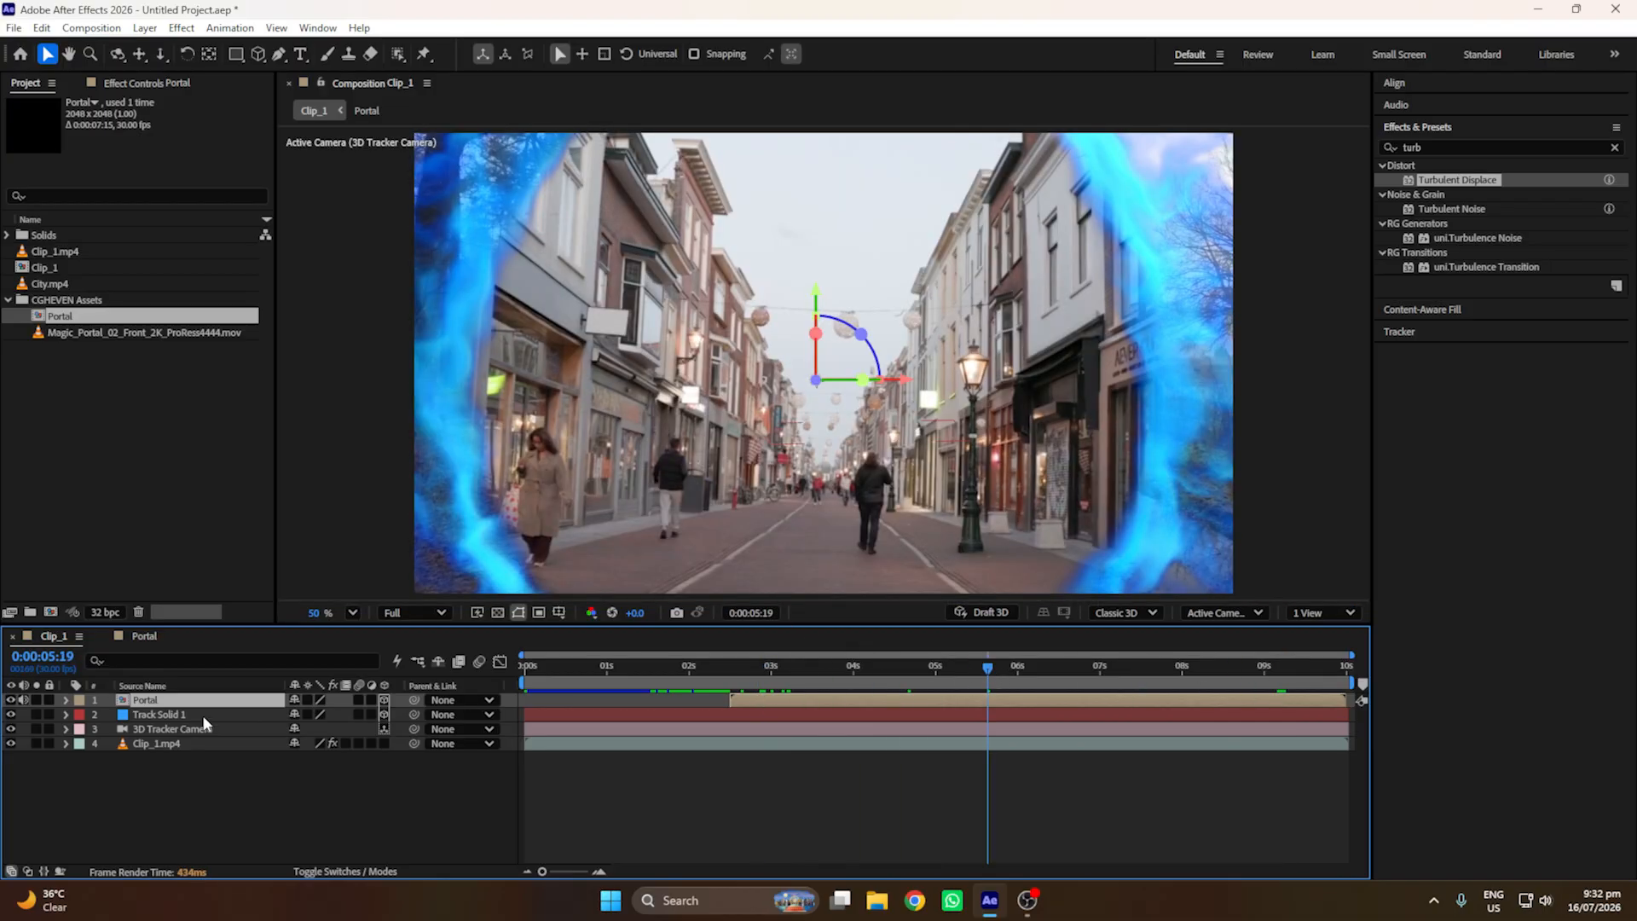
Step: Copy Track Solid 1's Position onto the Portal layer's Position, and collapse both layers
left_click(196, 715)
key("p")
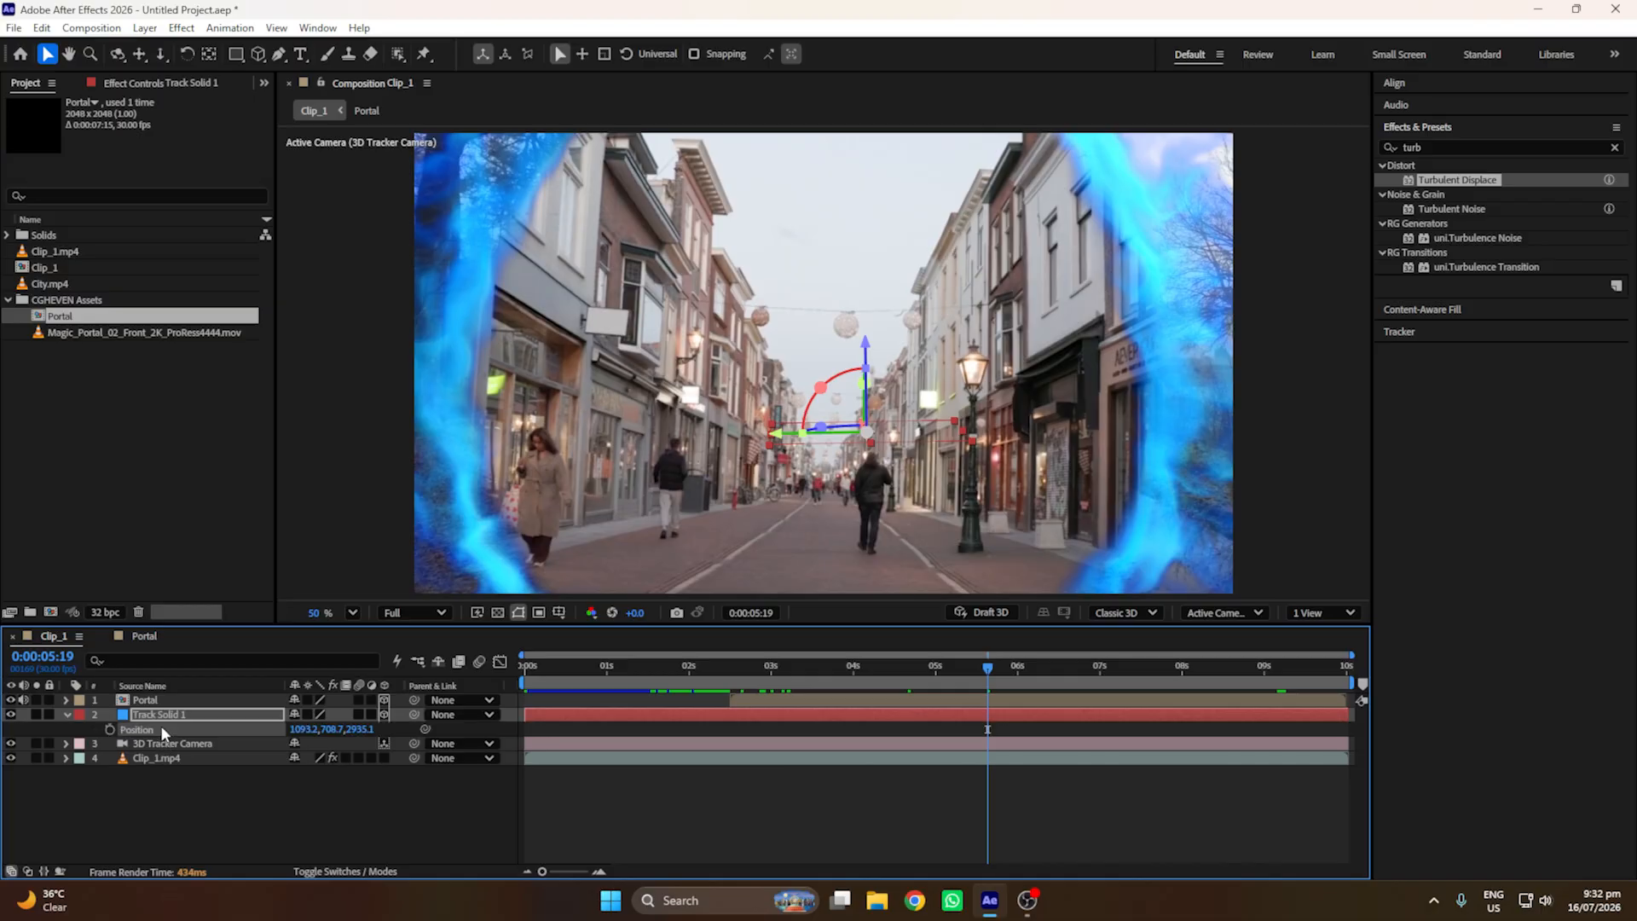
left_click(150, 700)
key("p")
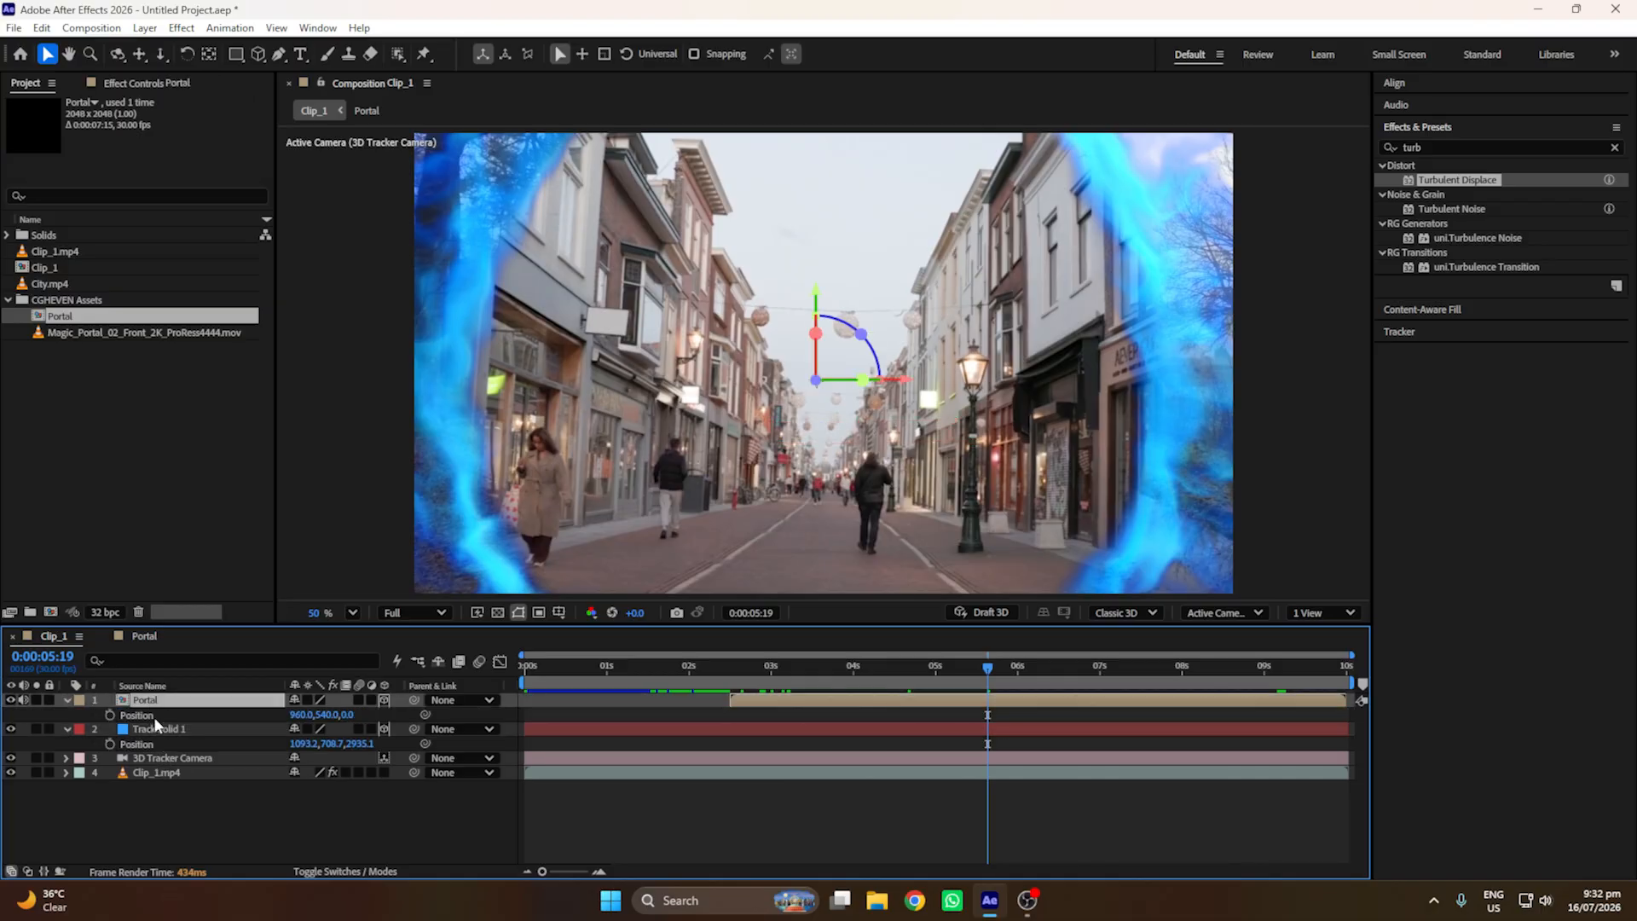
left_click(151, 712)
key("ctrl+v")
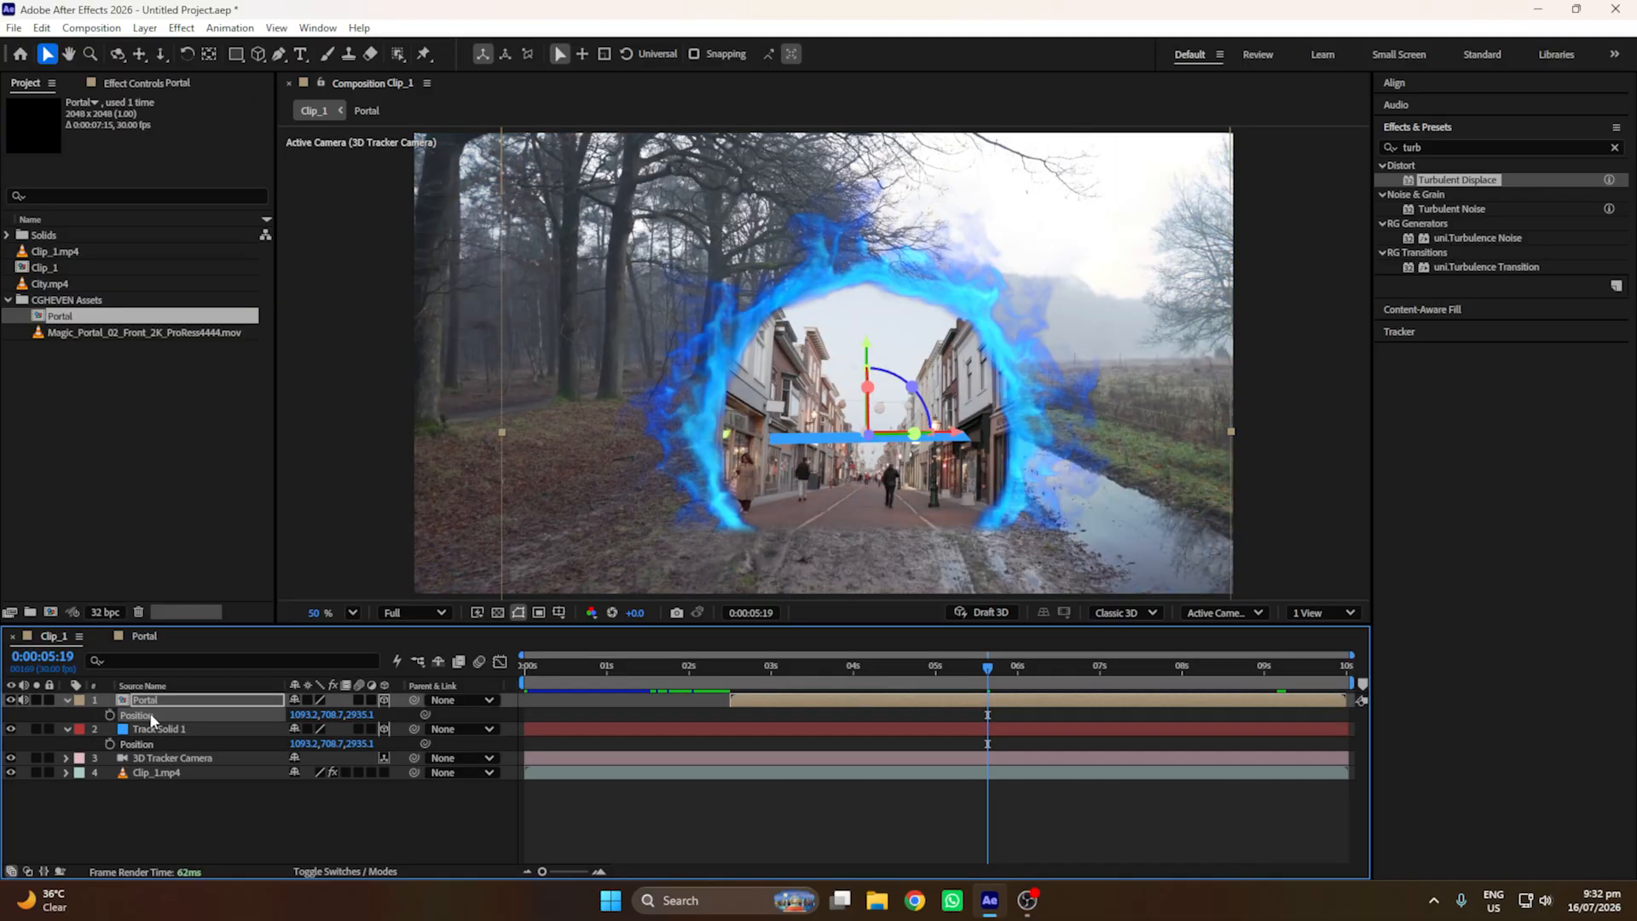
left_click(67, 700)
left_click(67, 715)
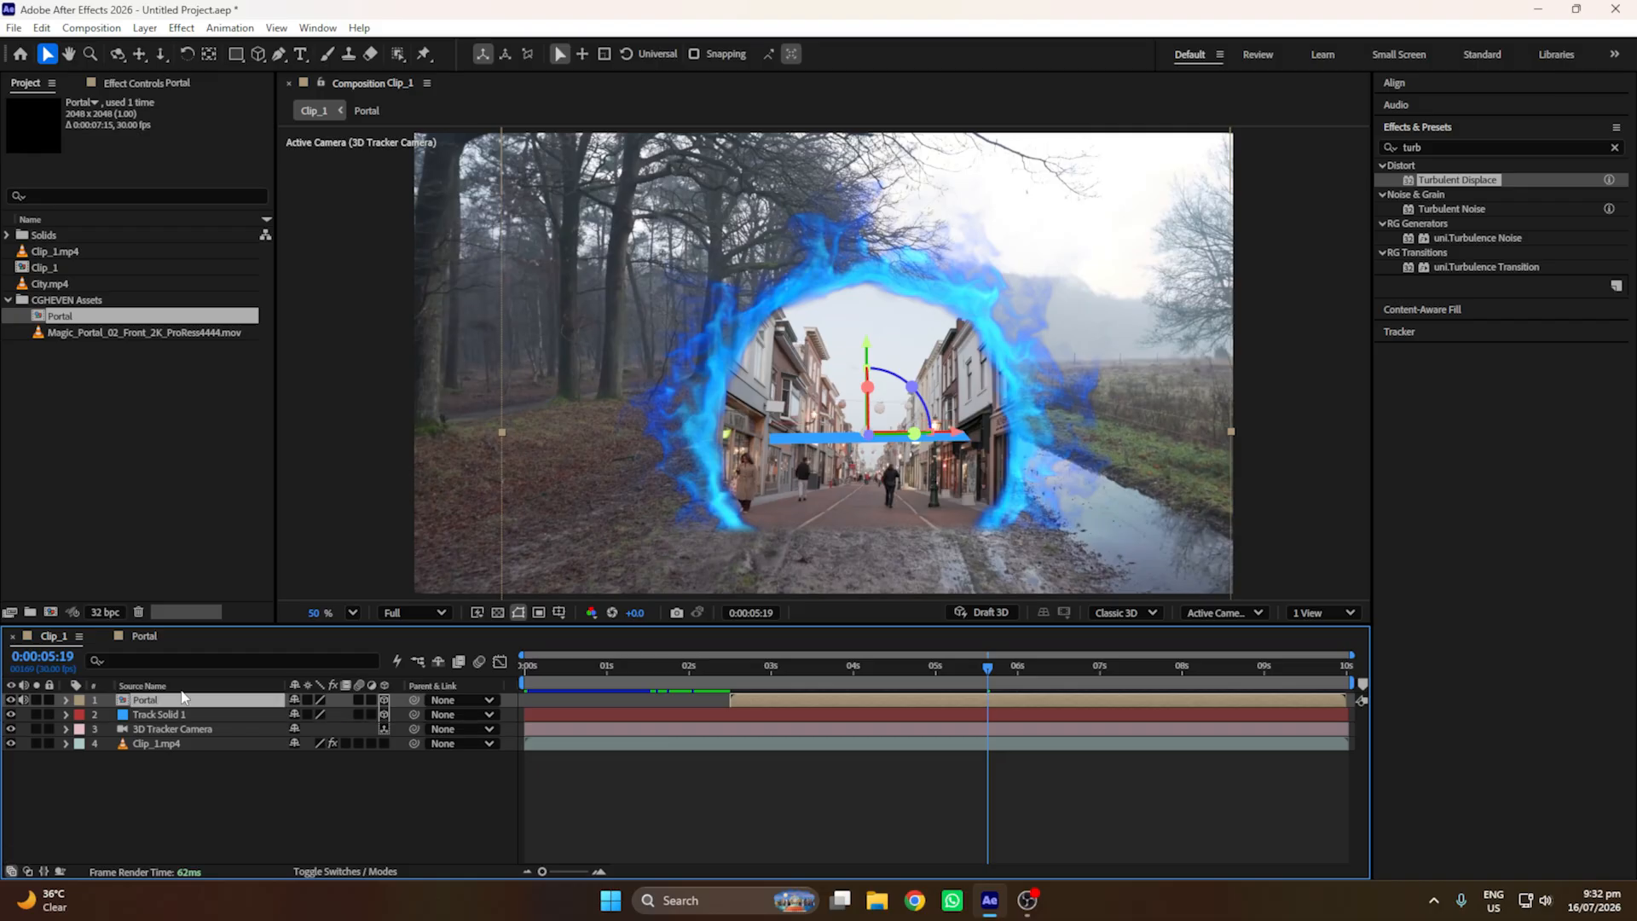
Step: Raise the Portal layer above the track solid, shift it over the road, and scale it down so its base meets the ground
left_click_drag(869, 344, 909, 350)
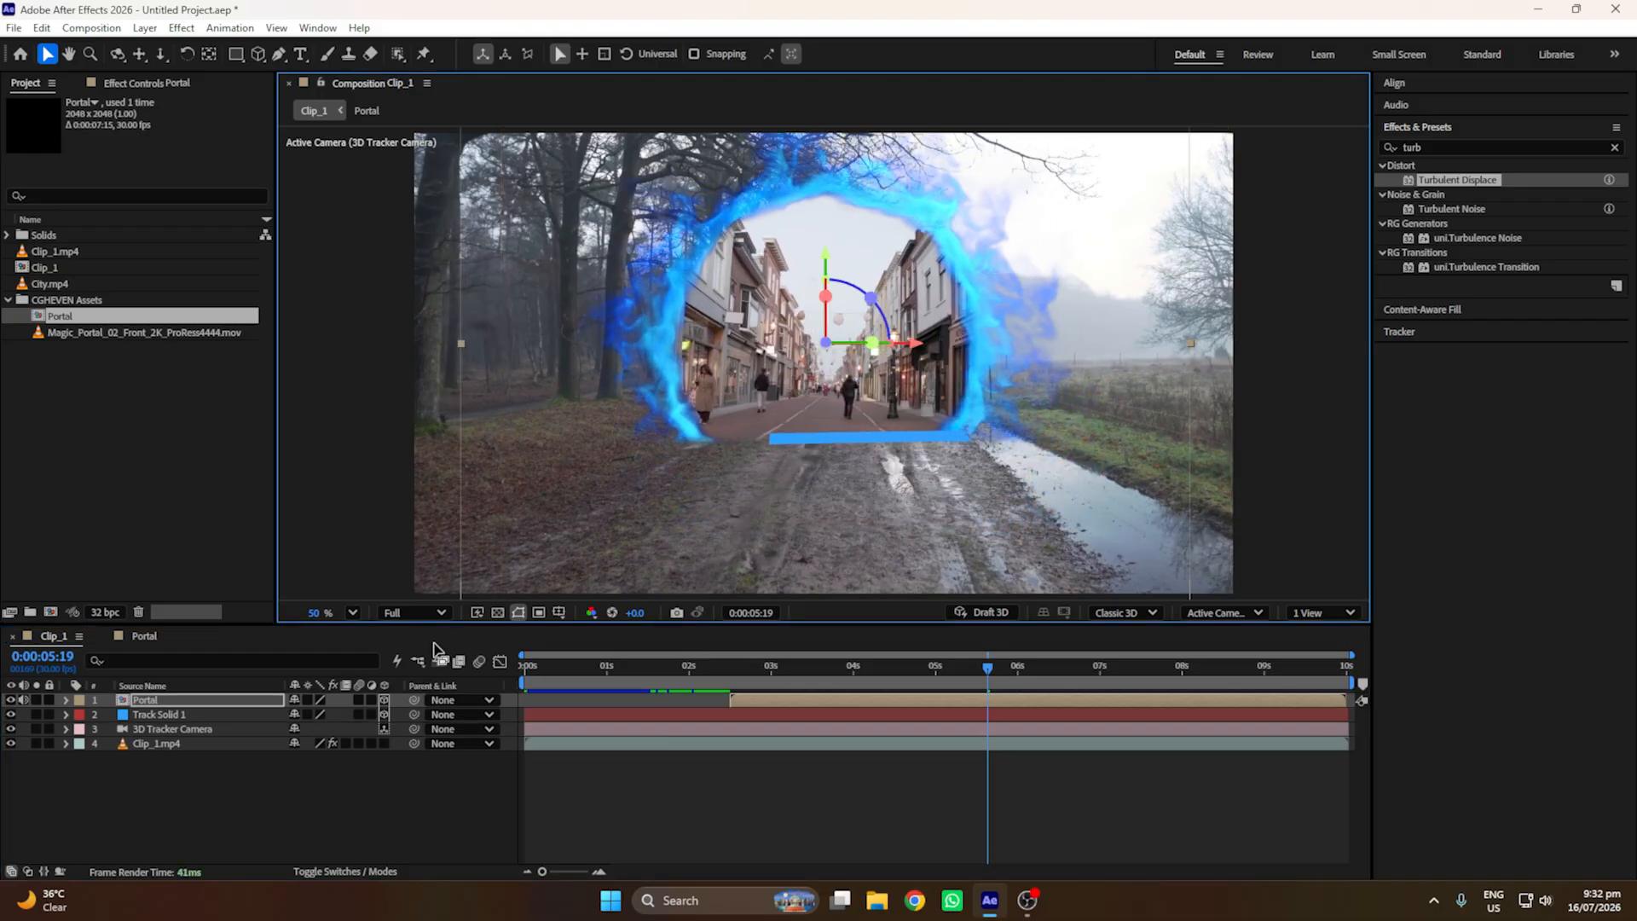
key("s")
left_click_drag(324, 714, 302, 717)
left_click_drag(828, 263, 829, 269)
left_click(68, 700)
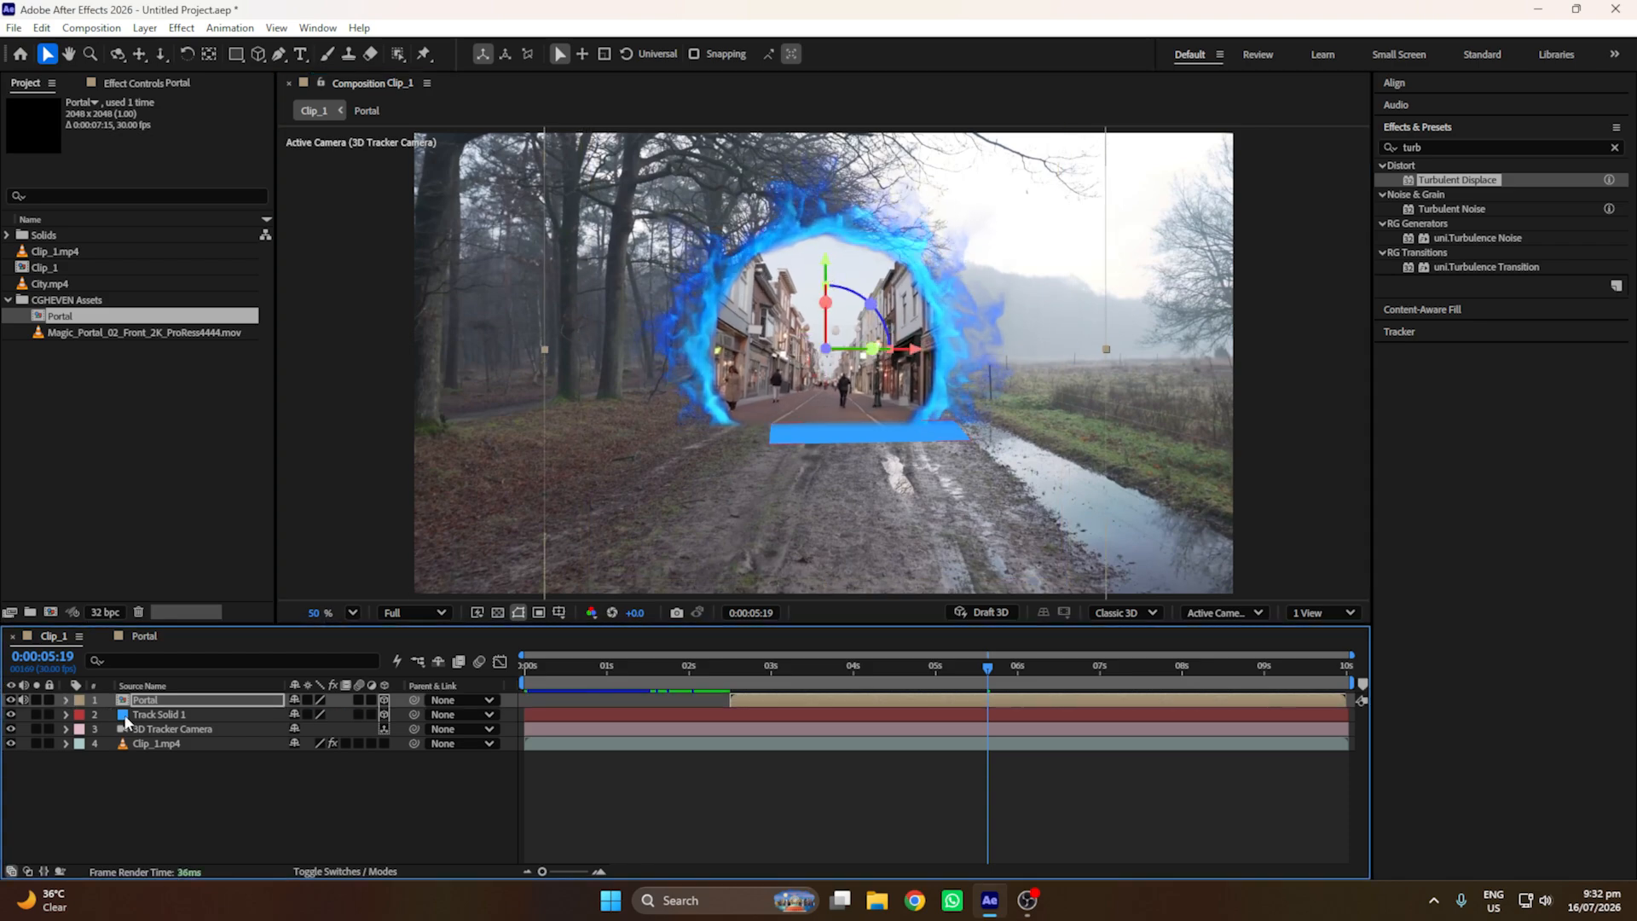
Step: Delete Track Solid 1 and adjust the Portal layer's Position to 971.6, 476.3, 2902.1
left_click(148, 716)
key("Delete")
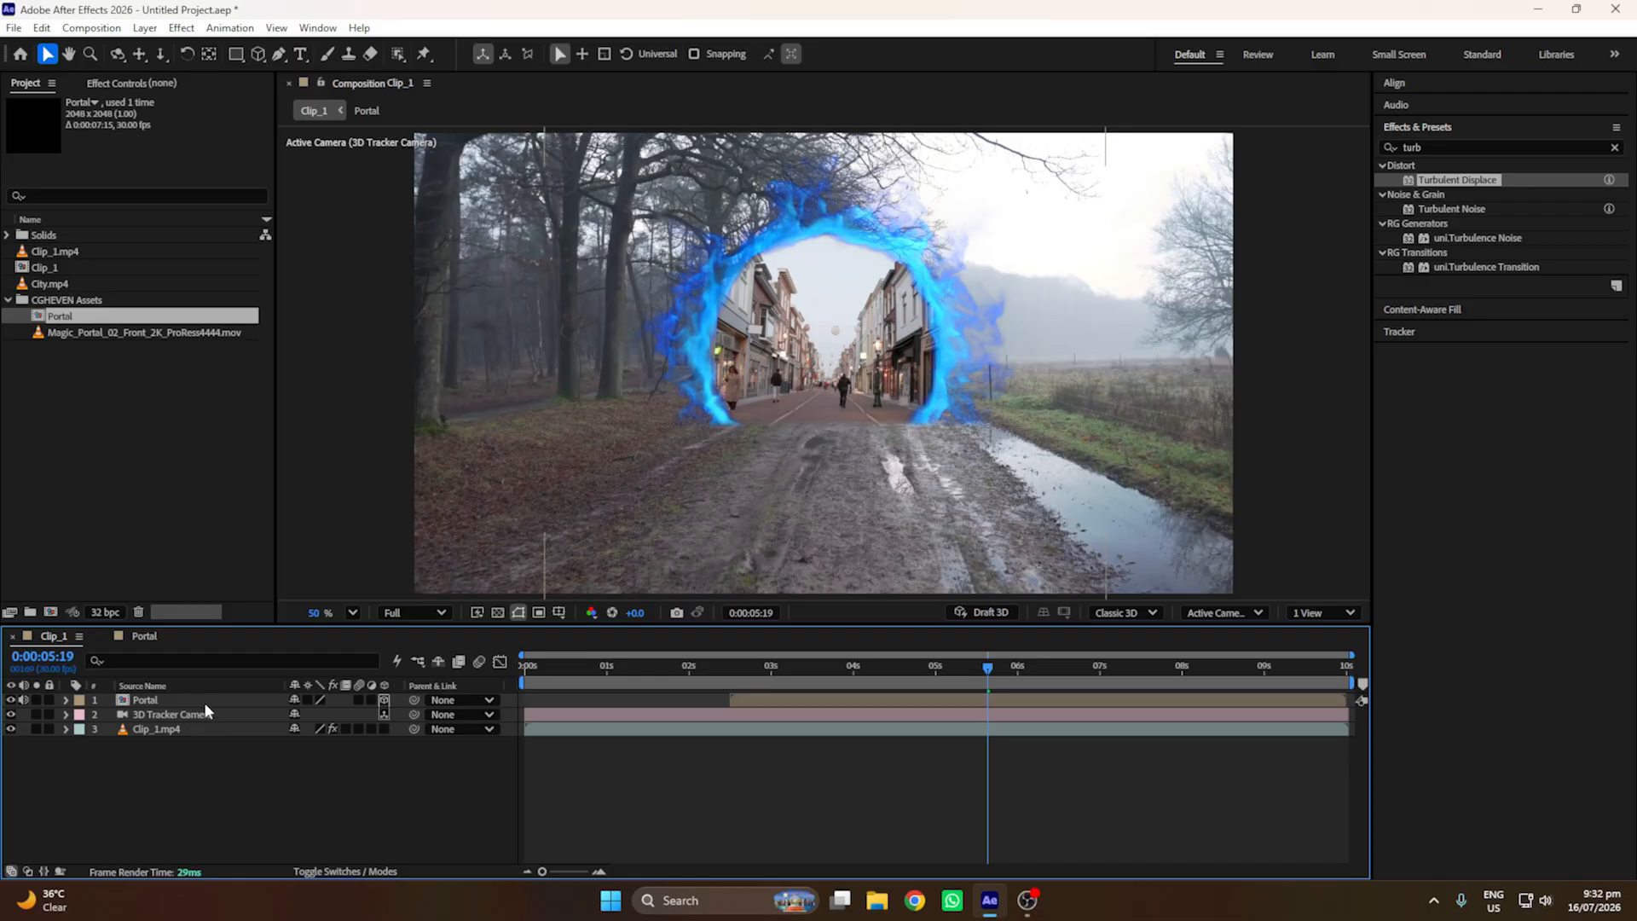
left_click(205, 705)
left_click_drag(911, 360, 902, 359)
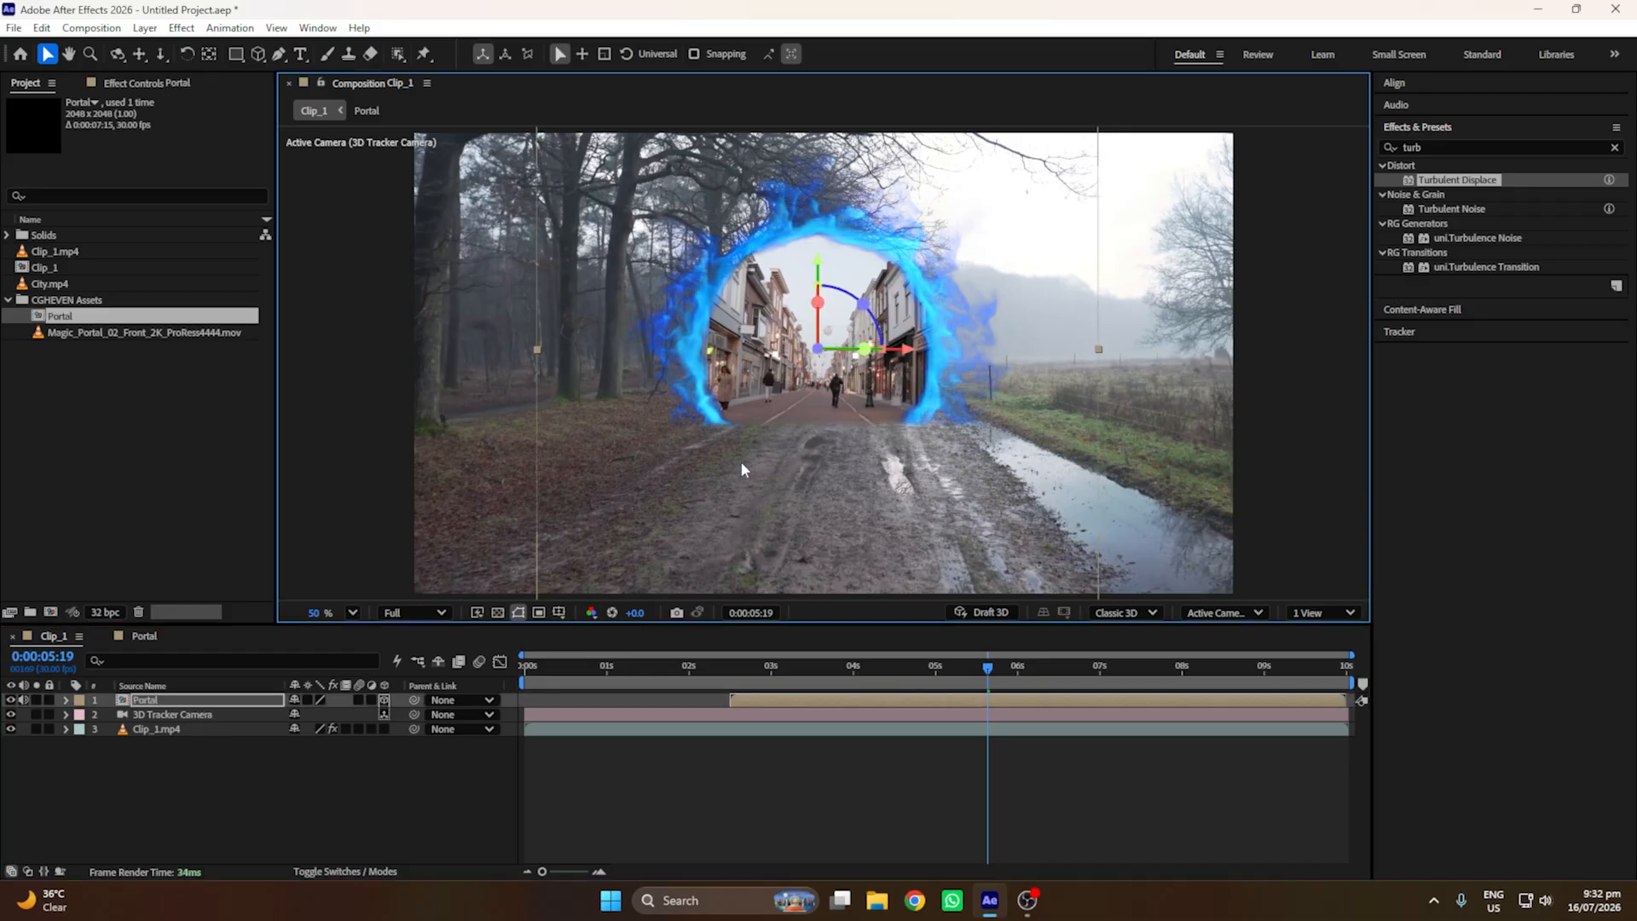
left_click(185, 704)
key("p")
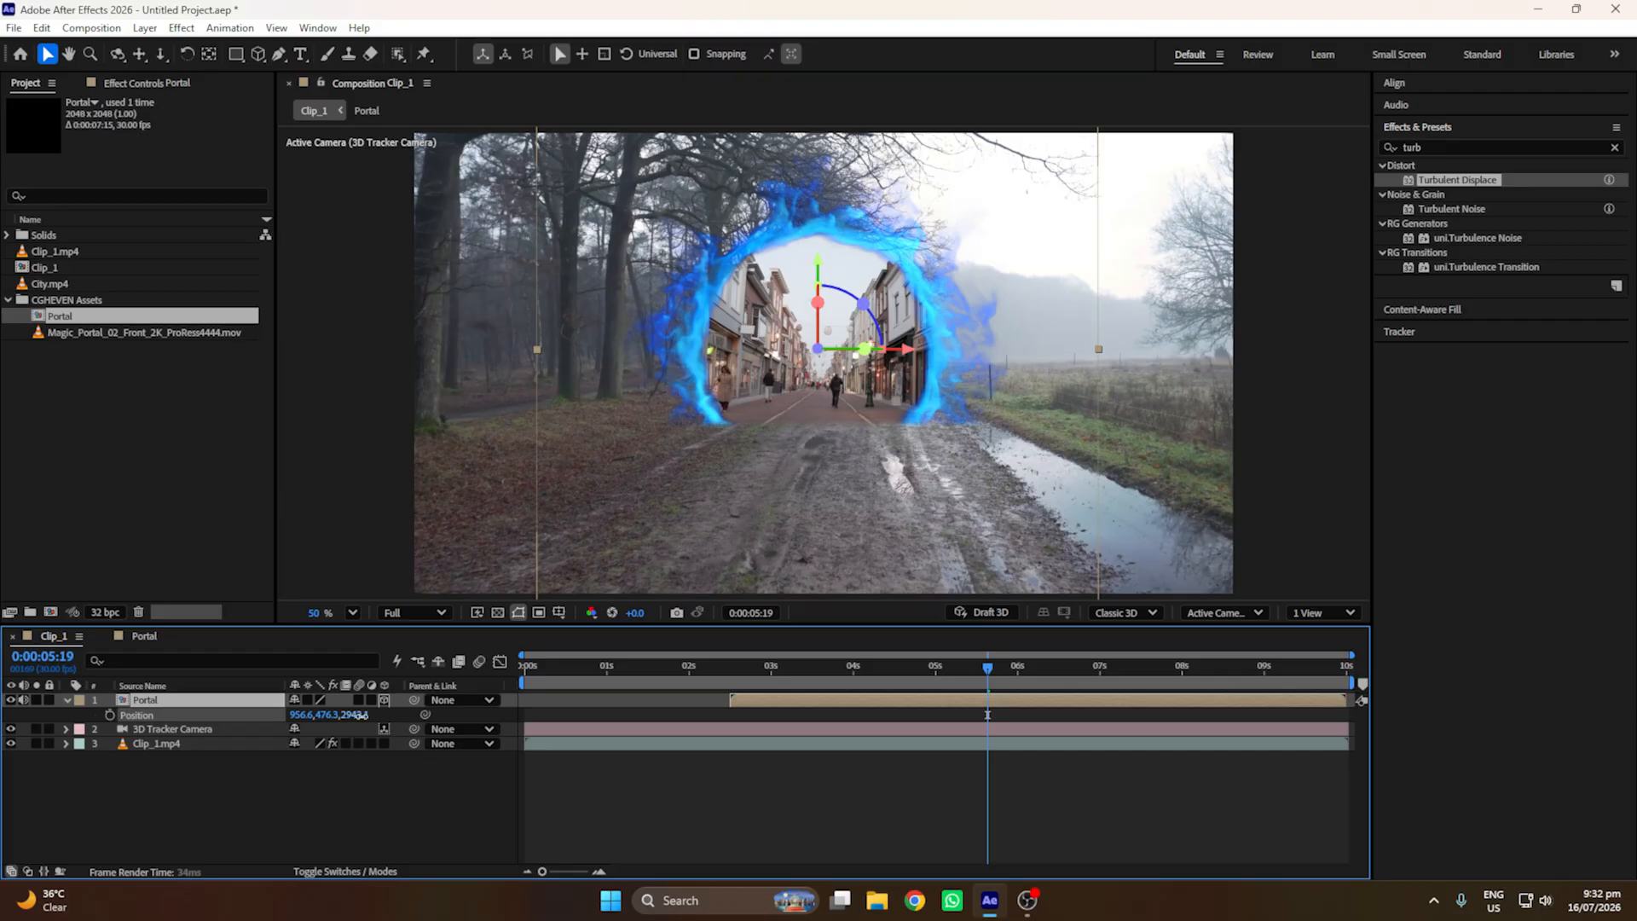
left_click_drag(323, 714, 662, 714)
Step: Preview the portal opening in the forest scene from 0:00:02:14
left_click(727, 666)
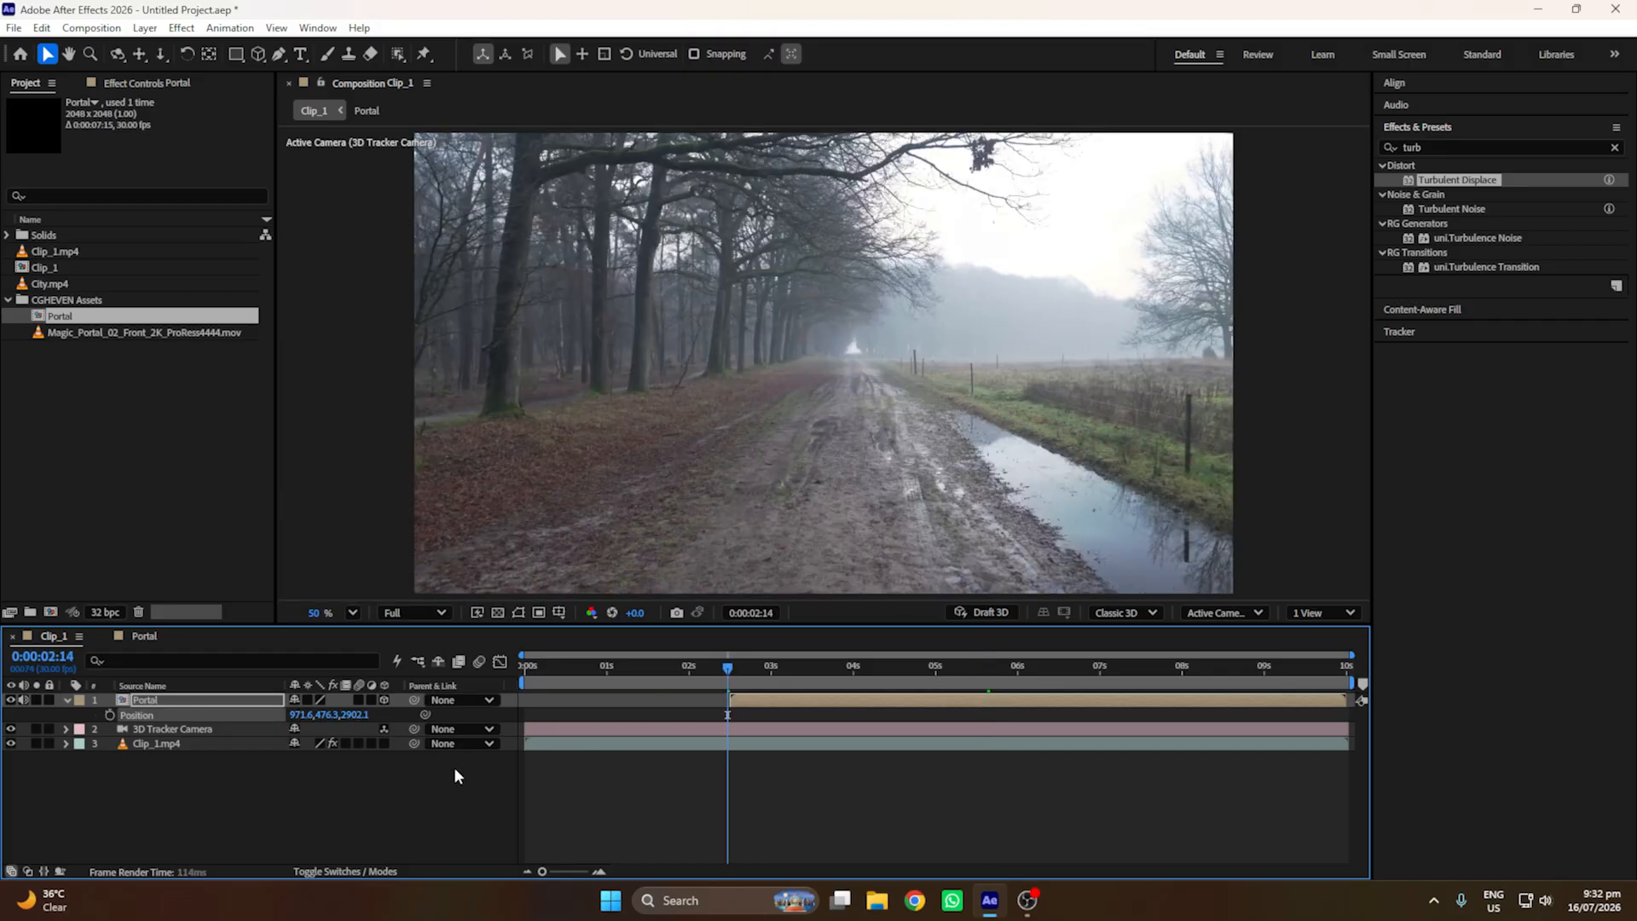
key("space")
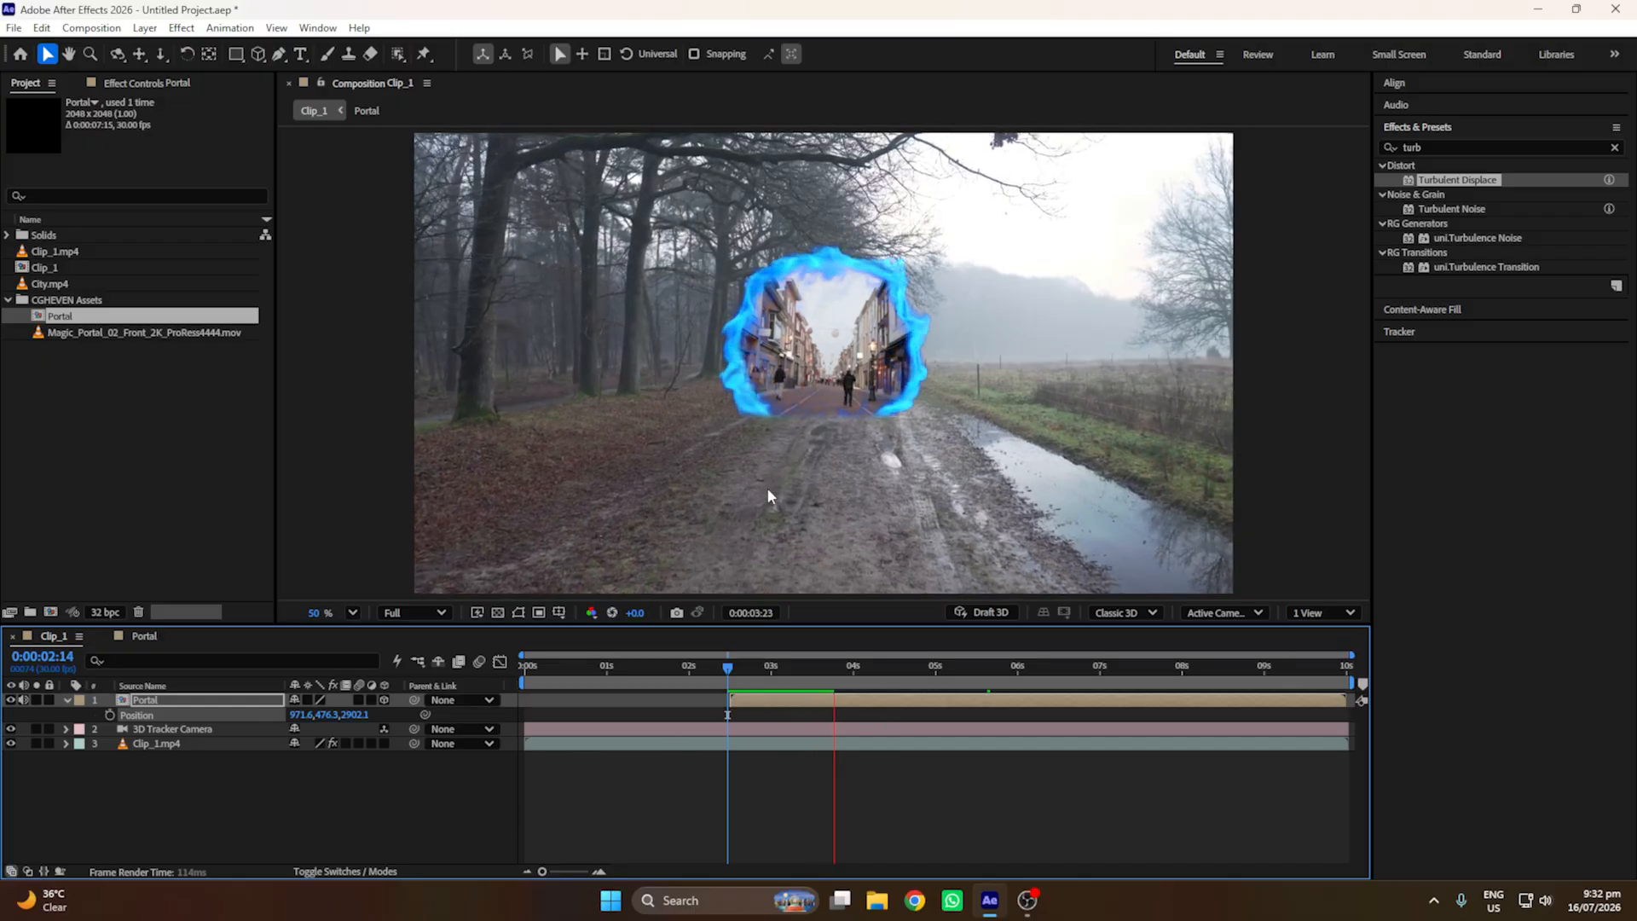
key("space")
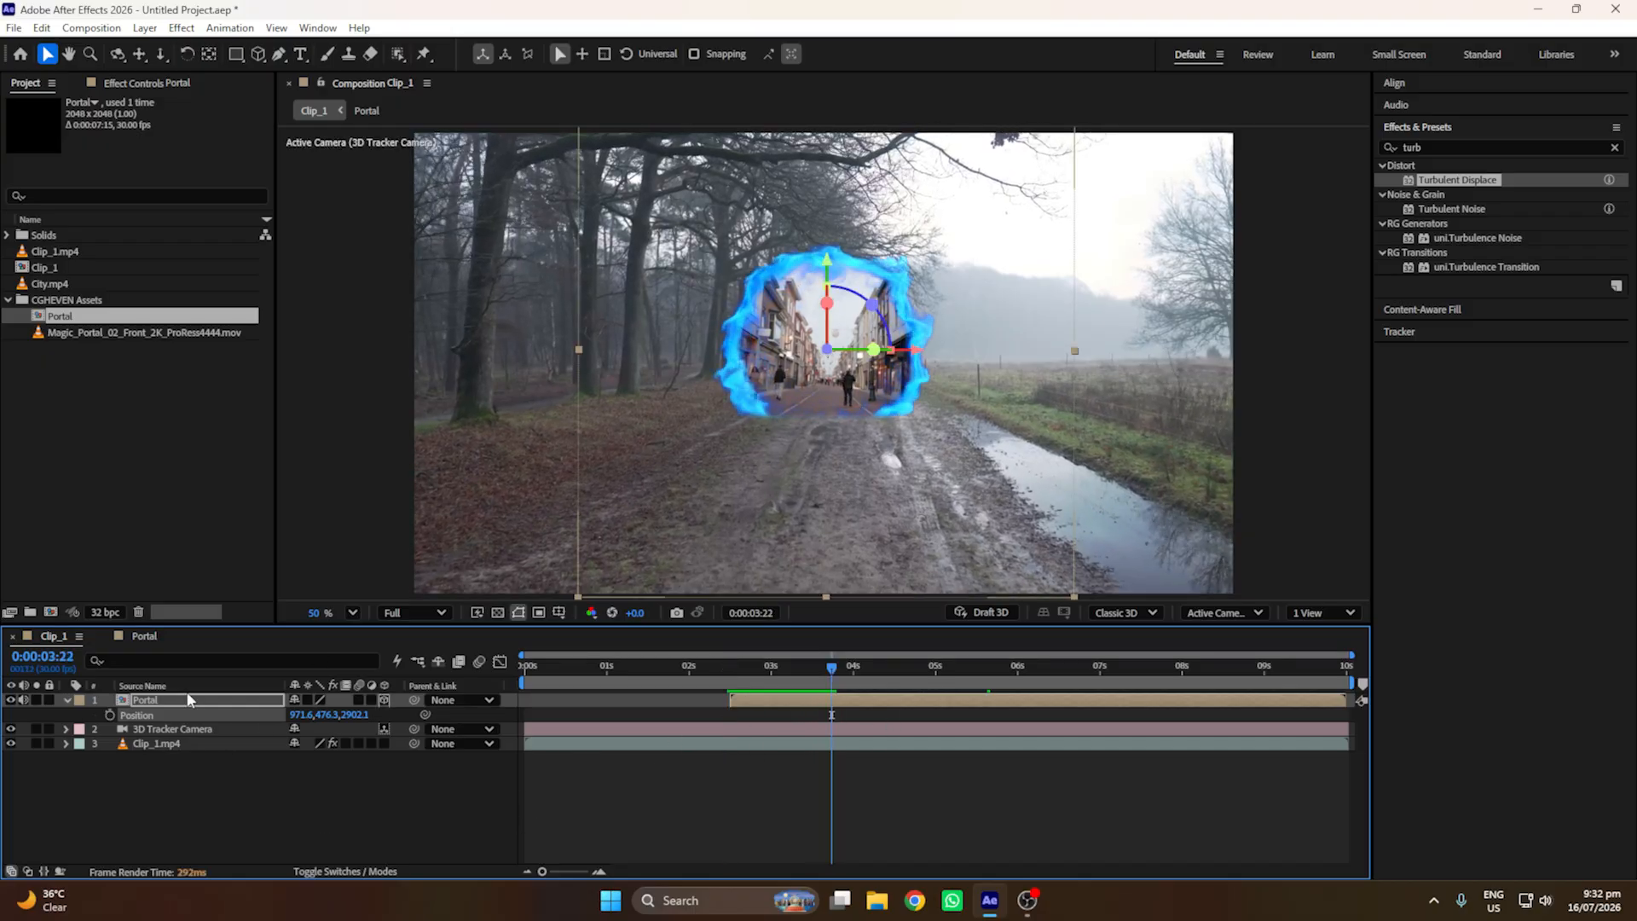
Step: Duplicate the Portal composition in the project and rename the copy golw
left_click(172, 701)
left_click(64, 700)
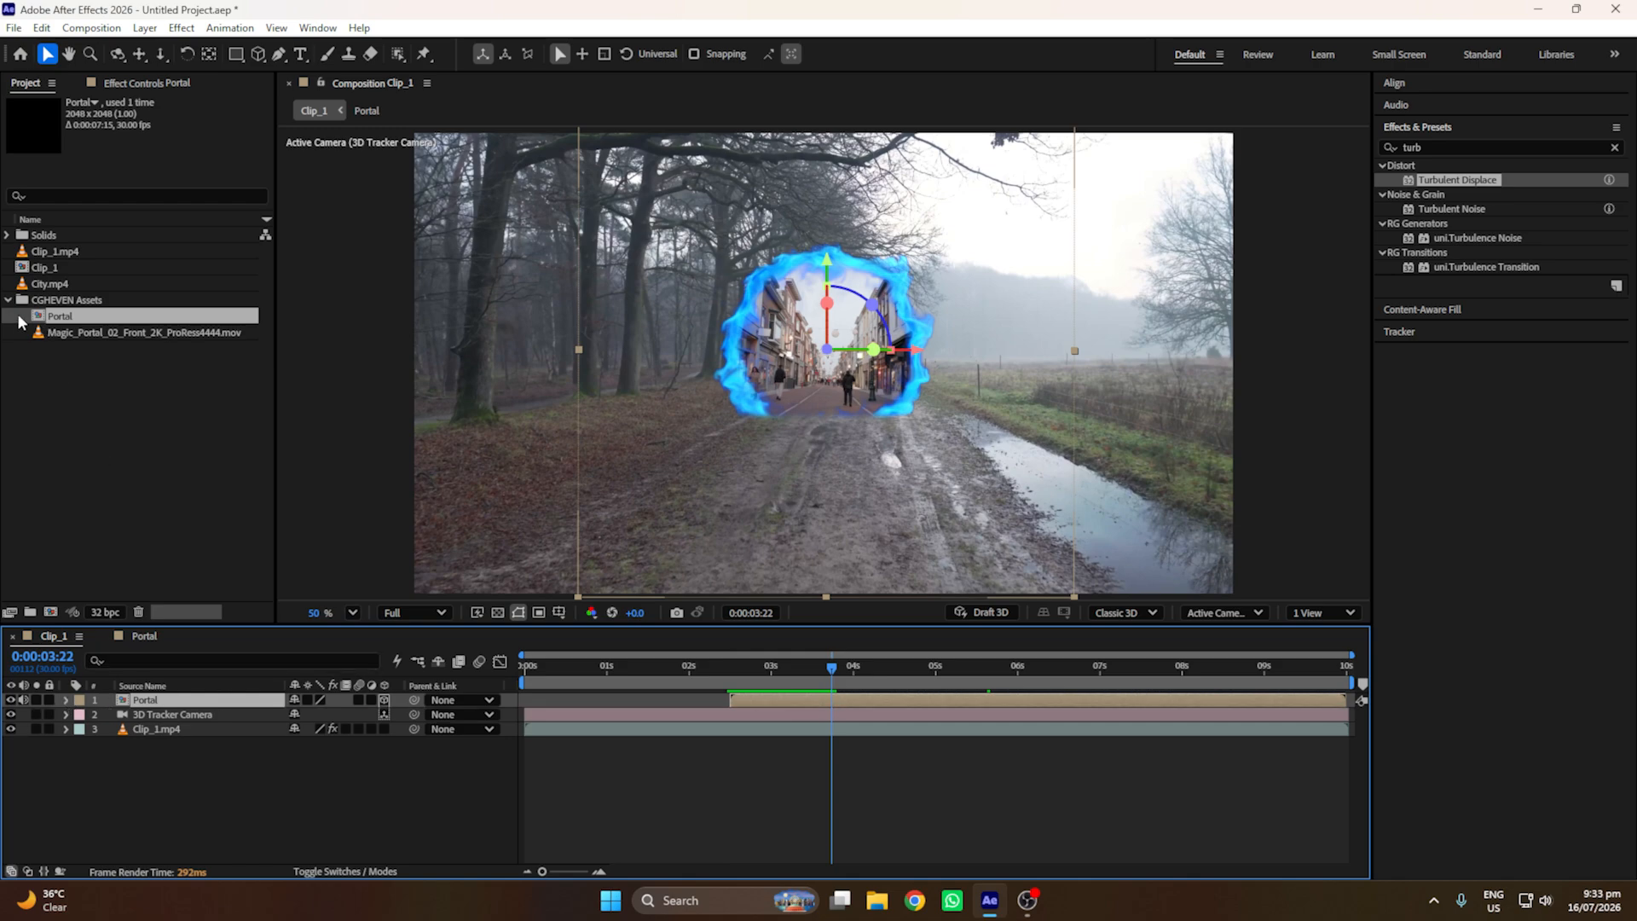
left_click(69, 321)
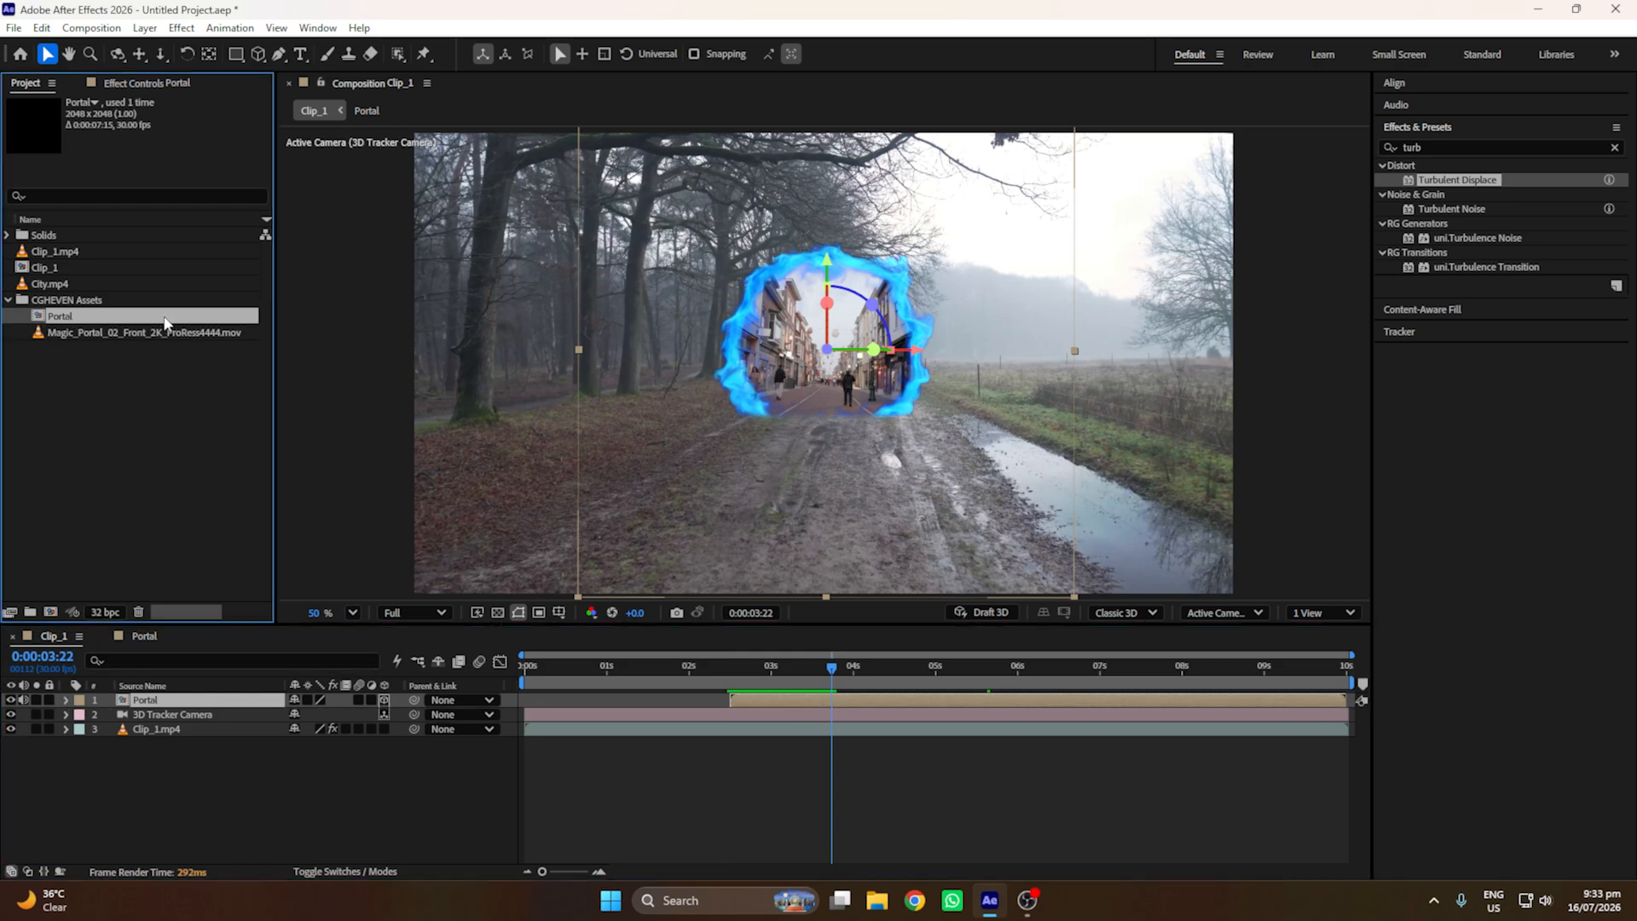
key("ctrl+d")
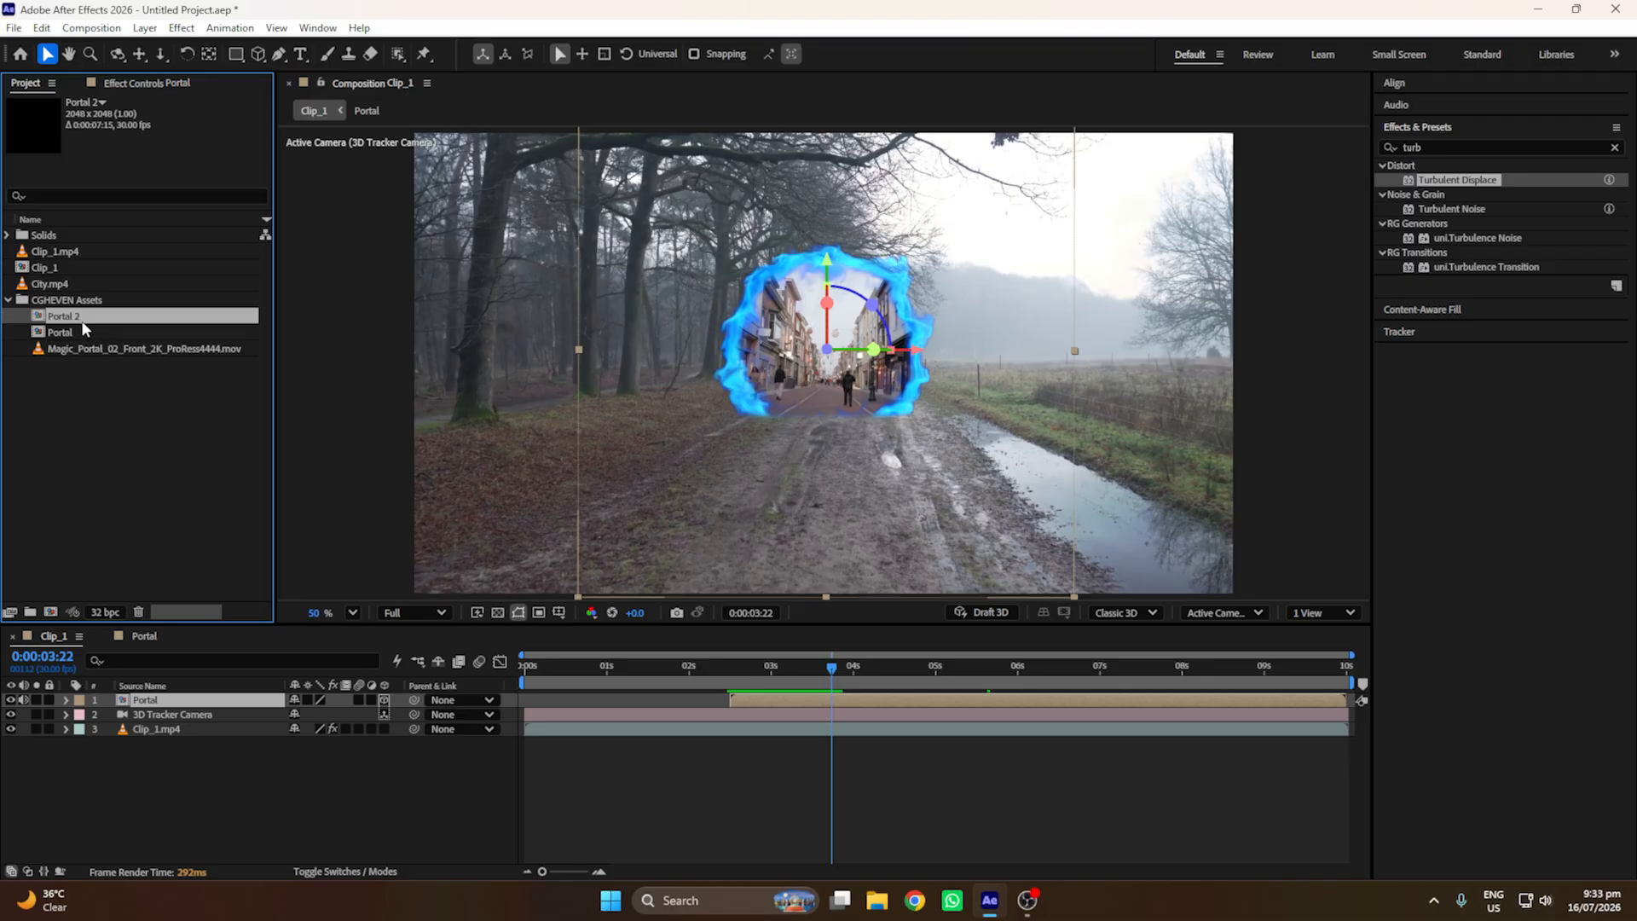
right_click(81, 325)
left_click(94, 629)
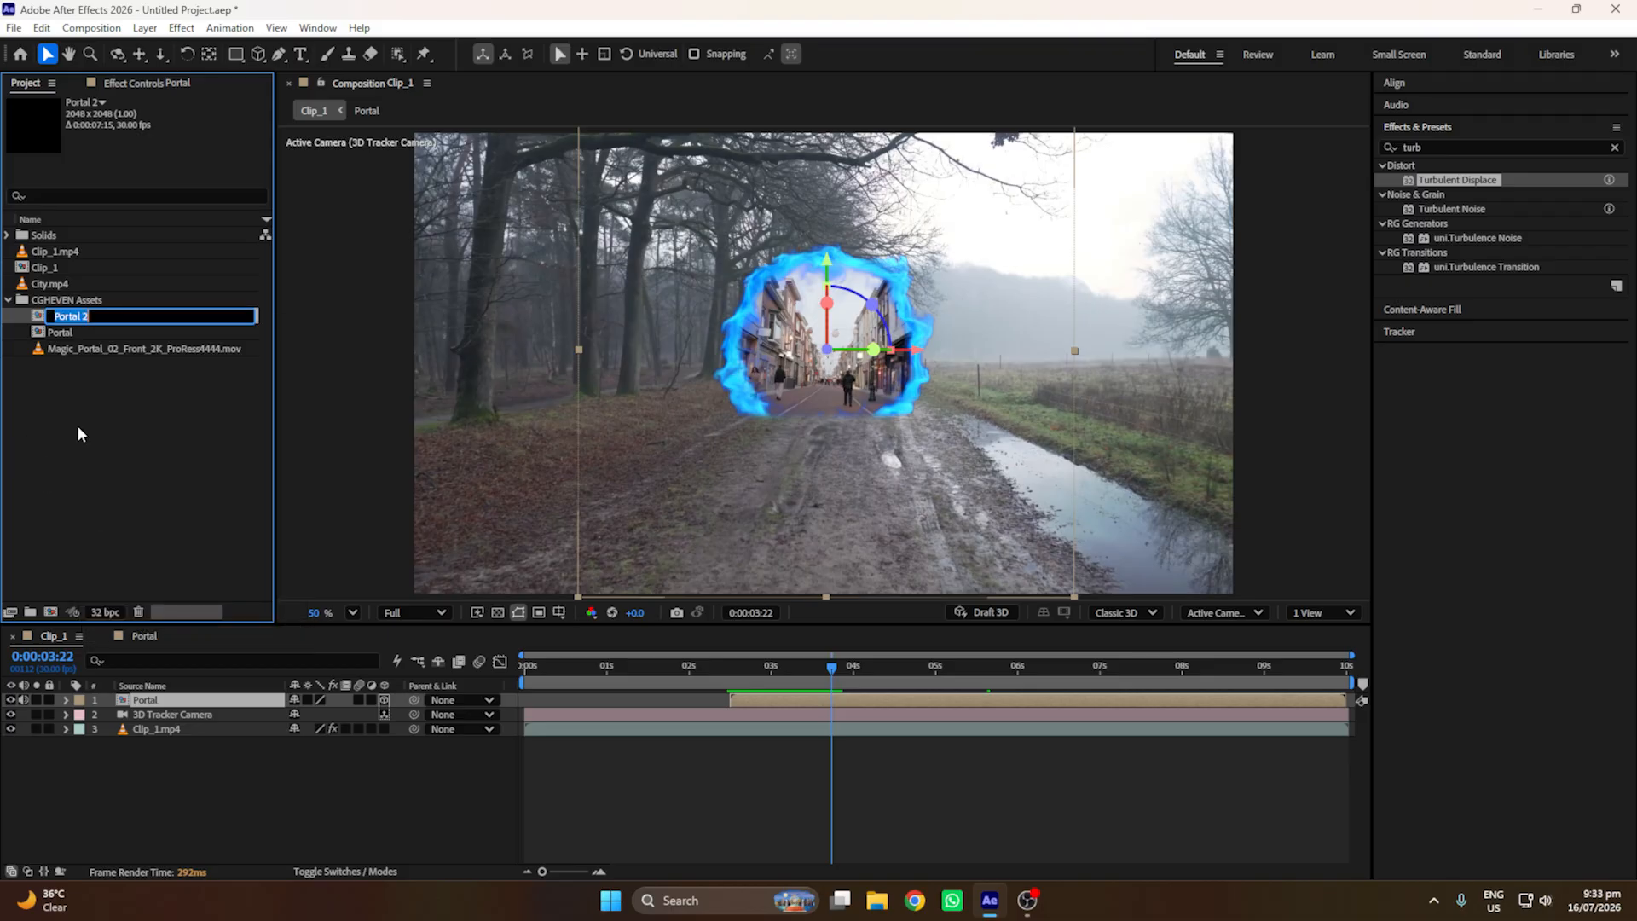
type("golw")
left_click(62, 419)
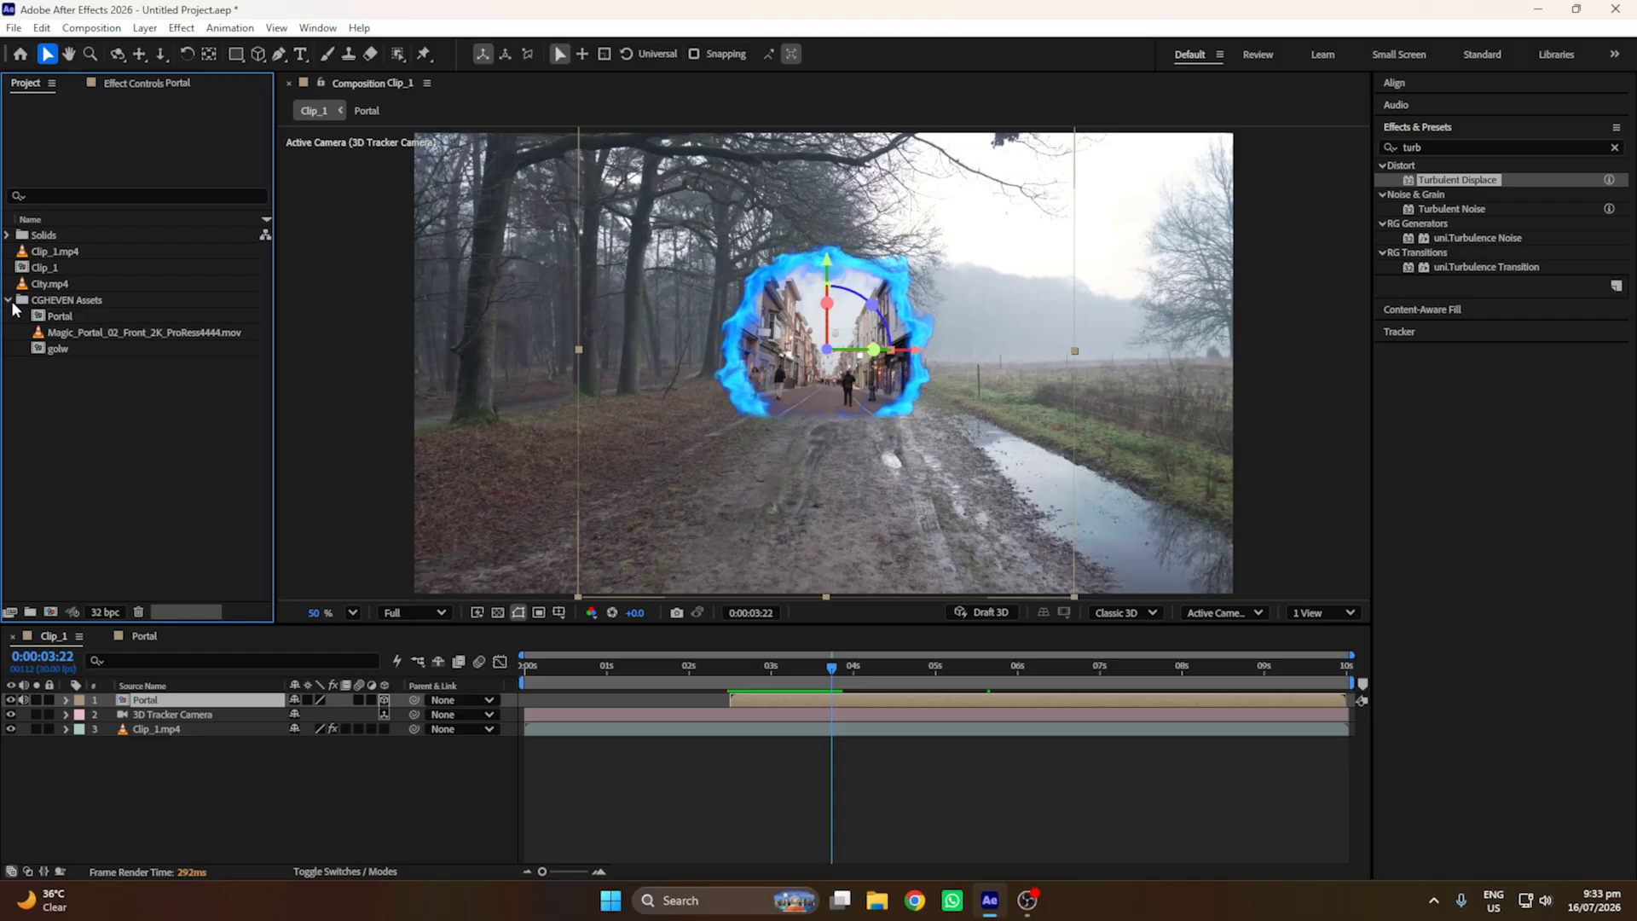
left_click_drag(53, 356, 119, 701)
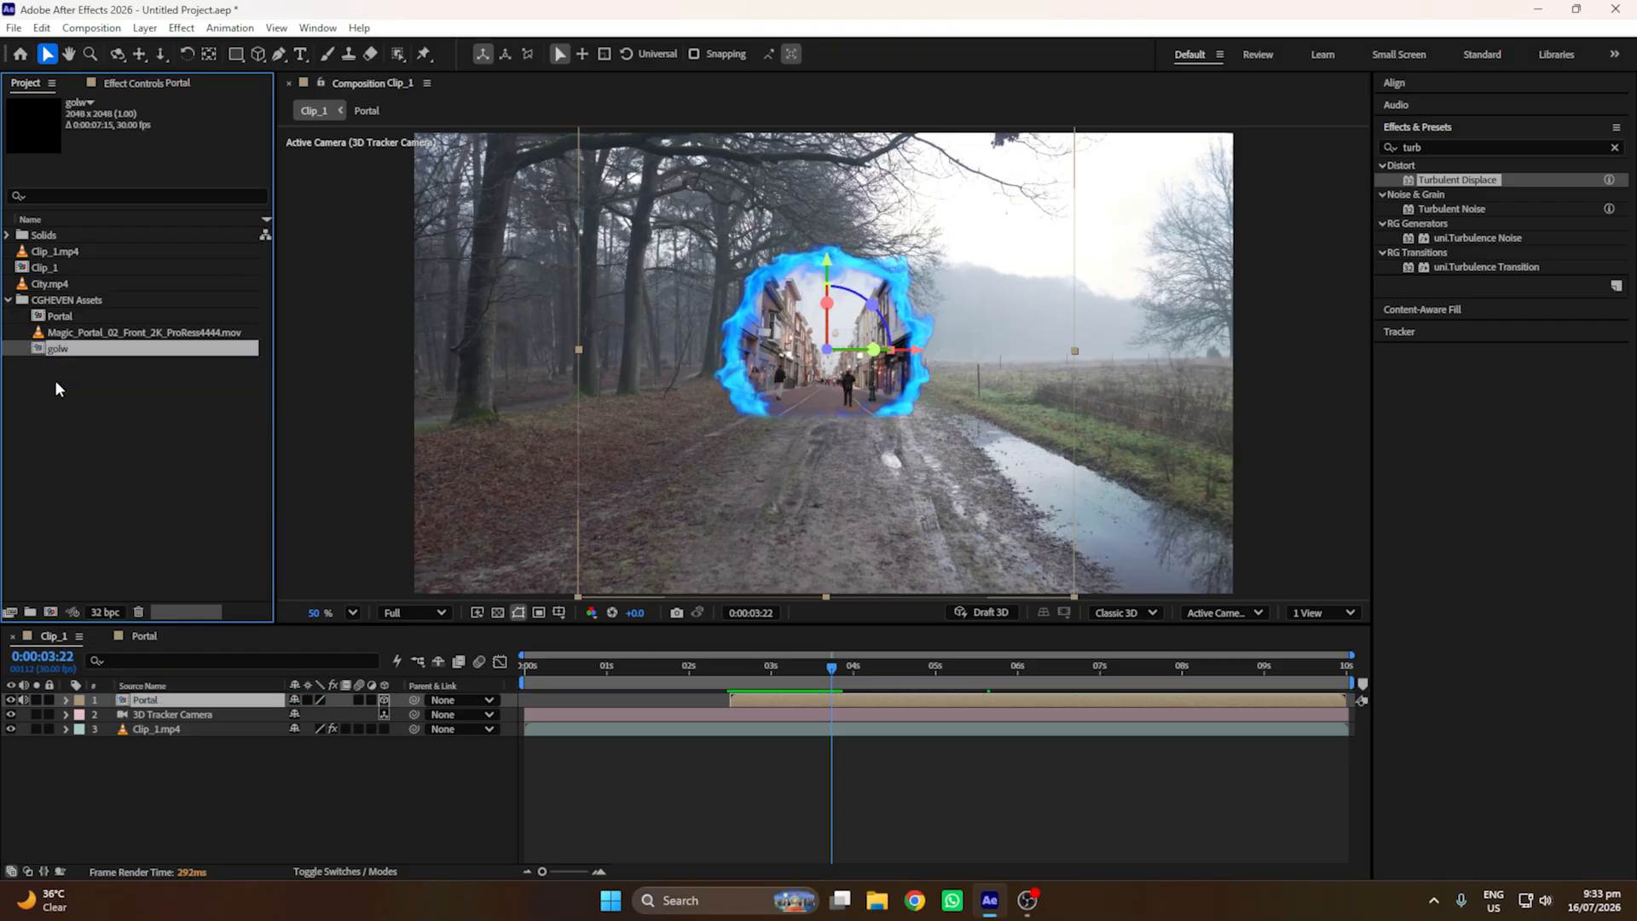
key("ctrl+d")
key("ctrl+z")
Step: Duplicate the Portal layer in Clip_1 and replace the upper copy's source with the golw composition
left_click(167, 706)
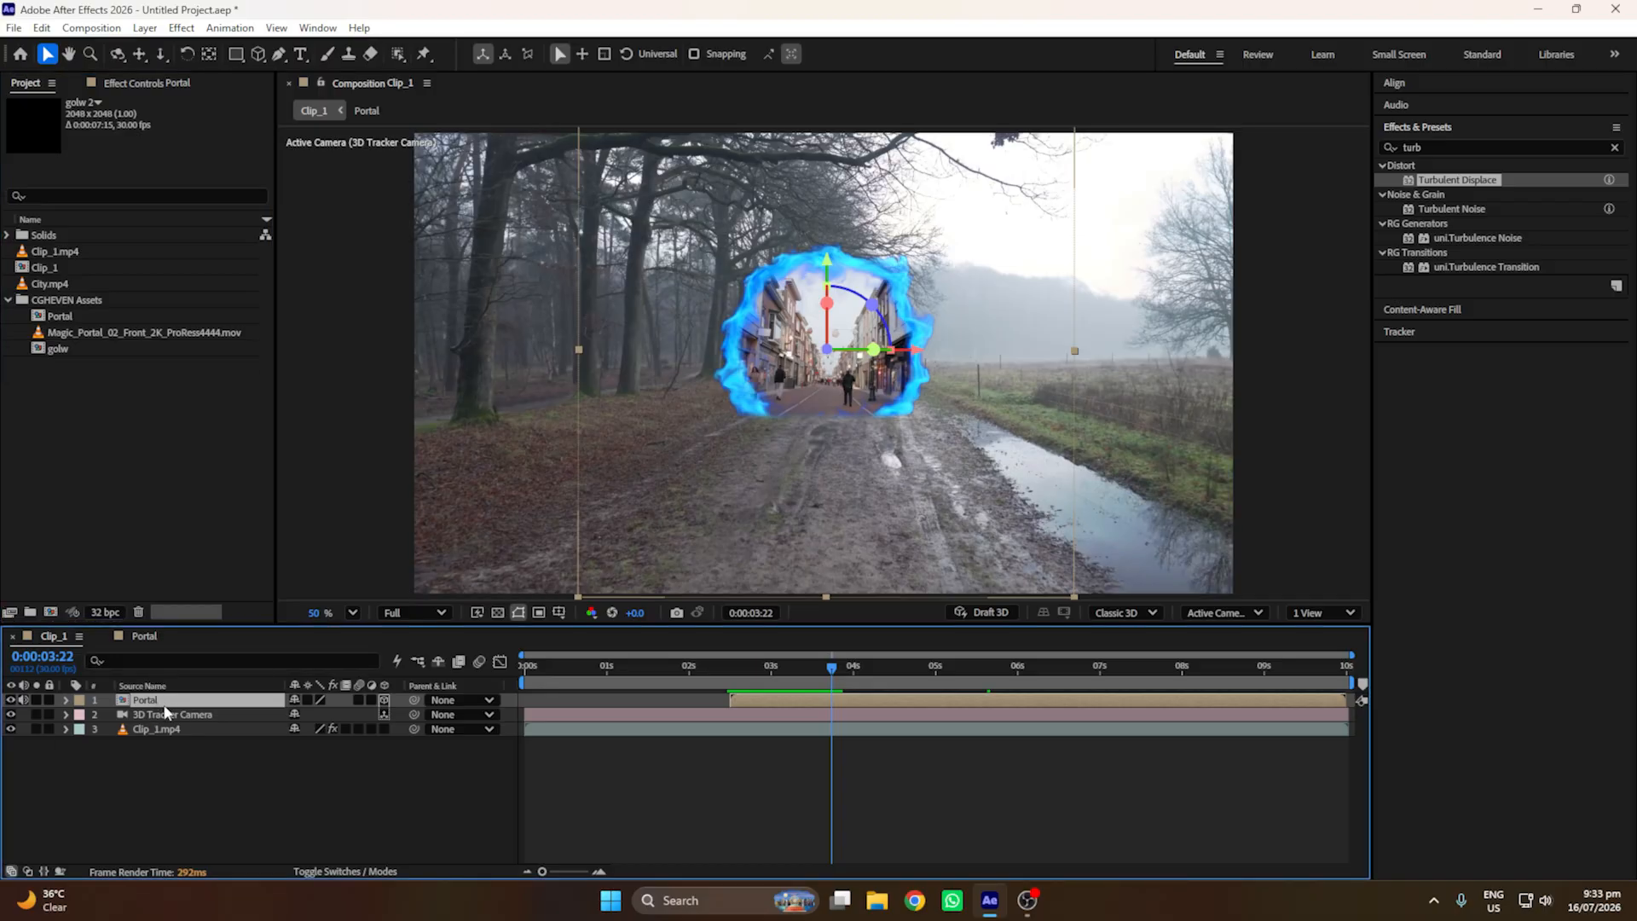
key("ctrl+d")
left_click_drag(58, 348, 121, 704)
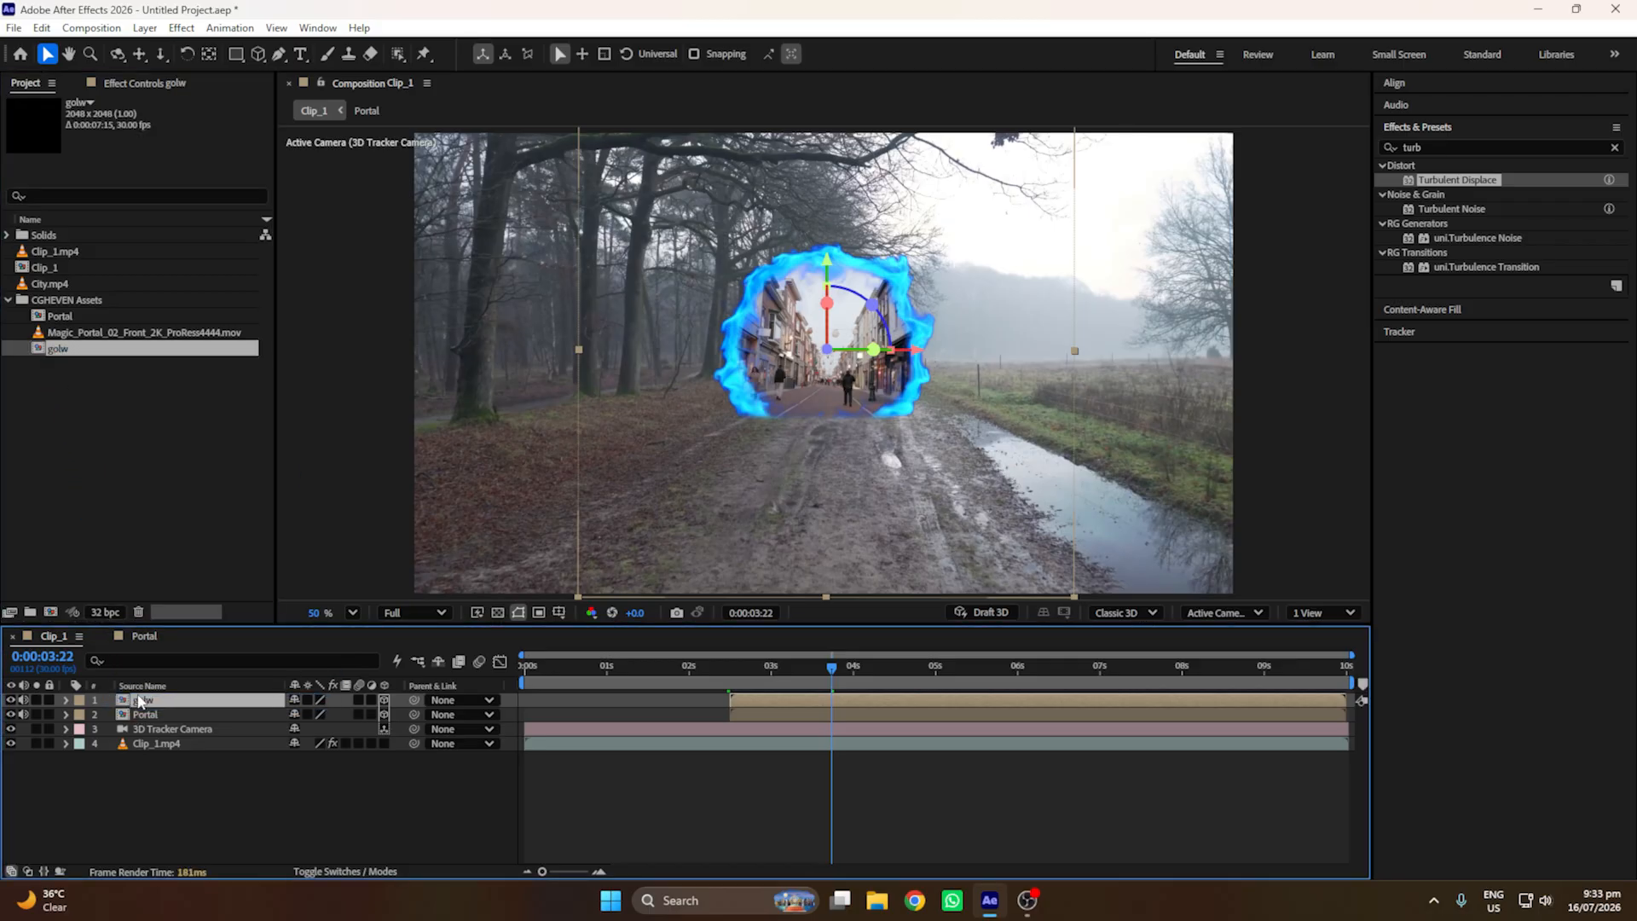
Step: Open the golw composition and create a 2048 x 2048 px cyan solid, sampling its color from the portal's blue rim
double_click(141, 701)
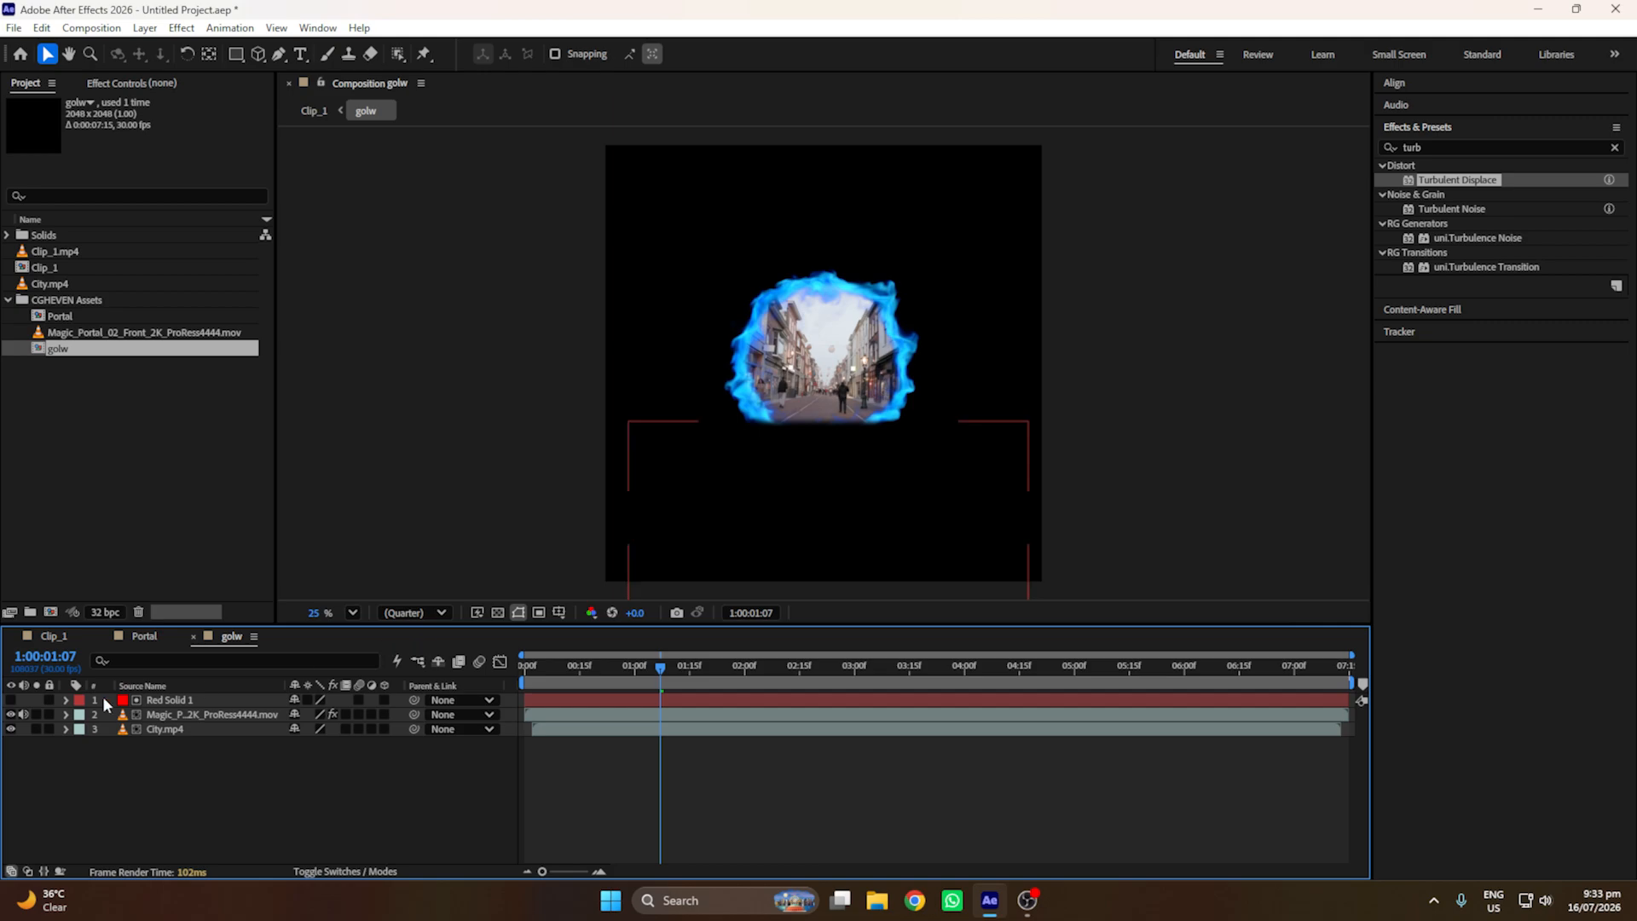
right_click(202, 760)
left_click(168, 731)
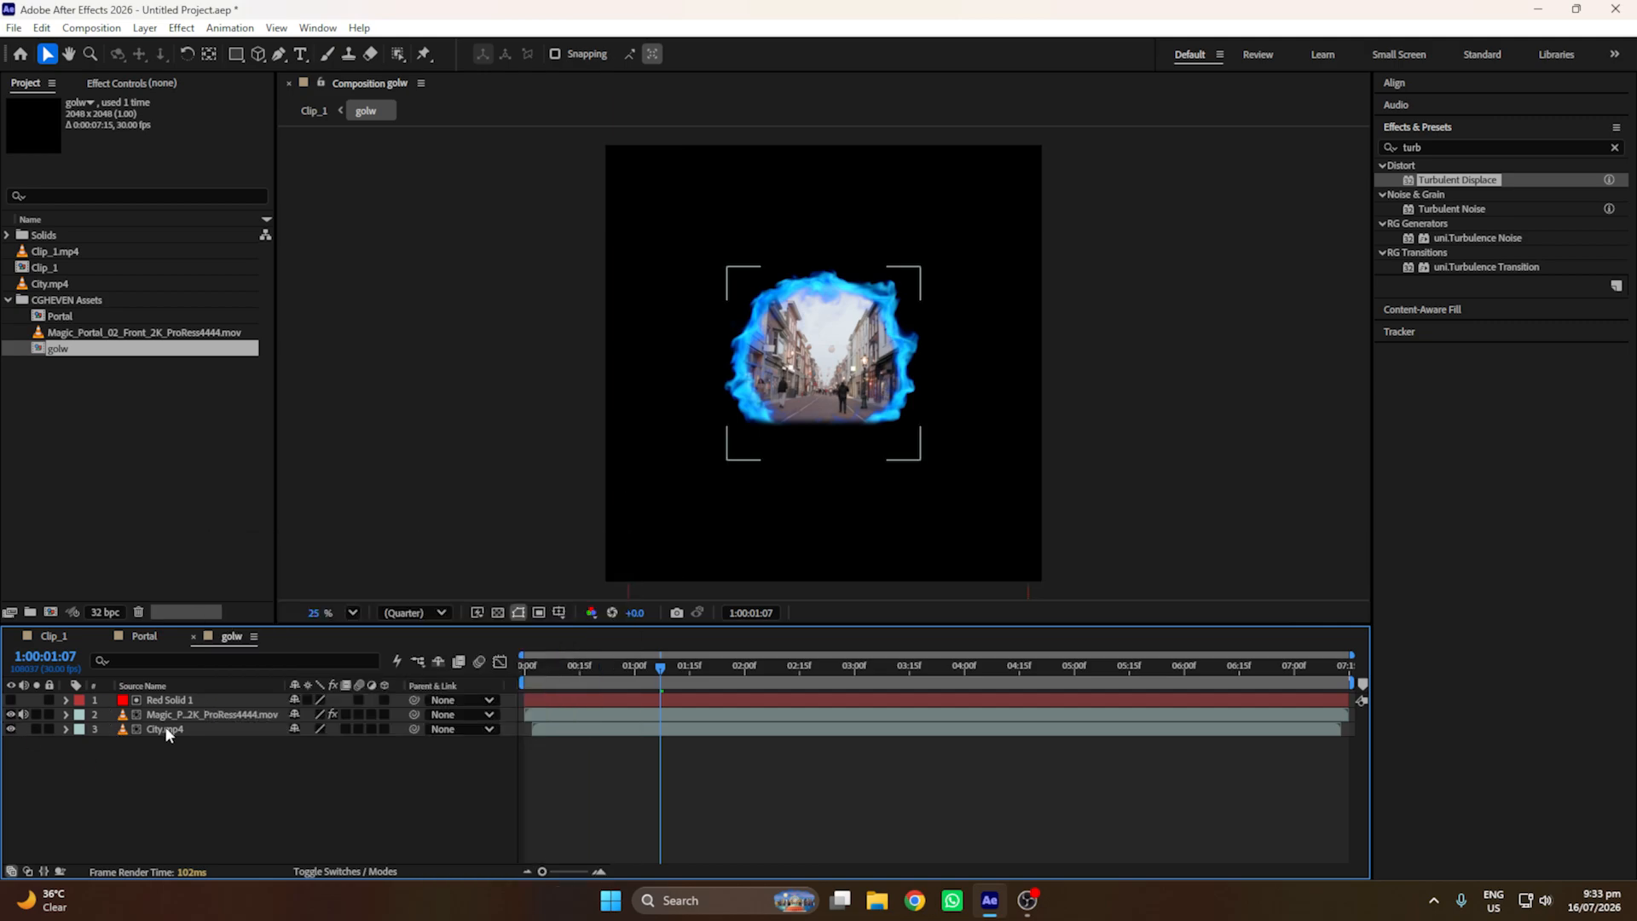
left_click(164, 699)
right_click(174, 769)
mouse_move(213, 557)
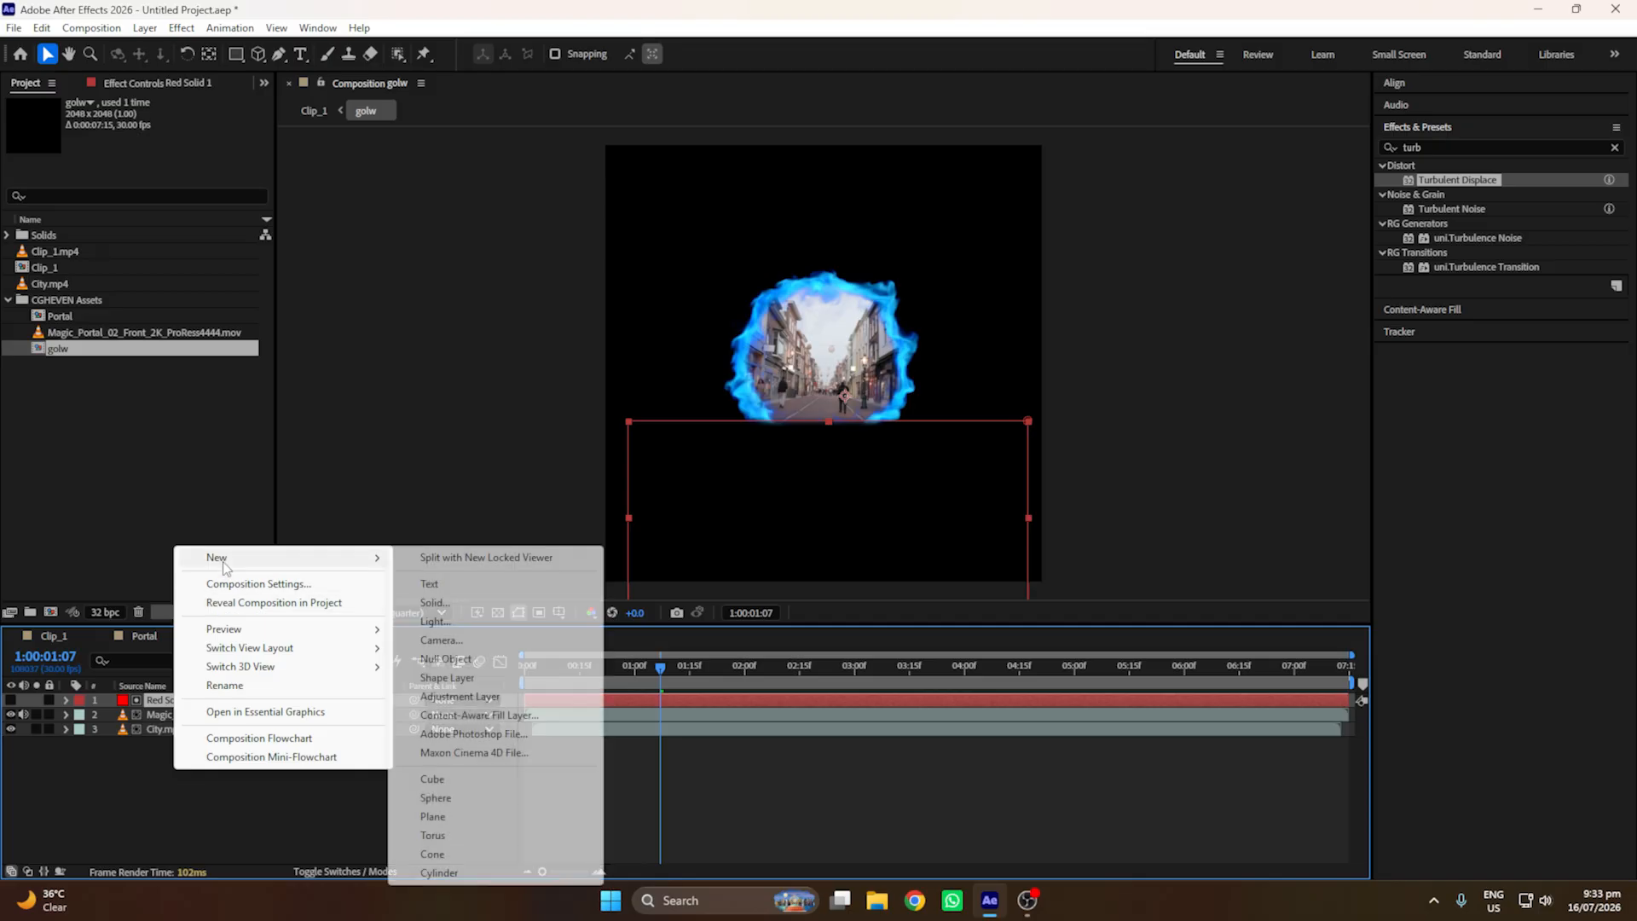
left_click(428, 600)
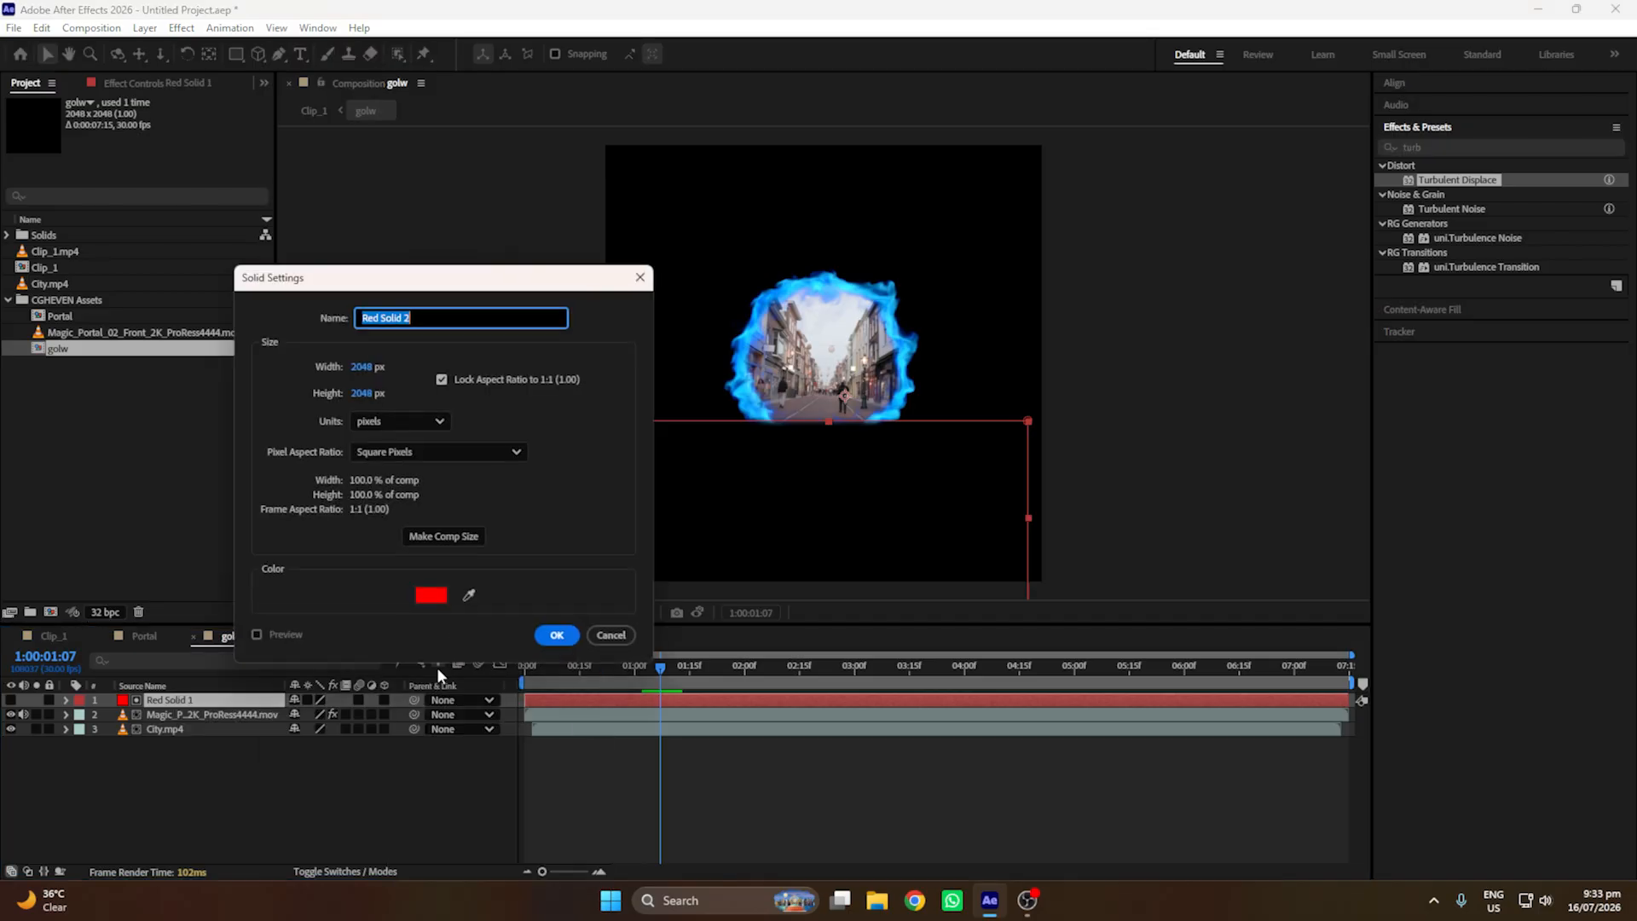
left_click(470, 595)
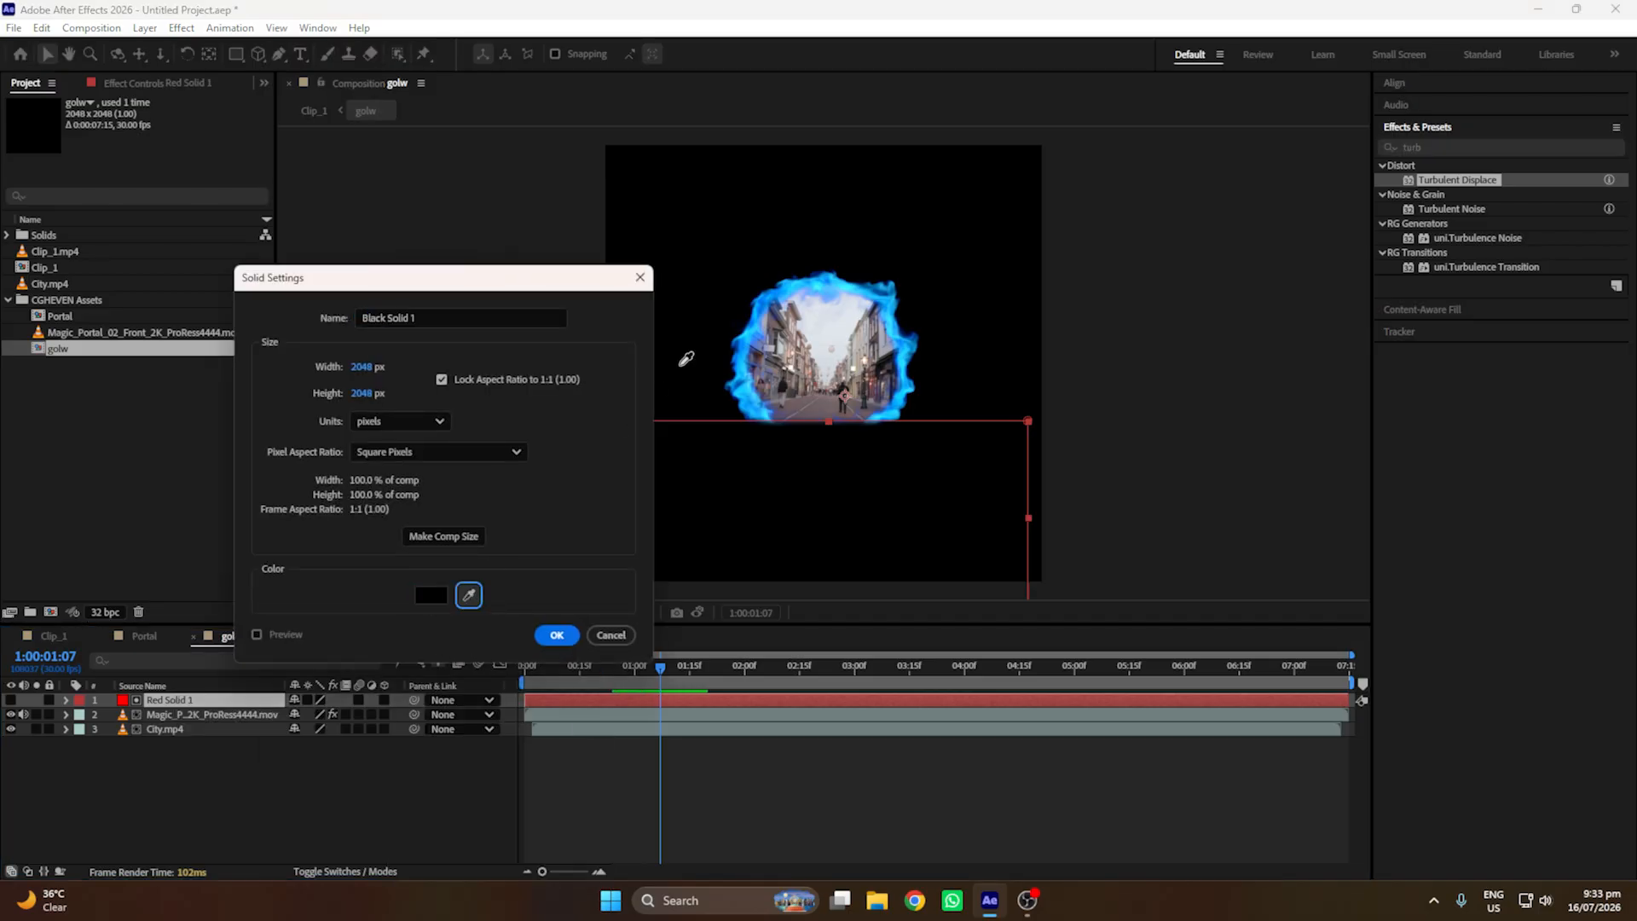
left_click(557, 635)
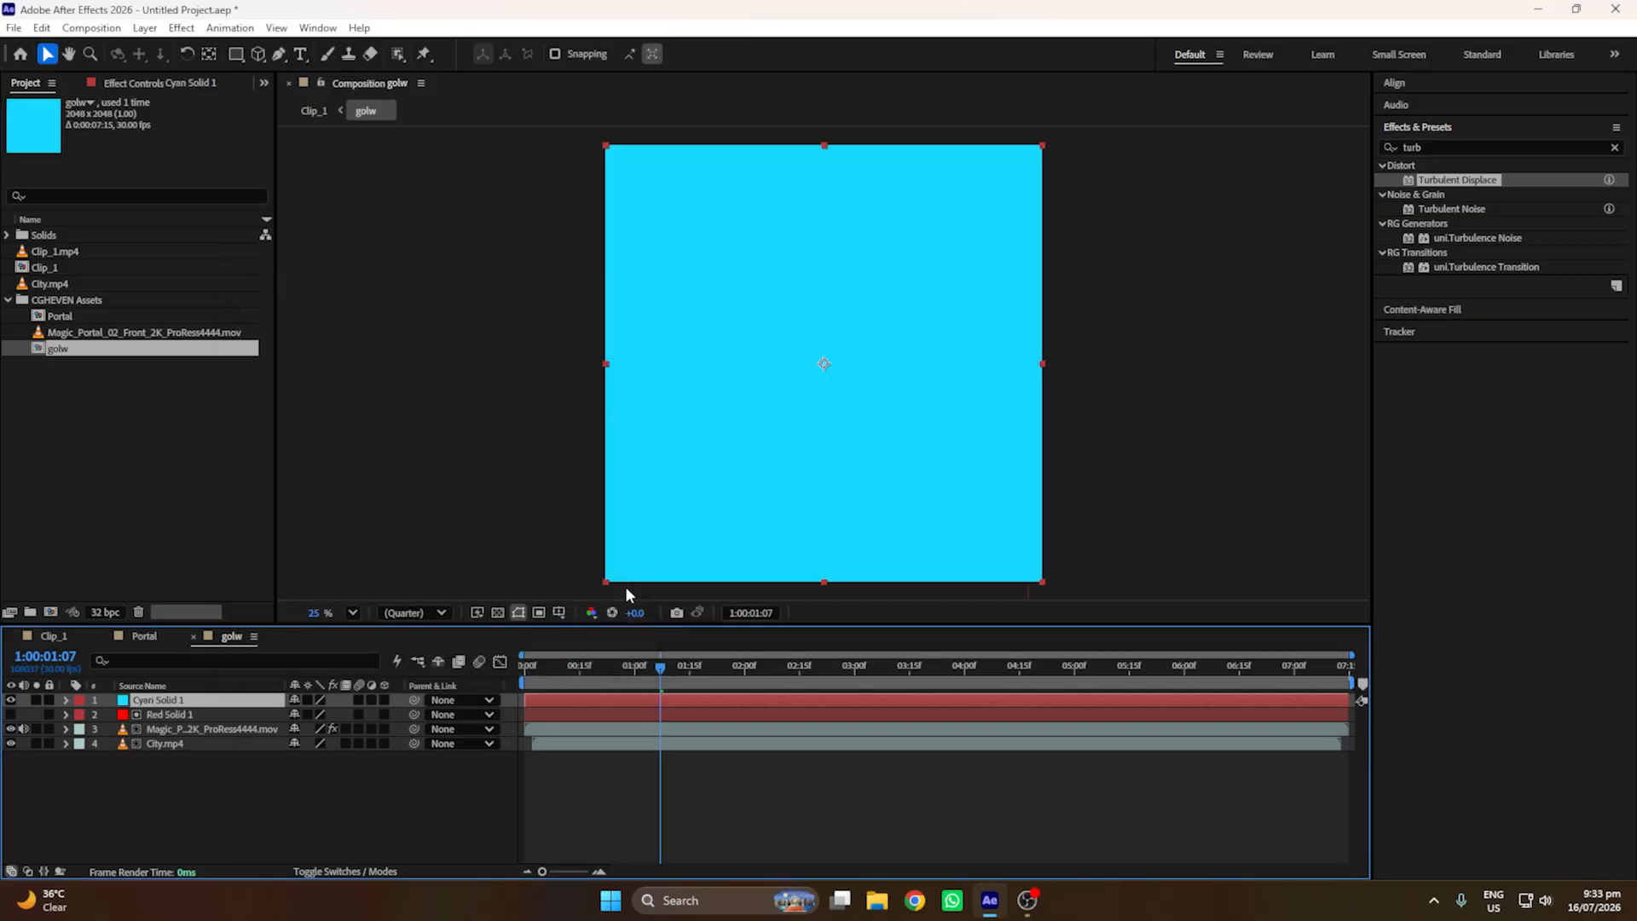
Step: Hide the cyan solid and draw an elliptical mask on it at the portal's lower-left edge
left_click(10, 700)
scroll(645, 488, "up", 4)
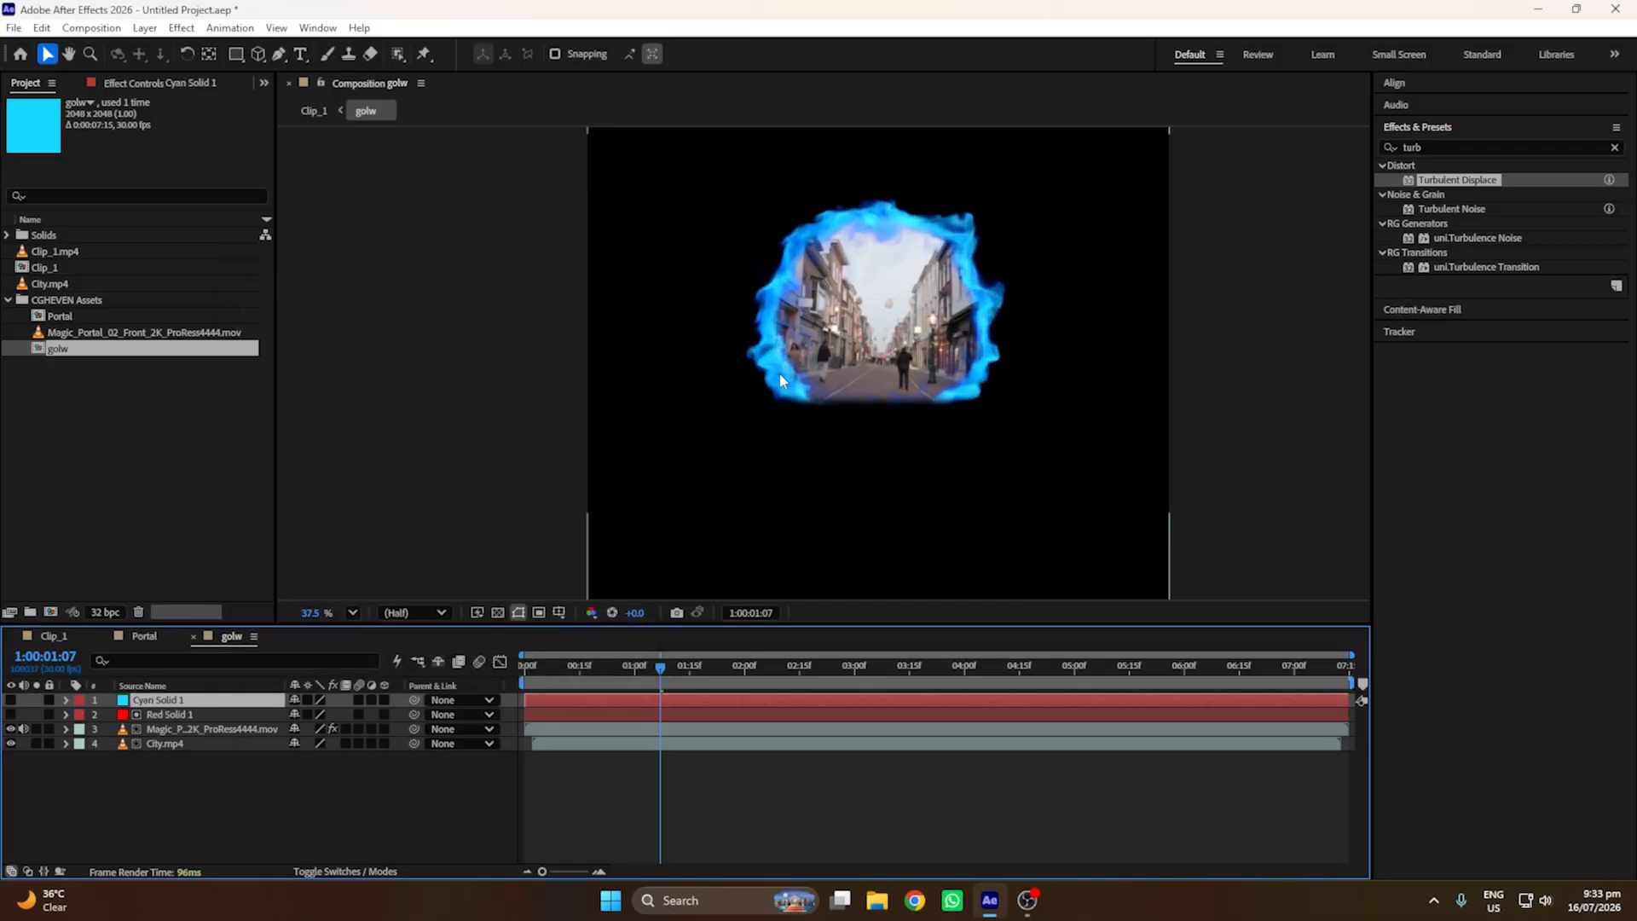
left_click(227, 53)
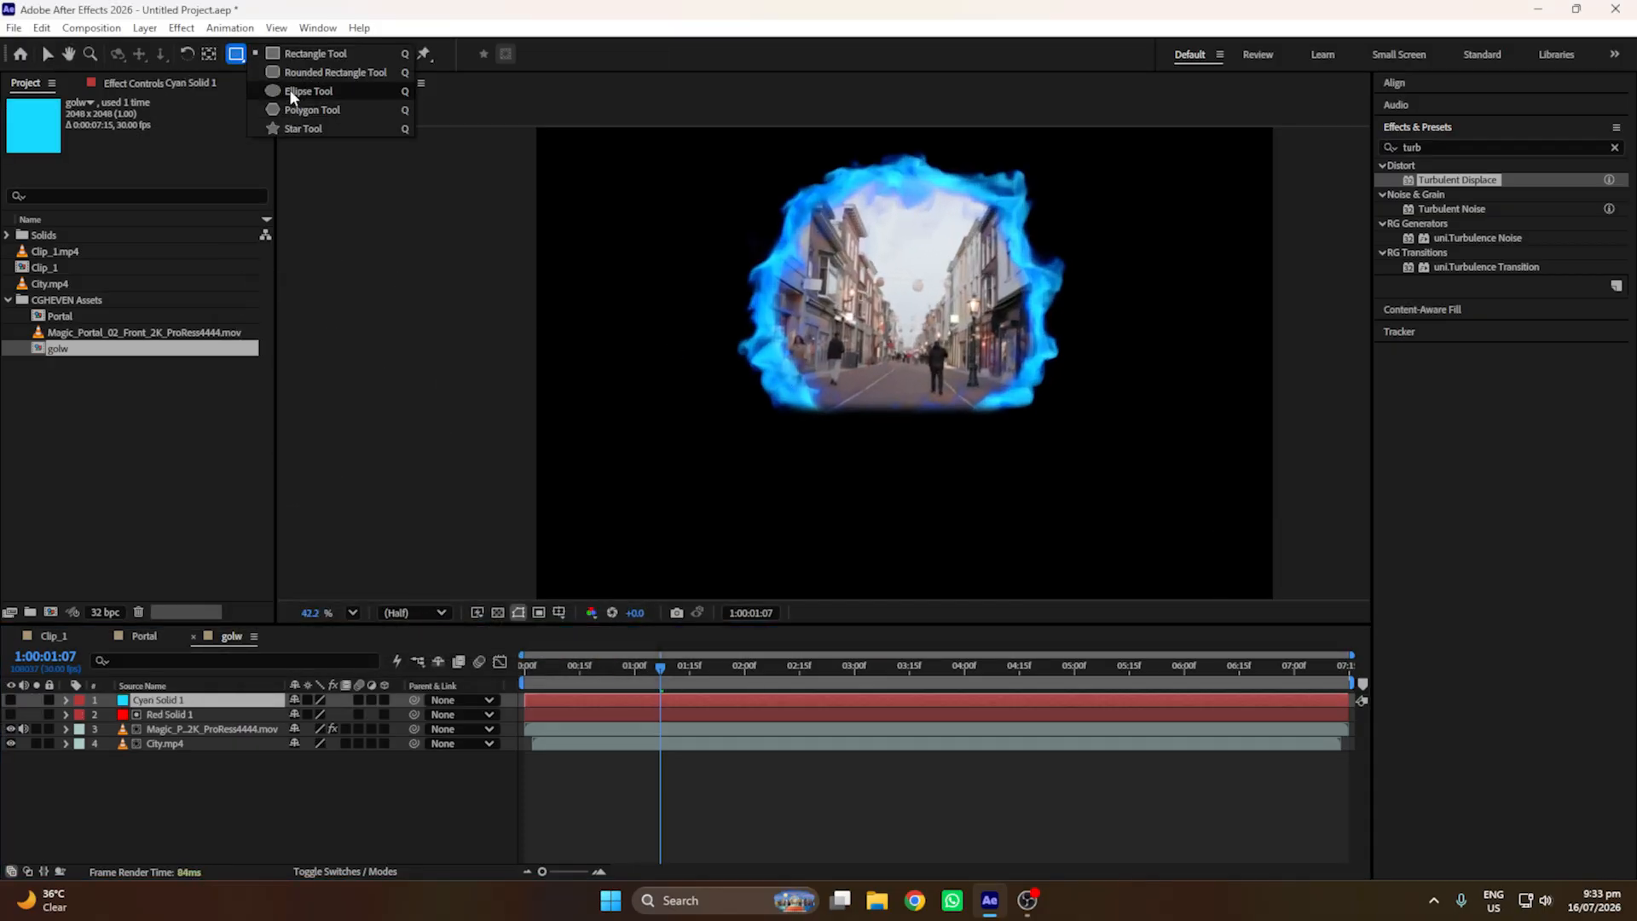
left_click(290, 100)
left_click_drag(845, 367, 753, 488)
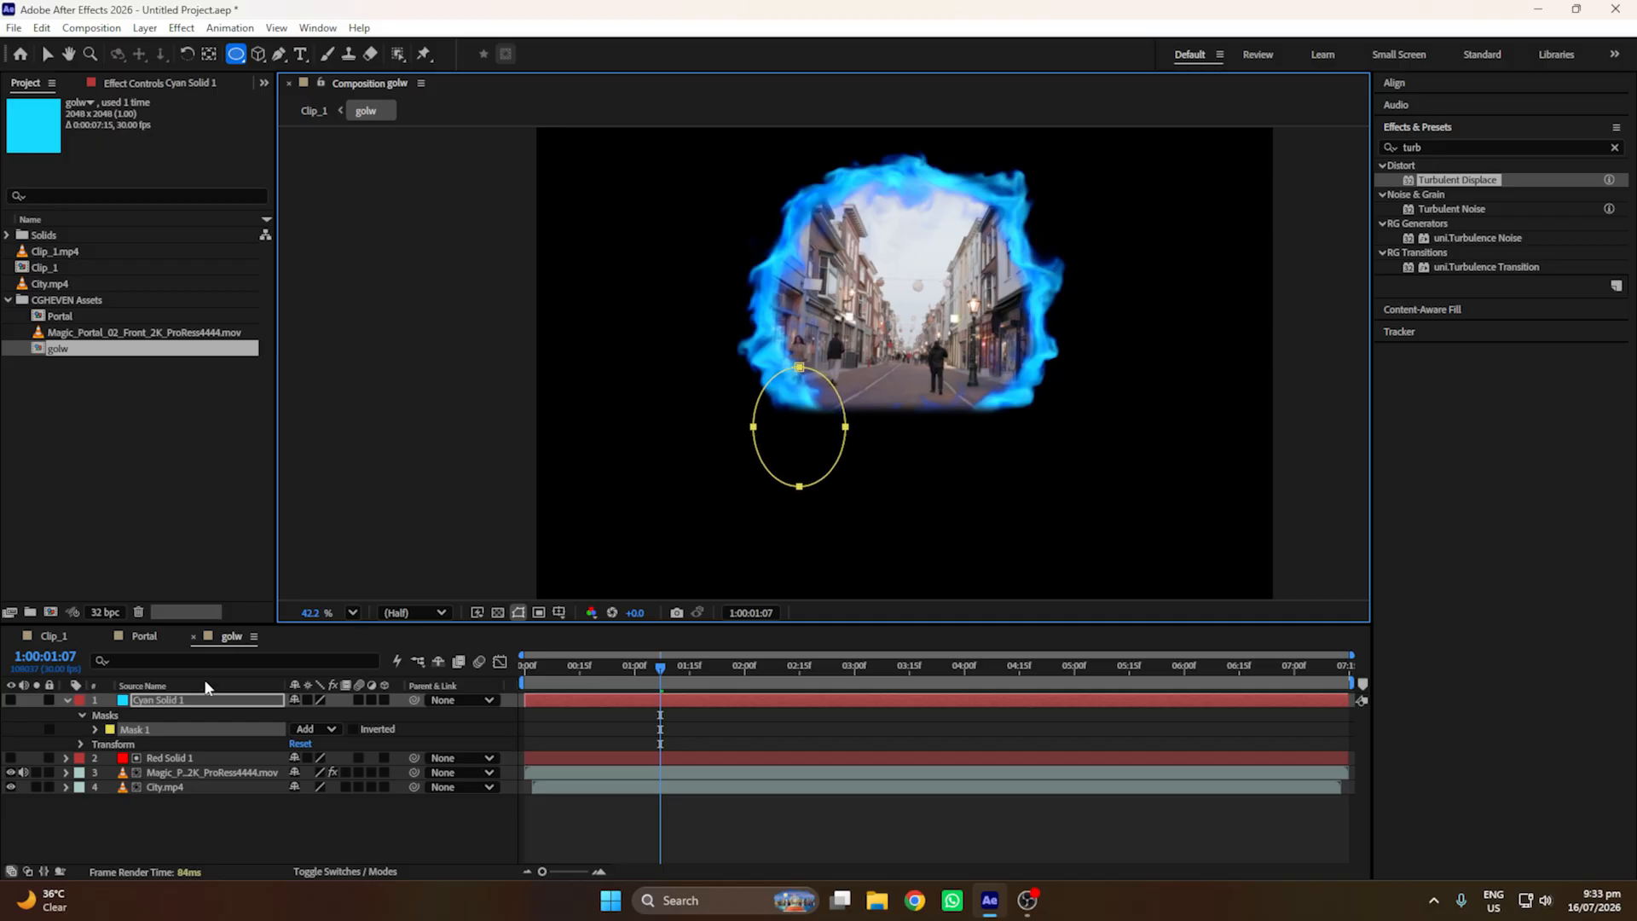
left_click(67, 700)
left_click(190, 702)
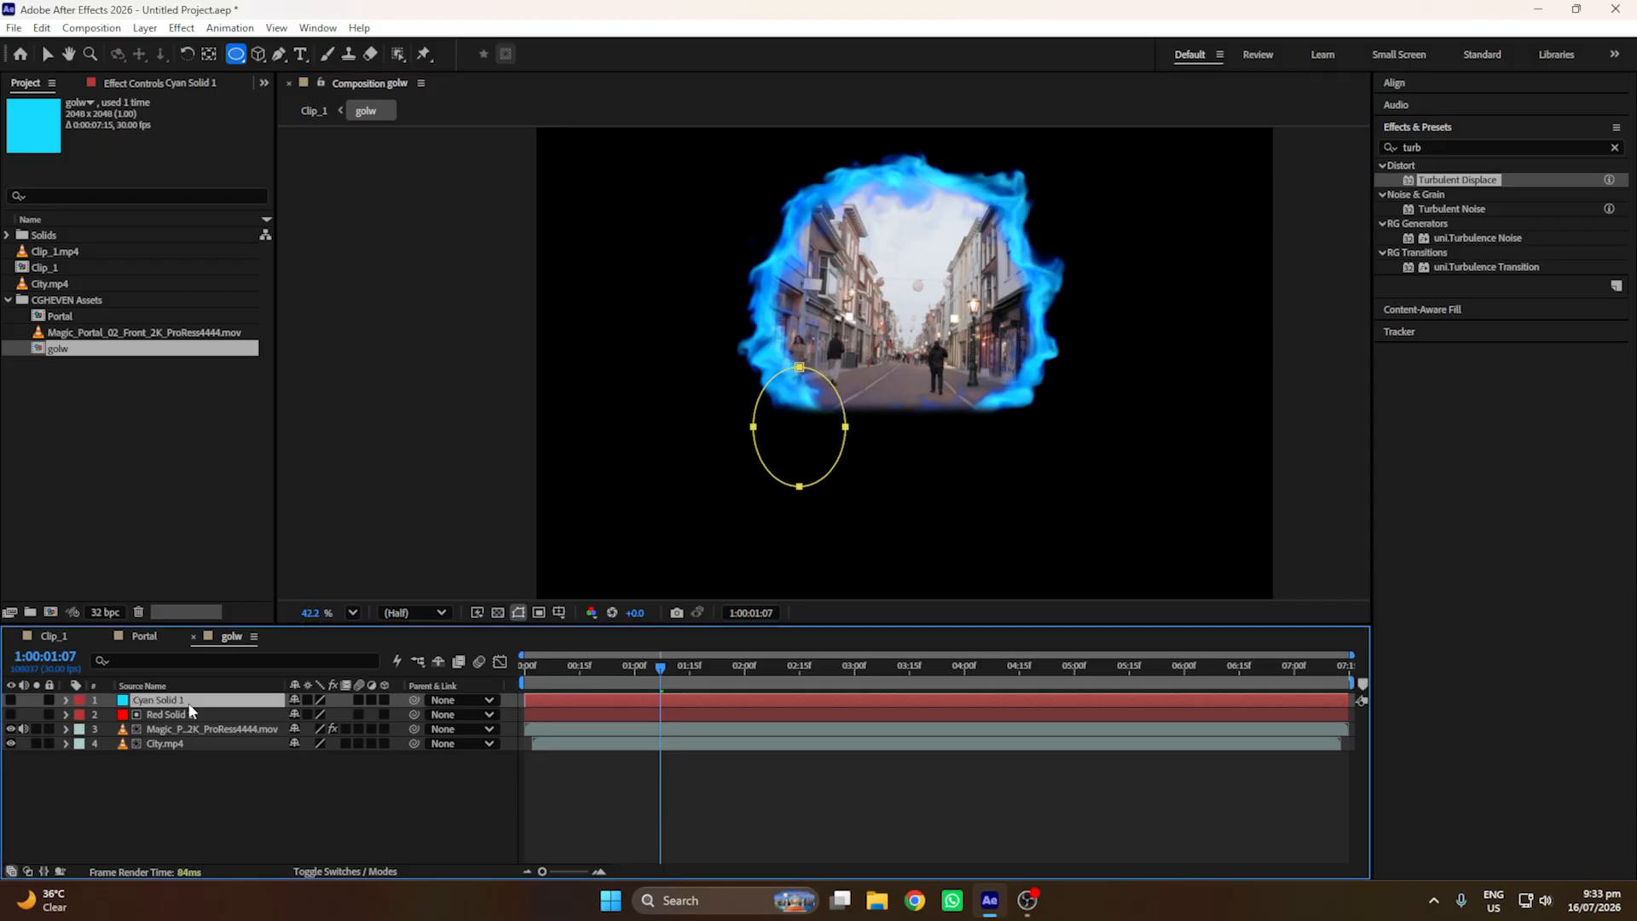
Step: Make the cyan solid 3D and visible, center its anchor point on the ellipse, and tilt it to lie flat like the ground
key("v")
left_click(385, 699)
left_click(250, 703)
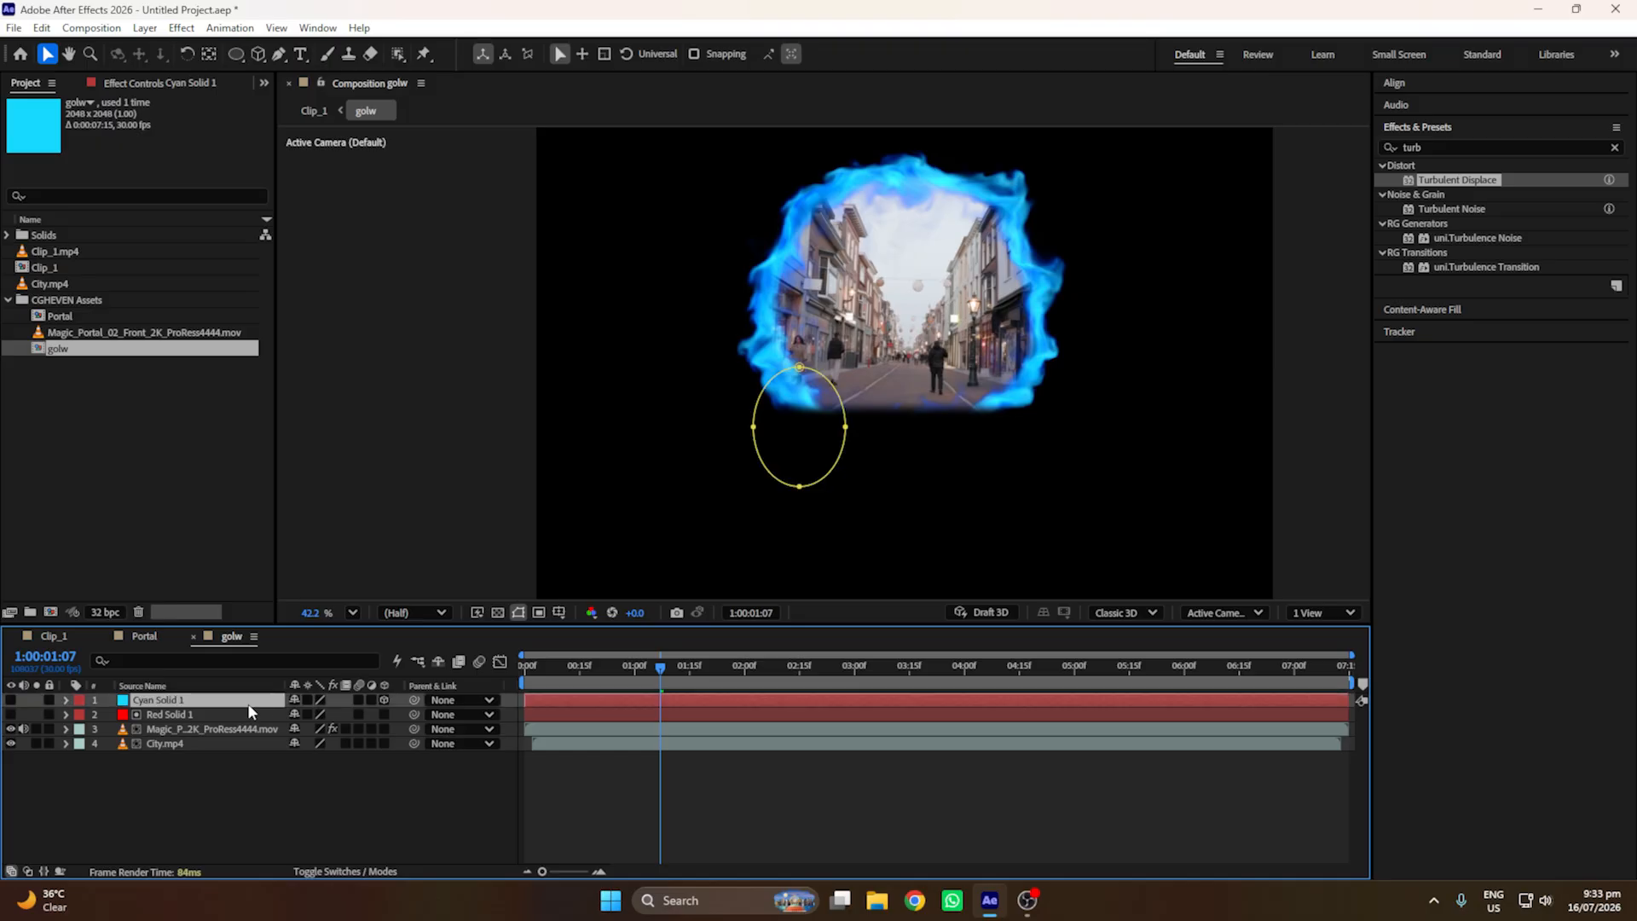
left_click(12, 700)
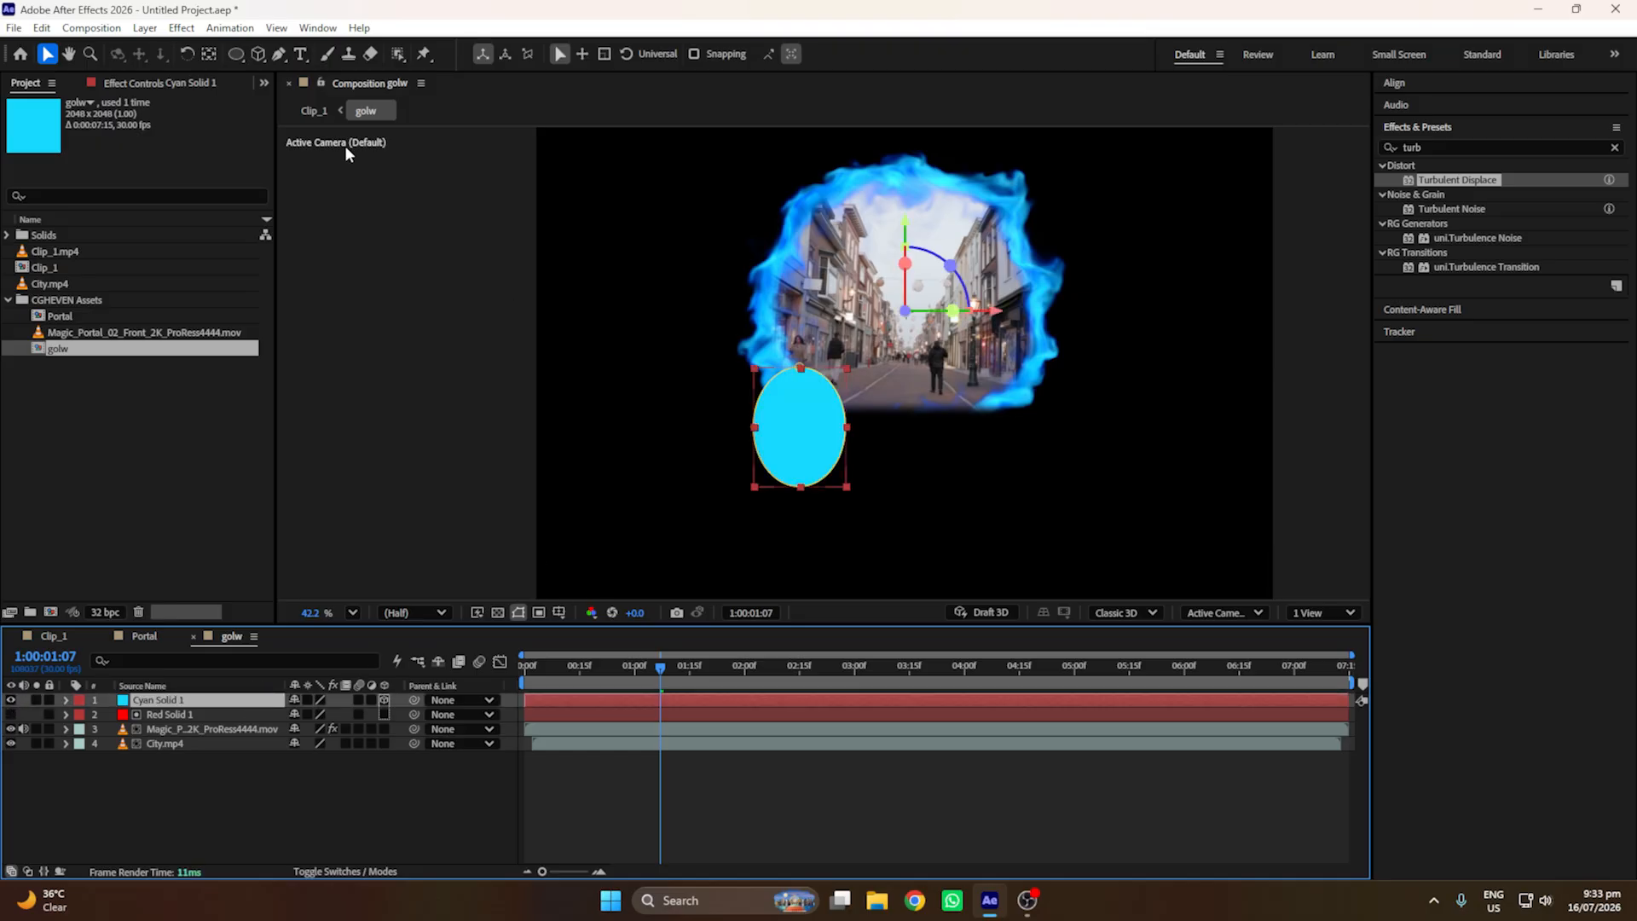
left_click(209, 54)
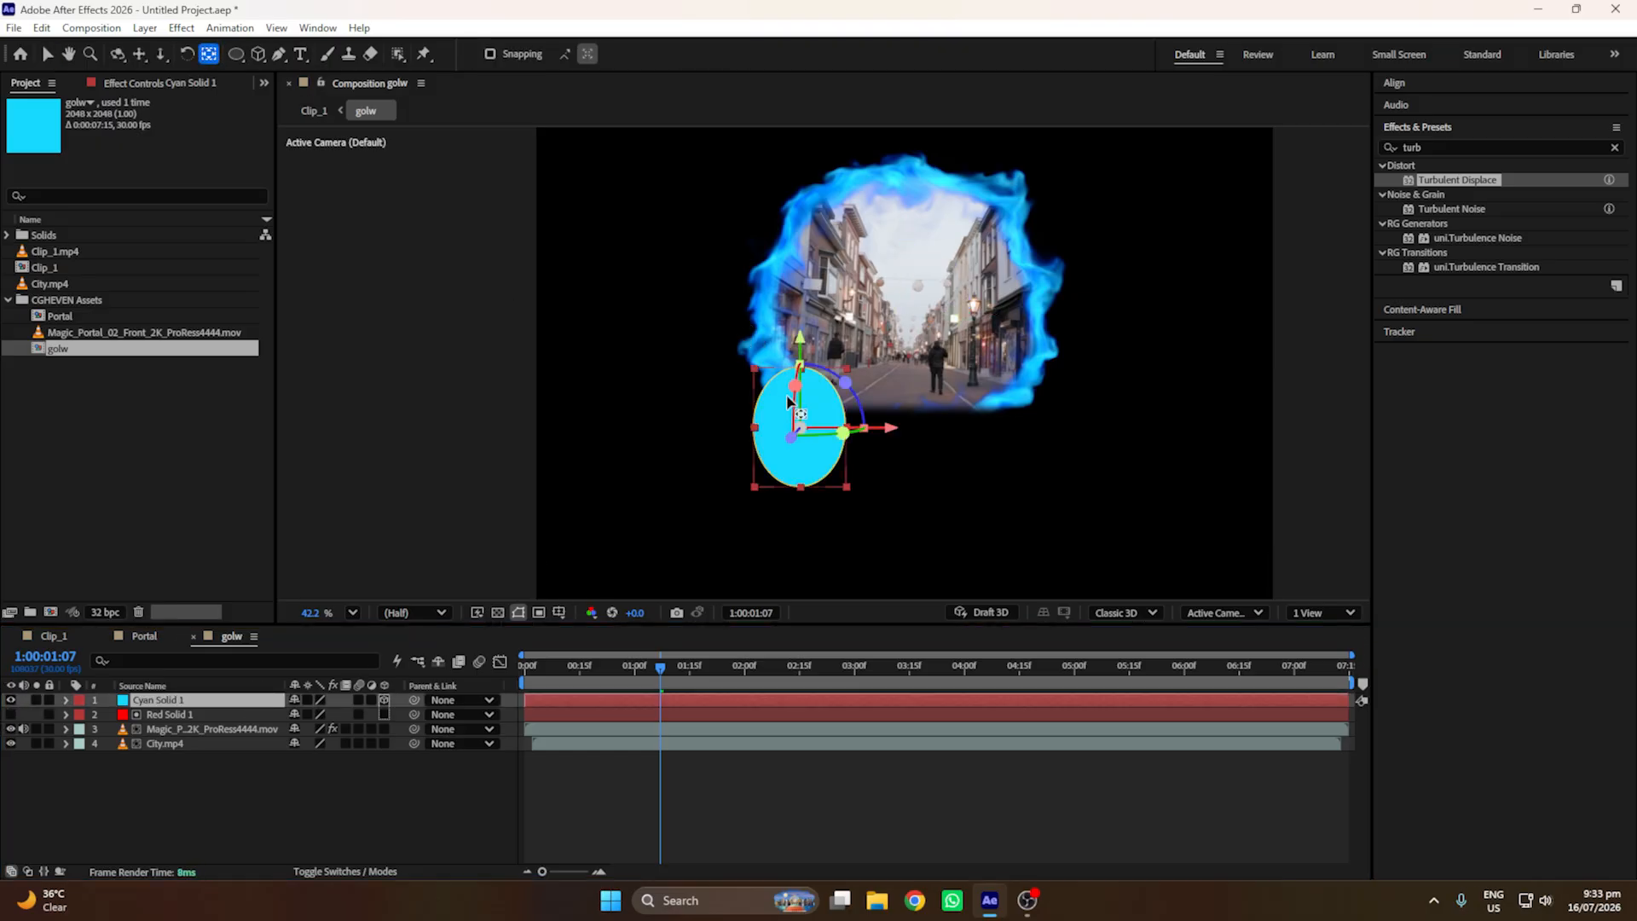
key("v")
left_click_drag(794, 388, 799, 435)
left_click_drag(800, 427, 803, 417)
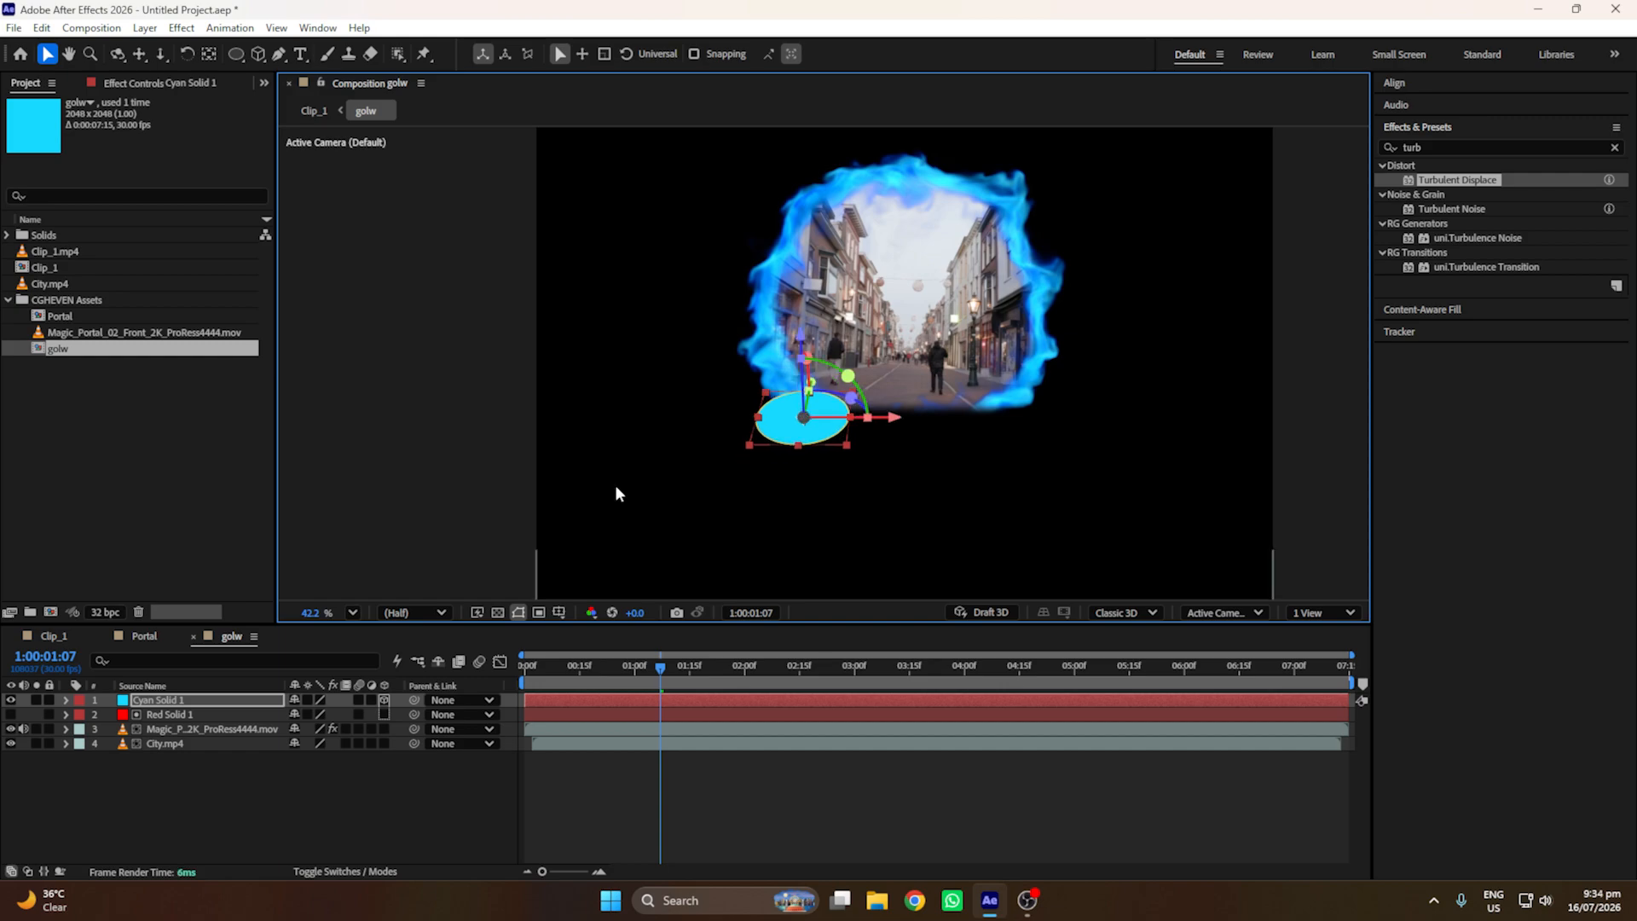
Step: Place the cyan solid below the magic portal footage layer and shift the ellipse up under the portal's lower-left edge
left_click_drag(213, 703, 213, 739)
mouse_move(803, 418)
left_mouse_down()
mouse_move(808, 395)
mouse_move(827, 426)
left_mouse_up()
left_click_drag(813, 356, 807, 363)
left_click(489, 756)
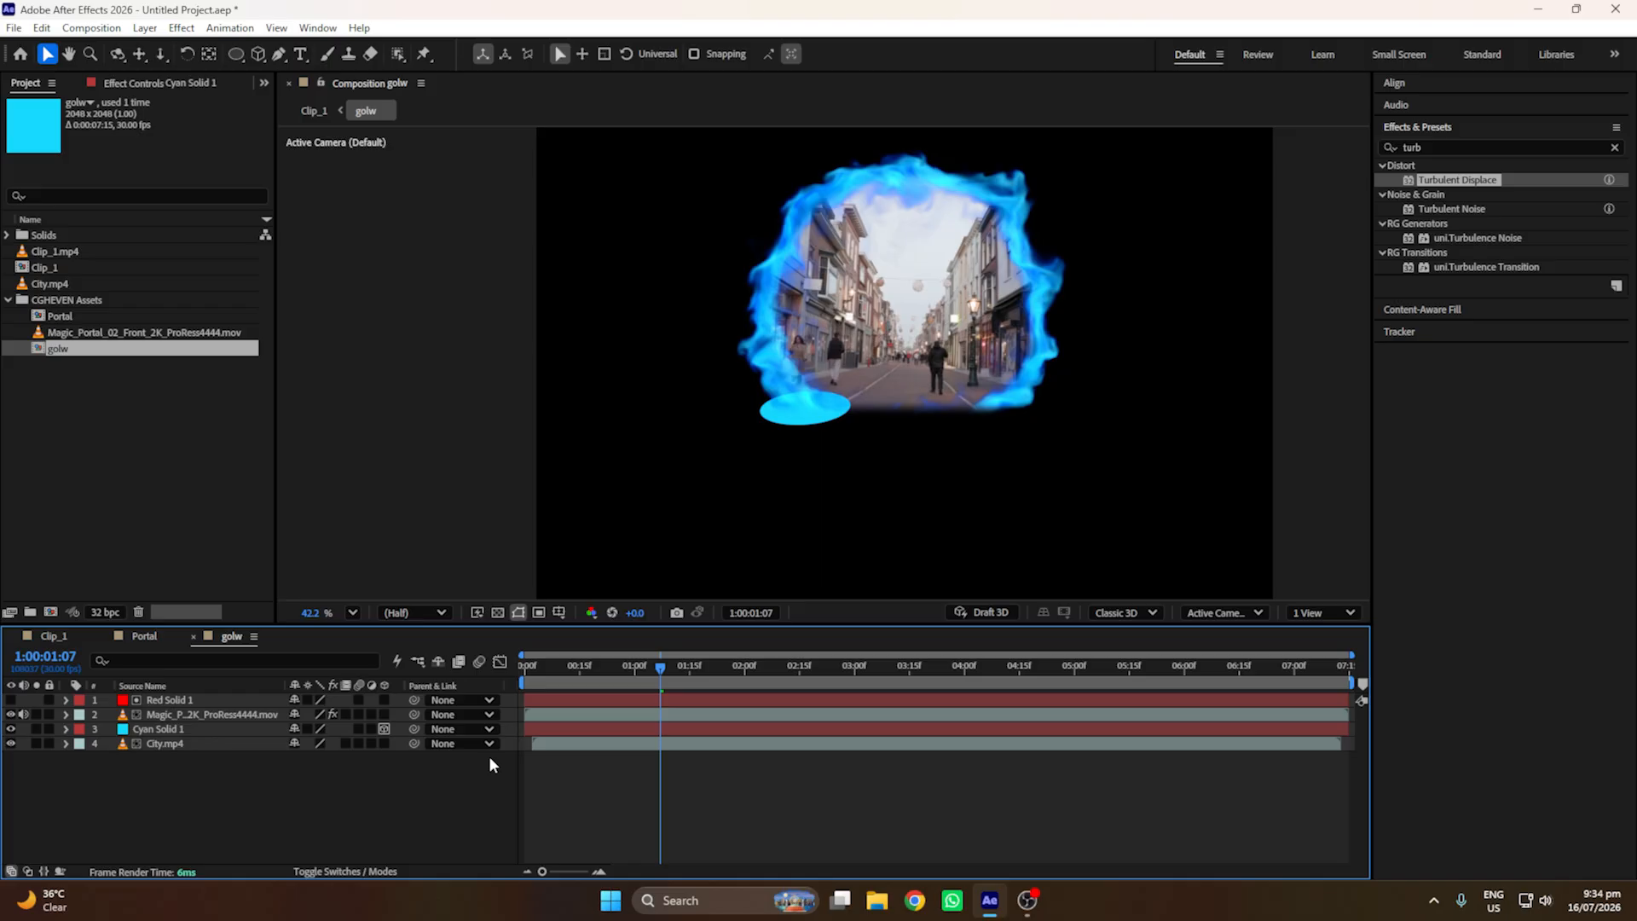
Step: Keyframe the cyan solid's Opacity from 0% at 1:00:00:15 to 100% at 1:00:01:02
left_click(158, 729)
key("t")
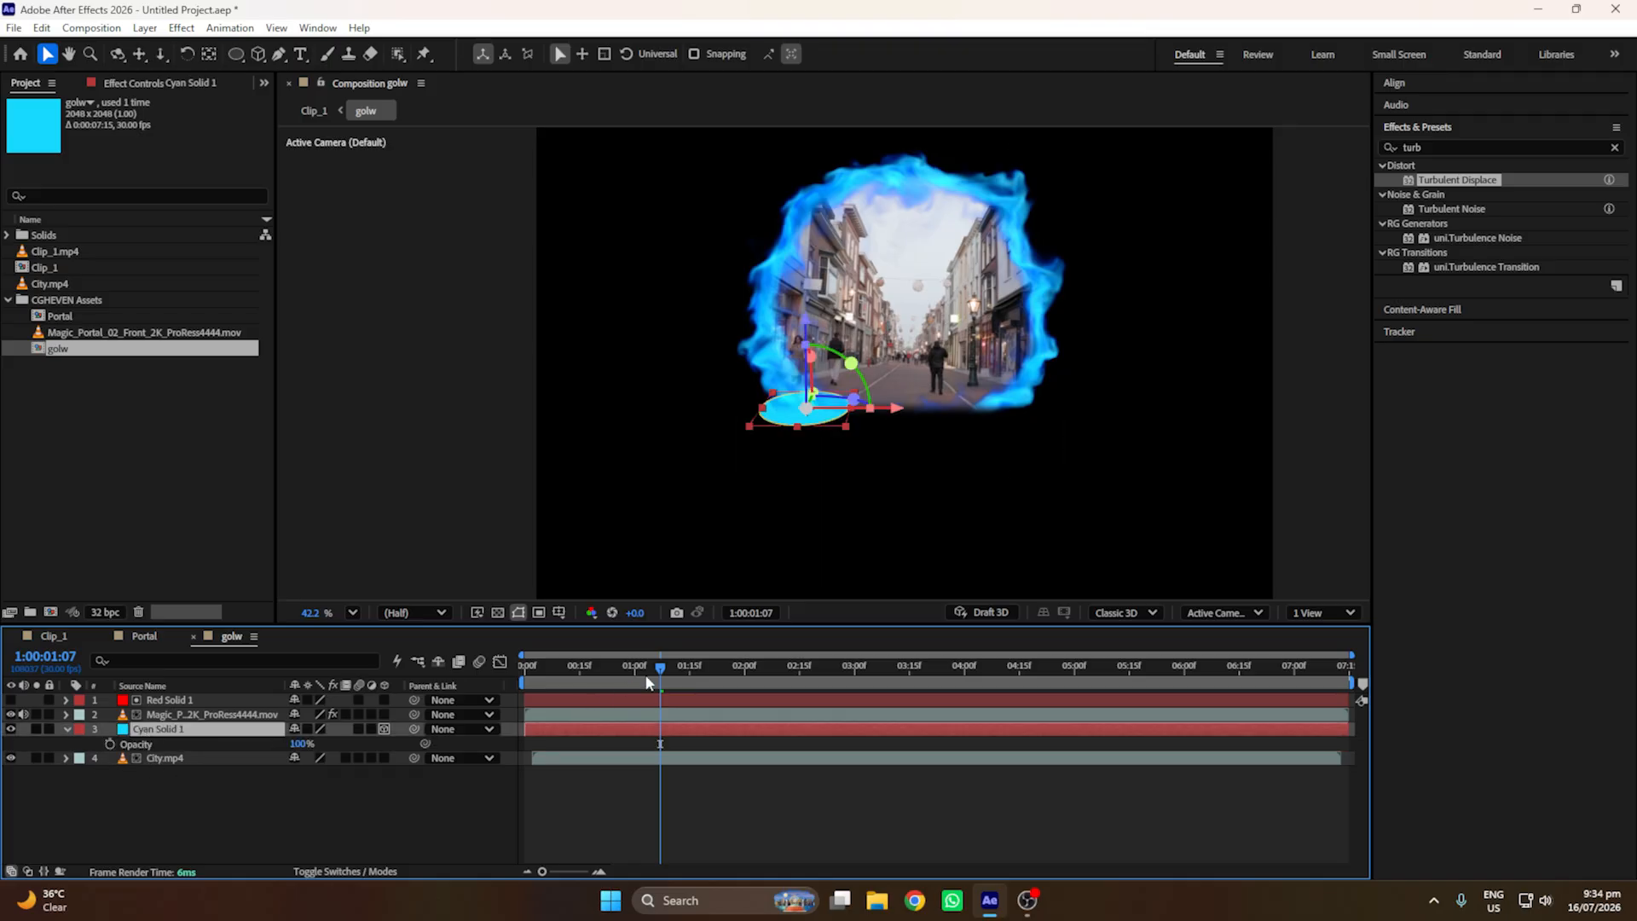
left_click_drag(659, 677, 580, 667)
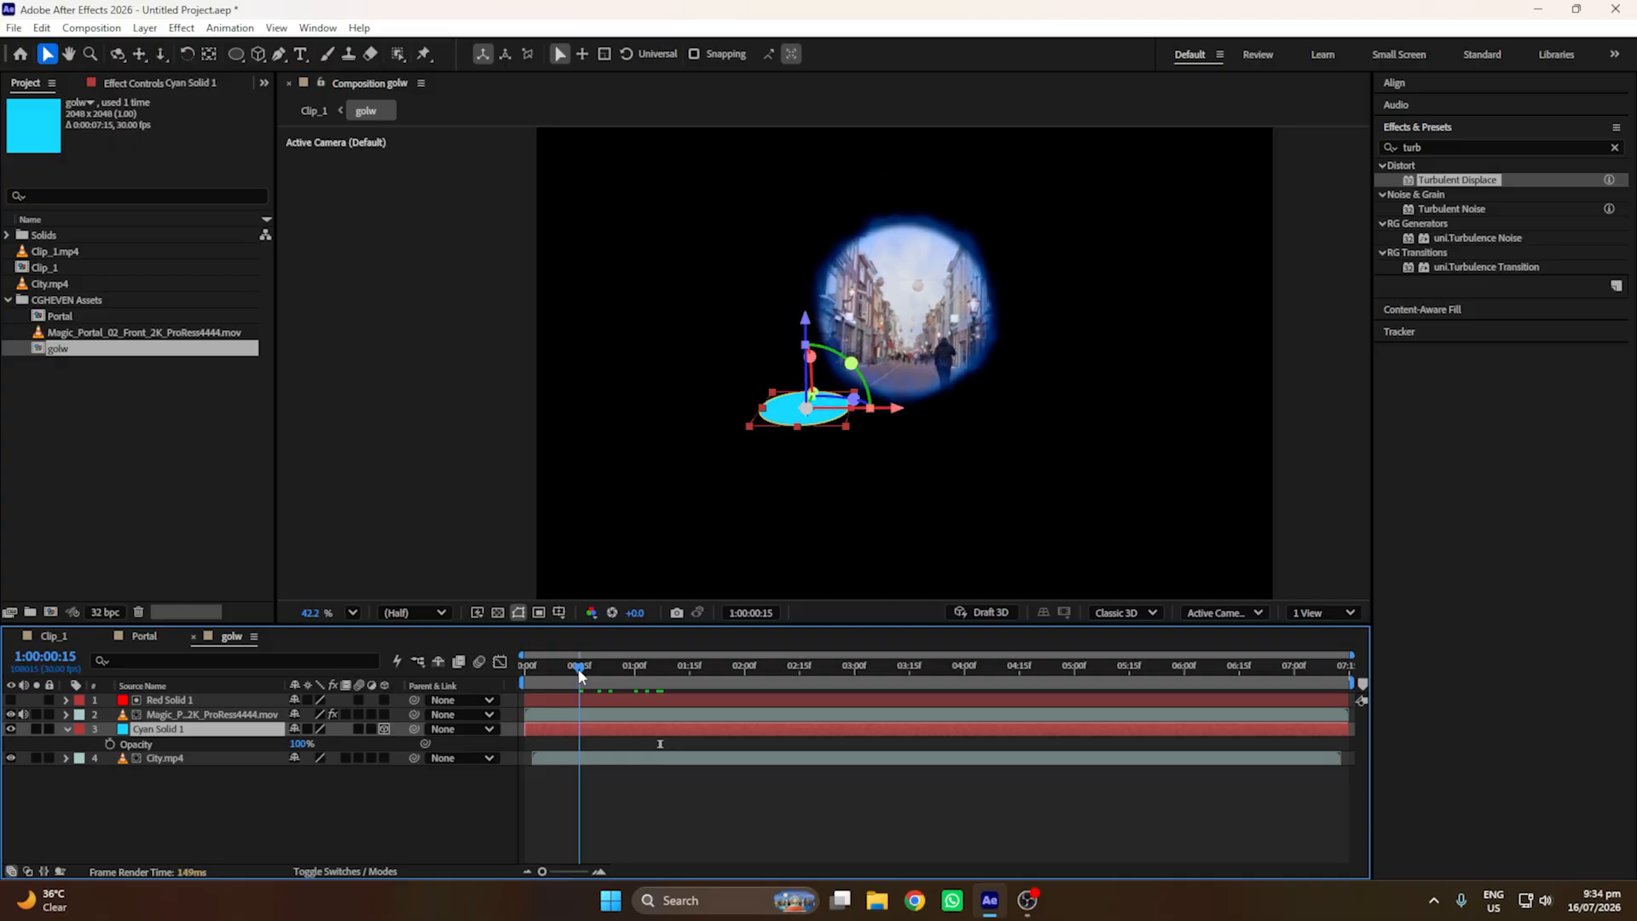
left_click_drag(298, 743, 12, 765)
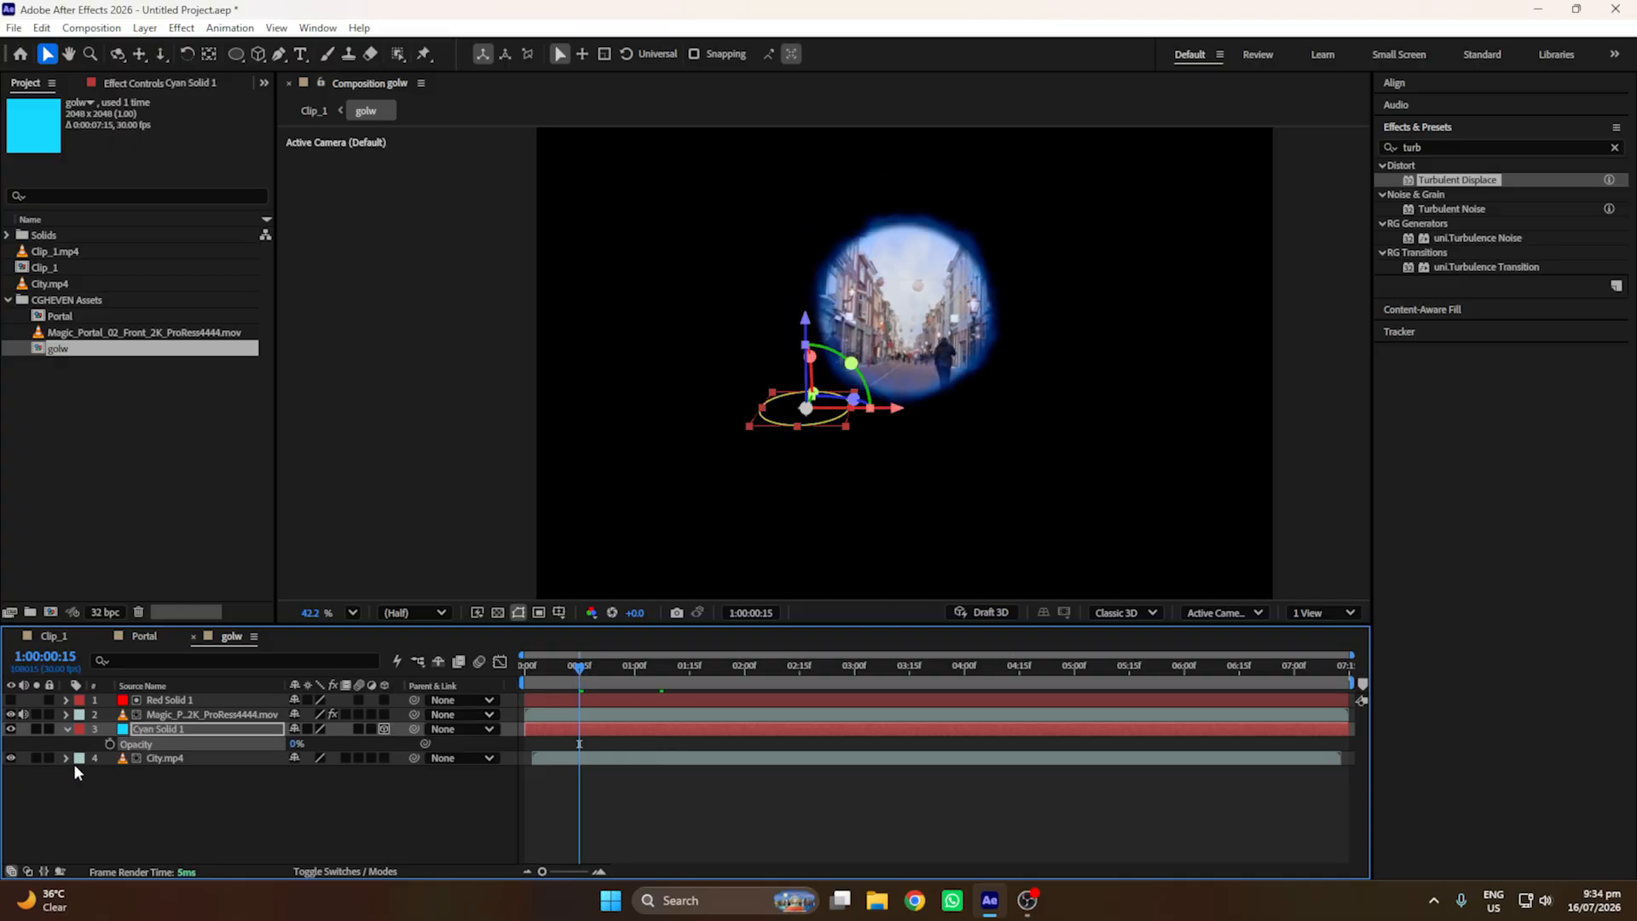
left_click_drag(587, 673, 635, 690)
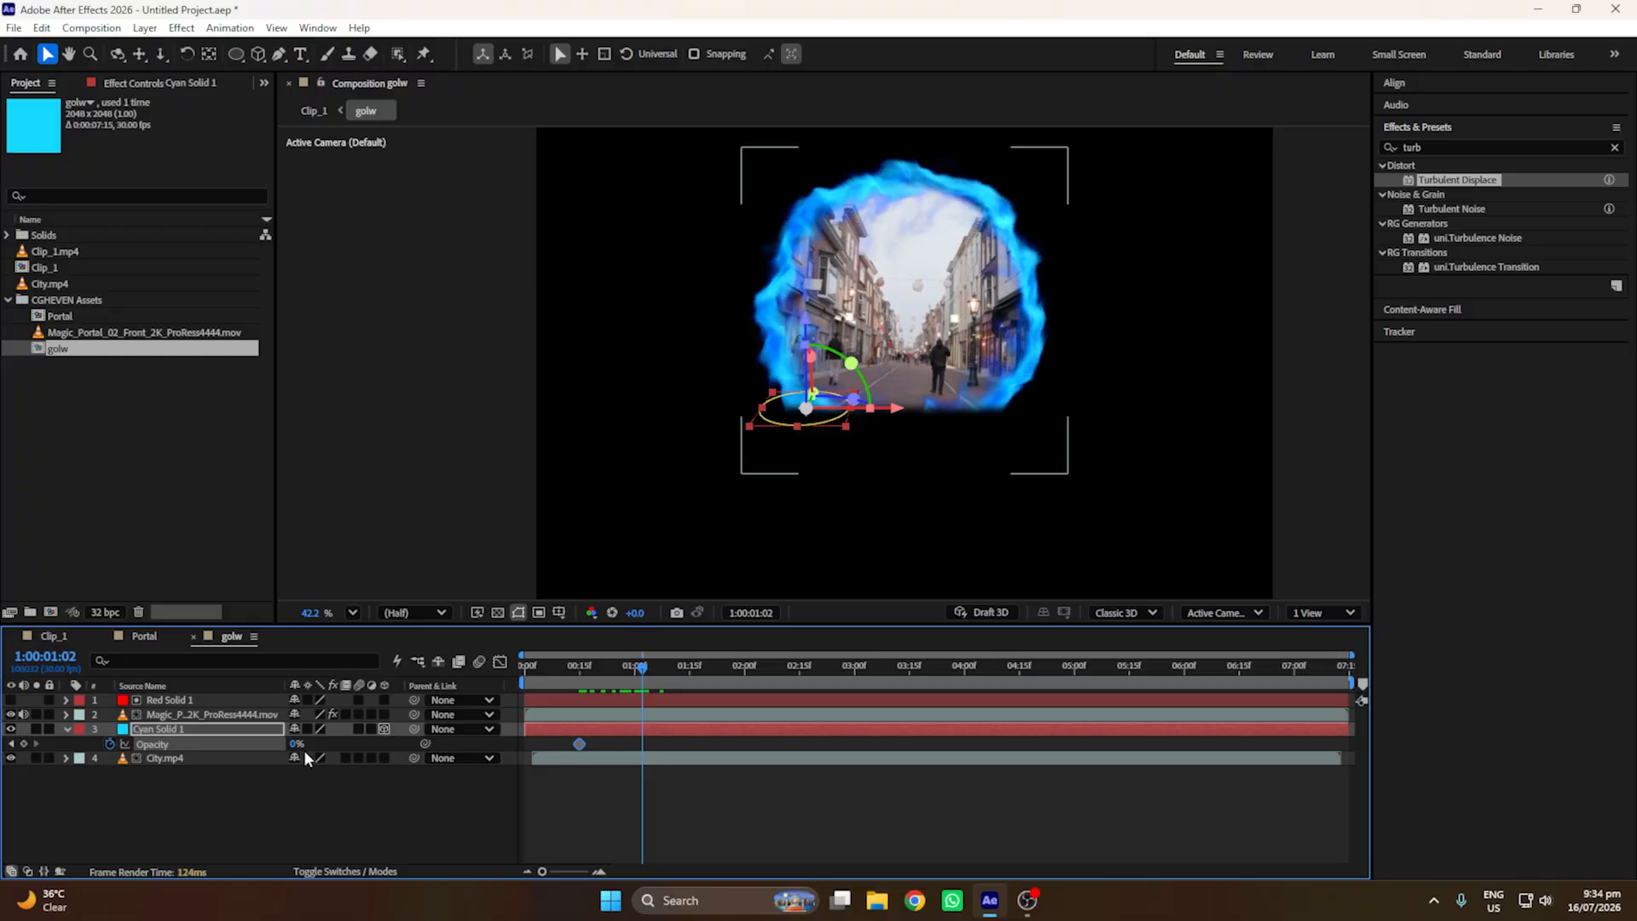
left_click_drag(297, 744, 783, 721)
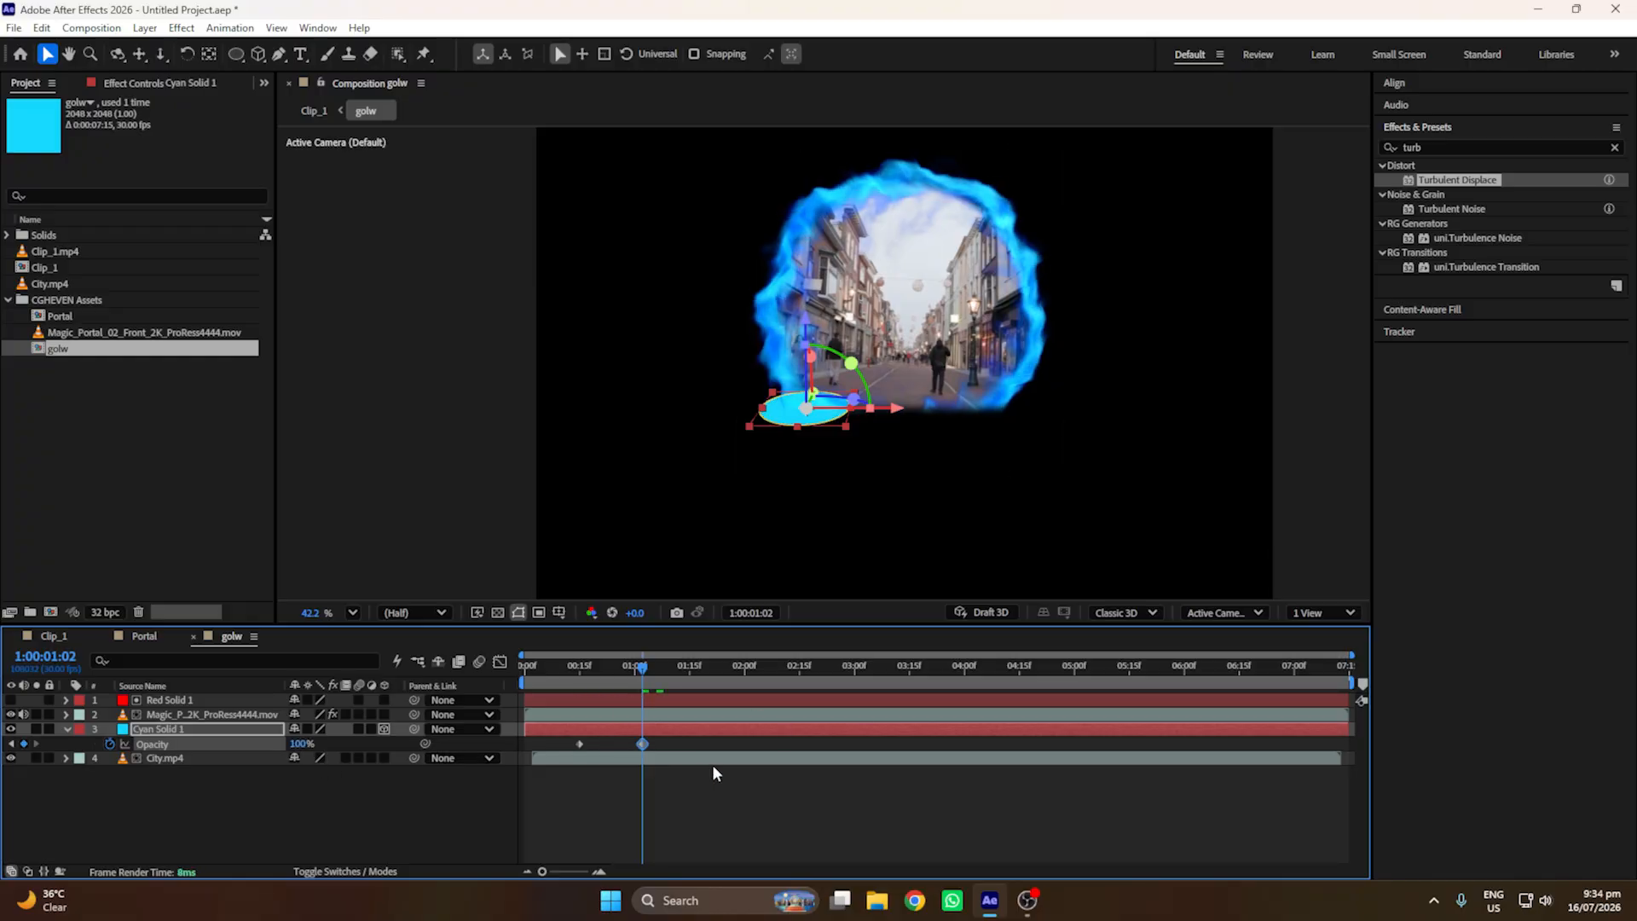
left_click(682, 769)
left_click(580, 744)
Step: Keyframe the cyan solid's current Position at 1:00:01:02, set it to 898.4, 1255.7, 0.0 at 1:00:00:18, and ease both keyframes
key("p")
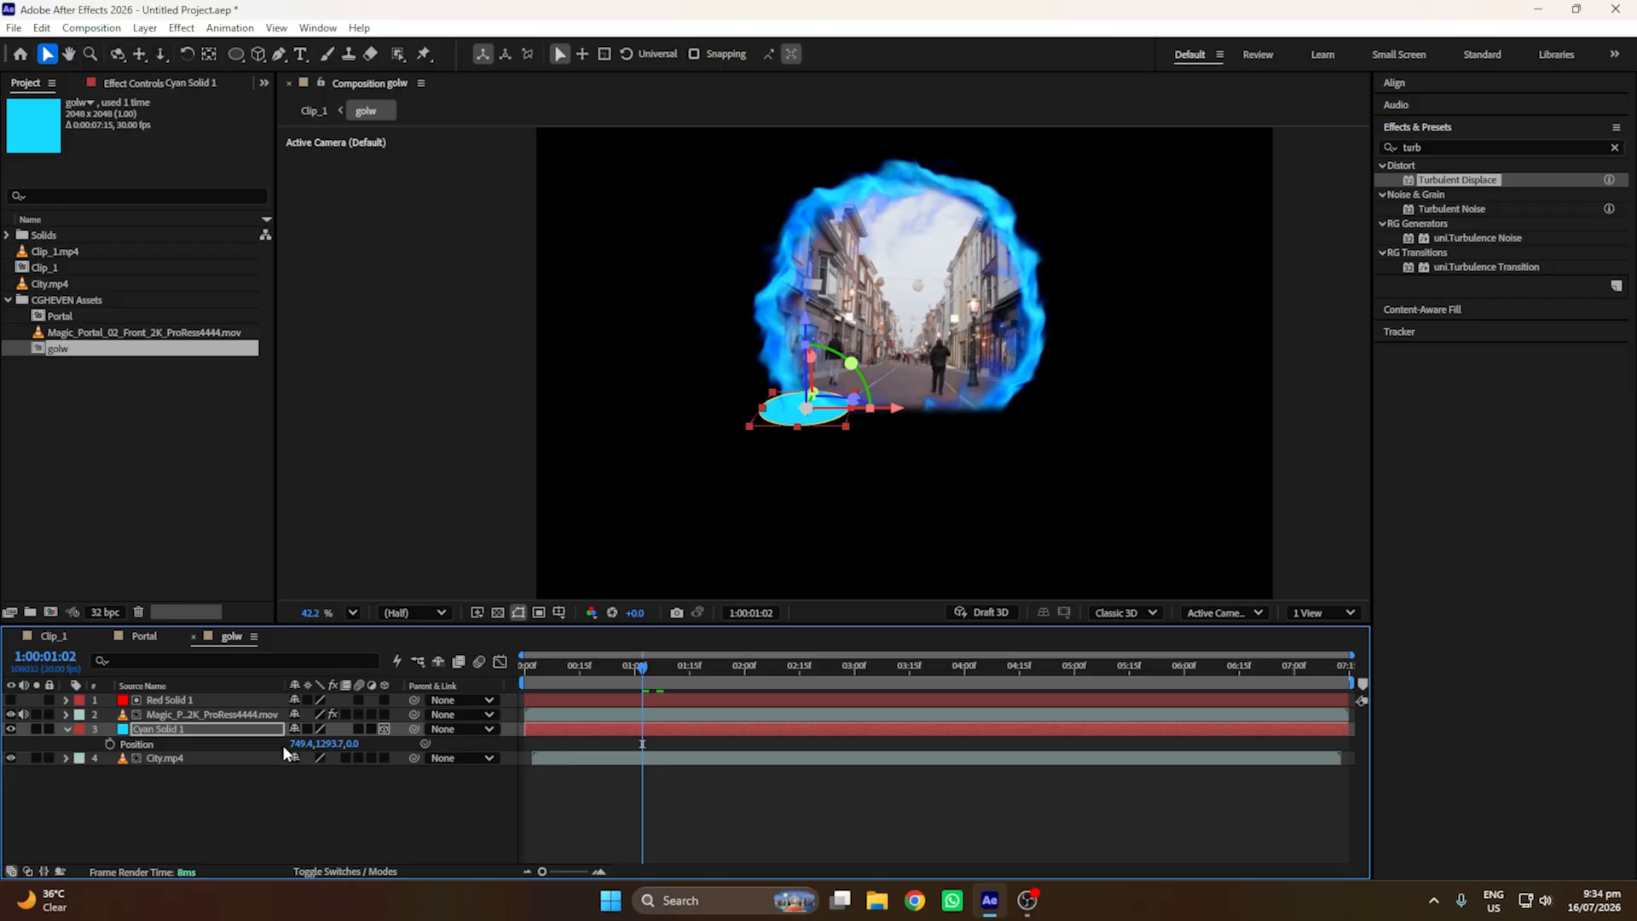
left_click(109, 743)
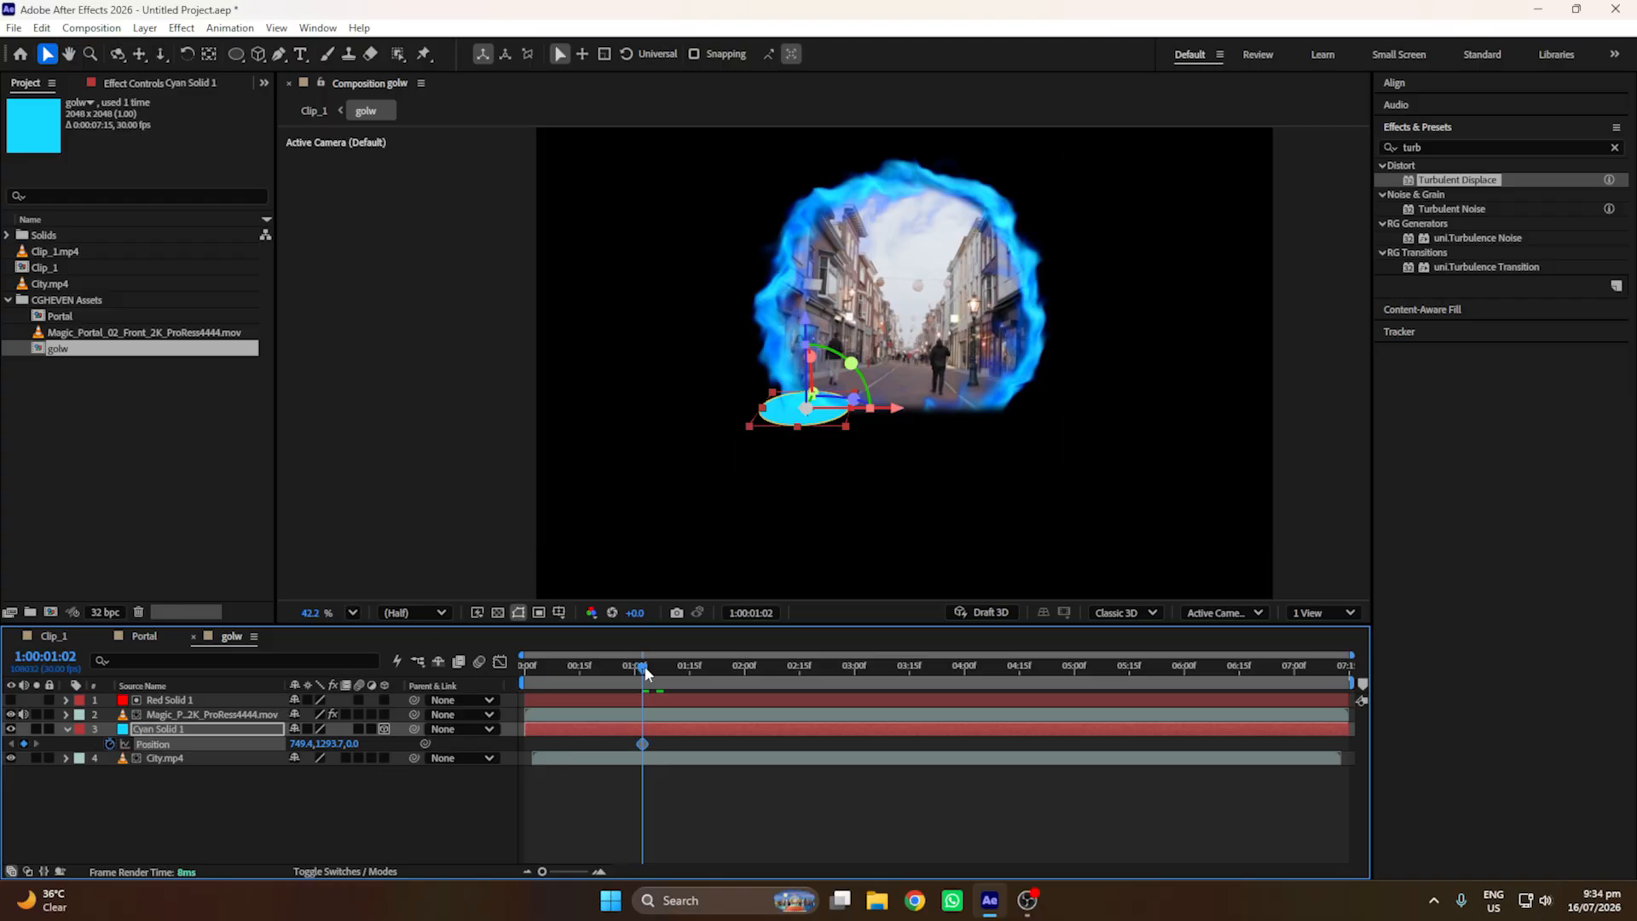
left_click_drag(646, 674, 590, 670)
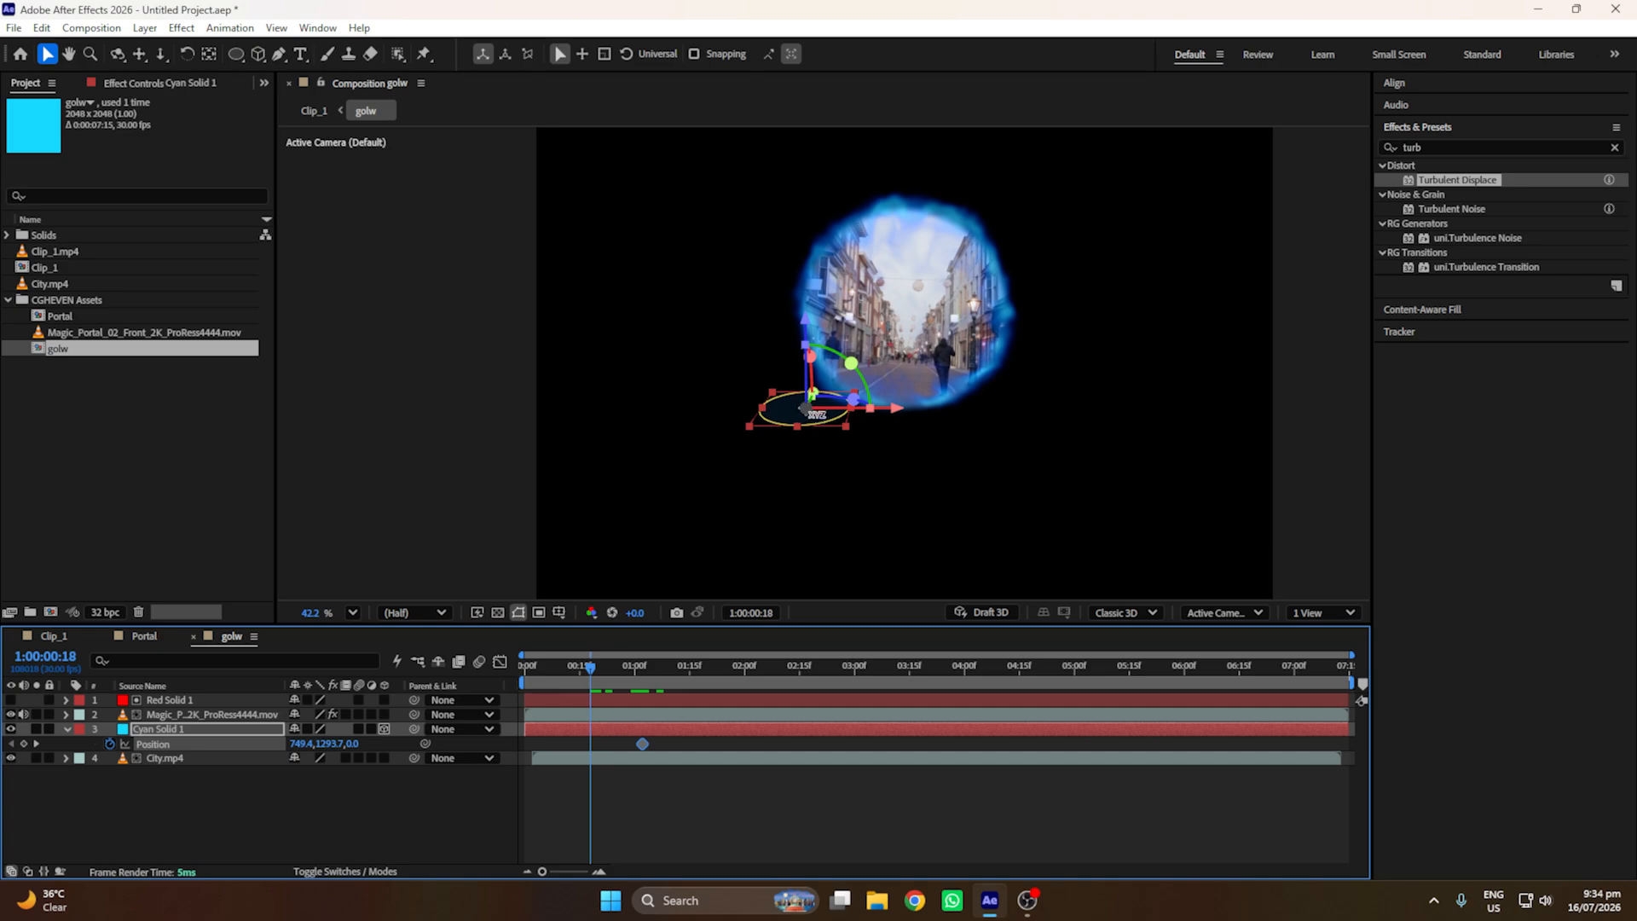
left_click_drag(814, 410, 863, 395)
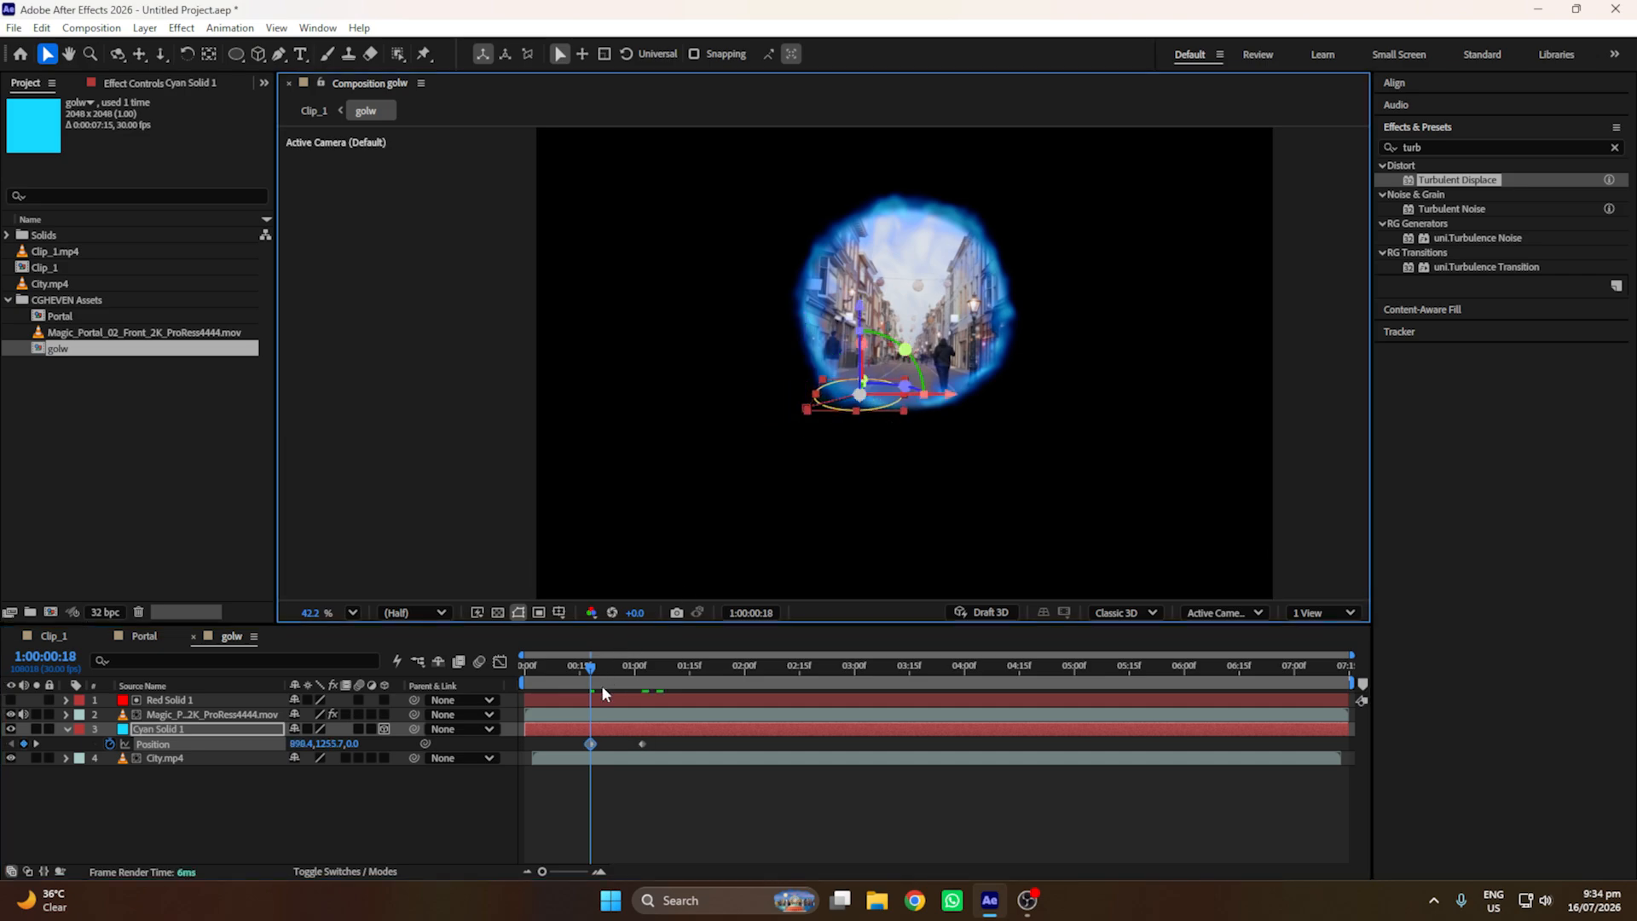
left_click_drag(671, 739, 554, 747)
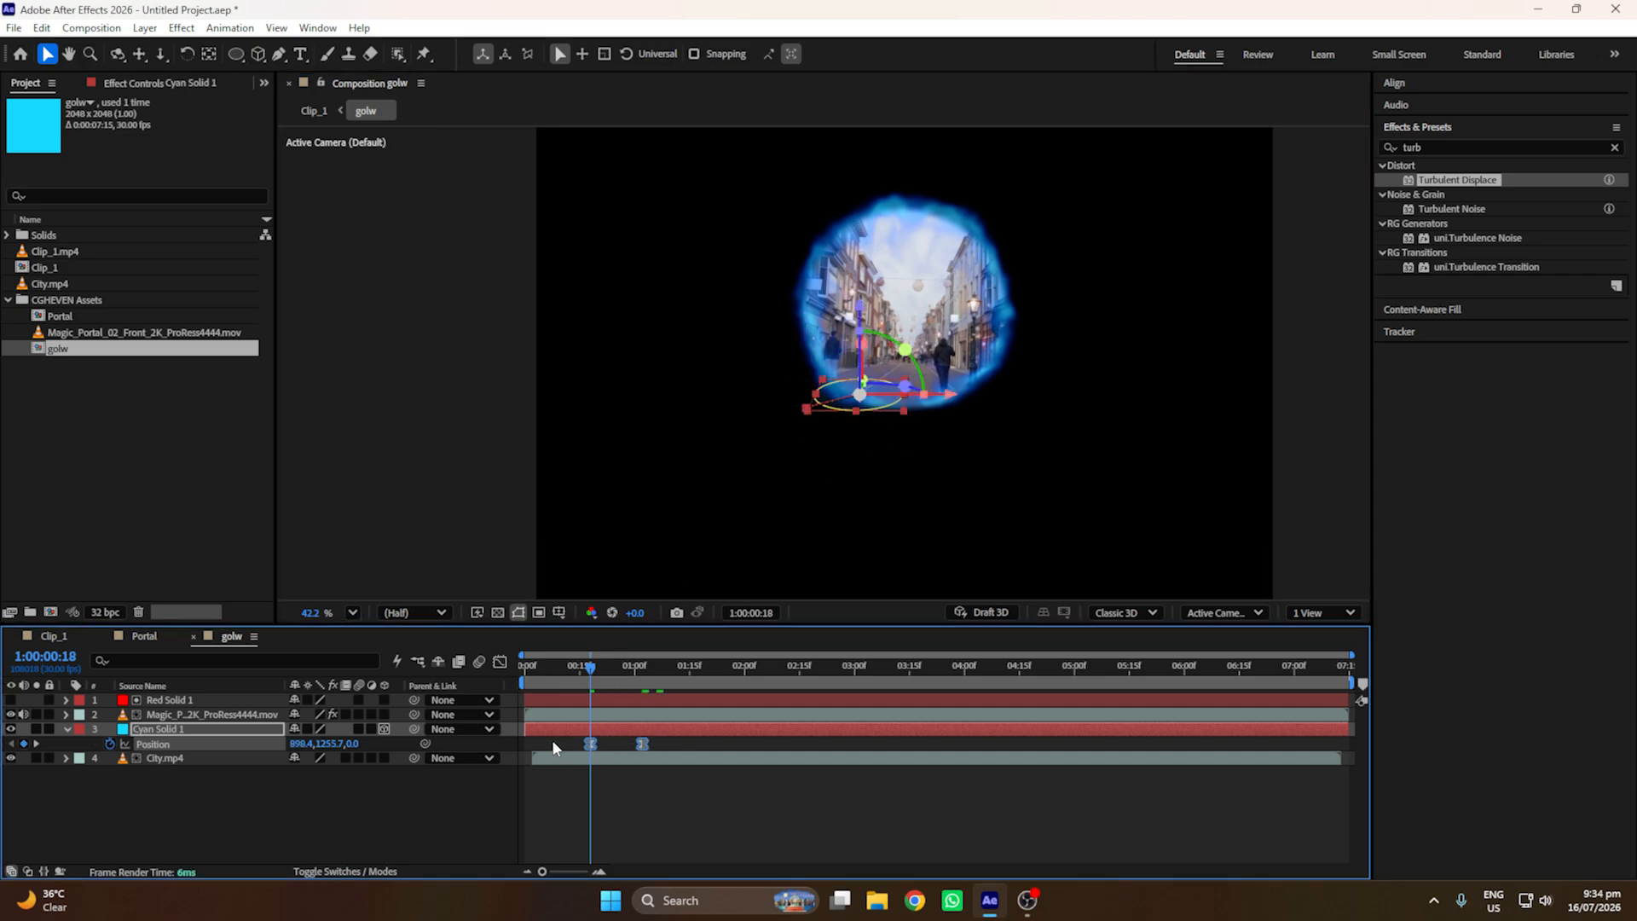
Step: Preview the cyan ellipse's animation and feather the cyan solid's mask by 143 pixels
key("space")
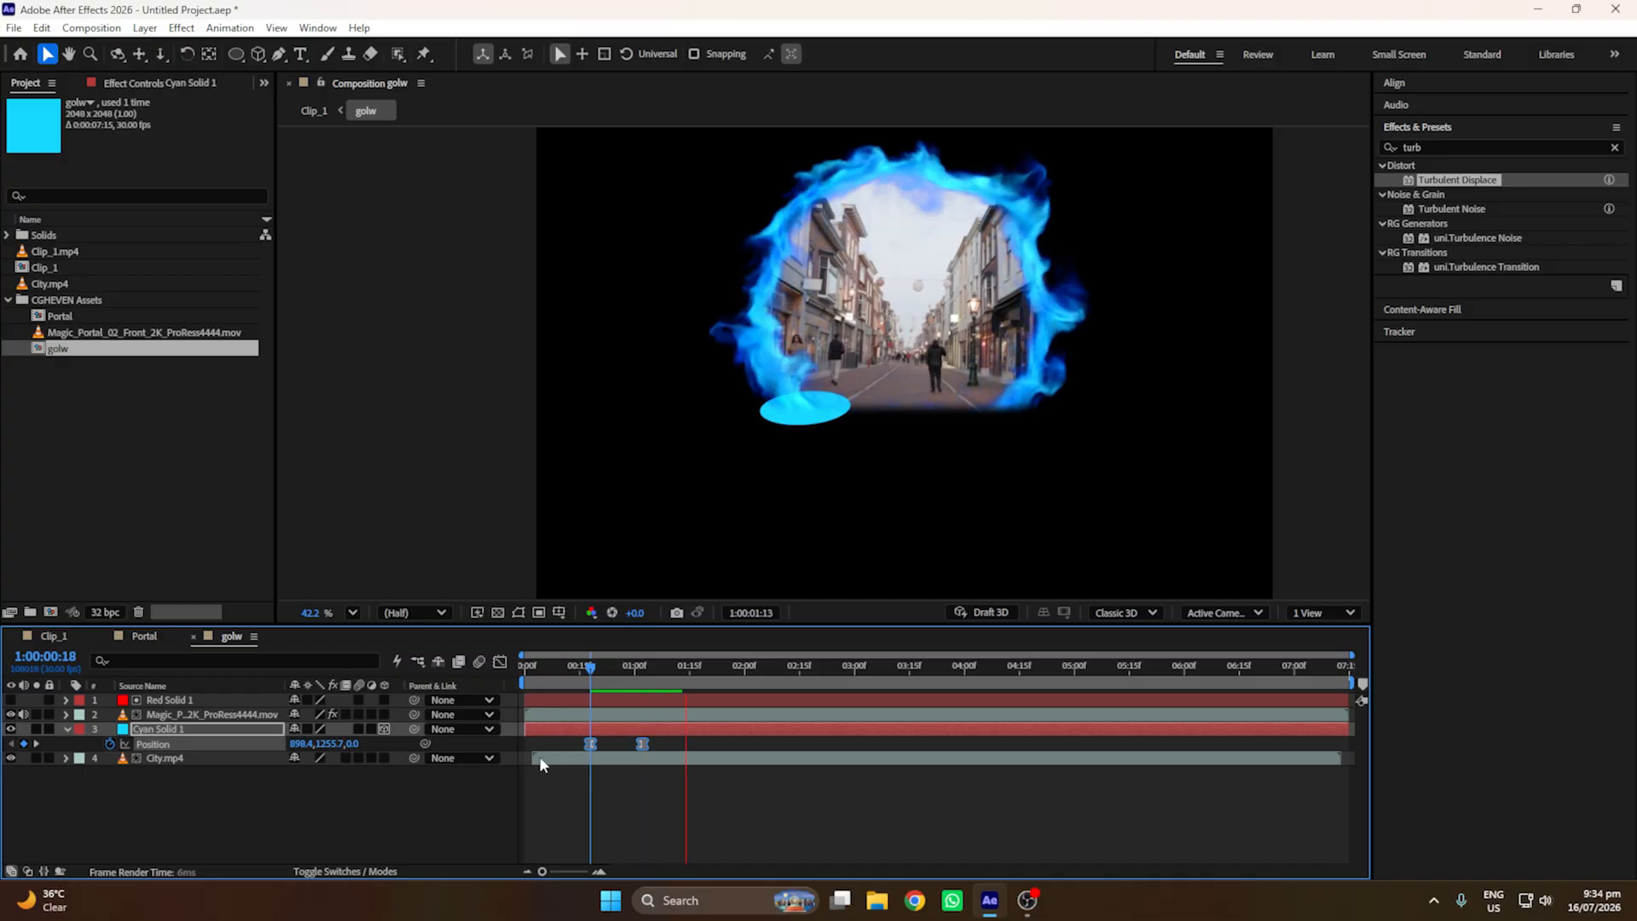
key("space")
key("f")
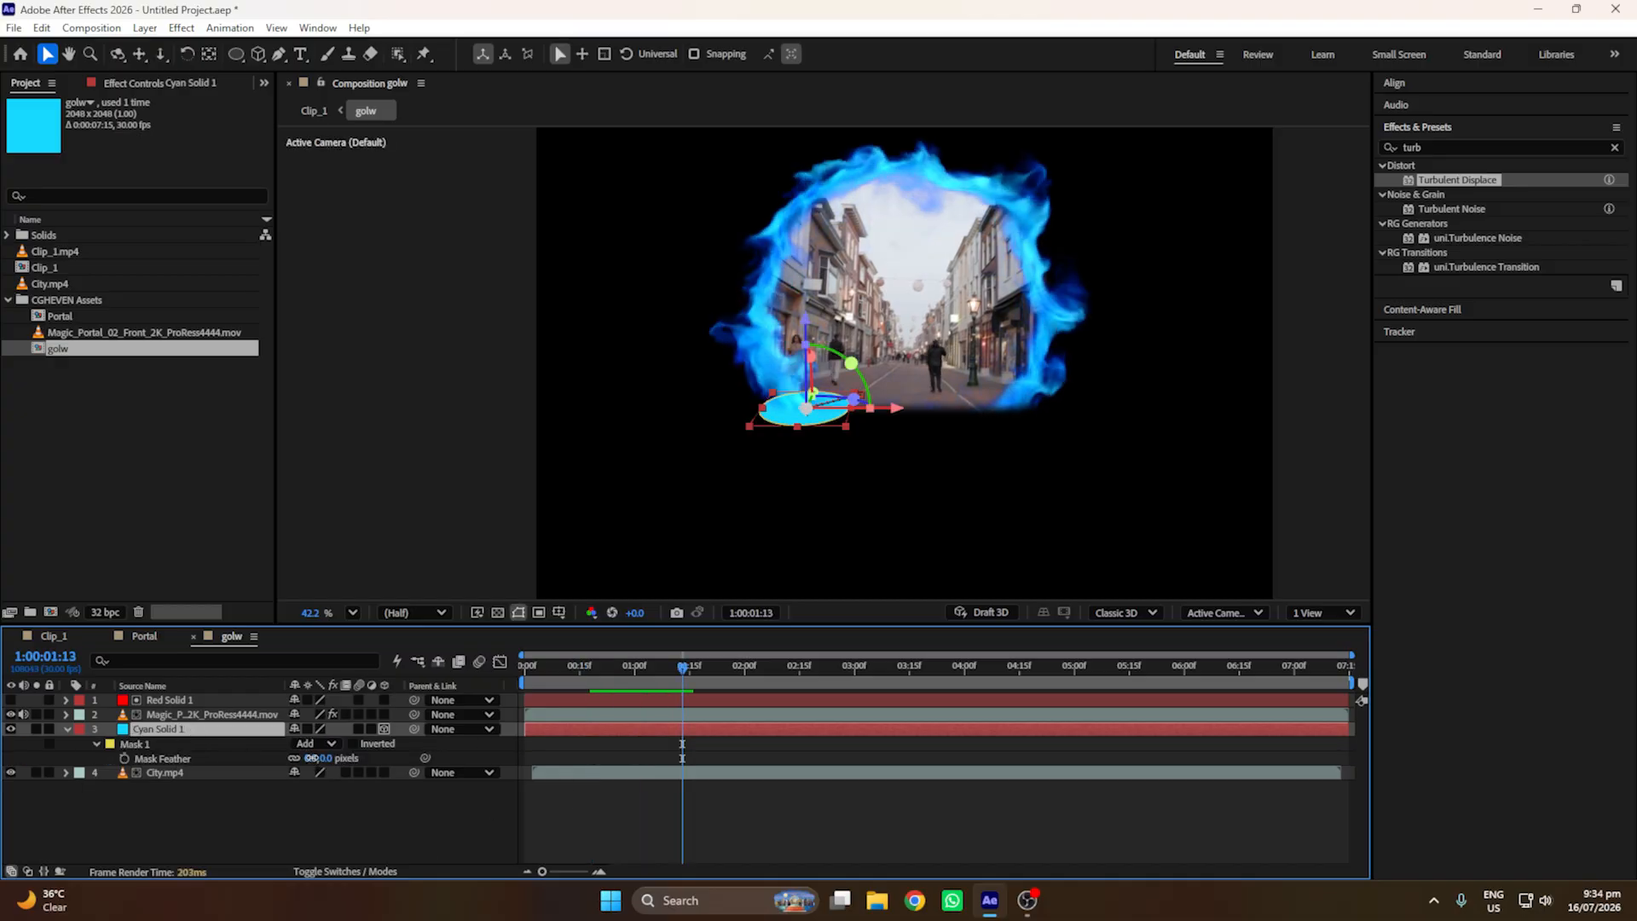
left_click_drag(312, 758, 441, 768)
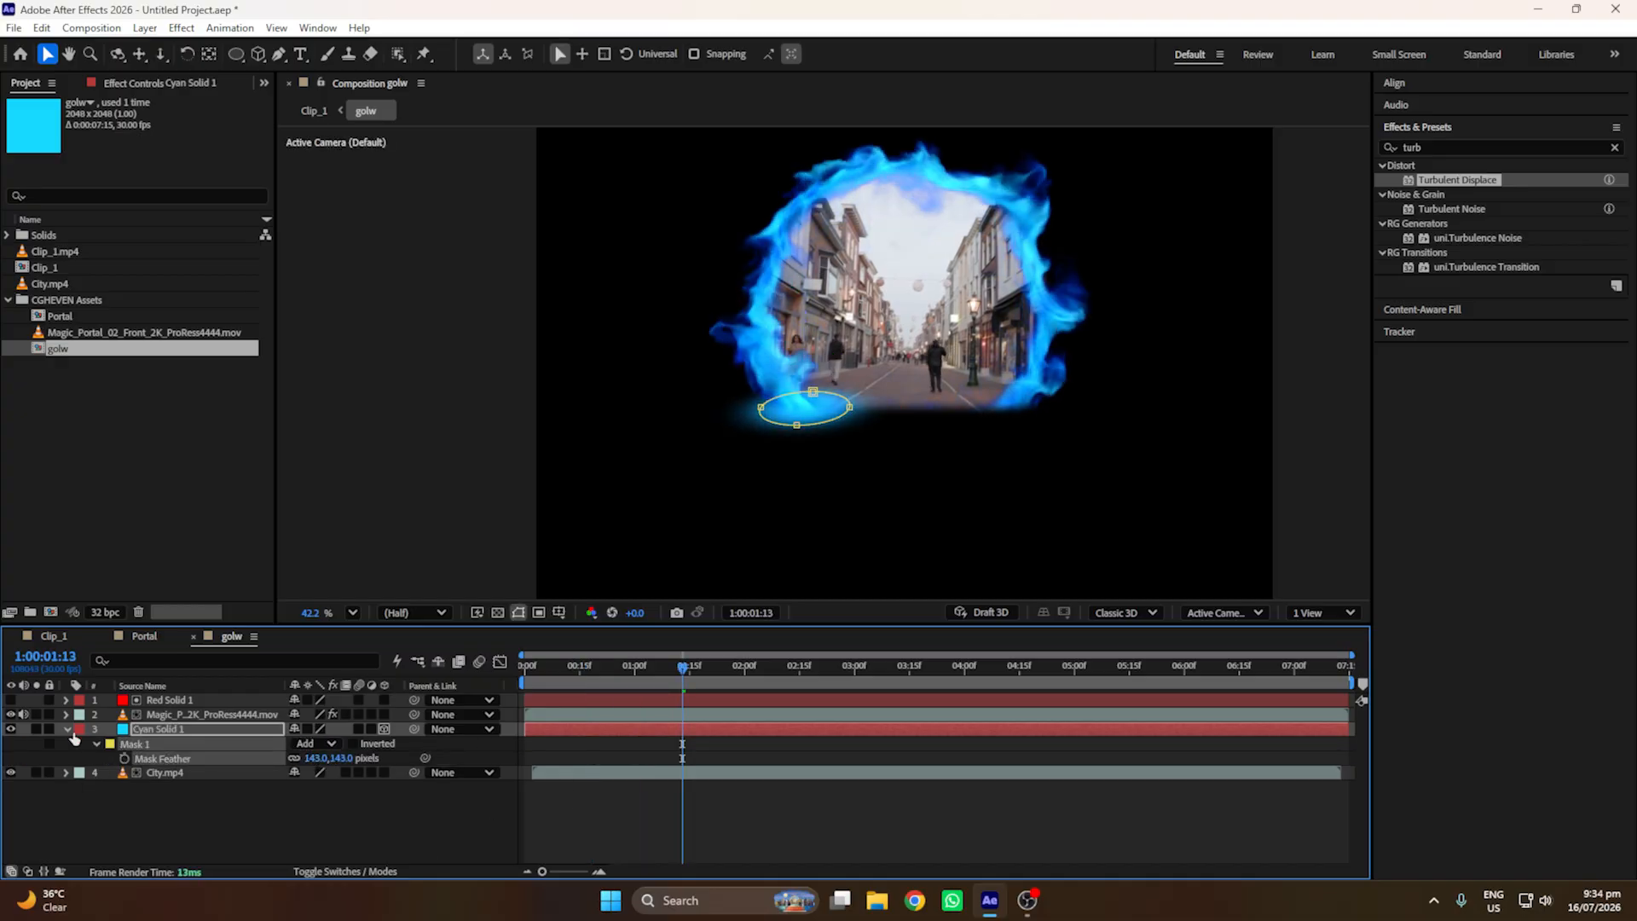
left_click(66, 729)
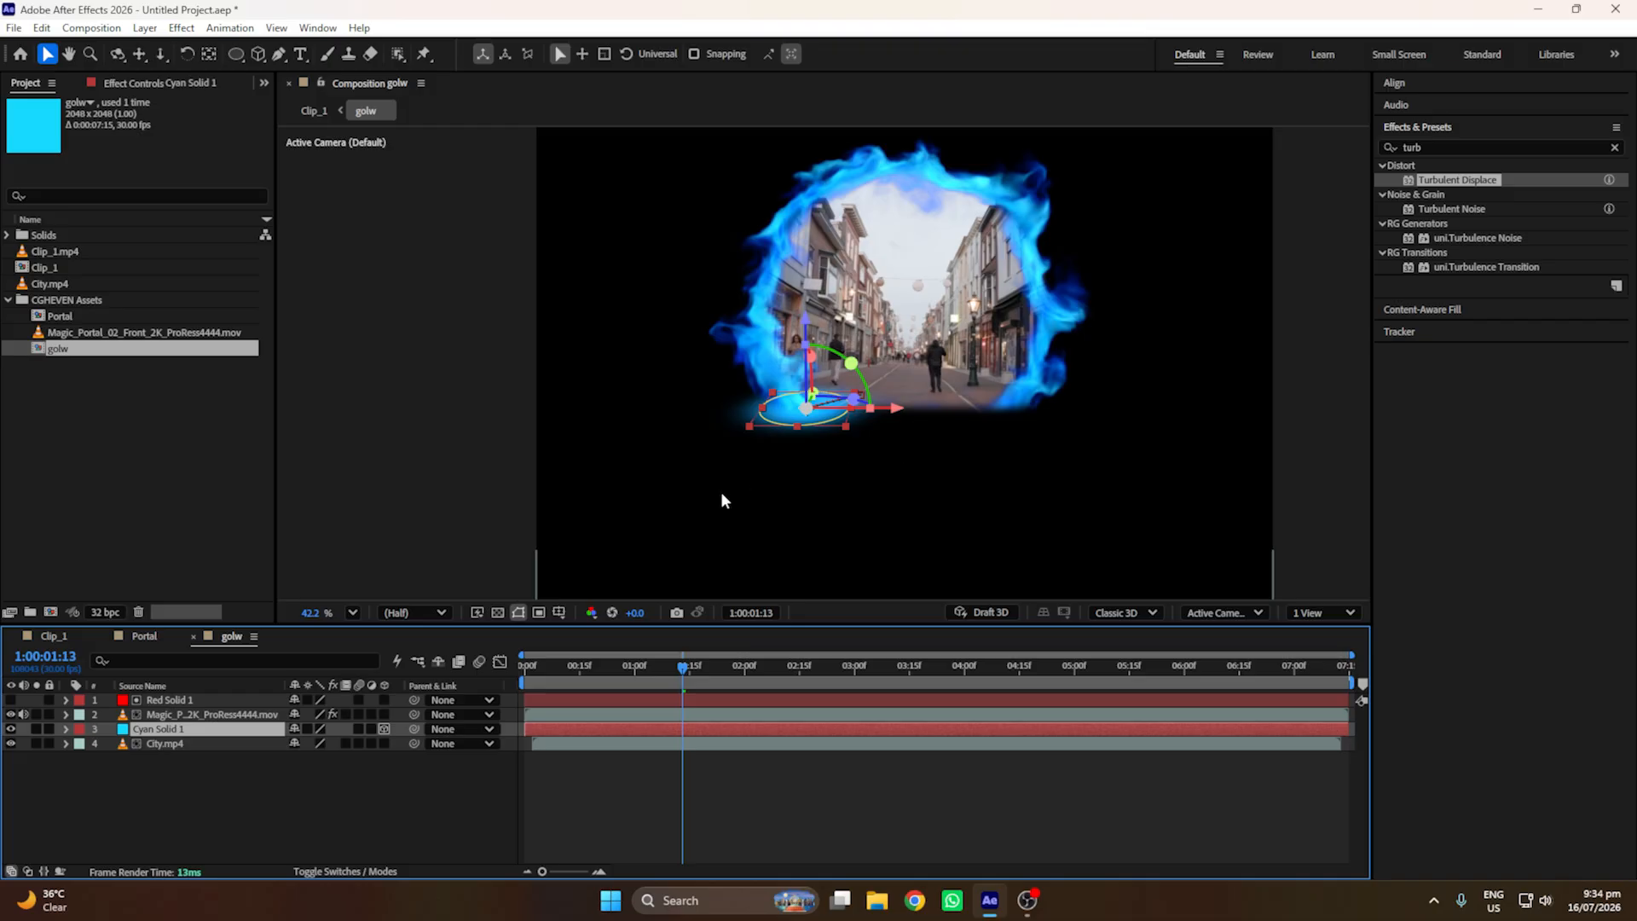
Step: Duplicate the cyan solid under the portal's lower-right edge and make Position 1310.4, 1293.7, 0.0 its end keyframe at 1:00:01:02
key("ctrl+d")
left_click_drag(902, 416, 1100, 447)
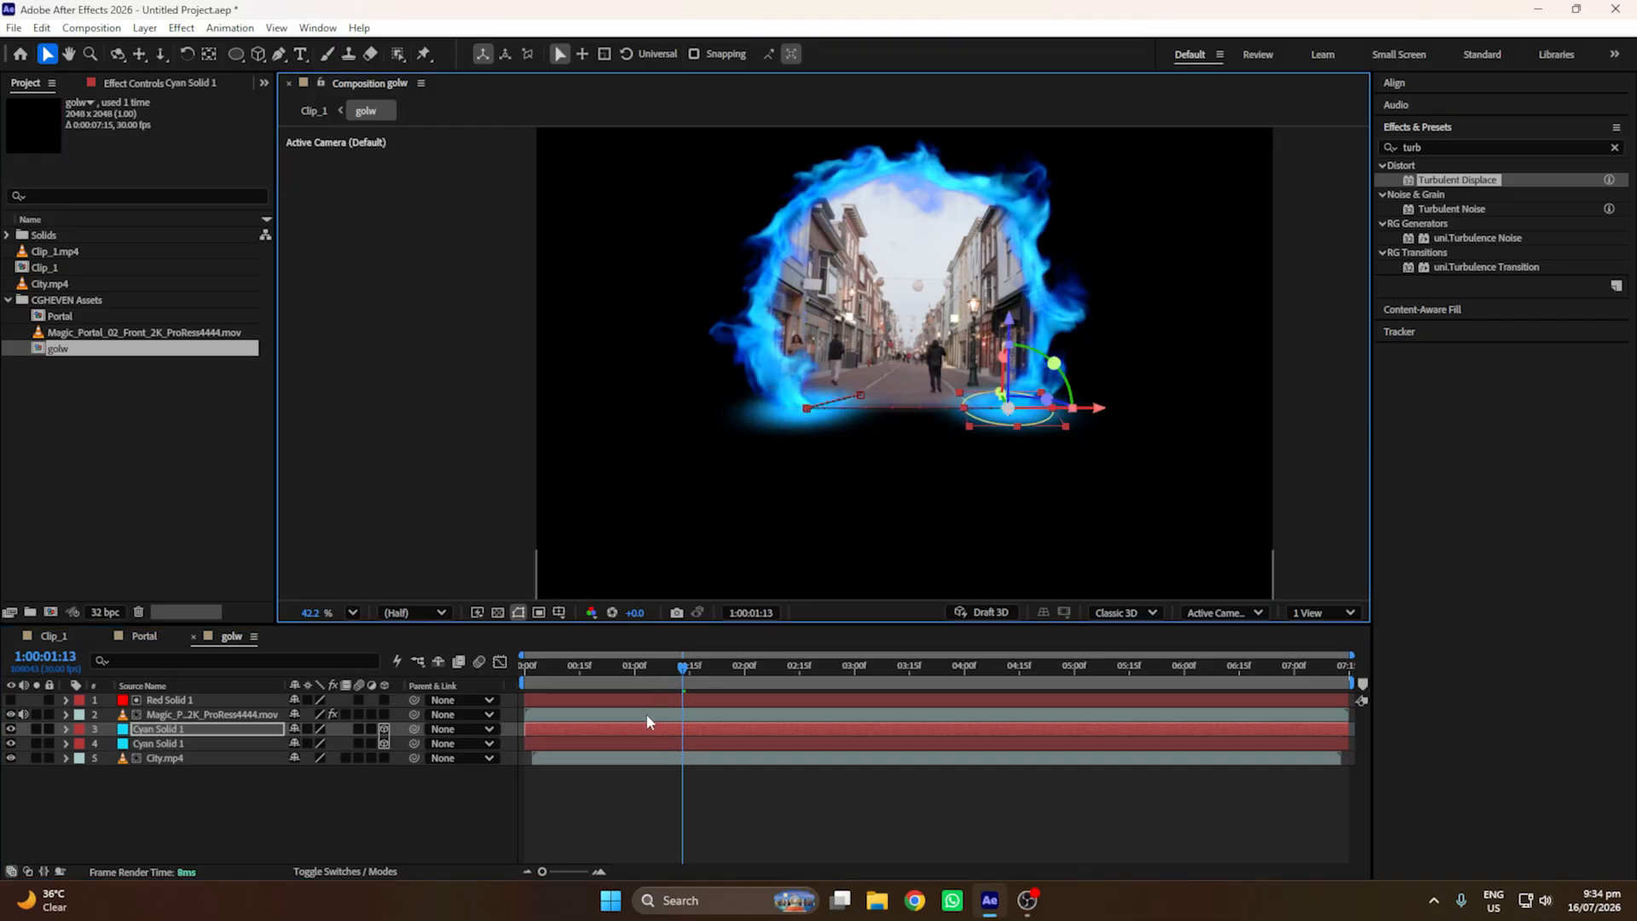
key("u")
left_click(643, 744)
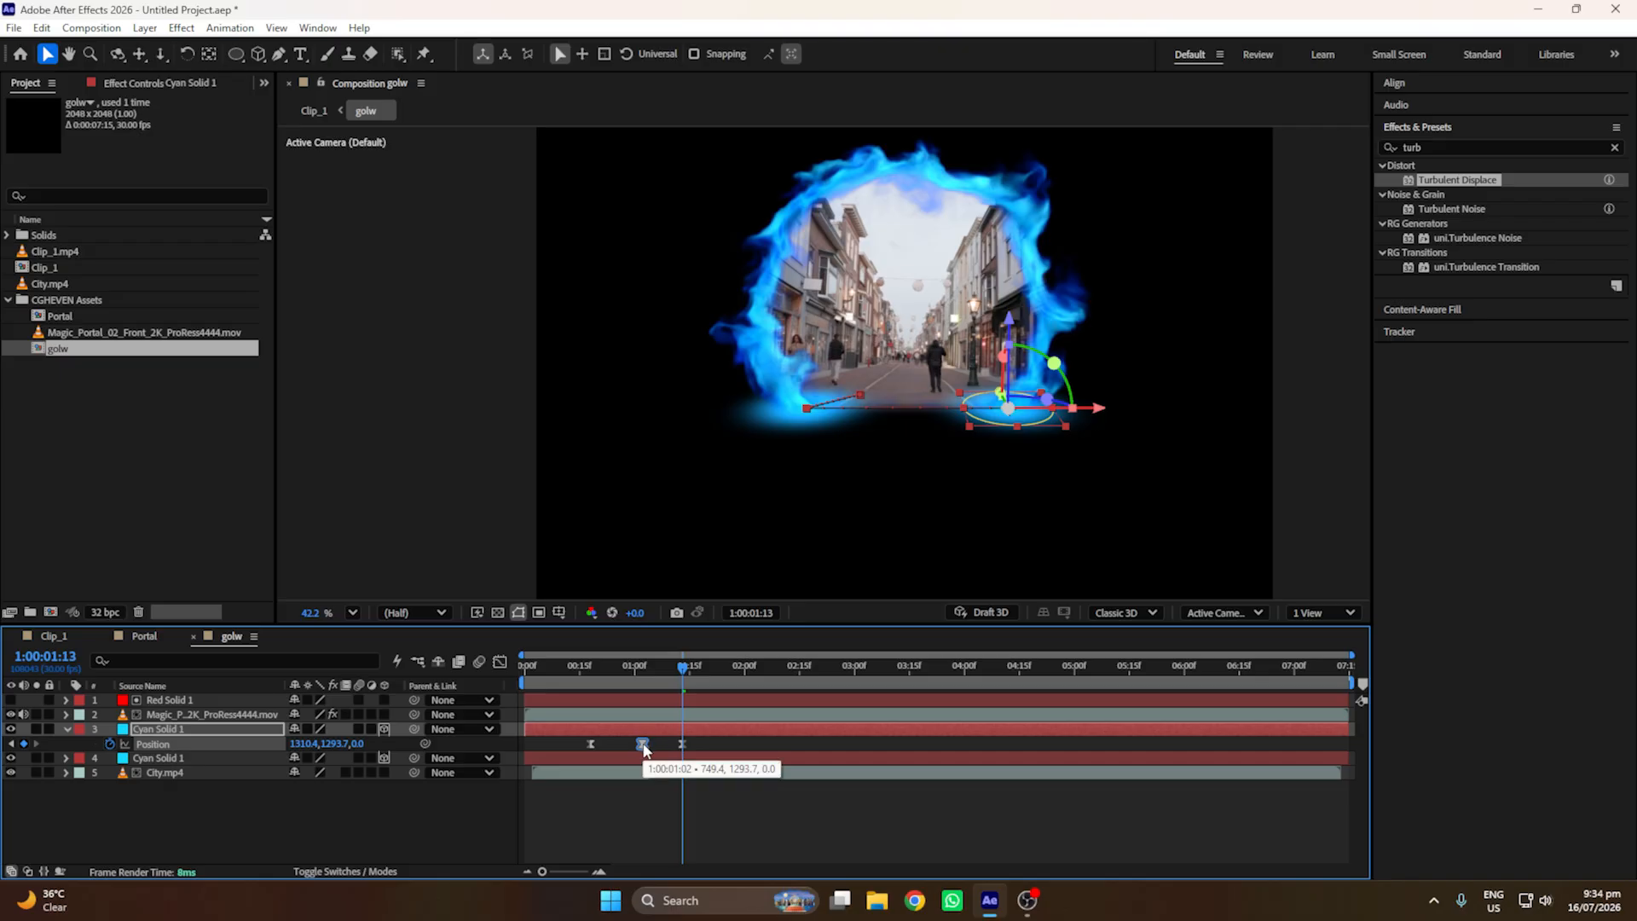
left_click_drag(681, 743, 637, 747)
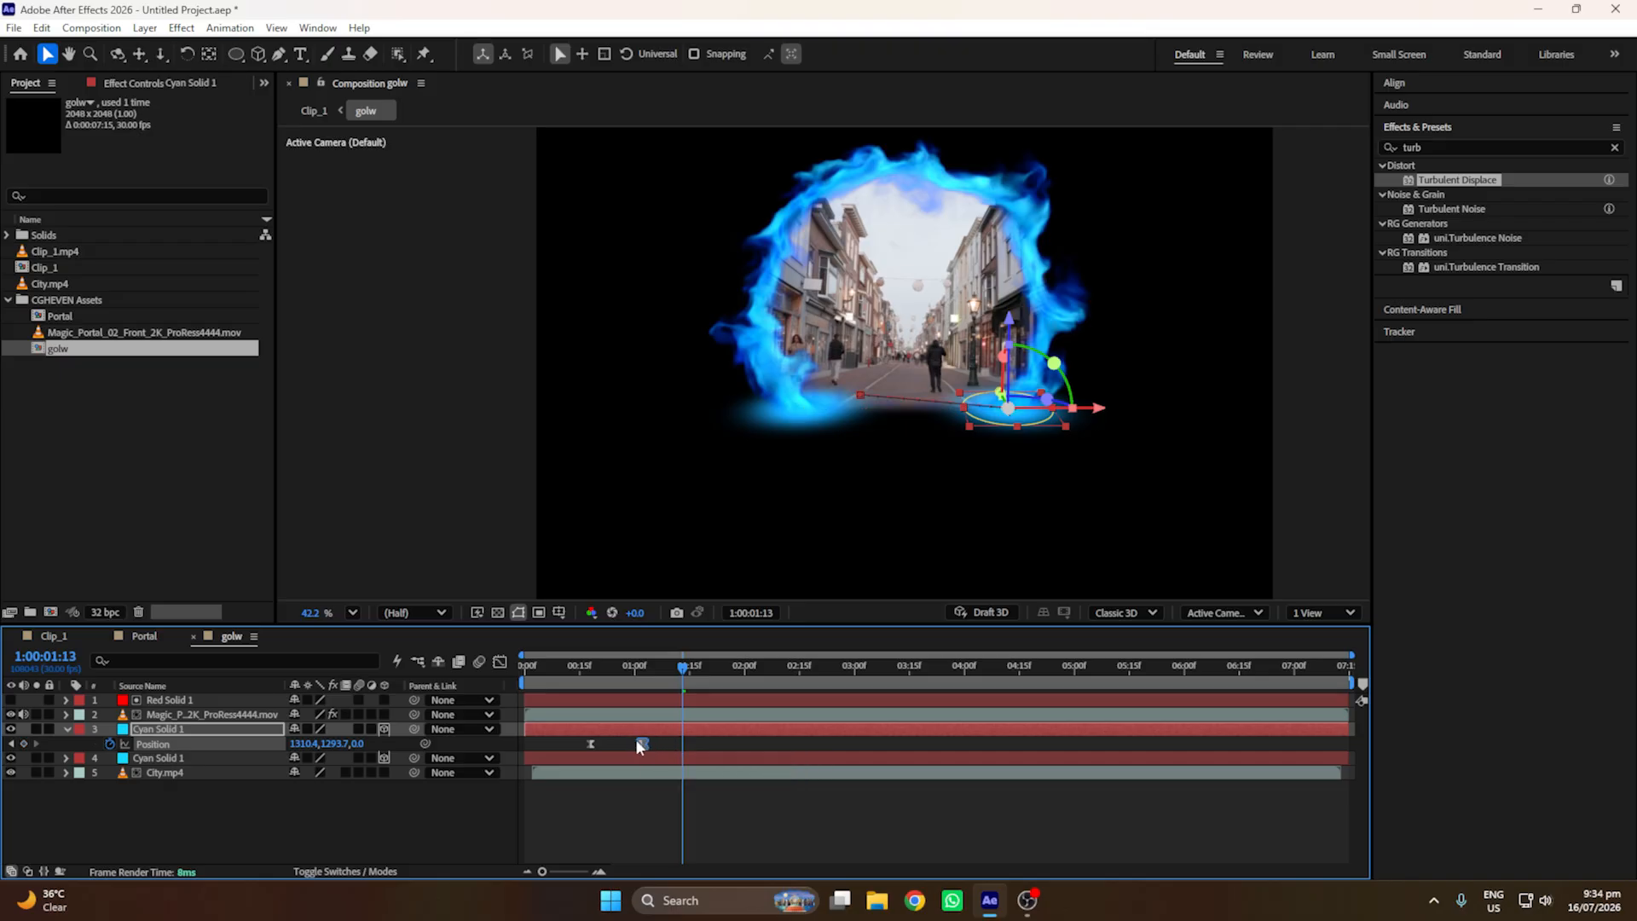
key("Delete")
Step: Set the duplicate cyan solid's starting Position to 1063.4, 1270.7, 0.0 at 1:00:00:19 and preview both glows
left_click_drag(621, 678, 596, 682)
left_click_drag(1013, 410, 921, 402)
key("space")
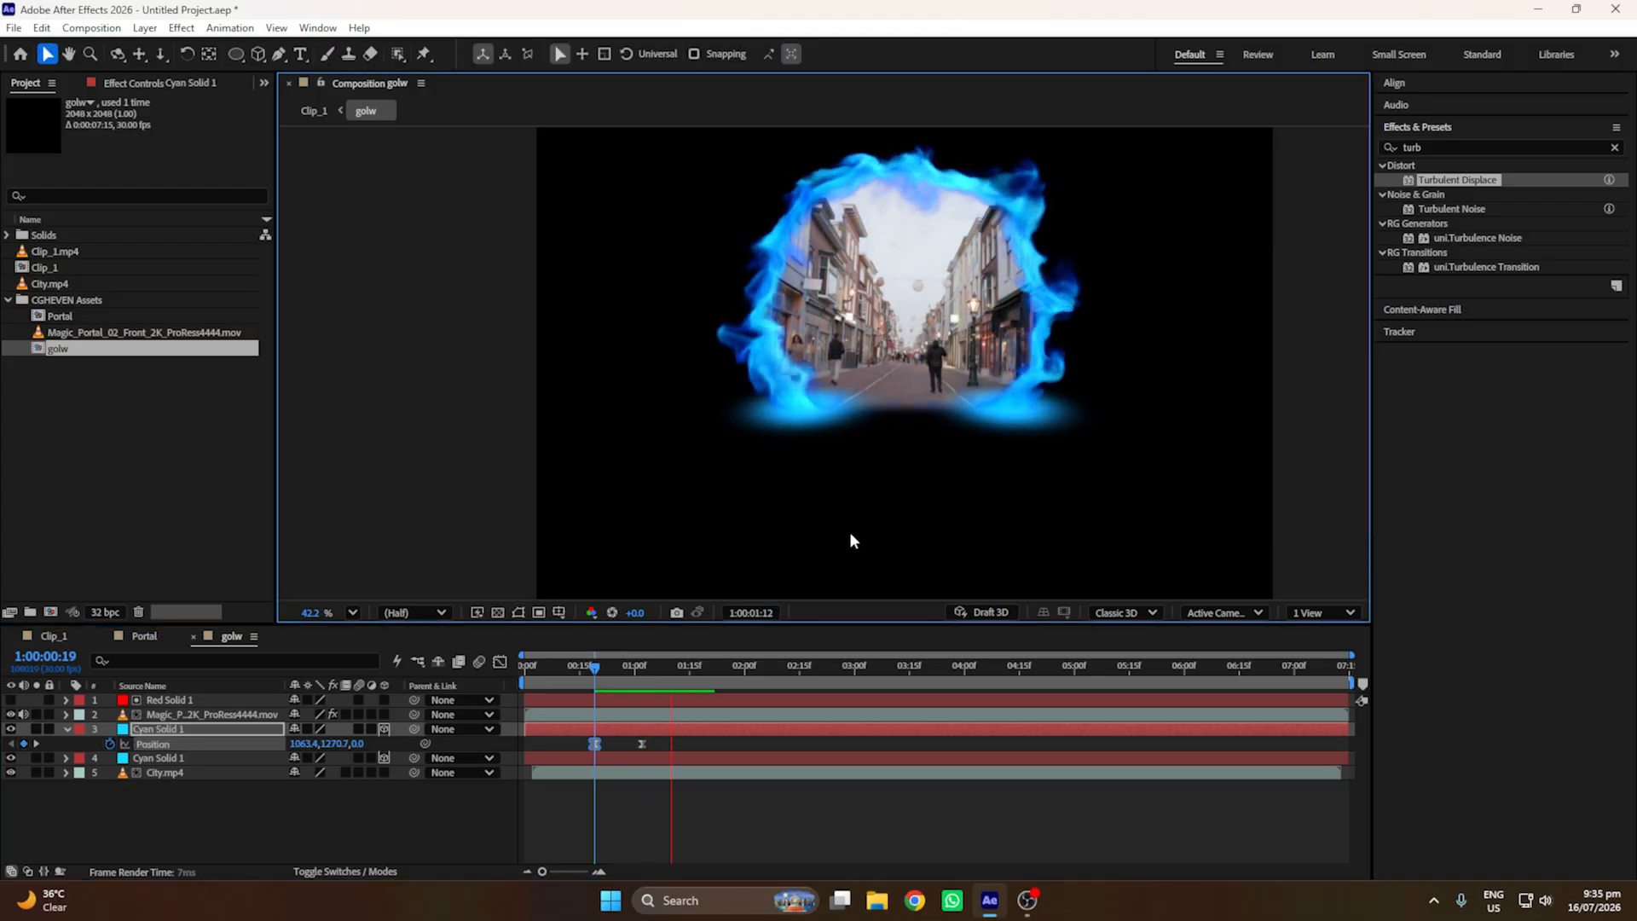
key("space")
left_click(65, 728)
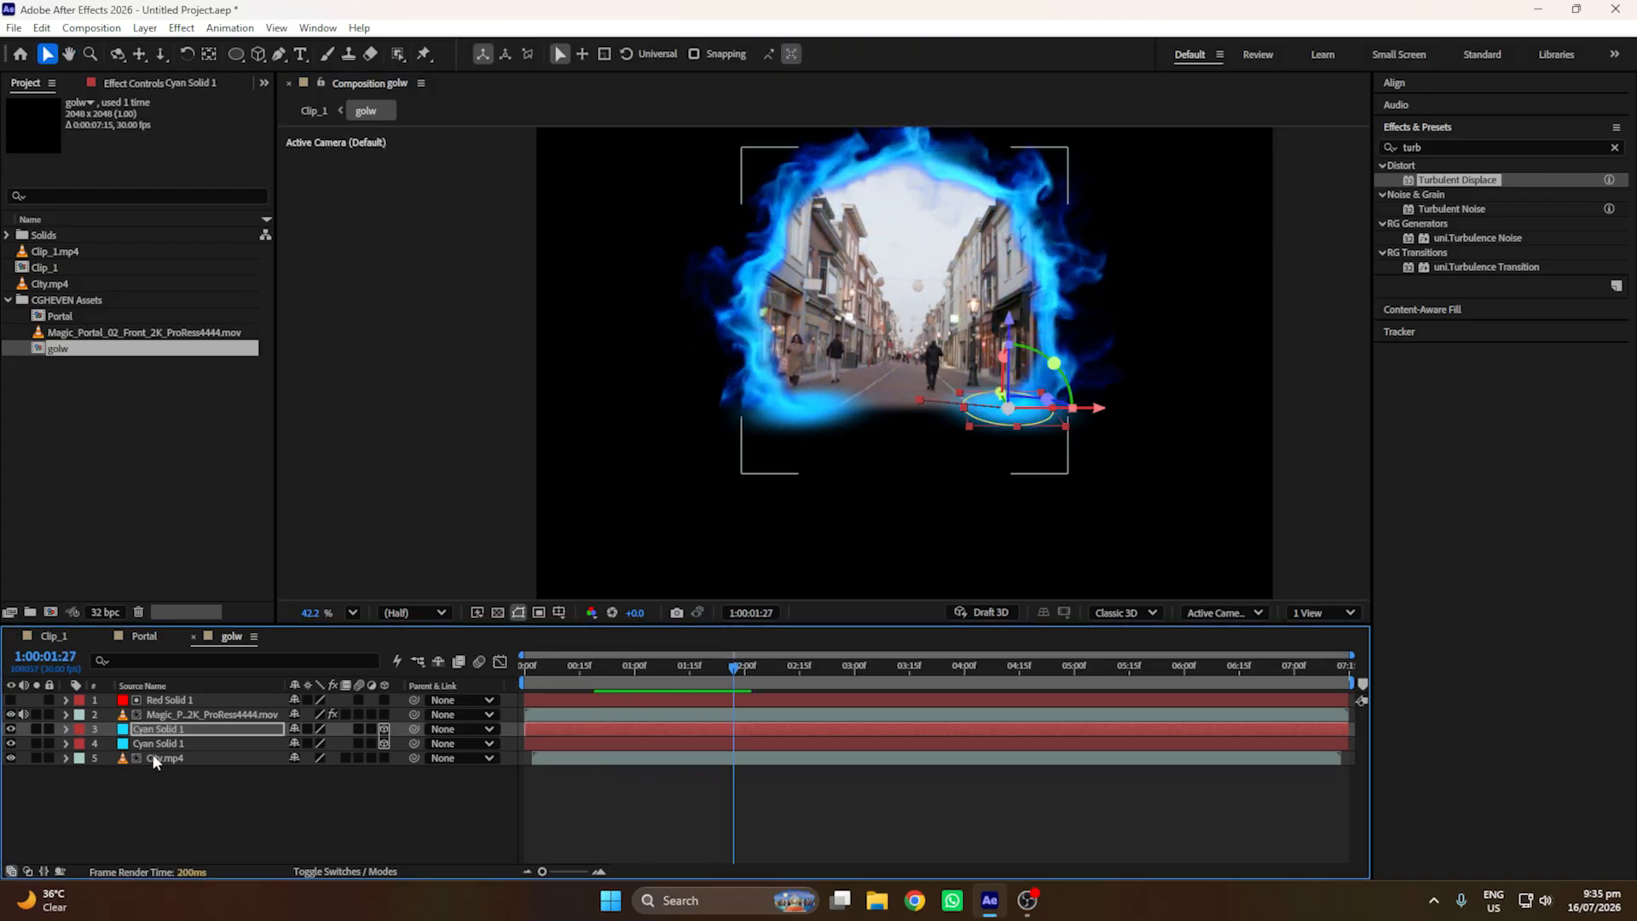
Step: Delete the City.mp4, magic portal footage and Red Solid 1 layers from the golw composition, leaving only the cyan solids
left_click(157, 753)
key("Delete")
left_click(176, 715)
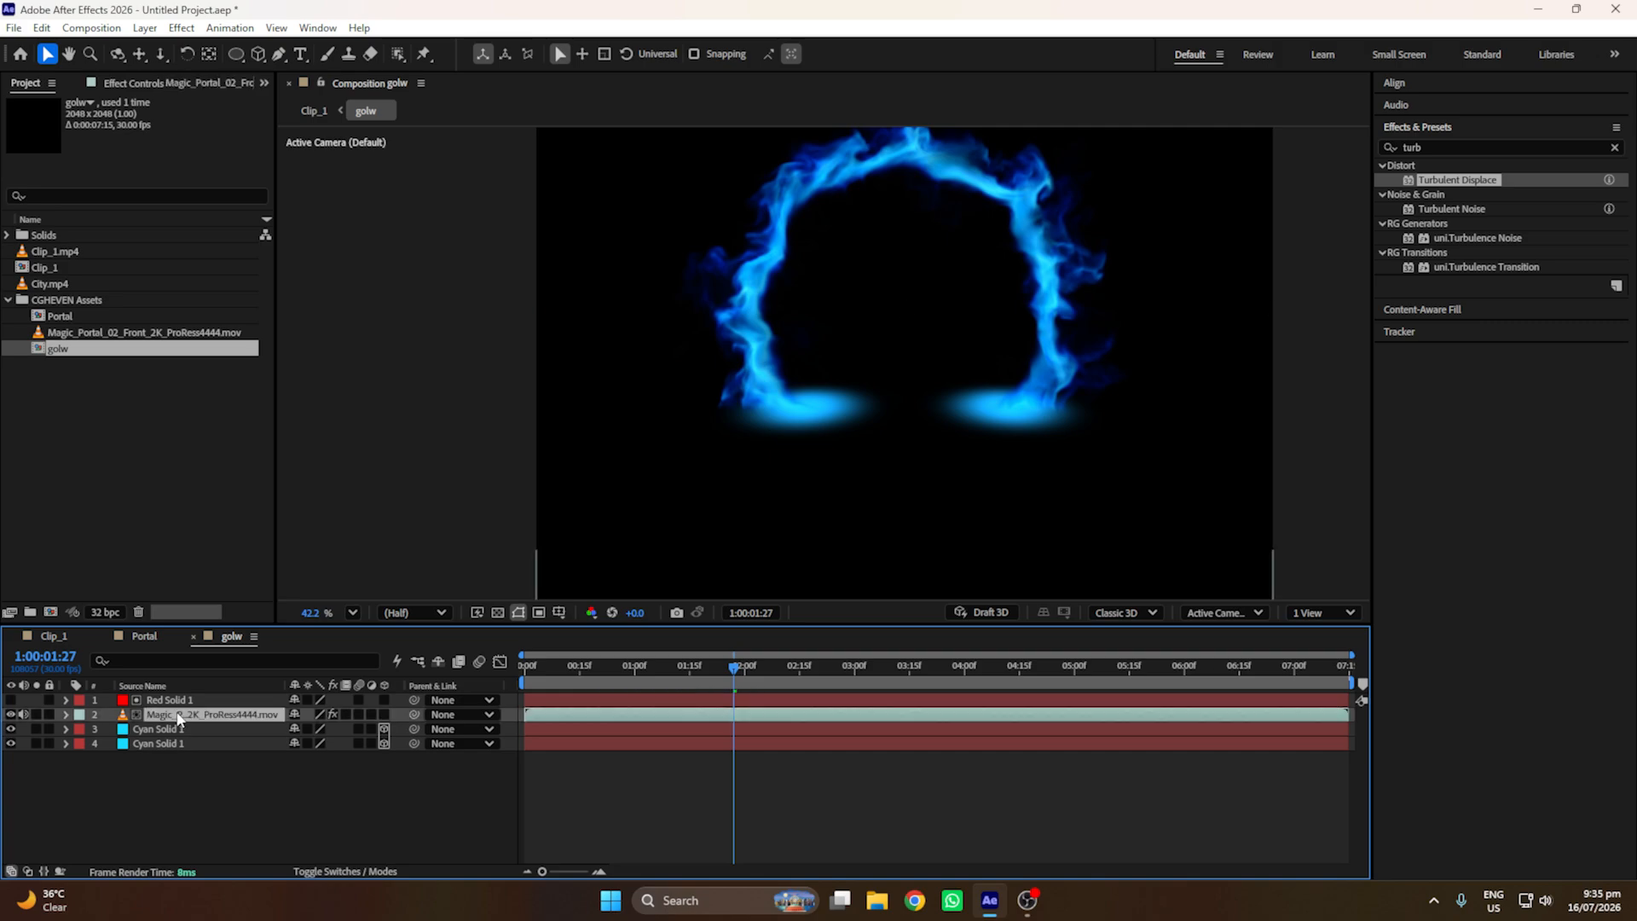
key("Delete")
left_click(178, 699)
key("Delete")
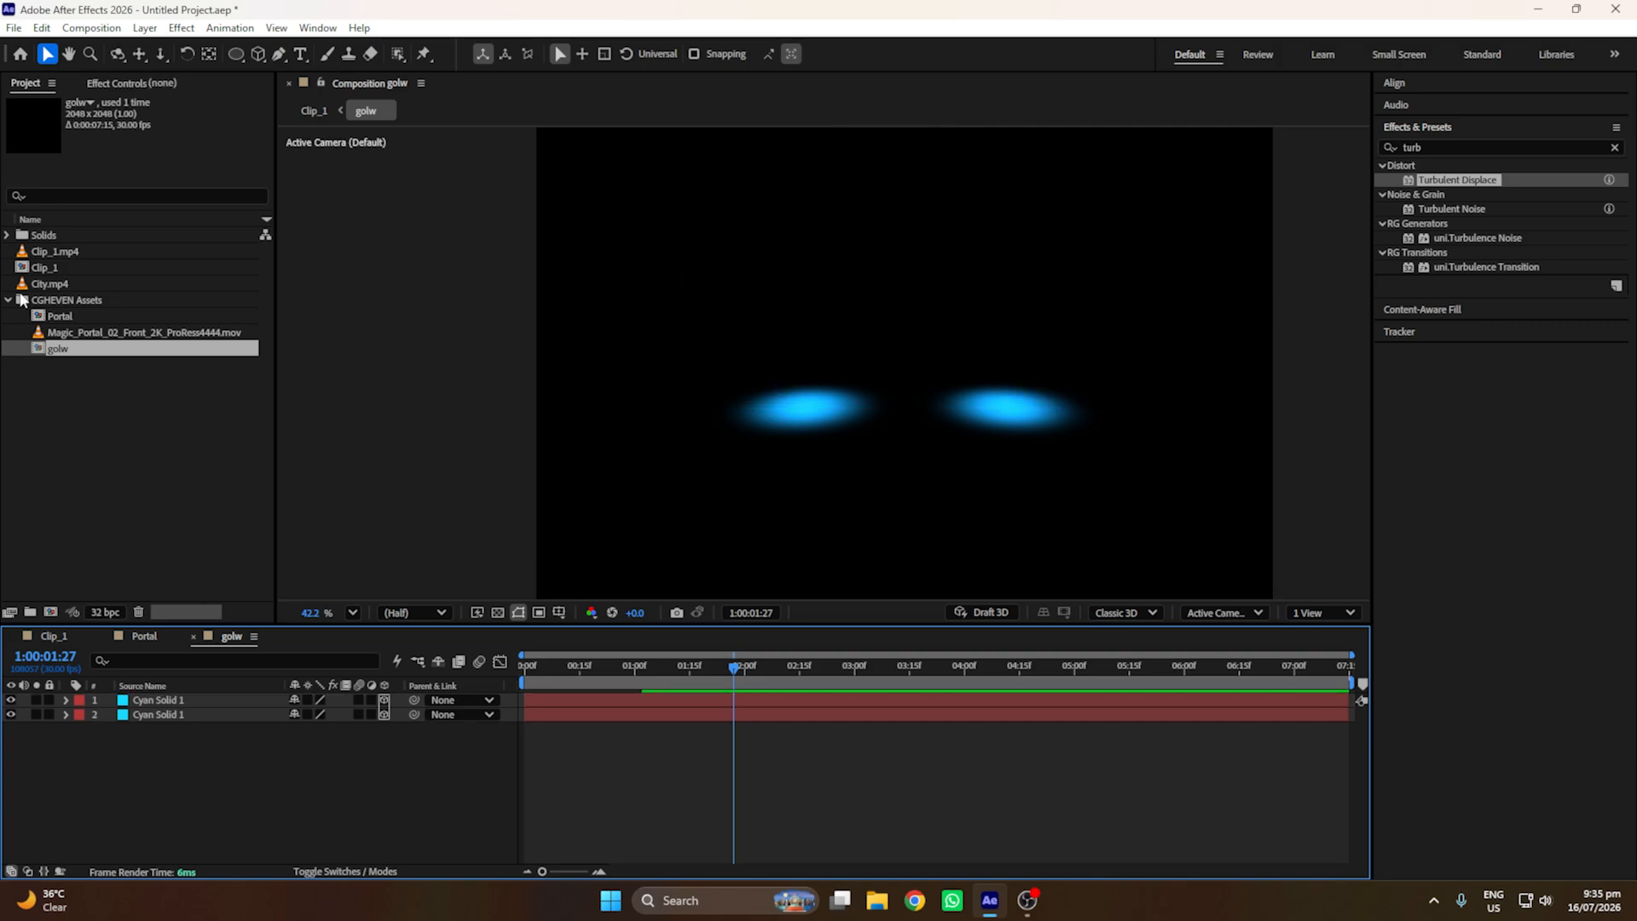
Step: Open the Clip_1 composition and set the golw layer's blending mode to Overlay
left_click(45, 267)
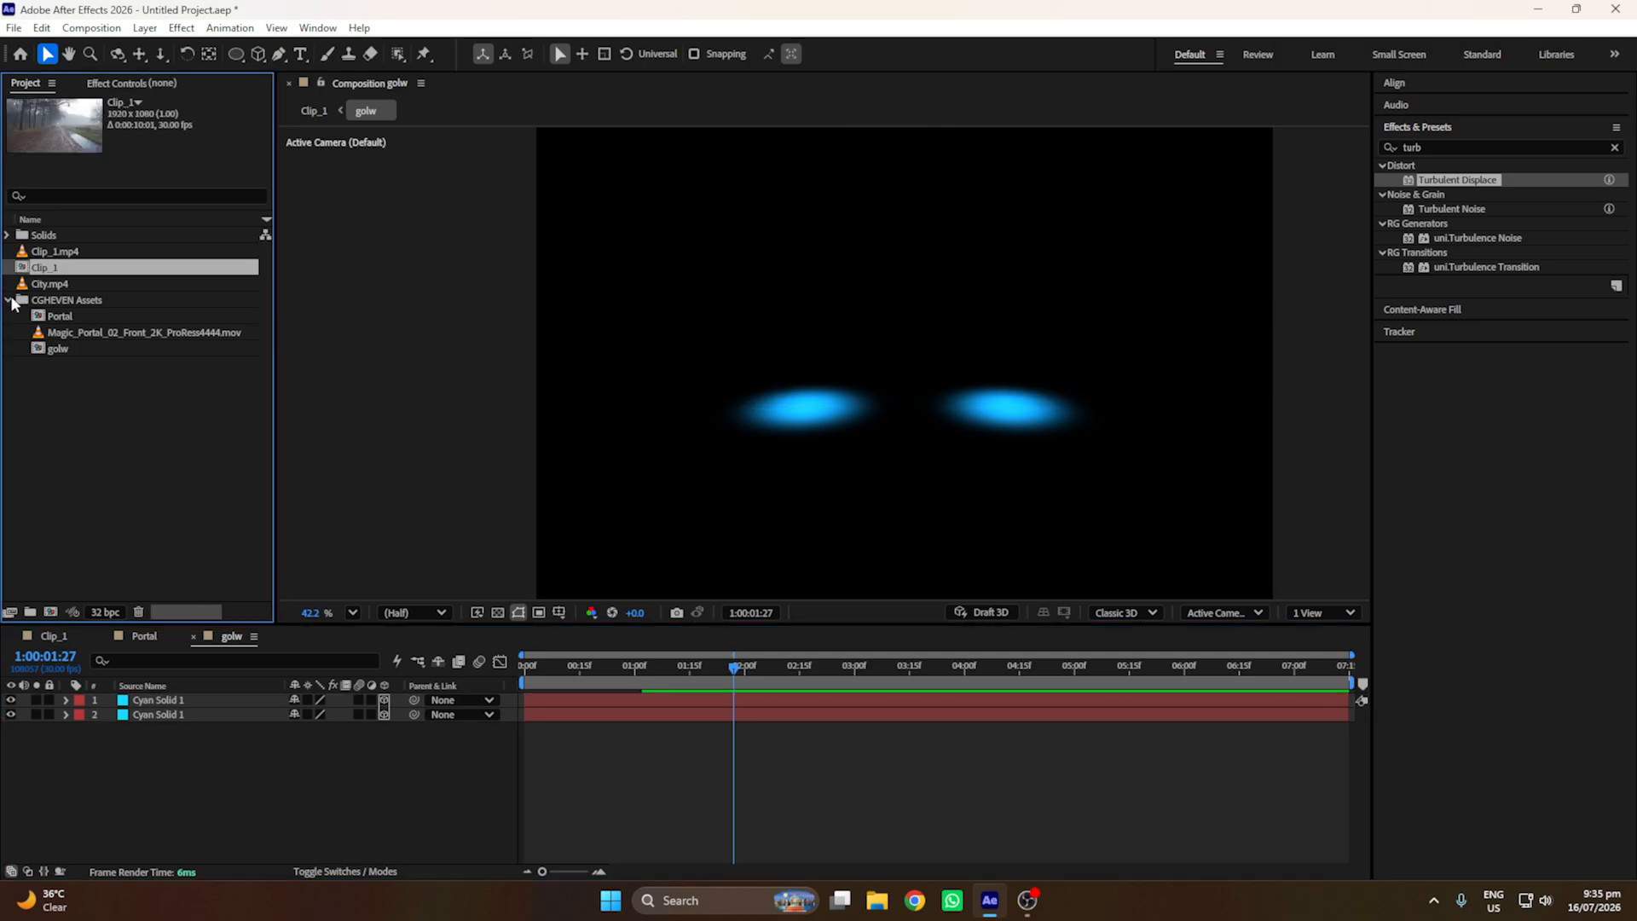
left_click(9, 300)
double_click(44, 267)
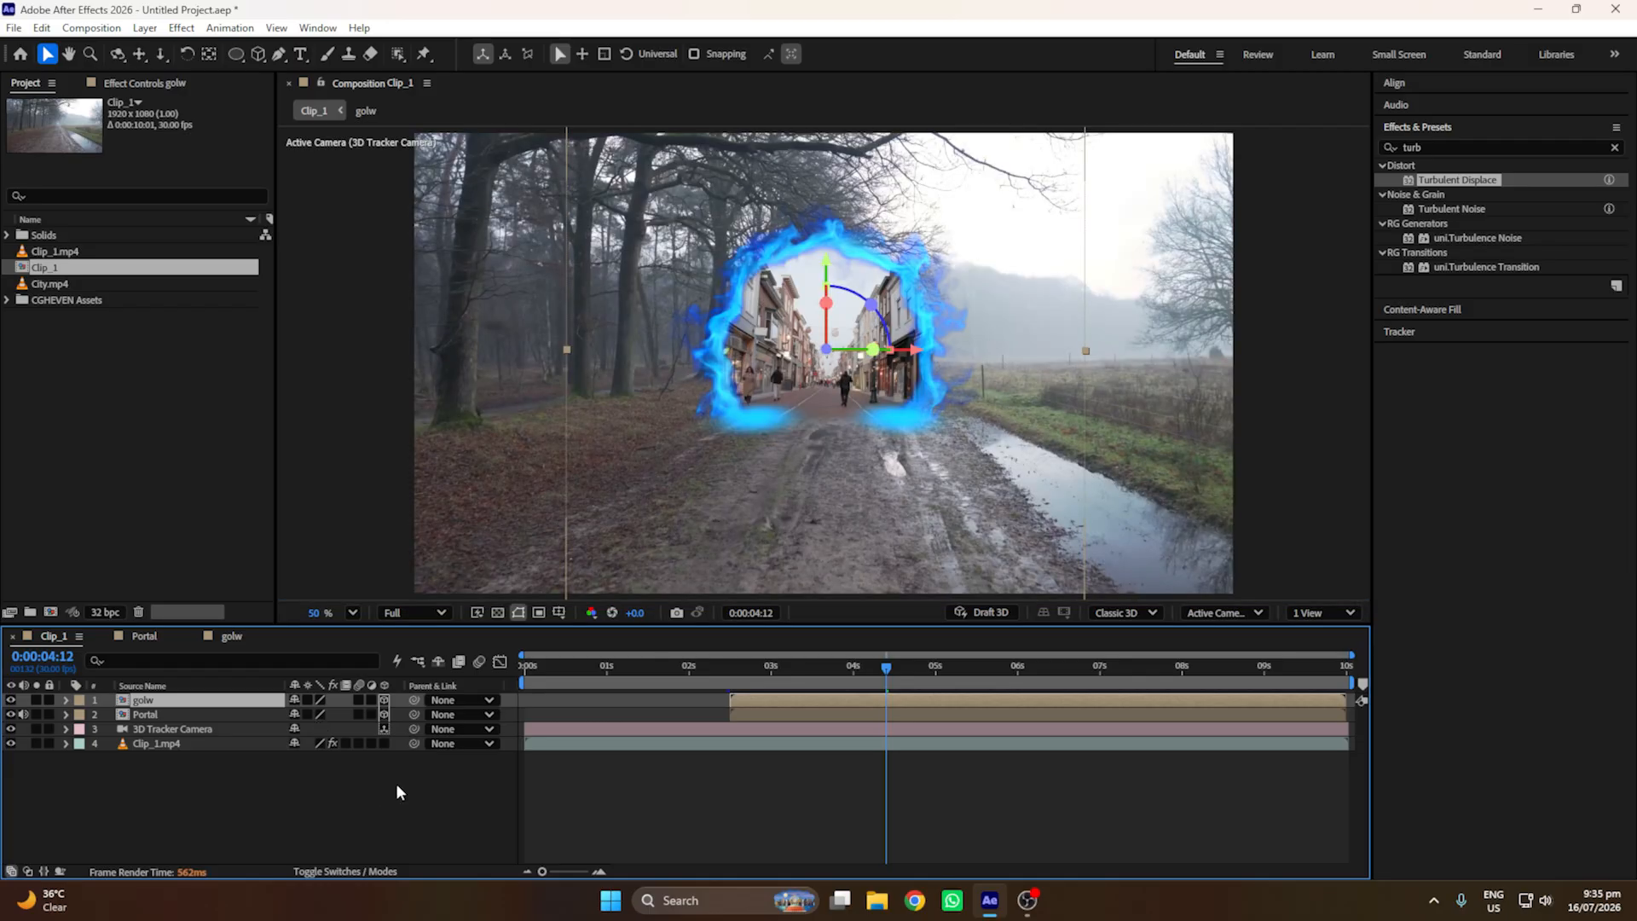
left_click(397, 785)
left_click(192, 716)
left_click(194, 703)
left_click(340, 870)
left_click(305, 700)
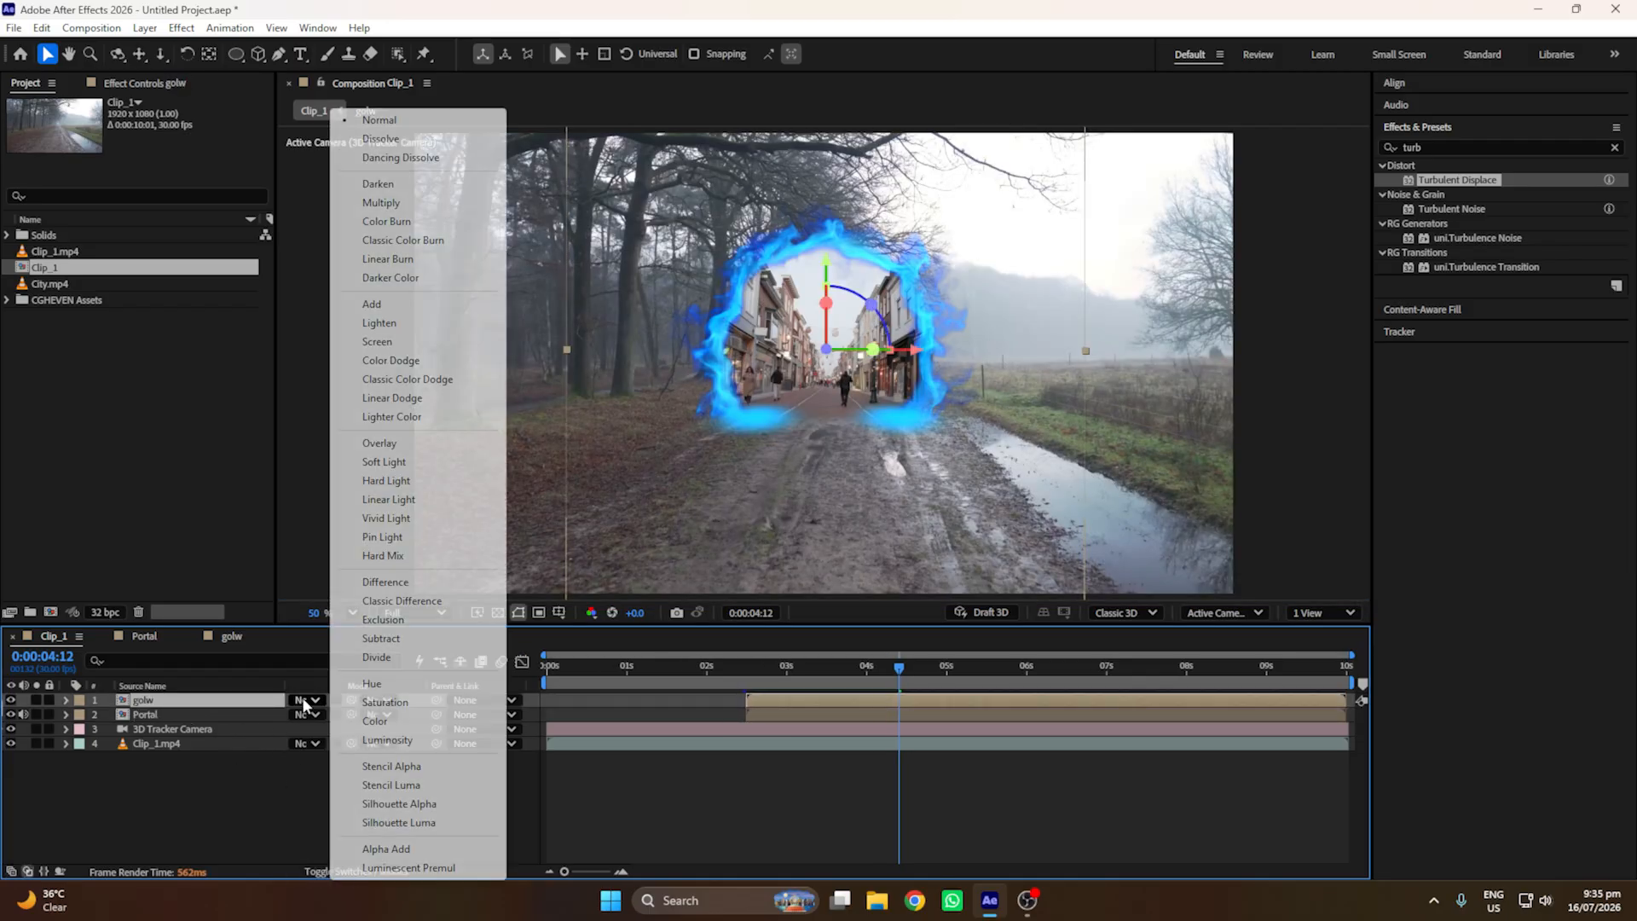
left_click(379, 443)
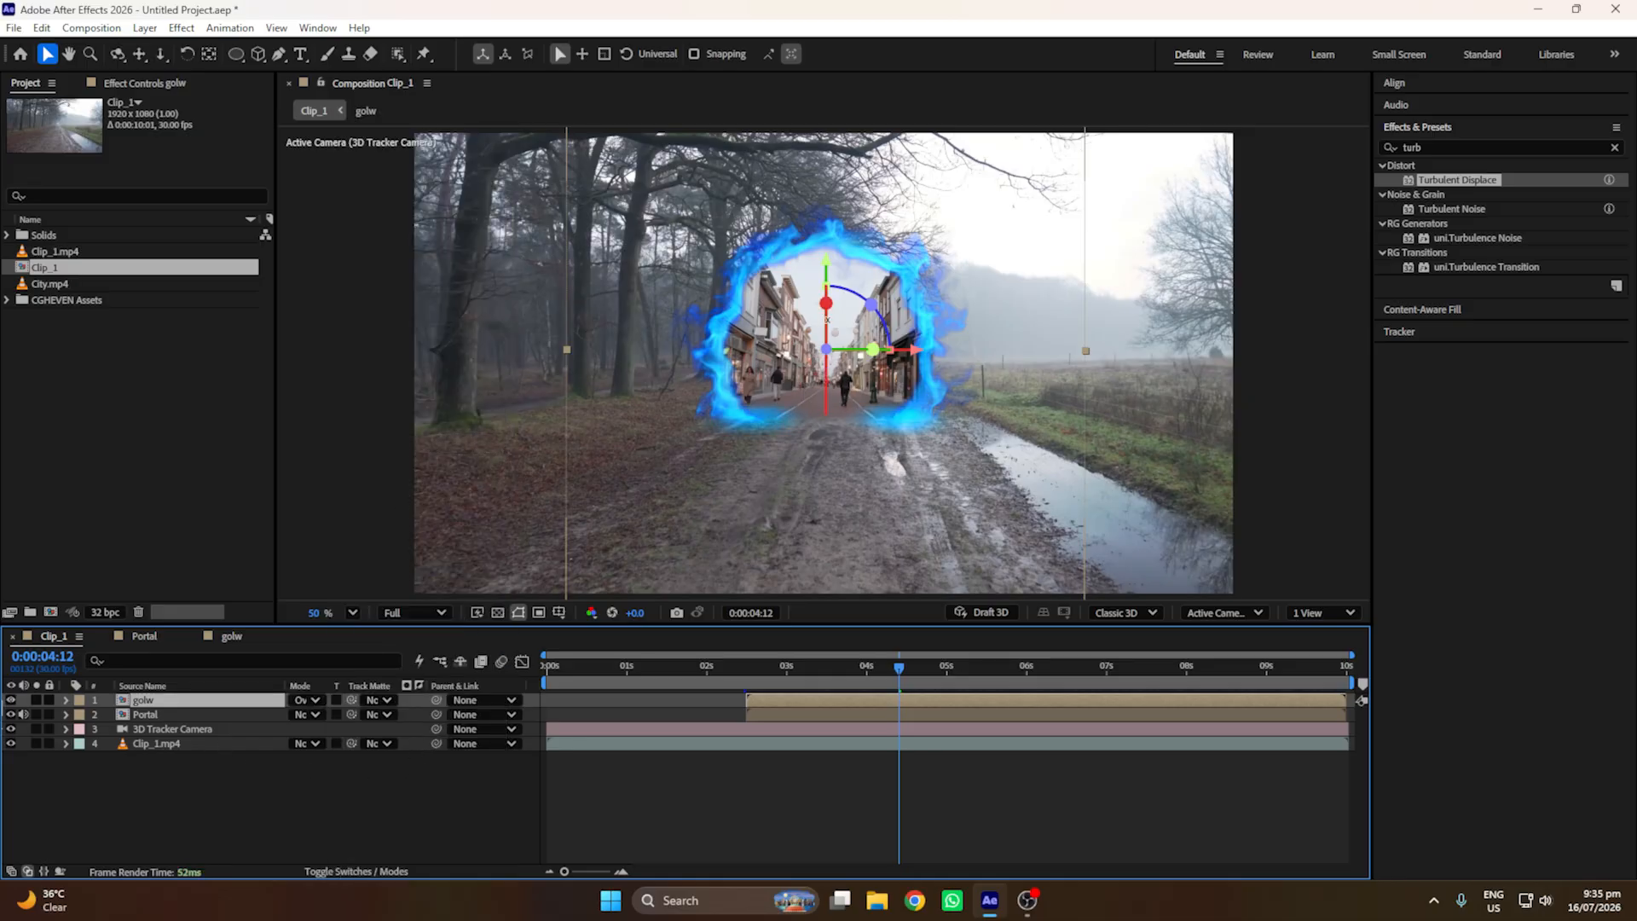
Step: Move the golw layer slightly down onto the road and narrow its horizontal scale to 74.2%
left_click_drag(826, 276, 827, 283)
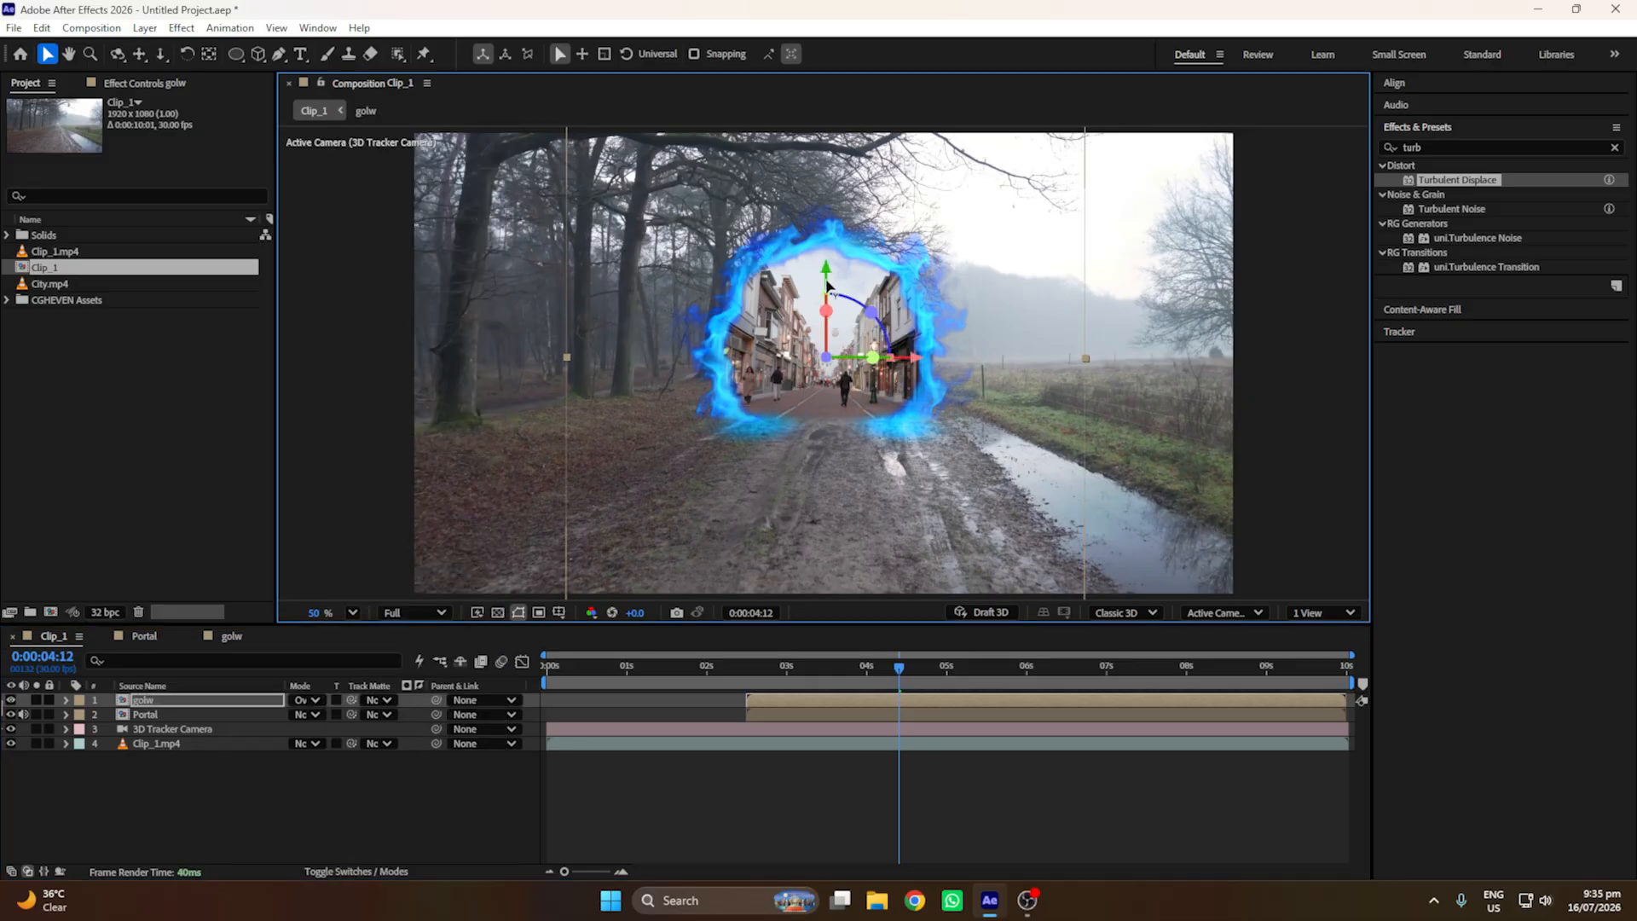
left_click_drag(1086, 358, 1076, 357)
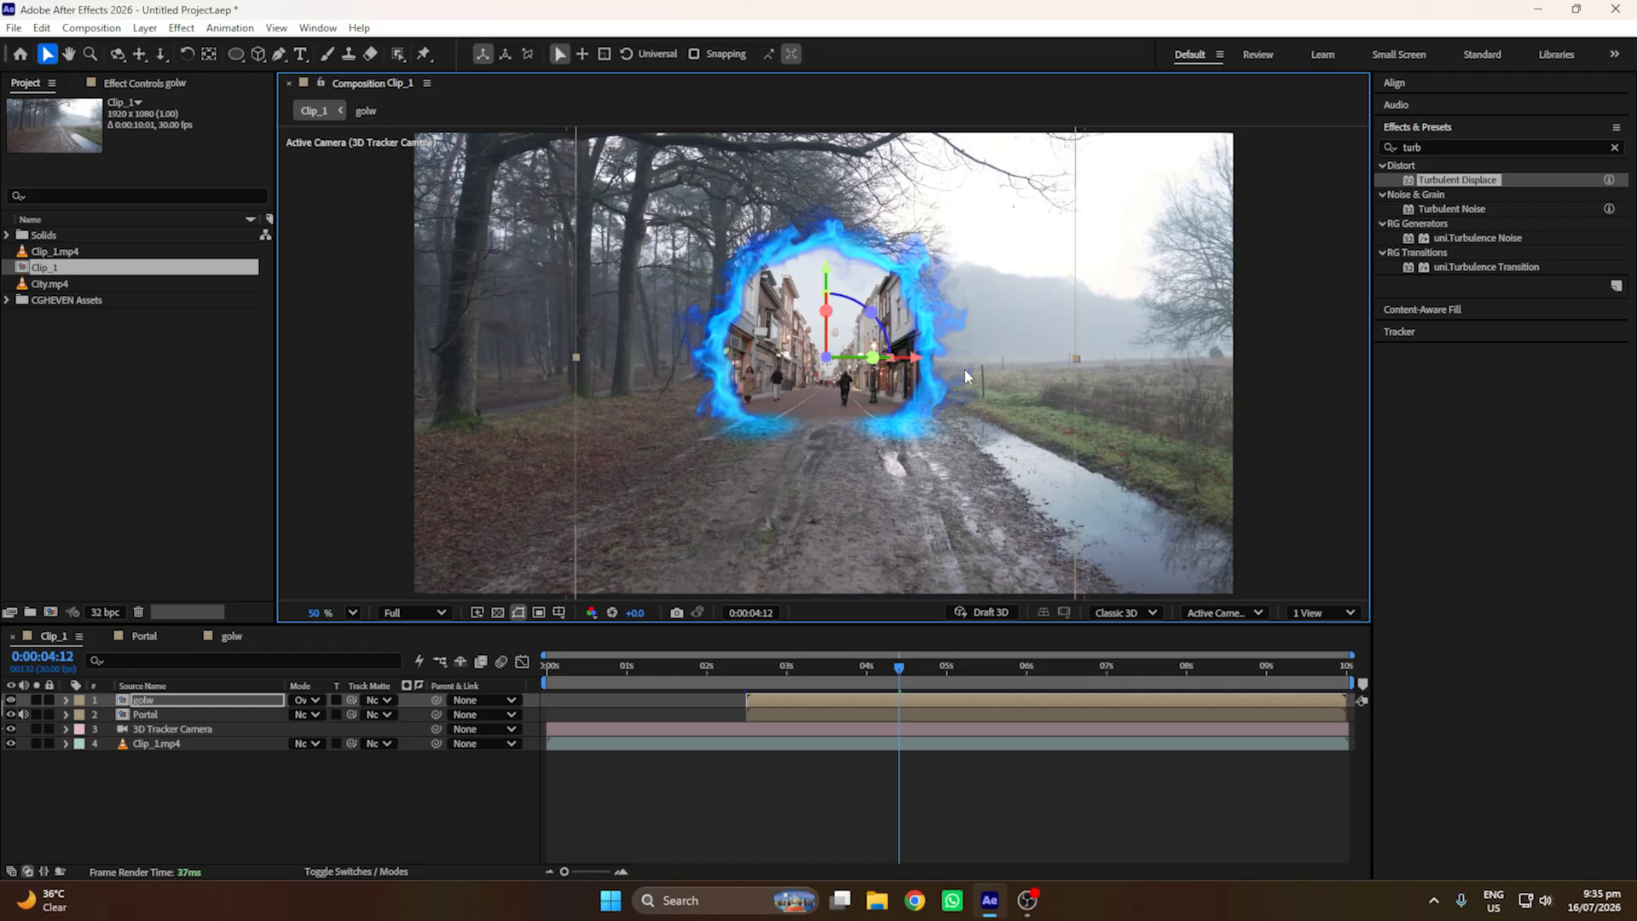
left_click(448, 801)
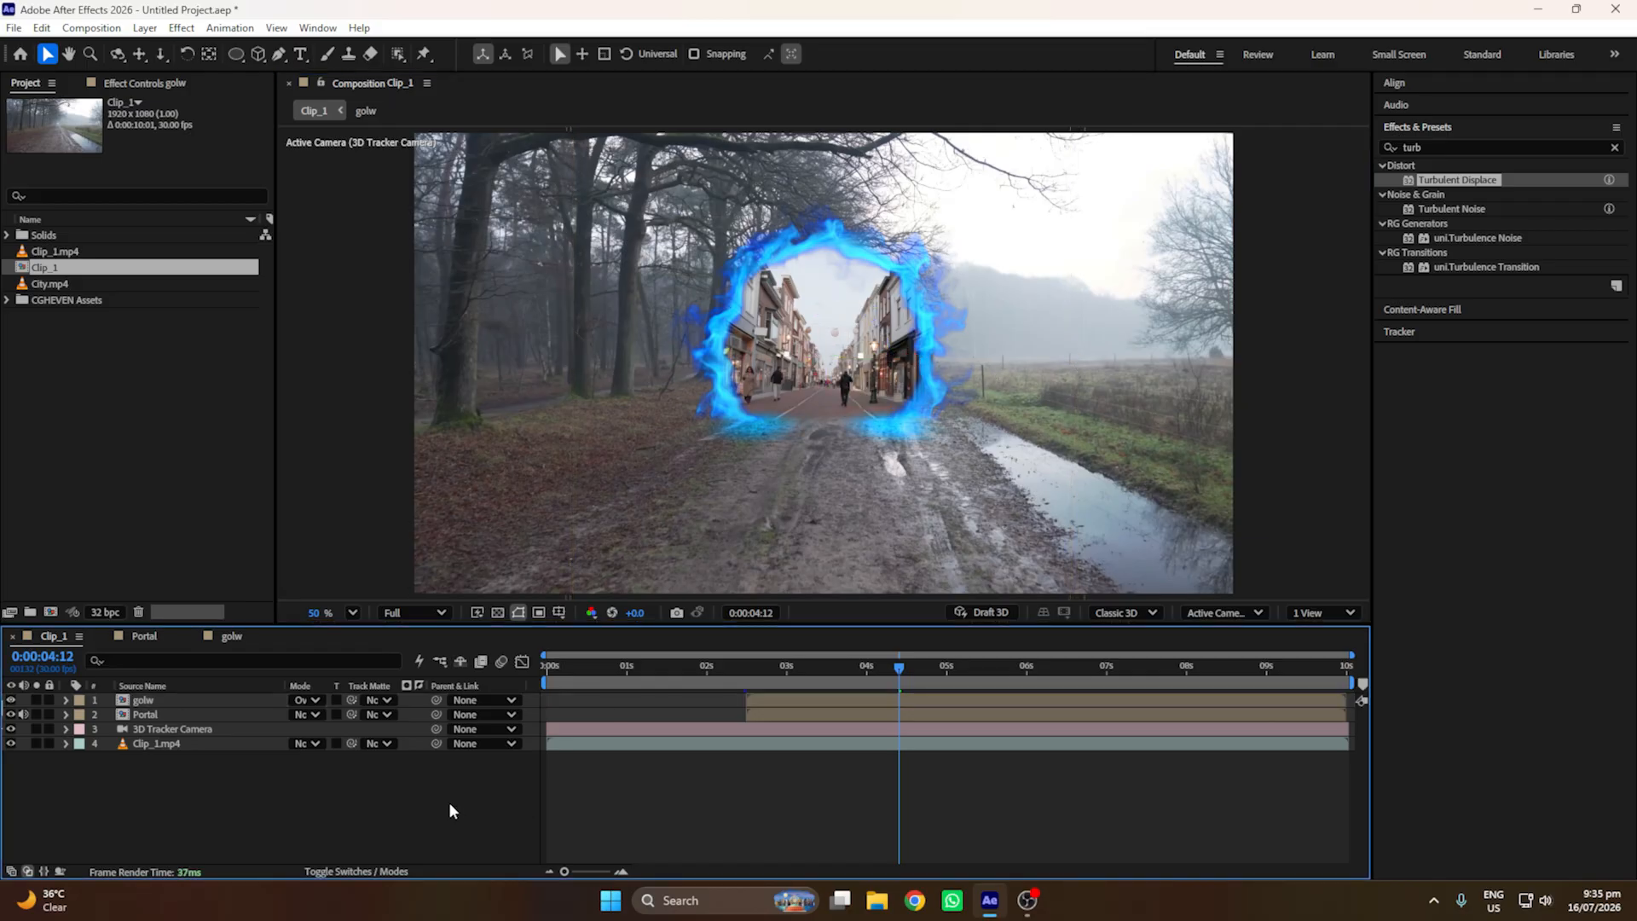
Step: Set the preview resolution to Quarter and review the composite from 0:00:02:19 through the portal's closing at 0:00:08:25
left_click(762, 666)
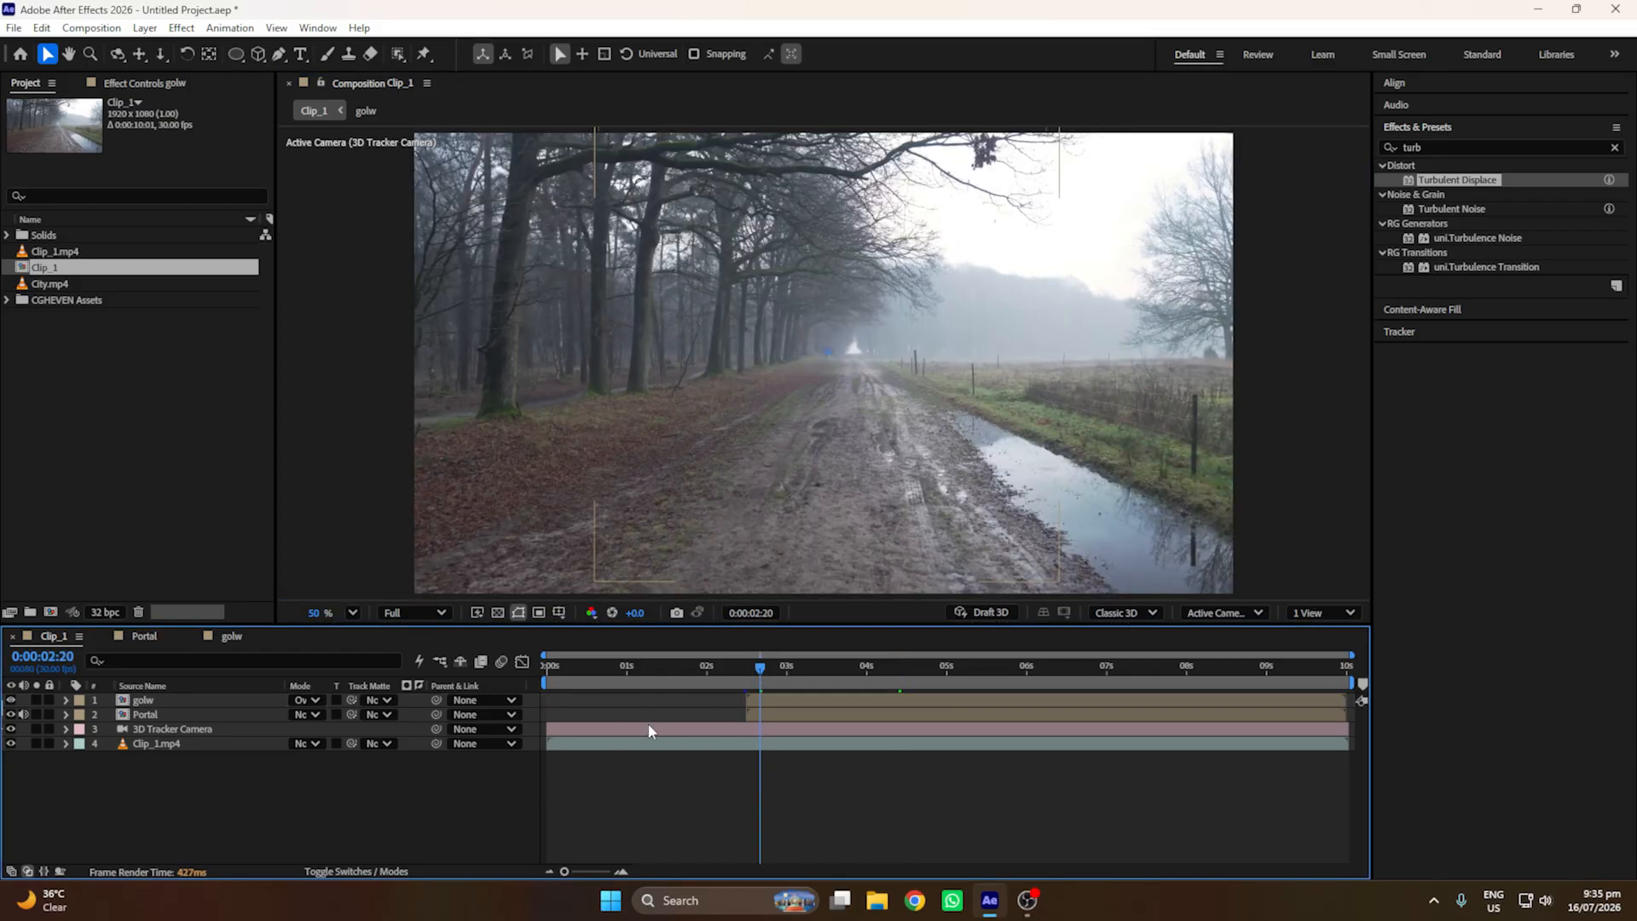
left_click(433, 614)
left_click(409, 734)
key("space")
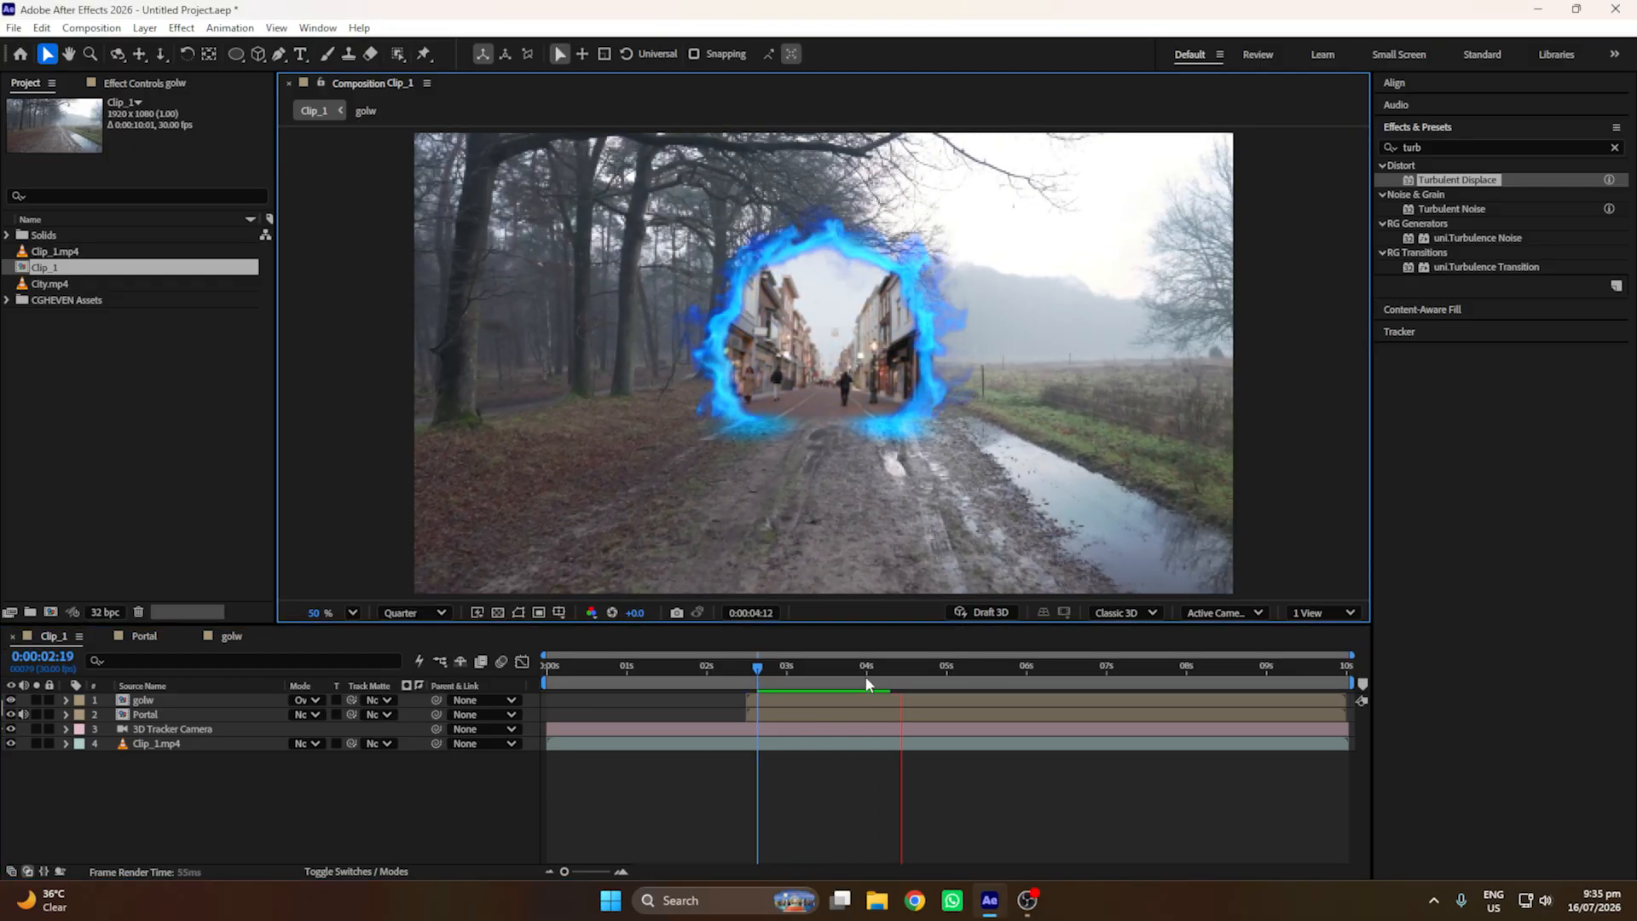
left_click_drag(925, 679, 1252, 689)
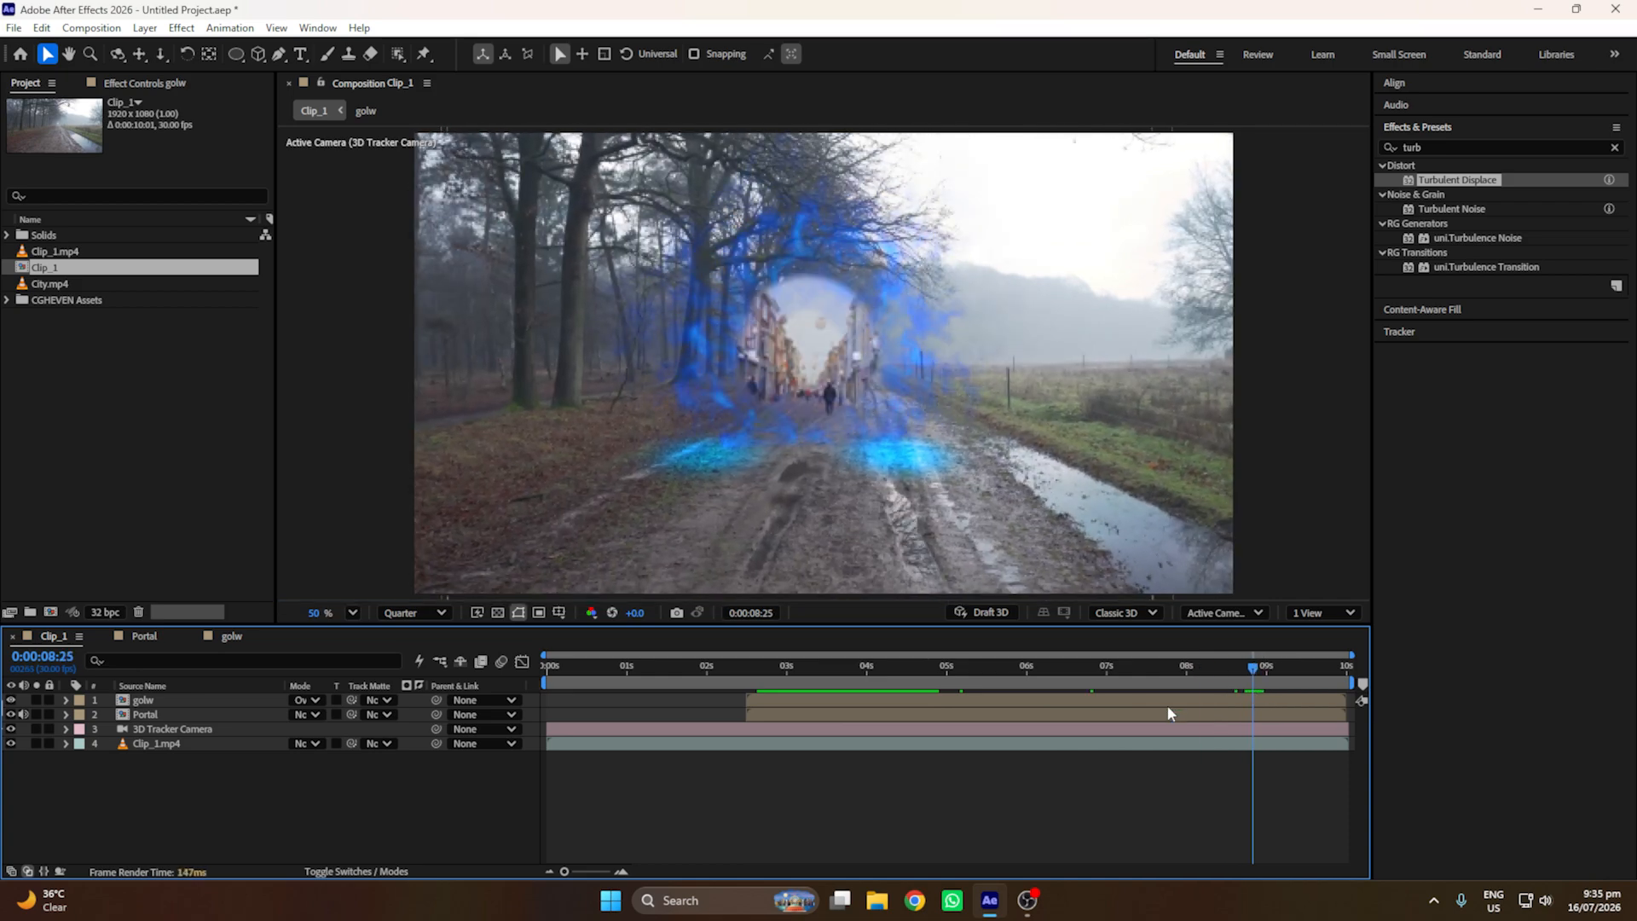
Step: Keyframe the golw layer's current Scale at 0:00:08:17 and shrink it to 37.2, 38.6, 38.6% at 0:00:08:27
left_click(186, 704)
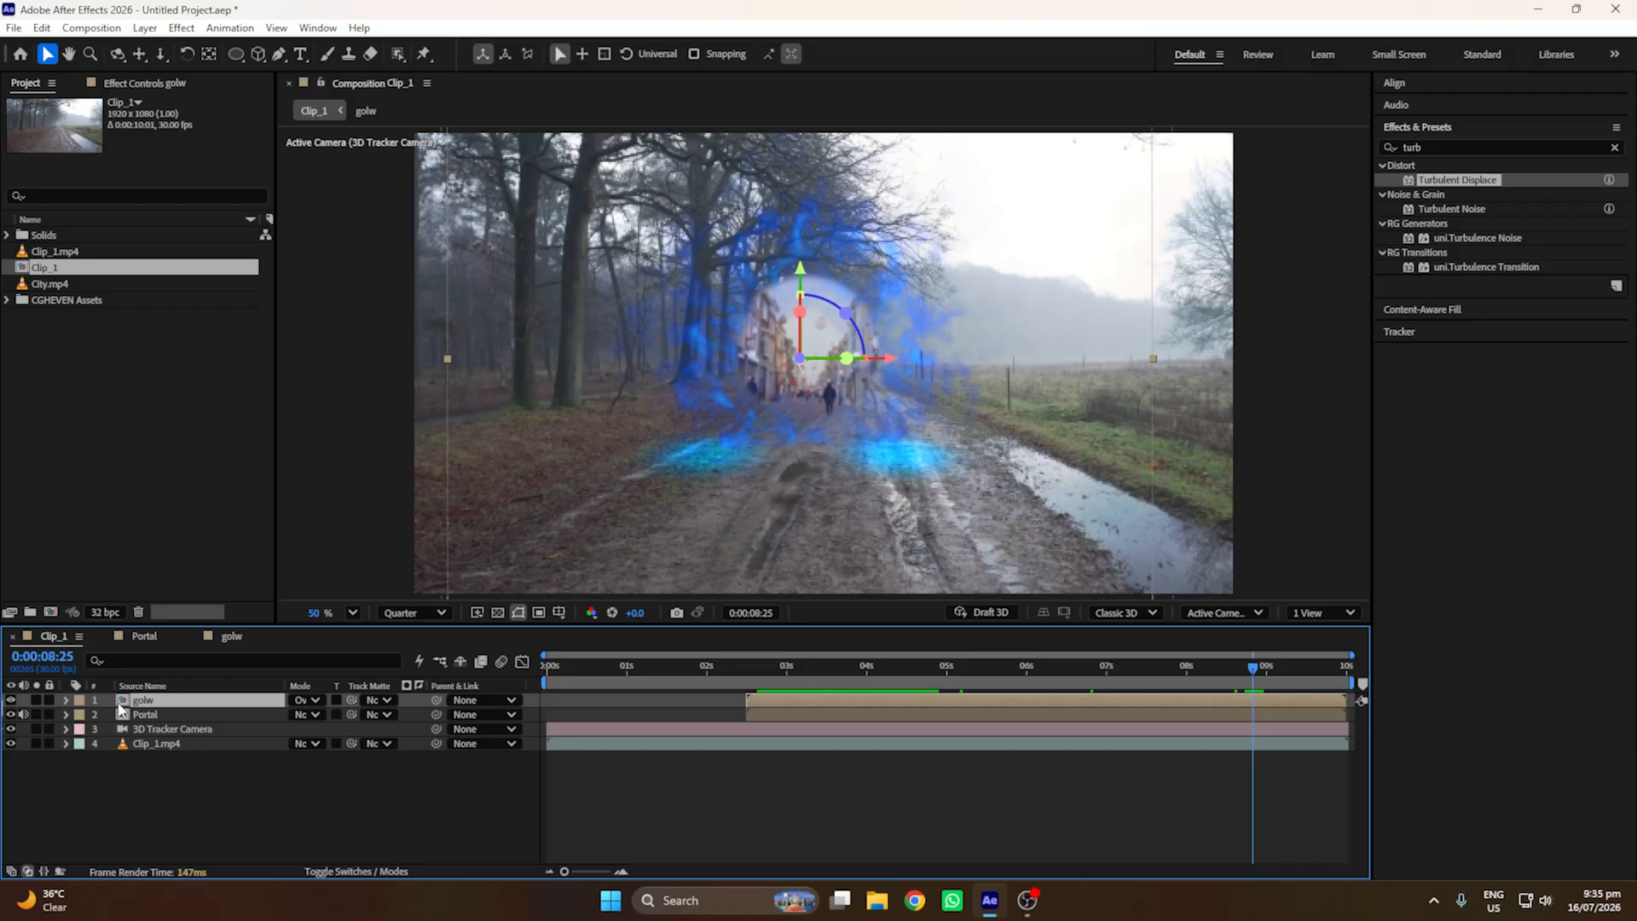
key("s")
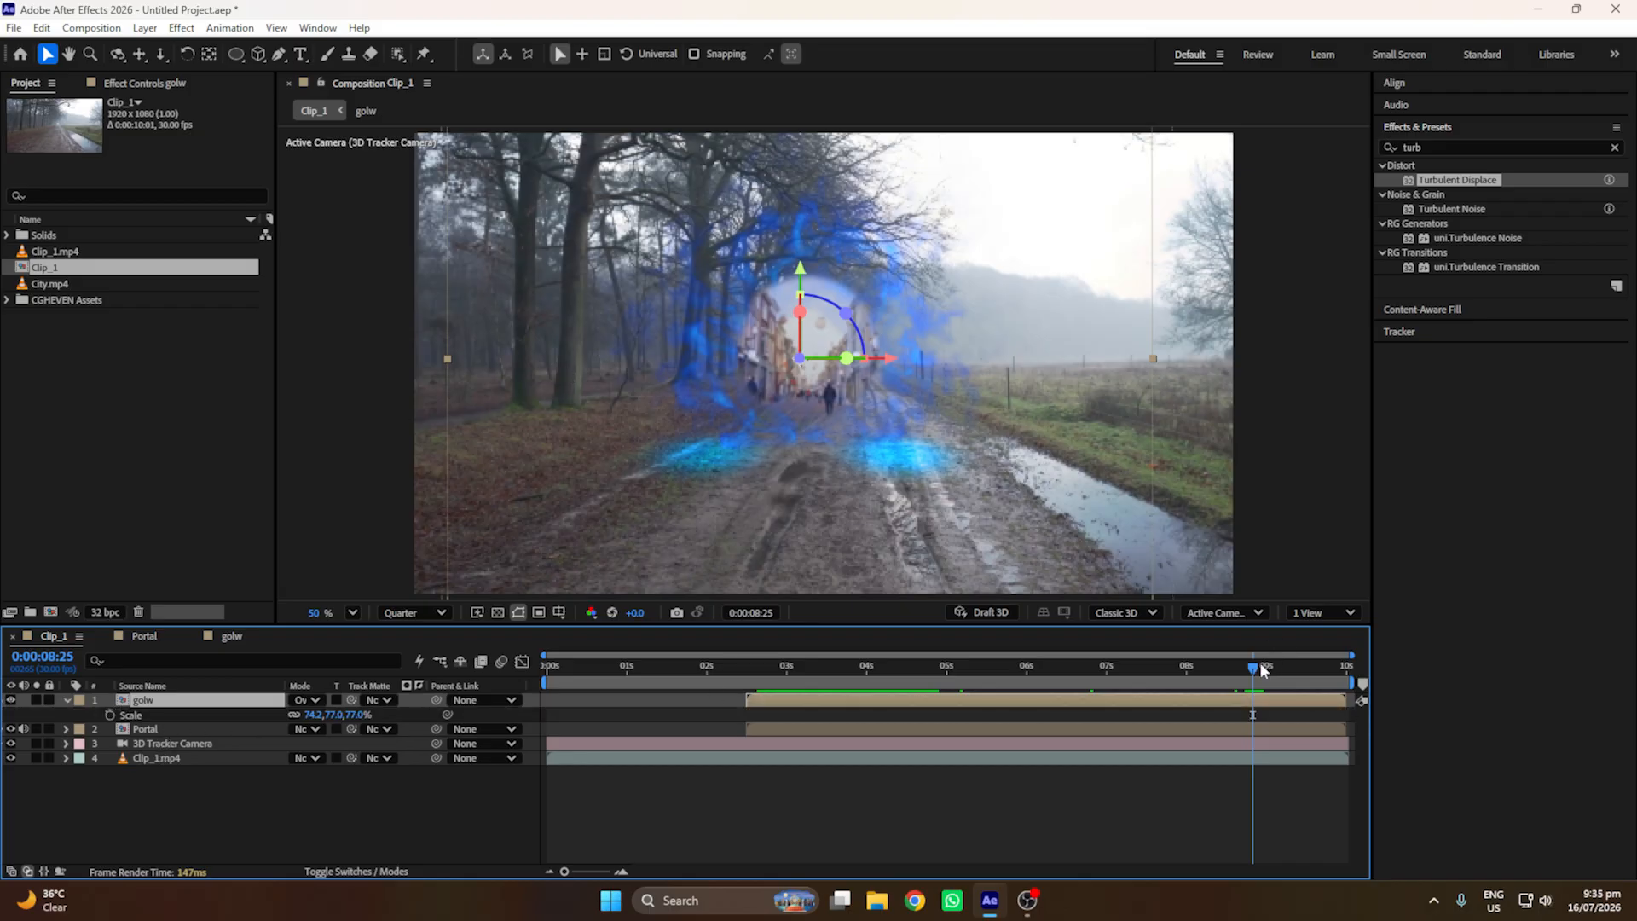
left_click_drag(1261, 670, 1231, 669)
left_click(110, 715)
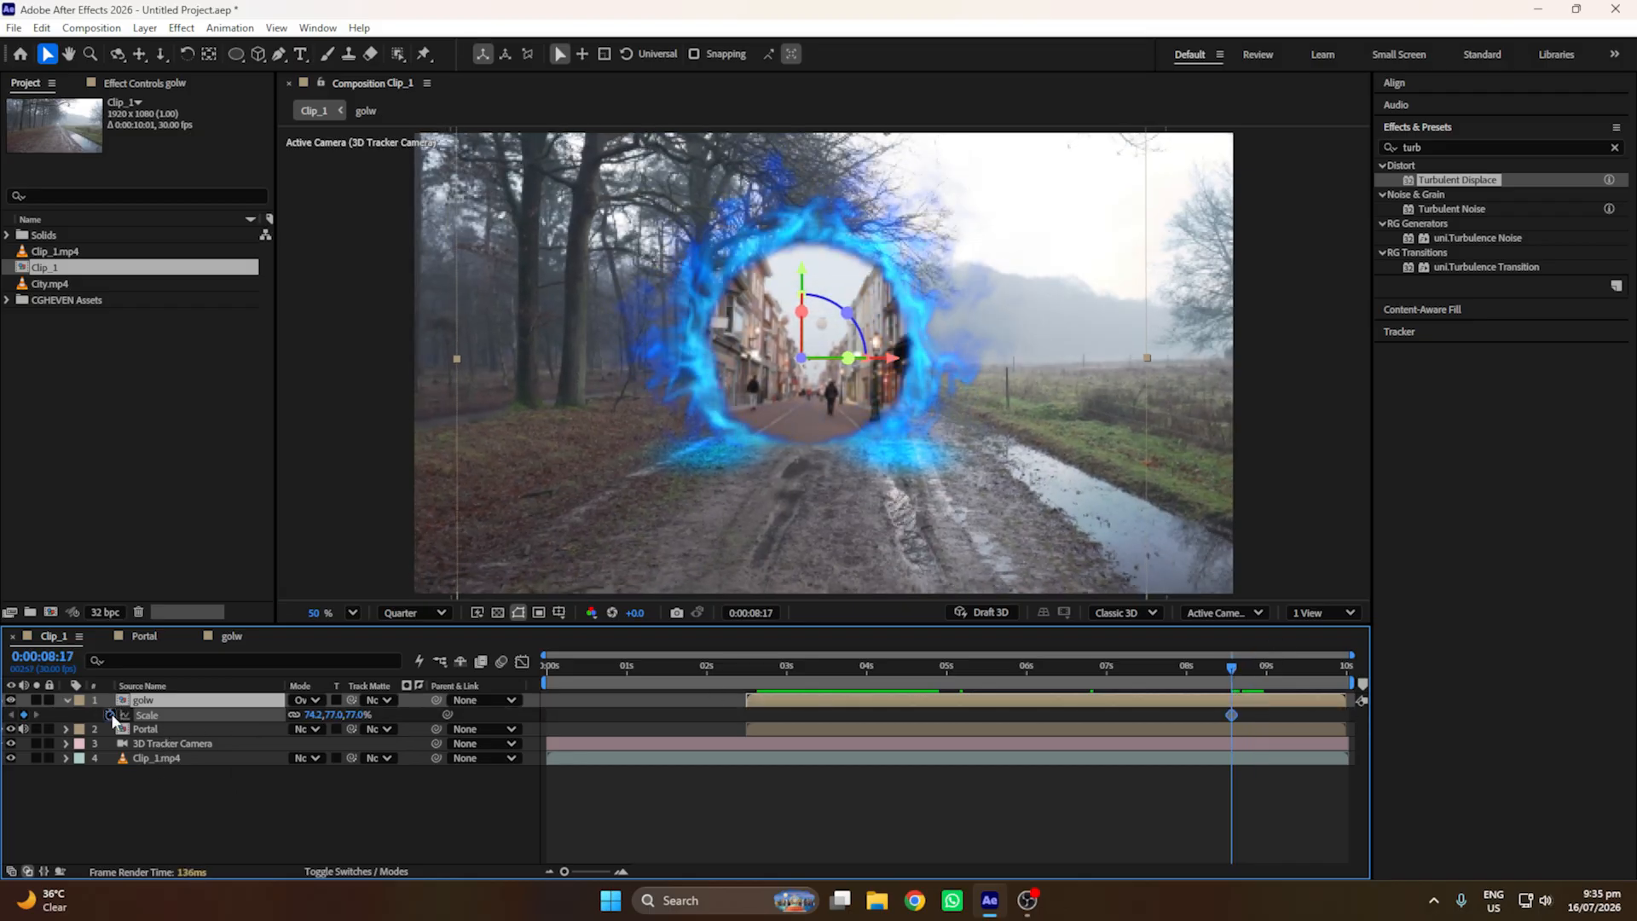
left_click(1260, 670)
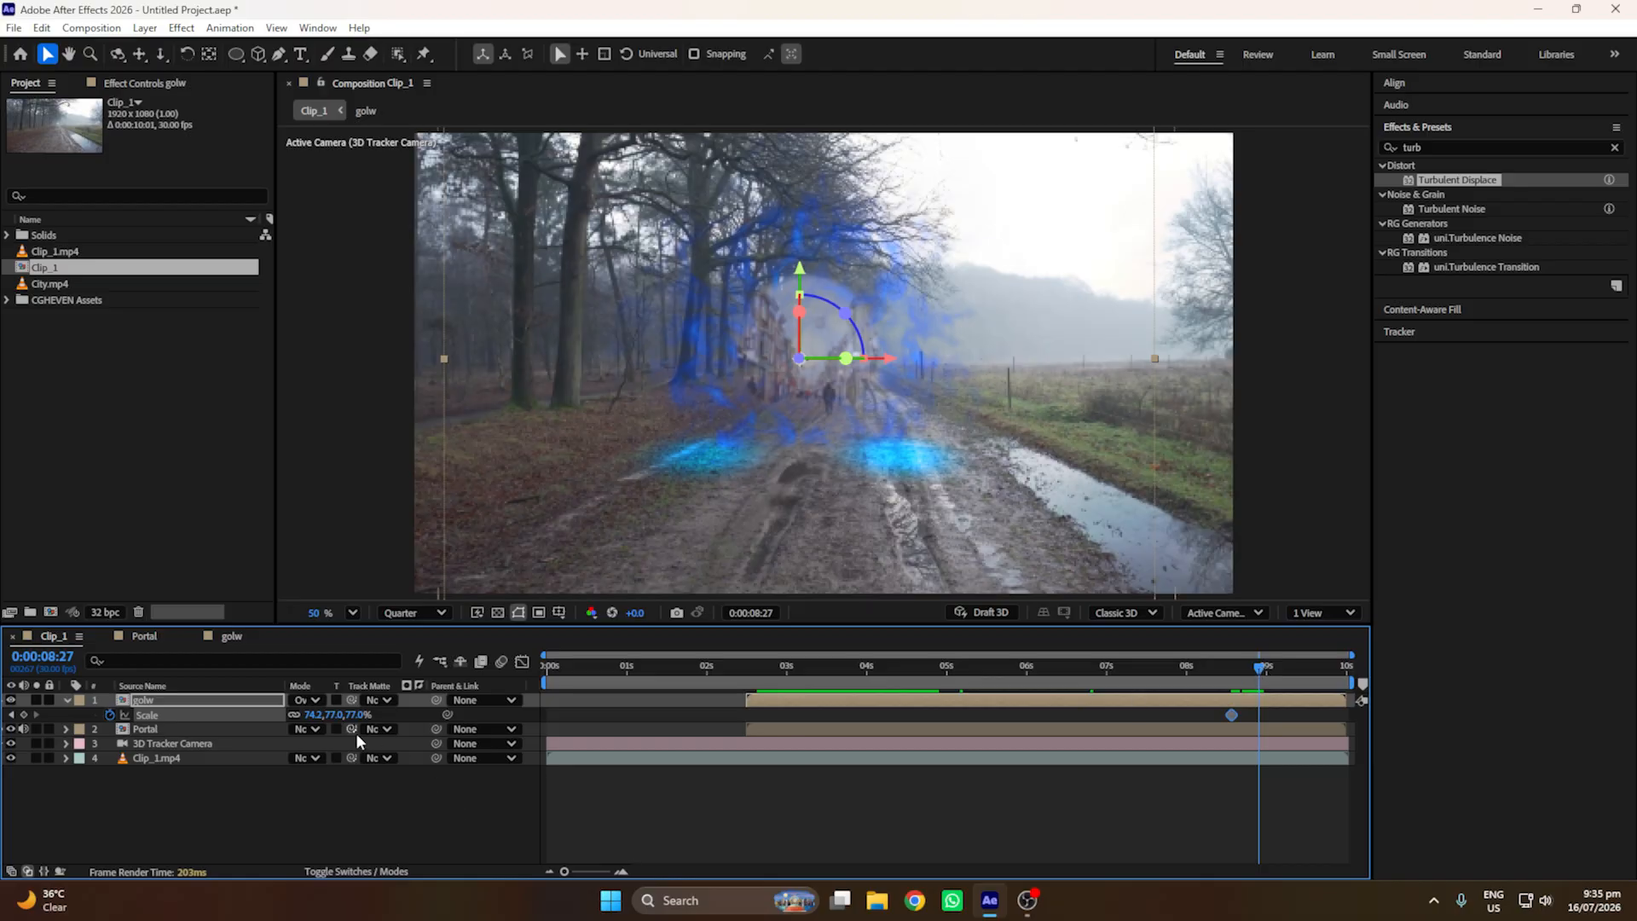
left_click_drag(302, 715, 272, 713)
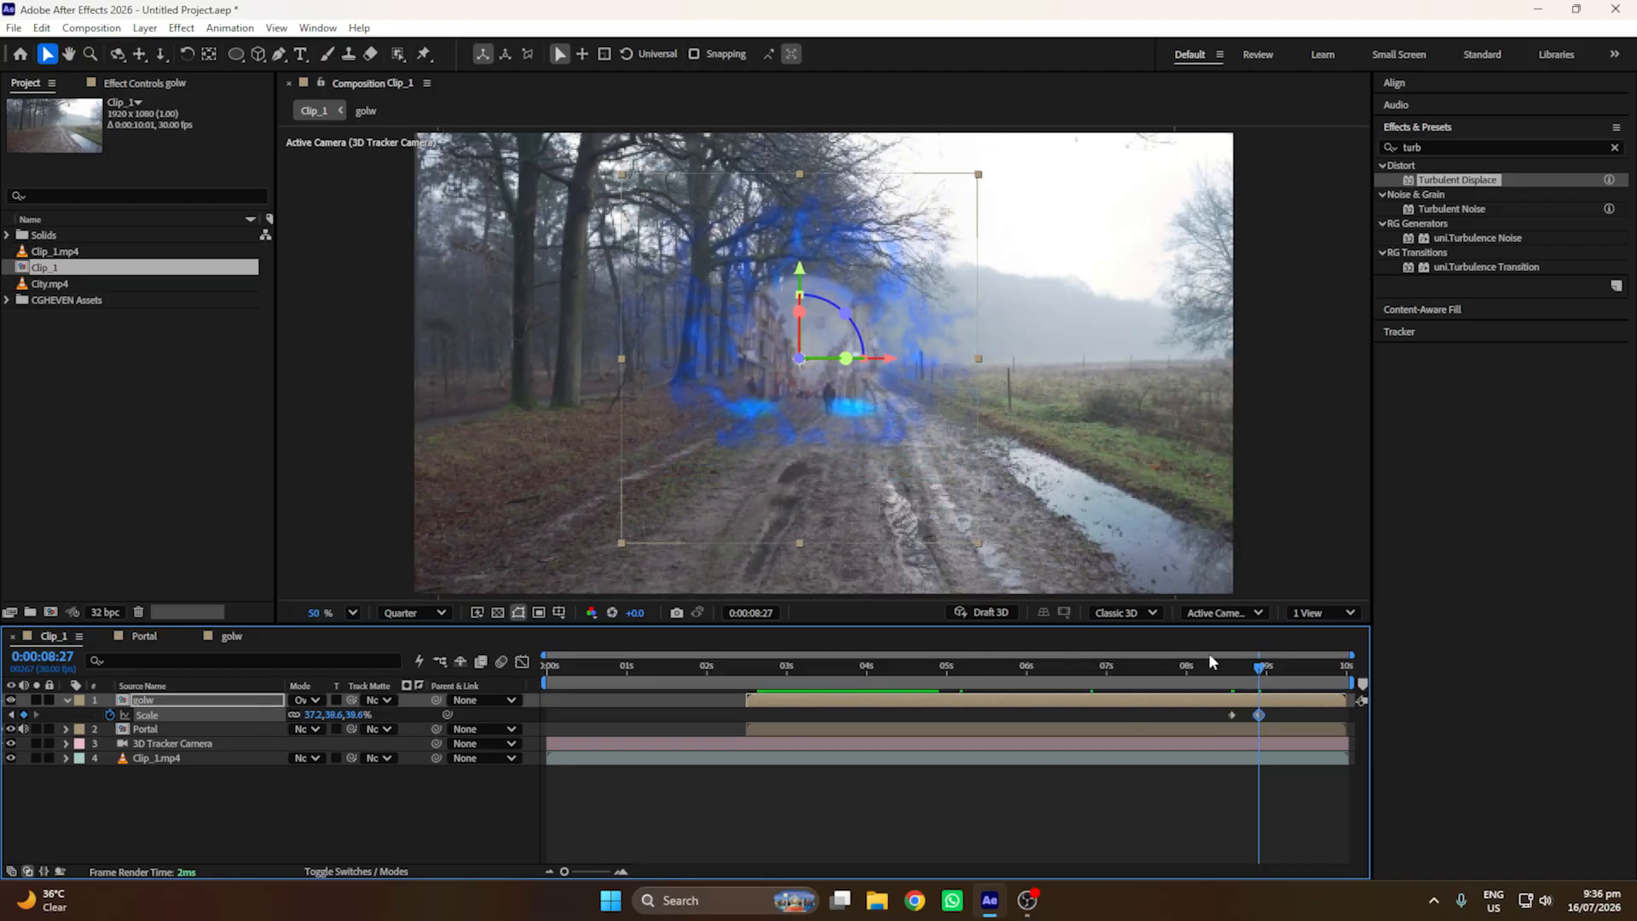
Step: Keyframe the golw layer's Opacity at 100% at 0:00:08:17, fade it out with a second keyframe at 0:00:08:27, and preview the composite
key("t")
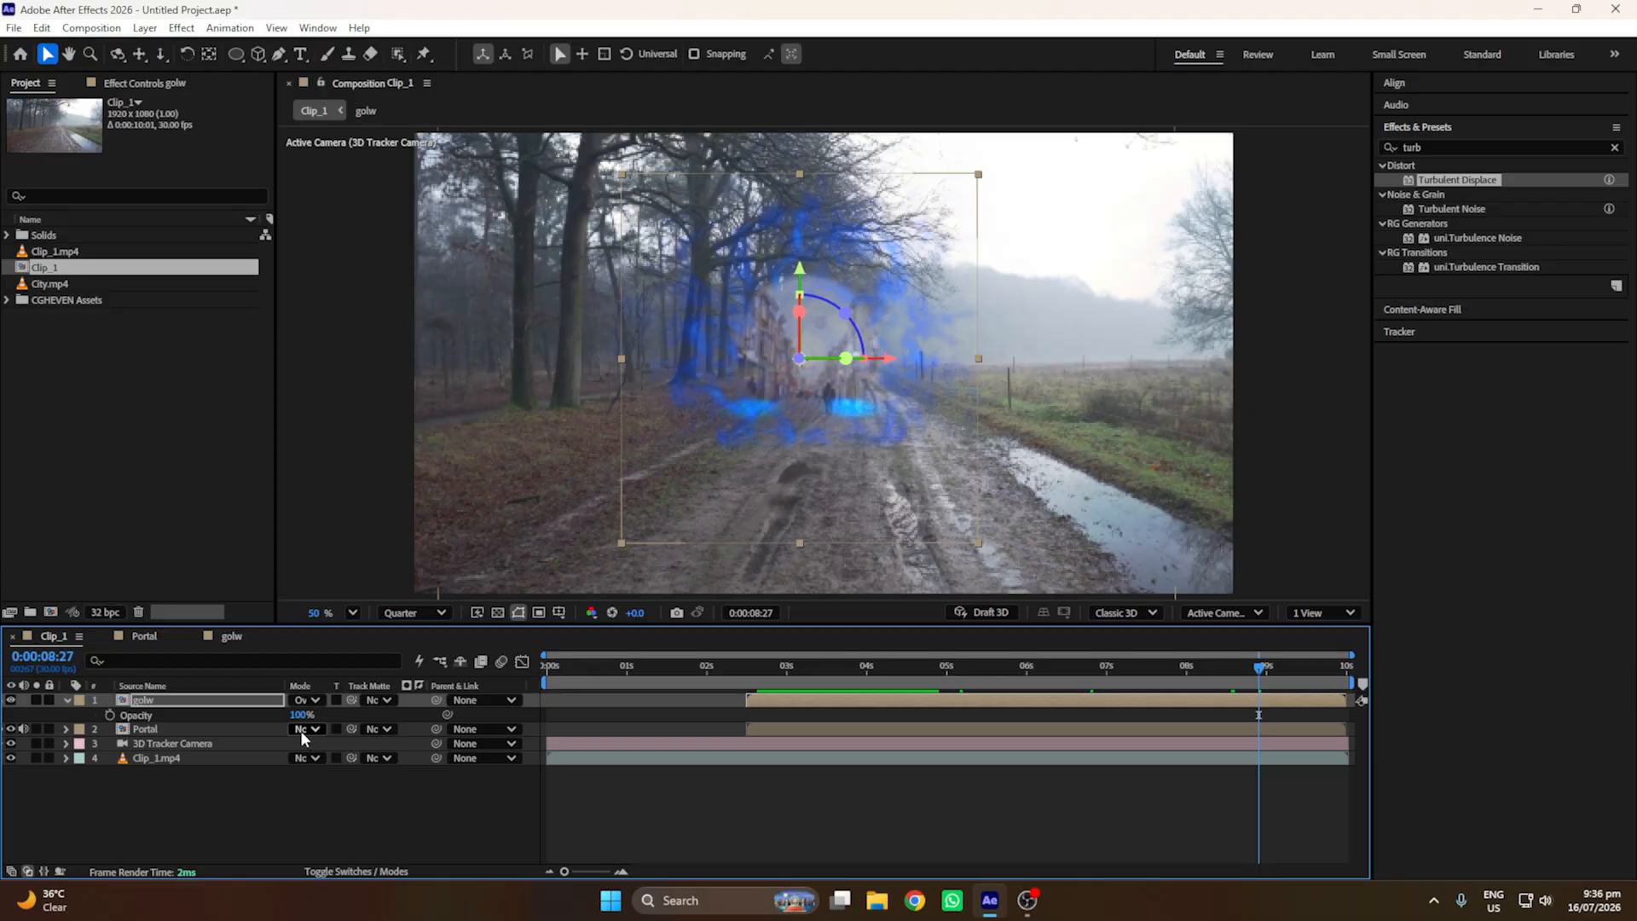
key("s")
left_click_drag(1252, 671, 1233, 673)
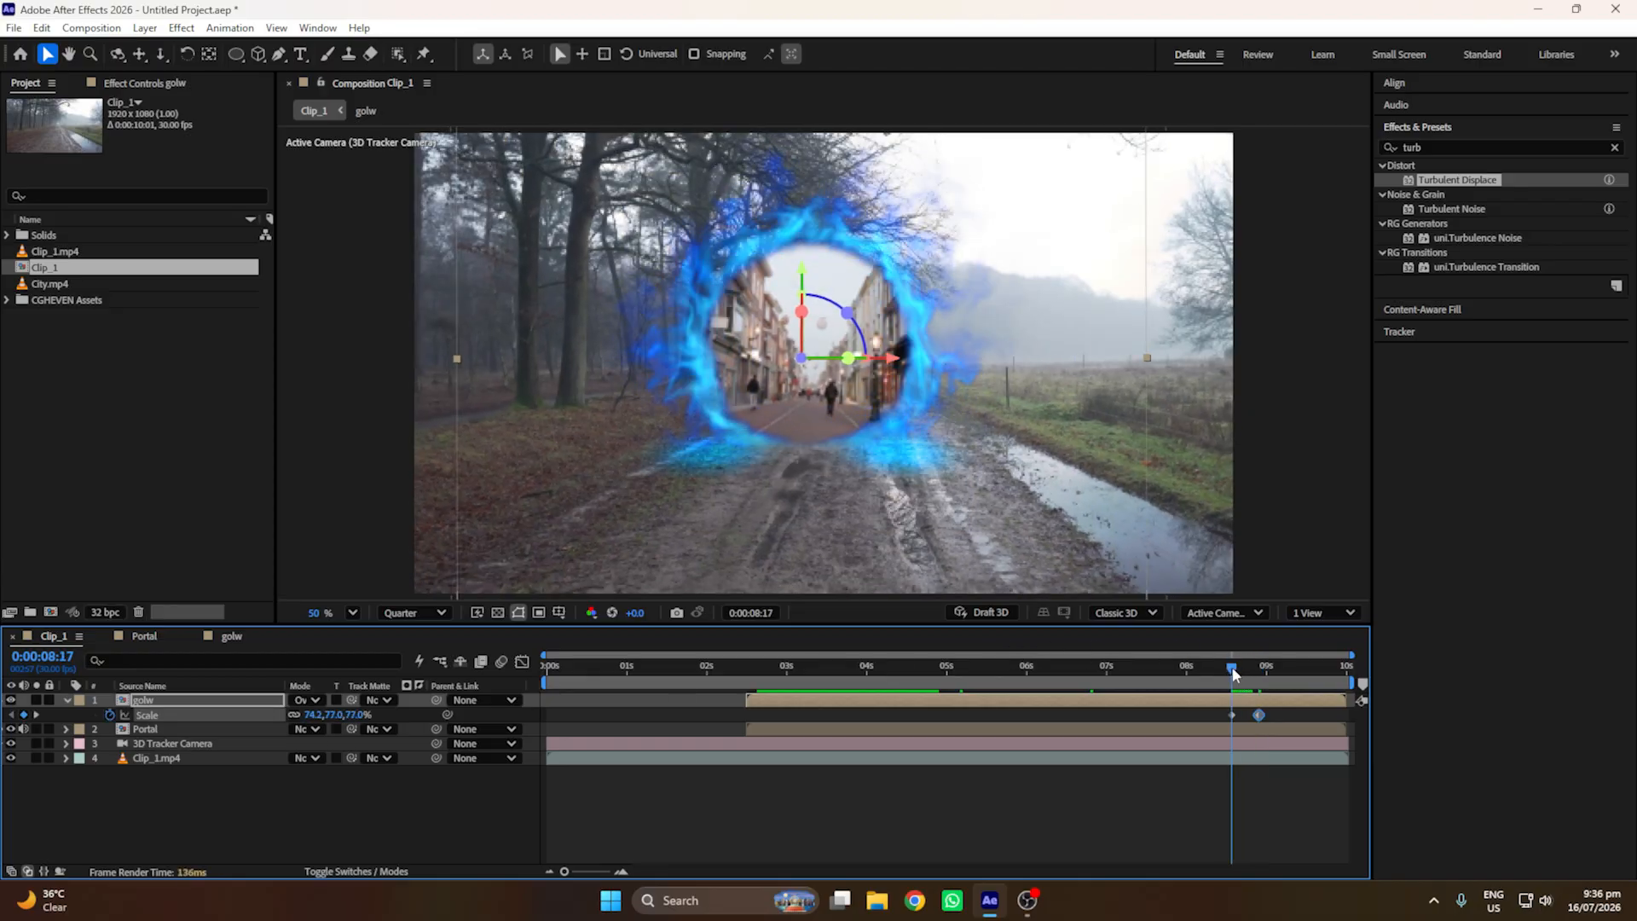
key("t")
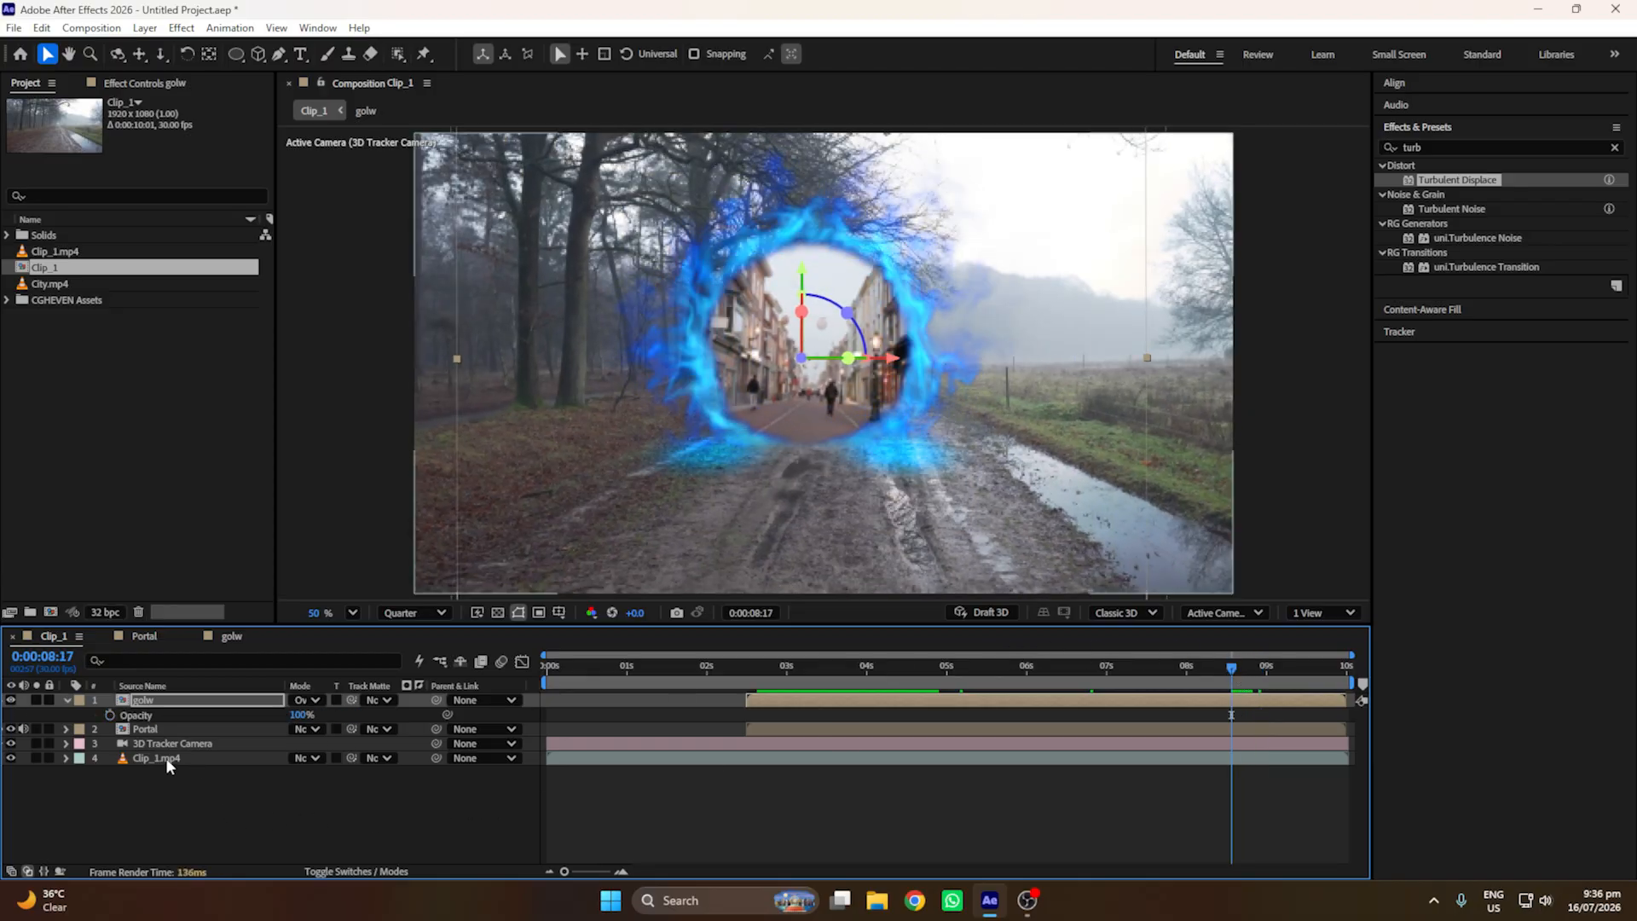
left_click(110, 716)
key("s")
left_click_drag(1251, 670, 1259, 678)
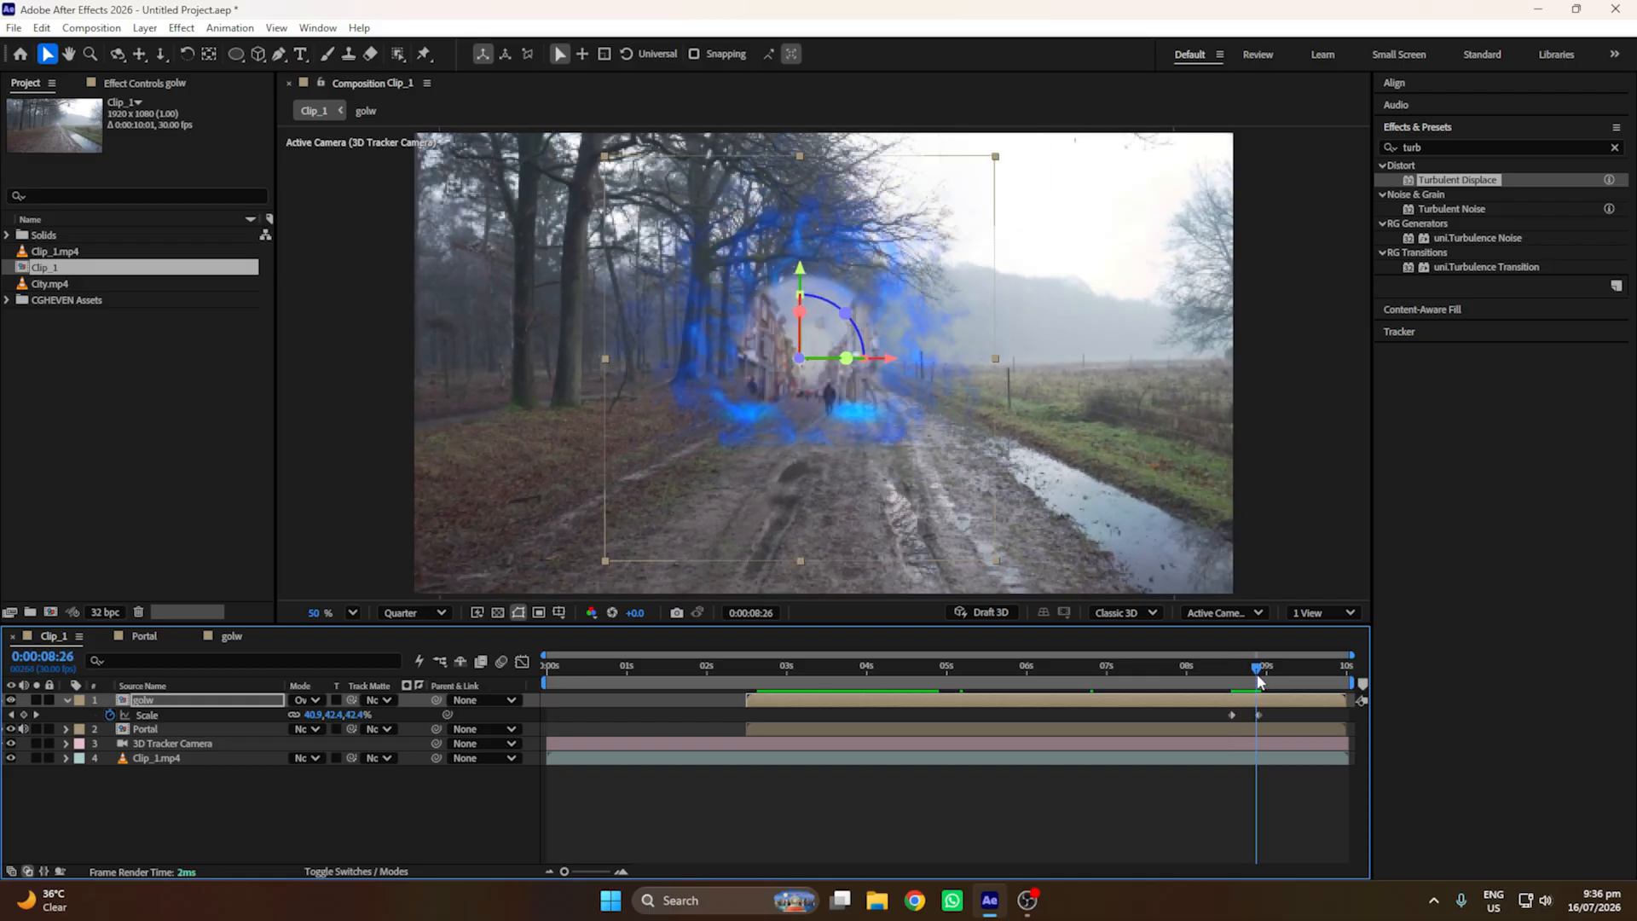
key("t")
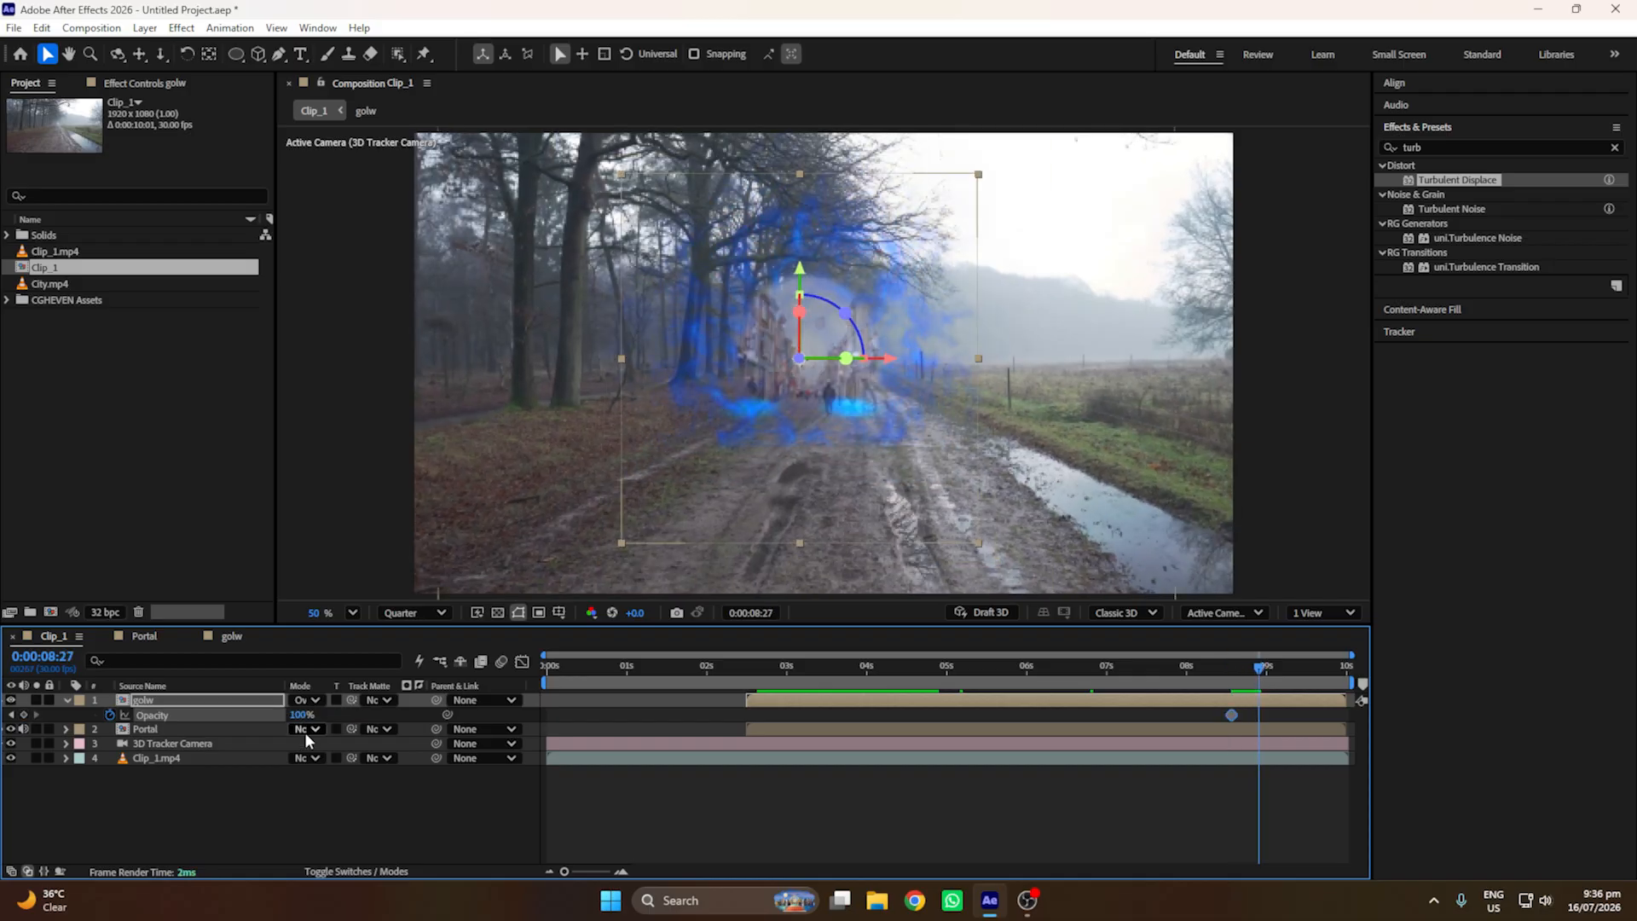
left_click_drag(1258, 670, 1065, 669)
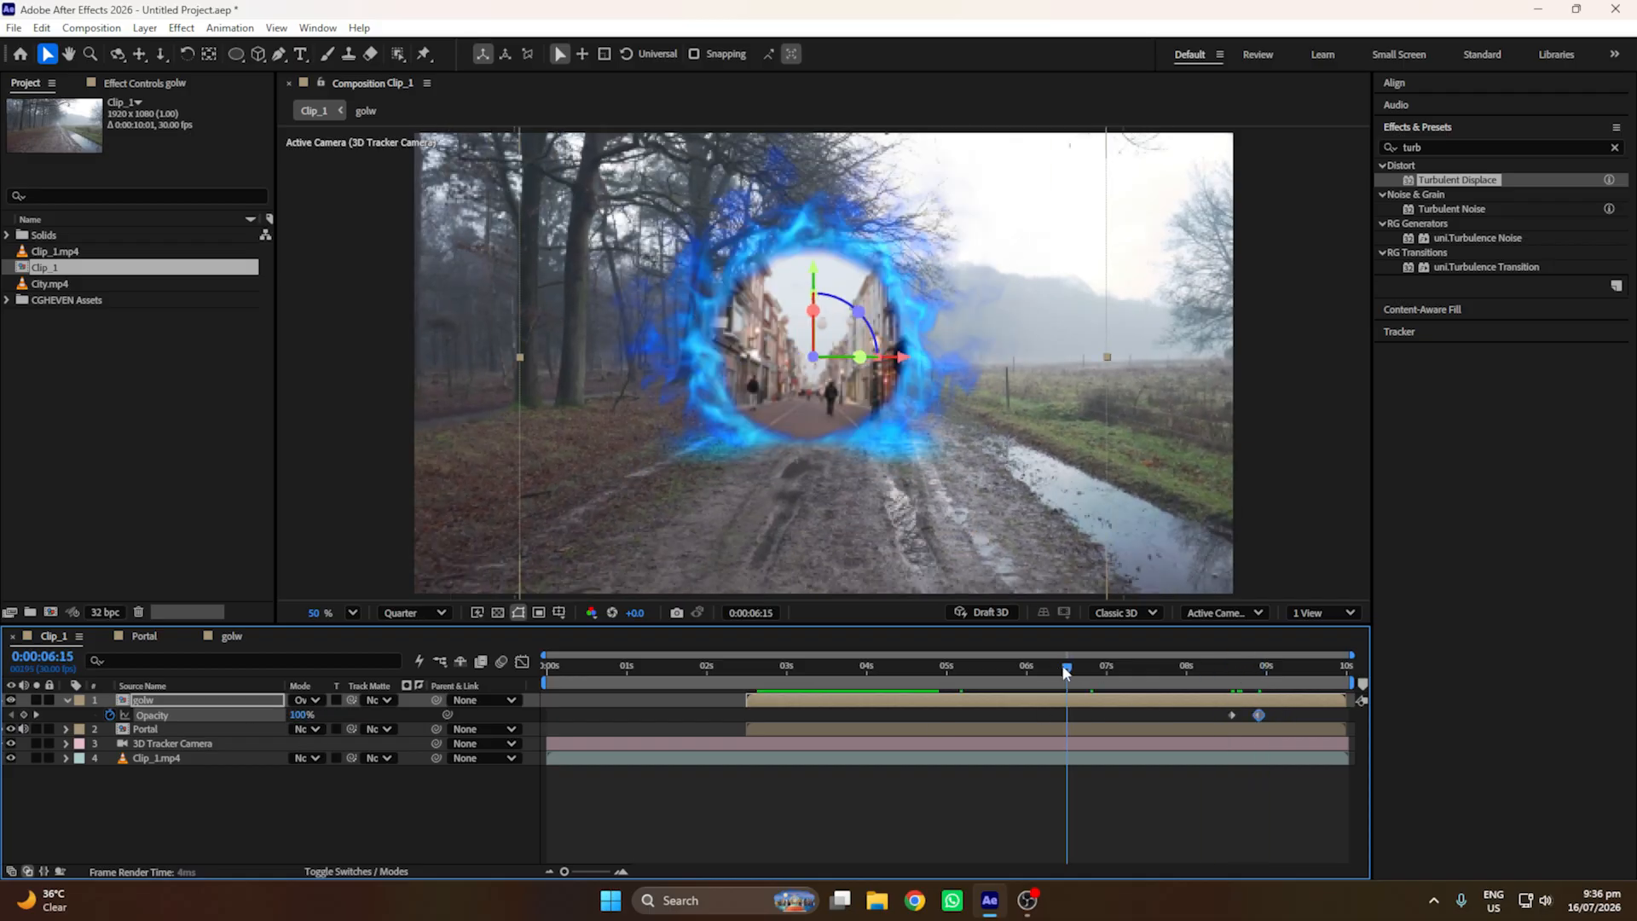
key("space")
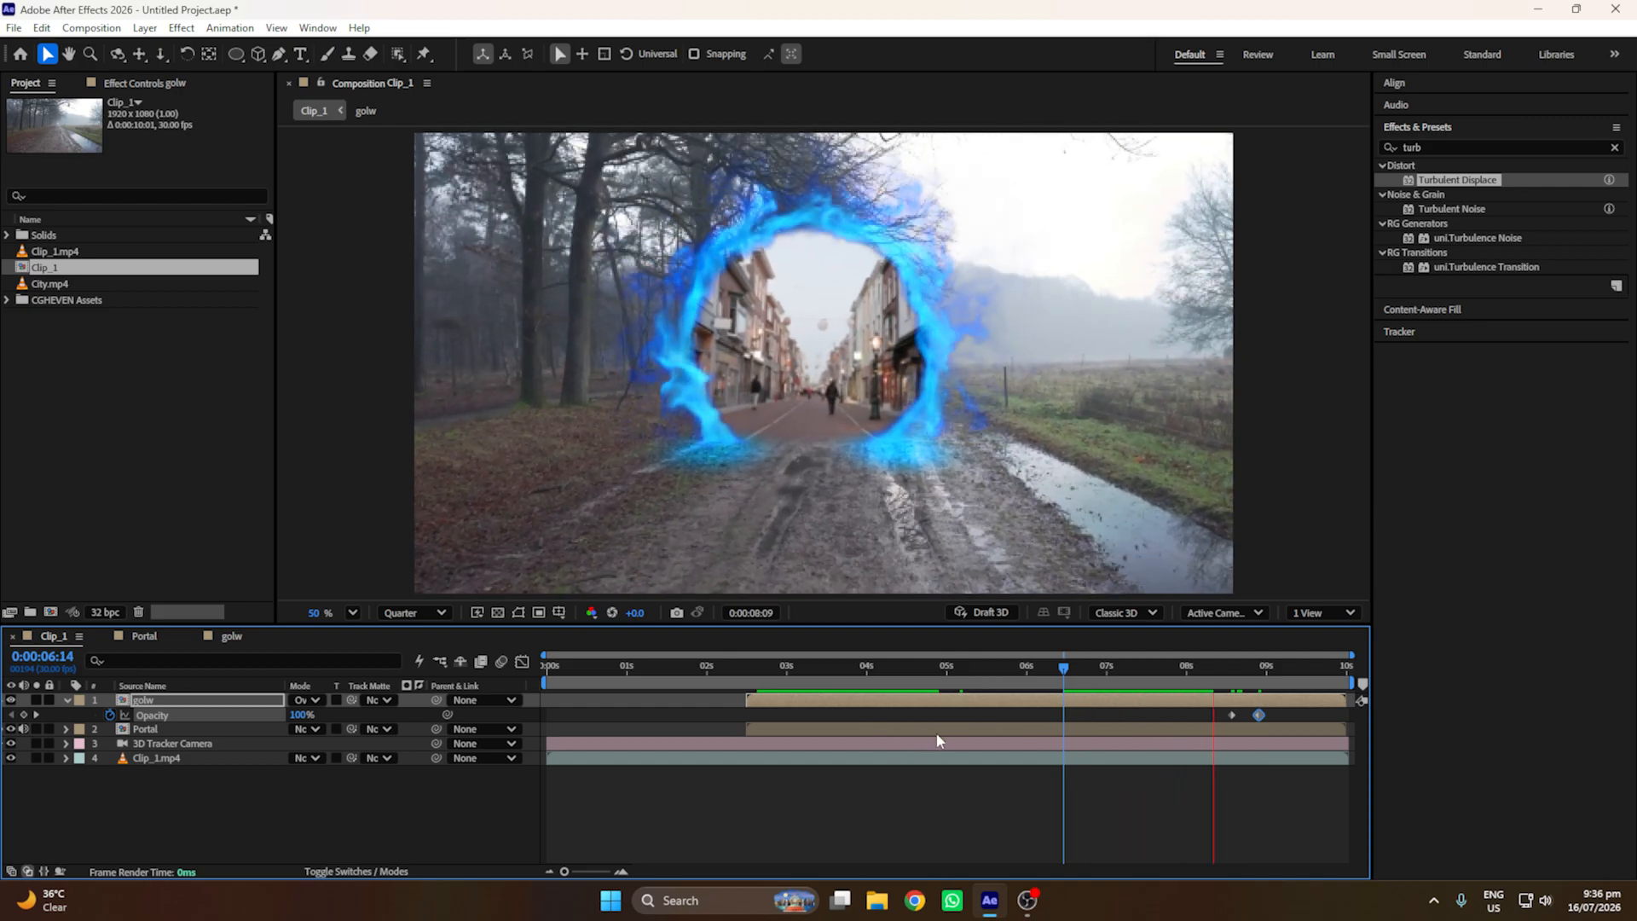
key("space")
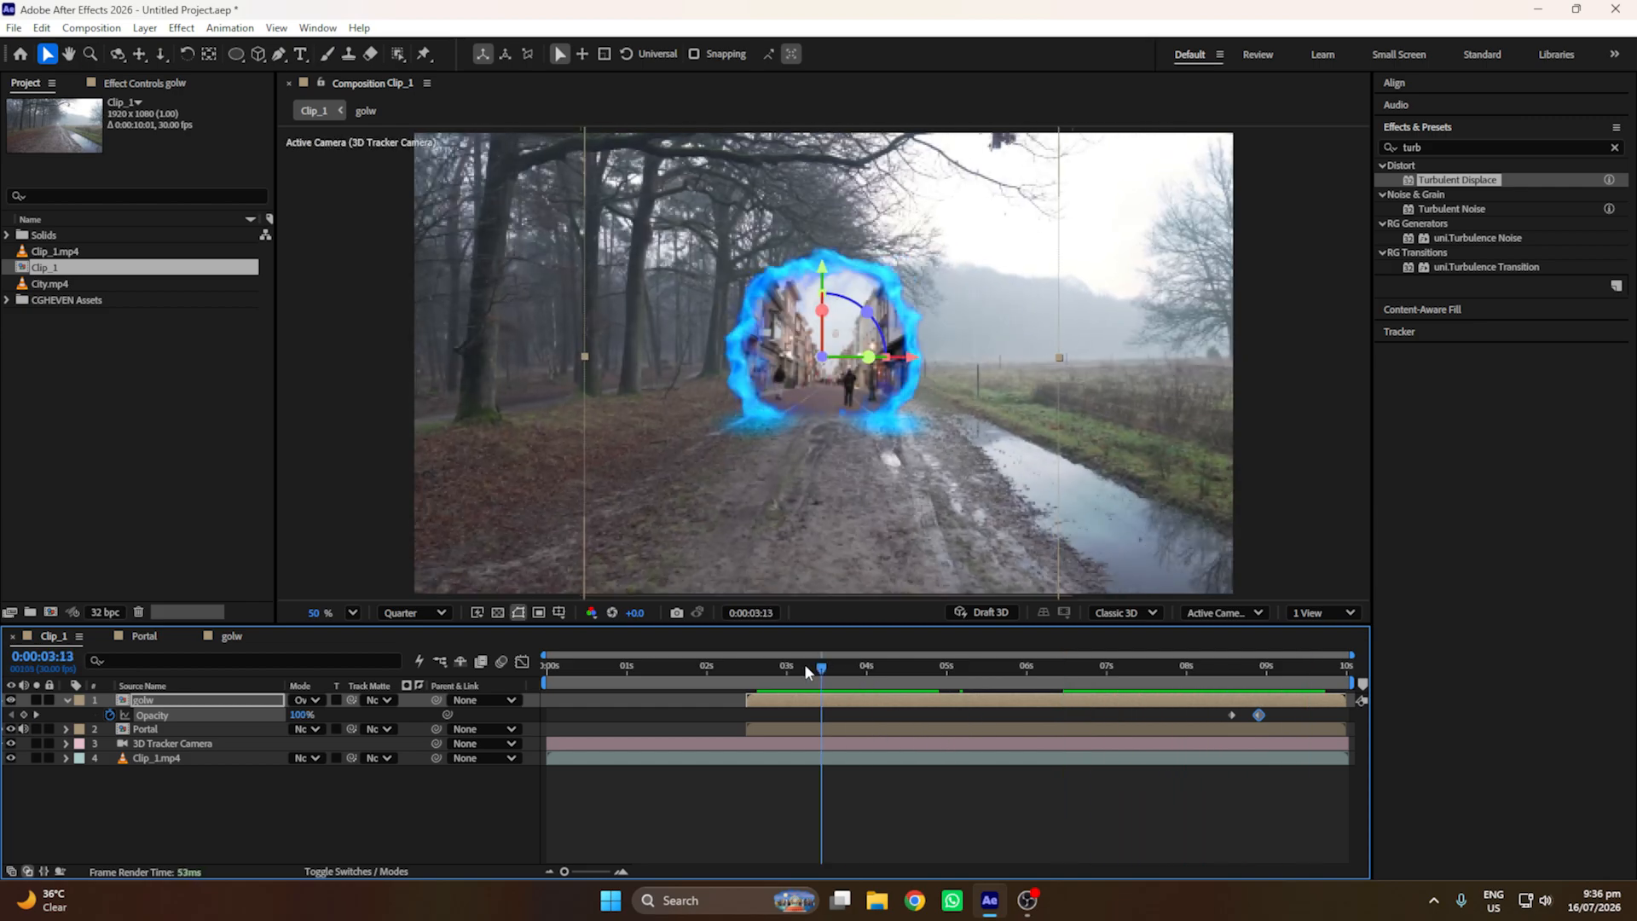
left_click_drag(1067, 713, 890, 713)
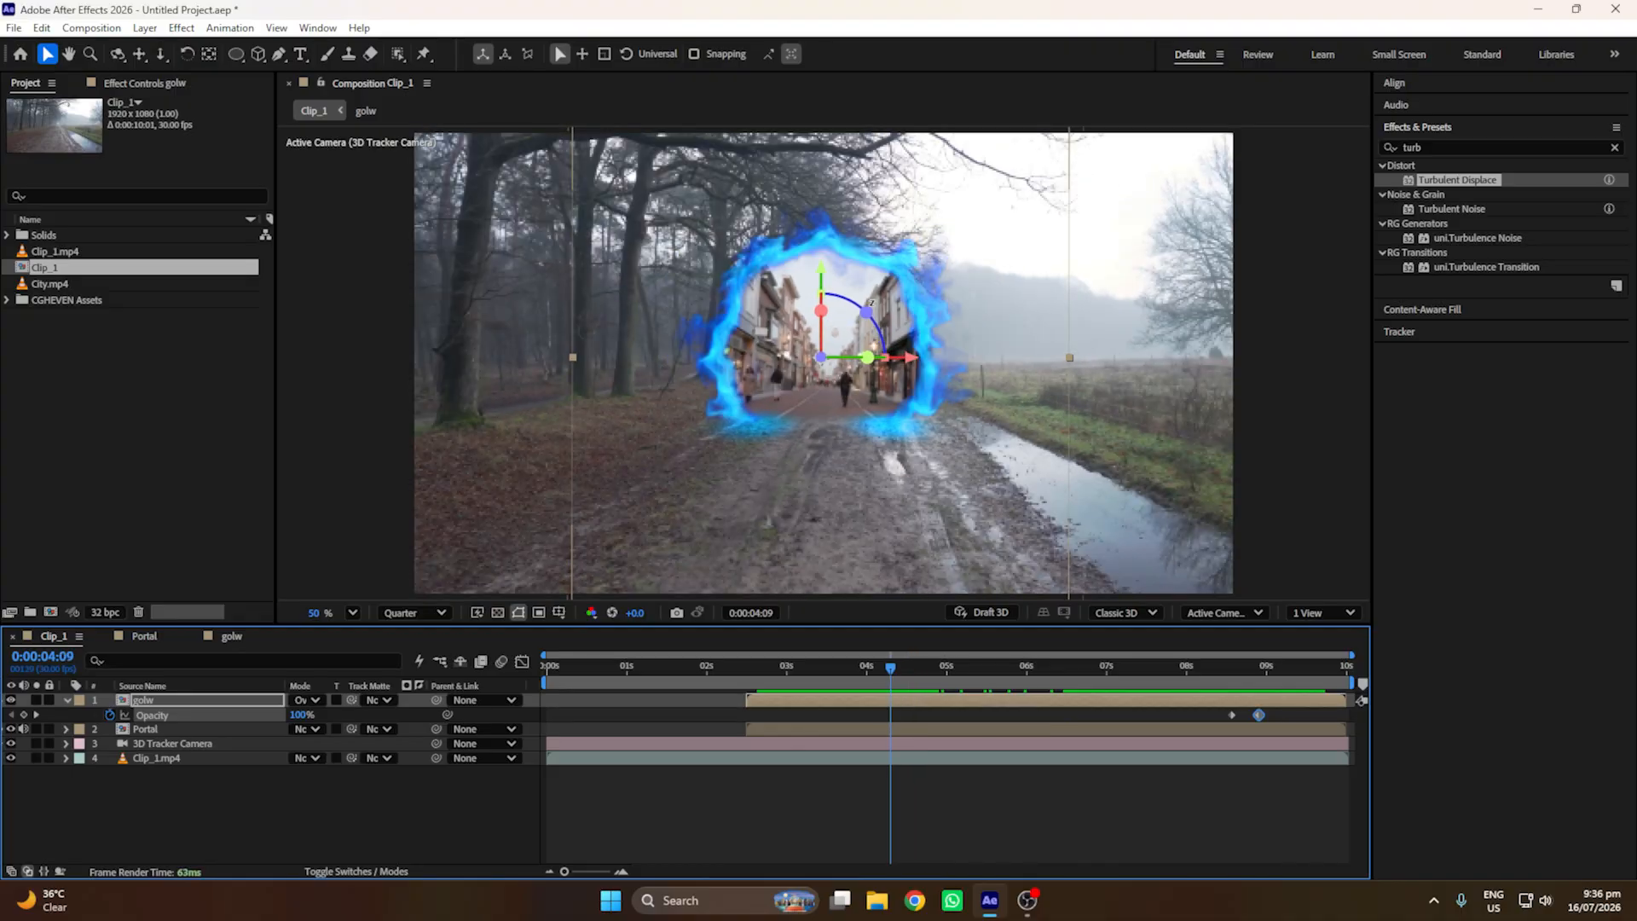
Step: Create a full-frame white (FFFFFF) solid above the golw layer in Clip_1, with the current time at 0:00:02:27
left_click(352, 613)
left_click(357, 293)
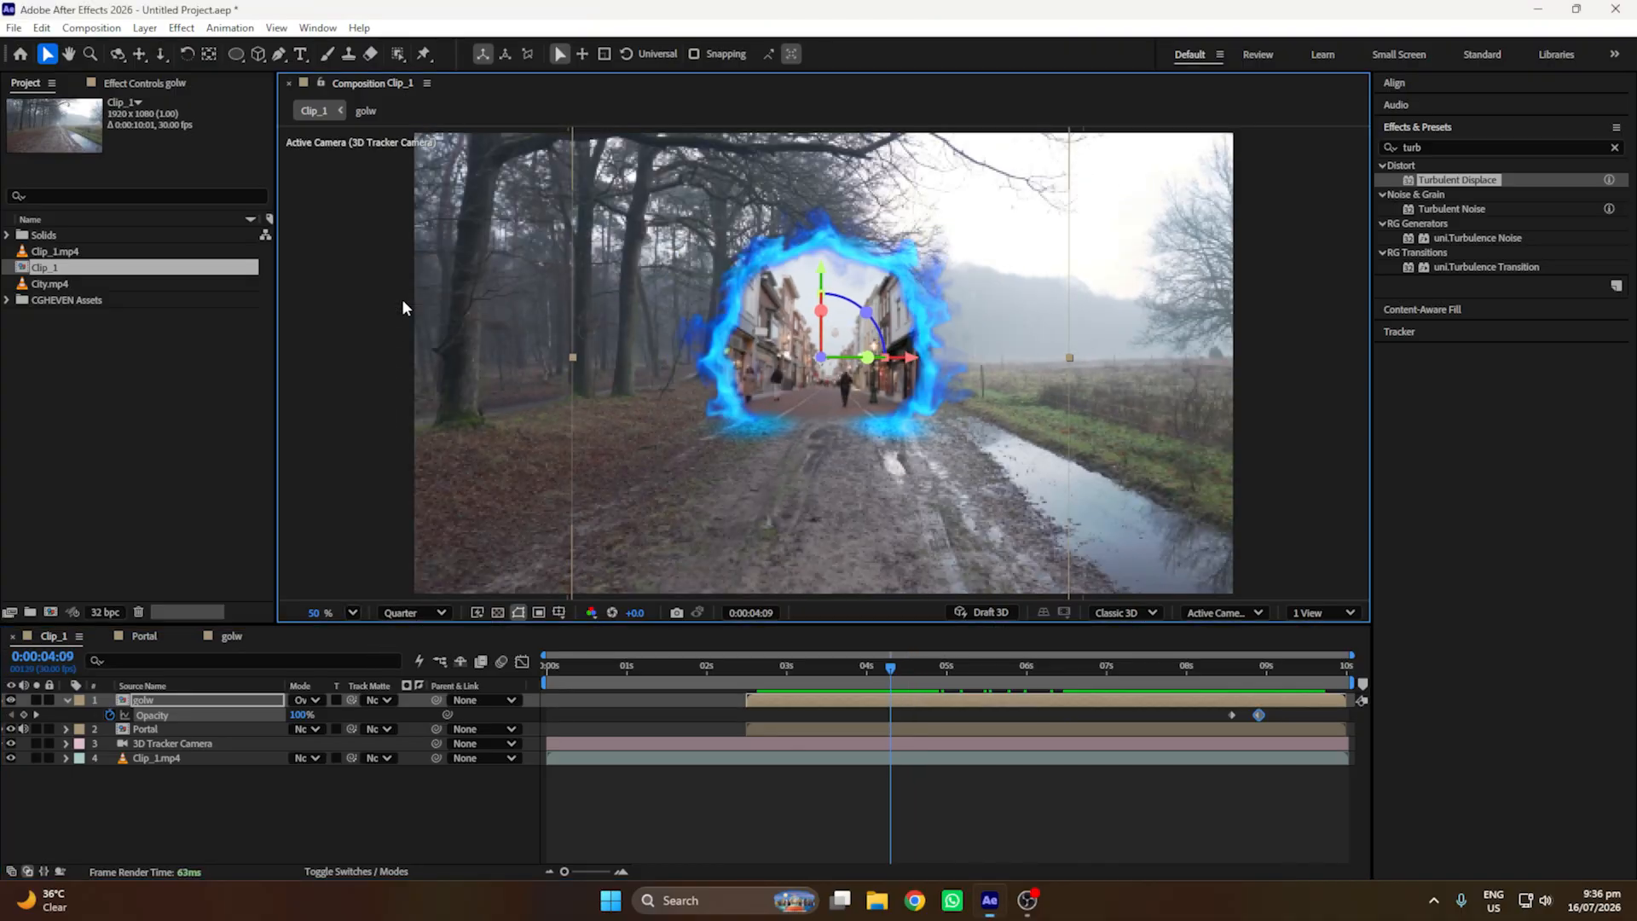
left_click(689, 674)
left_click_drag(689, 674, 779, 674)
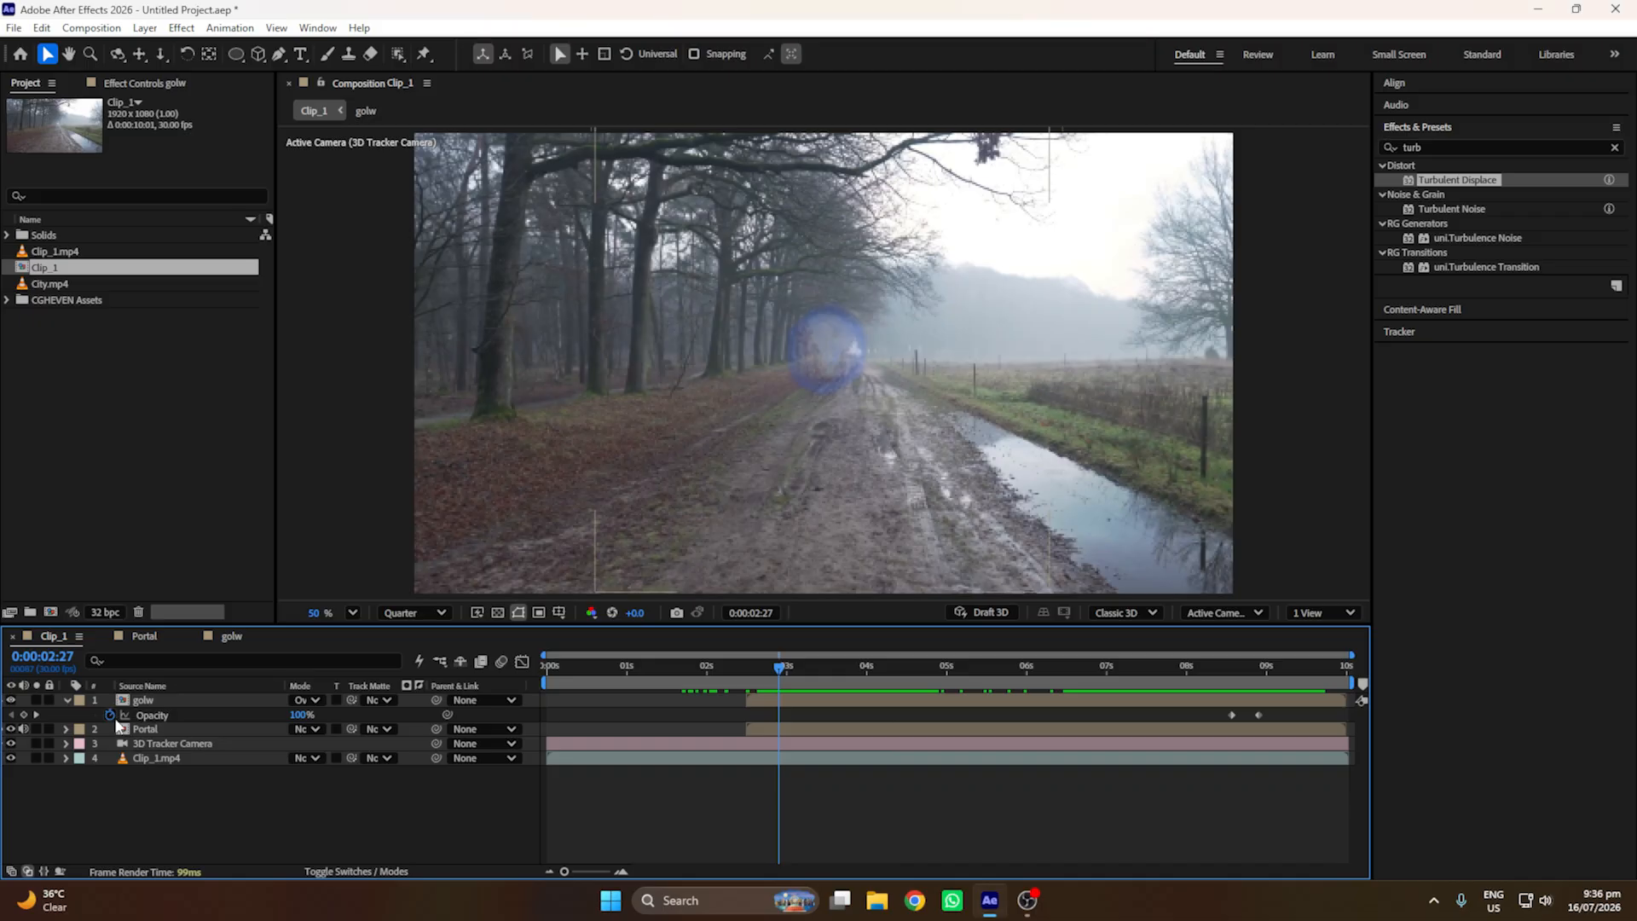
left_click(66, 701)
right_click(239, 815)
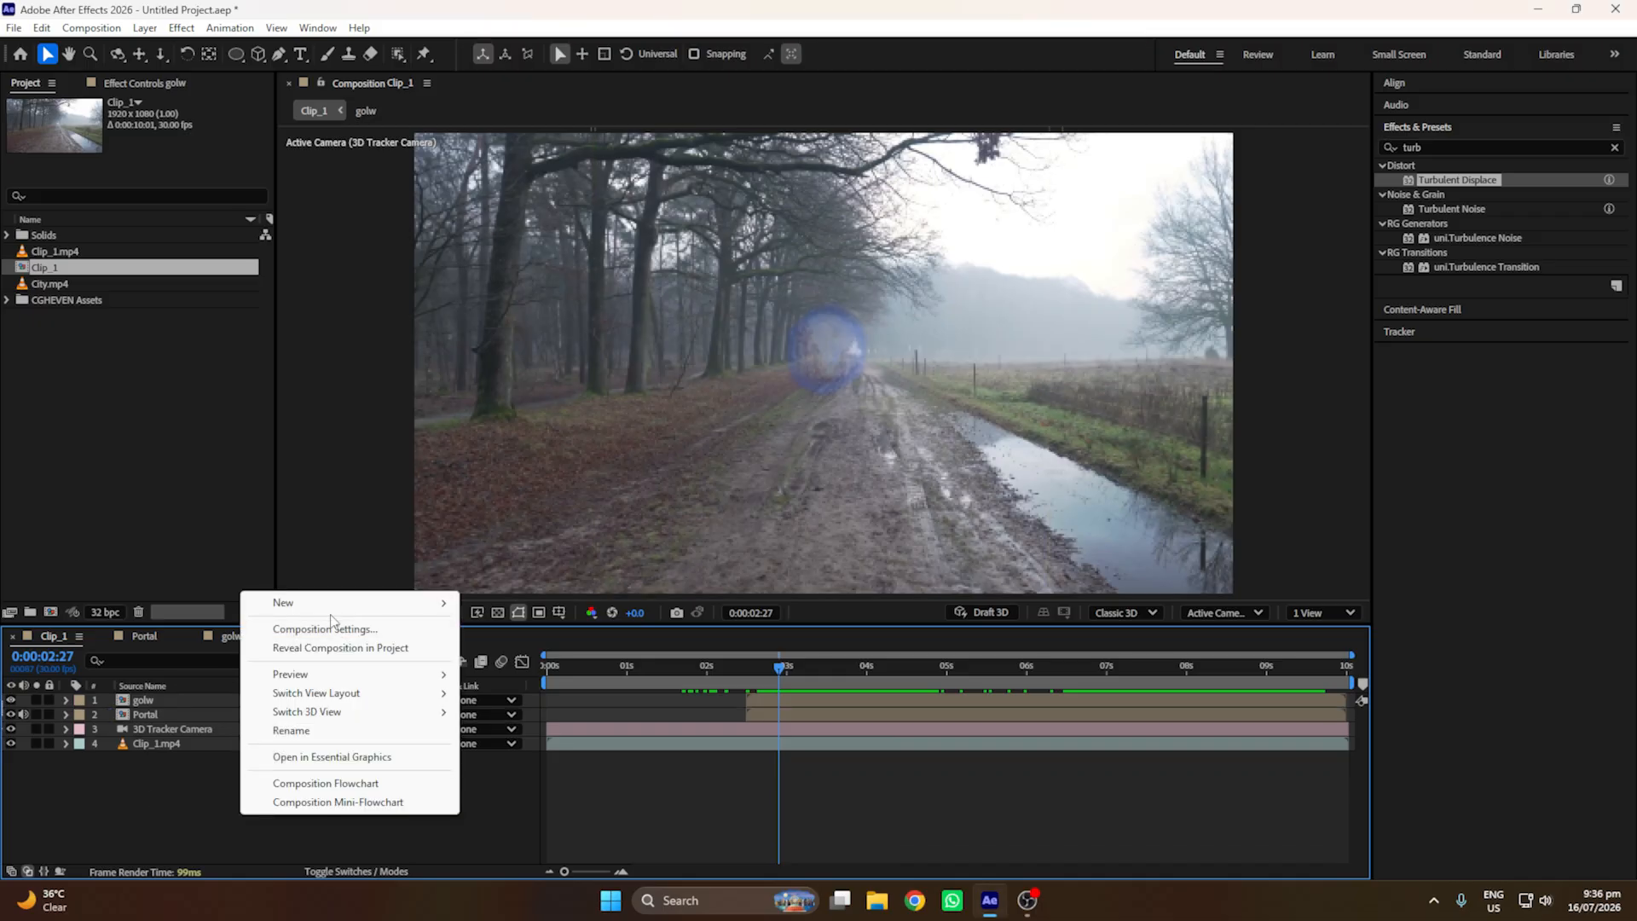
mouse_move(367, 602)
left_click(503, 333)
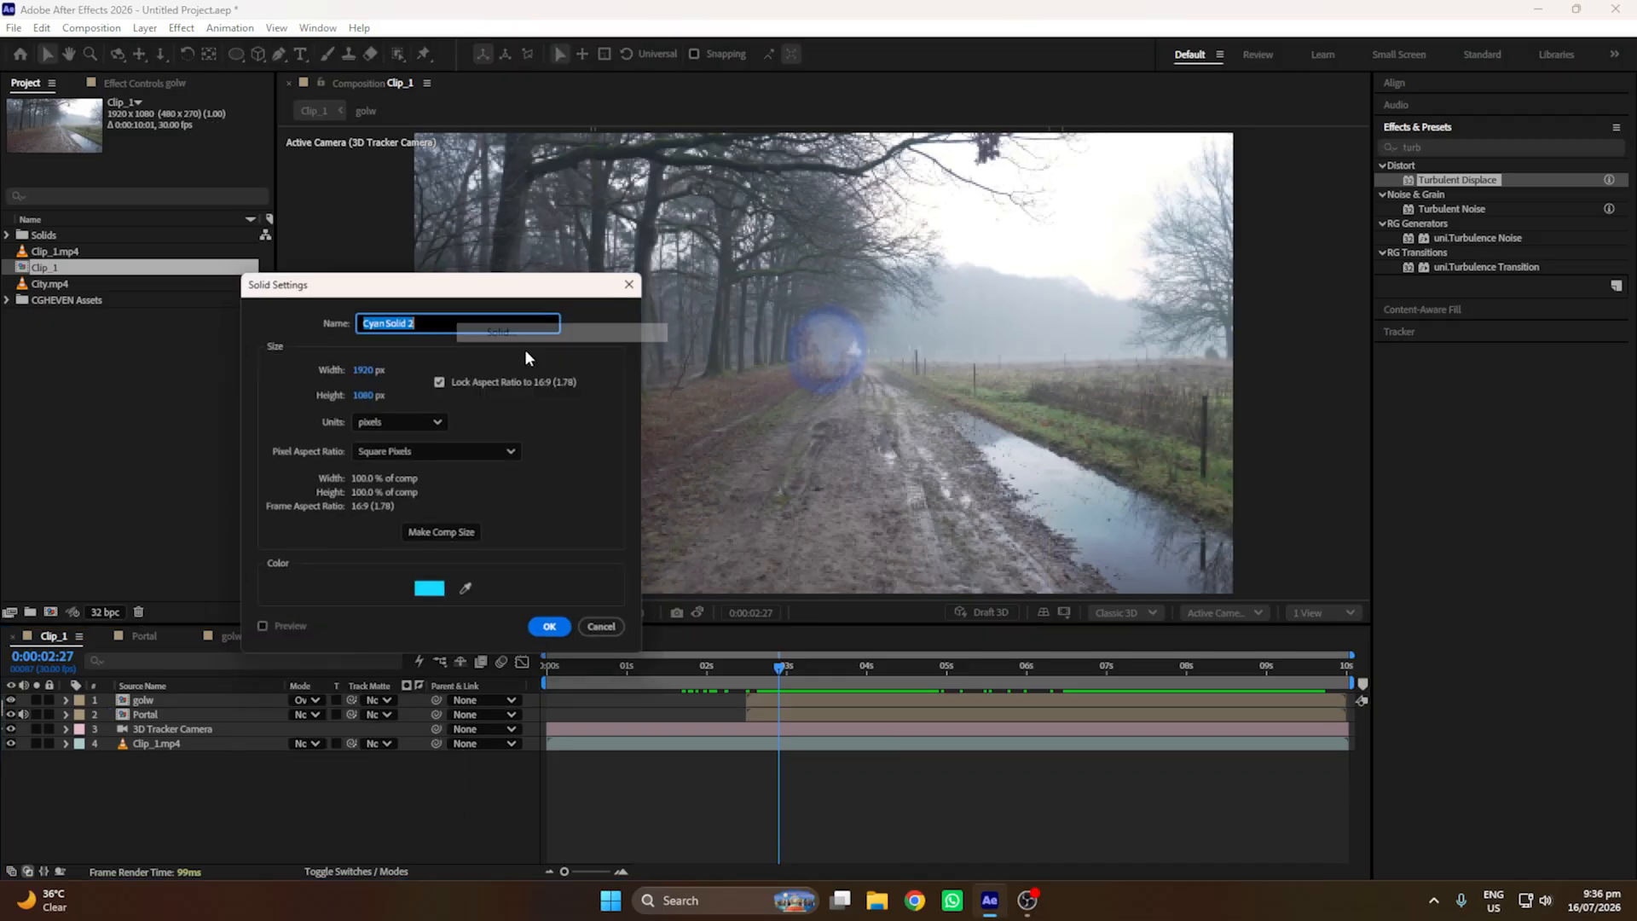
left_click(431, 596)
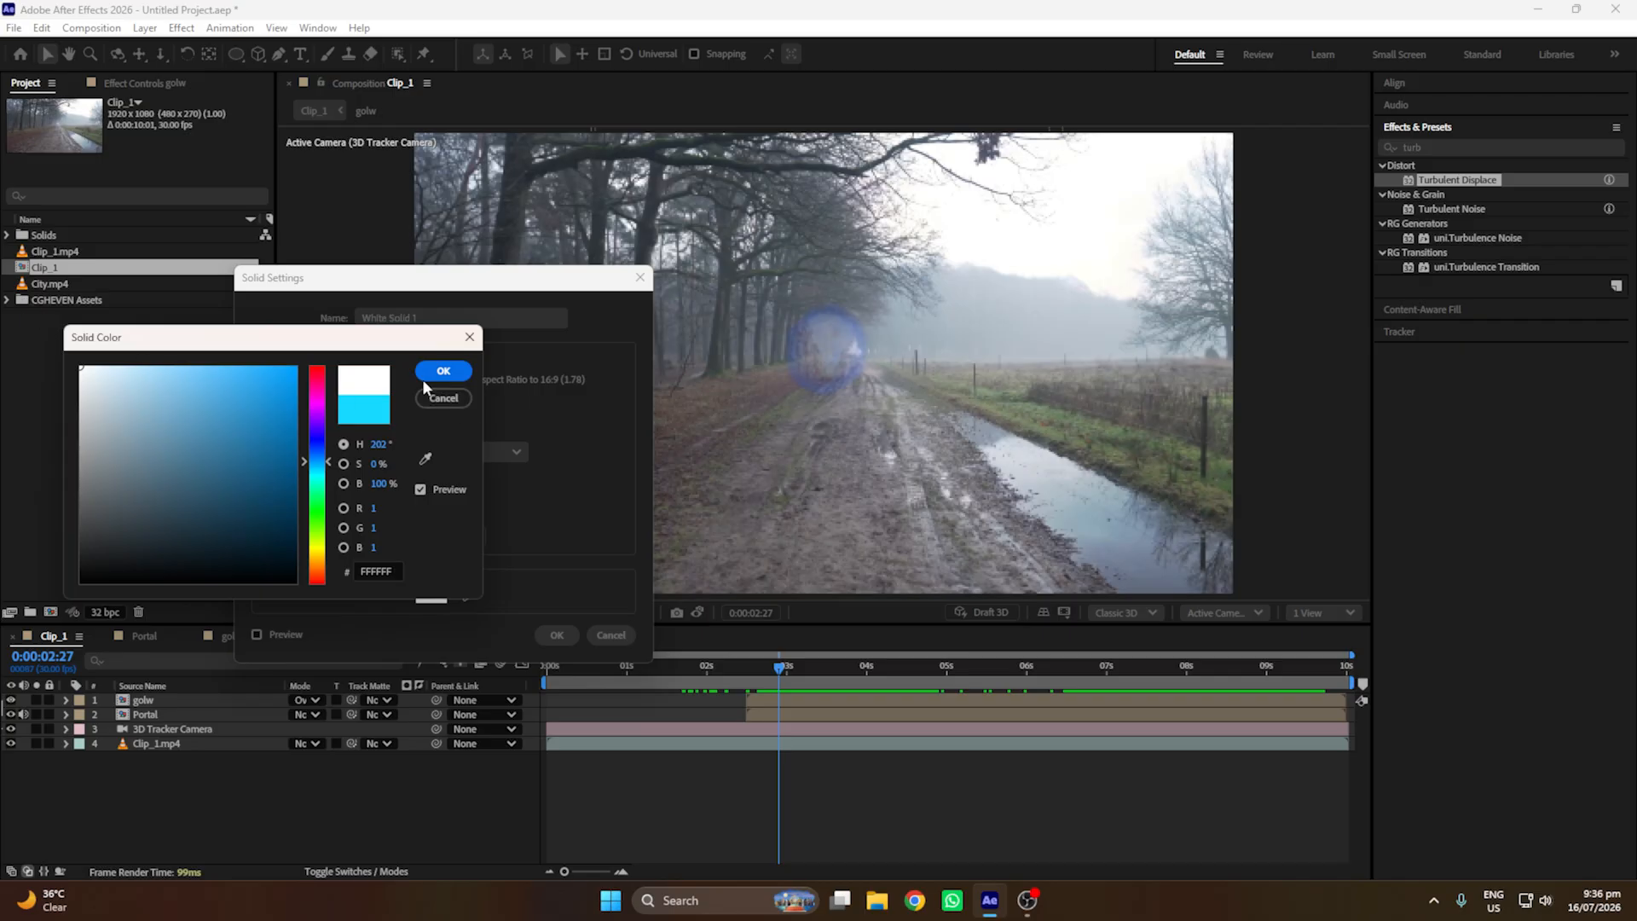
left_click(430, 373)
left_click(556, 634)
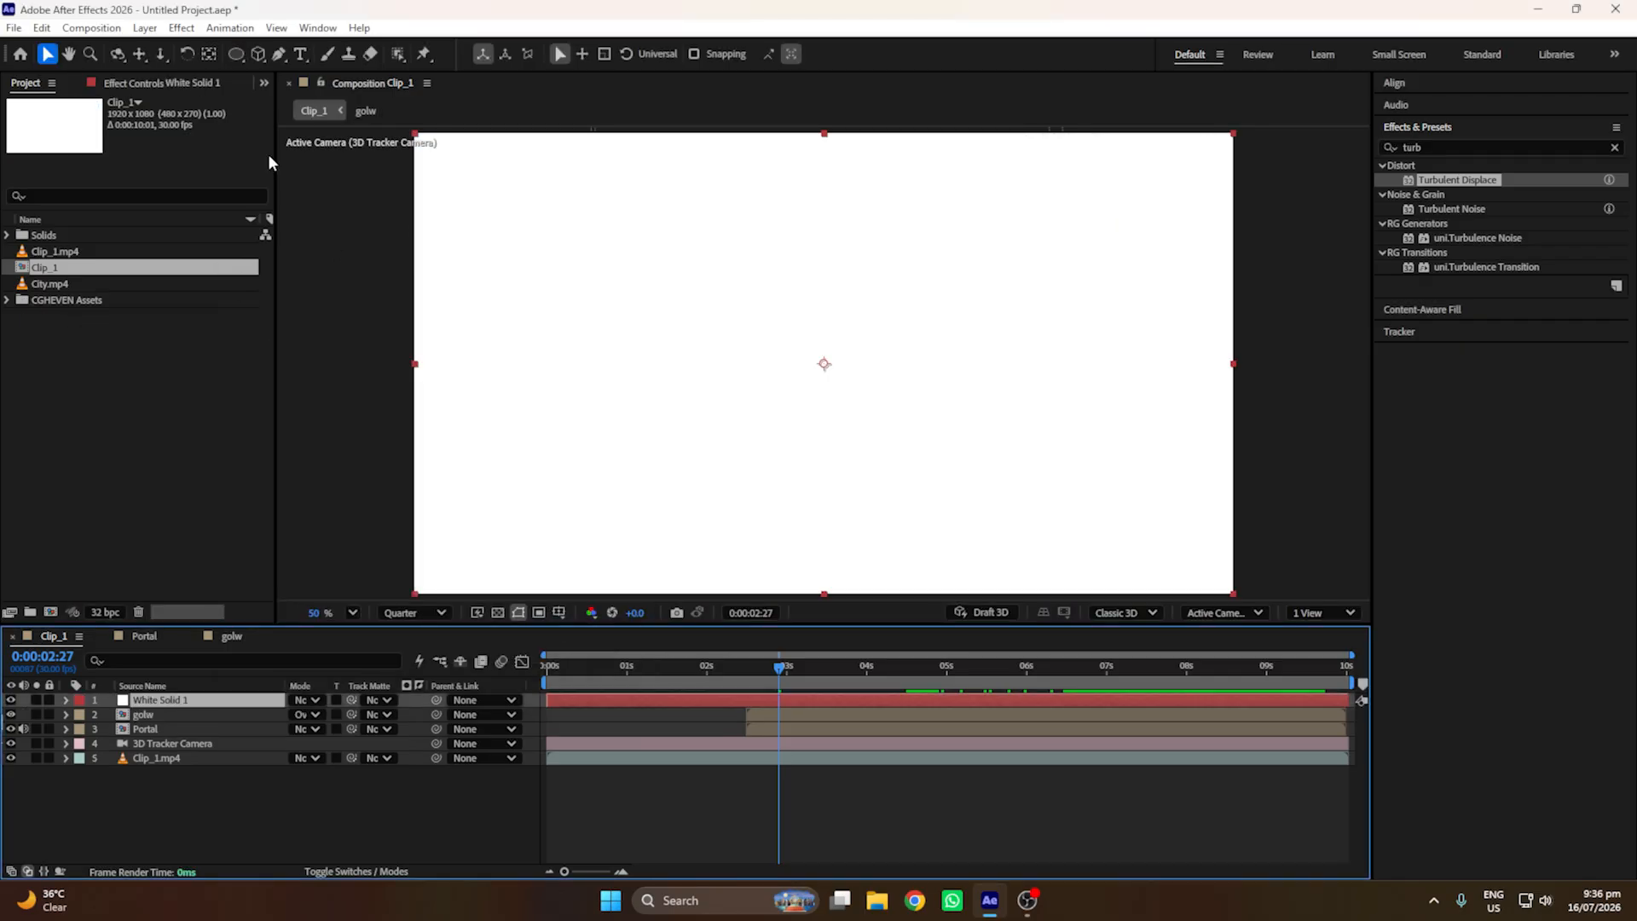
Step: Add a full-height circular mask to the white solid and contract its Mask Expansion to -251 pixels
left_click(249, 53)
left_click(969, 504)
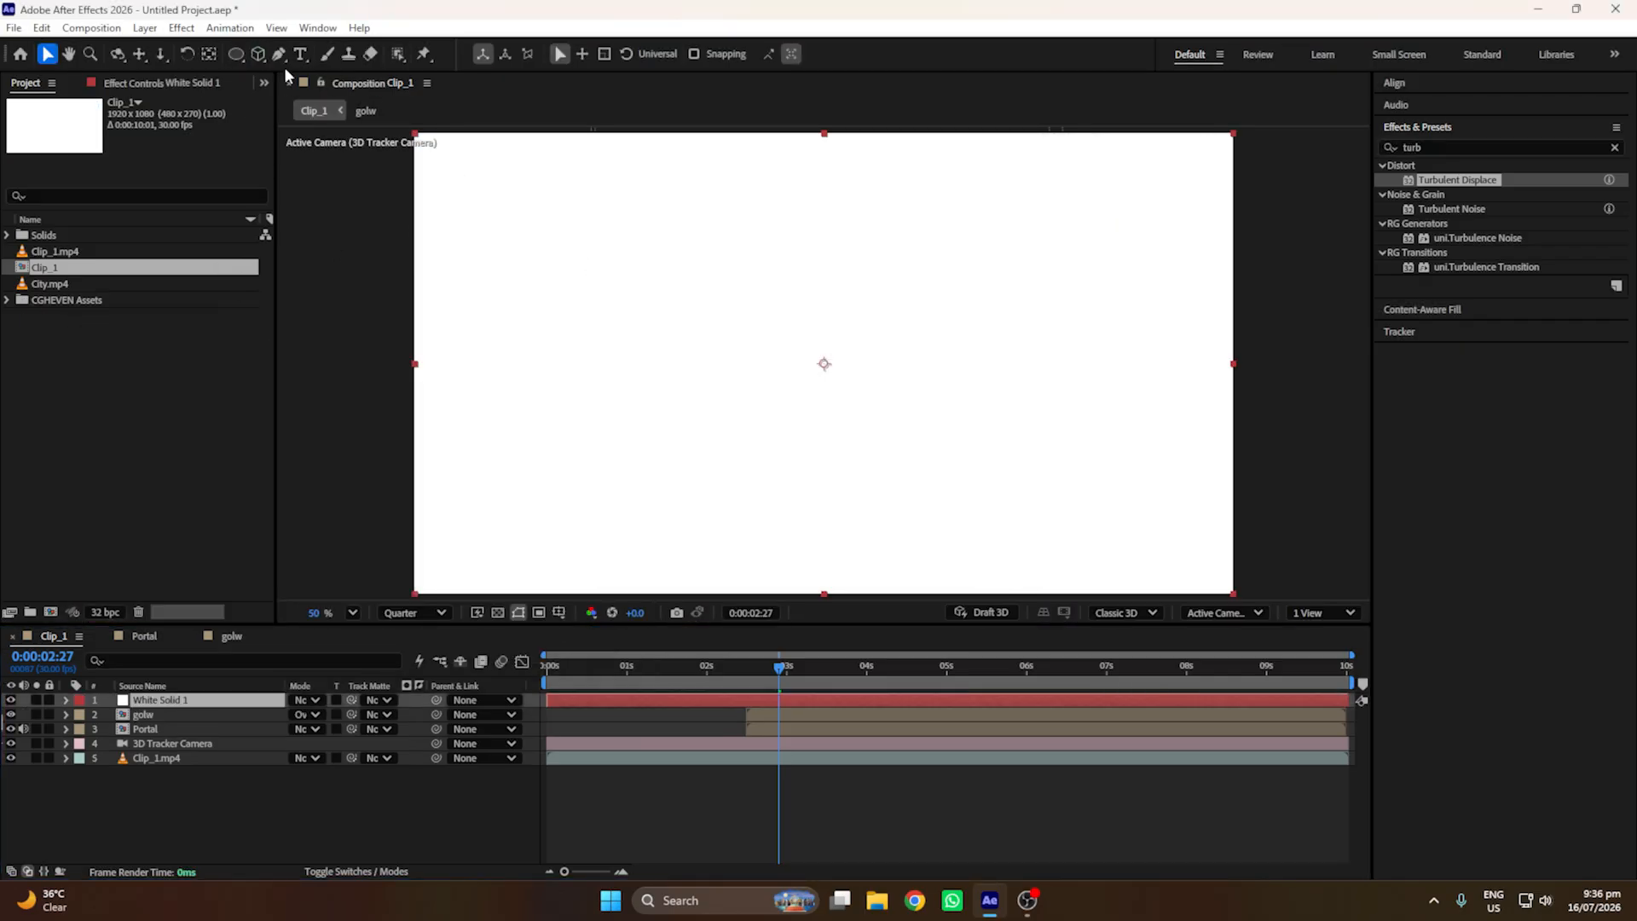
double_click(237, 54)
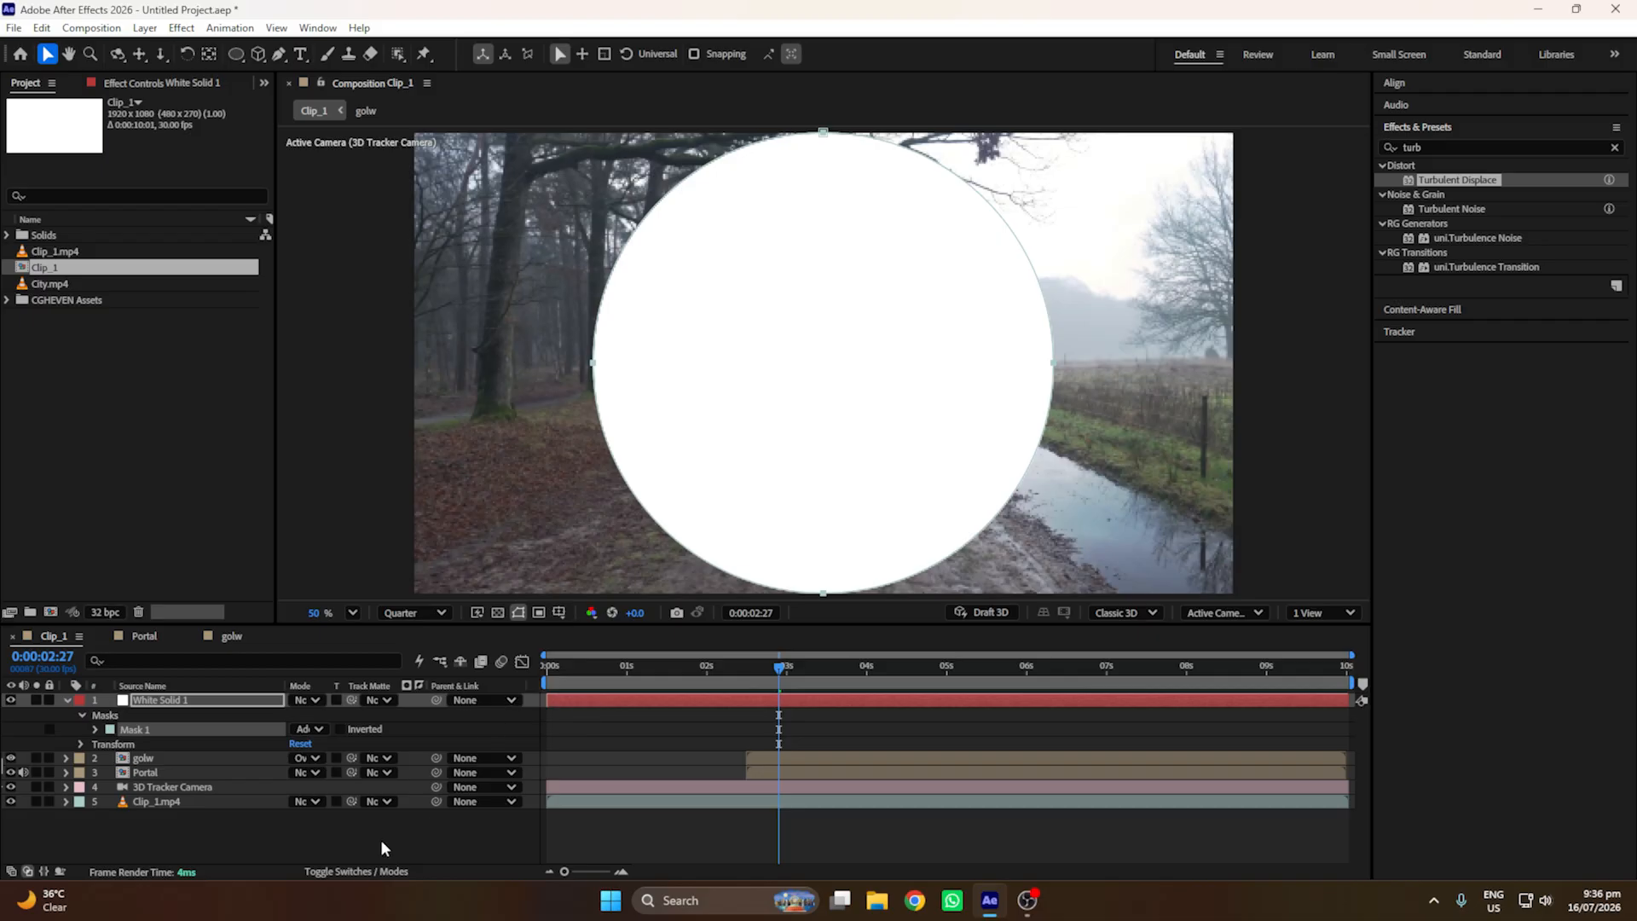
left_click(95, 729)
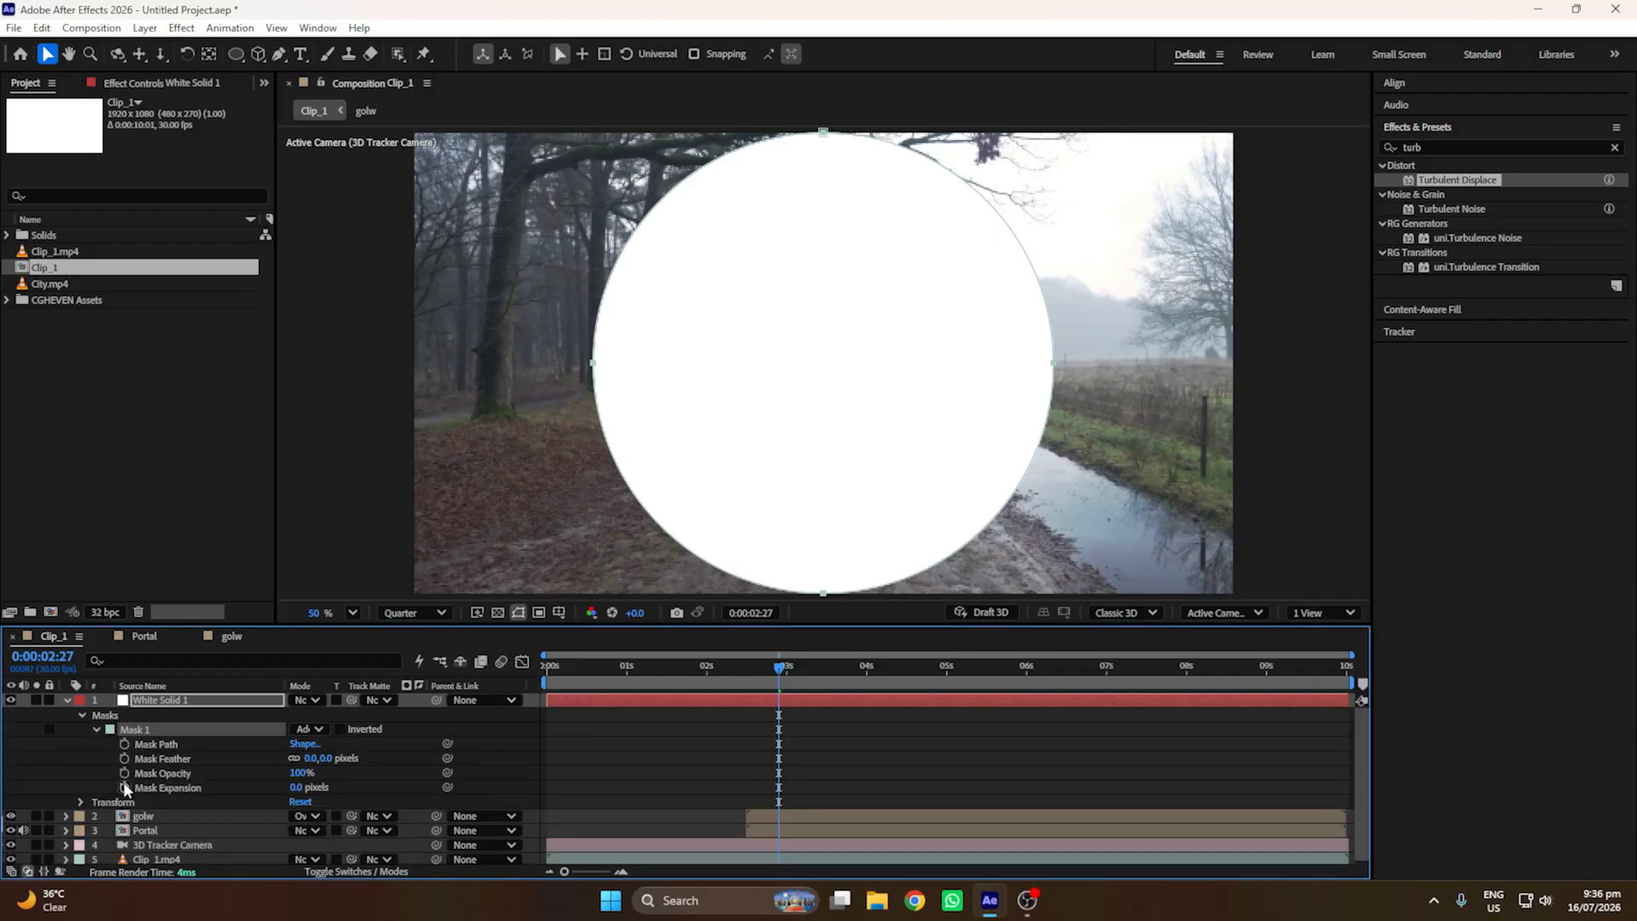
left_click_drag(295, 787, 96, 801)
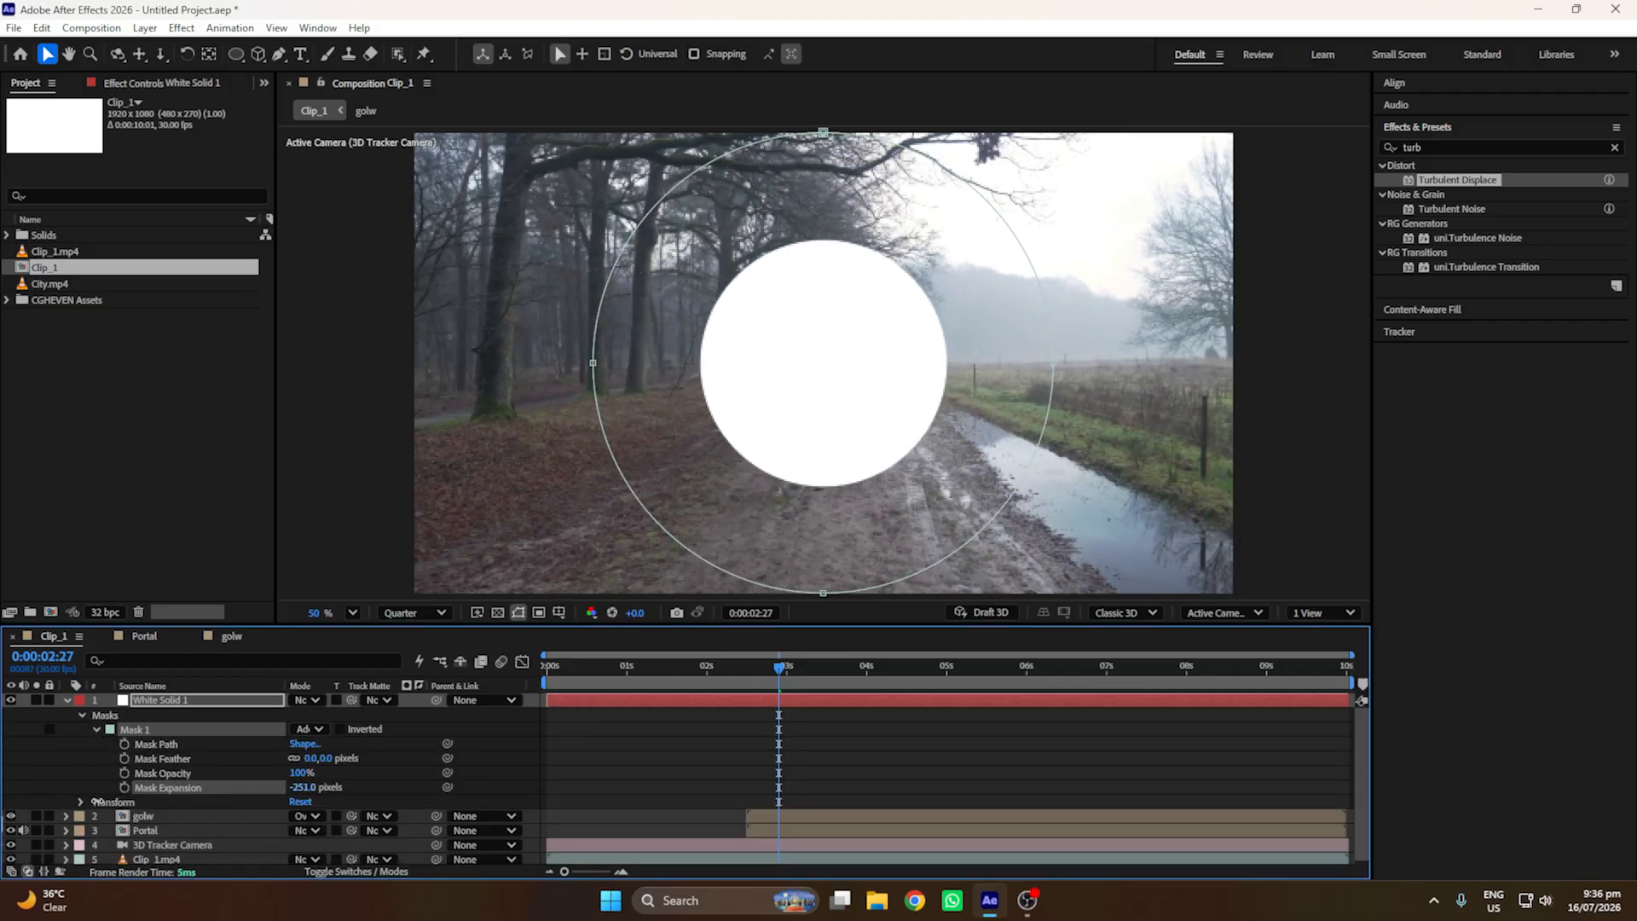
Step: Set the white solid's Mask Feather to 91 pixels and move the solid sideways to the forest side of the portal
key("f")
left_click_drag(309, 729, 390, 729)
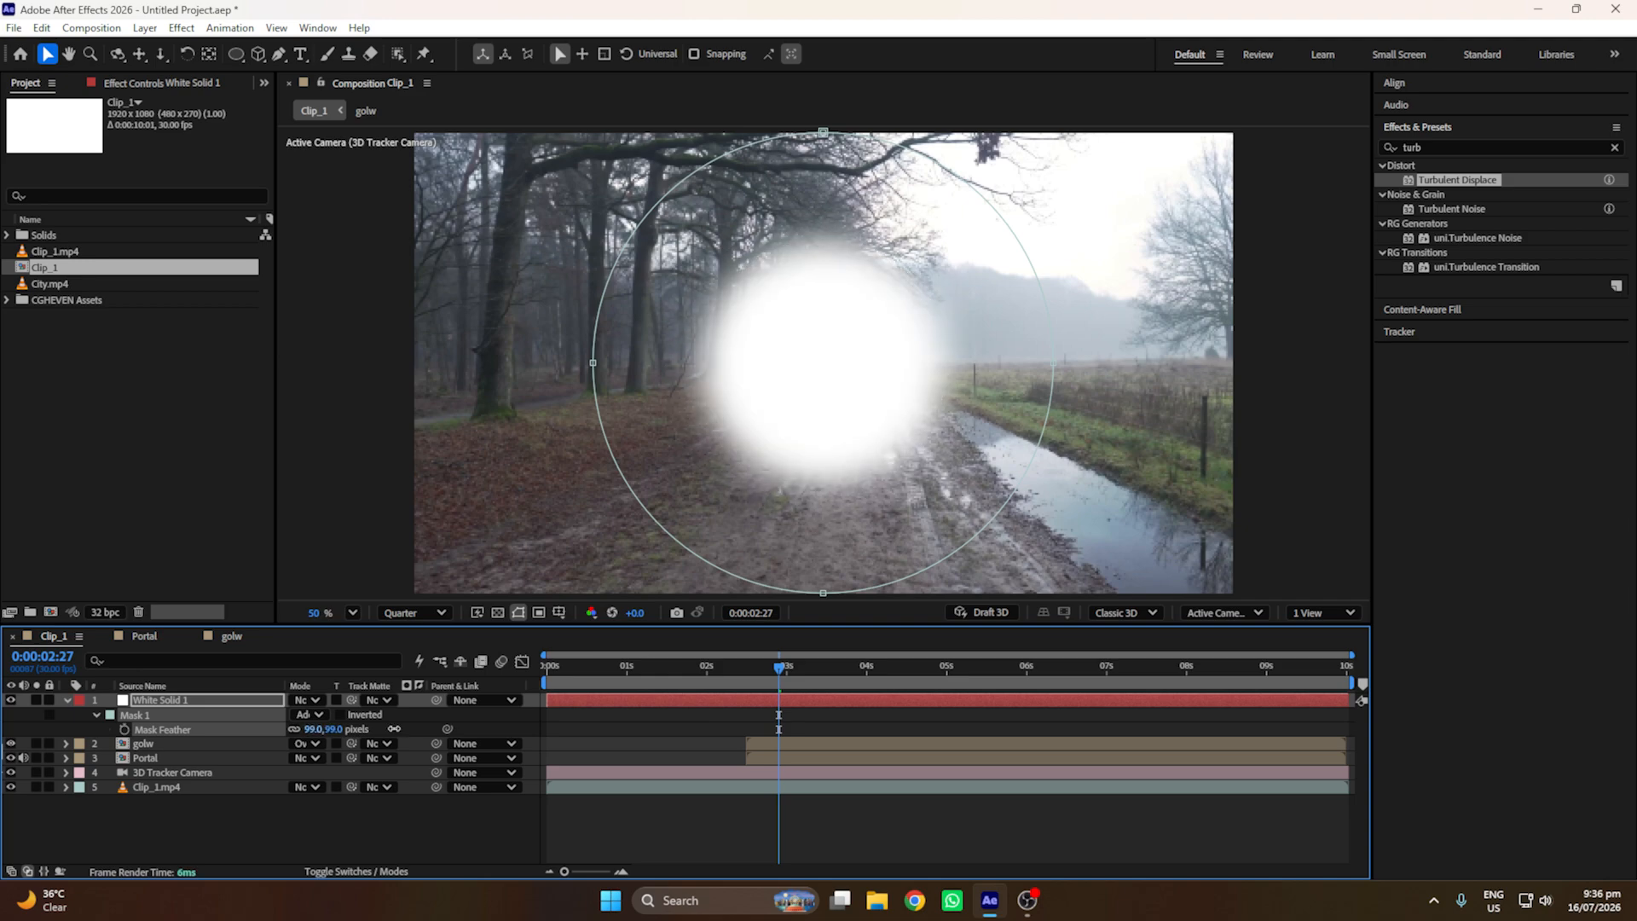
left_click(795, 525)
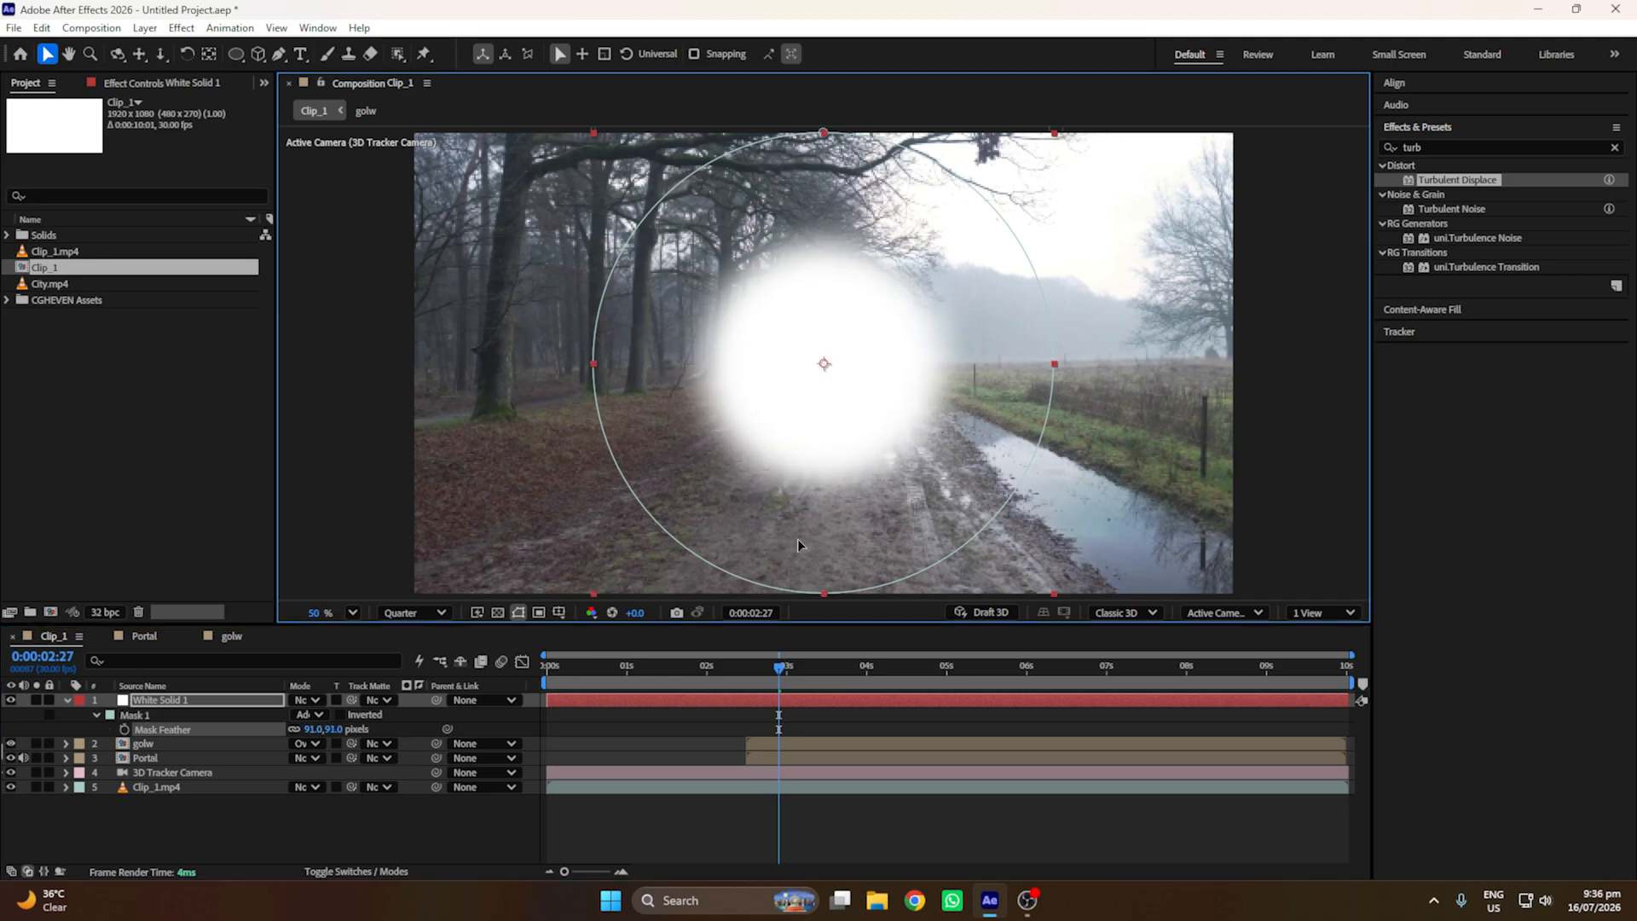
left_click_drag(796, 539, 609, 539)
Step: Keyframe the white solid's Mask Expansion at 1121 pixels at 0:00:03:18
key("space")
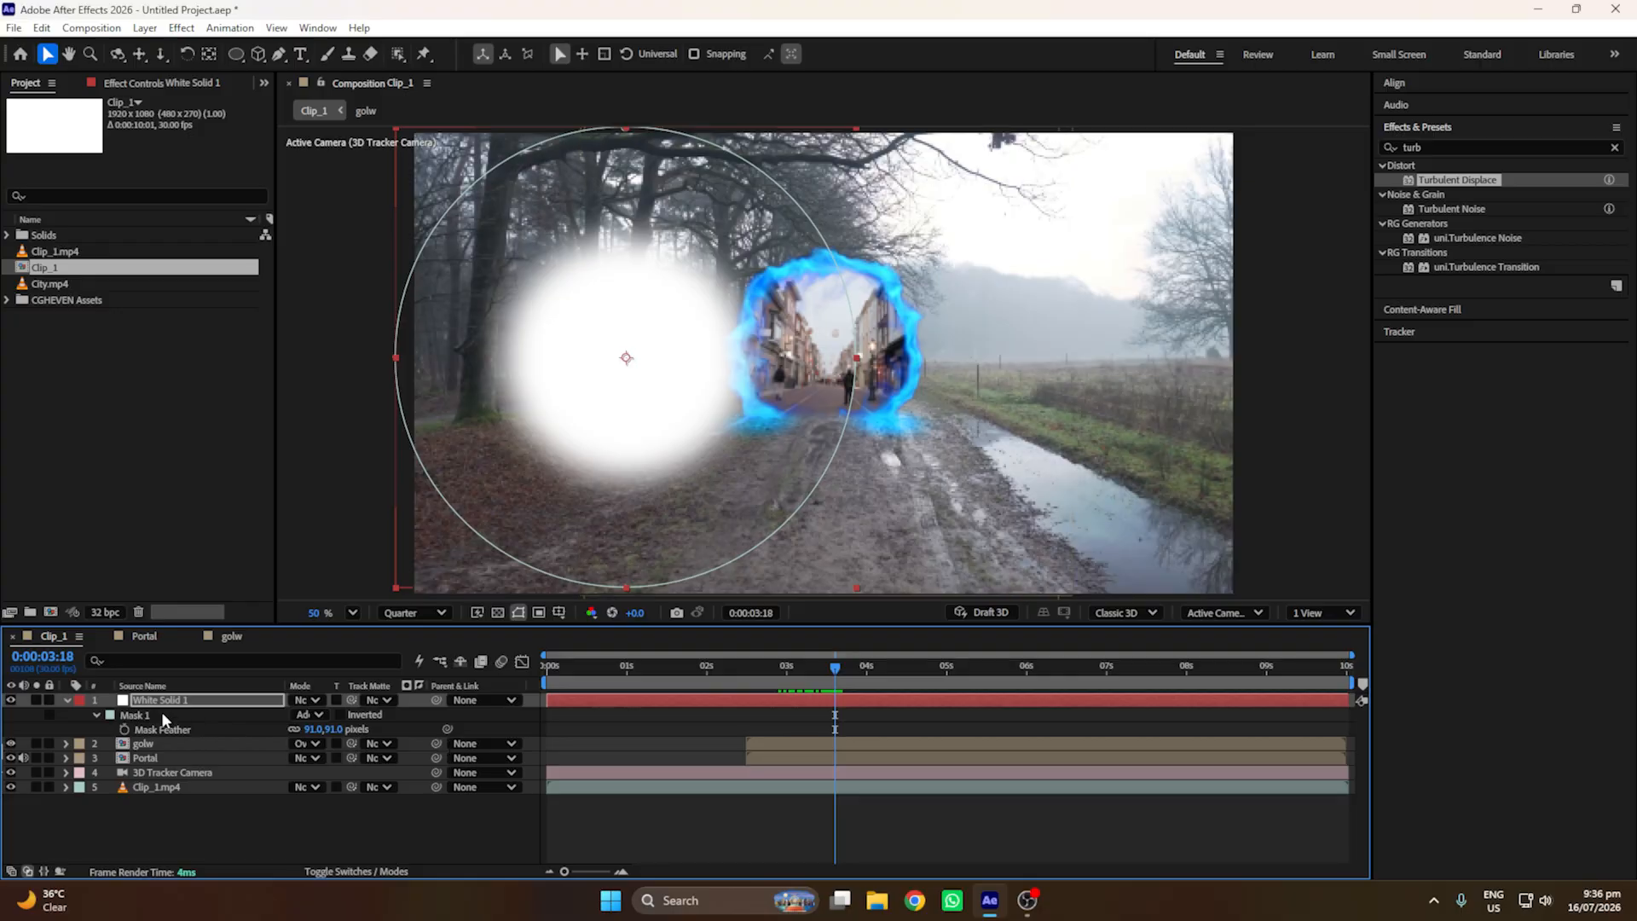
left_click(91, 714)
left_click_drag(303, 772, 345, 748)
left_click(123, 772)
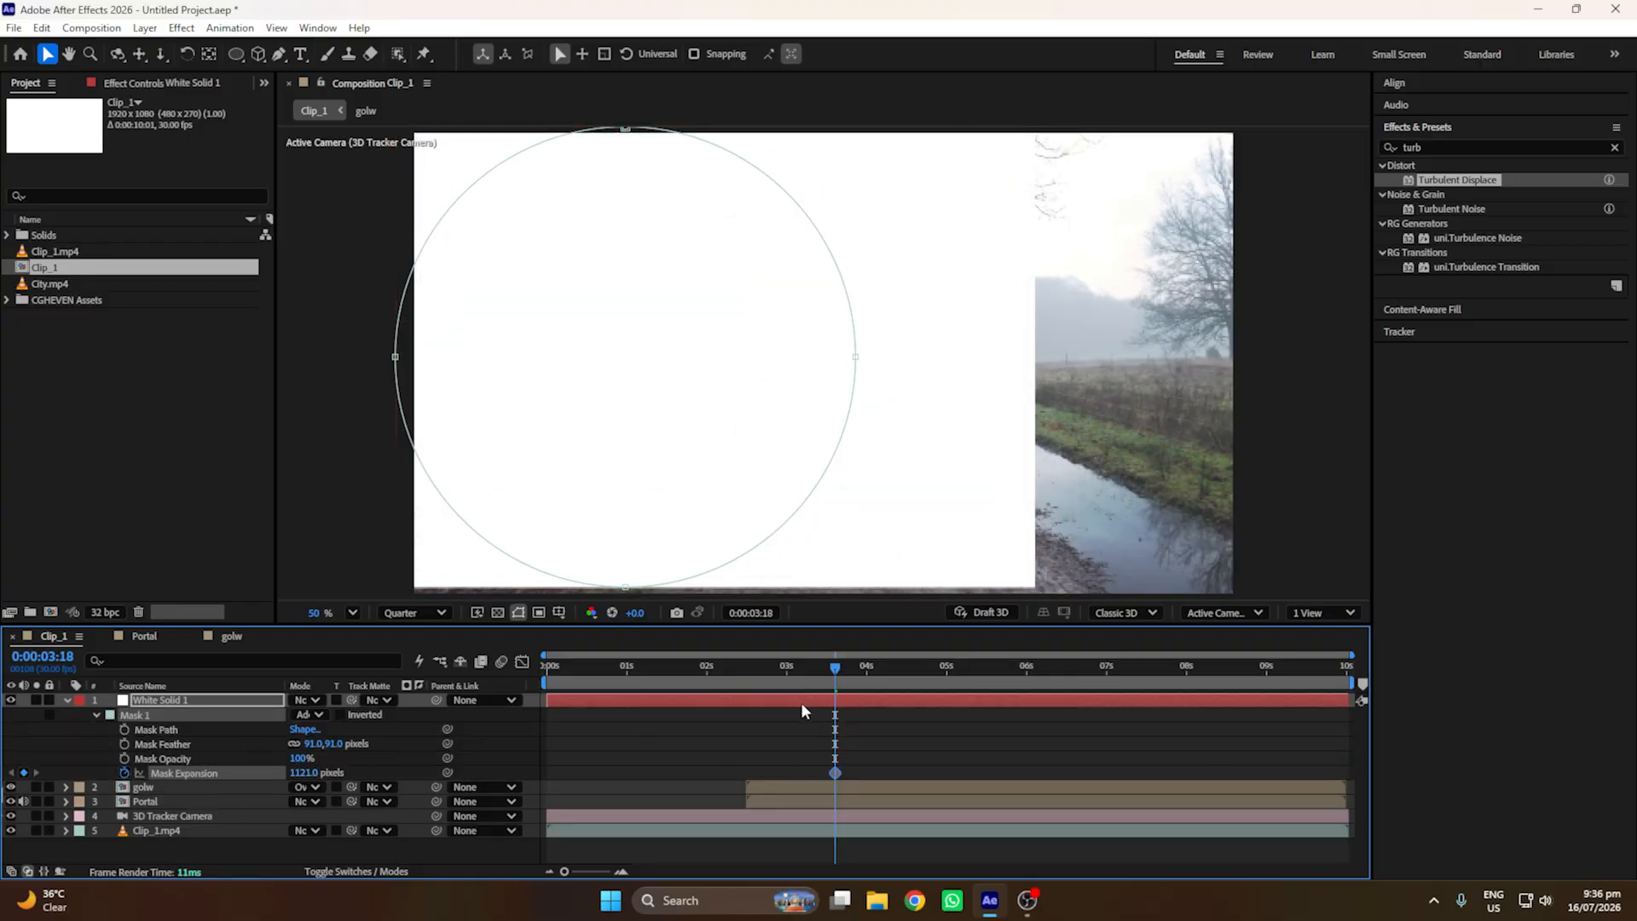
Step: Add a starting Mask Expansion keyframe of -523 pixels at 0:00:02:25, so that the white circle is fully contracted
left_click_drag(837, 678, 773, 679)
left_click(14, 697)
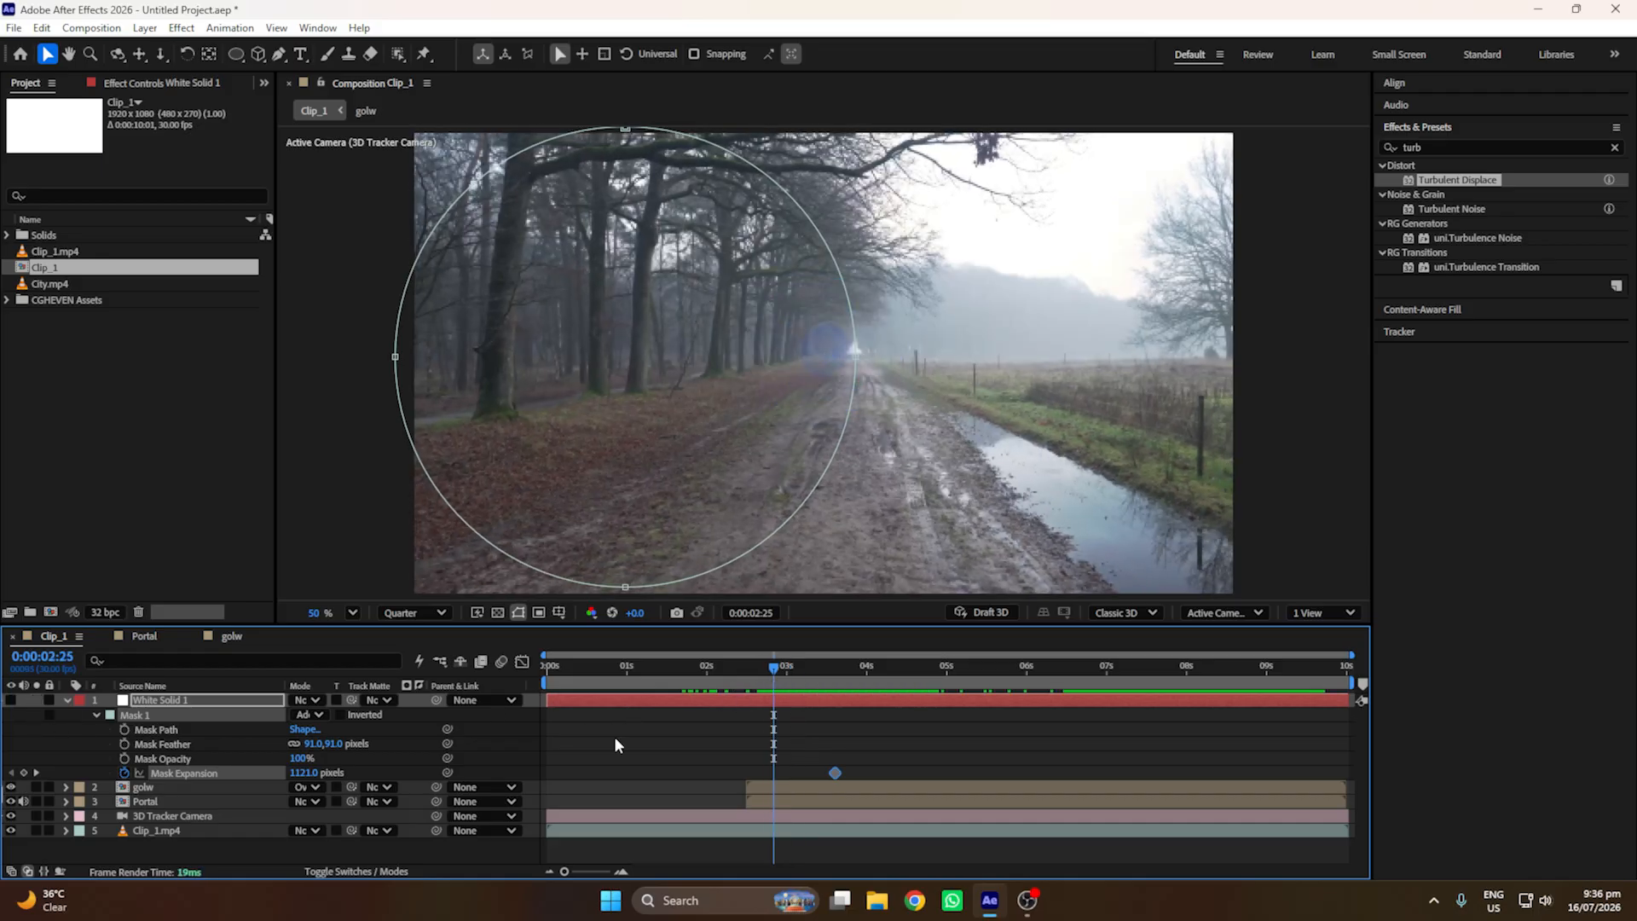
left_click(11, 700)
left_click_drag(298, 773, 9, 772)
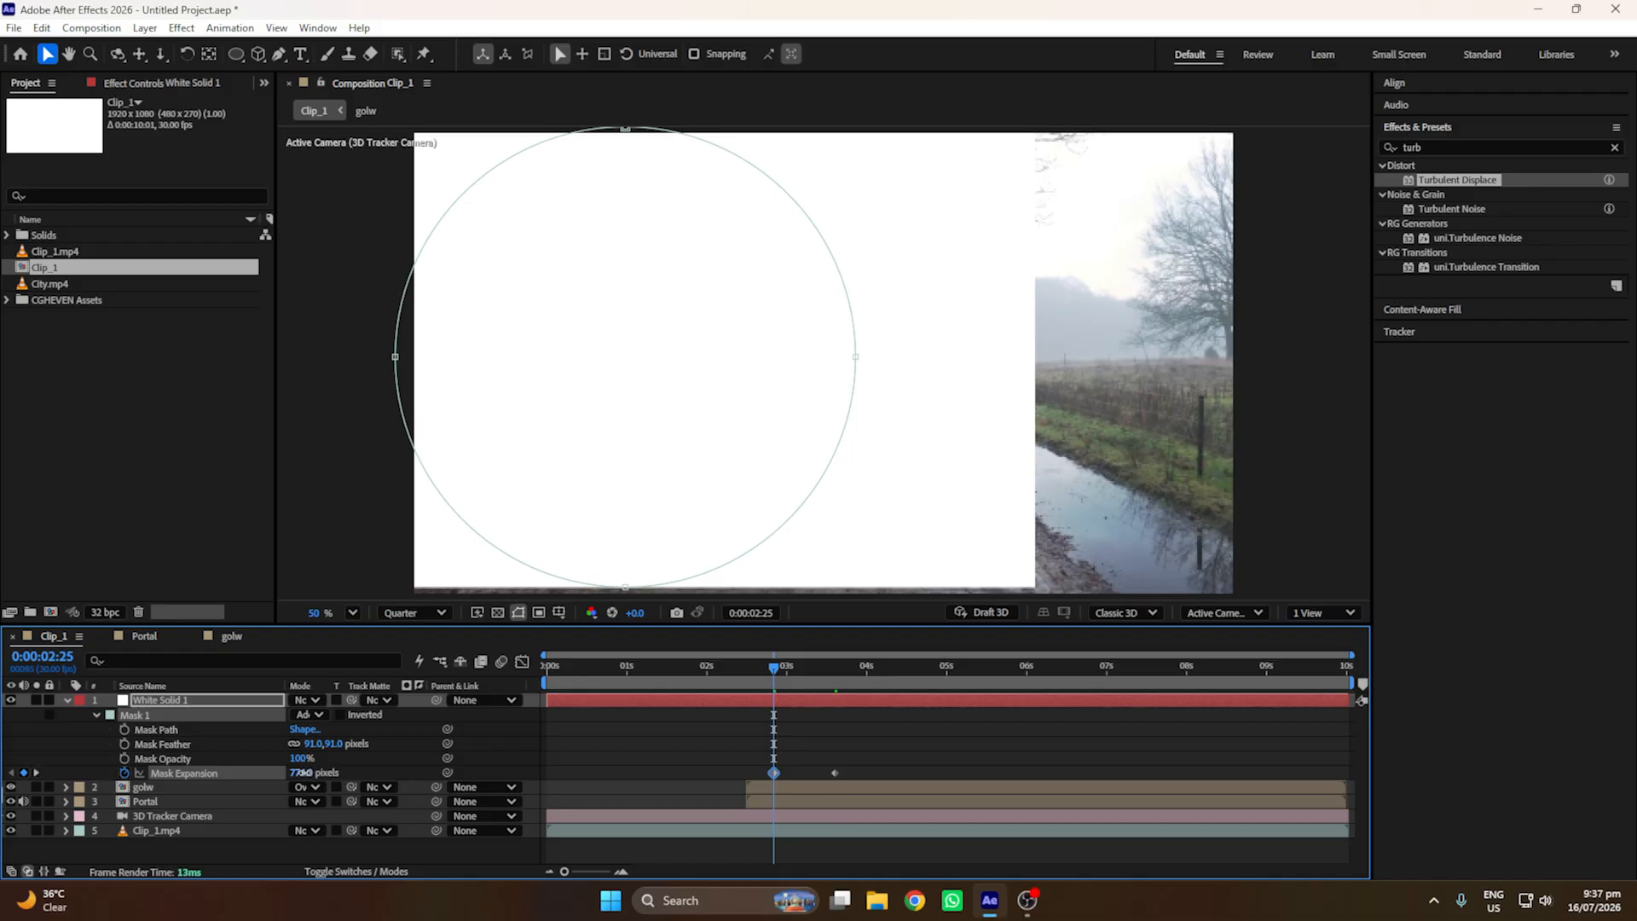
left_click_drag(321, 773, 4, 773)
left_click_drag(312, 777, 391, 777)
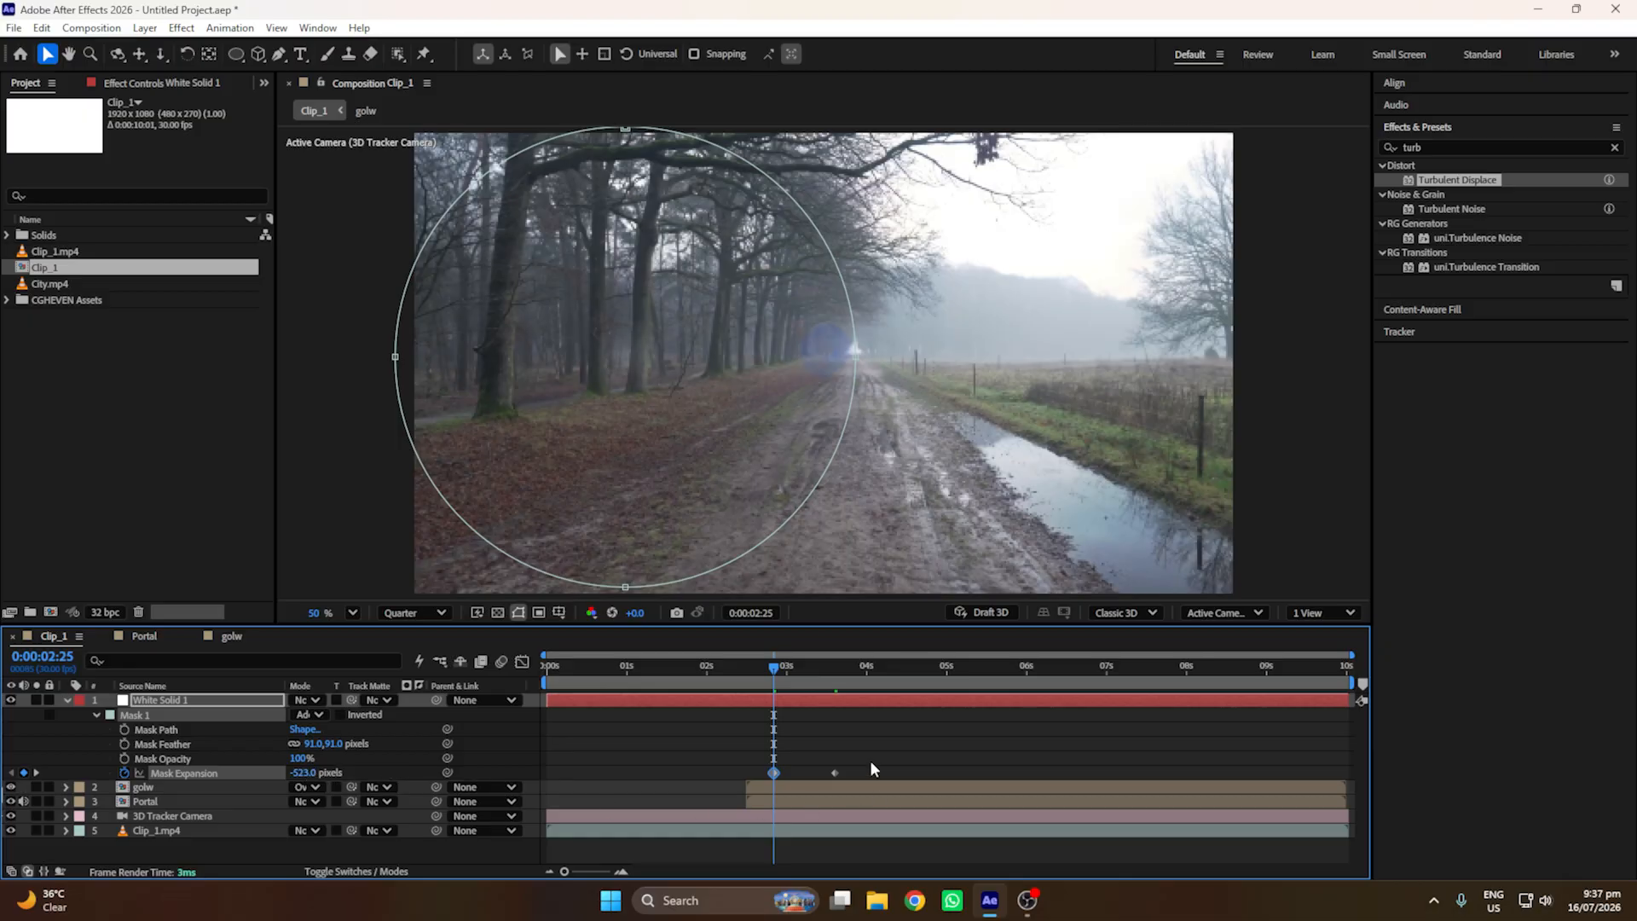
Step: Apply Easy Ease to both Mask Expansion keyframes and preview the growing white circle
left_click_drag(871, 769, 706, 770)
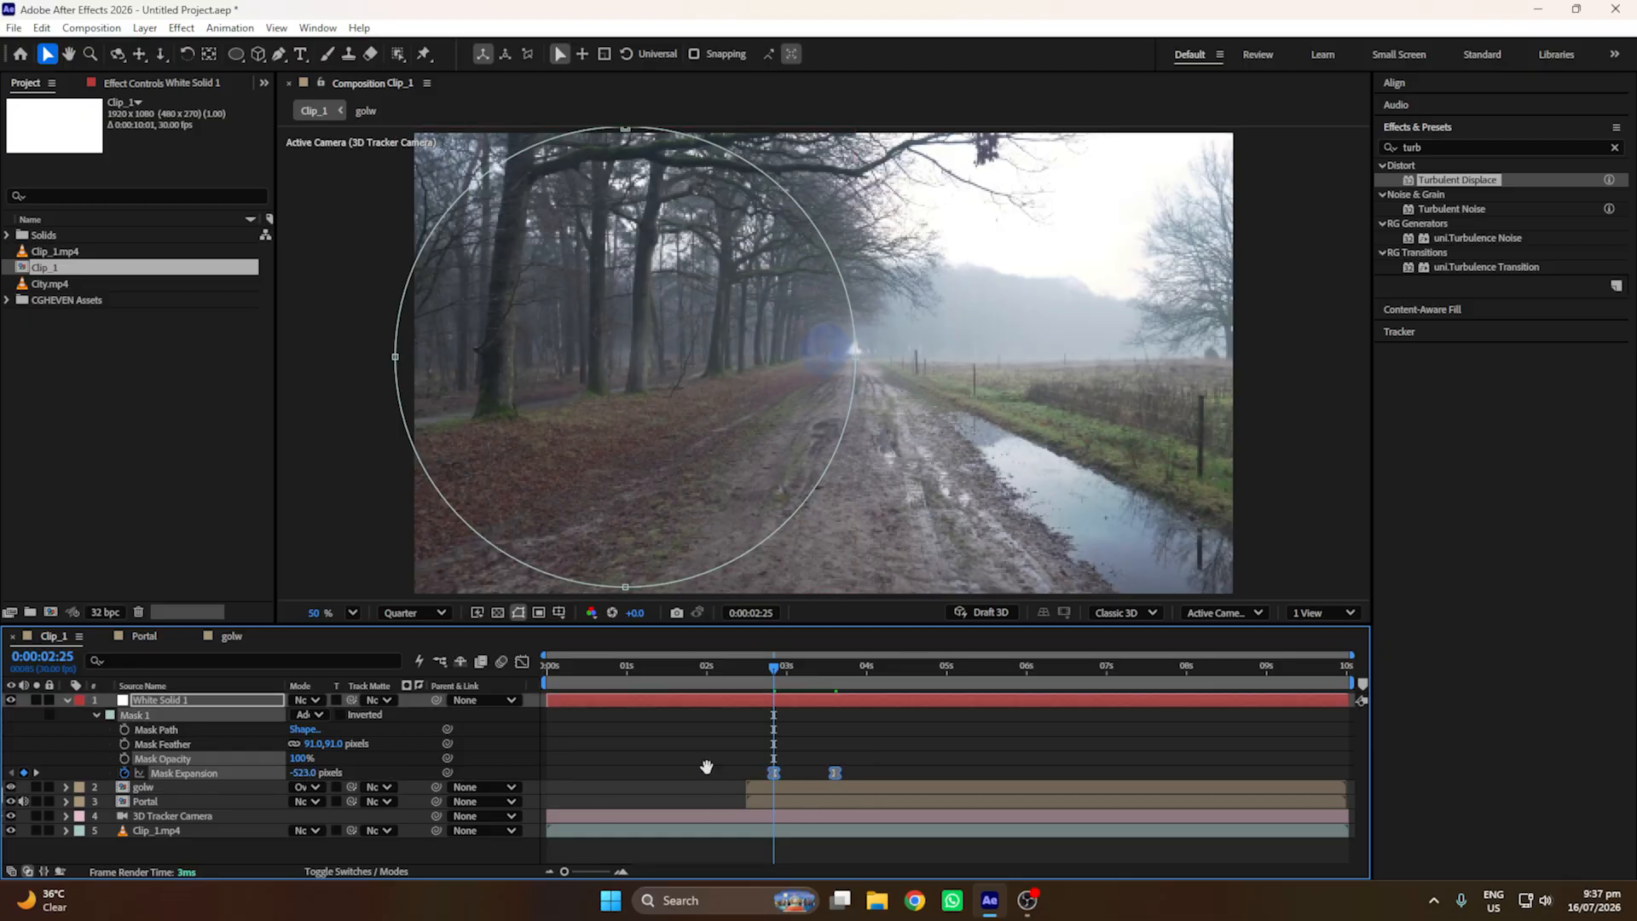
key("space")
left_click(778, 678)
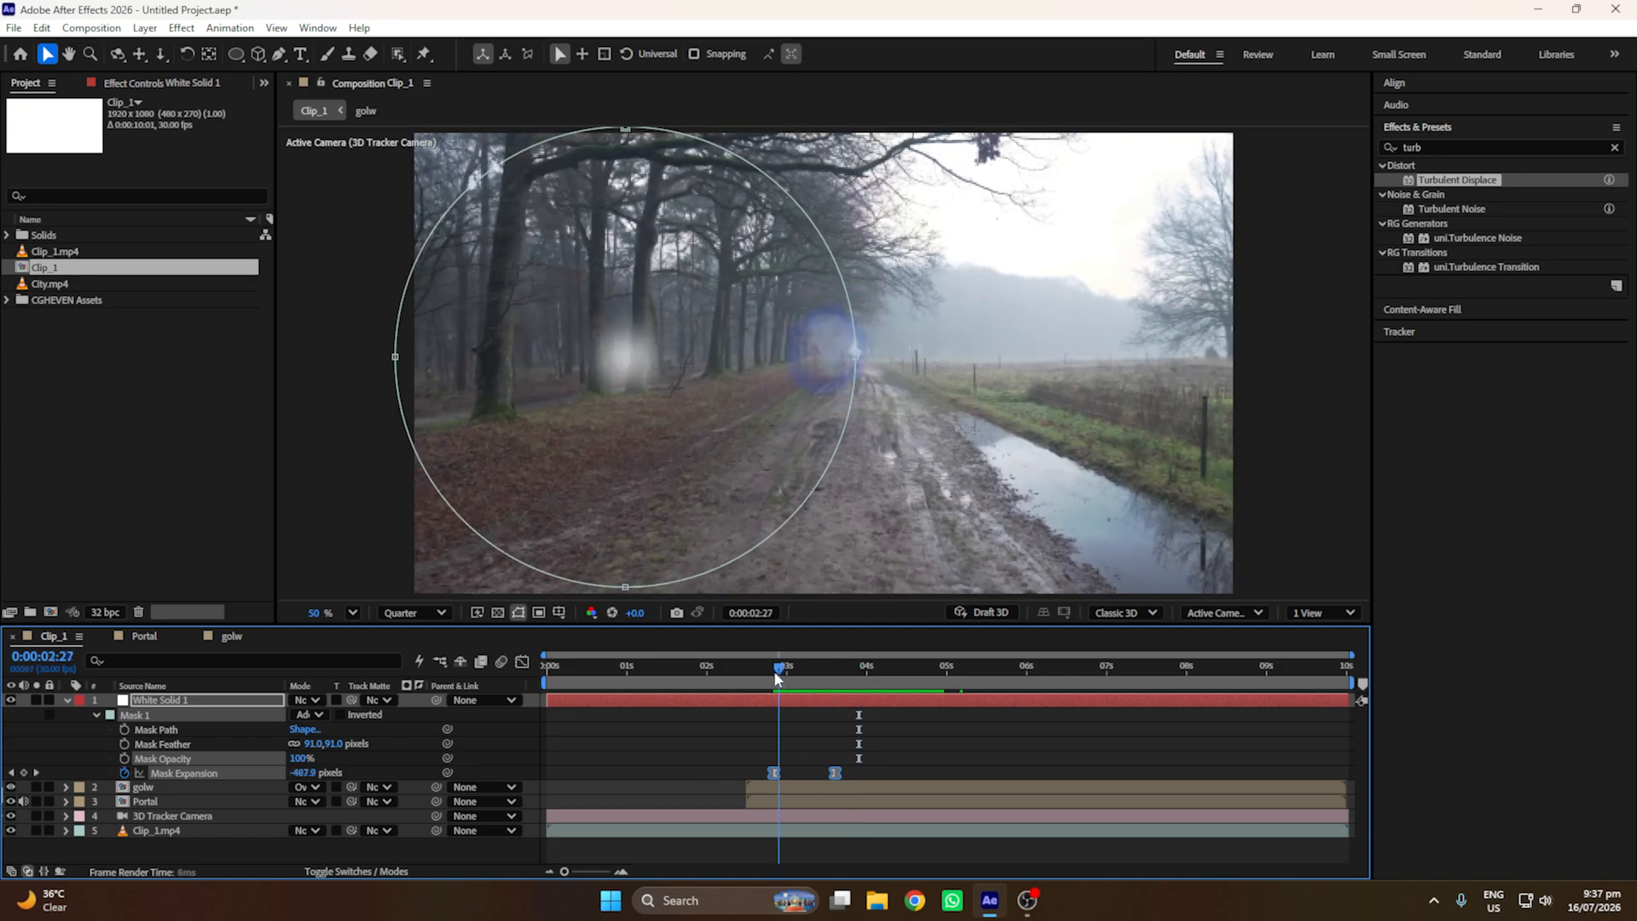
Step: Slow the circle's growth by moving the last Mask Expansion keyframe to about 0:00:03:25, and preview the animation
left_click_drag(774, 679, 760, 679)
left_click(837, 776)
left_click_drag(835, 774, 854, 777)
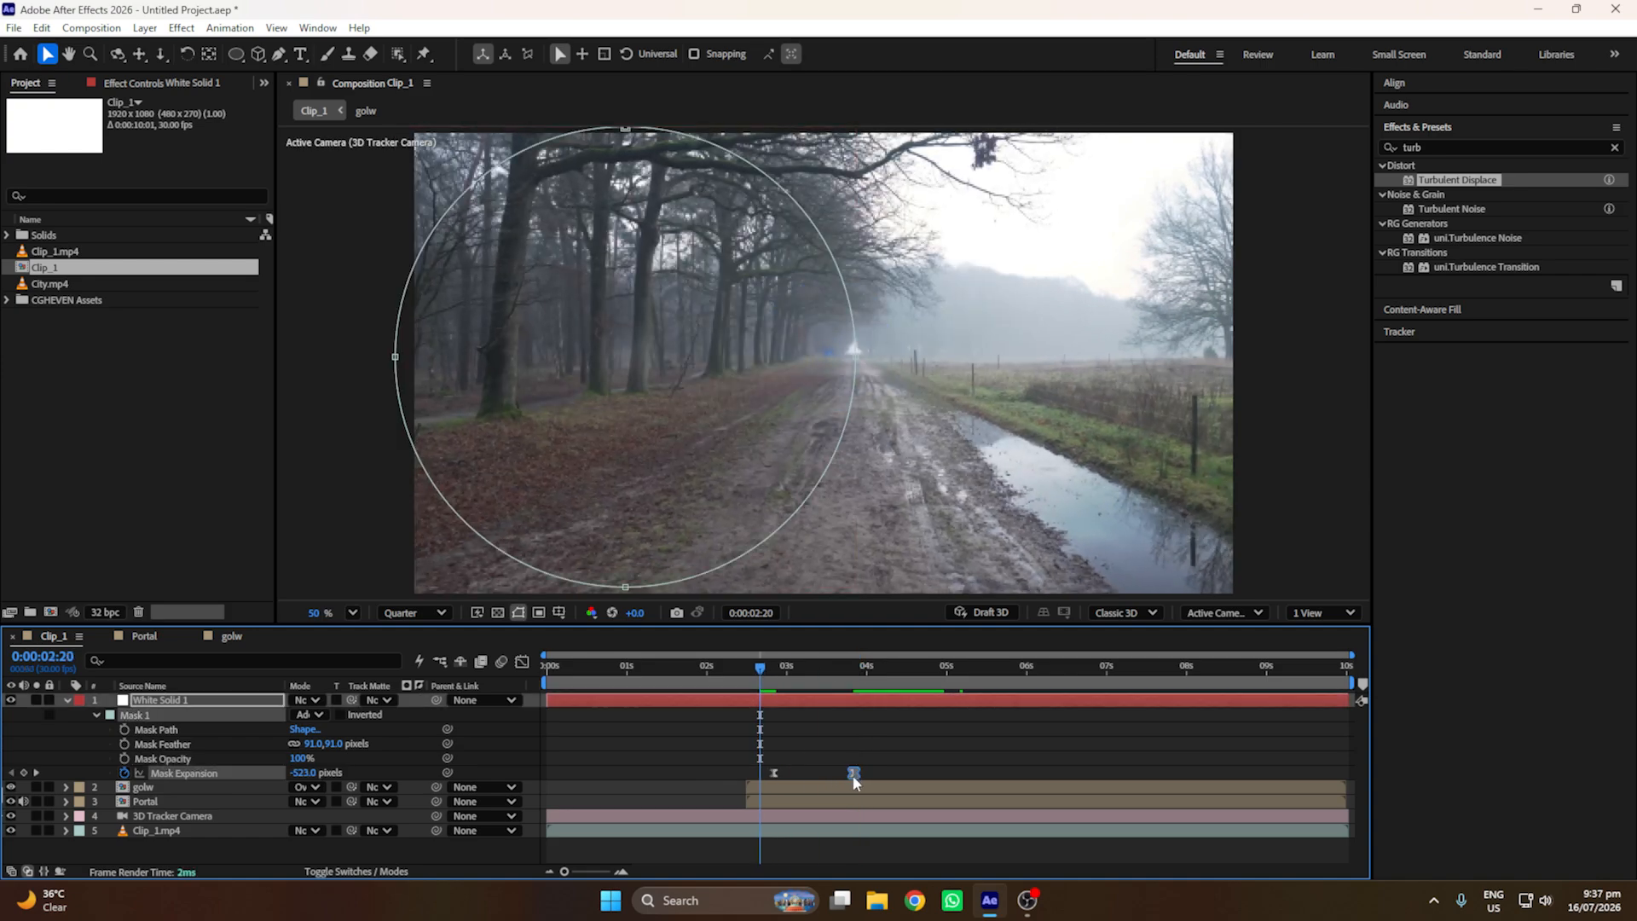
key("space")
left_click(742, 679)
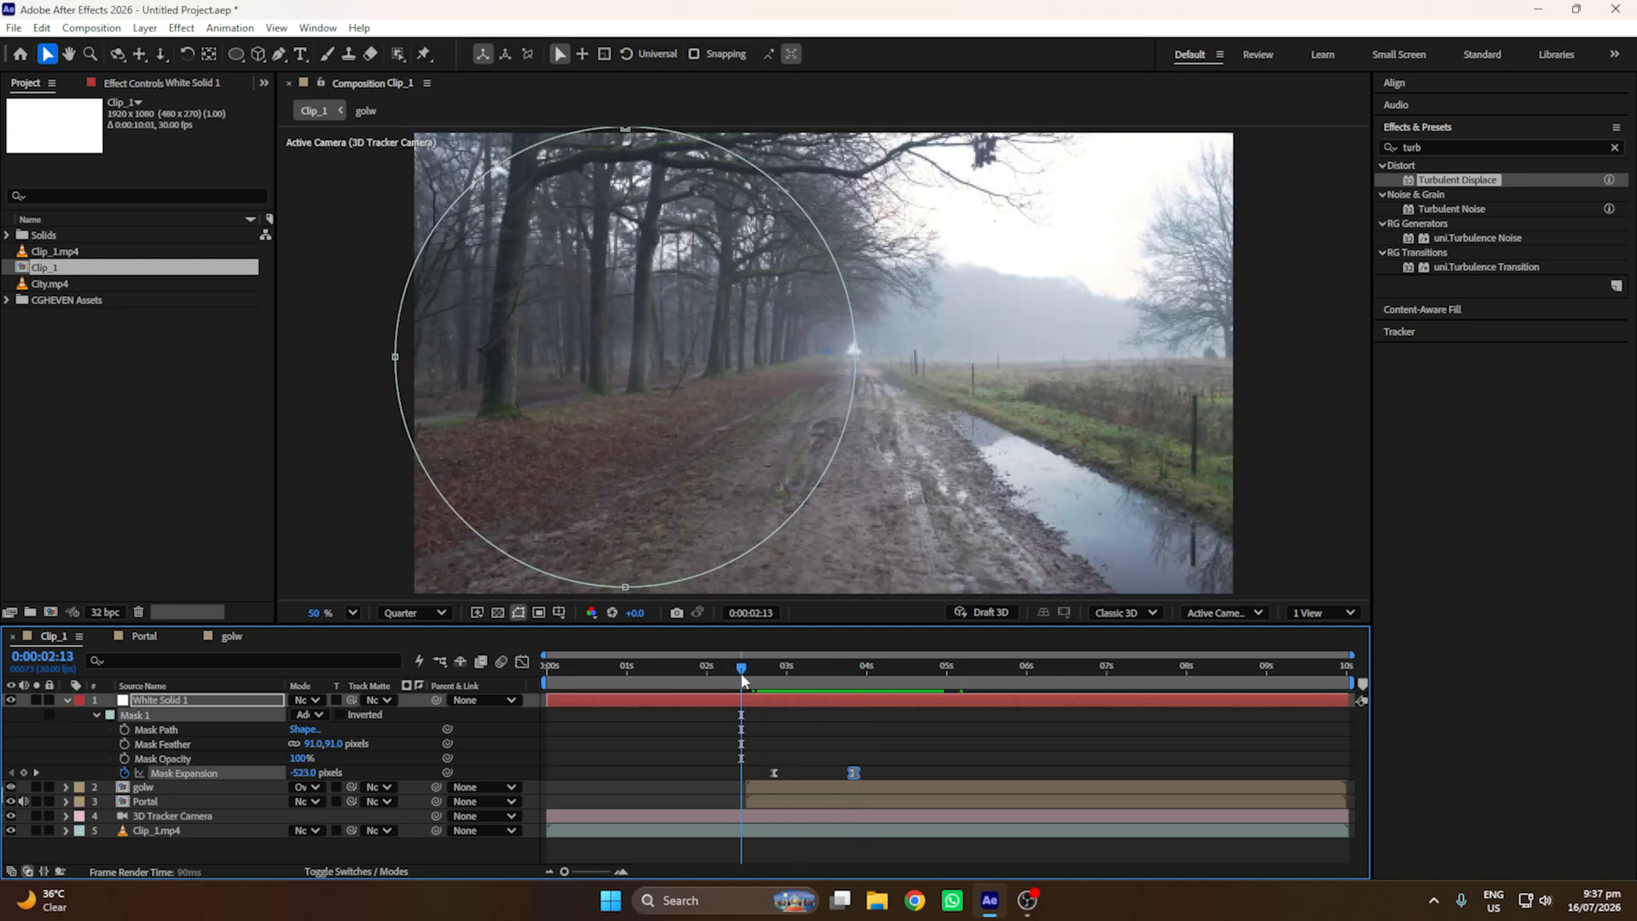
key("space")
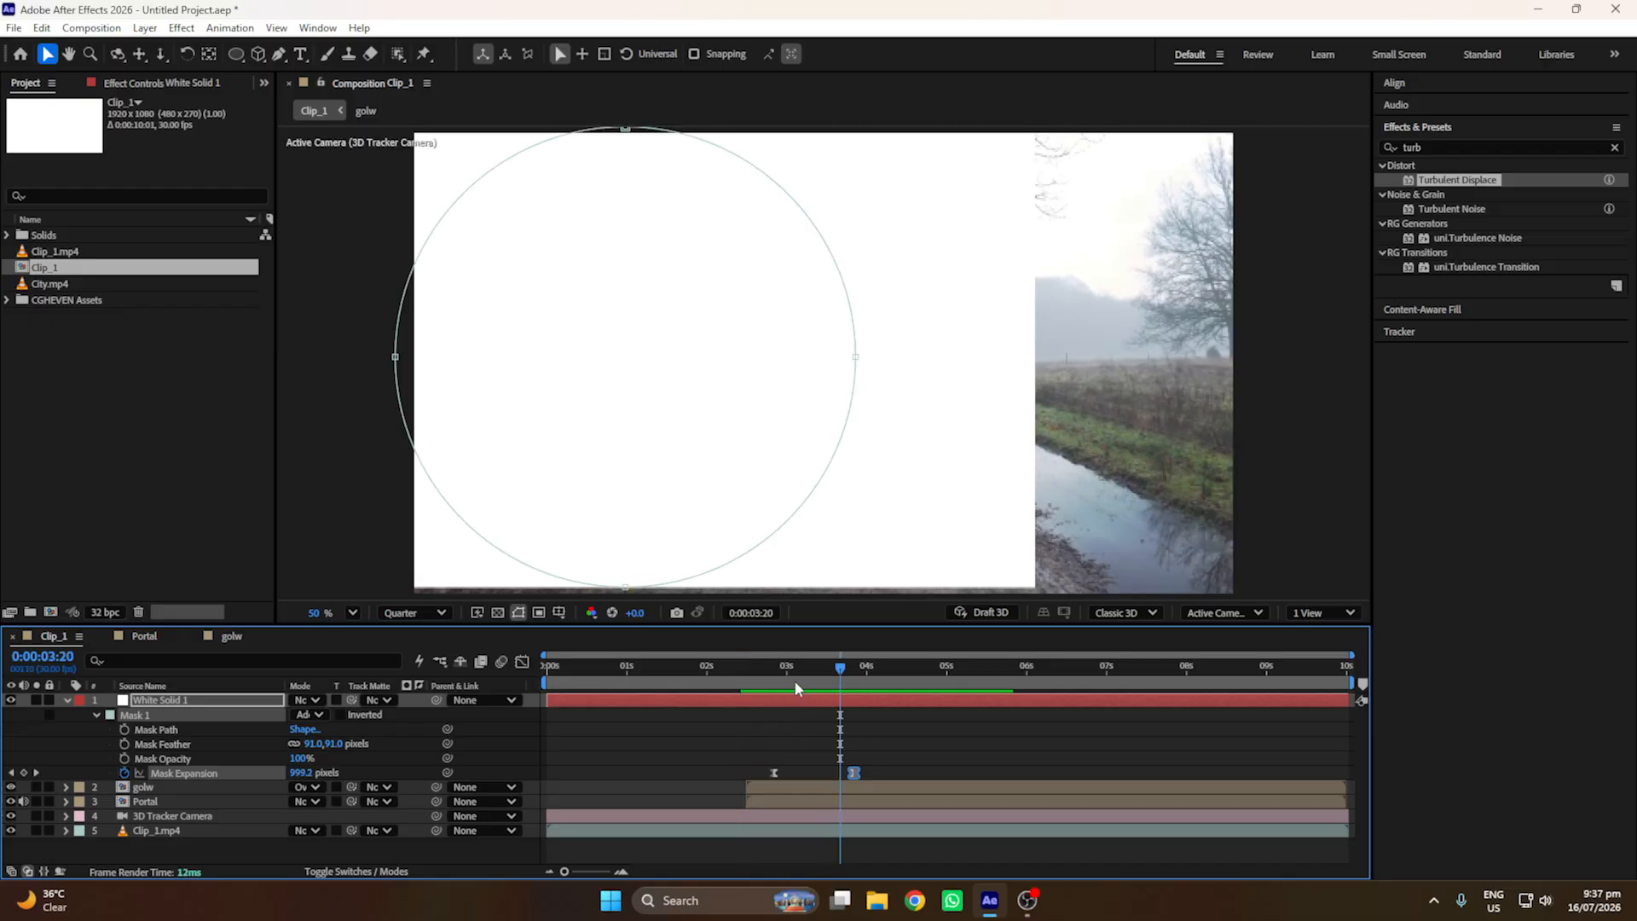
Step: Duplicate the white solid's animated mask and set the copy, Mask 2, to Subtract mode
left_click(778, 680)
key("ctrl+d")
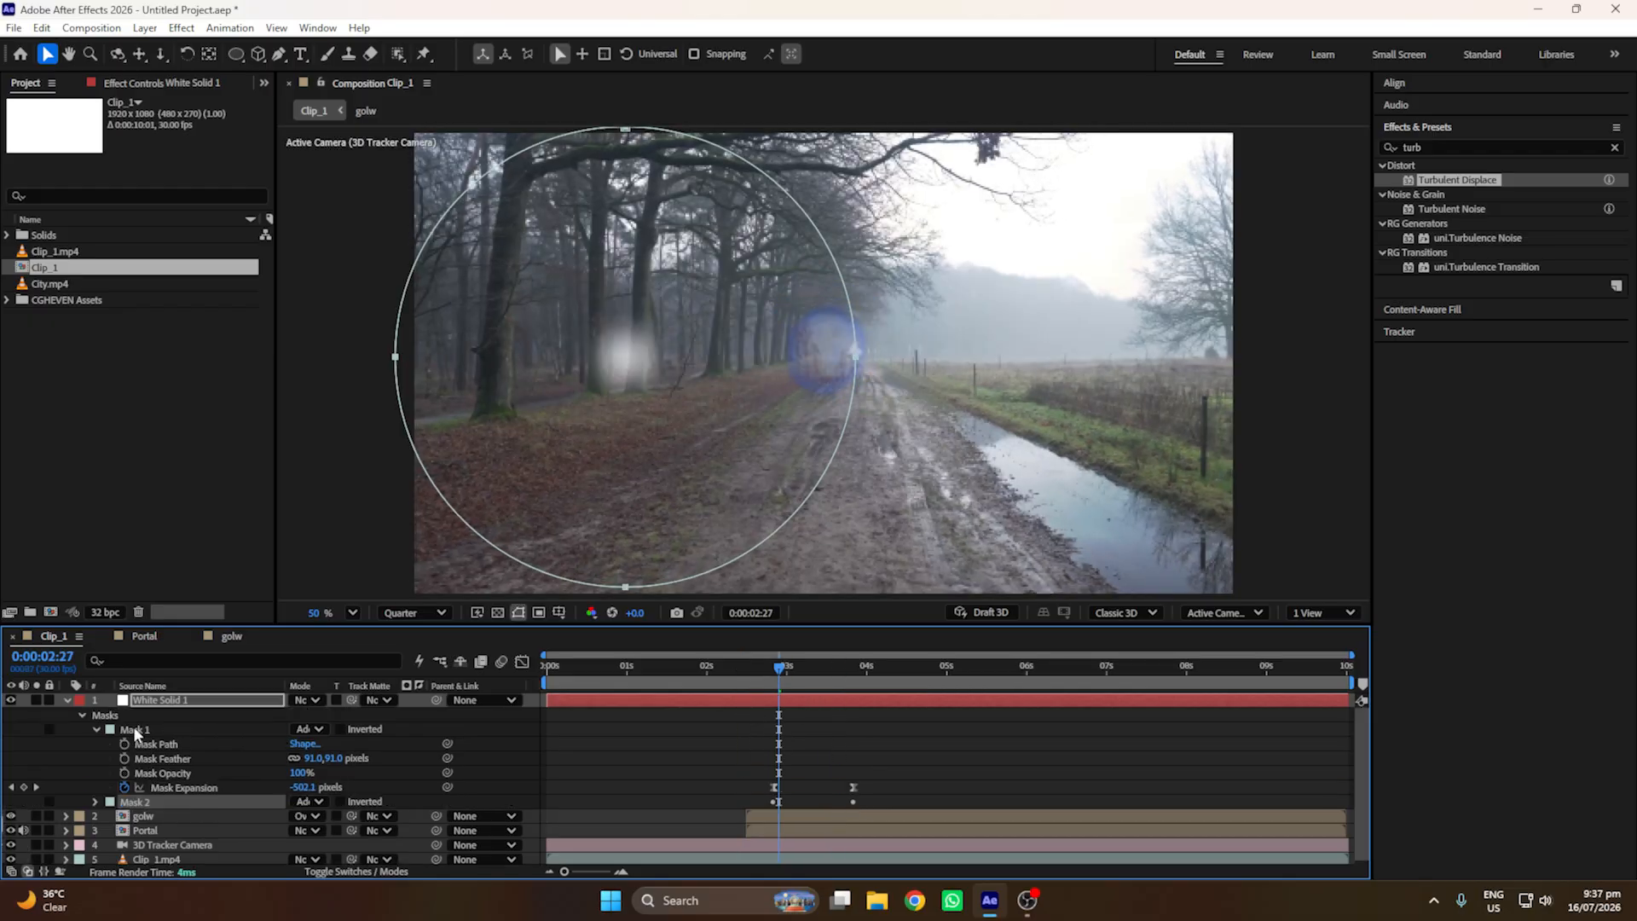
left_click(83, 715)
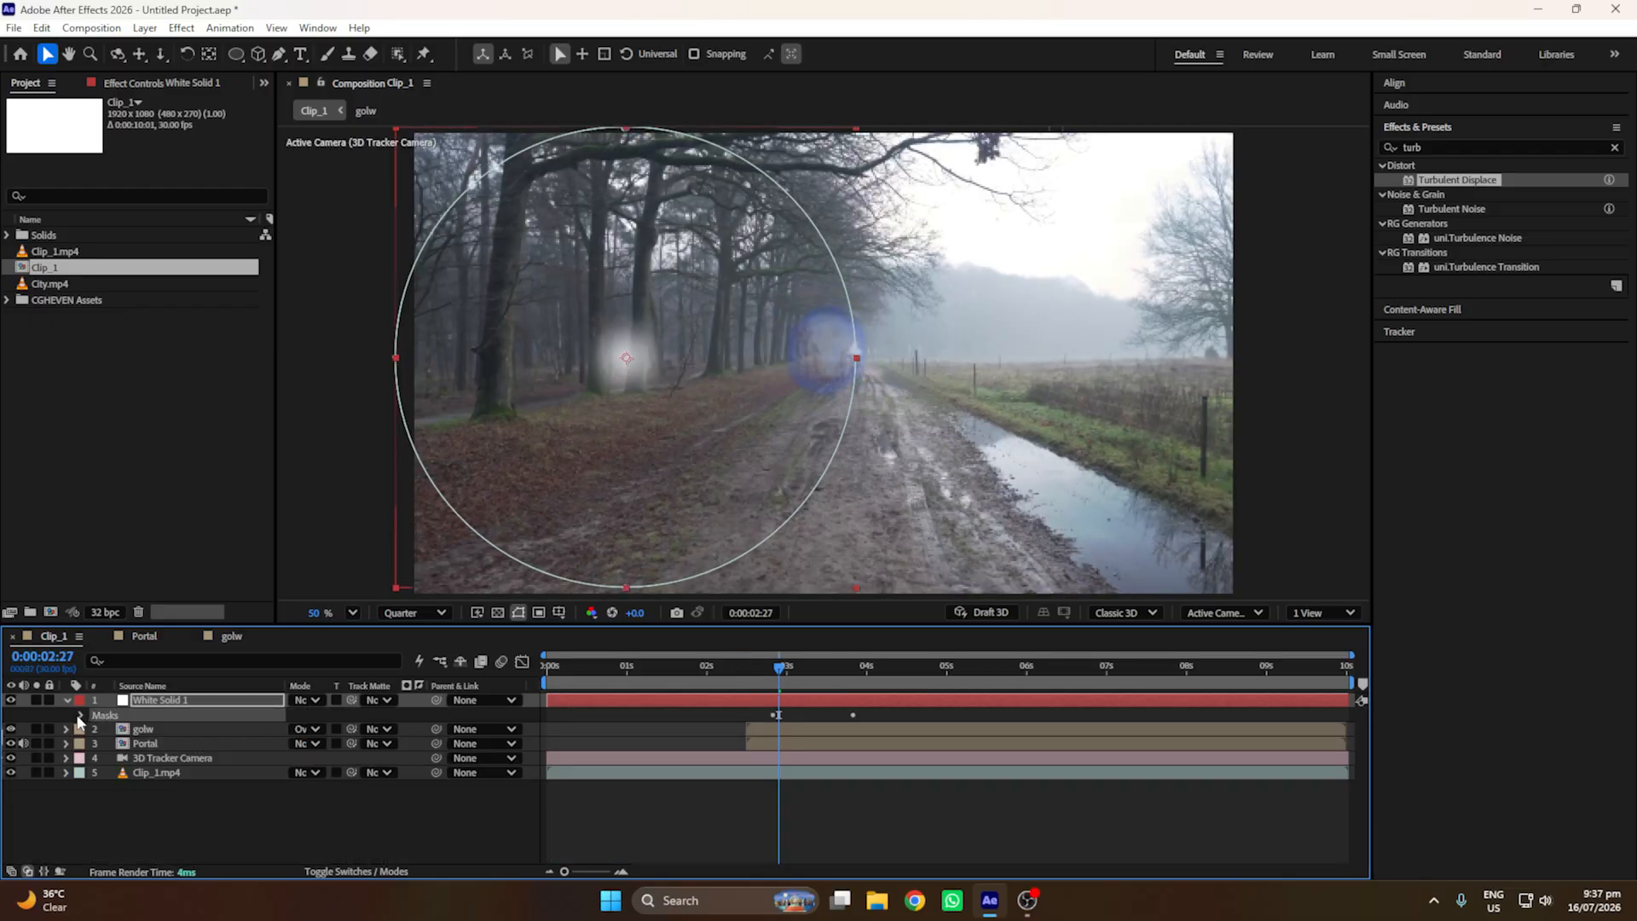
left_click(80, 716)
left_click(167, 798)
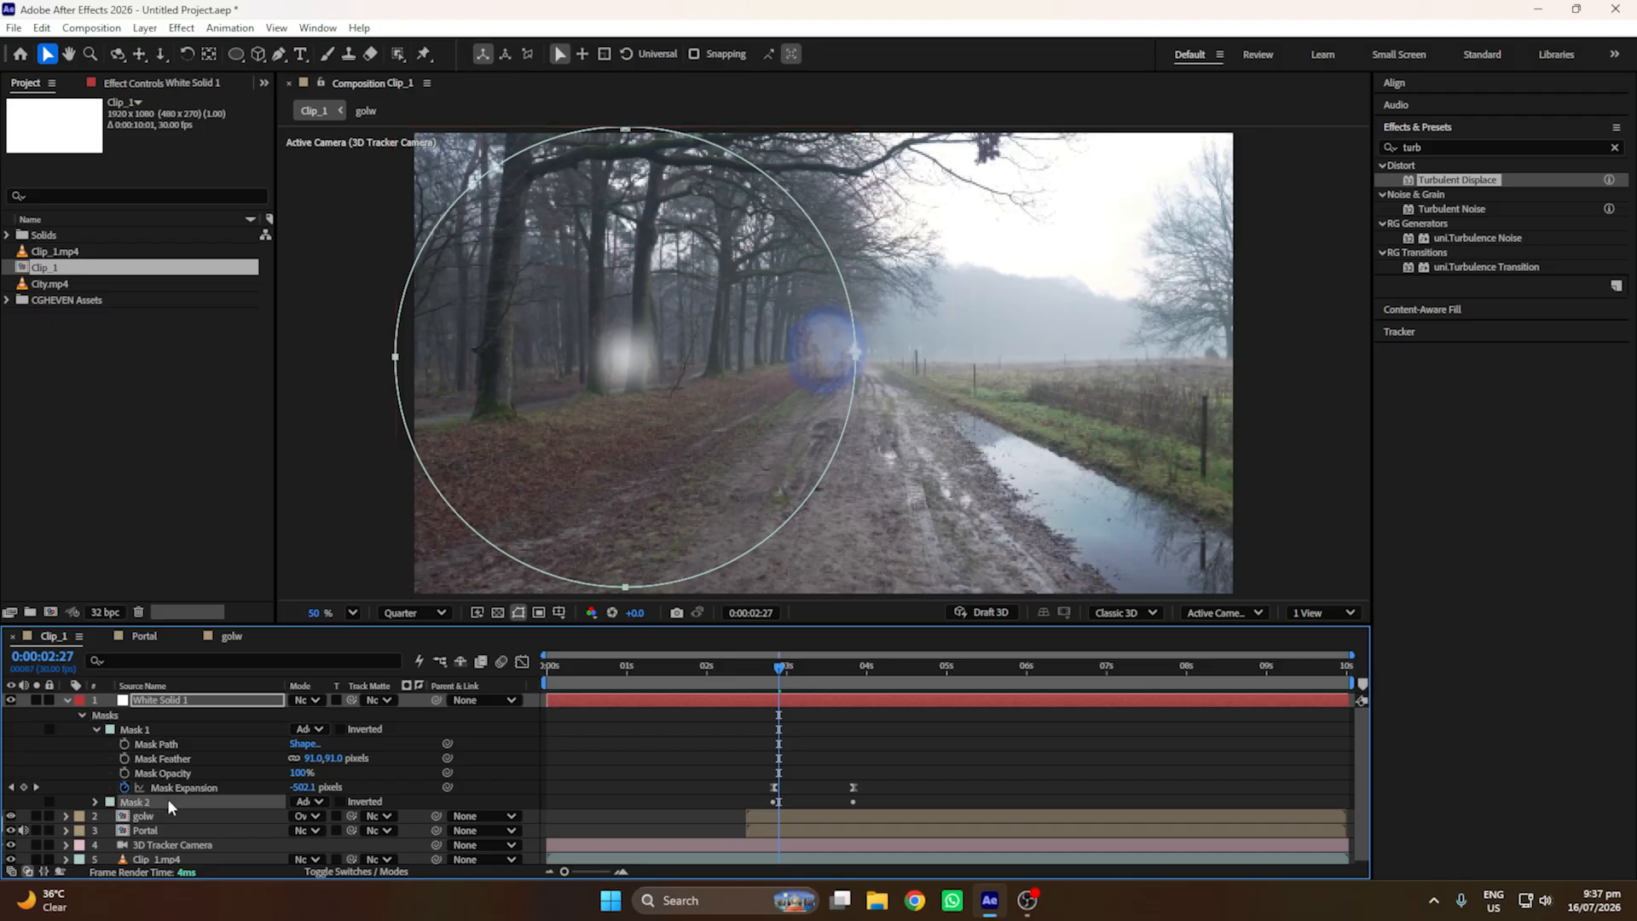
left_click(310, 802)
left_click(340, 708)
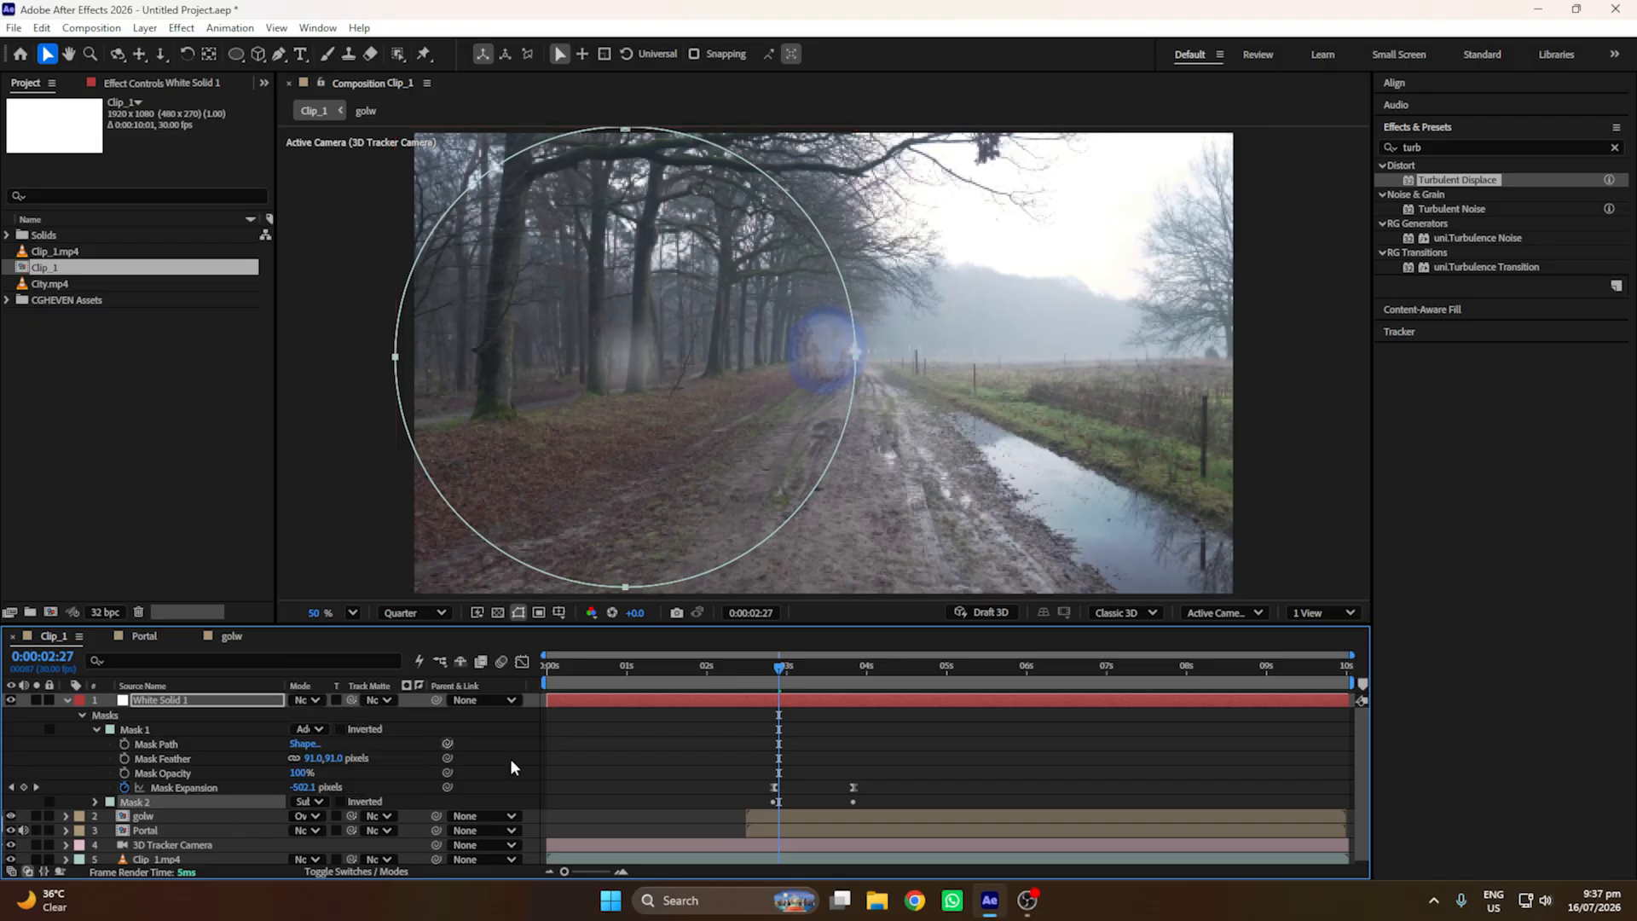
Step: Delay both Mask Expansion keyframes of Mask 2 by about two frames to form a thicker white ring, and preview it
left_click_drag(778, 668, 798, 672)
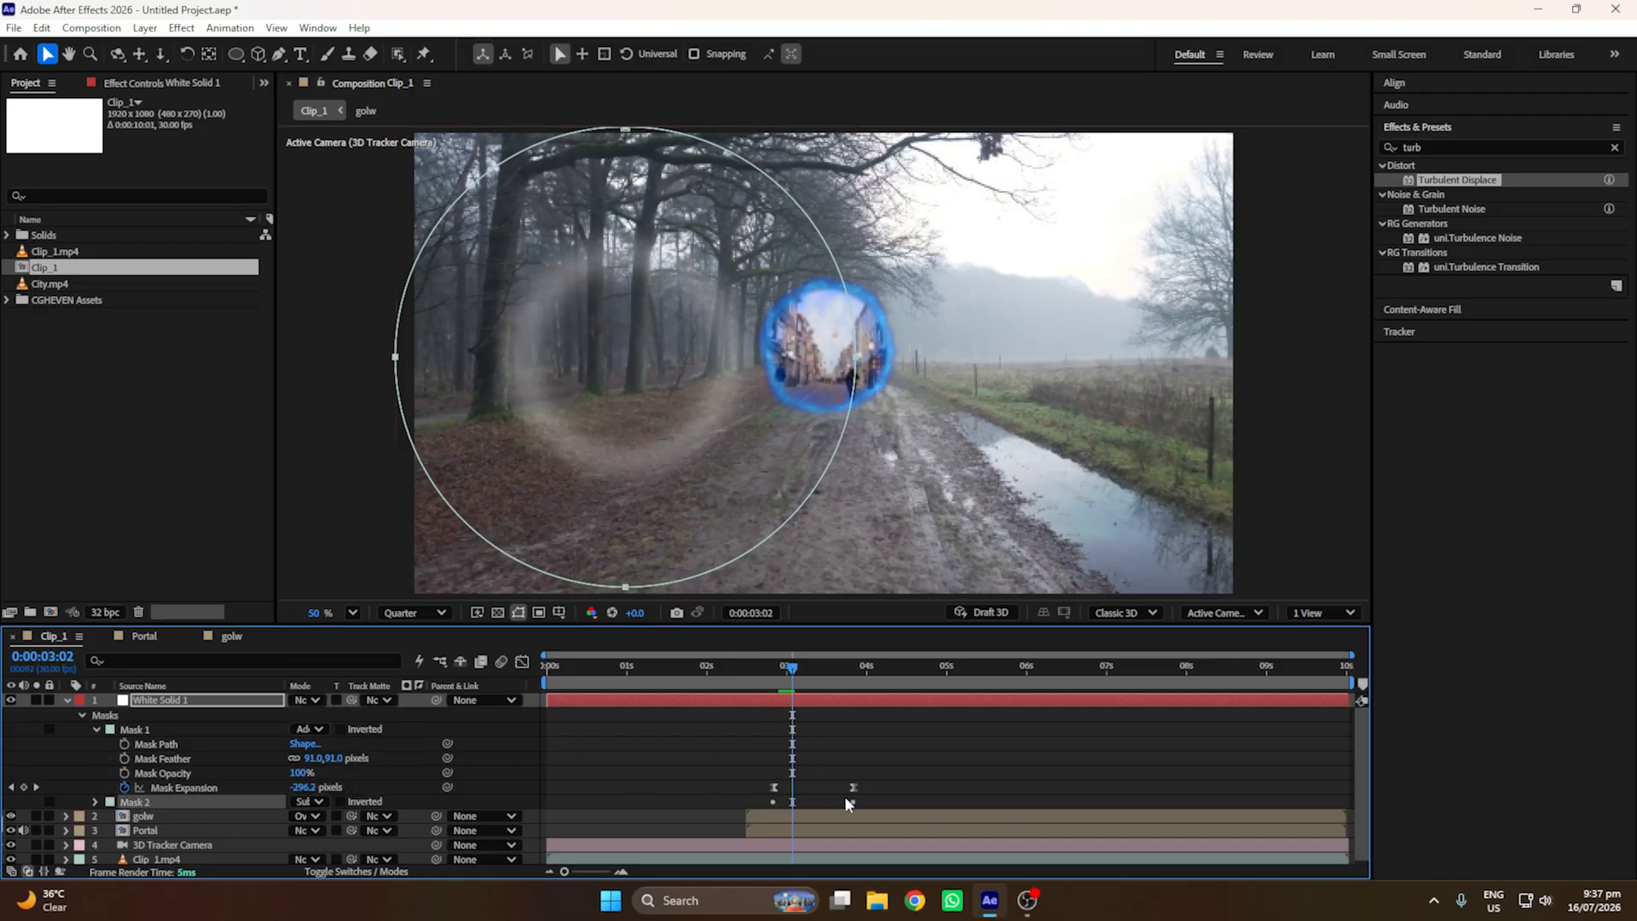
left_click_drag(861, 781, 755, 787)
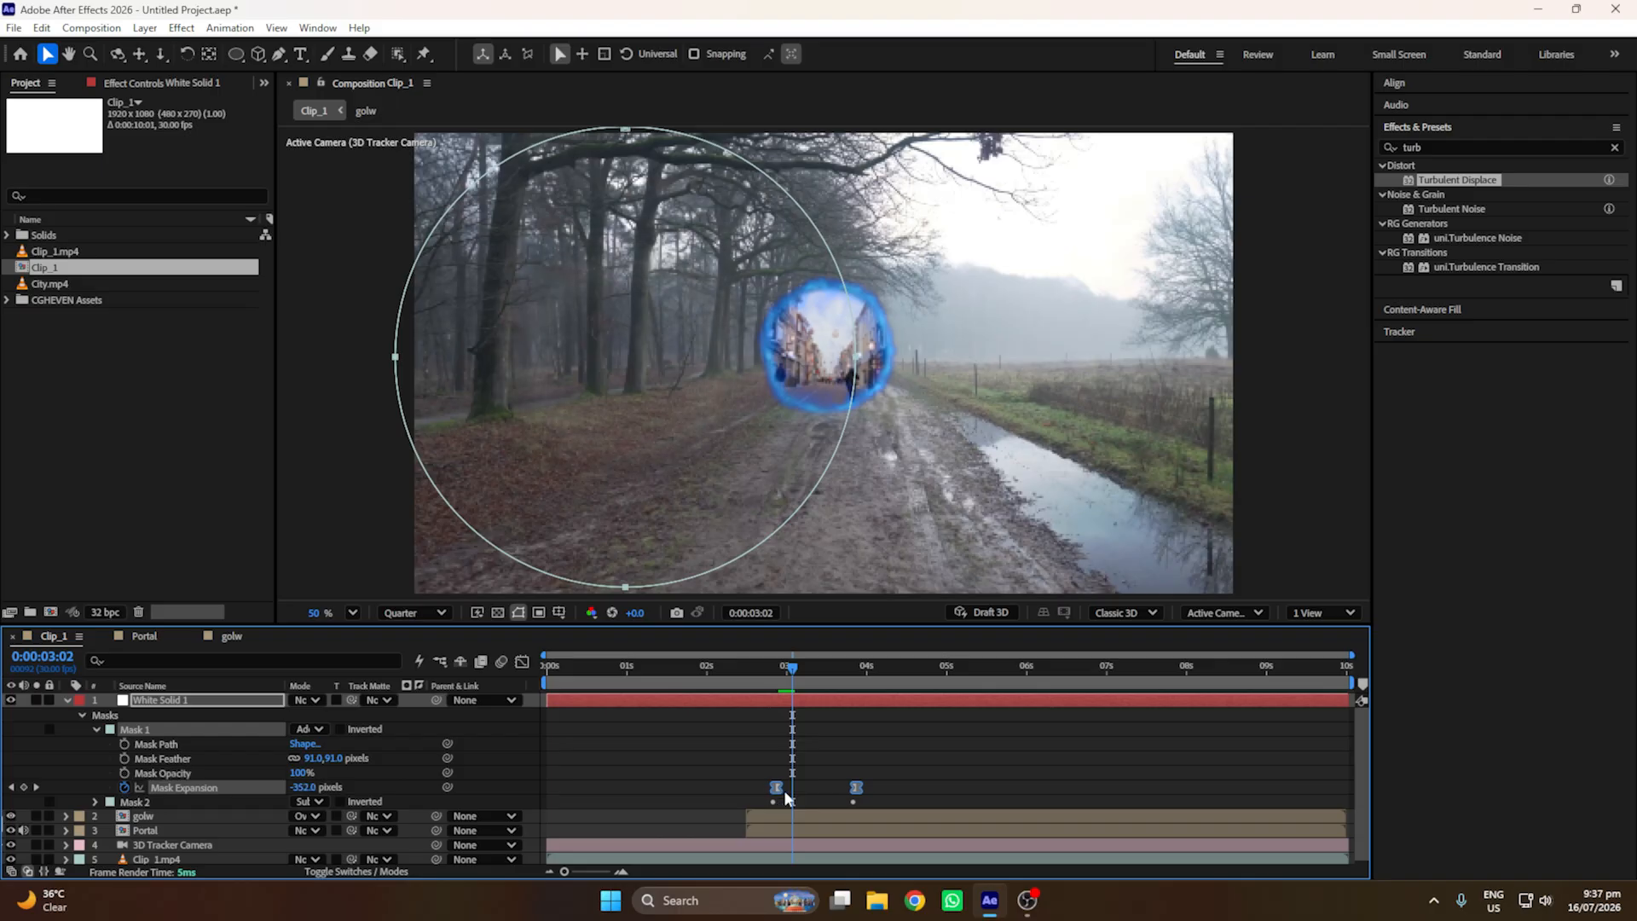
left_click(82, 715)
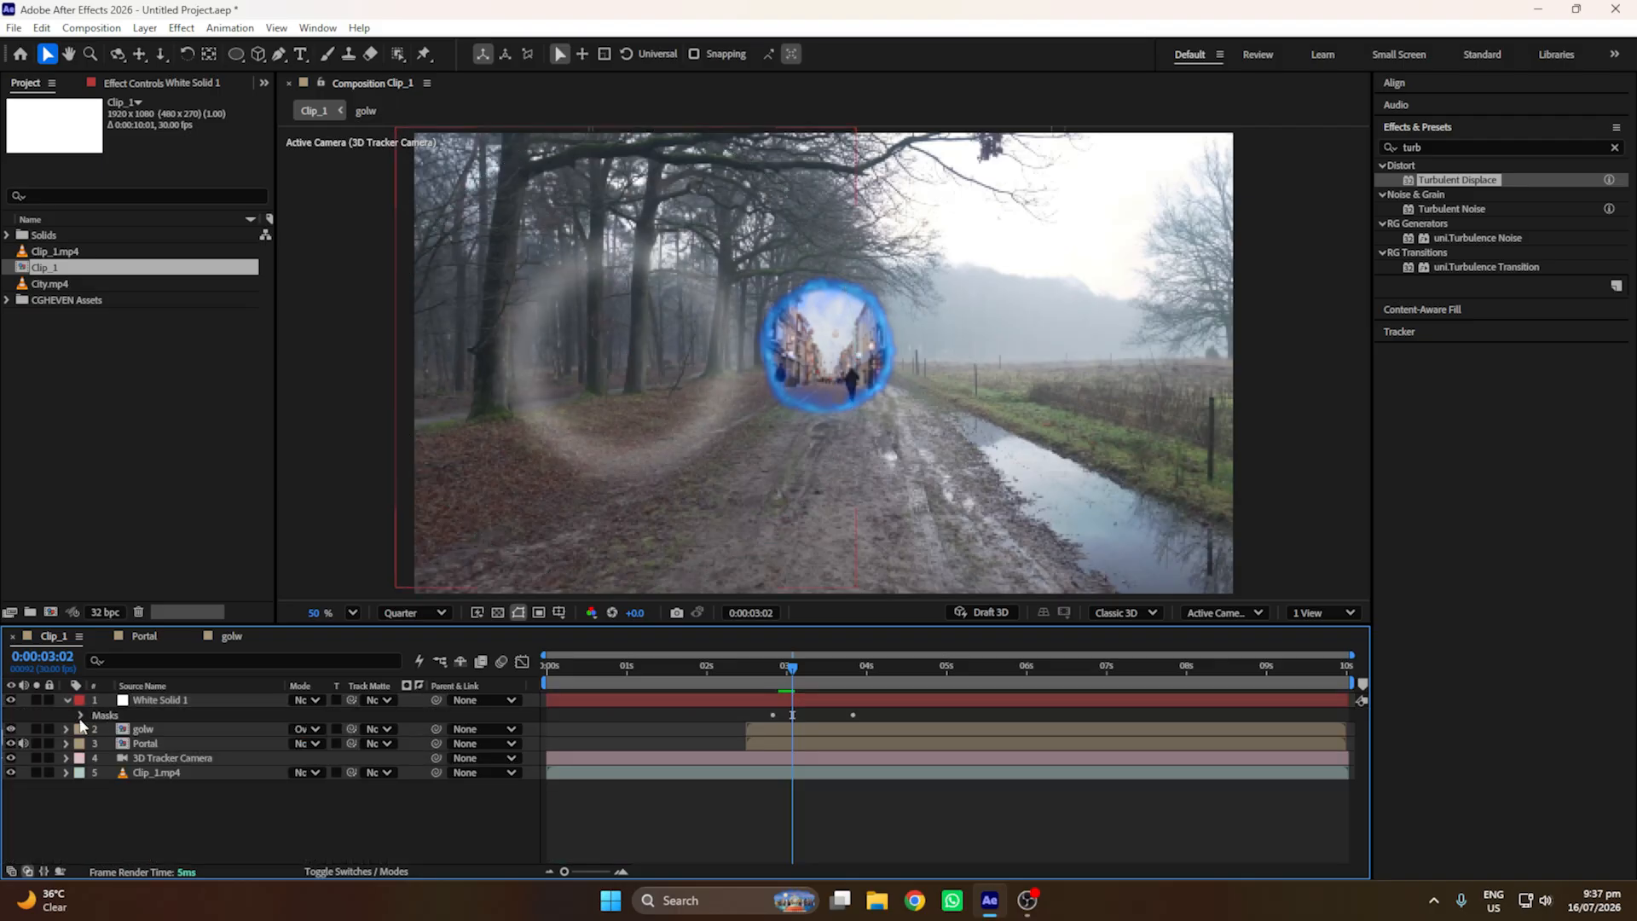
left_click(81, 714)
left_click(96, 730)
left_click(96, 744)
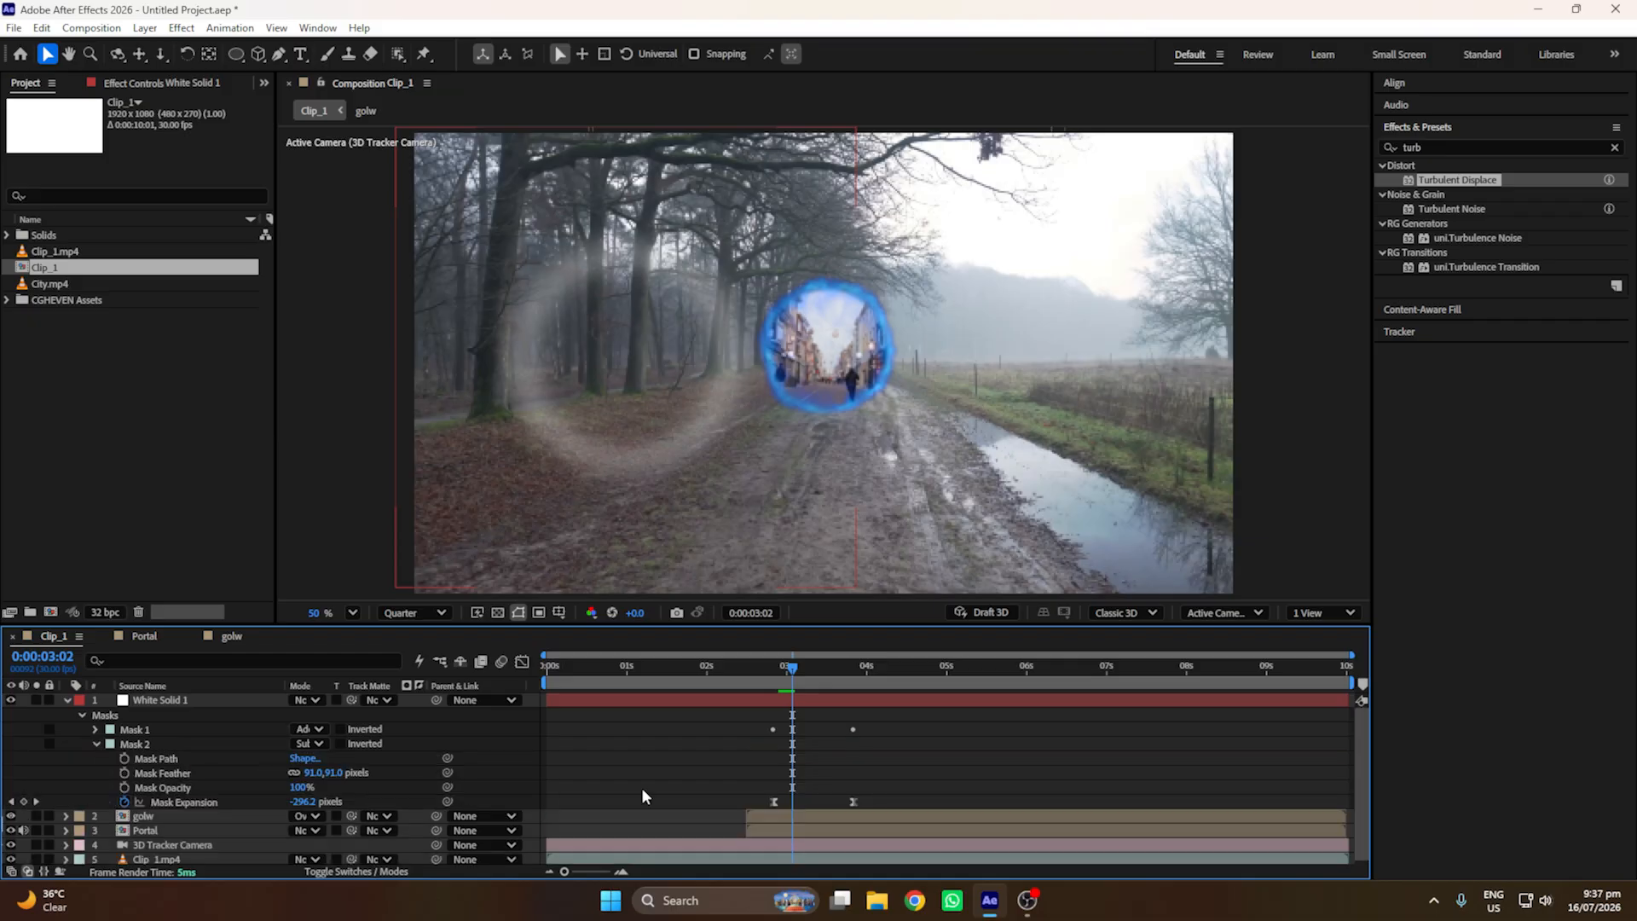
left_click_drag(901, 775, 779, 803)
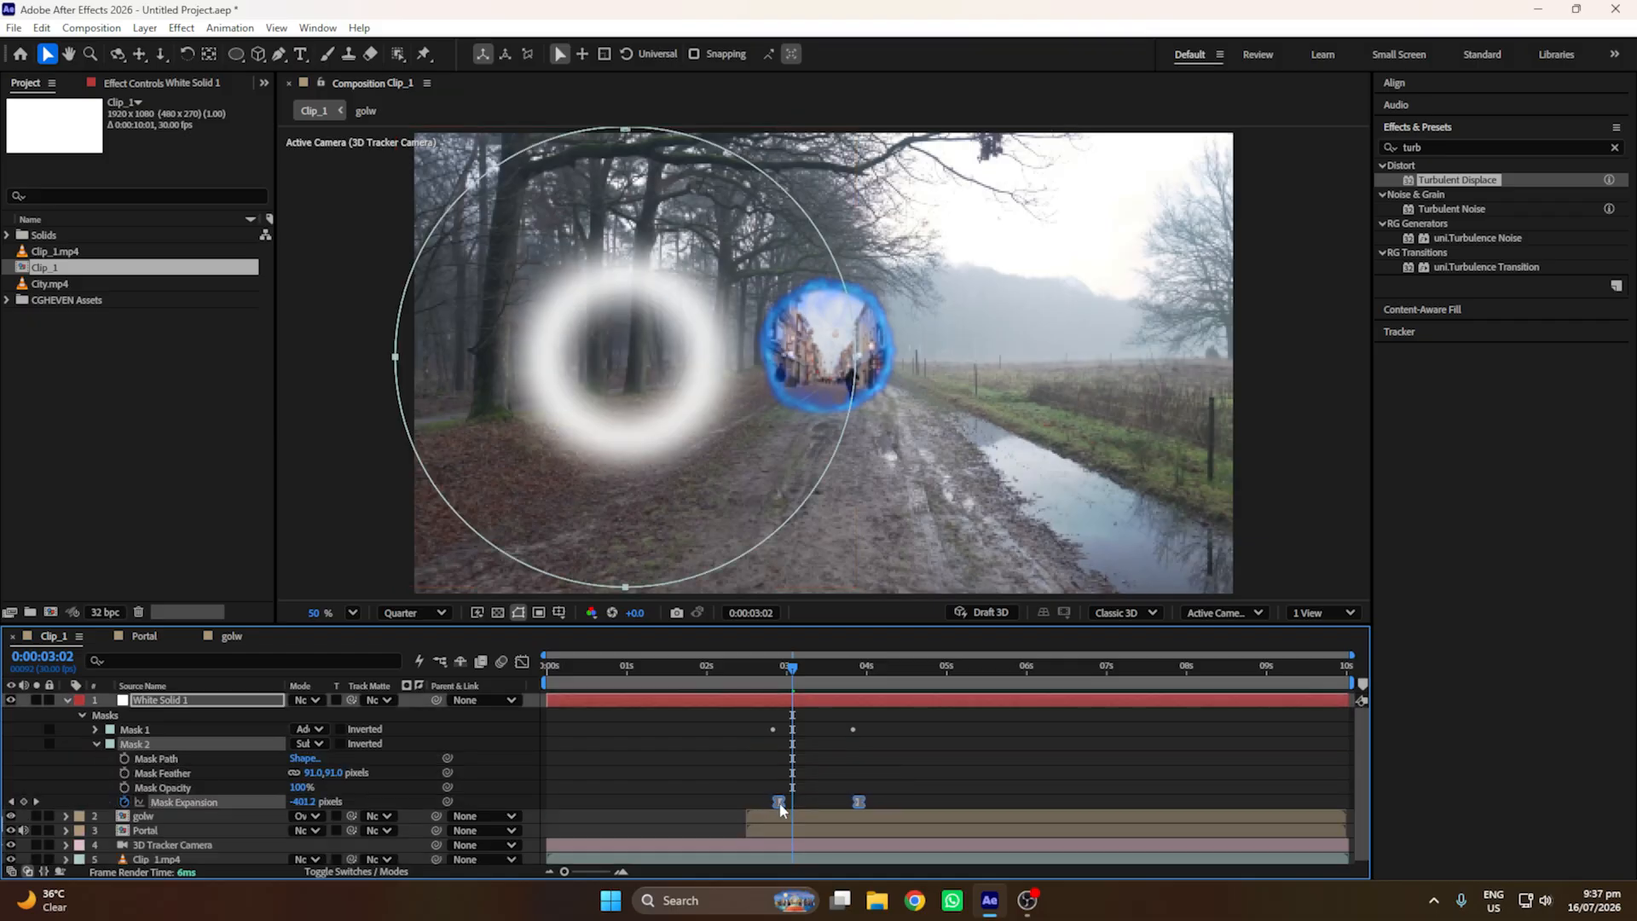
key("shift+Page_Up")
key("space")
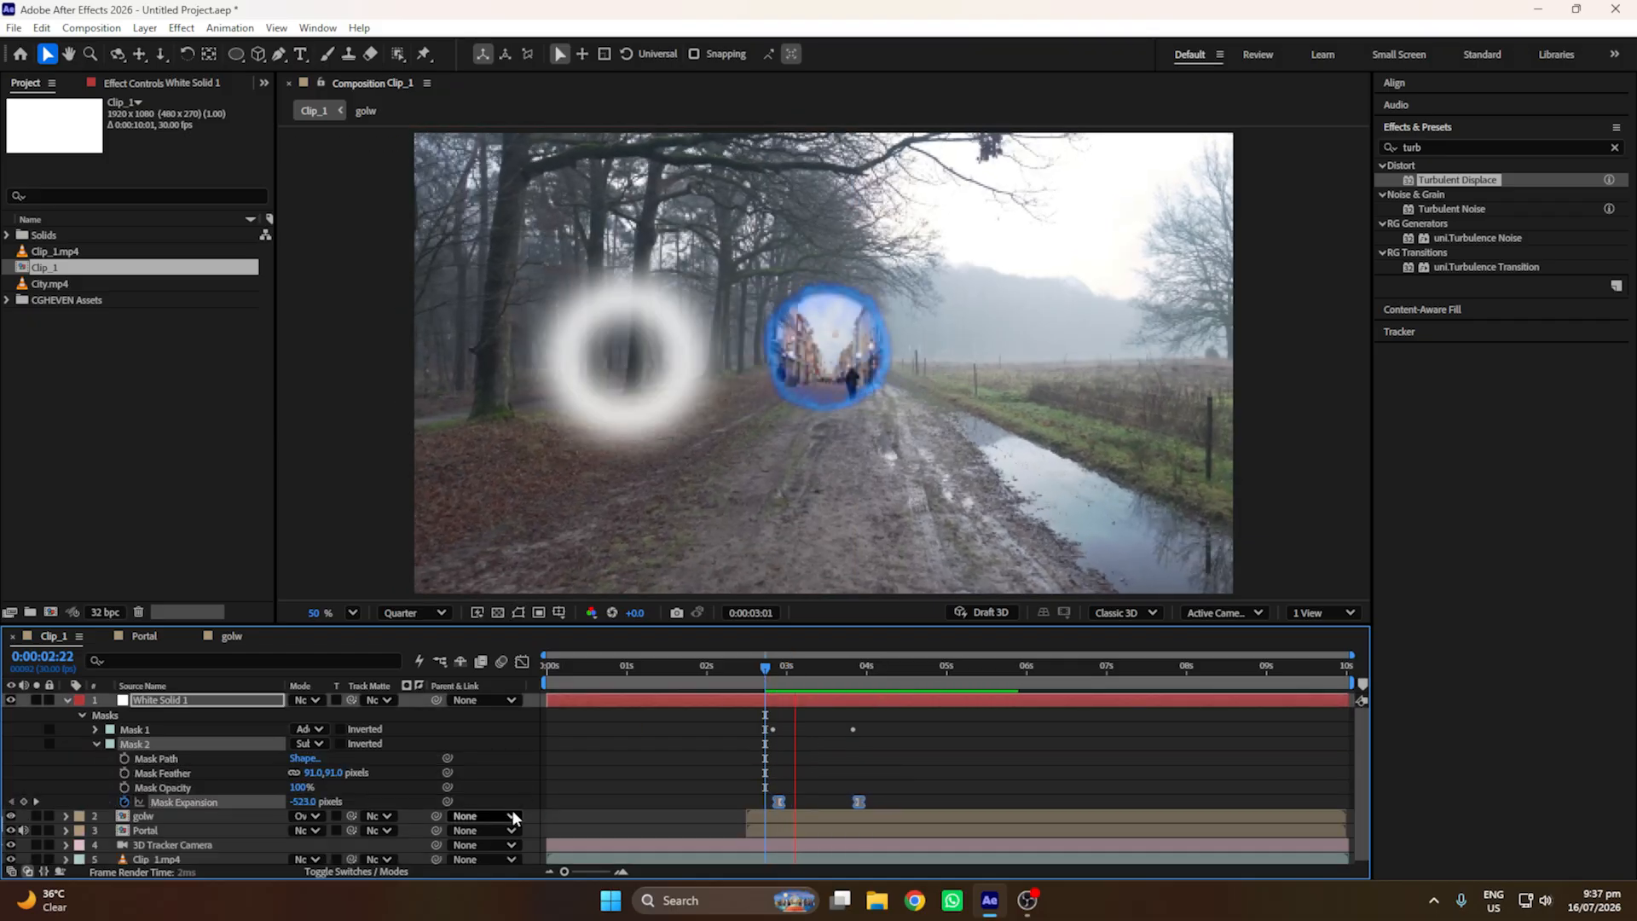
left_click(157, 758)
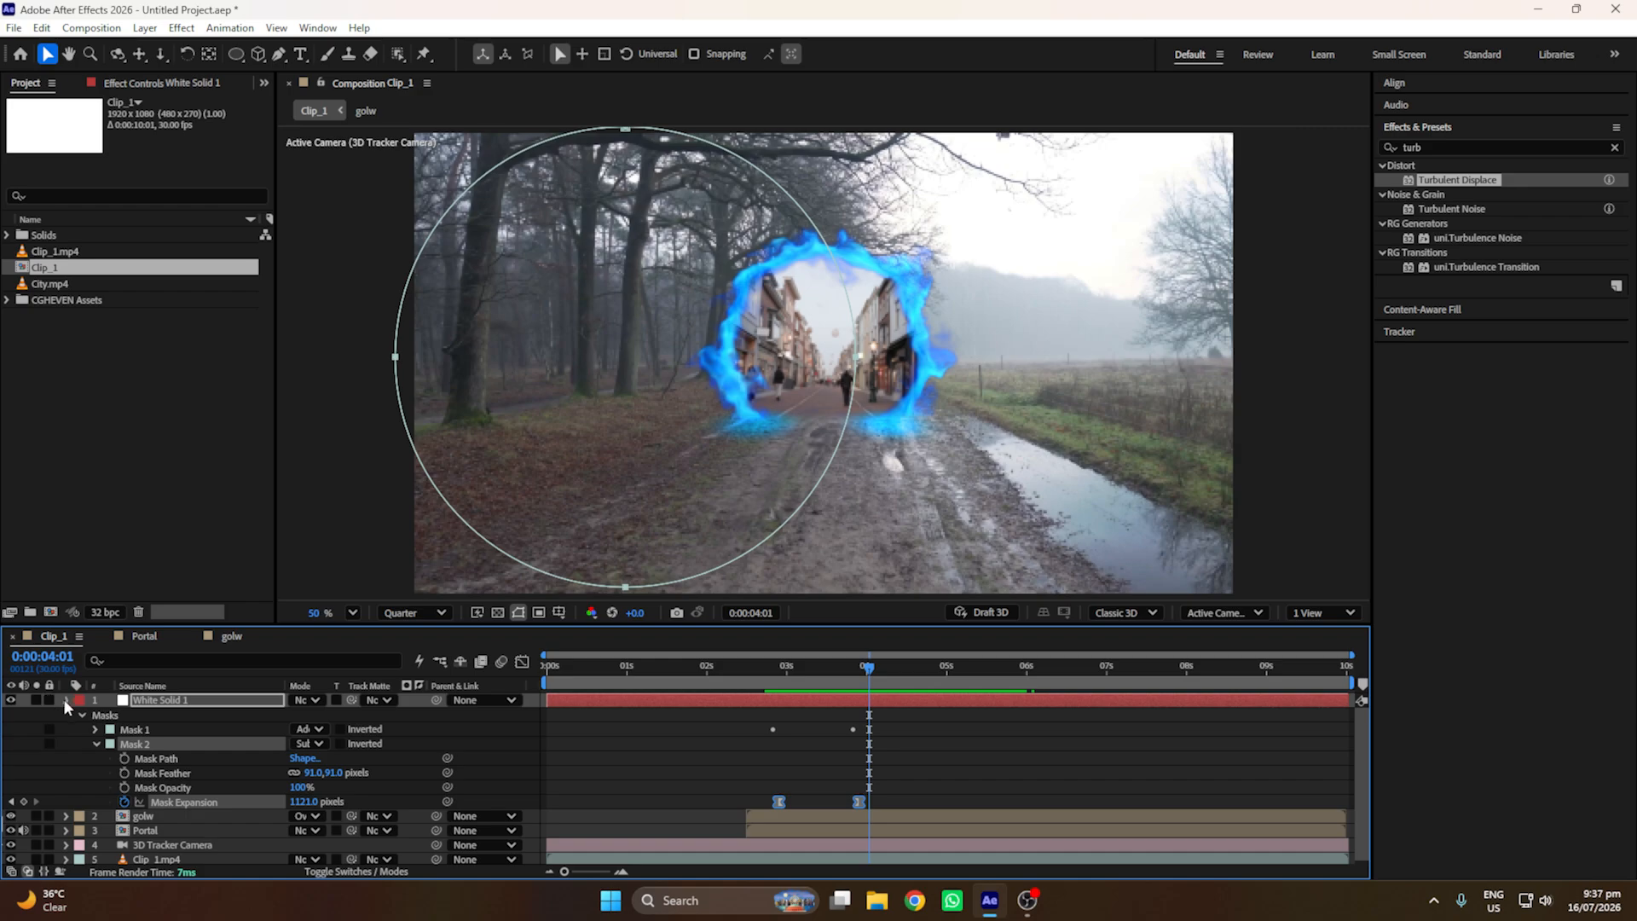
Step: Center the white ring solid on the portal and check its alignment at 0:00:03:11
left_click(66, 700)
left_click_drag(600, 394, 820, 355)
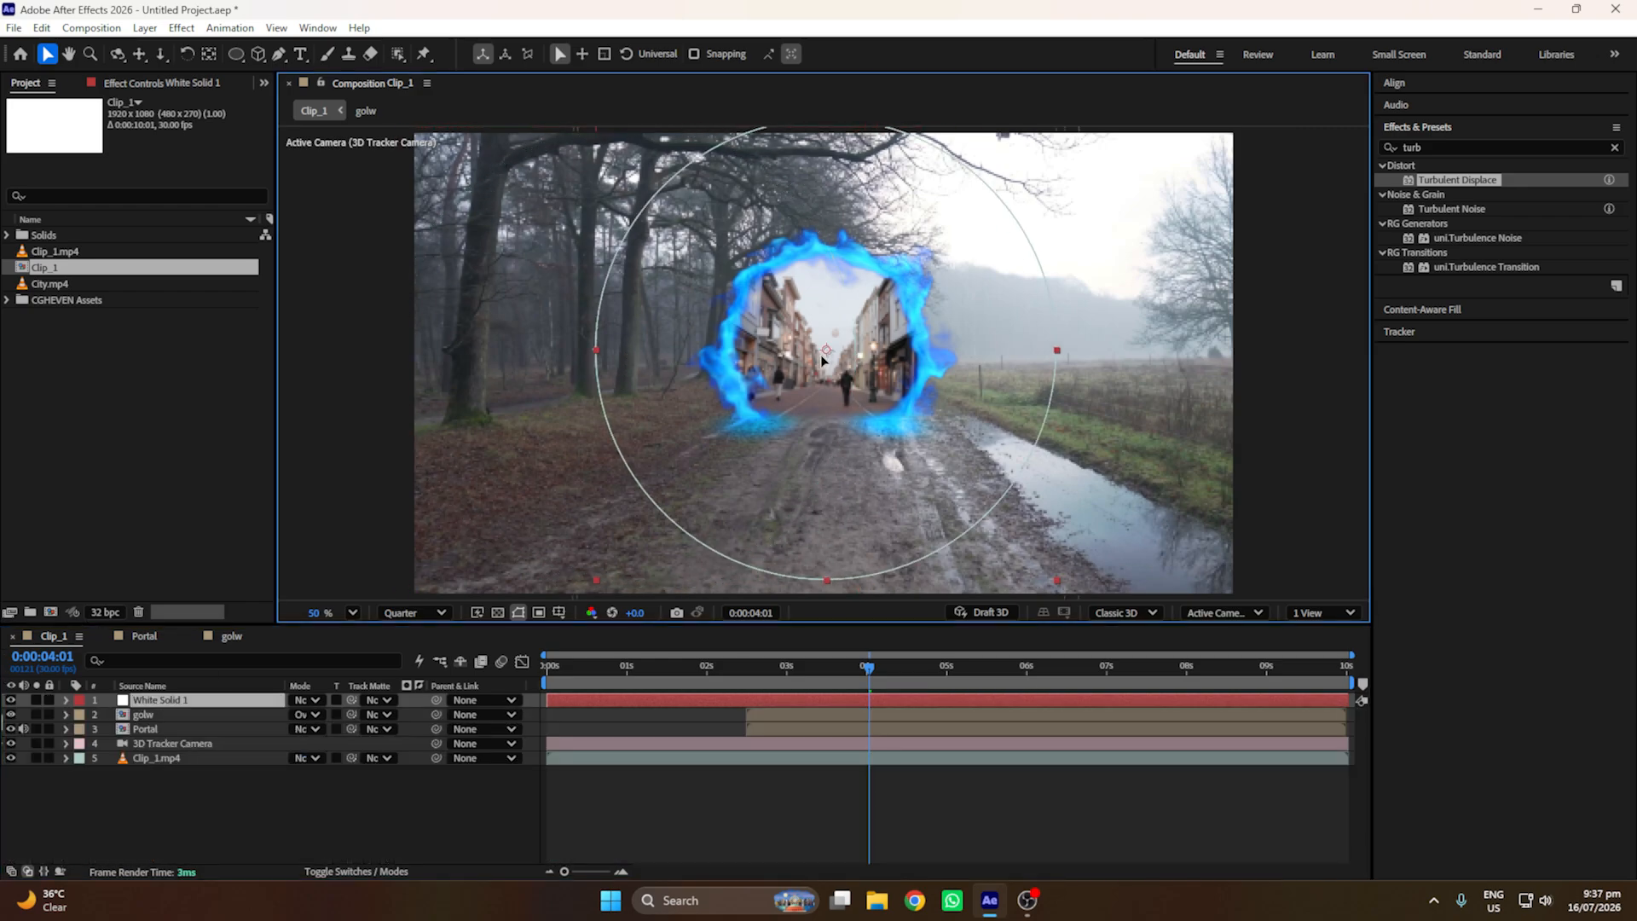
left_click_drag(871, 684, 817, 684)
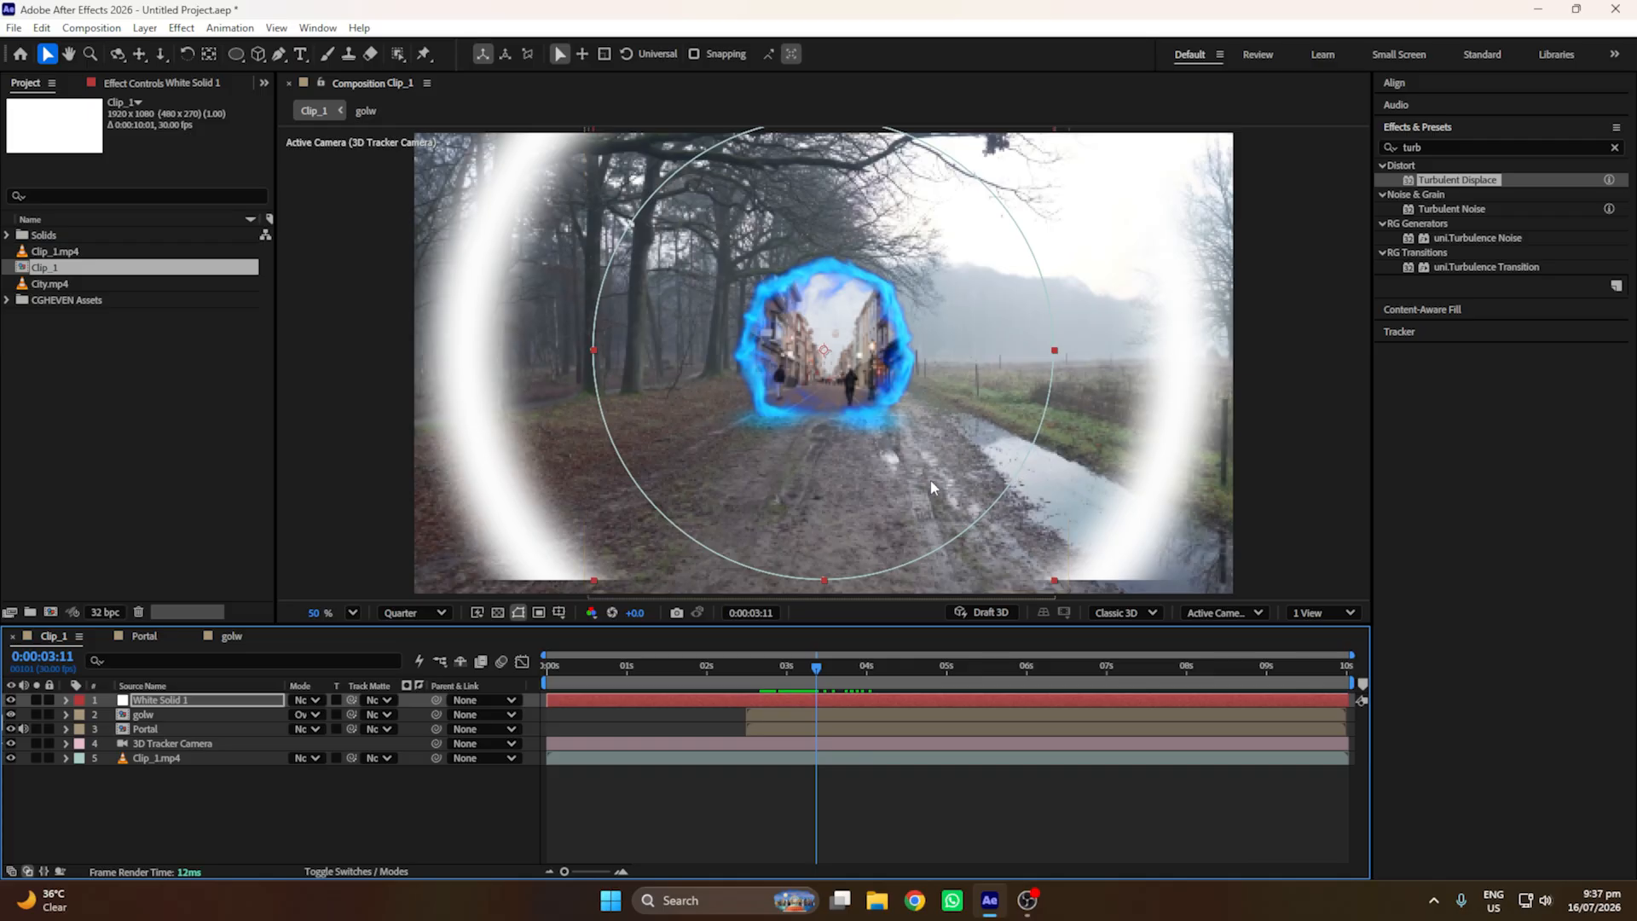
Step: Recenter the white solid in the frame, nudge a ring mask slightly upward at 0:00:03:00, and preview the ring's expansion
key("ctrl+Home")
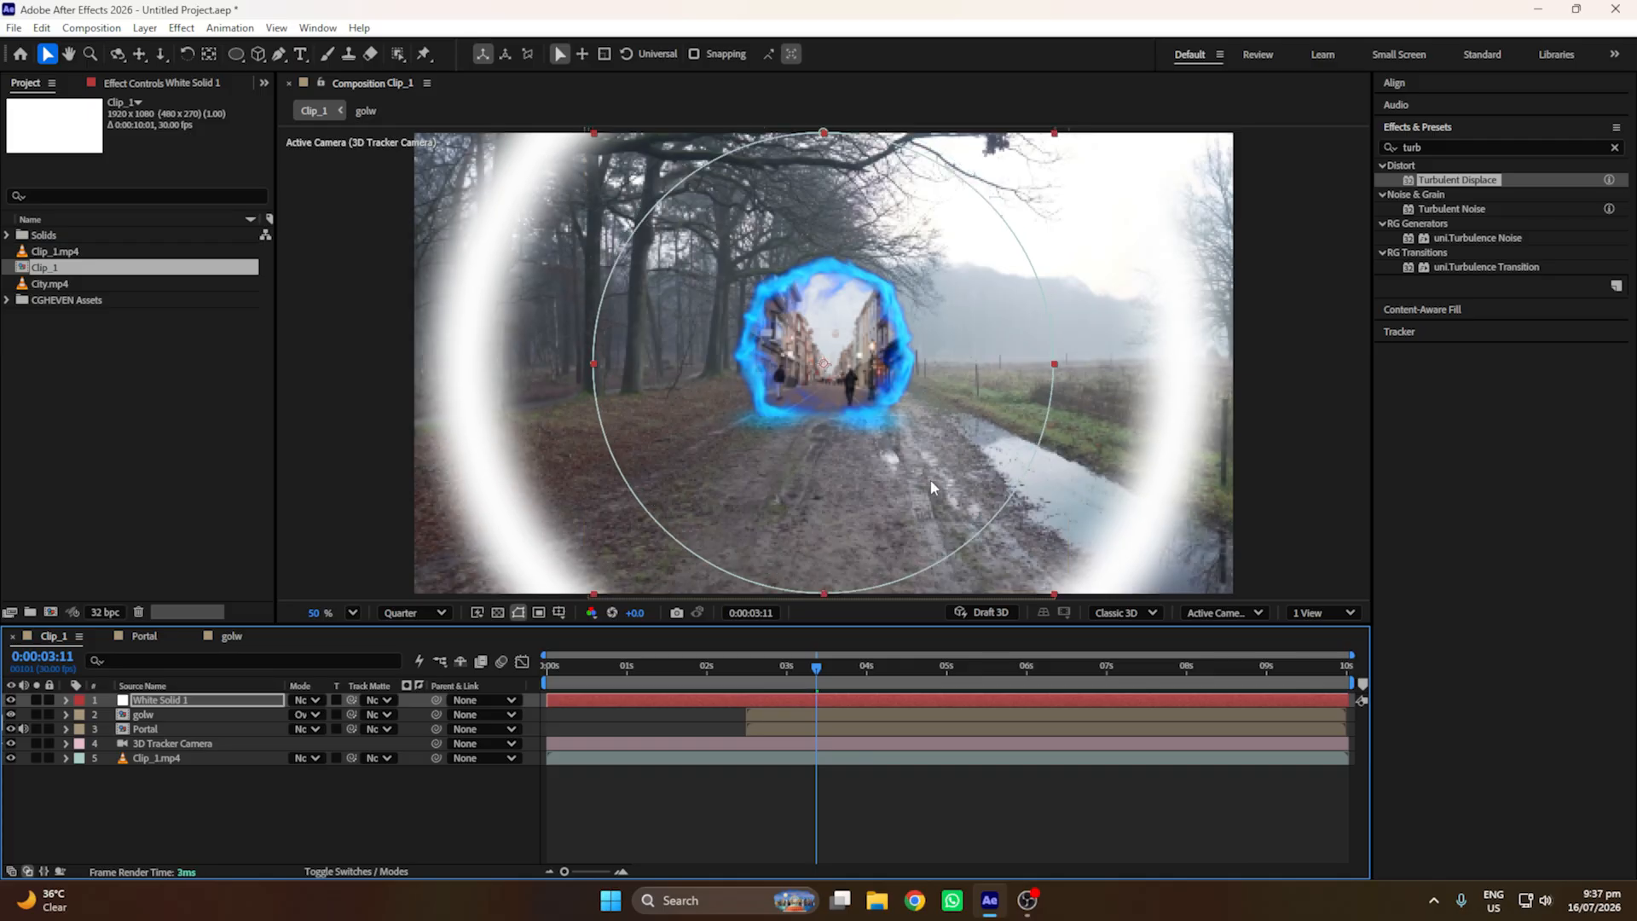
left_click(1054, 373)
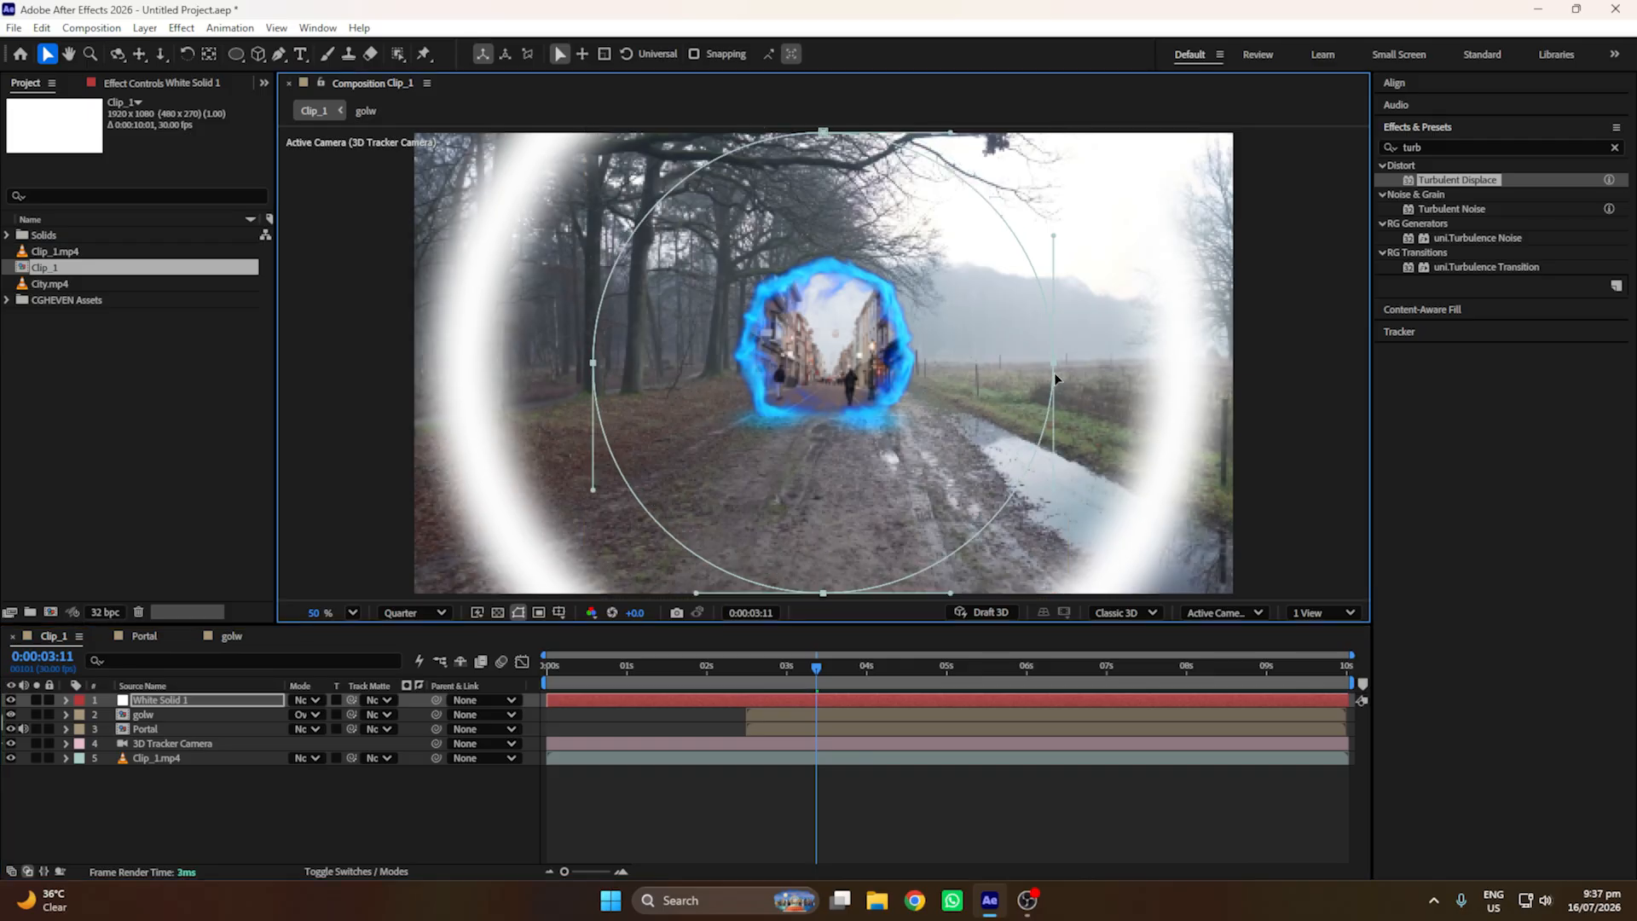
left_click_drag(817, 667, 786, 673)
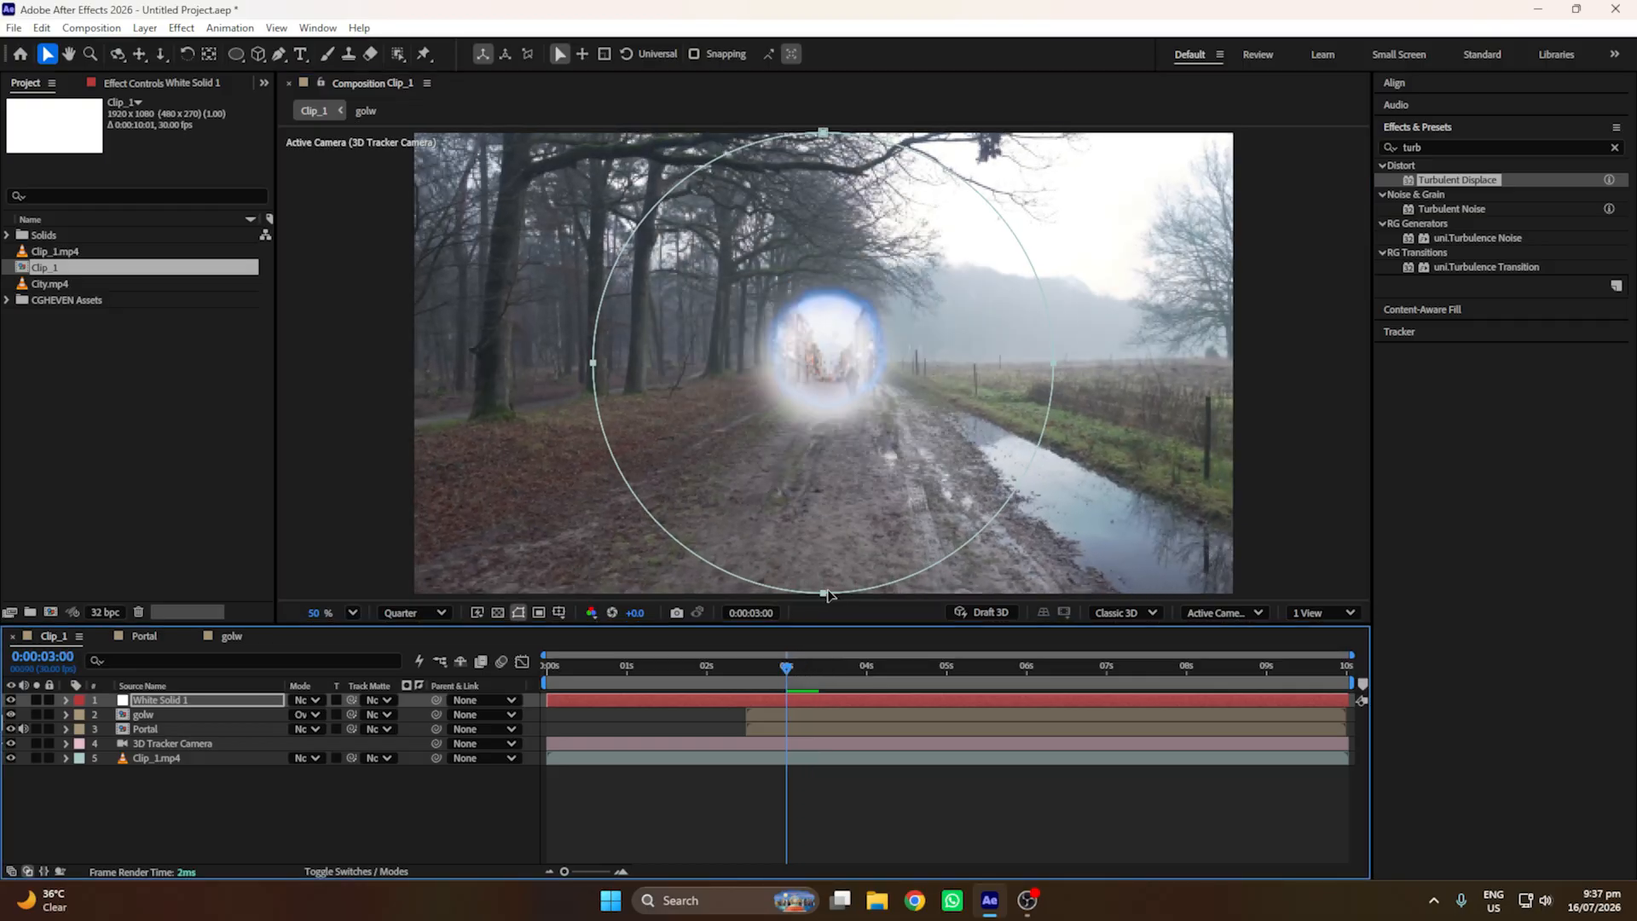
left_click_drag(827, 592, 834, 578)
left_click_drag(787, 668, 759, 671)
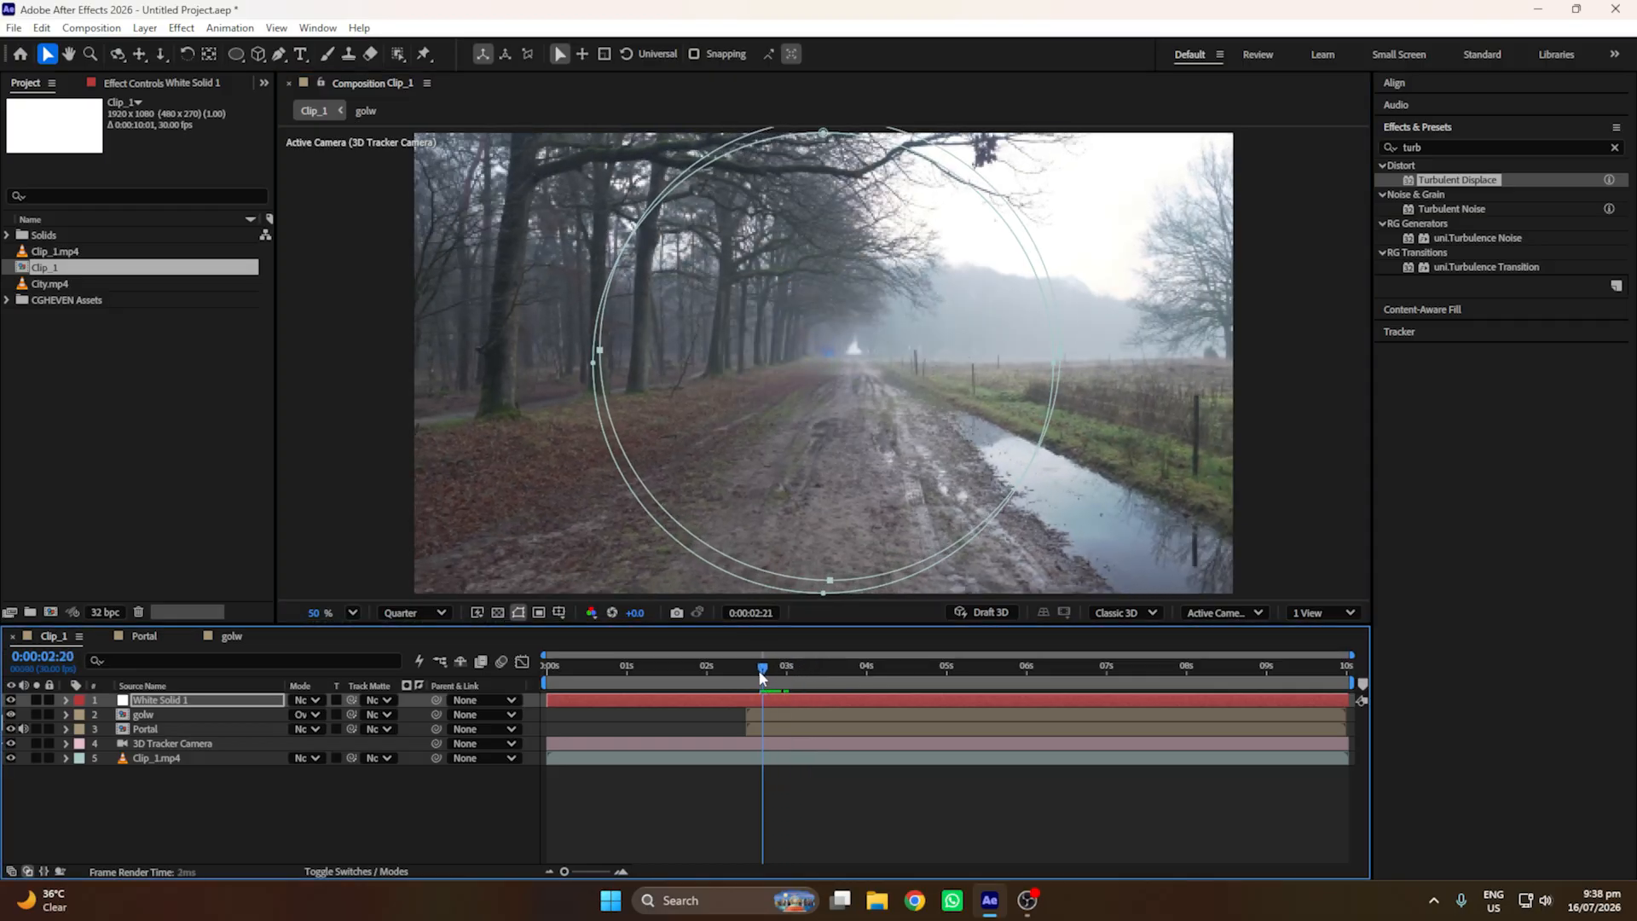
key("space")
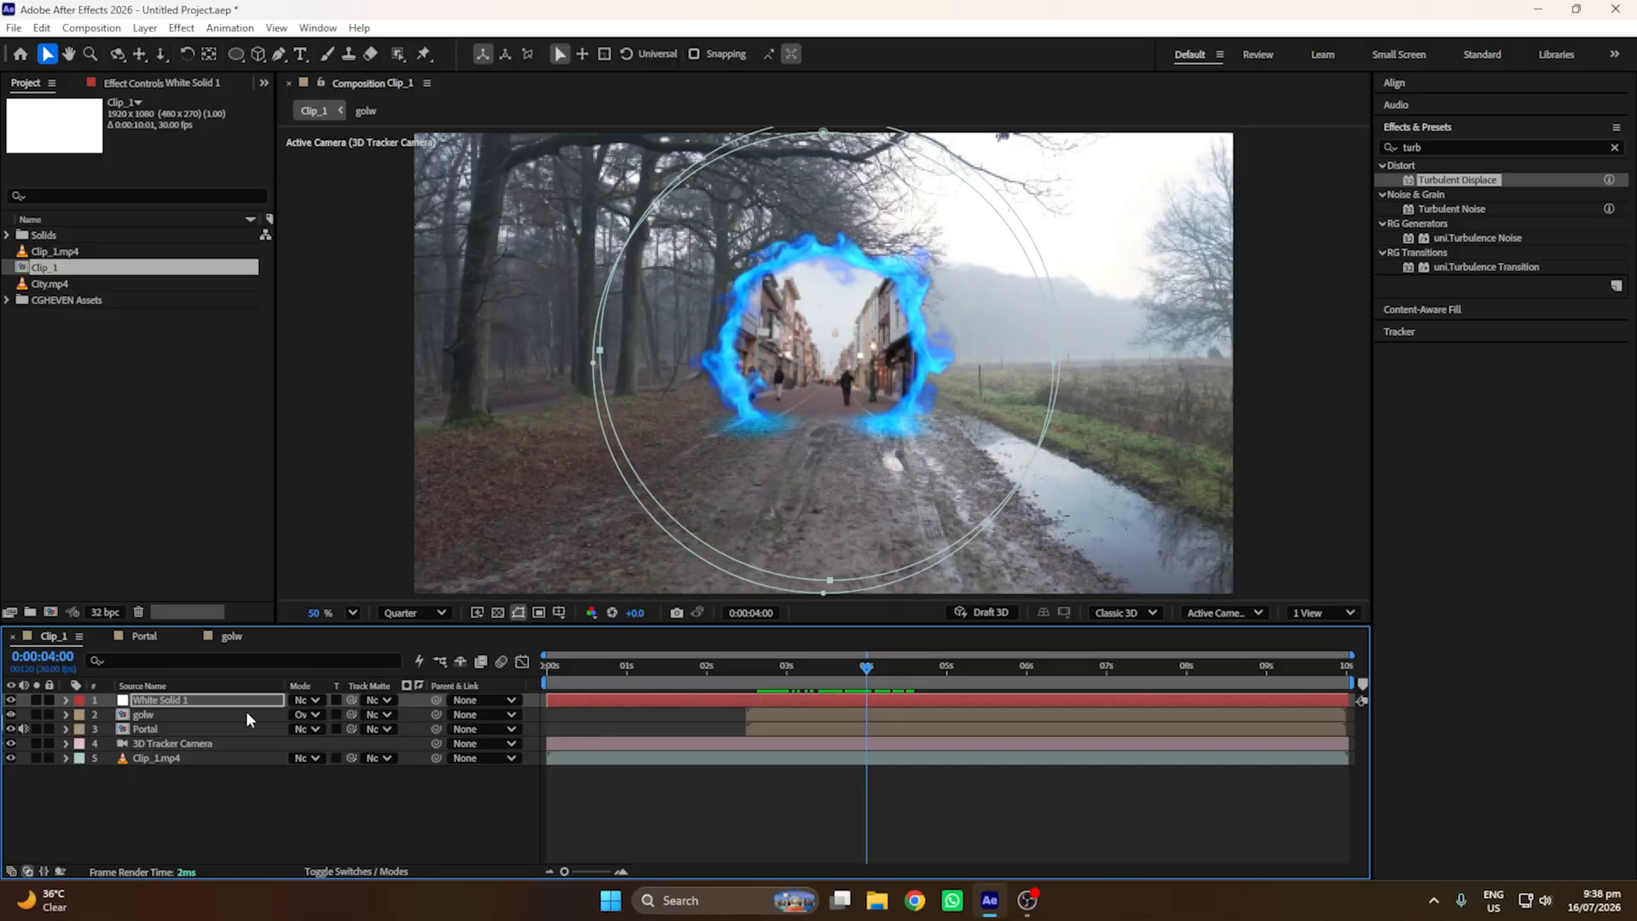
Step: Pre-compose the white ring solid as "Displacement" with all attributes moved into the new composition, and place it directly below the Portal layer
right_click(239, 701)
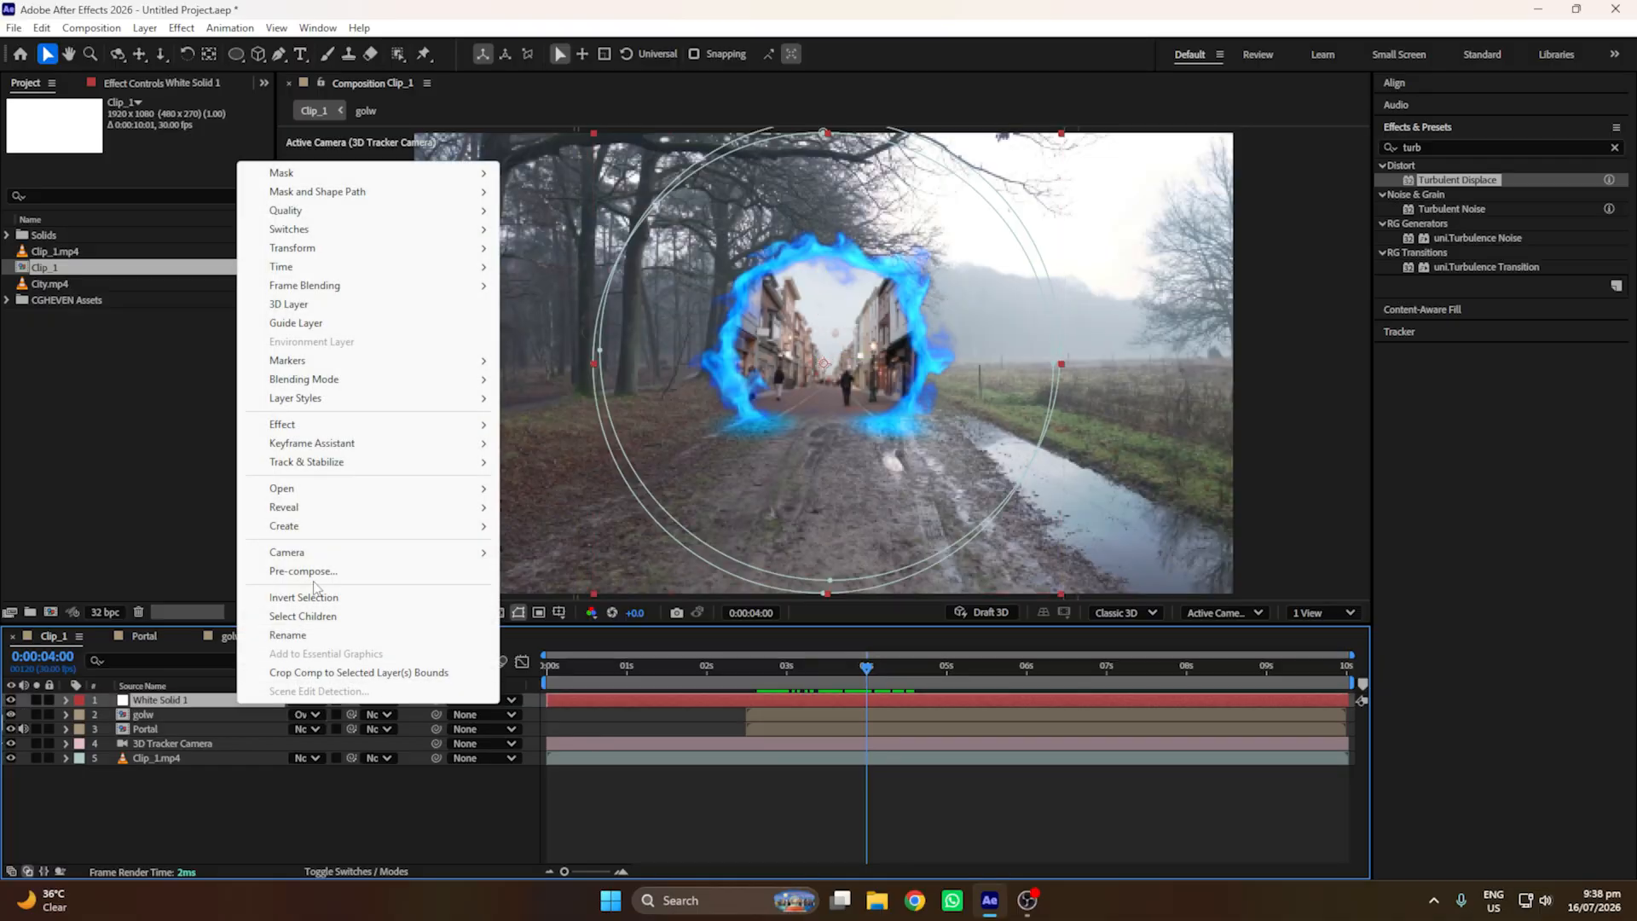
left_click(312, 576)
type("Displacement")
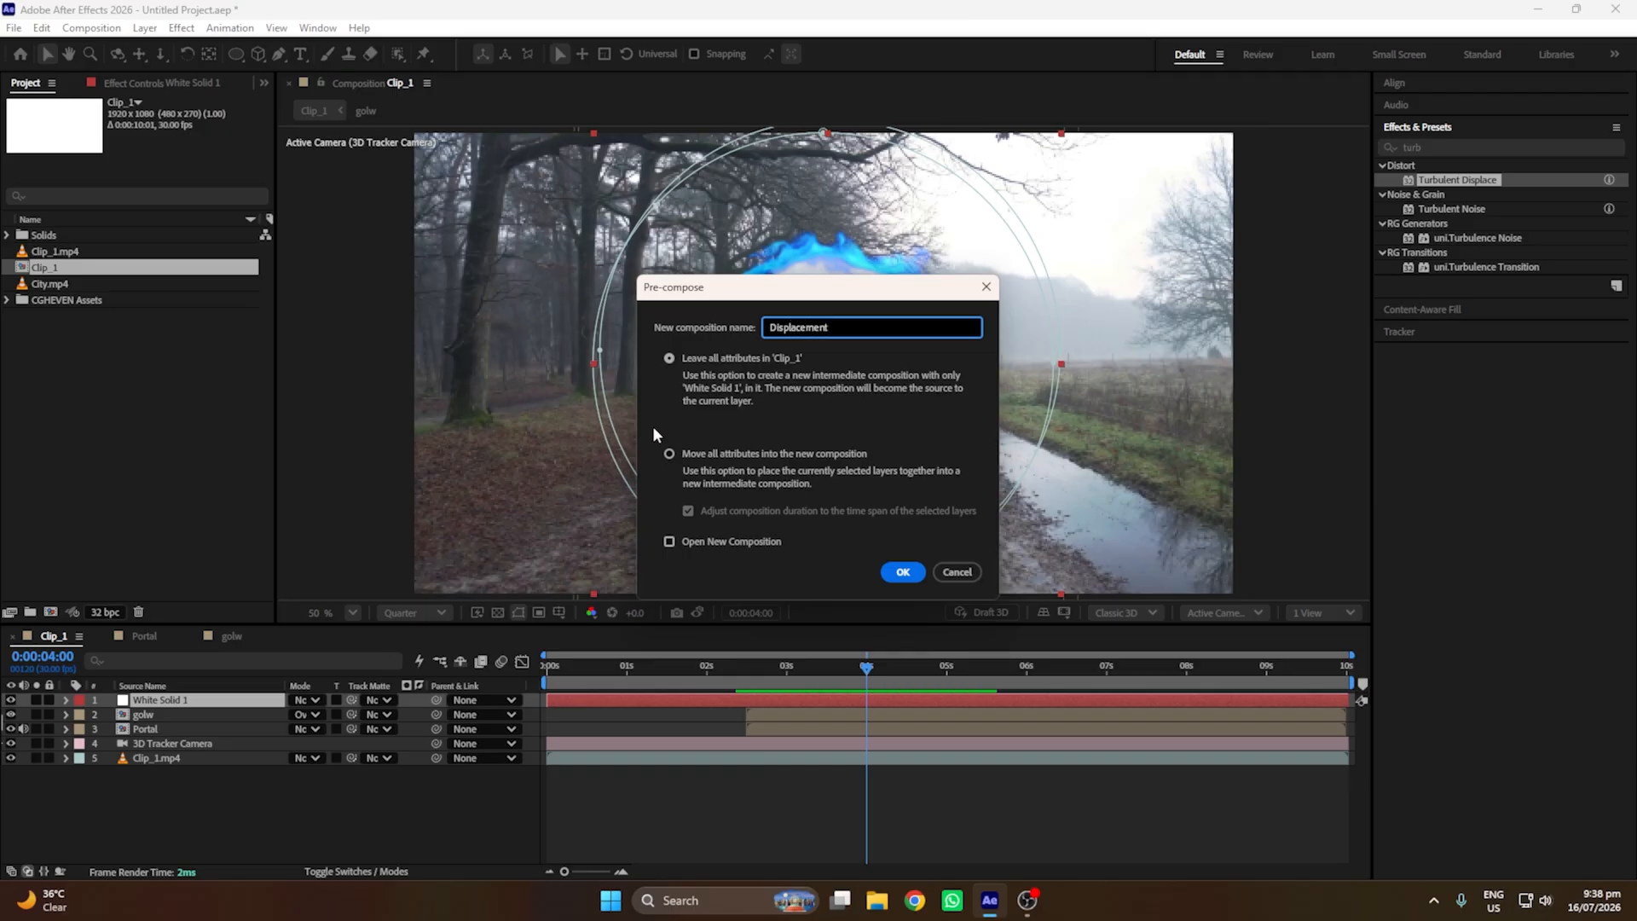
left_click(670, 454)
left_click(900, 572)
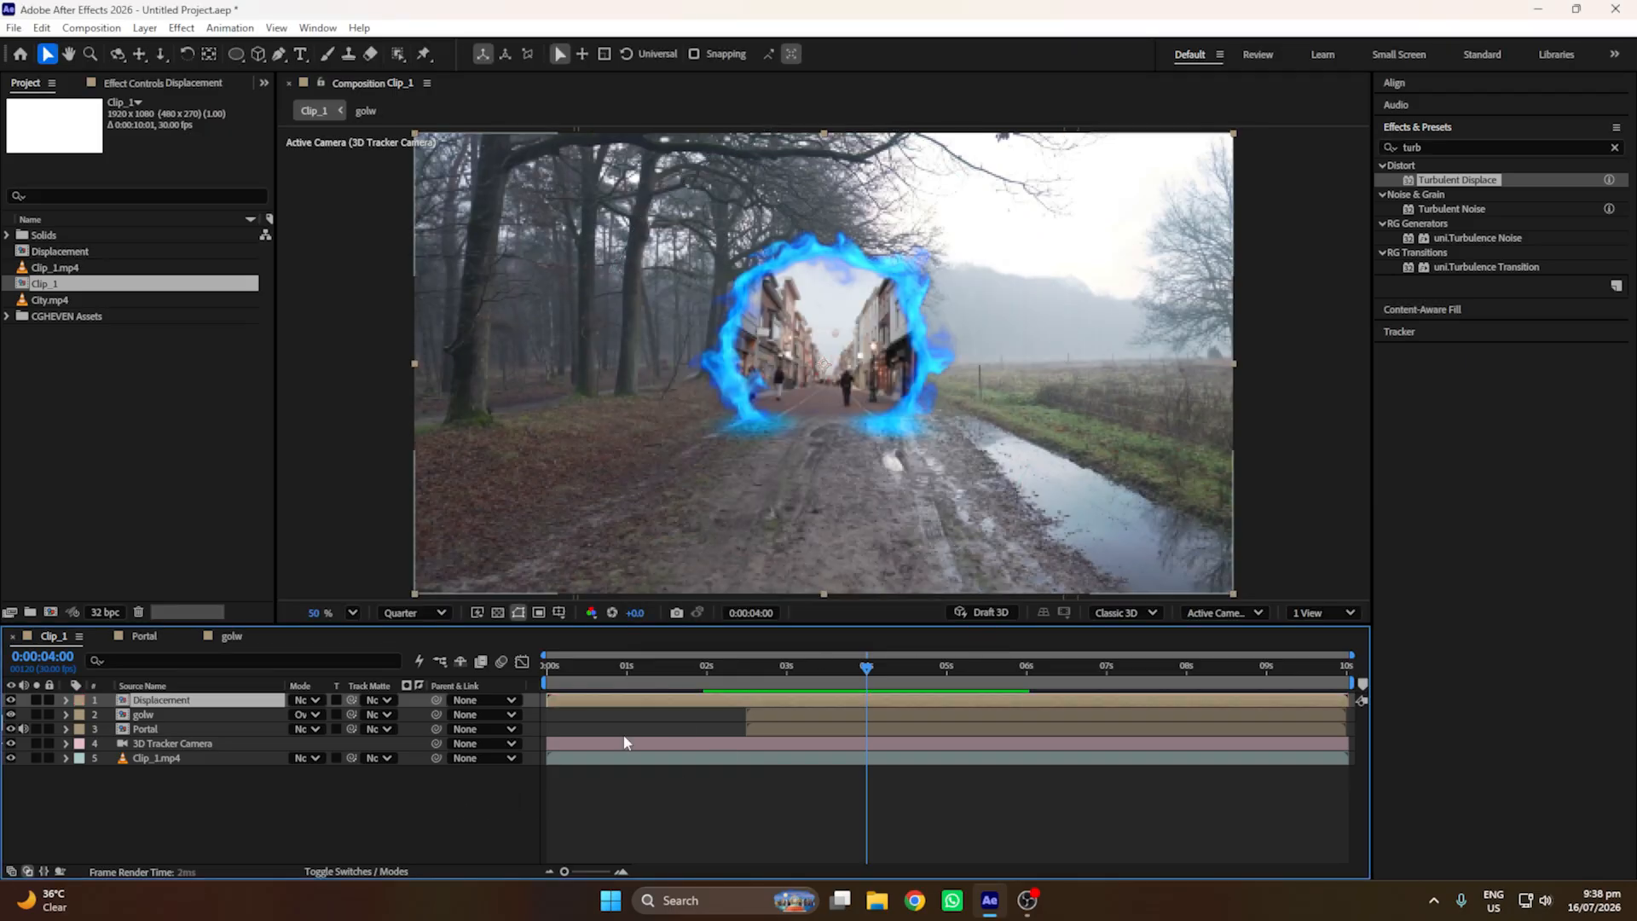
left_click_drag(635, 667, 762, 668)
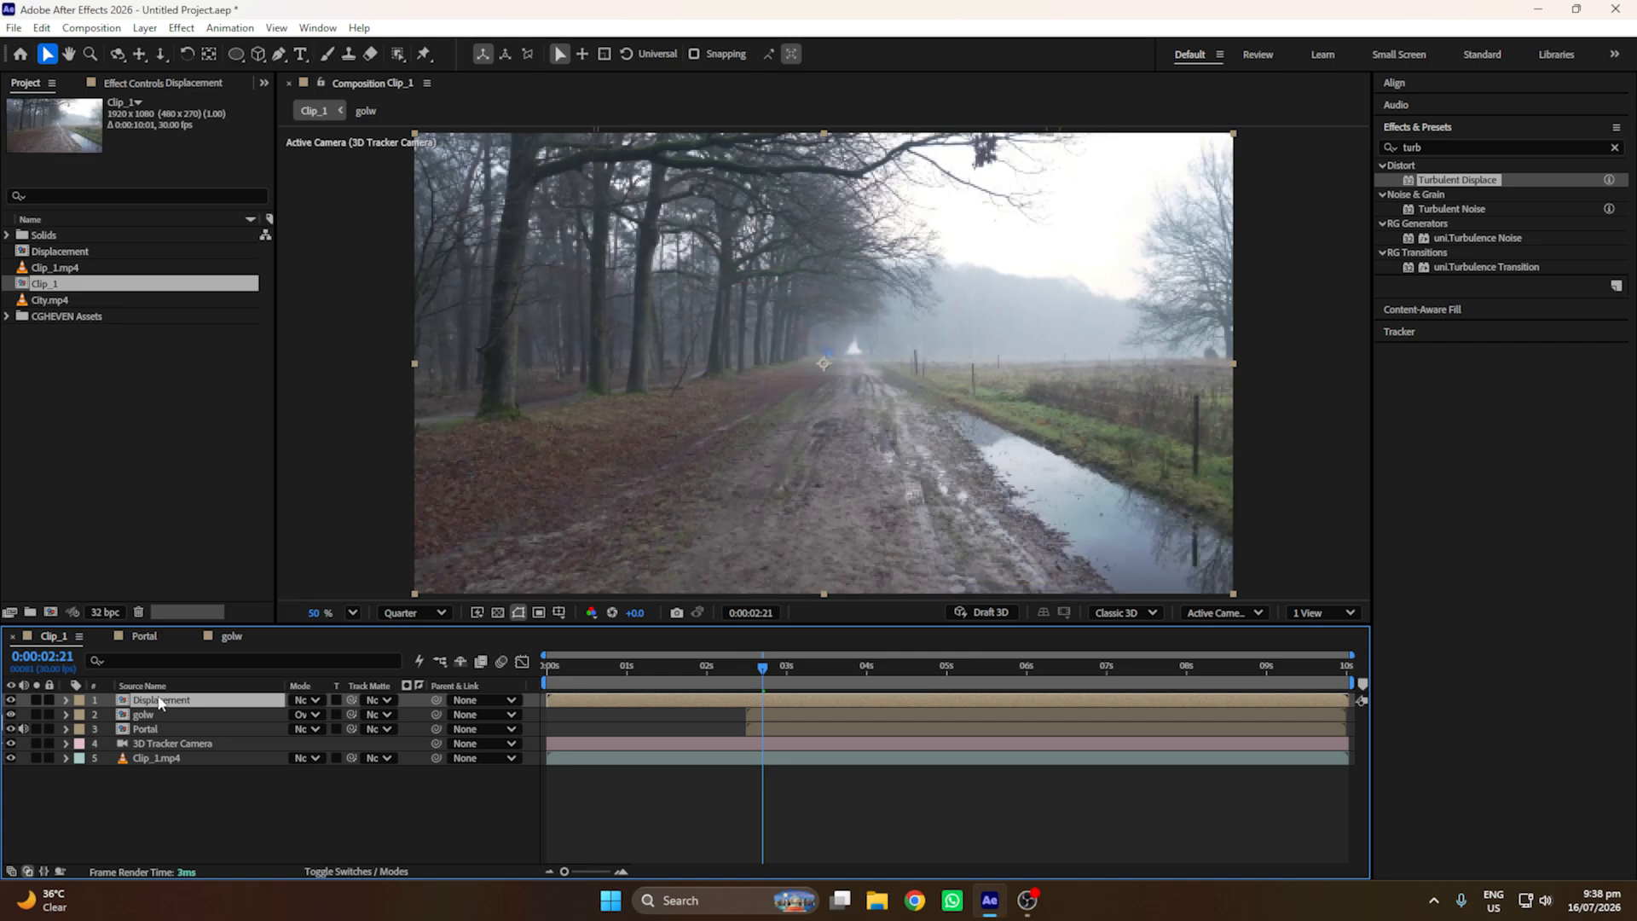
left_click_drag(160, 701, 166, 734)
Step: Add an adjustment layer at the top of the layer stack and hide the Displacement layer
right_click(167, 774)
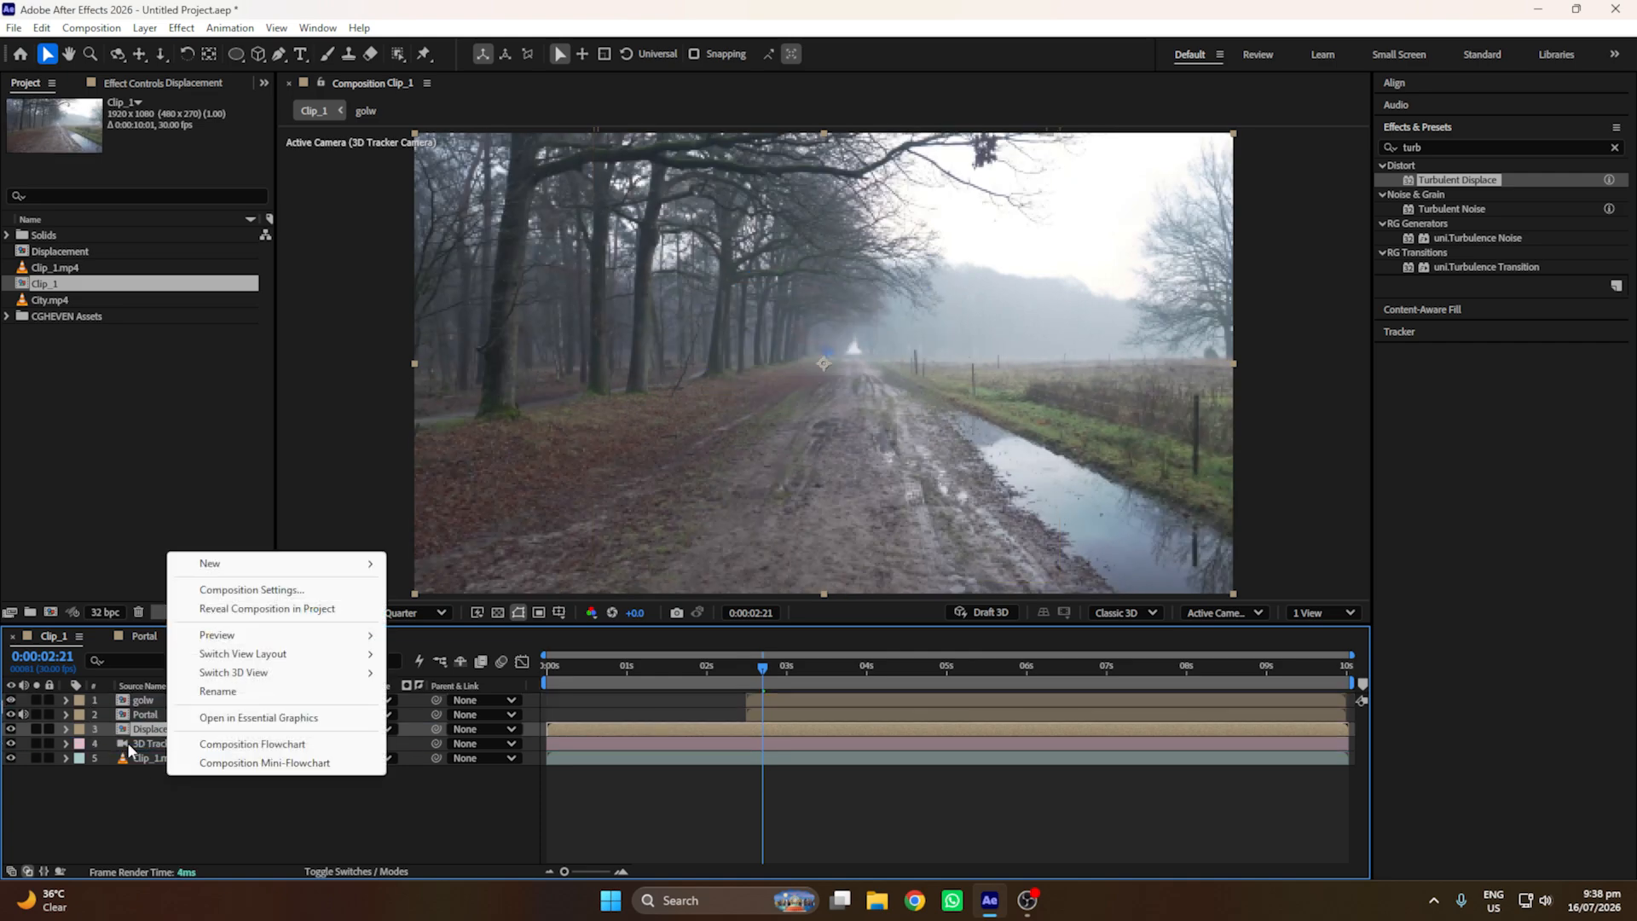
mouse_move(209, 564)
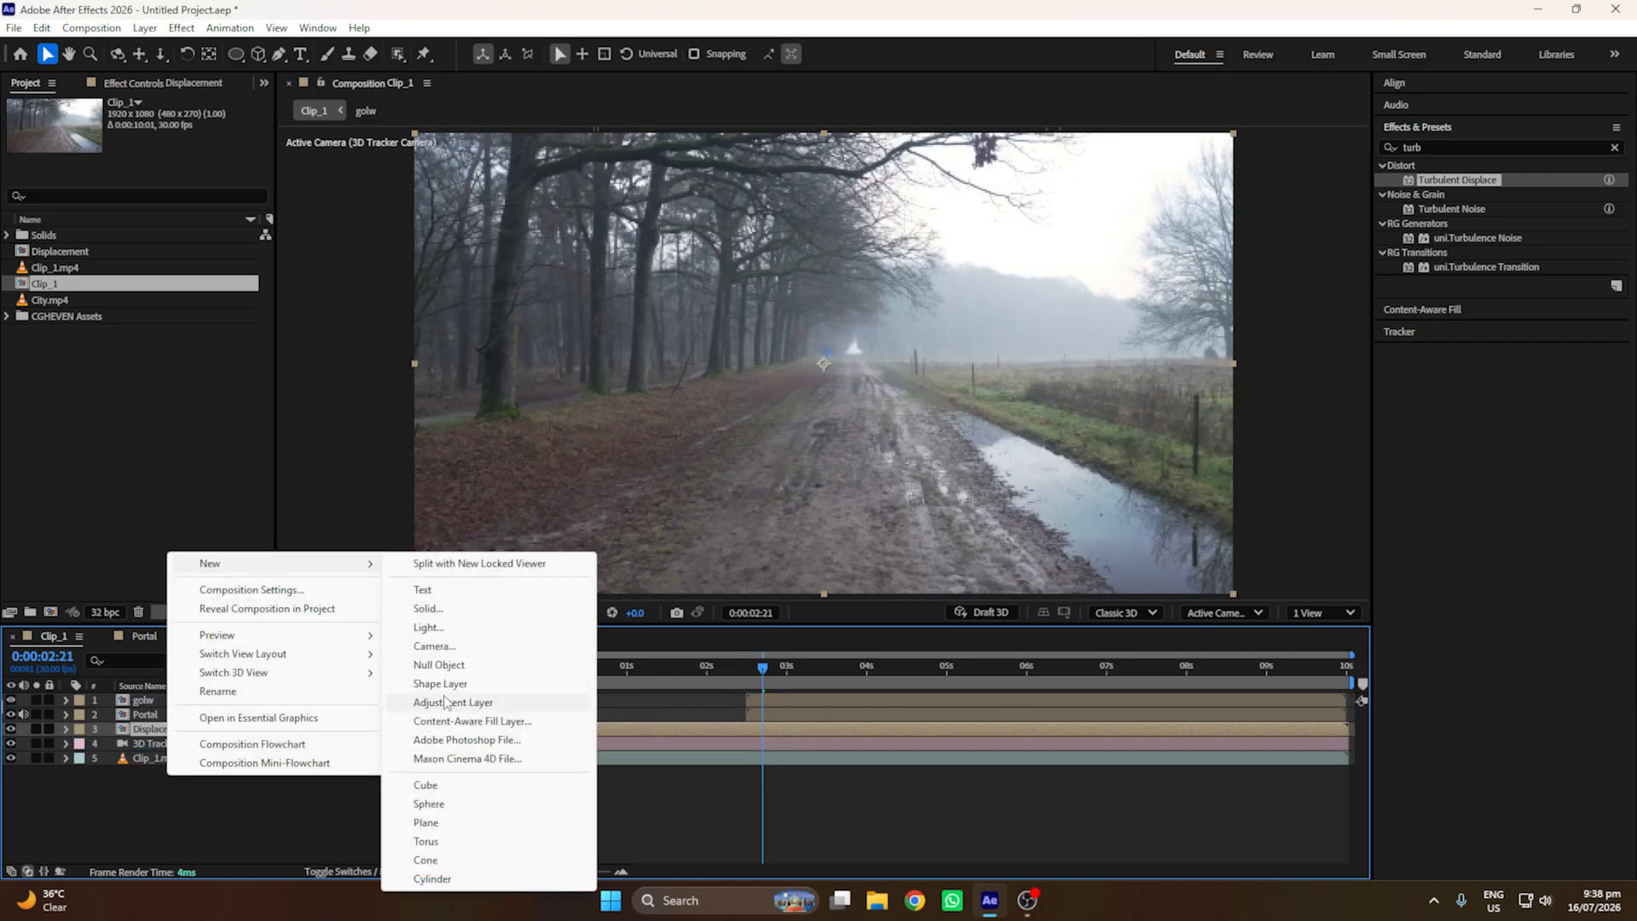
left_click(477, 685)
left_click_drag(178, 735, 174, 693)
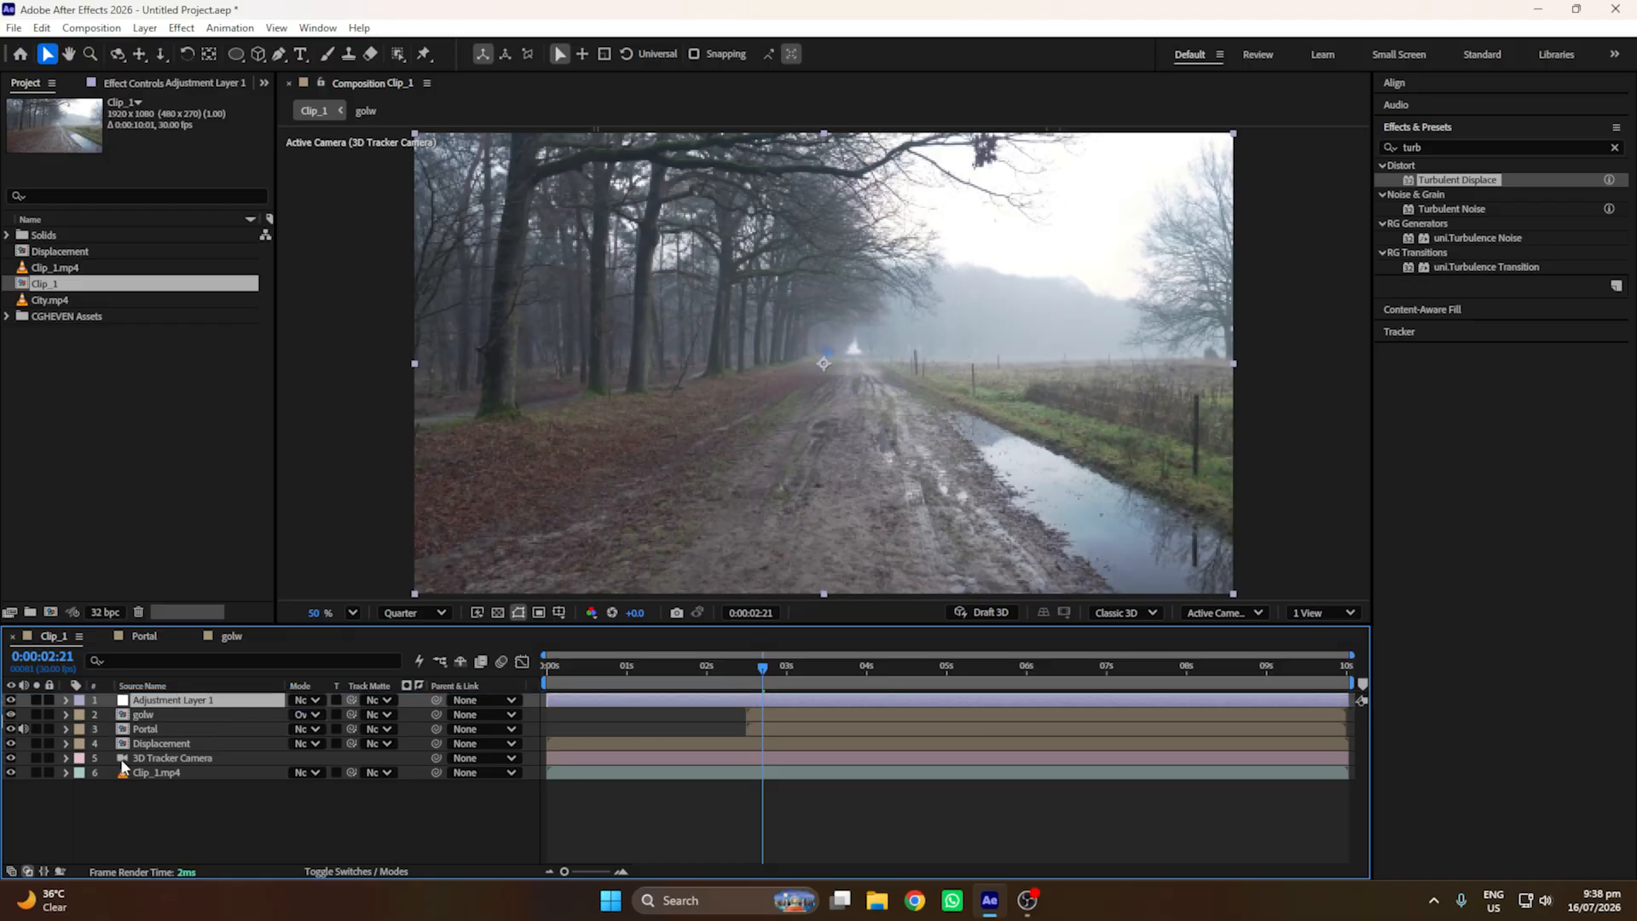
left_click(167, 743)
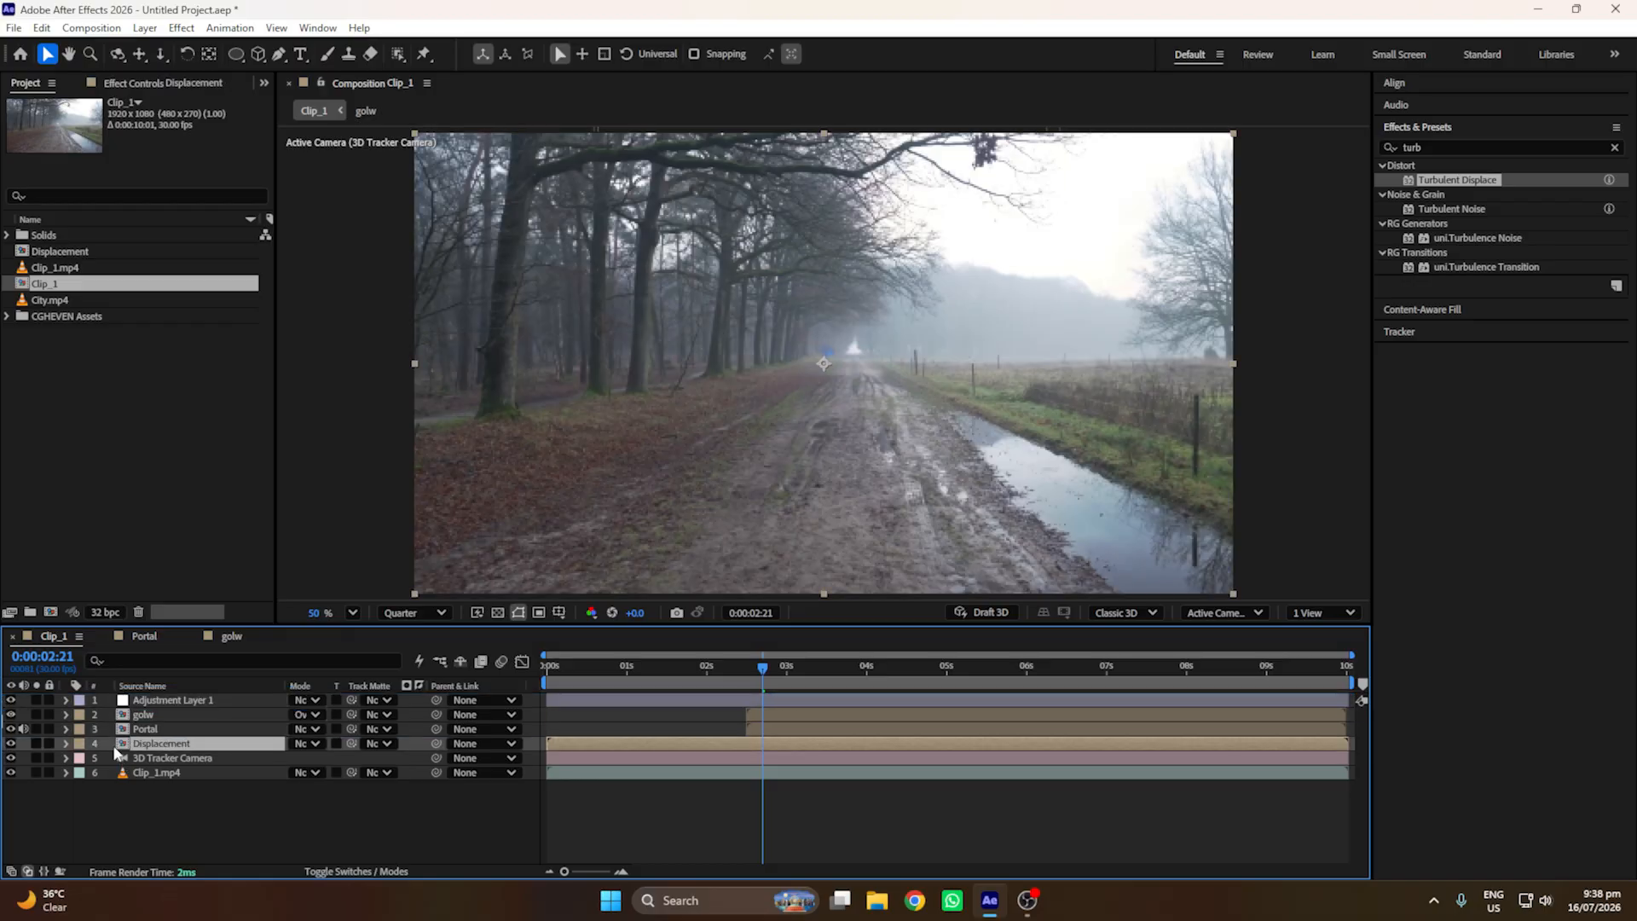
left_click(10, 743)
Step: Find the Displacement Map effect and apply it to Adjustment Layer 1
left_click(200, 703)
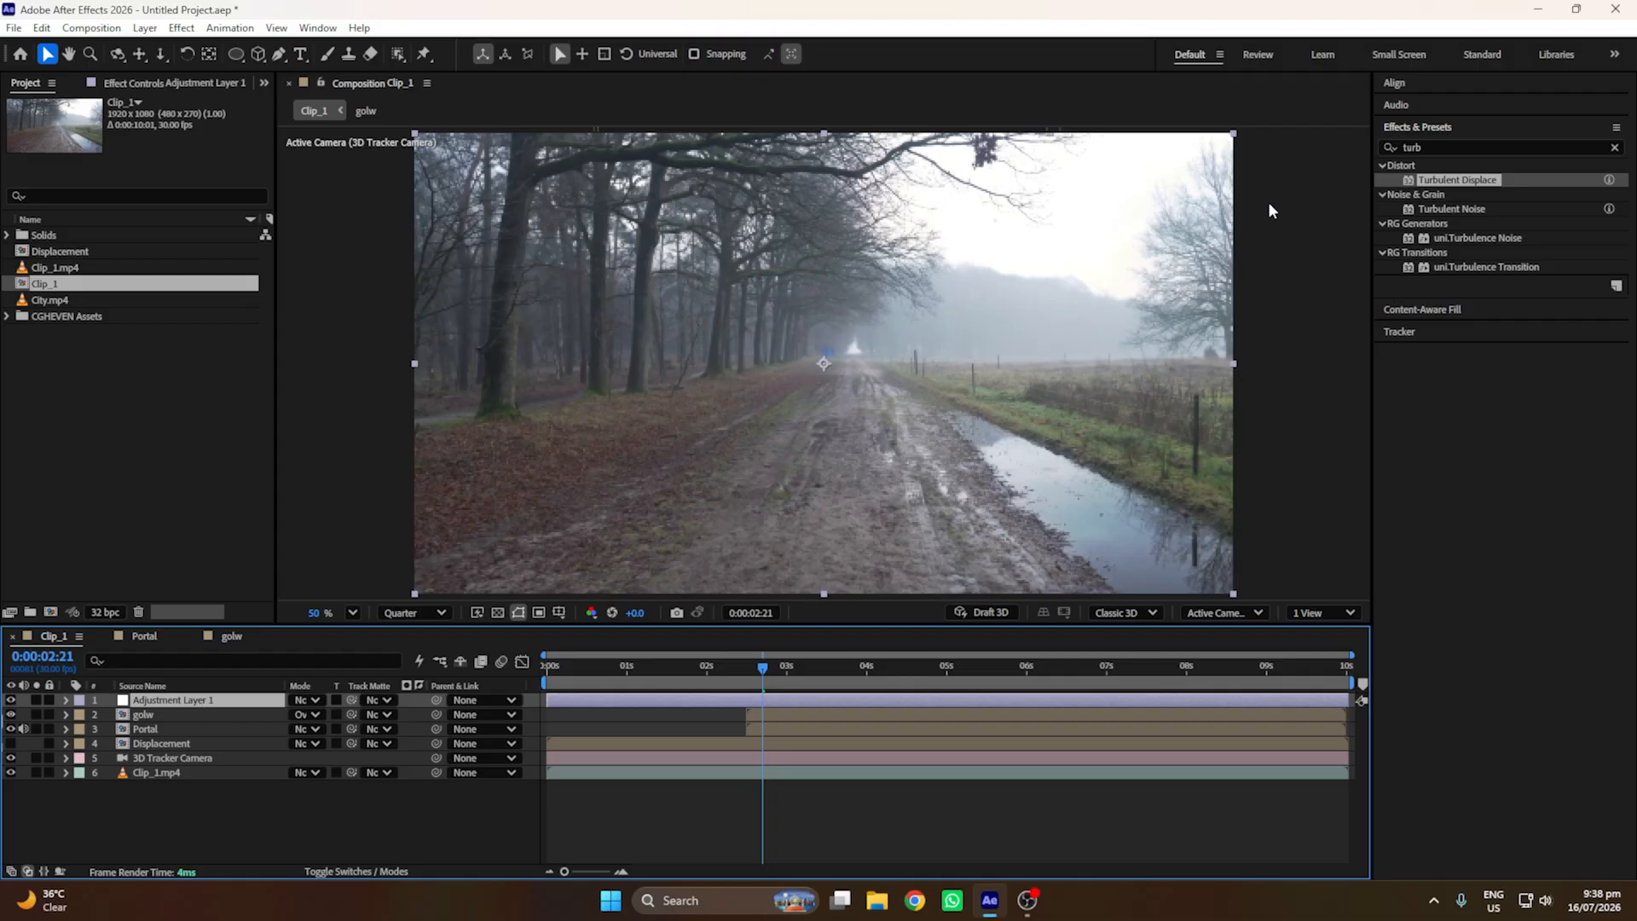
left_click(1466, 140)
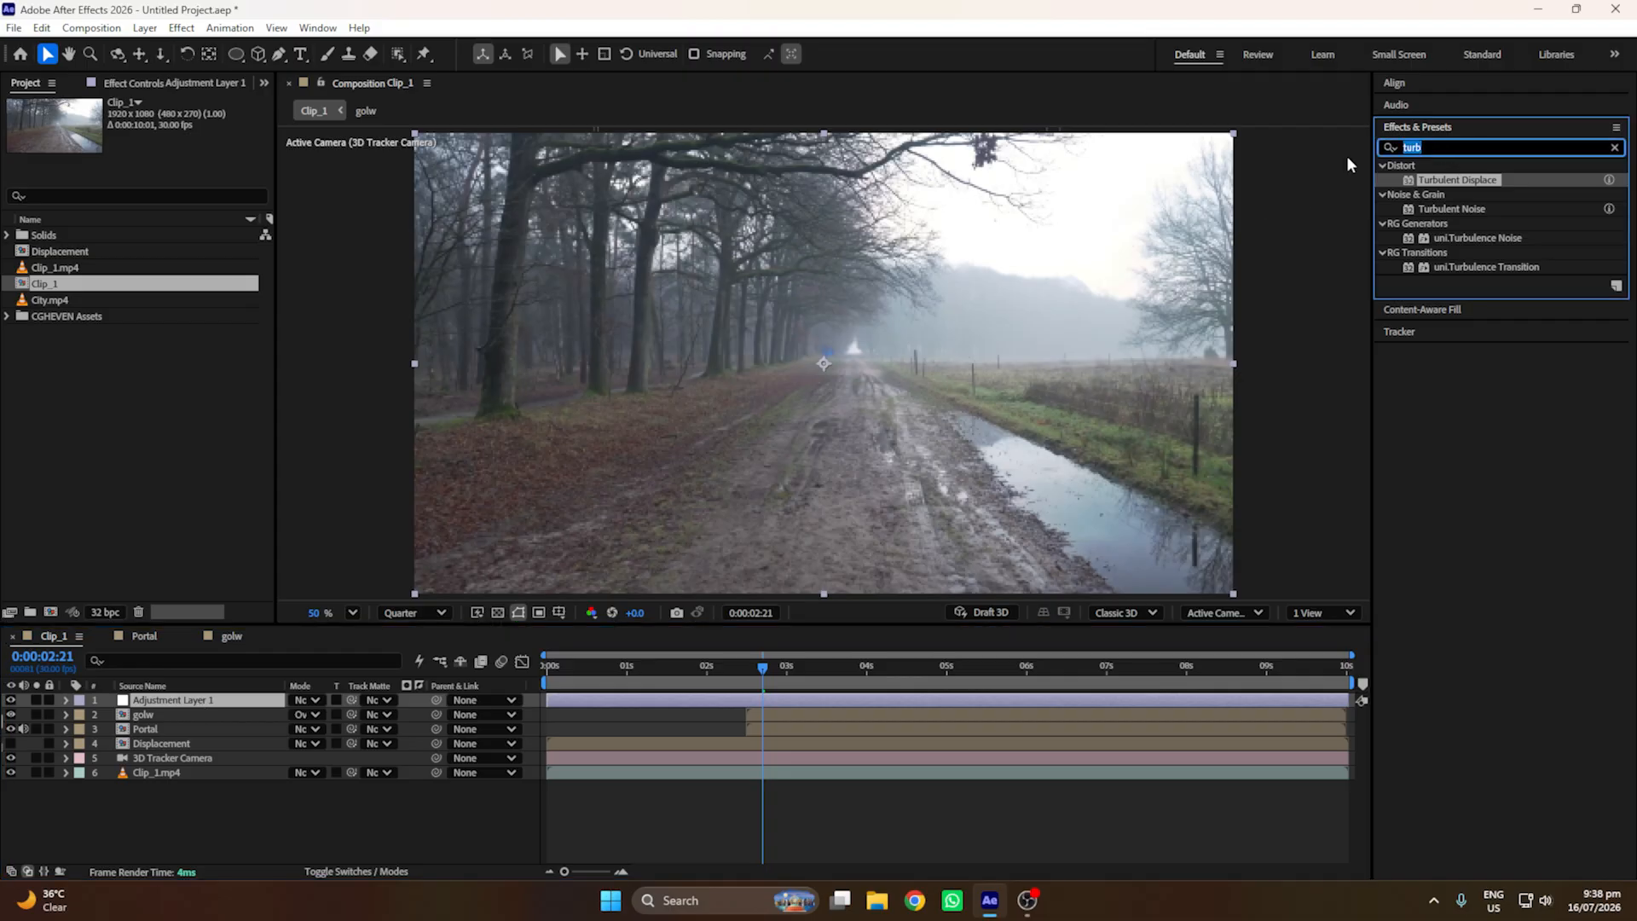
type("displ")
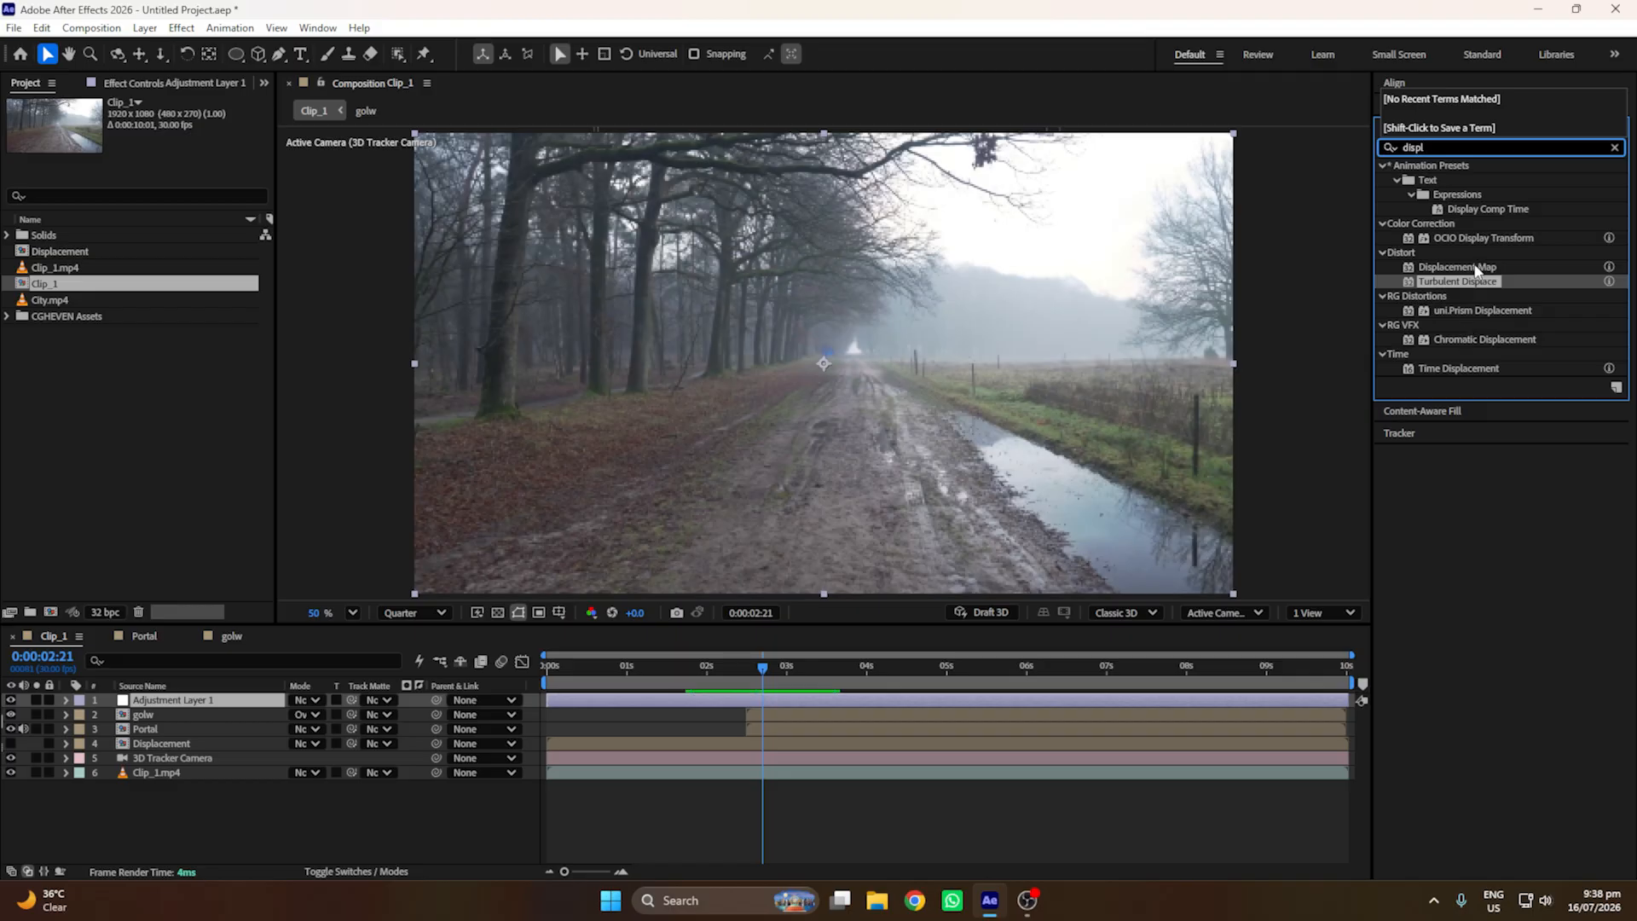
left_click_drag(1457, 267, 220, 701)
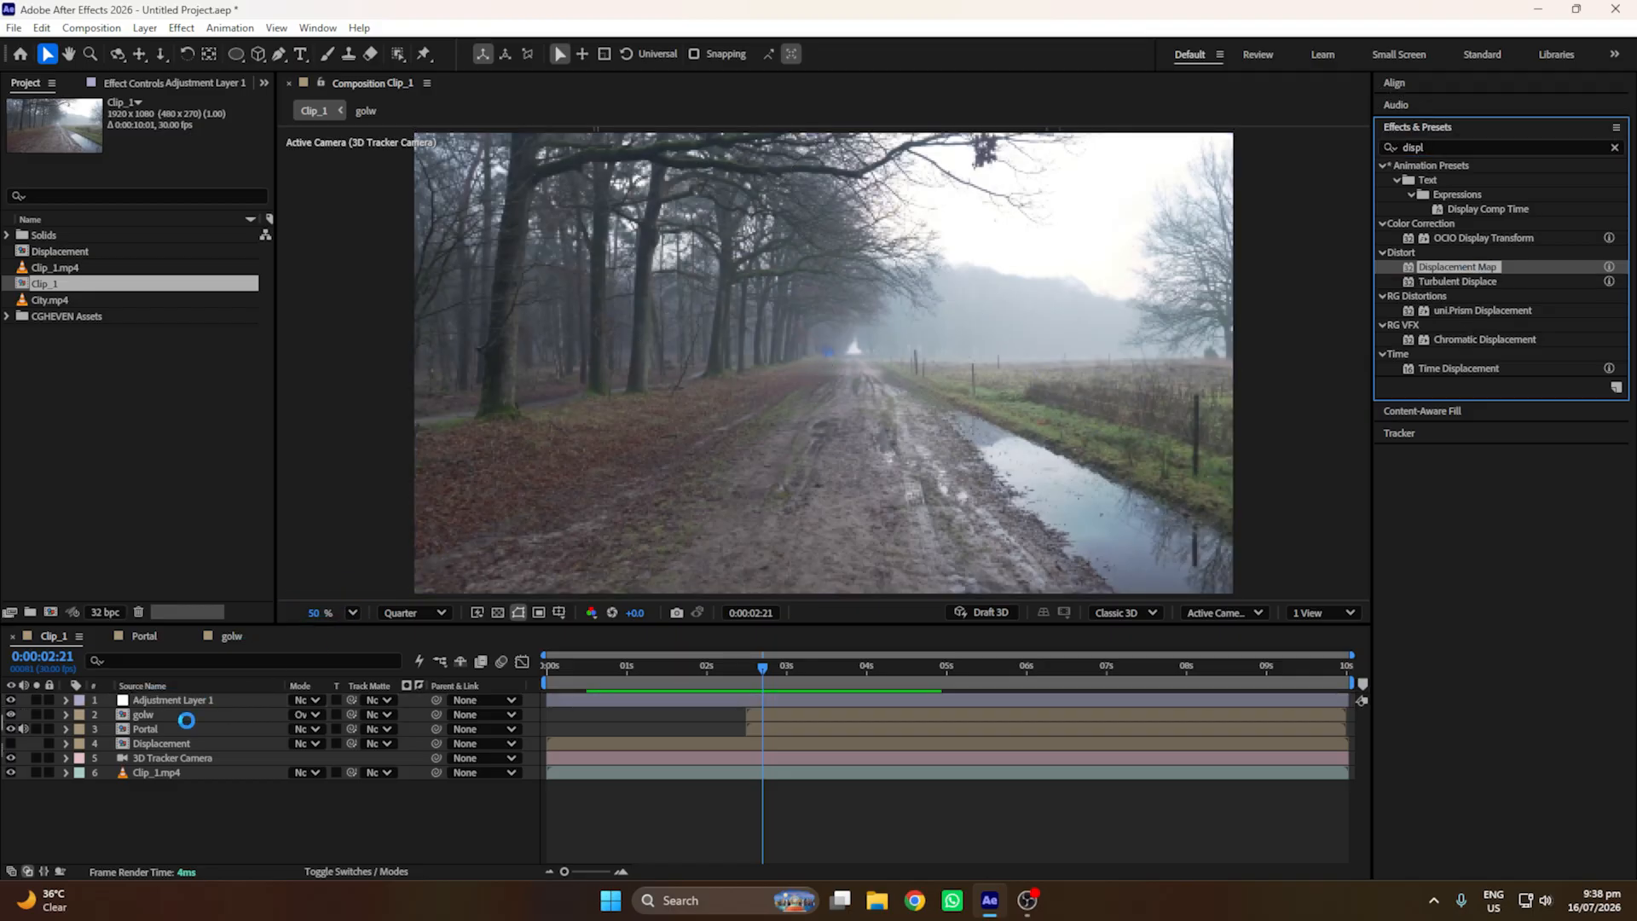
Step: Set the Displacement Map's source layer to Displacement, sampled with Effects & Masks
left_click(195, 130)
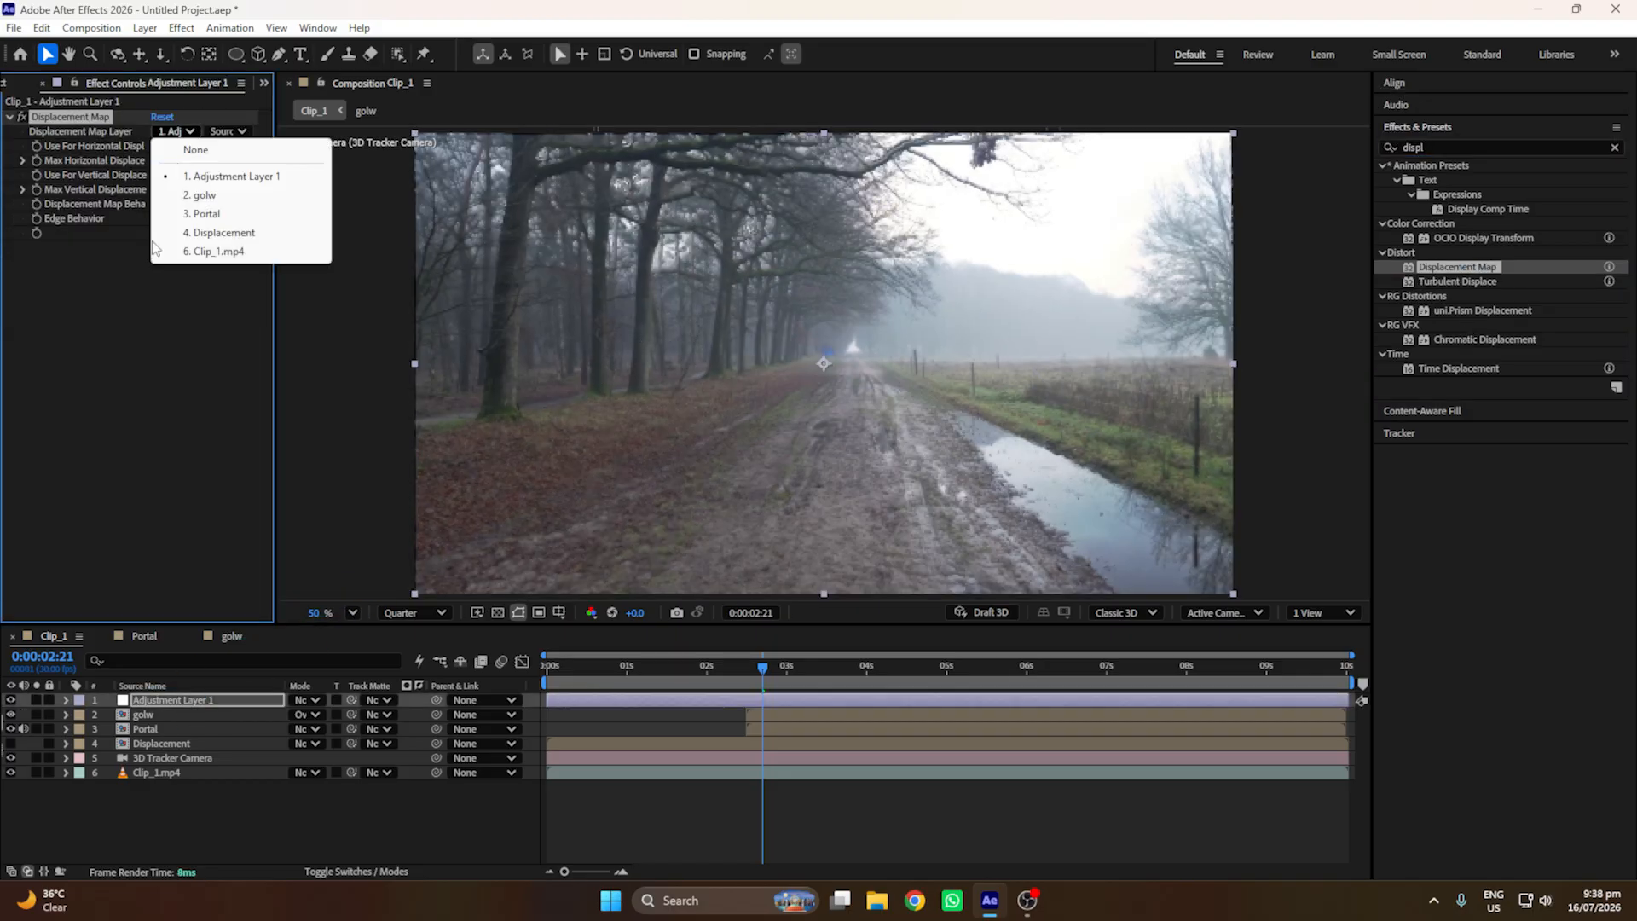
left_click(224, 233)
left_click(228, 131)
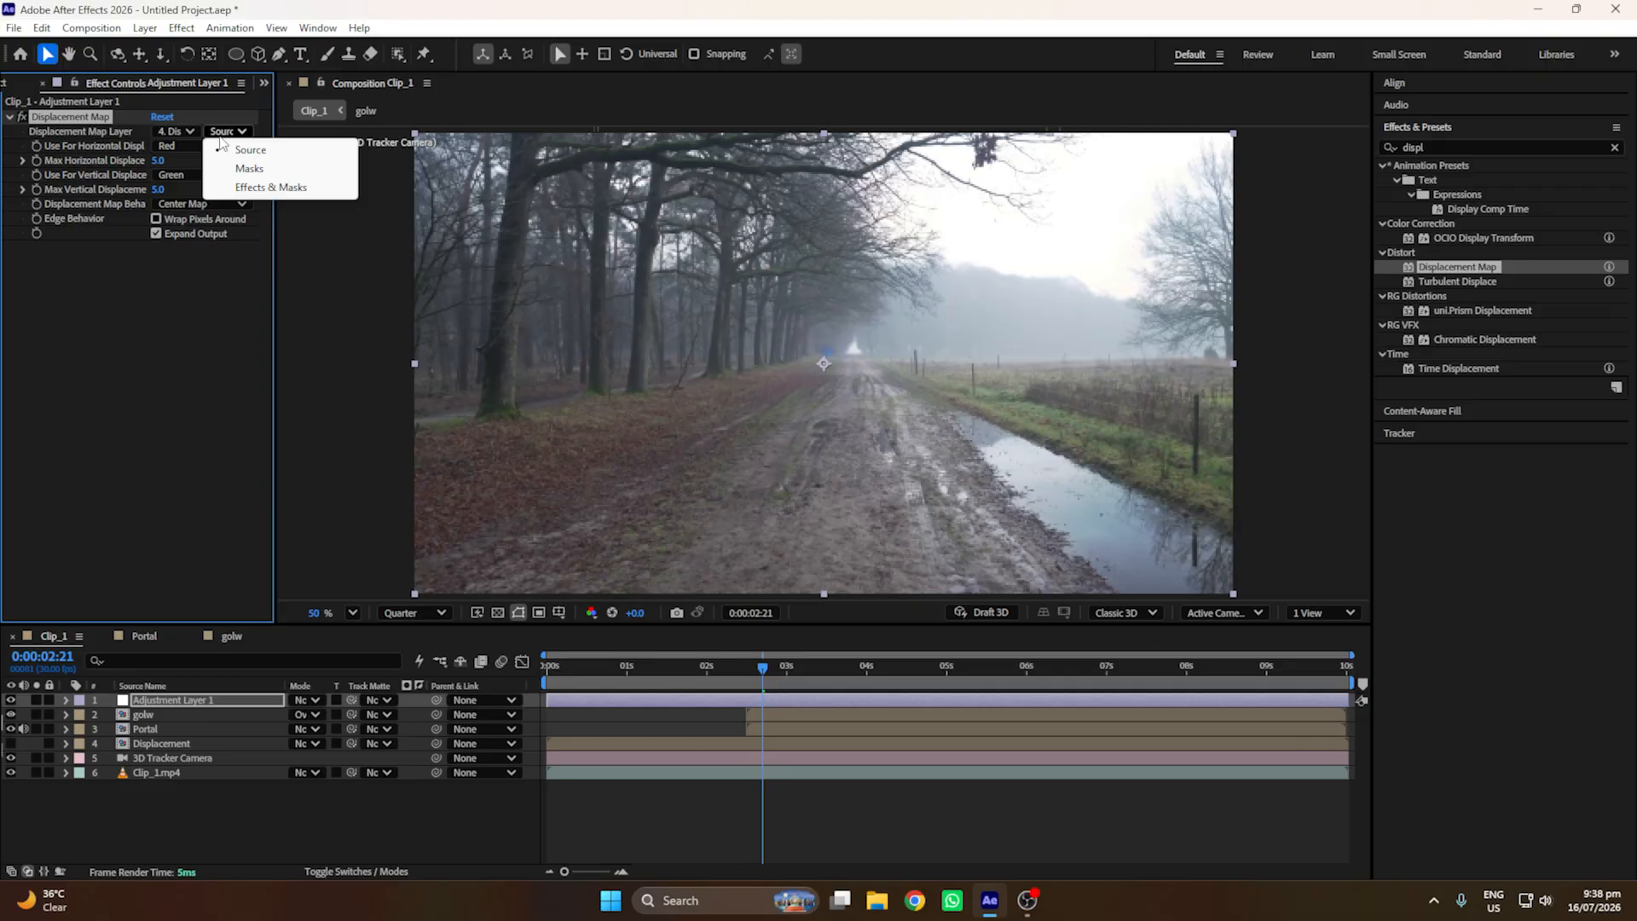
left_click(248, 188)
Step: Set the maximum horizontal and vertical displacement to 30 each, and check the distortion at 0:00:03:11
left_click(158, 161)
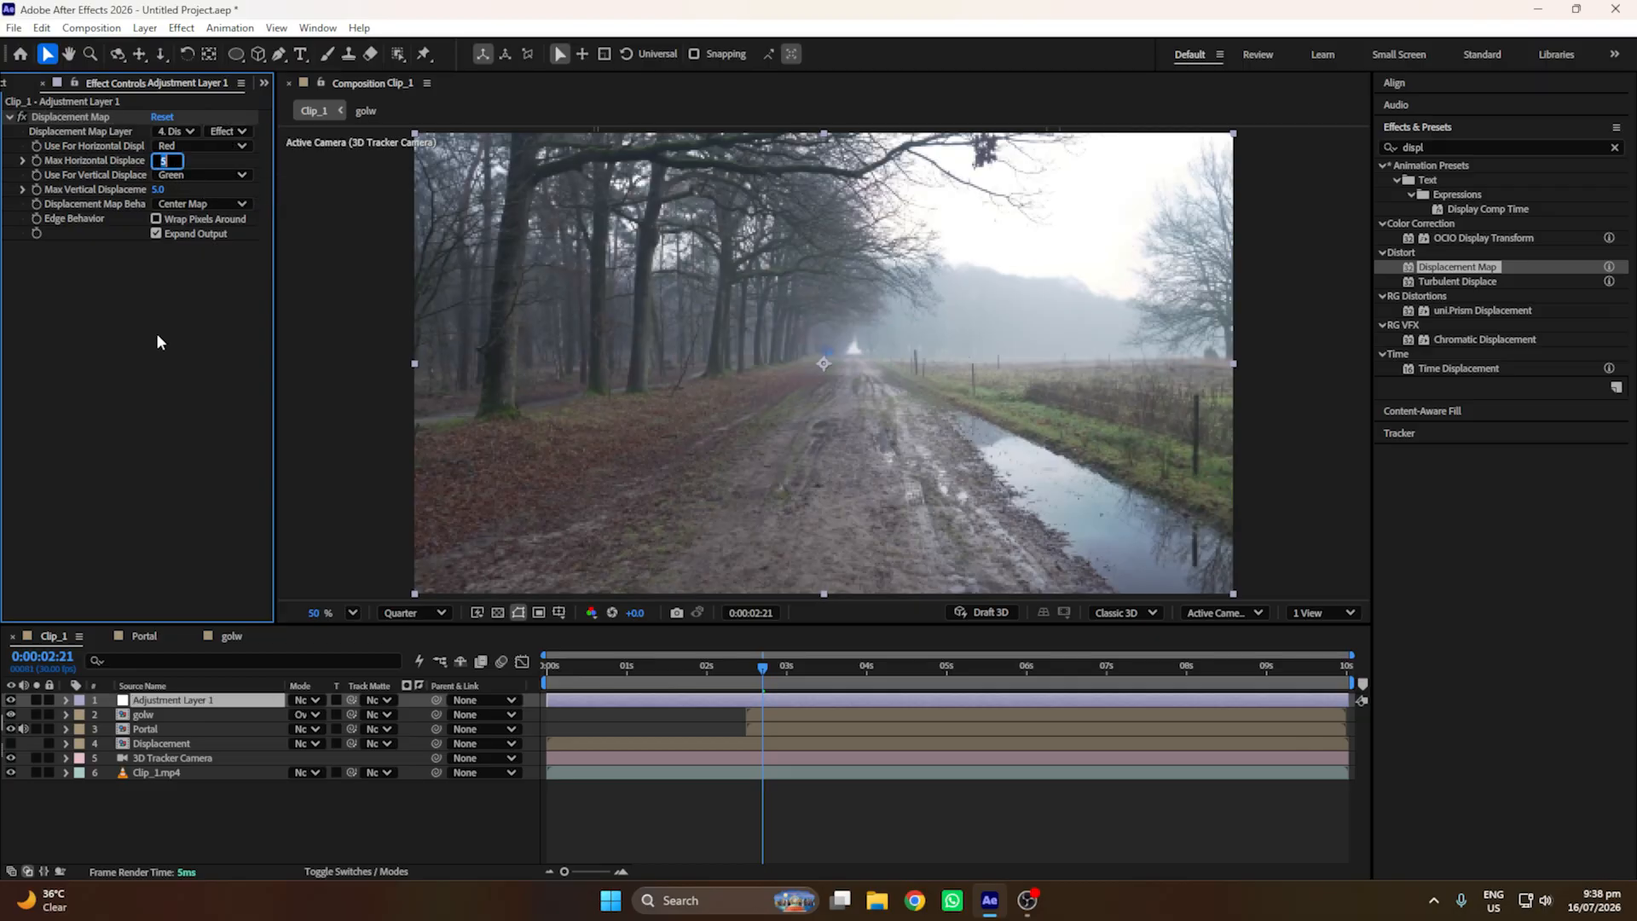
type("30")
left_click(157, 189)
type("30")
key("Return")
left_click_drag(767, 682, 819, 679)
Step: Find the Motion Tile effect and apply it to the Clip_1.mp4 layer
left_click(162, 772)
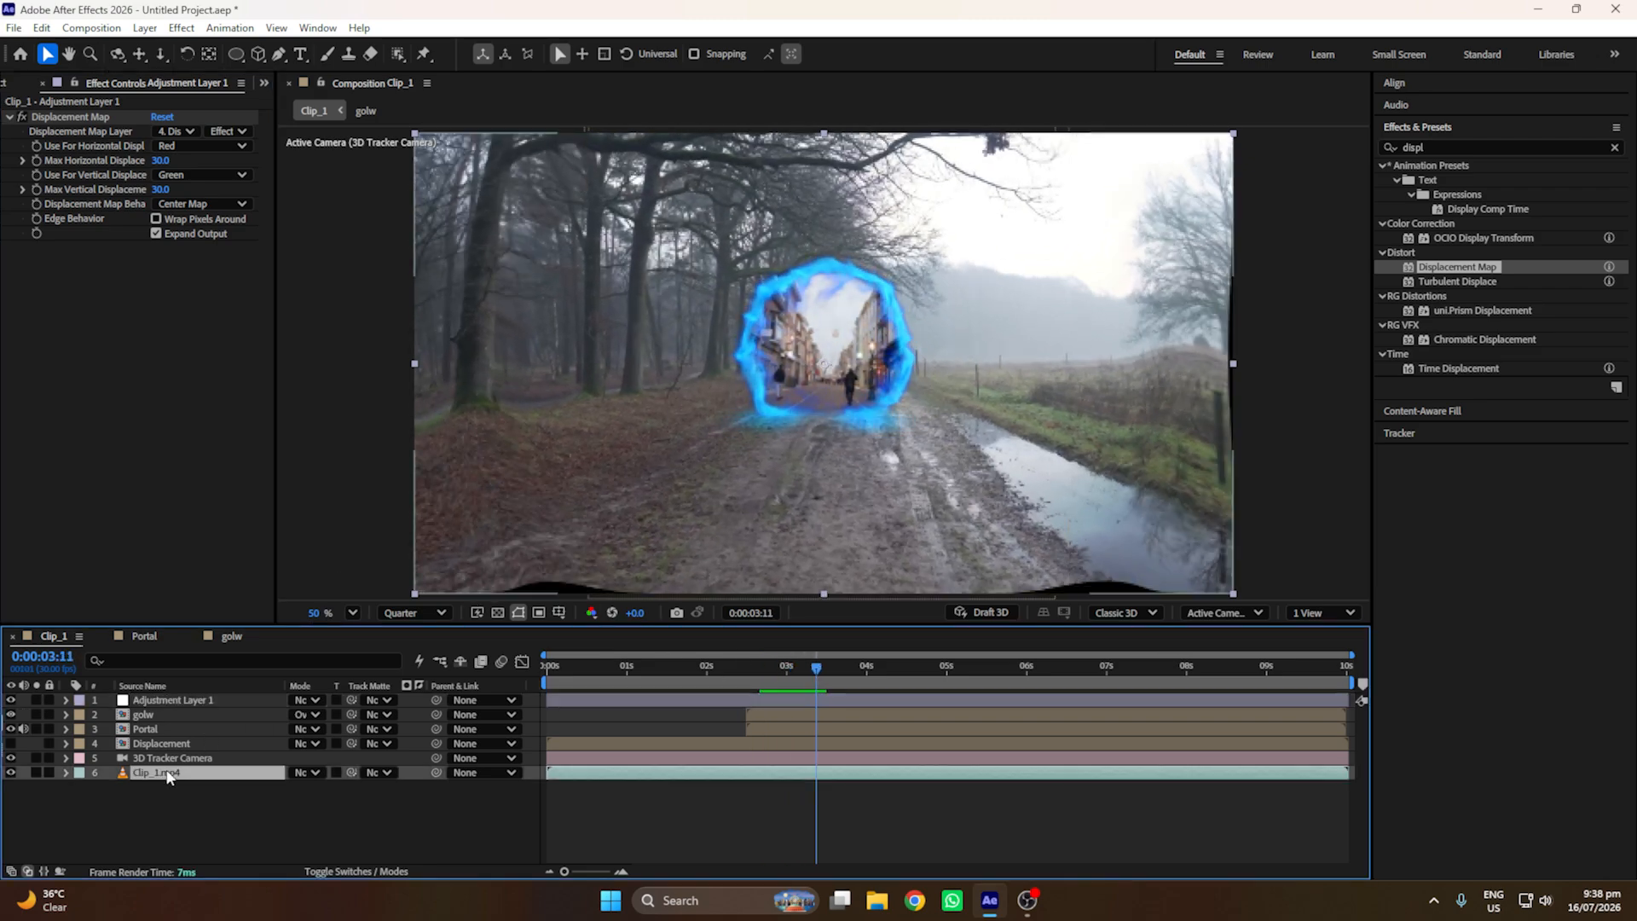
double_click(1440, 146)
type("mo")
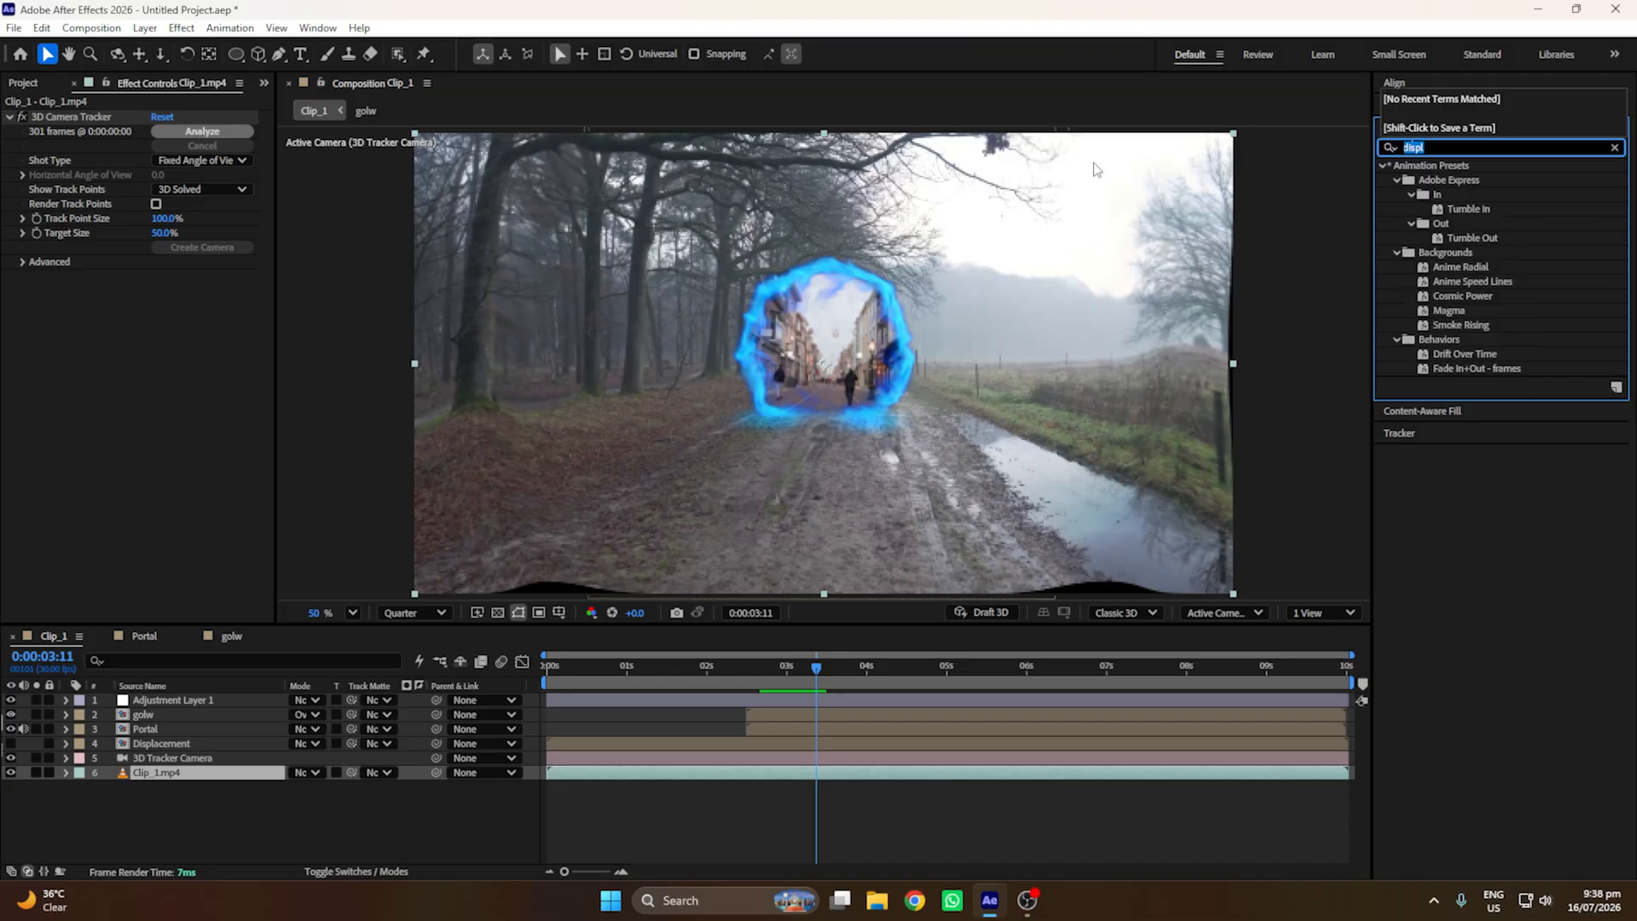
type("tin")
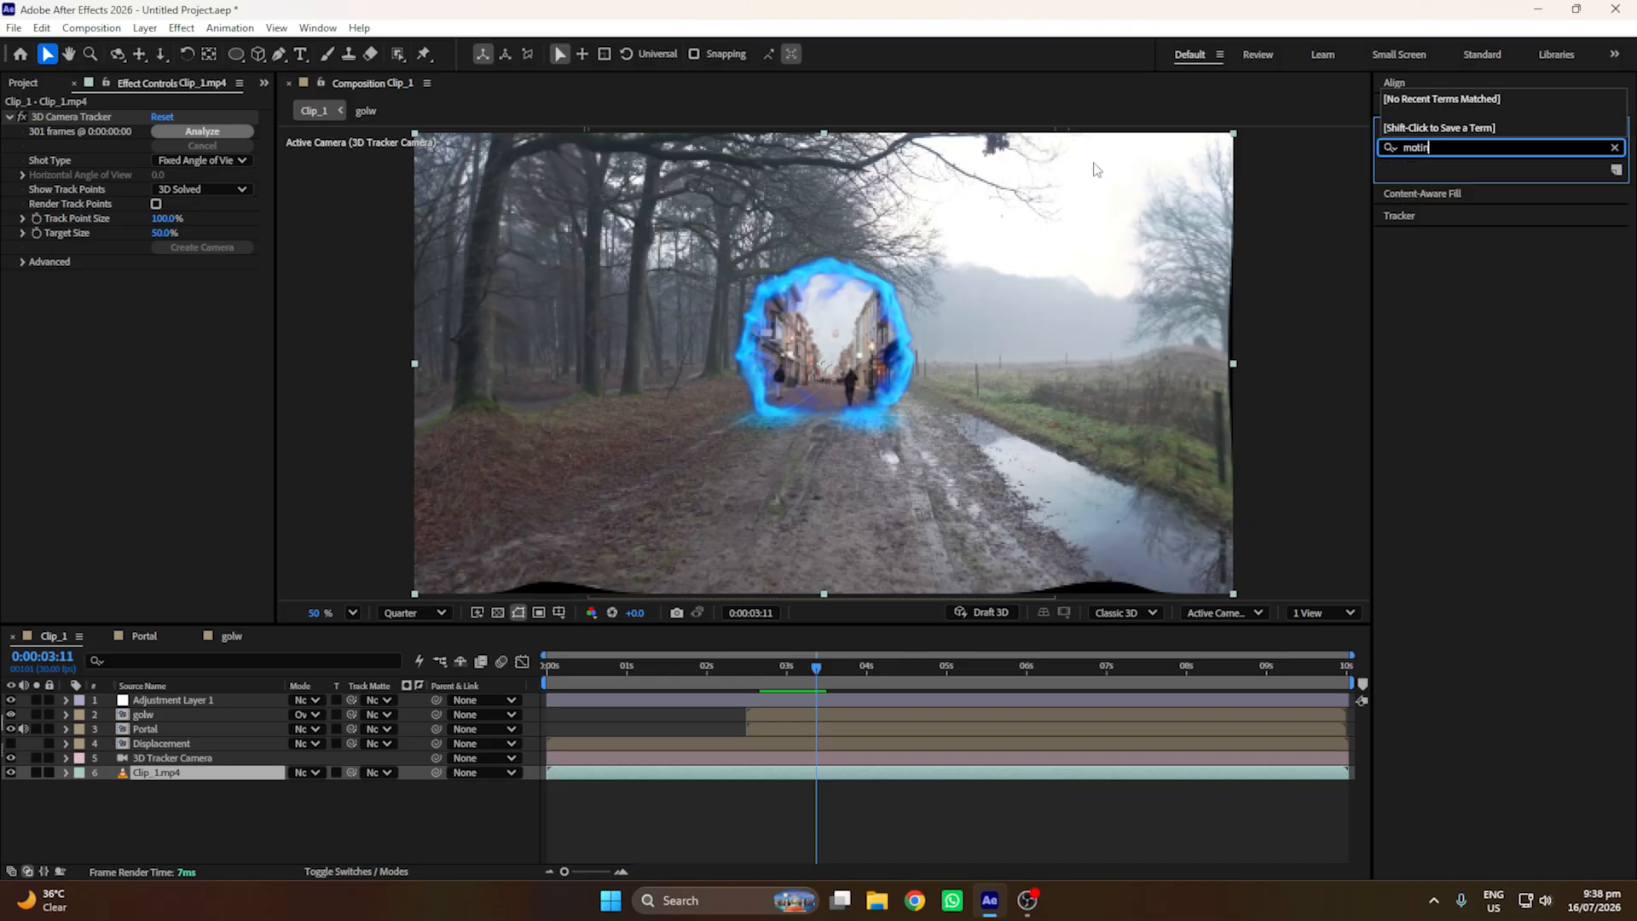
key("BackSpace")
key("BackSpace")
key("BackSpace")
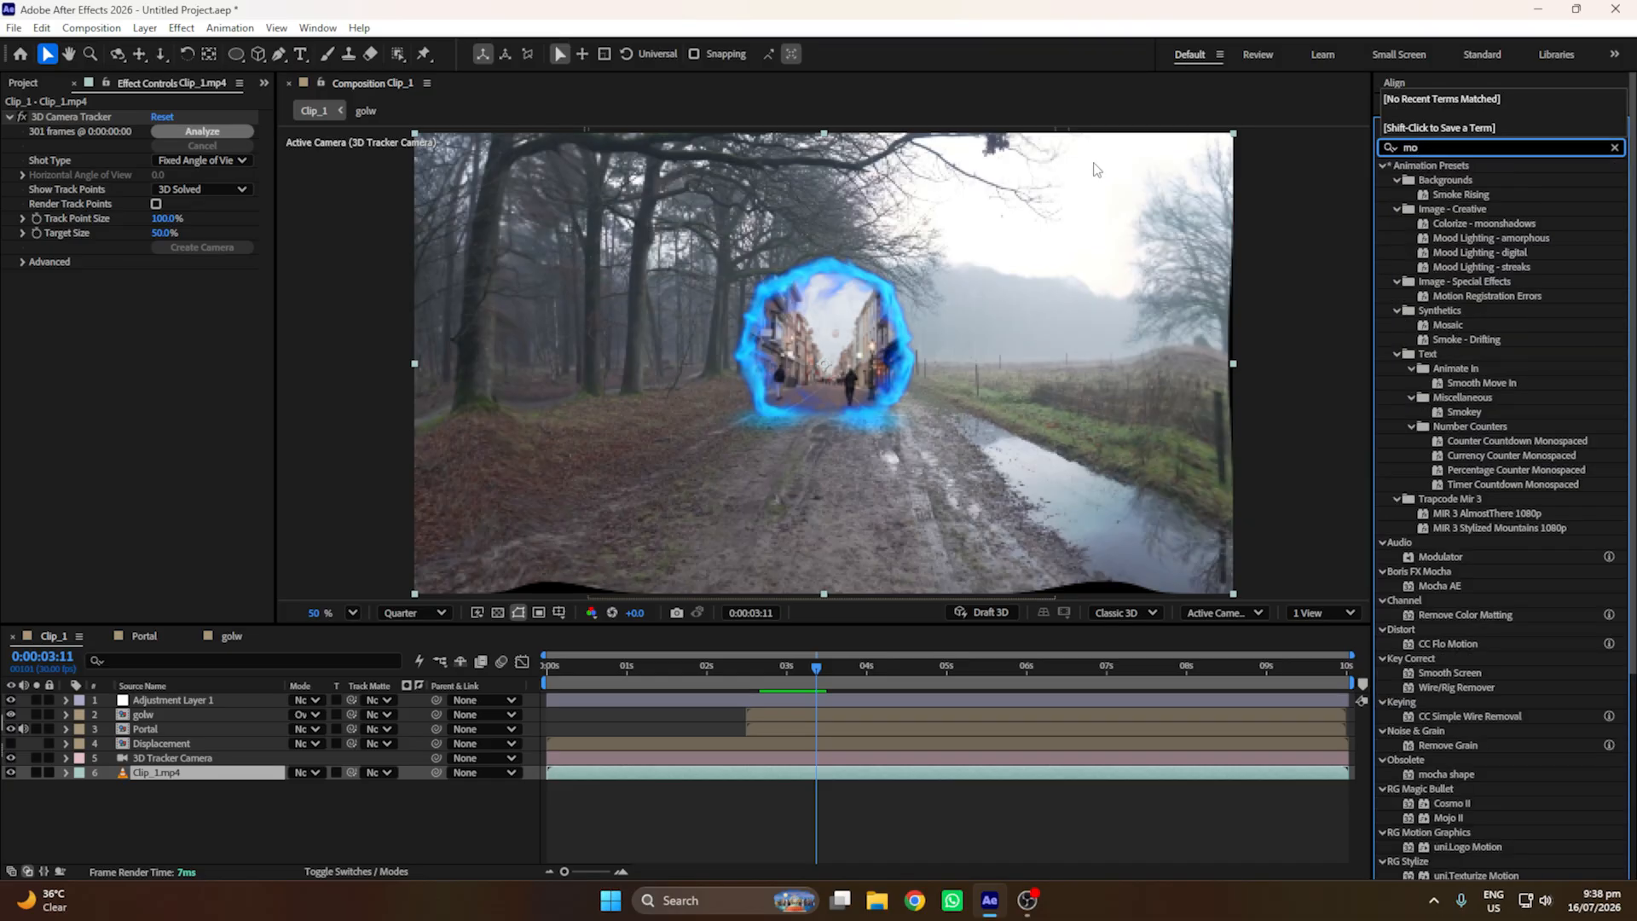
type("tion")
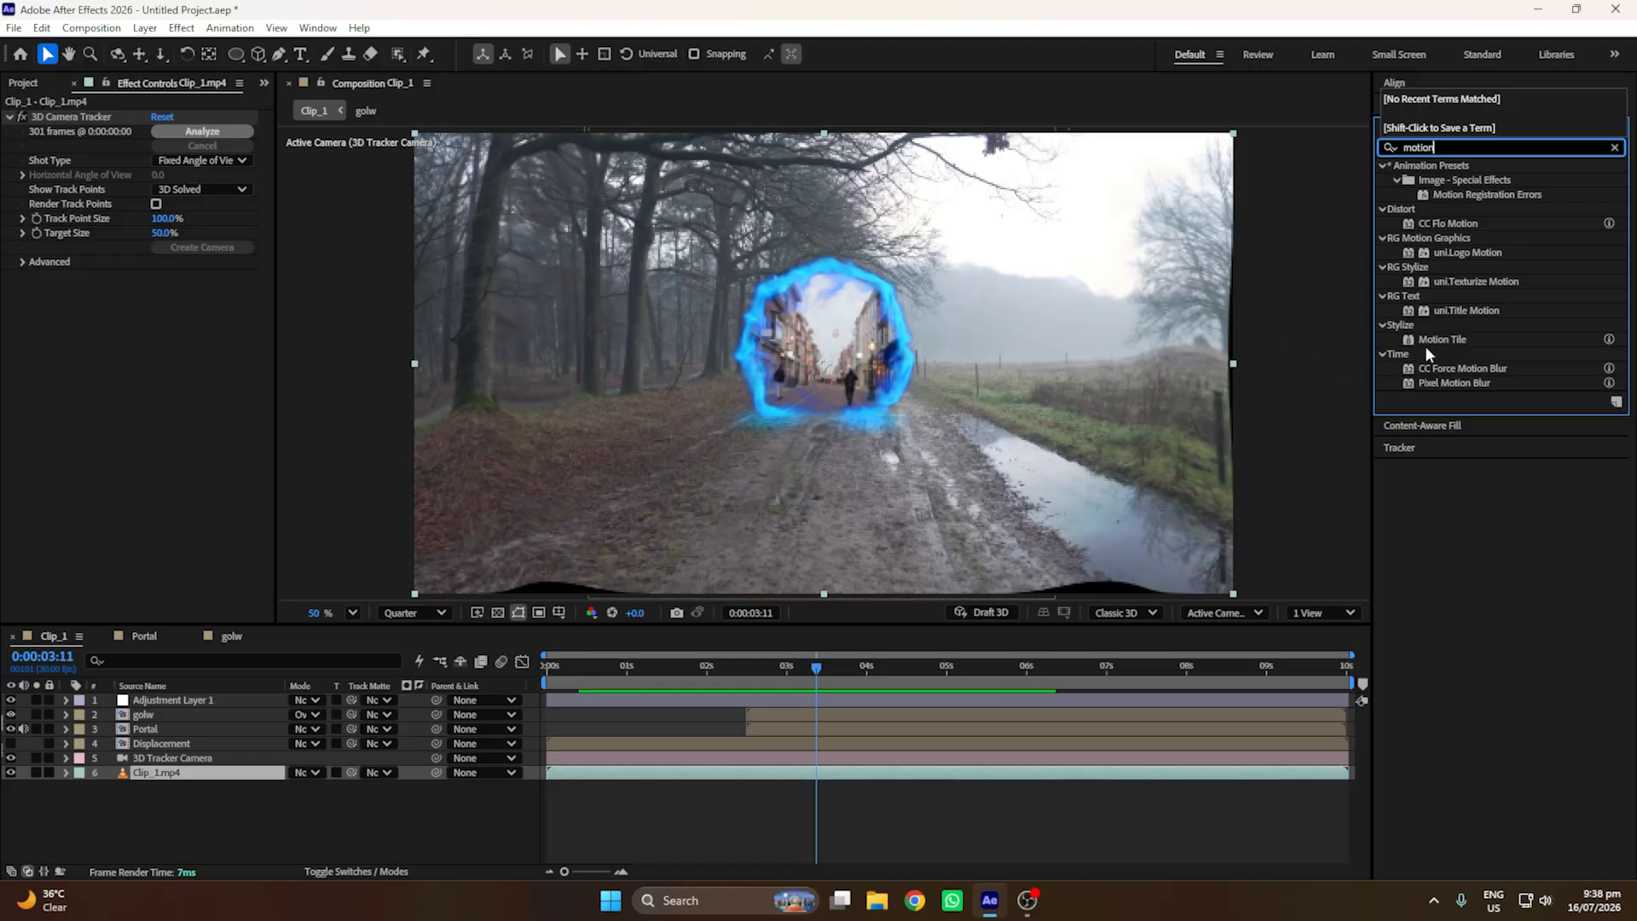
left_click(1441, 368)
left_click(1454, 341)
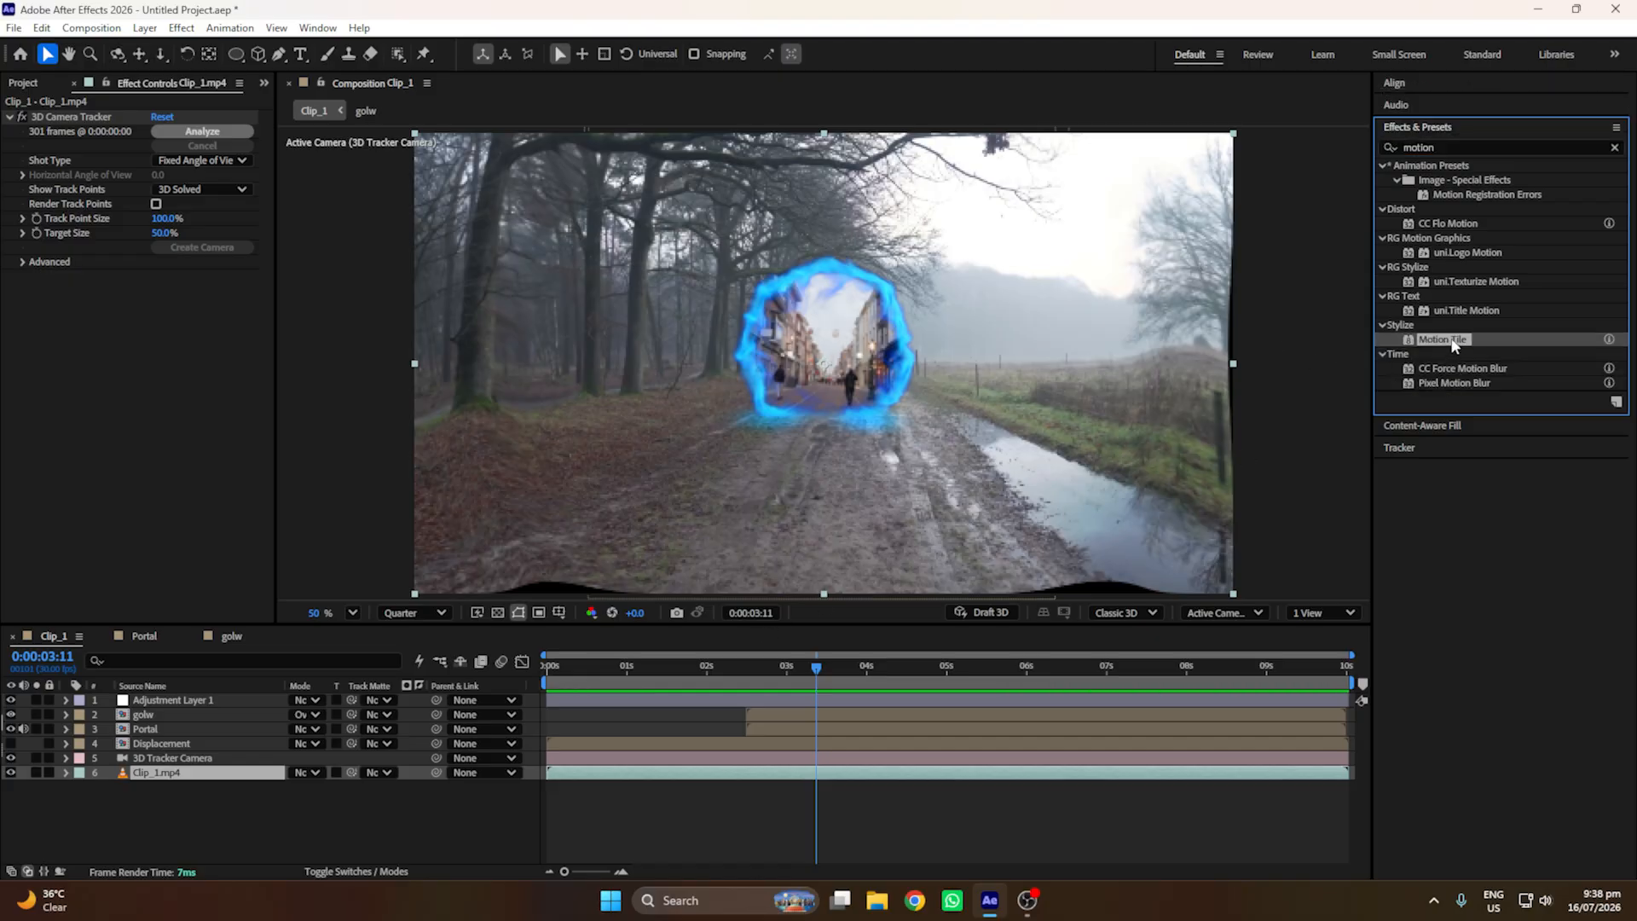
left_click_drag(1452, 341, 157, 776)
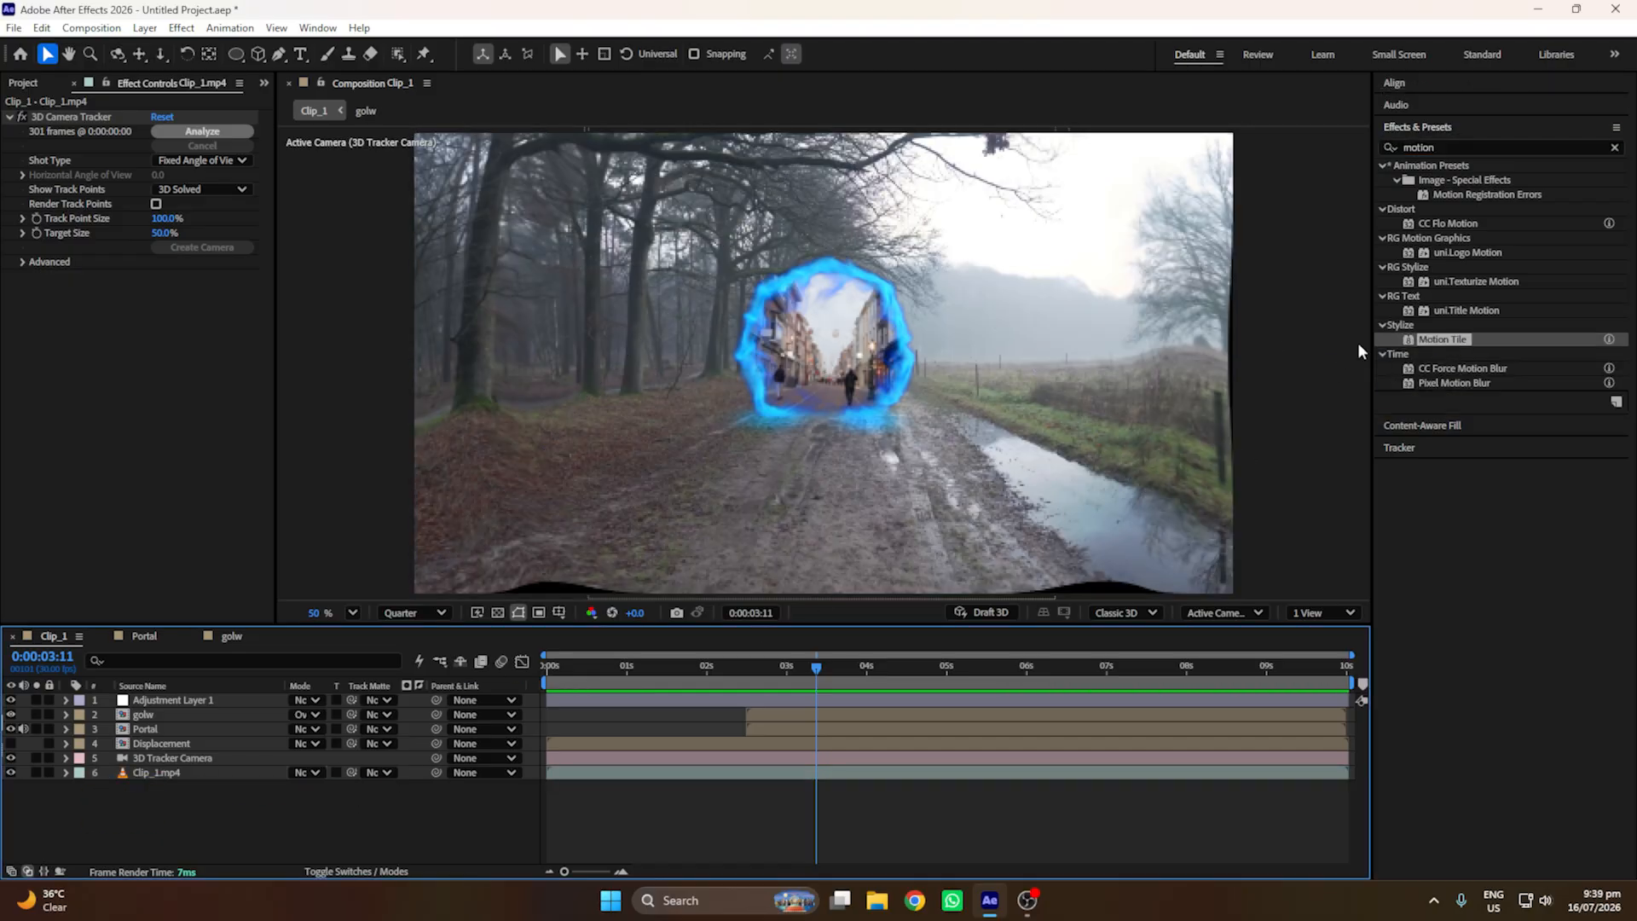
left_click_drag(1446, 341, 194, 776)
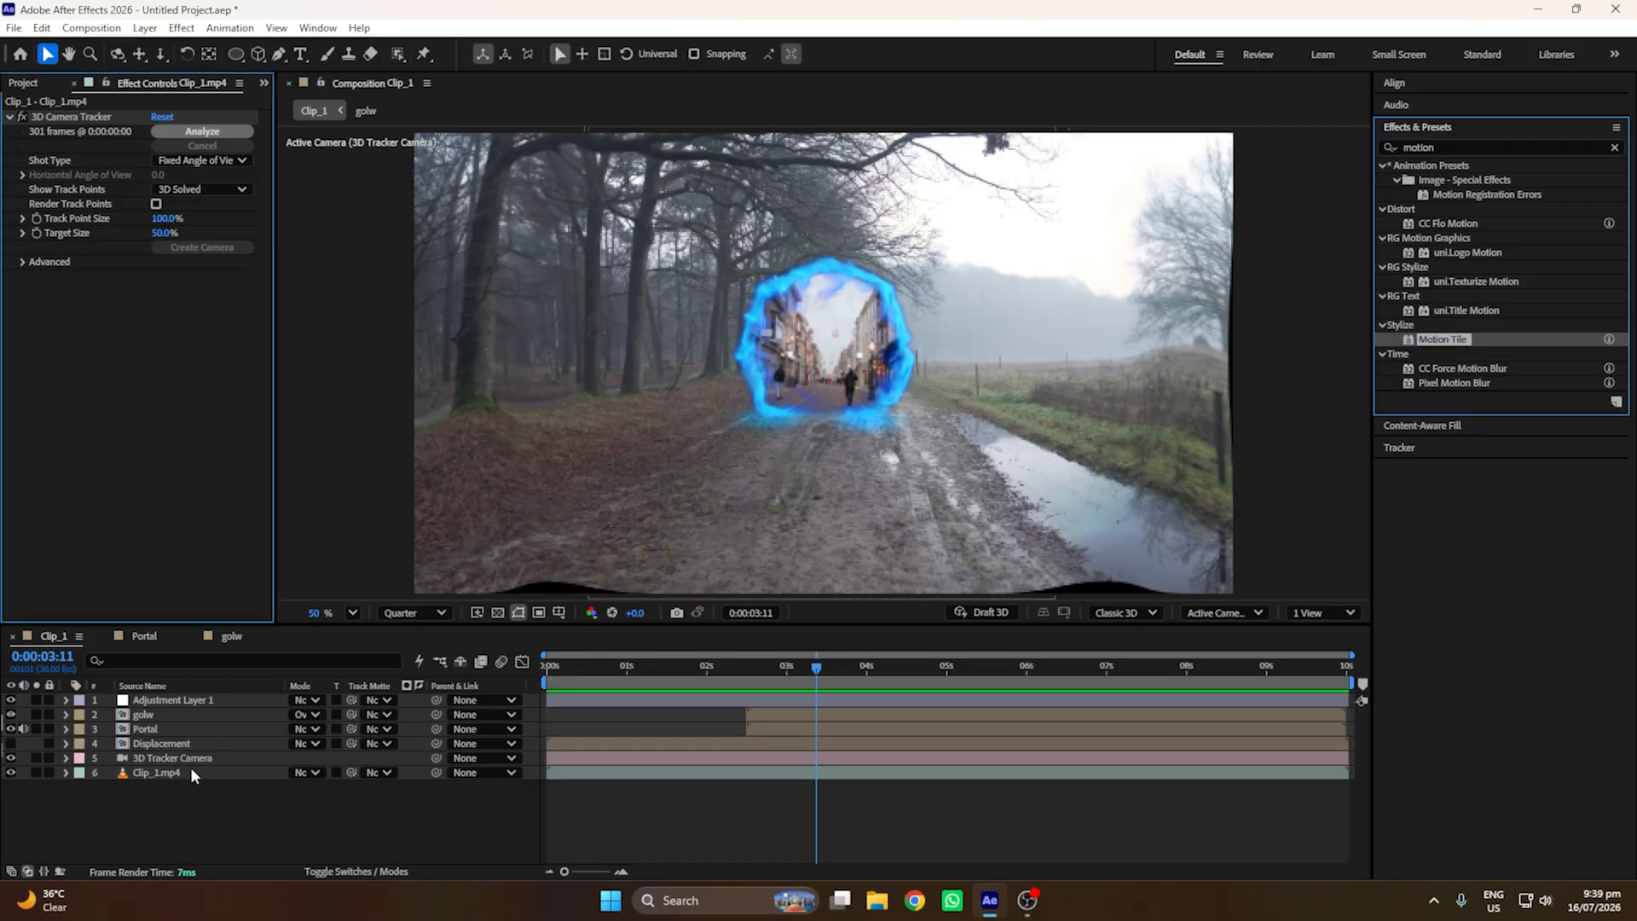
Step: Set Motion Tile's output width to 340 and output height to 310, enable Mirror Edges, and review the shockwave
left_click(11, 116)
left_click_drag(170, 205, 186, 190)
left_click(156, 219)
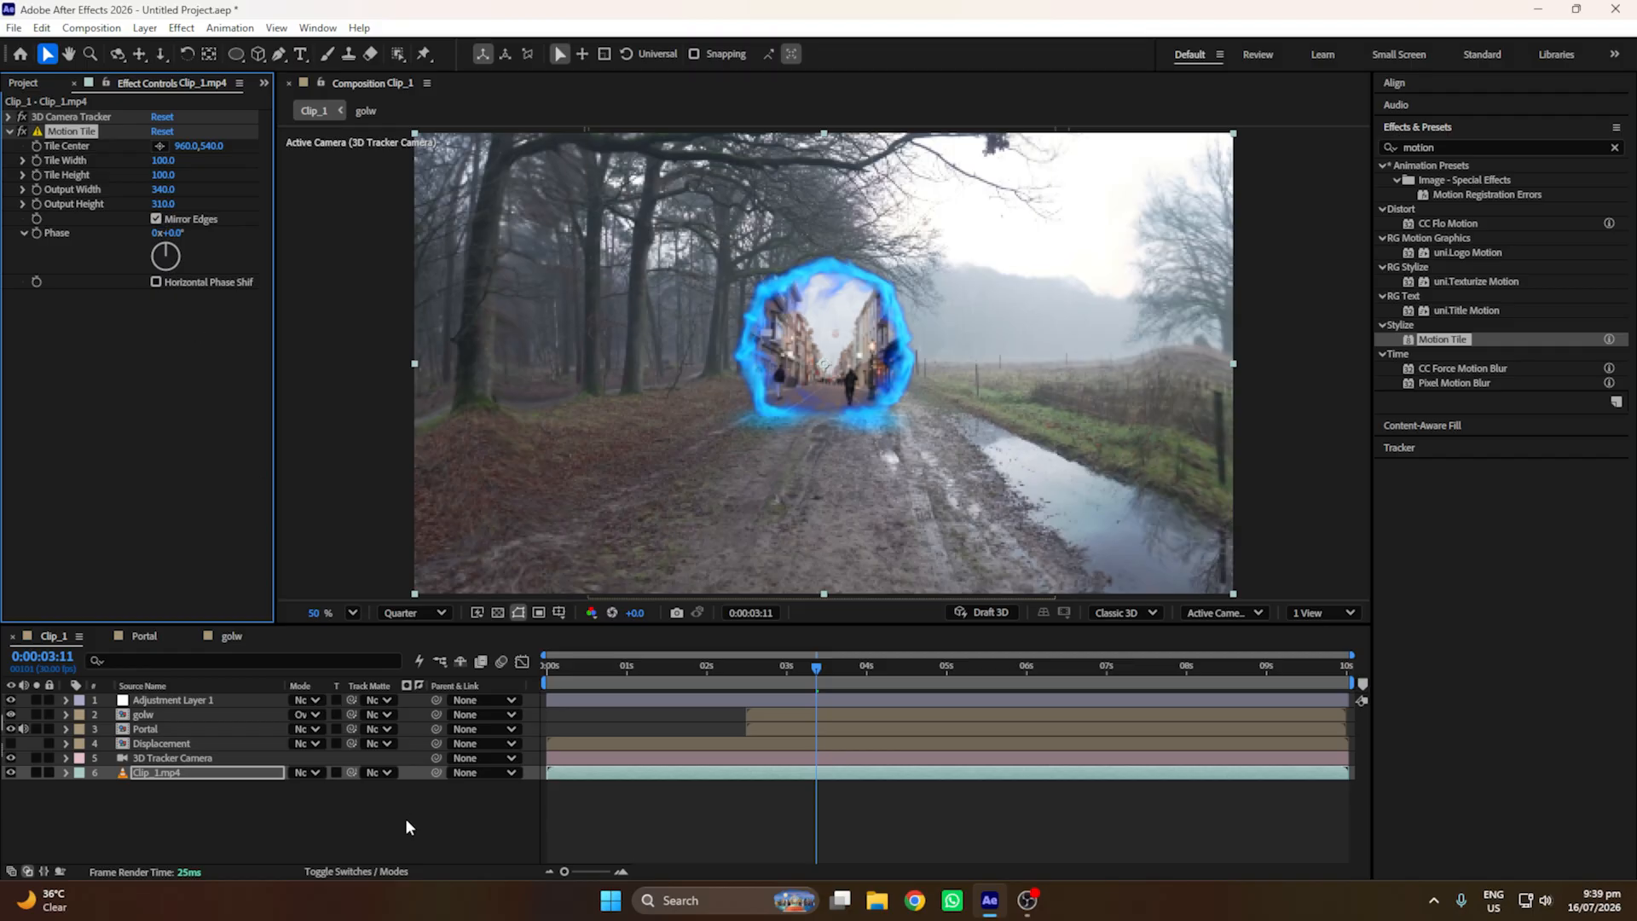
left_click_drag(748, 675, 443, 774)
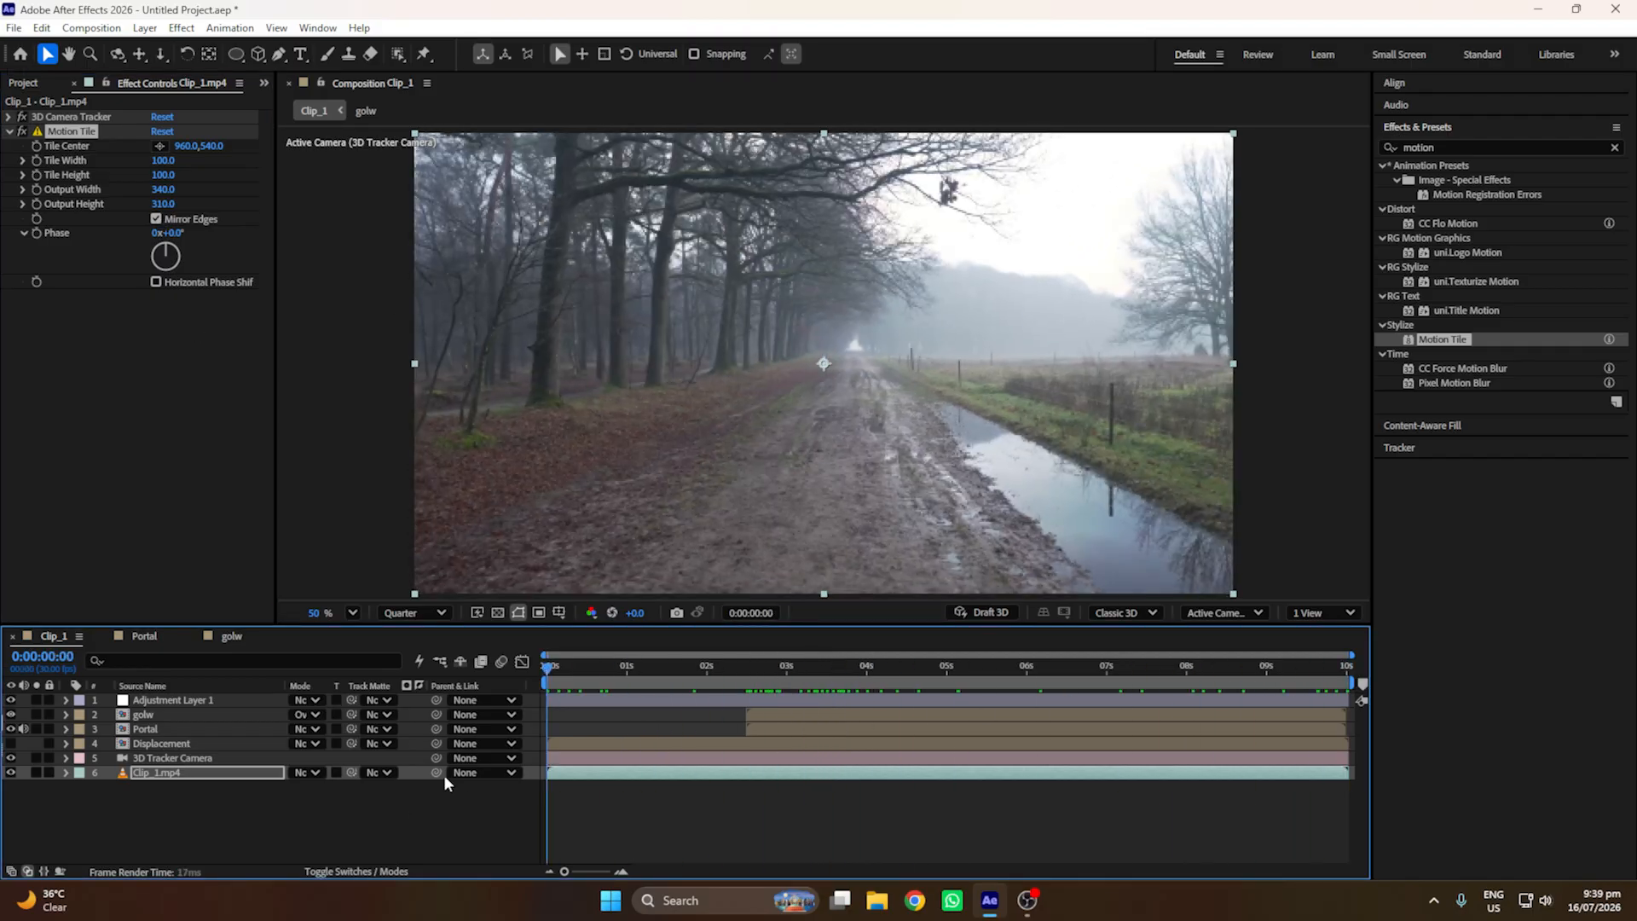
left_click_drag(680, 665, 820, 686)
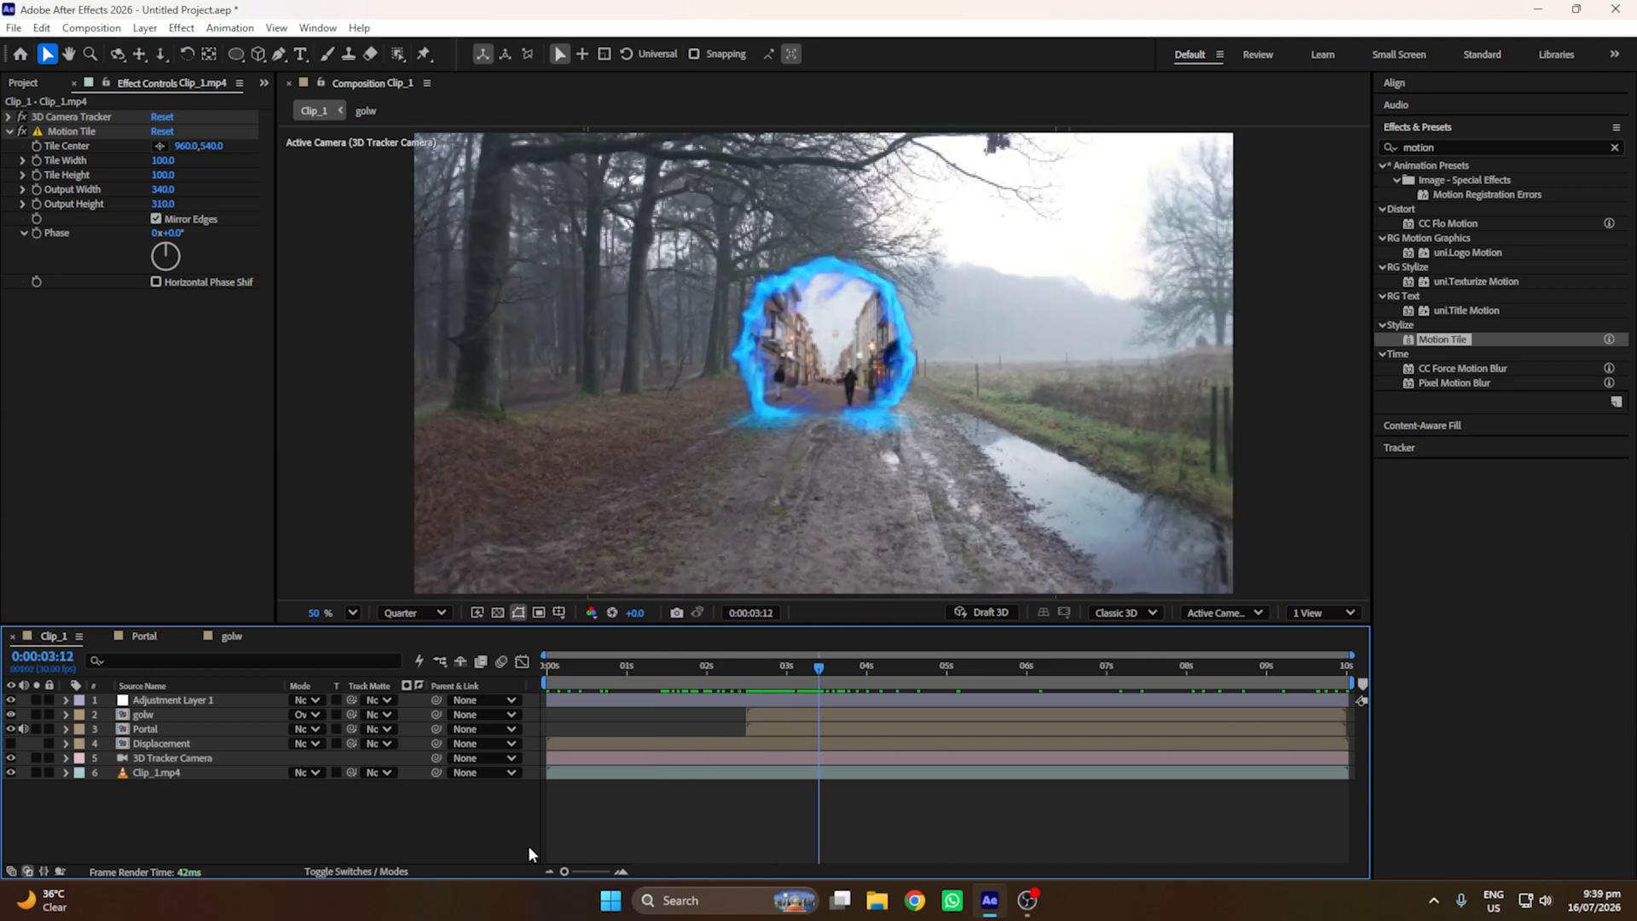
Step: Add a new adjustment layer above all layers and apply the Stylize Glow effect to it
right_click(456, 813)
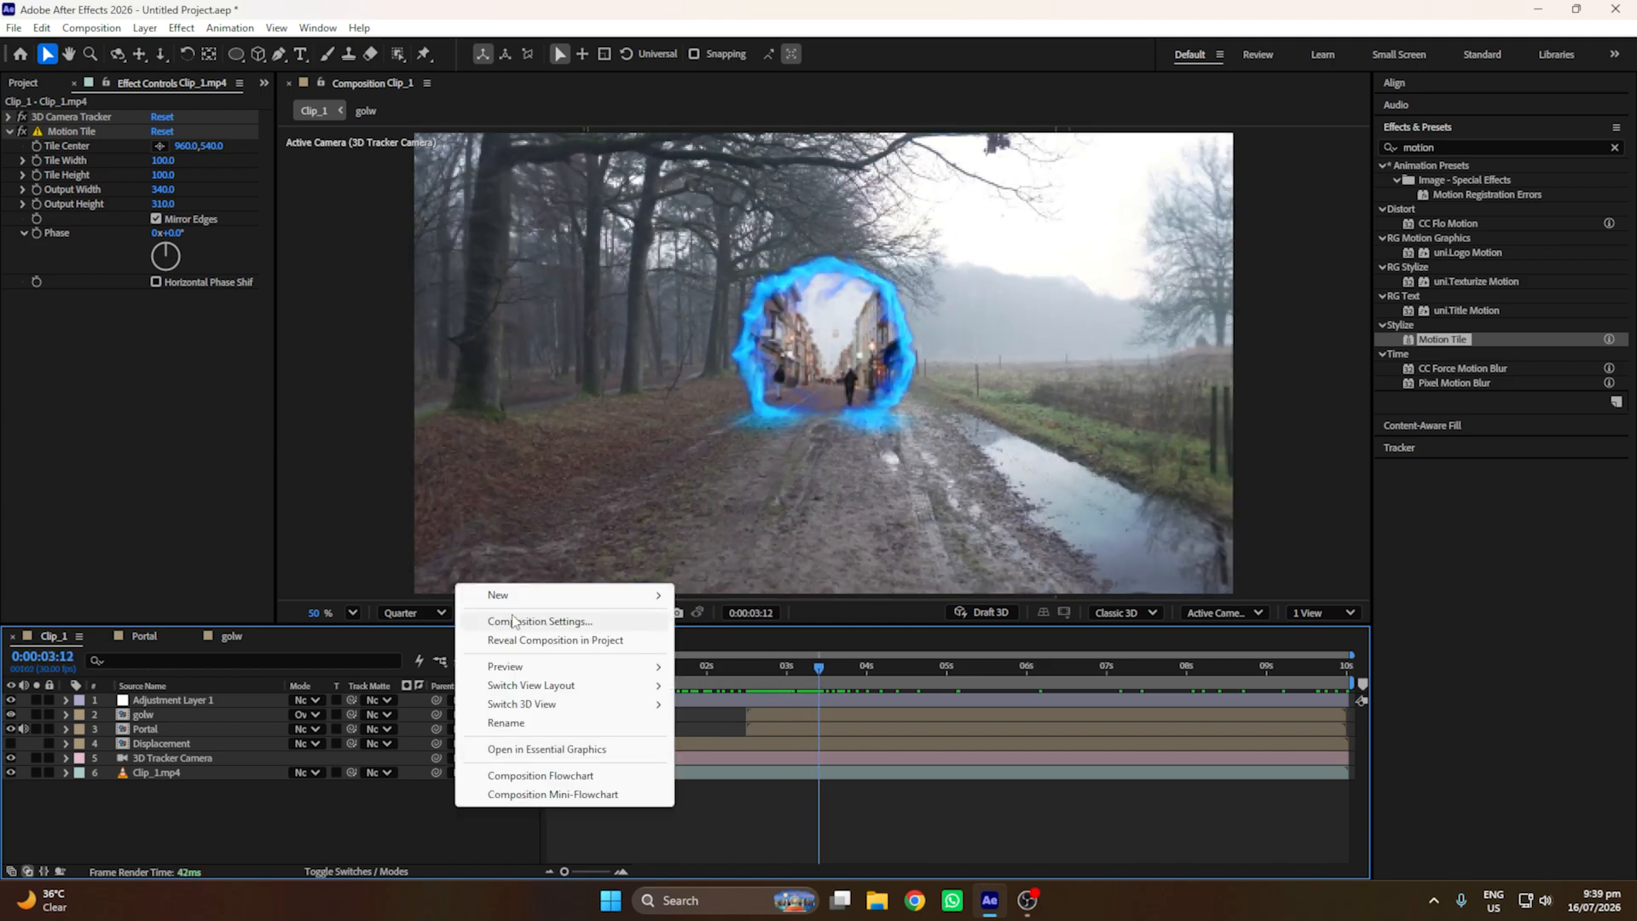
mouse_move(627, 595)
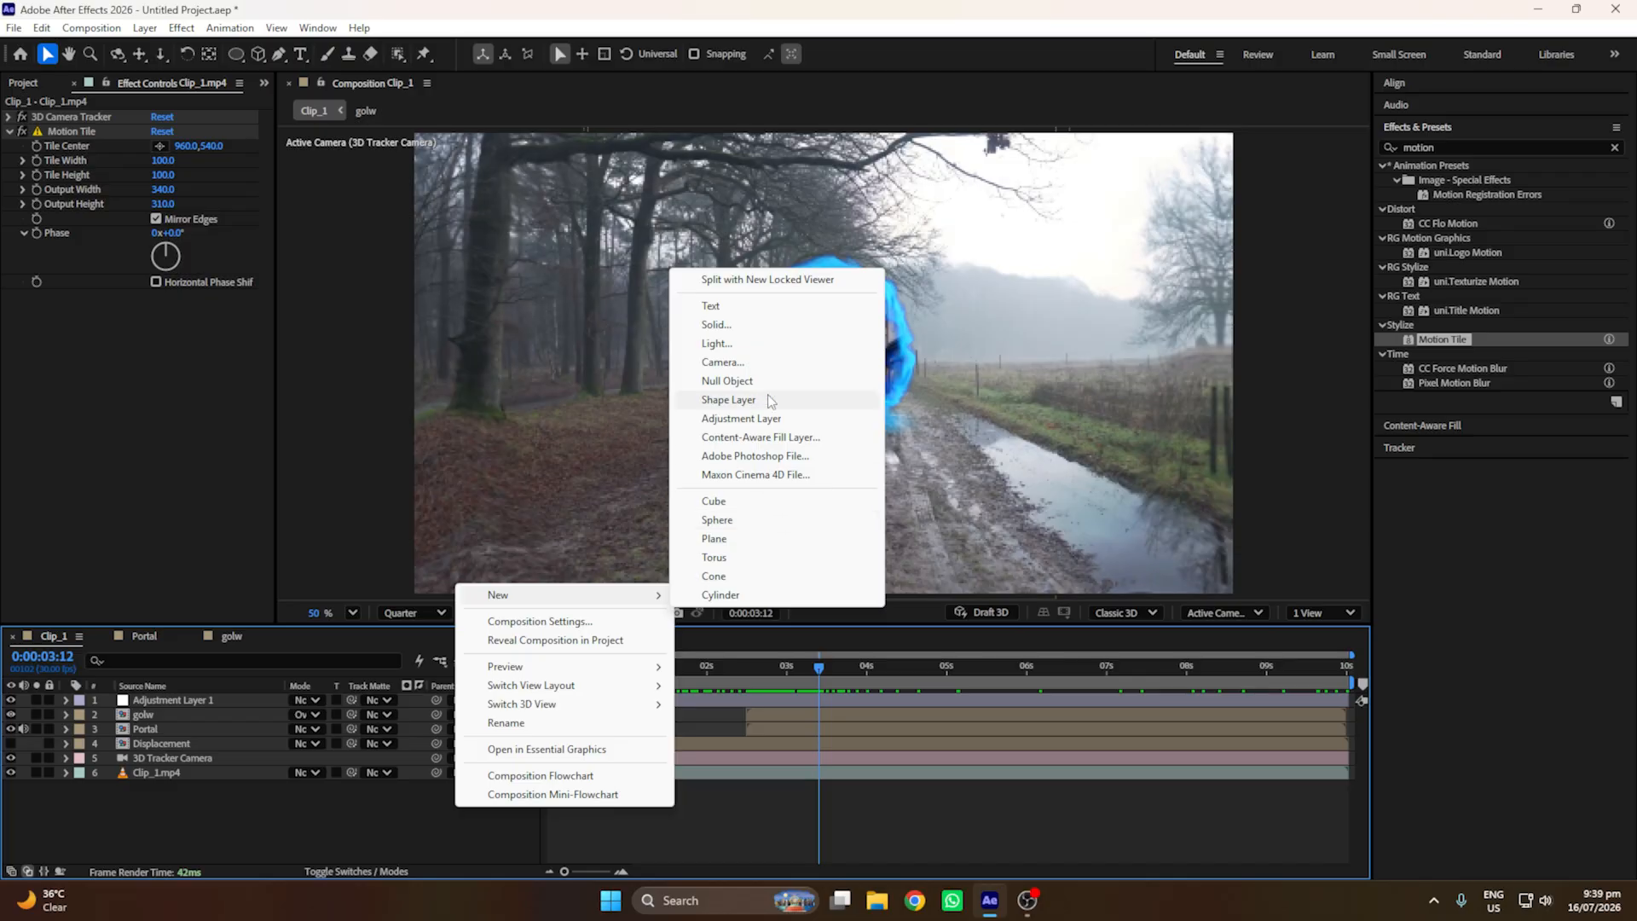
left_click(750, 418)
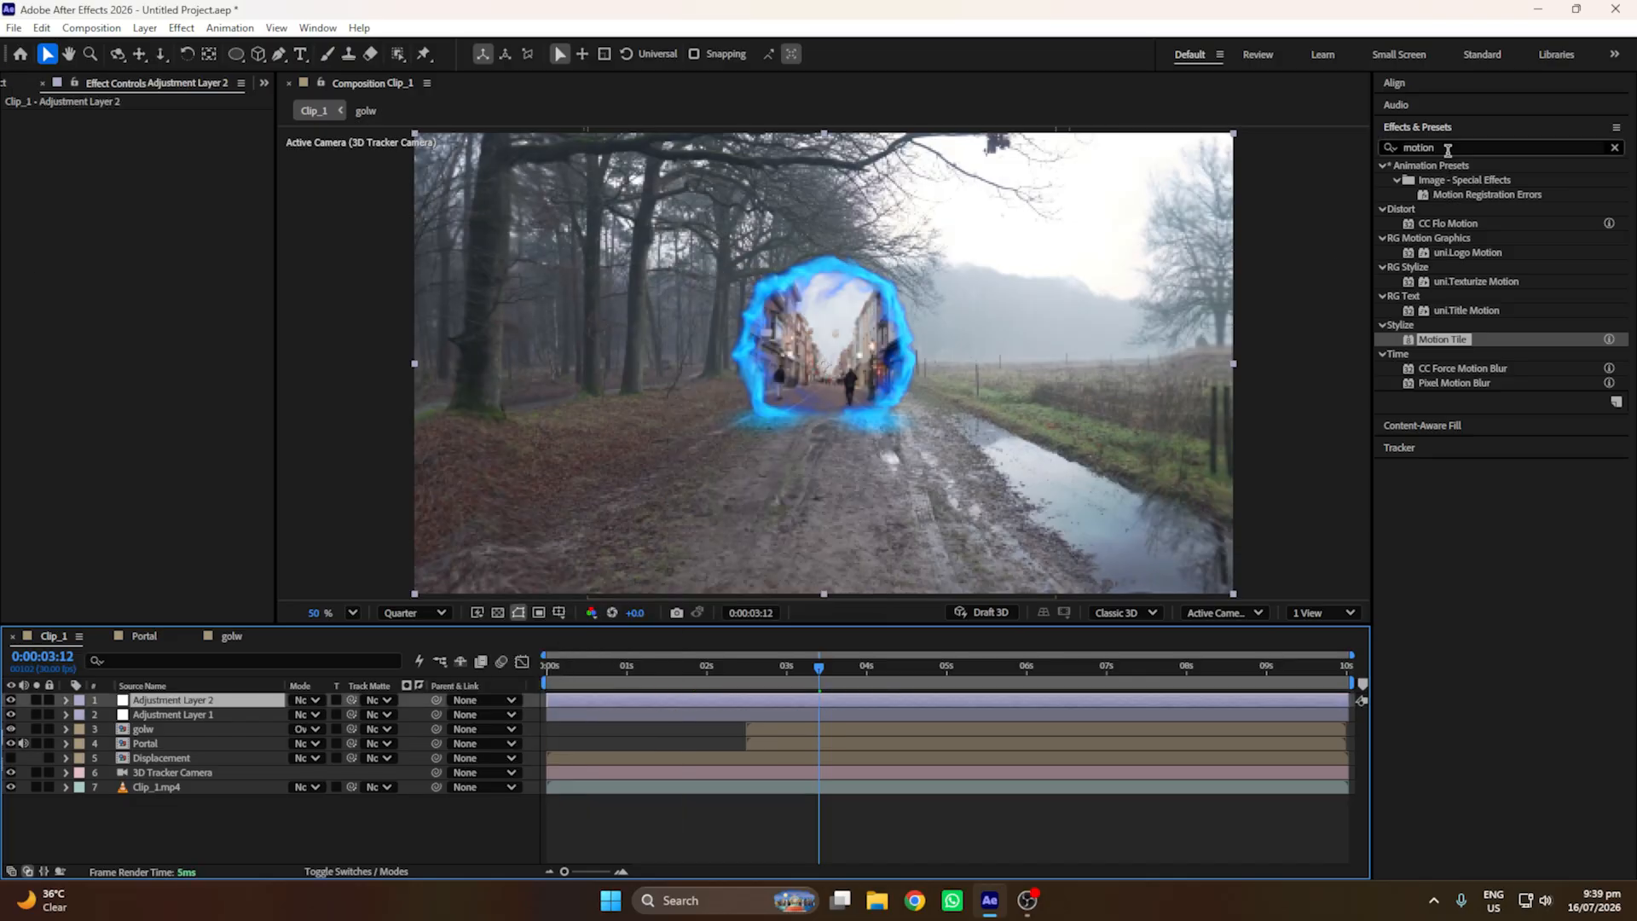
left_click_drag(1470, 146, 1306, 145)
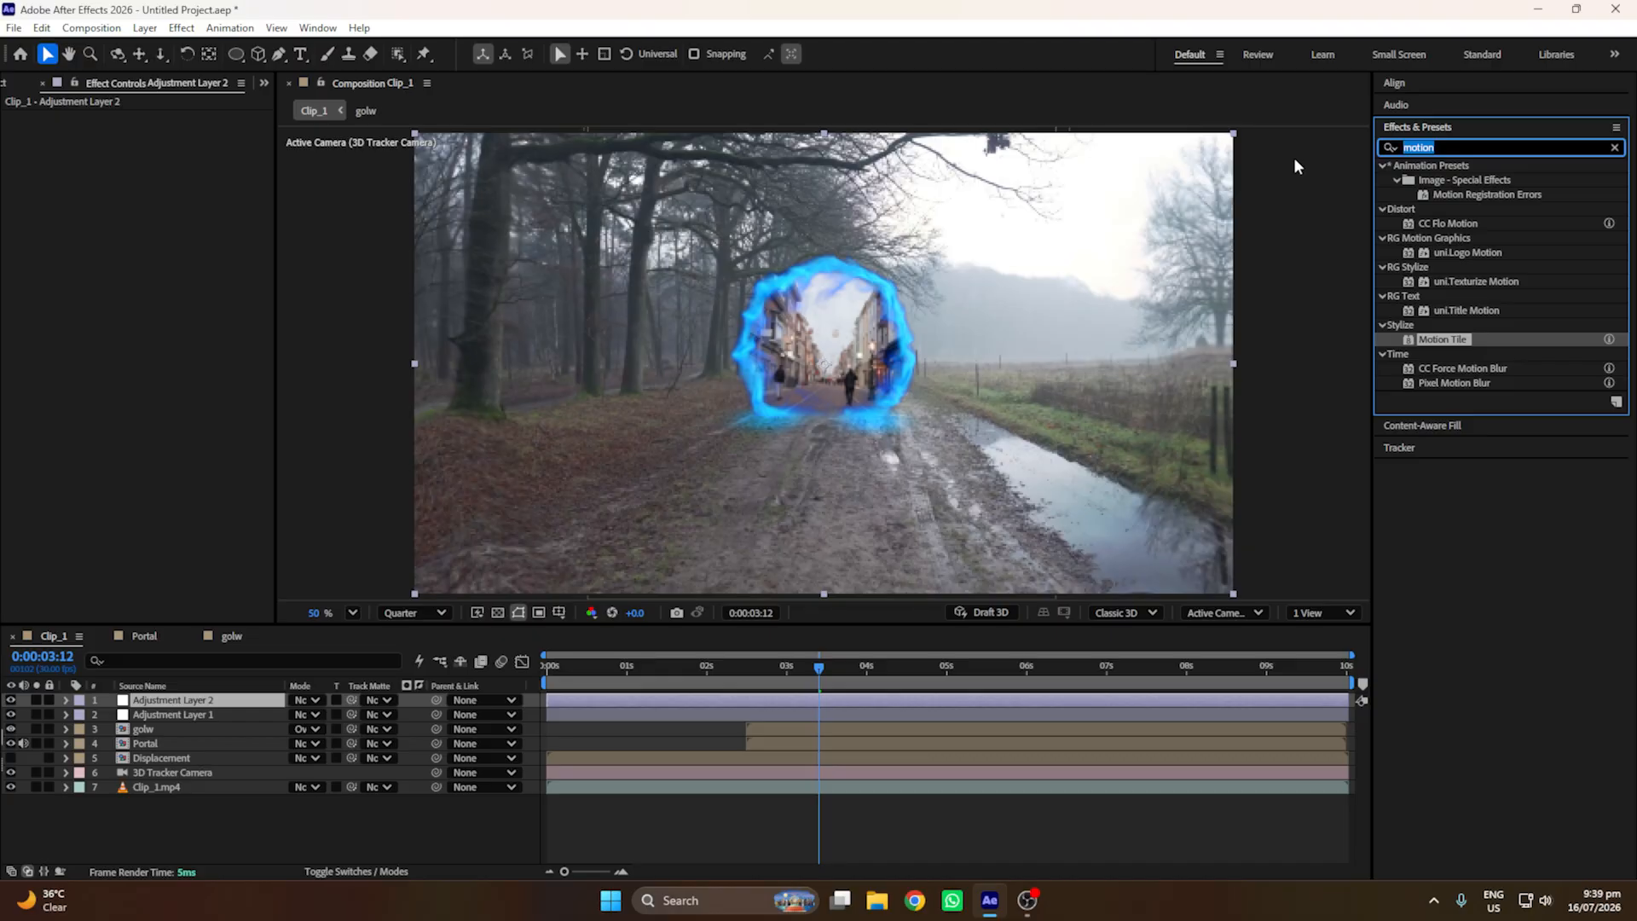
type("gol")
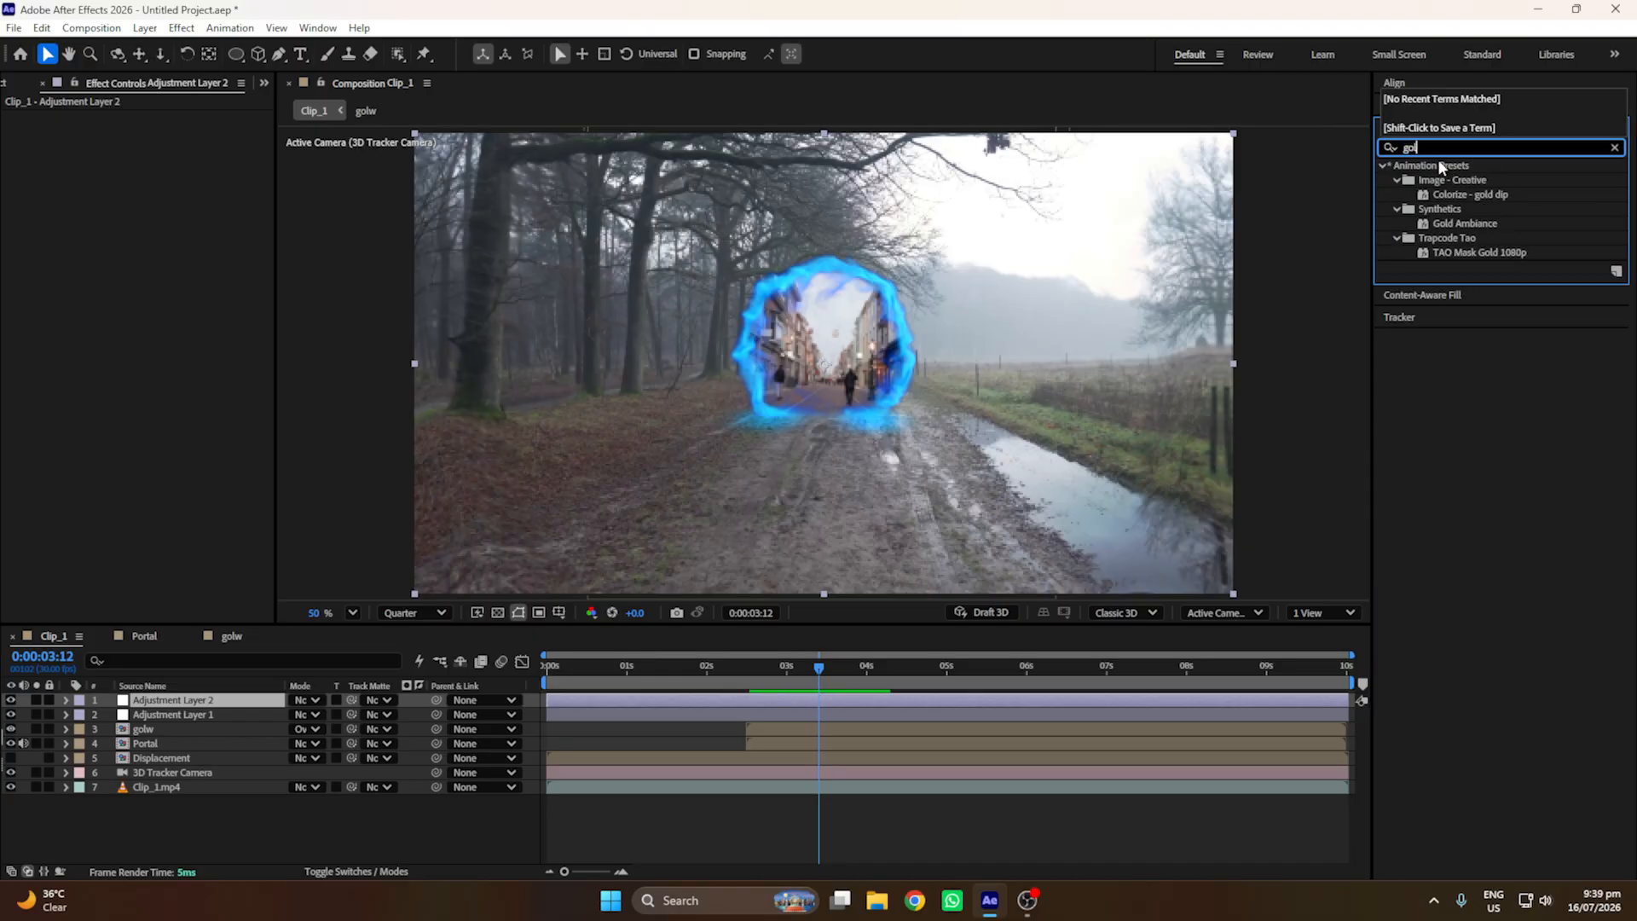
key("BackSpace")
key("BackSpace")
type("low")
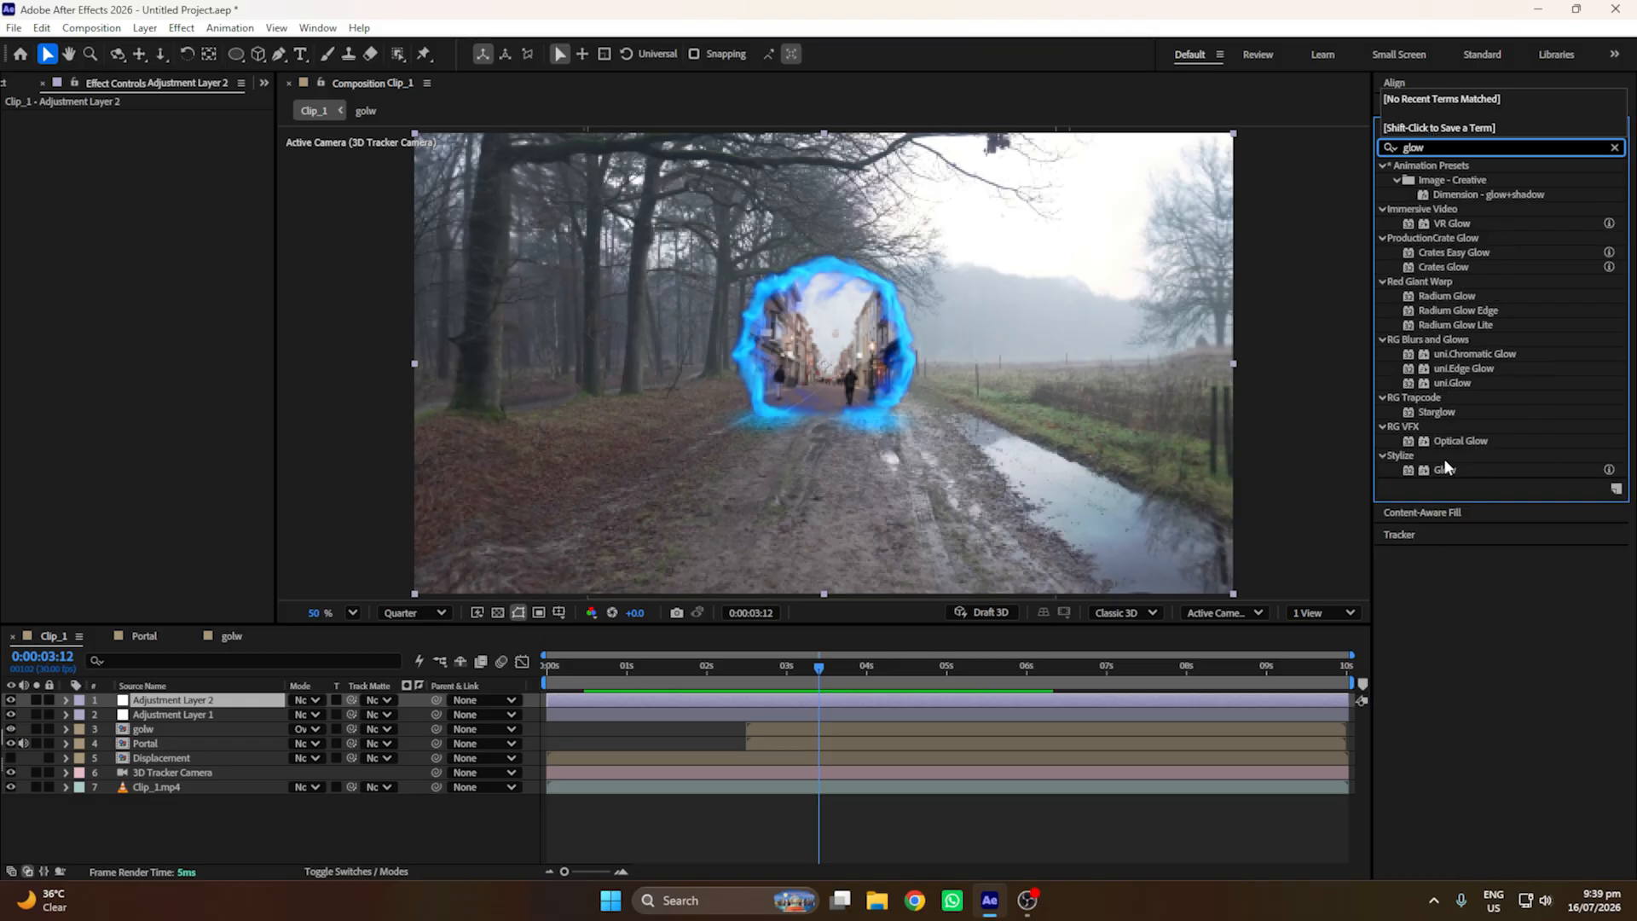
left_click_drag(1445, 468, 157, 717)
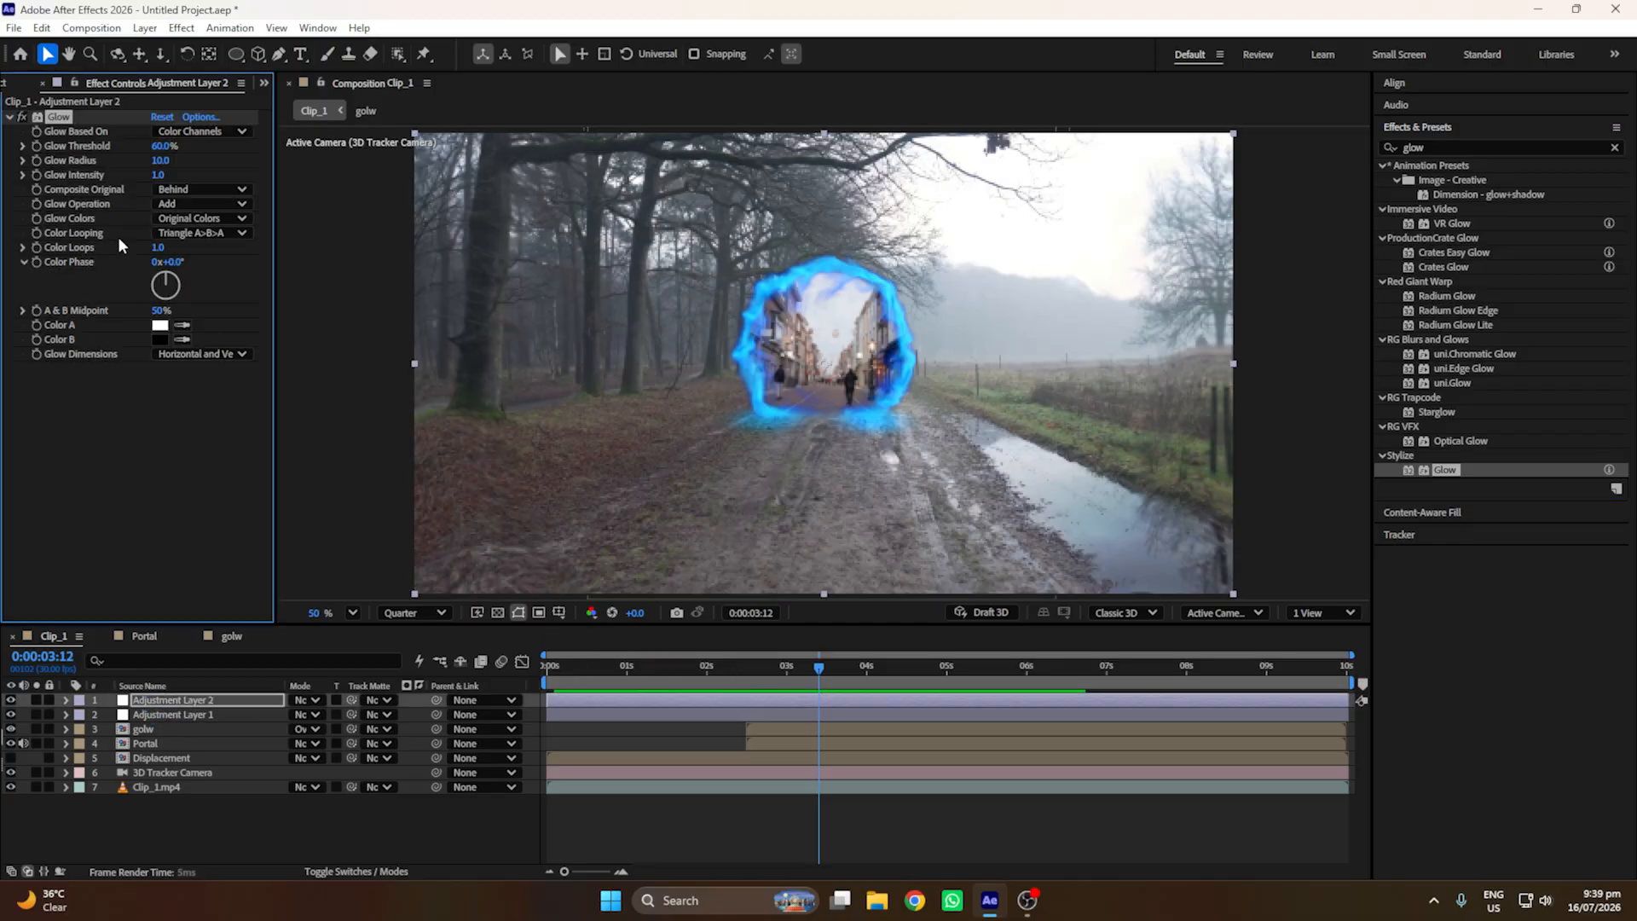
Step: Set the Glow threshold to 38%, radius to 60 and intensity to 1.9 on Adjustment Layer 2
left_click_drag(162, 146, 207, 176)
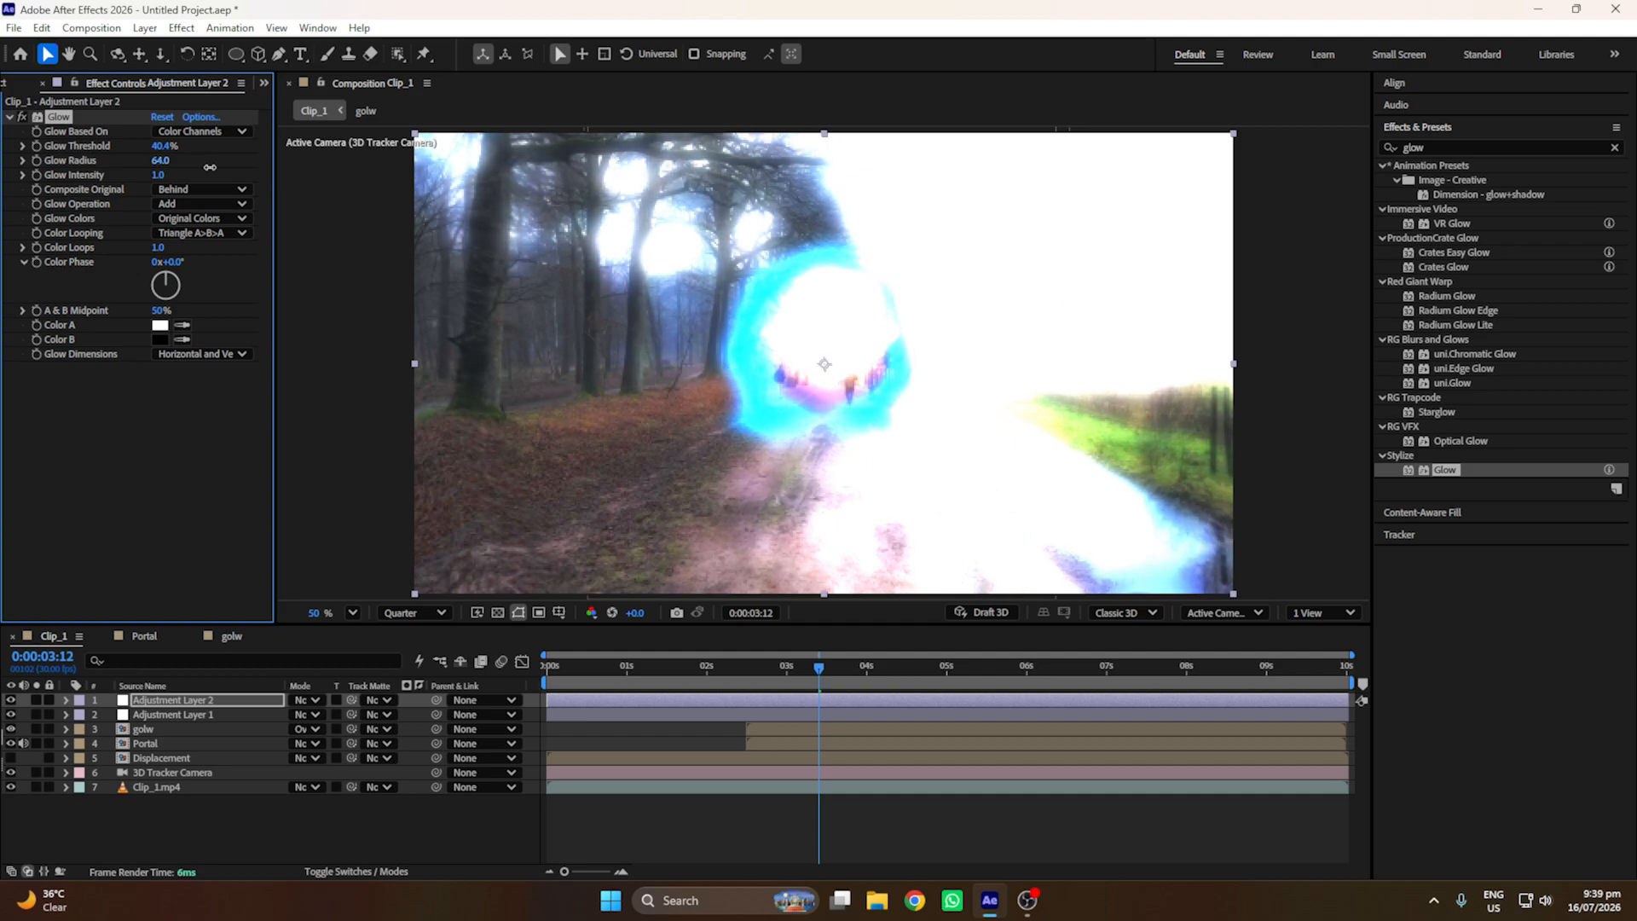
left_click_drag(186, 175, 244, 186)
left_click_drag(167, 150, 171, 158)
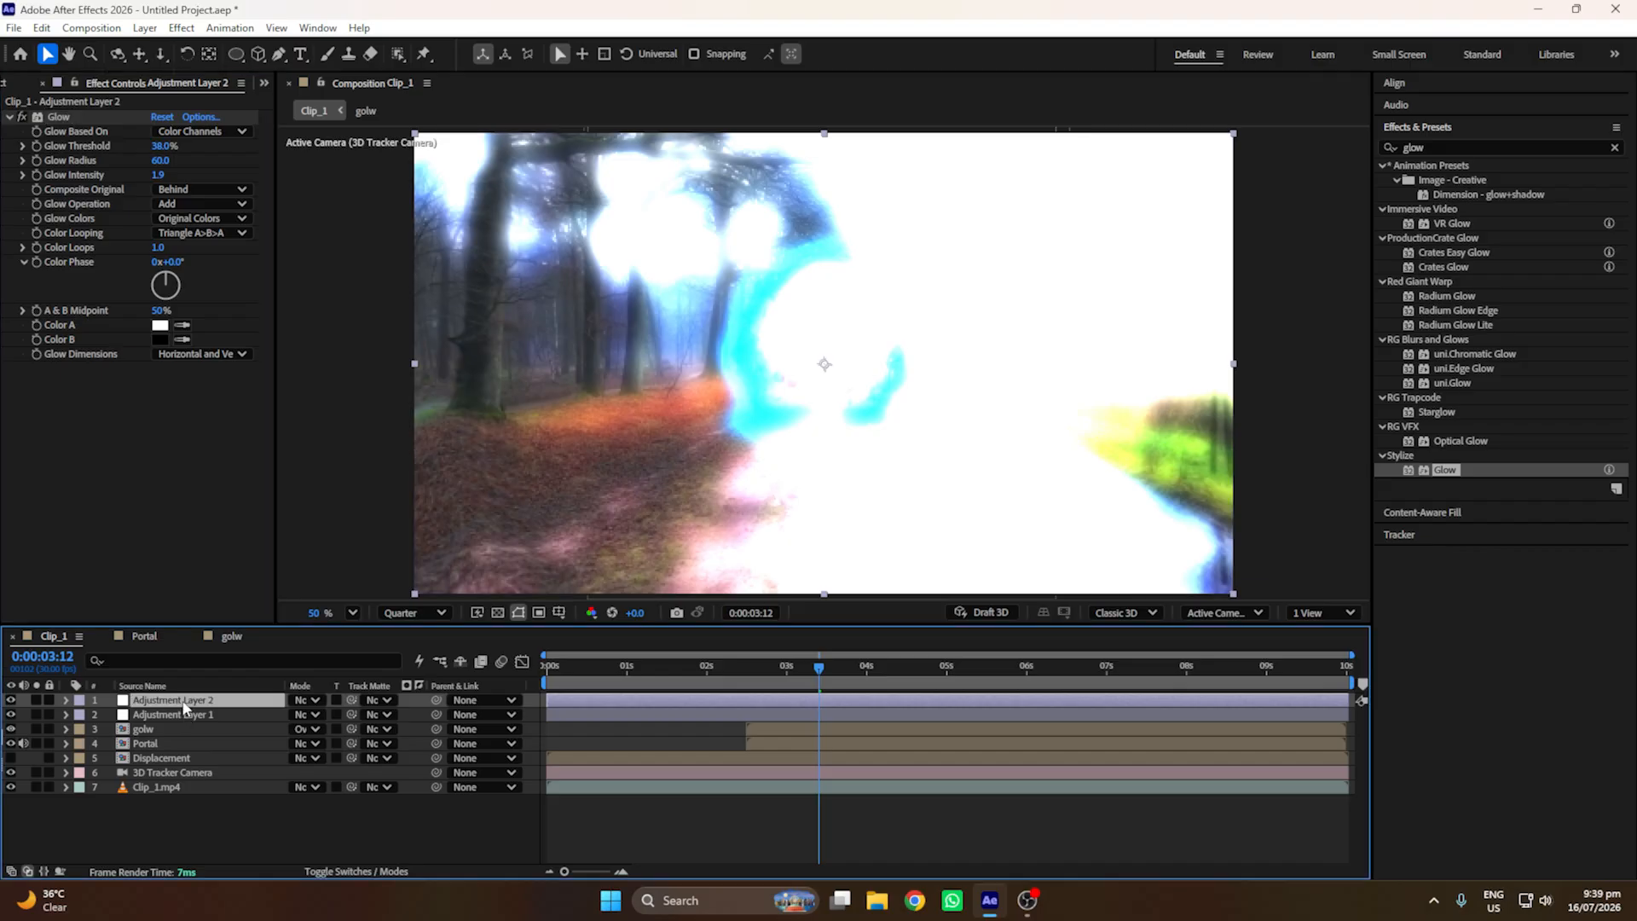
Step: Keyframe Adjustment Layer 2's opacity at 0% on 0:00:02:25, 100% on 0:00:03:03 and 0% on 0:00:03:10
left_click(11, 700)
left_click_drag(739, 690, 798, 679)
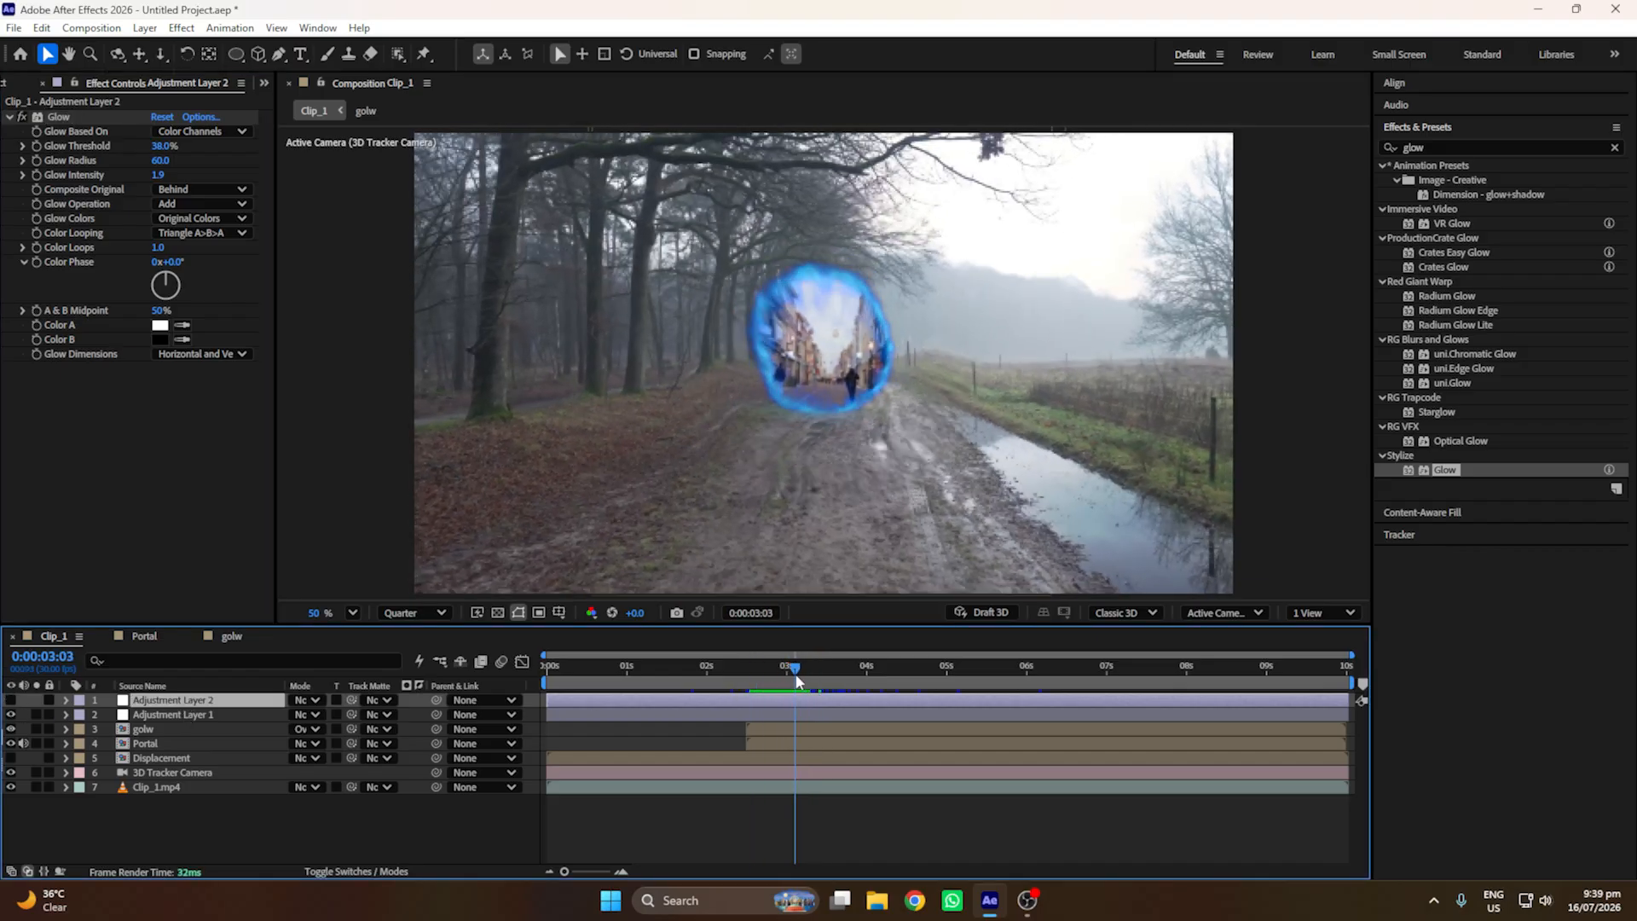
key("t")
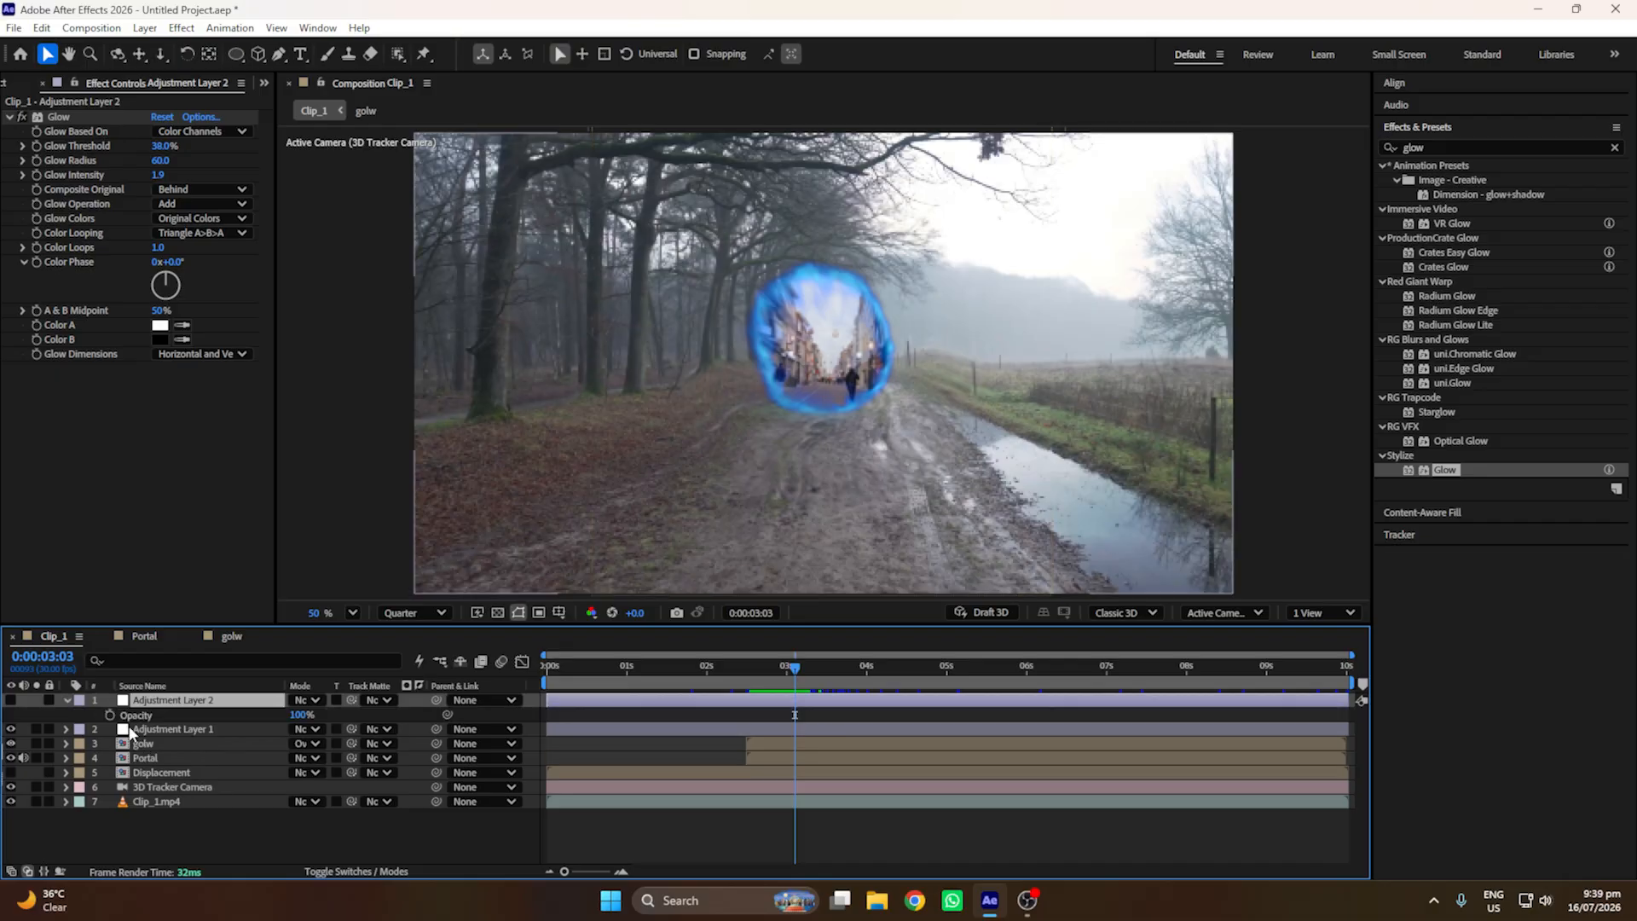
left_click(109, 715)
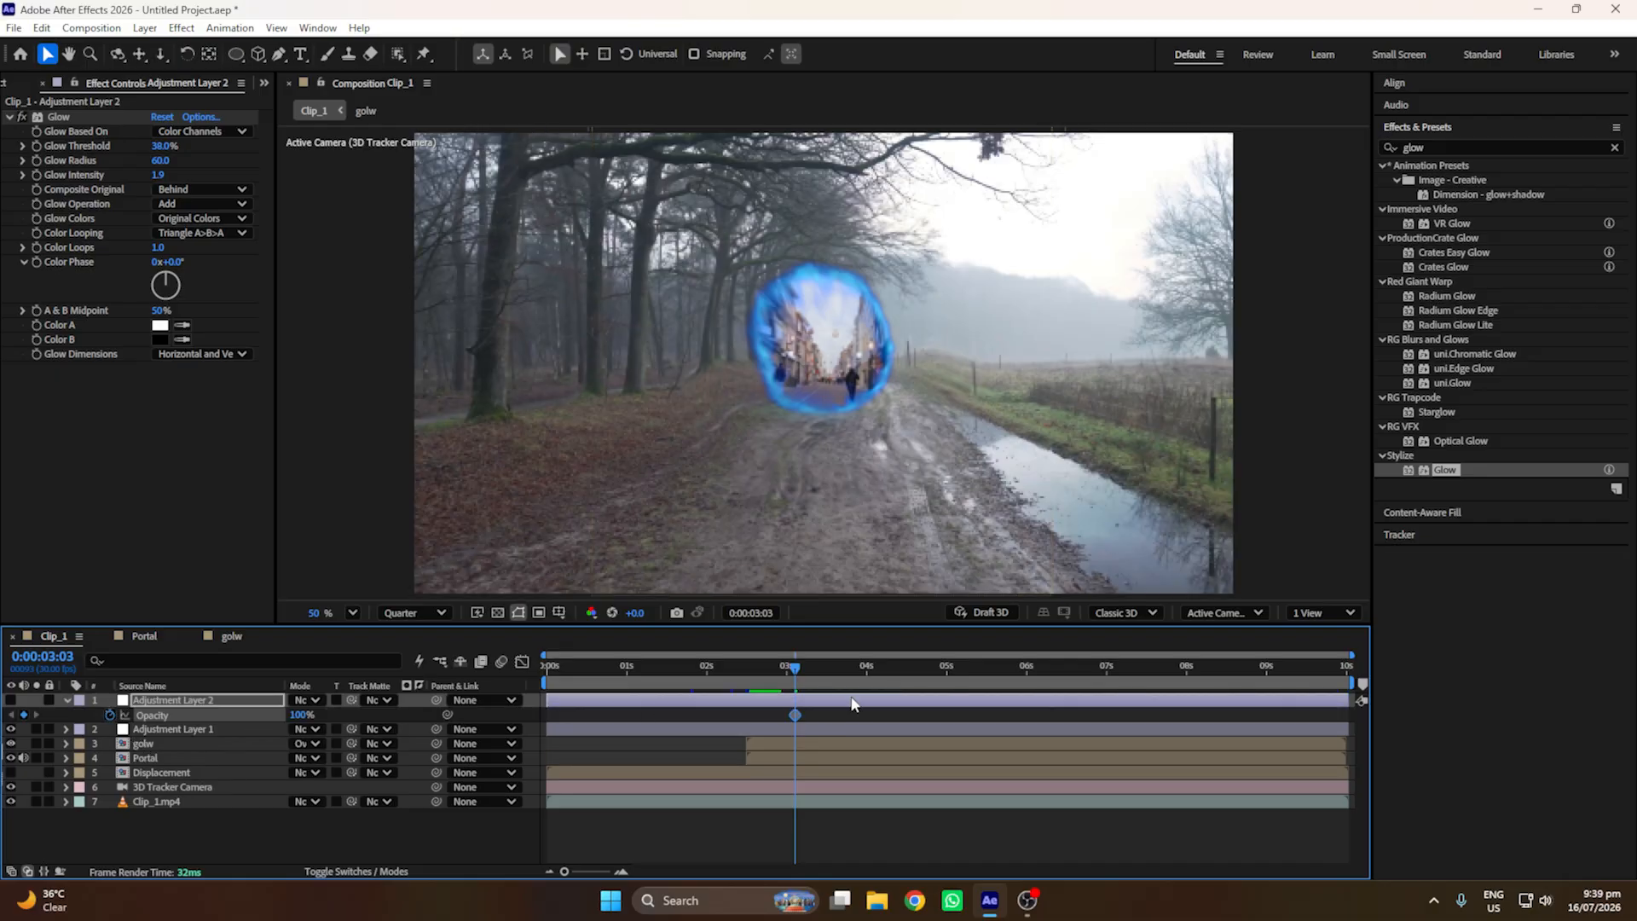
left_click(778, 676)
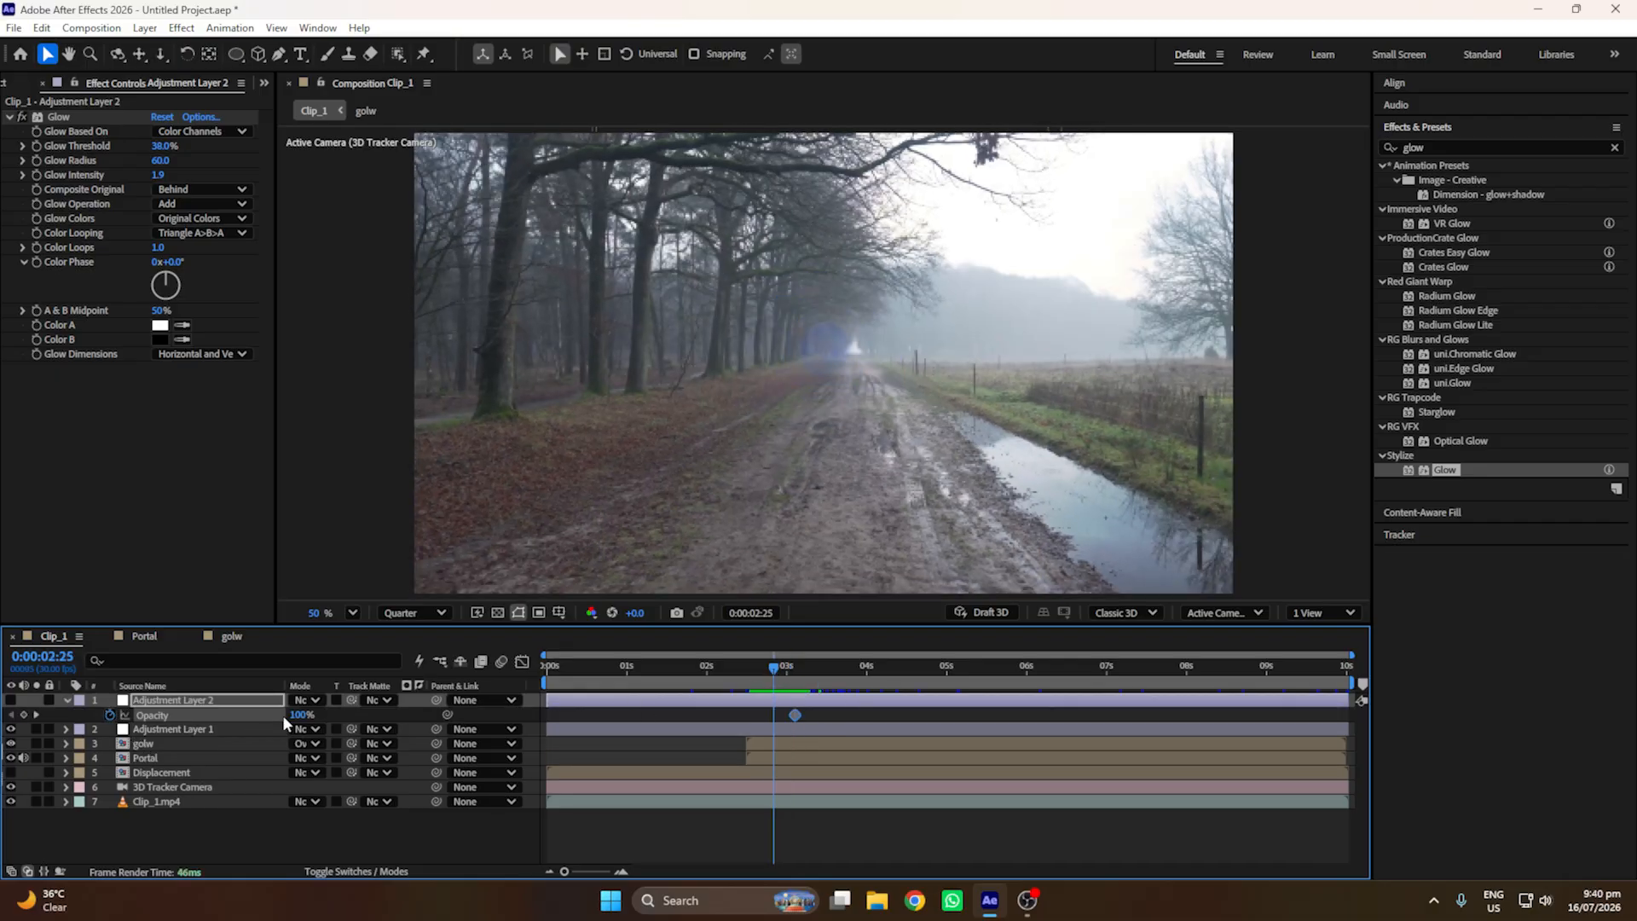
left_click_drag(776, 669, 816, 670)
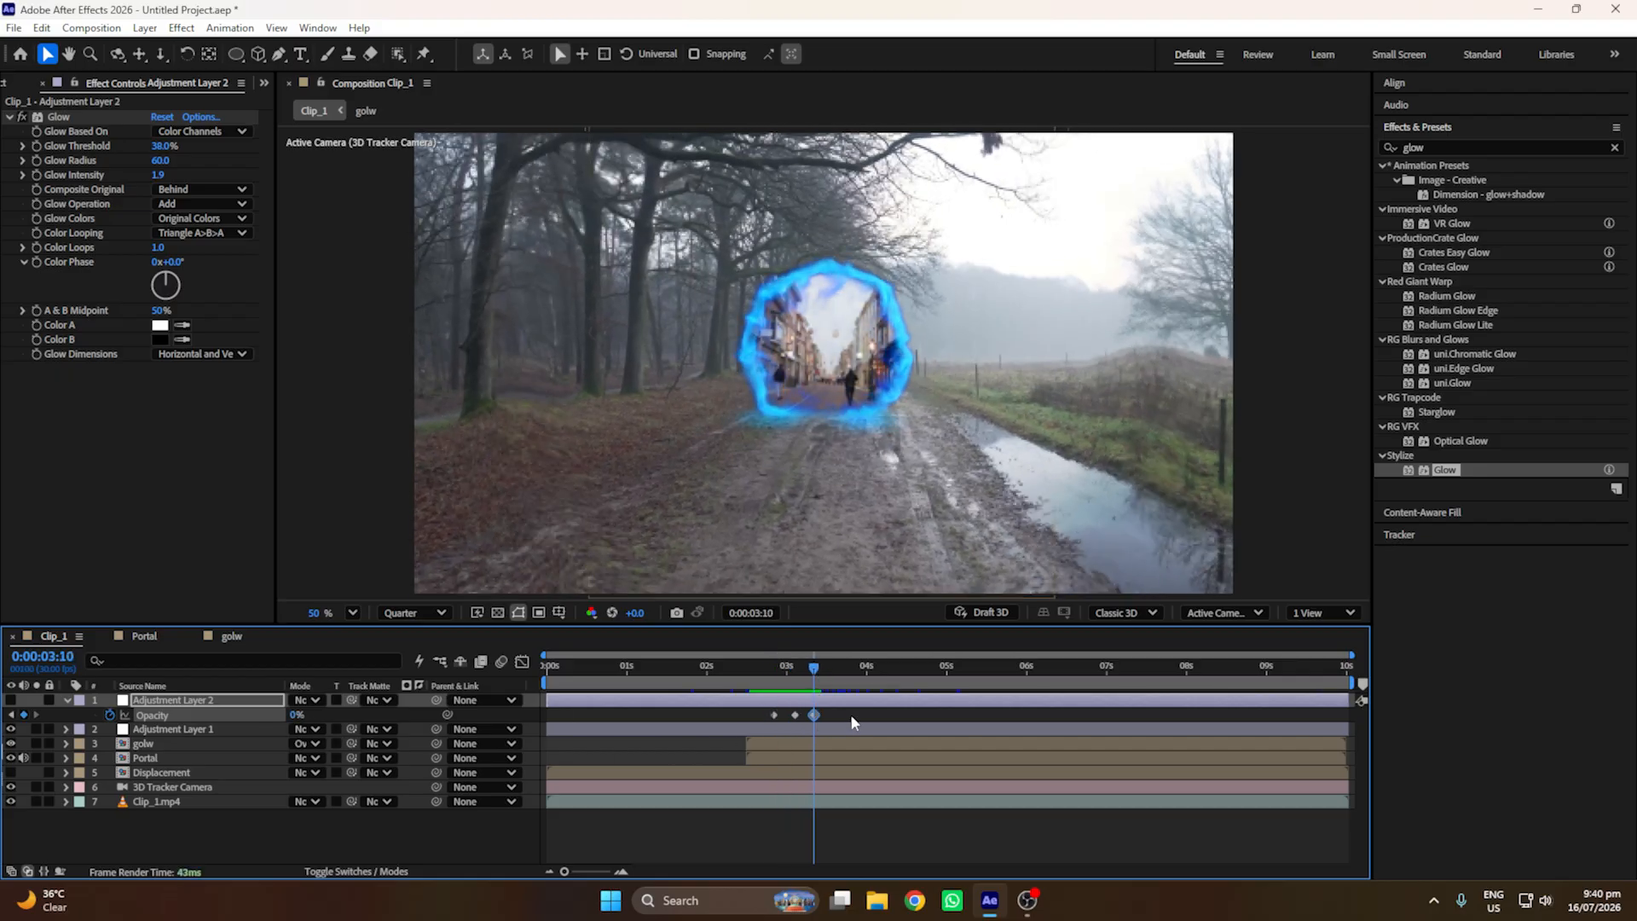
Step: Ease the three opacity keyframes, shift them earlier to start at 0:00:02:18, show the glow layer, and preview the flash
mouse_move(783, 720)
left_mouse_down()
mouse_move(755, 722)
mouse_move(777, 715)
left_mouse_up()
left_click(738, 667)
key("space")
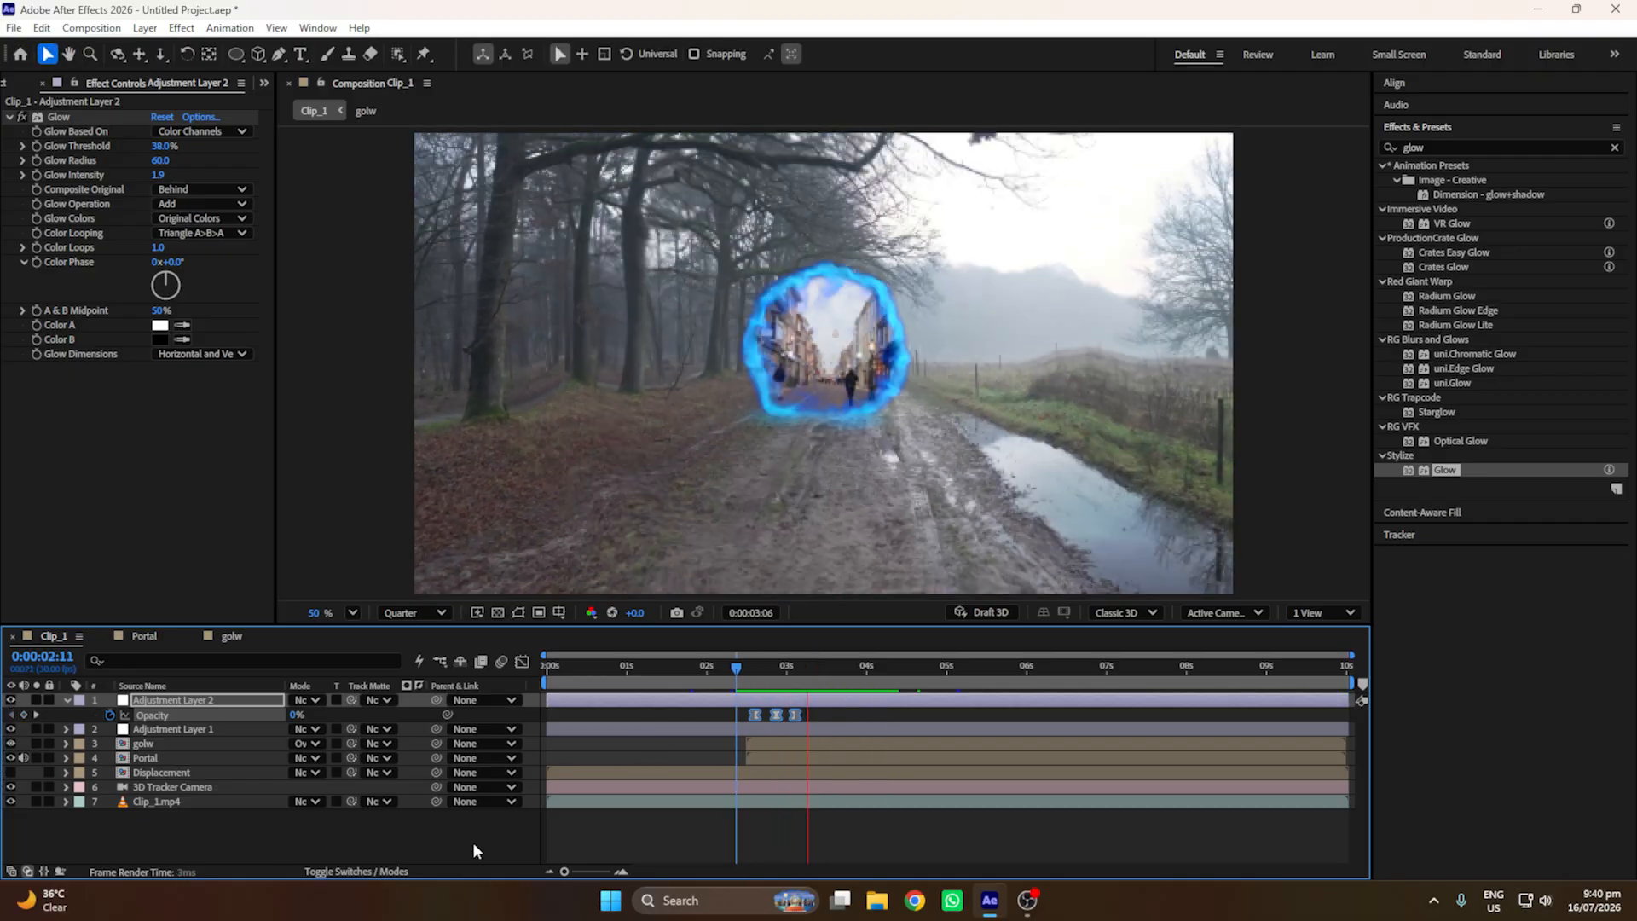
key("space")
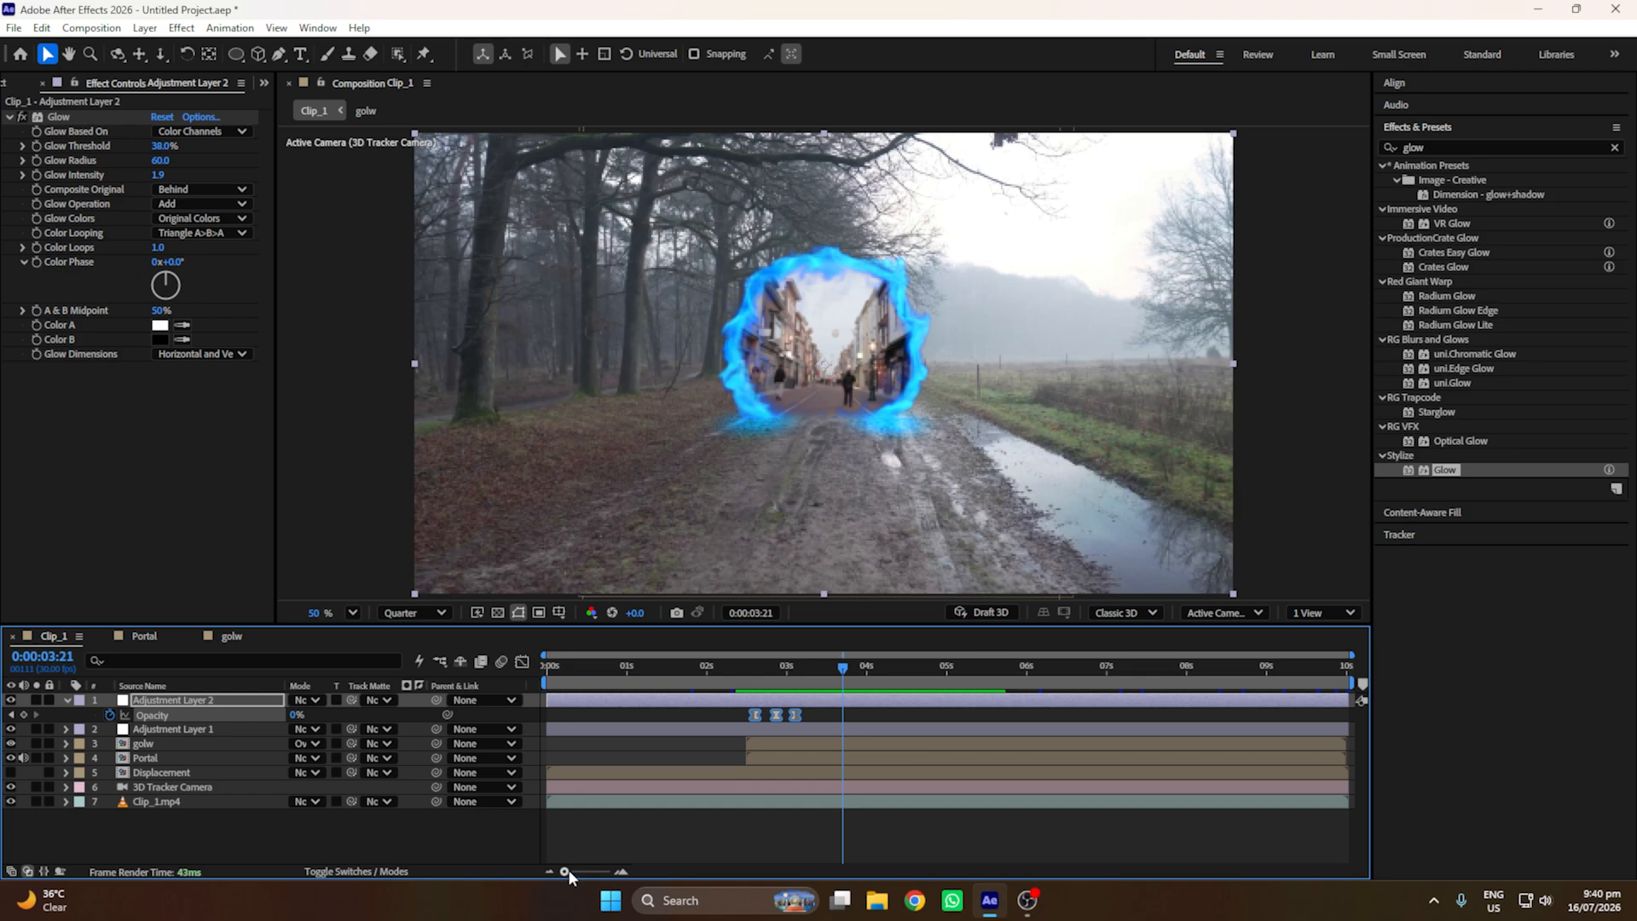
Step: Tighten the glow flash by moving the middle opacity keyframe to 0:00:02:21 and the last to 0:00:02:24, and preview it
left_click_drag(564, 872, 600, 872)
left_click_drag(694, 669, 687, 682)
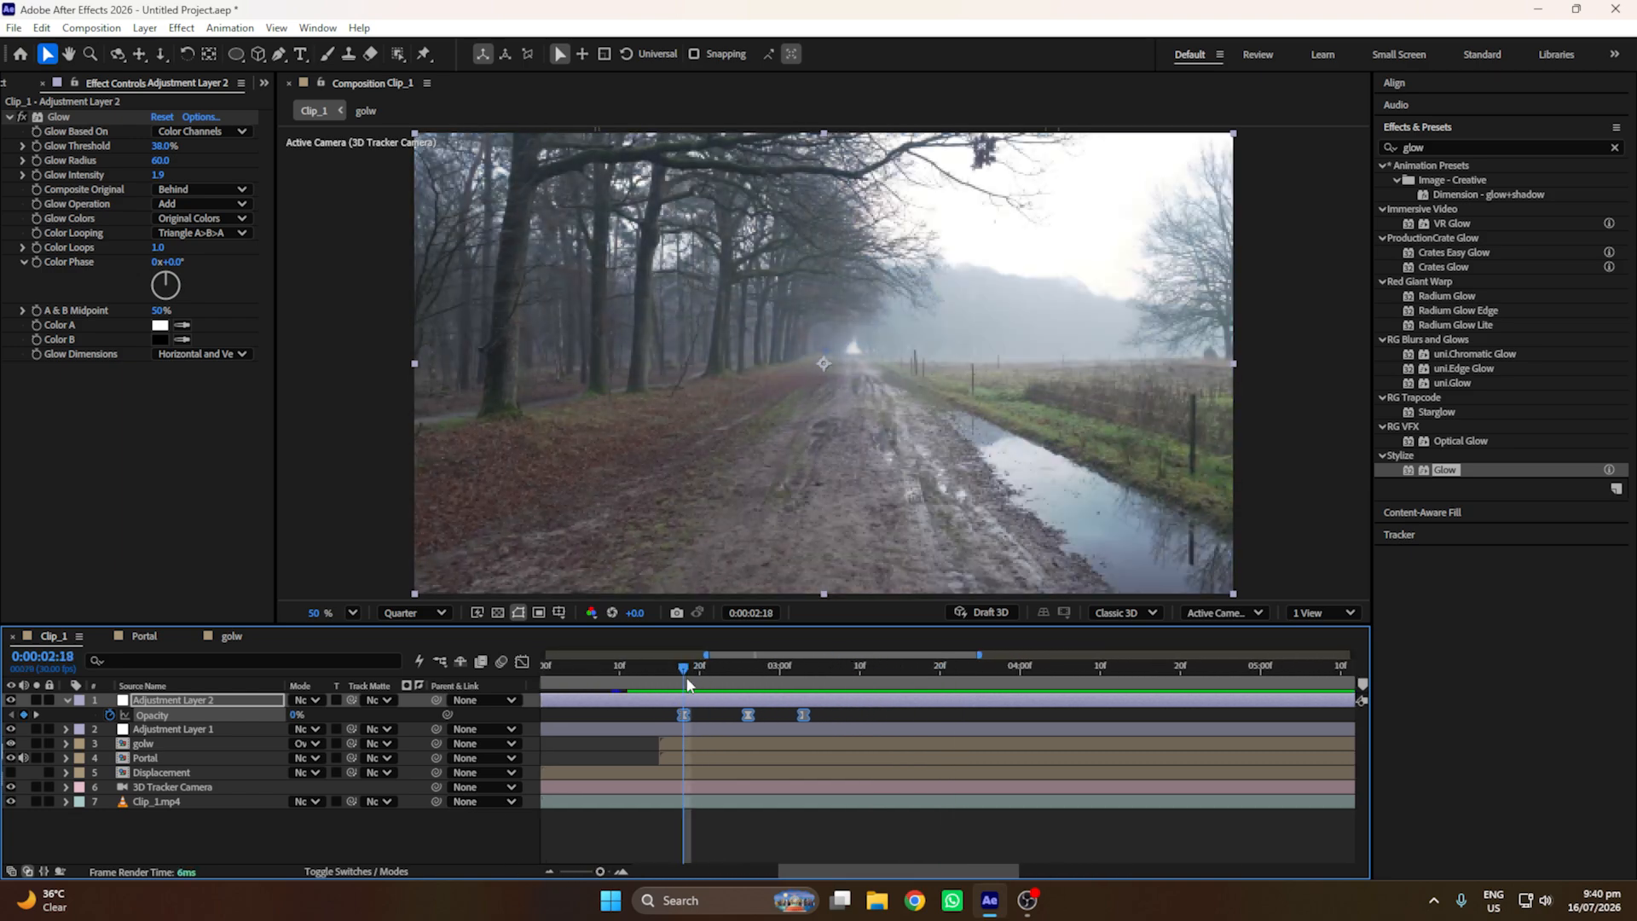
left_click(731, 709)
key("Page_Down")
key("Page_Down")
key("Page_Down")
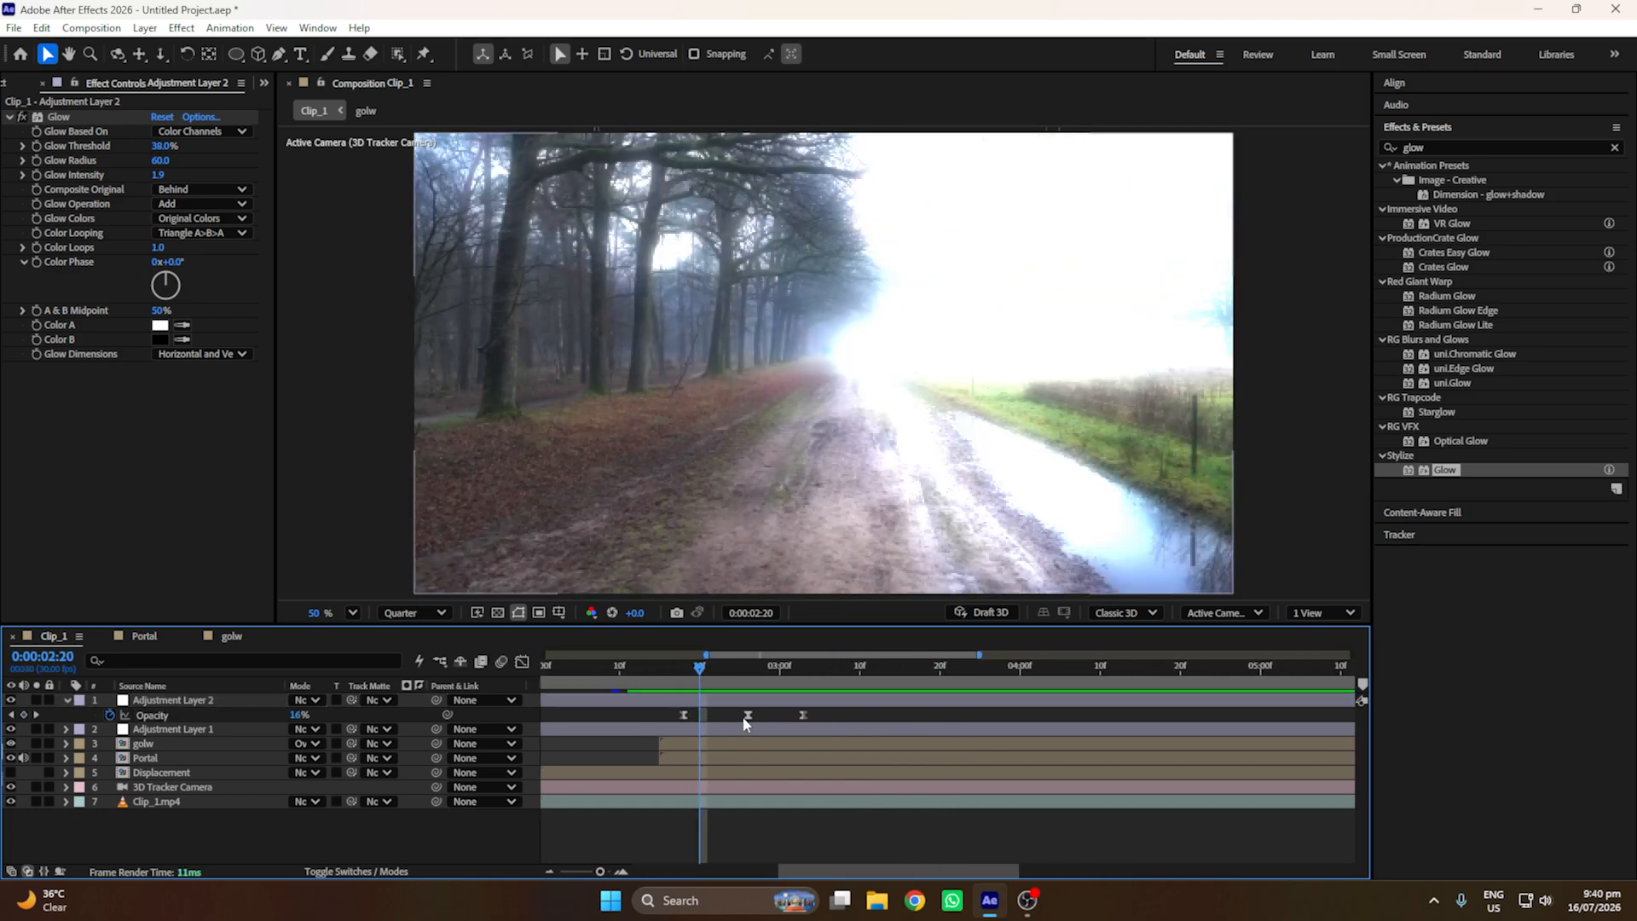
mouse_move(747, 721)
left_mouse_down()
mouse_move(713, 720)
mouse_move(730, 720)
left_mouse_up()
key("Page_Down")
key("Page_Down")
key("Page_Down")
left_click(652, 669)
key("space")
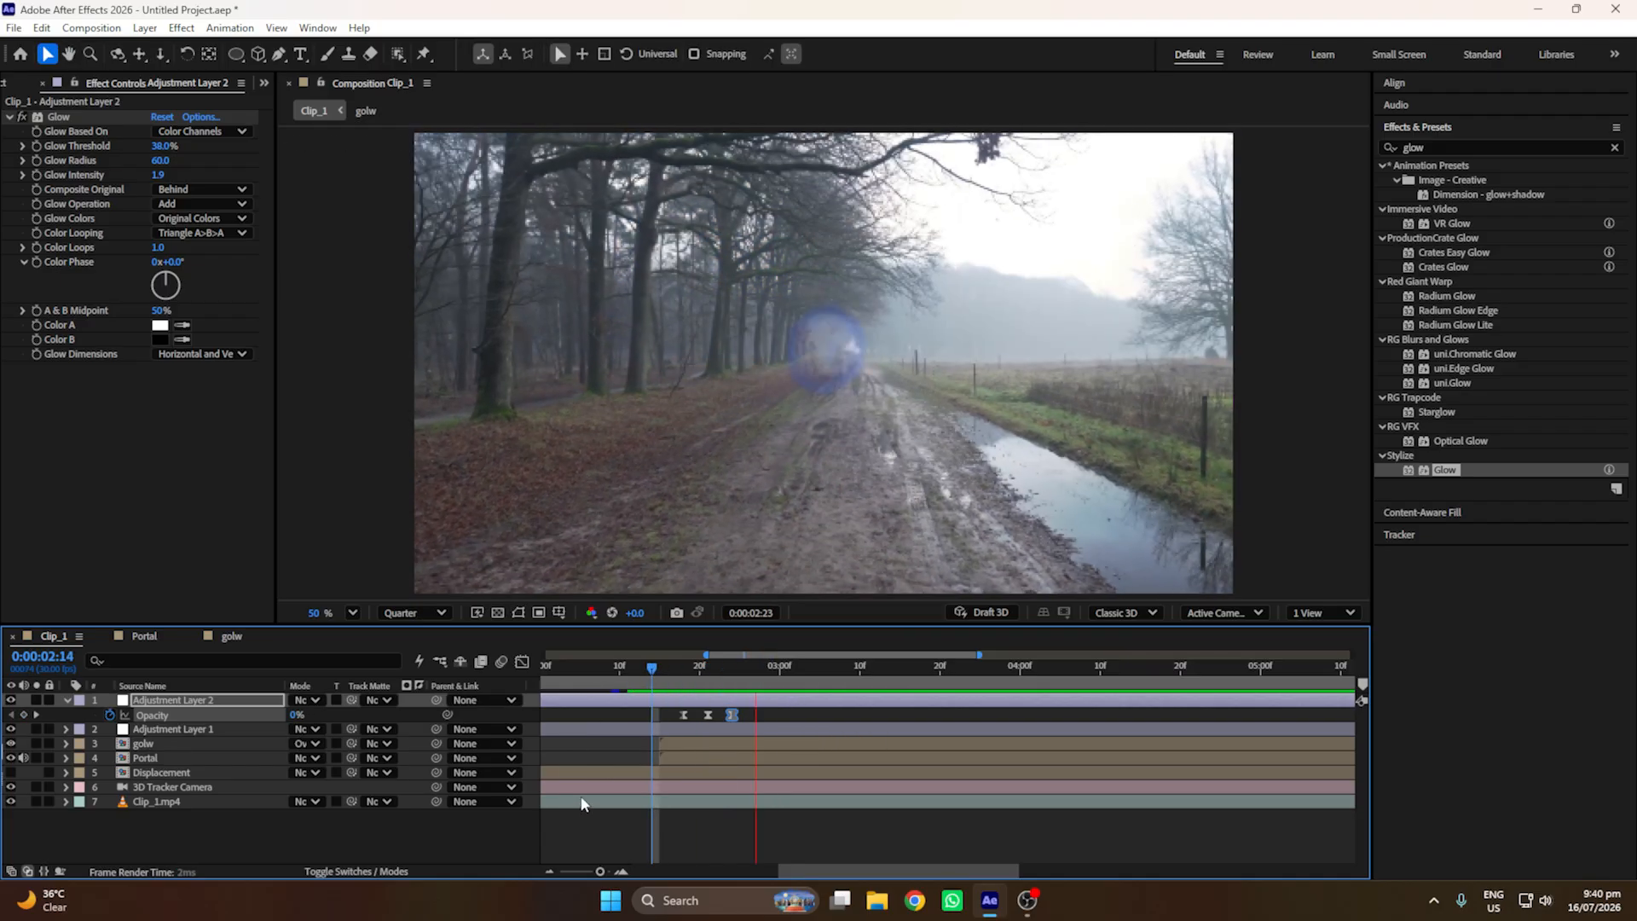
key("space")
Step: Shift all three opacity keyframes three frames later to start at 0:00:02:21, and play back the flash
left_click_drag(748, 720, 691, 670)
left_click(668, 676)
key("space")
key("space")
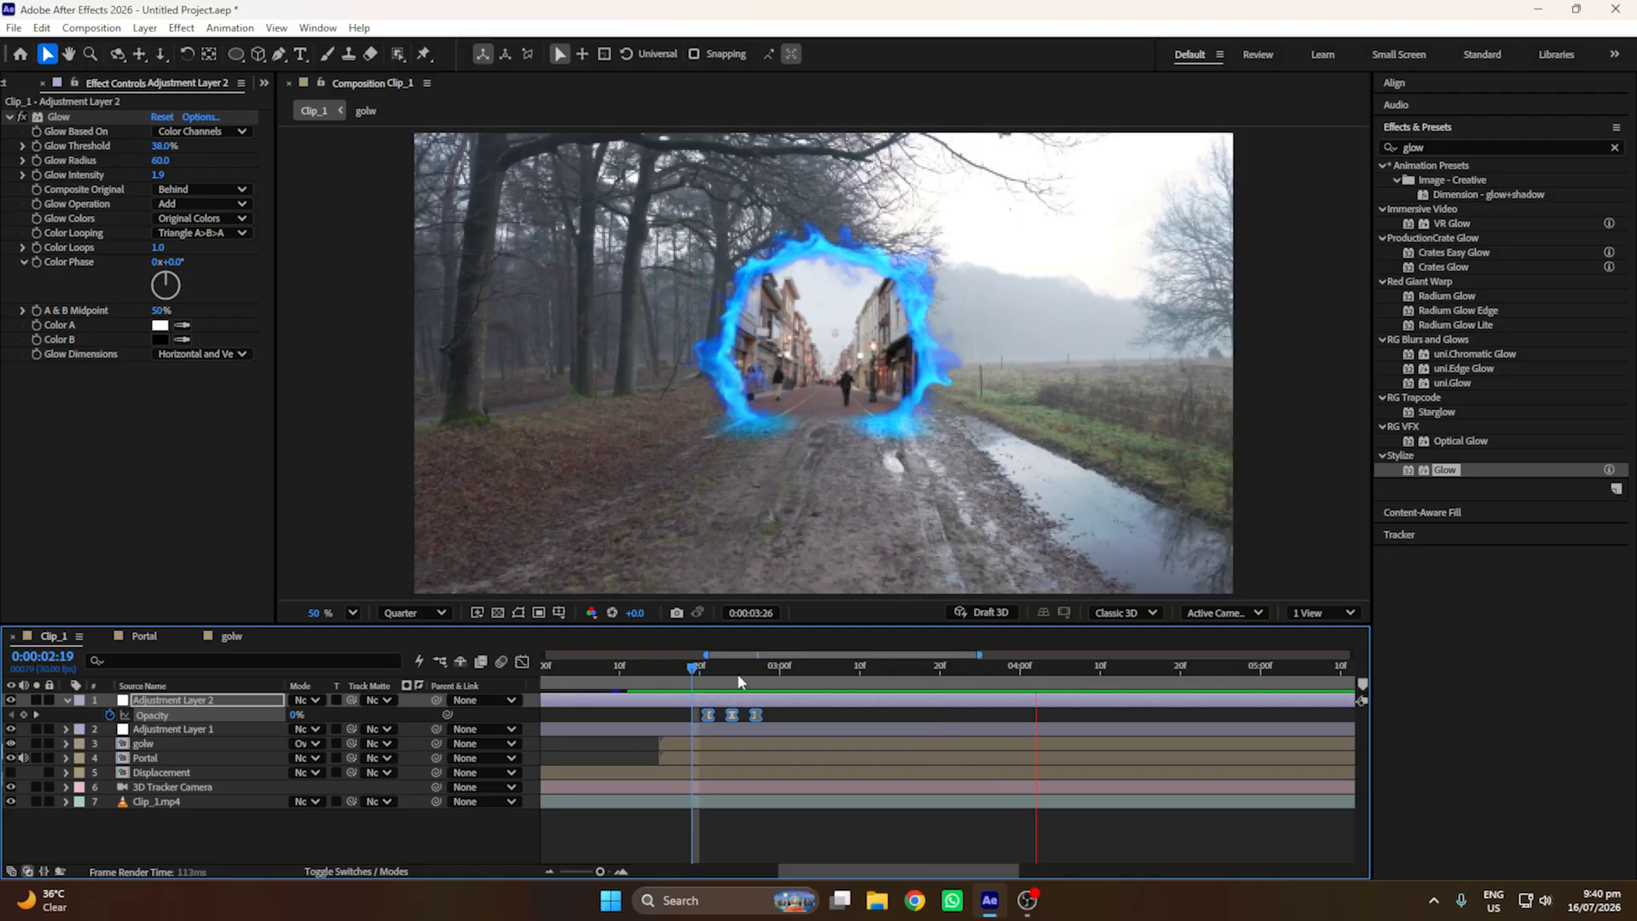
left_click(668, 699)
key("space")
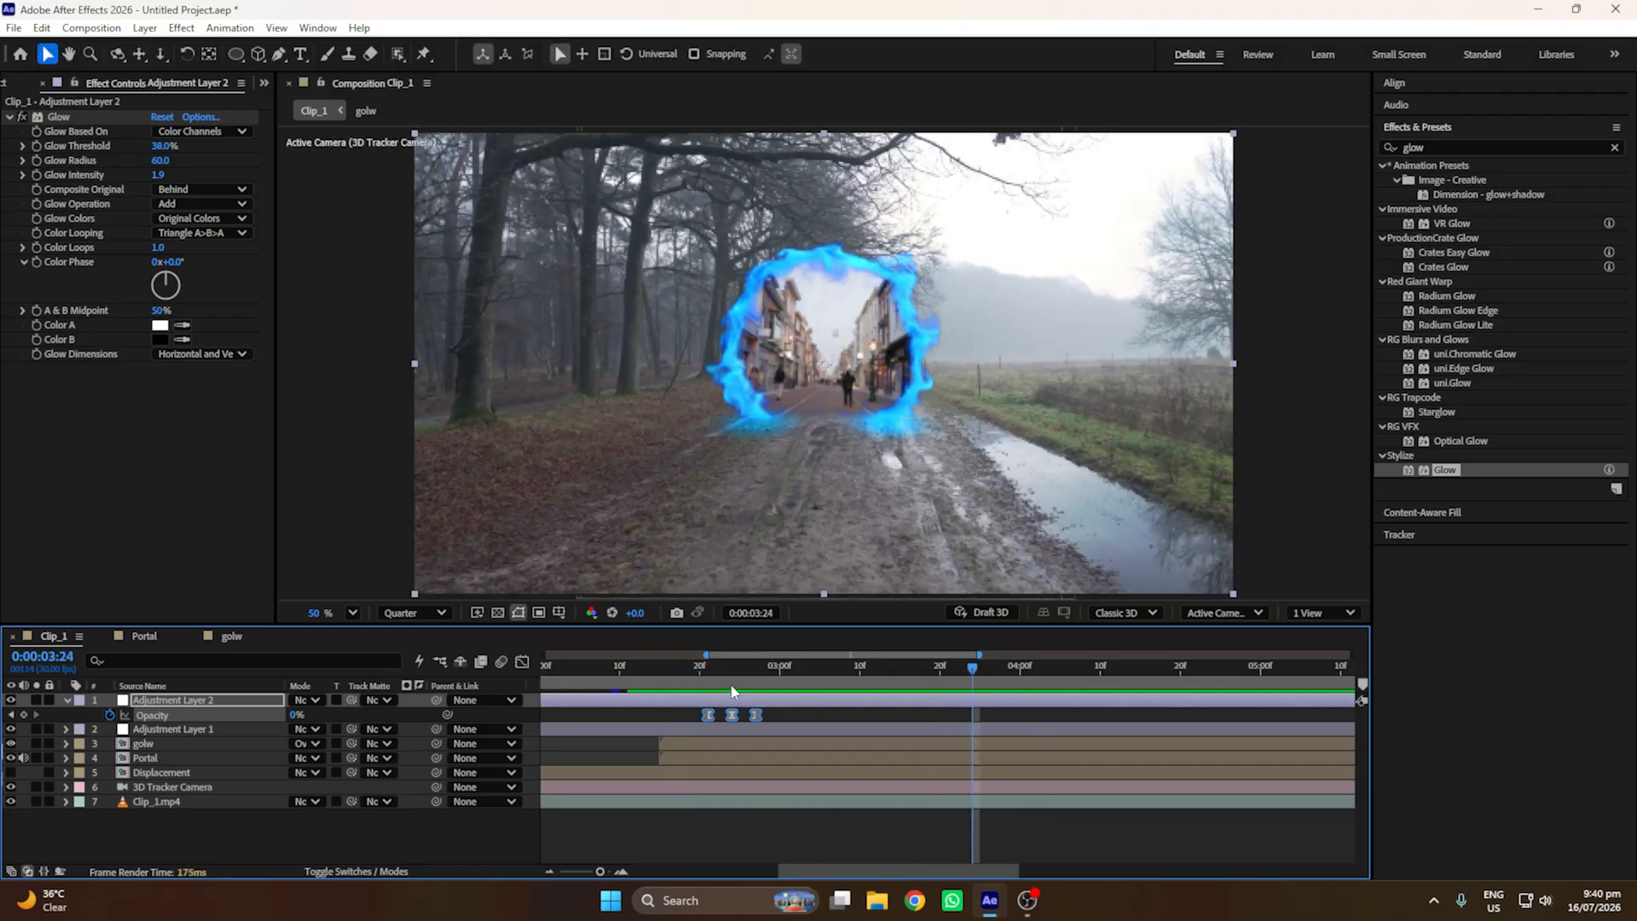
Step: Set the composition preview resolution to Full and collapse Adjustment Layer 2 and its Glow settings
left_click(67, 701)
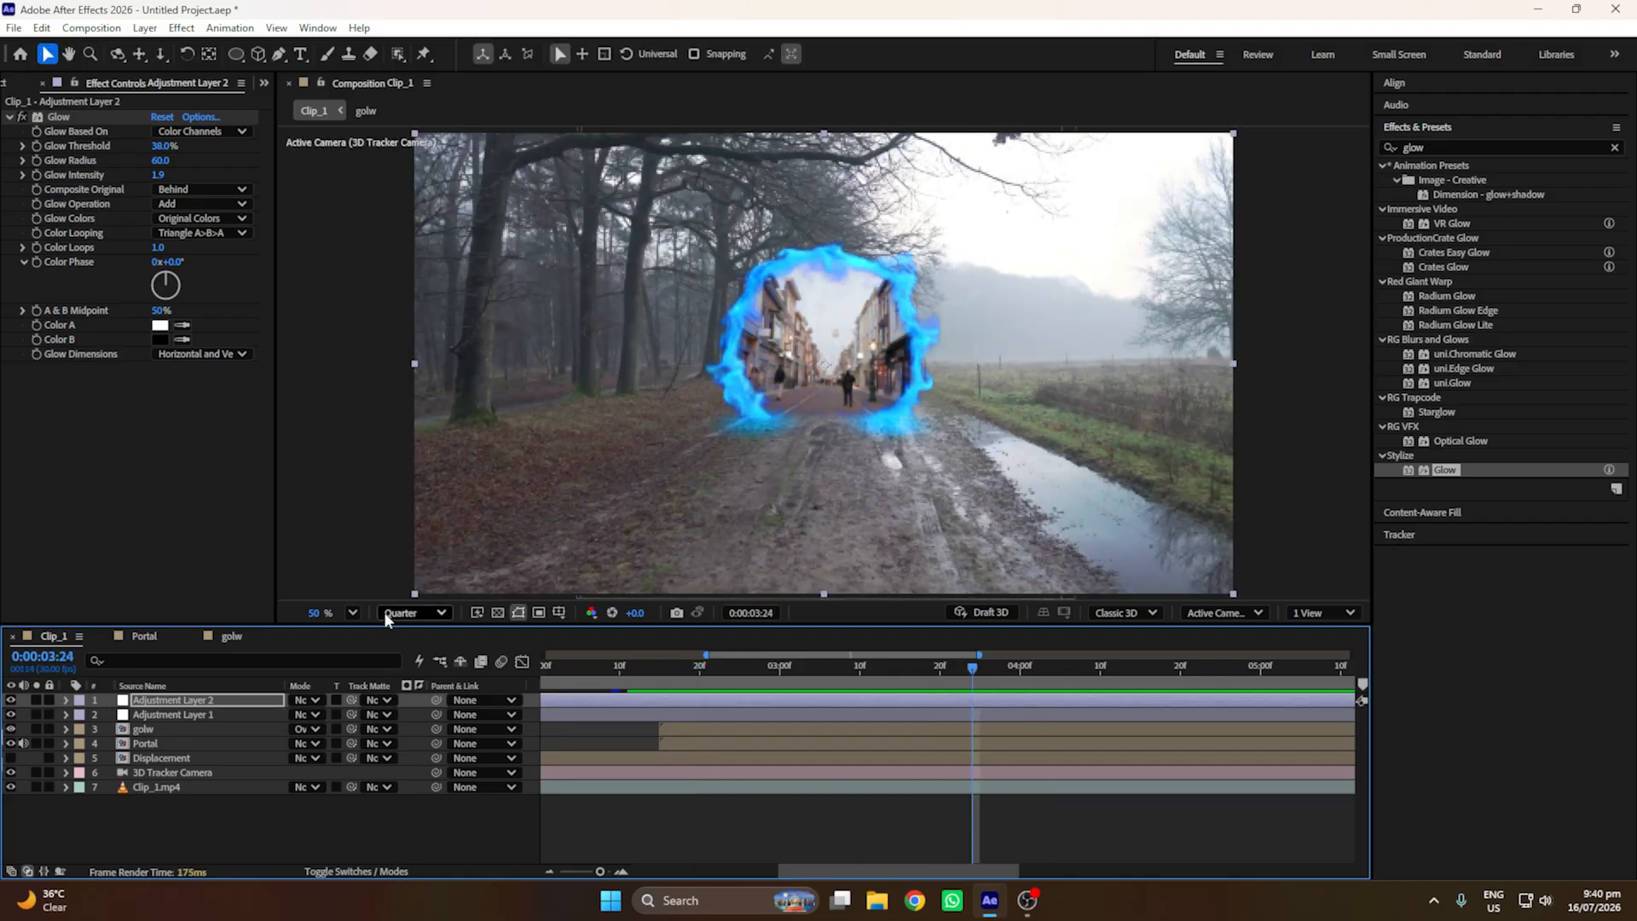
left_click(386, 614)
left_click(399, 658)
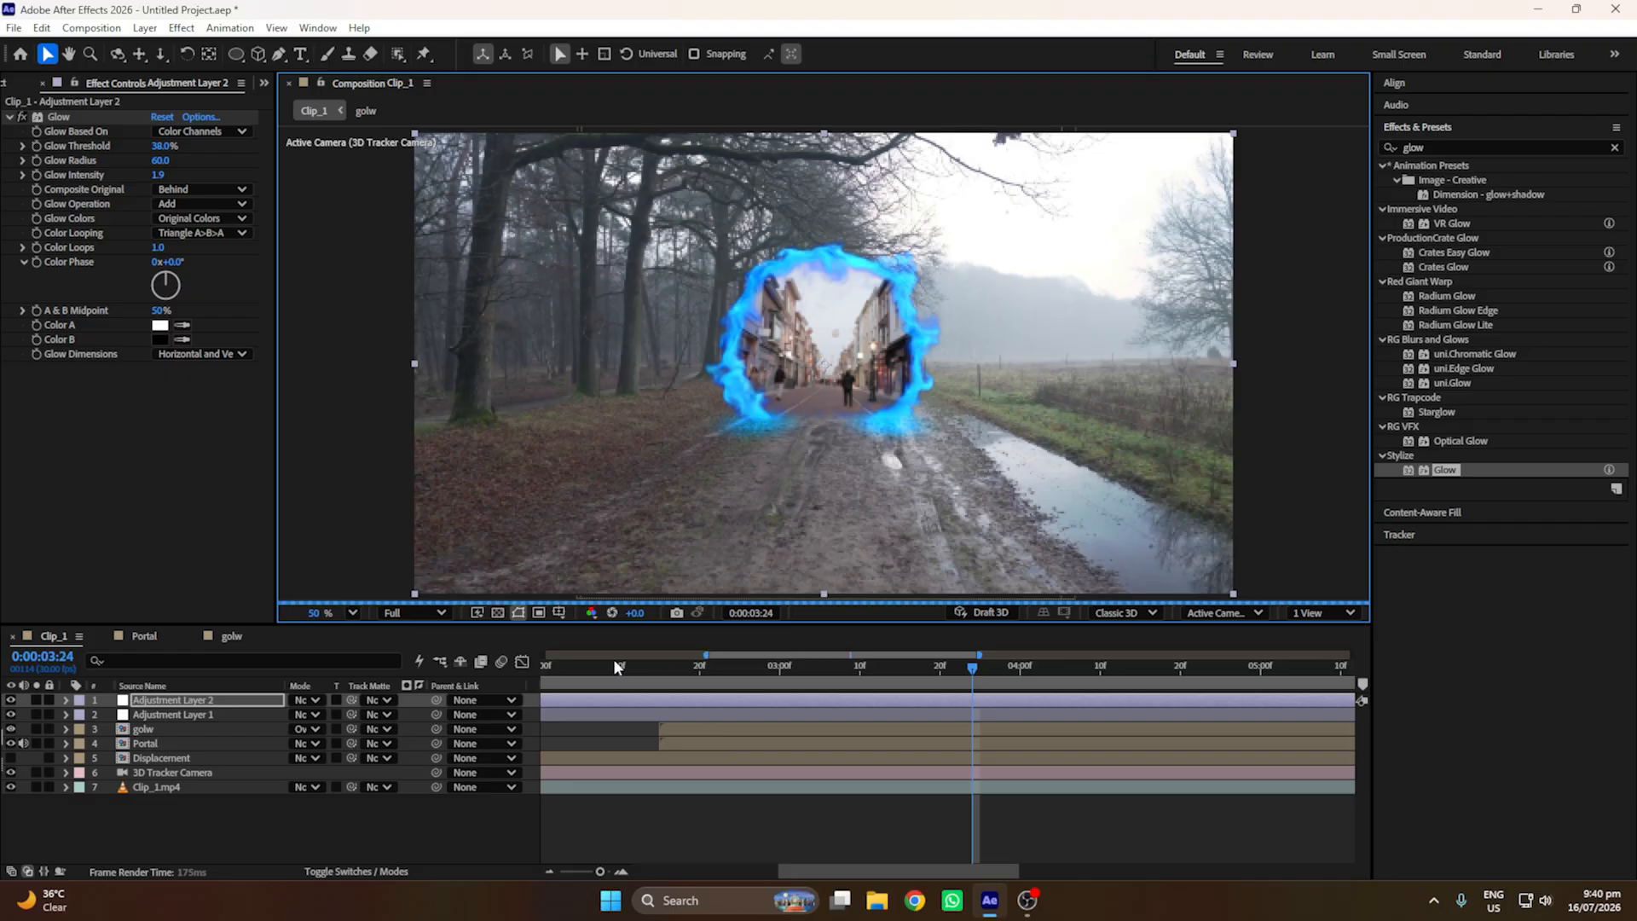
left_click(10, 118)
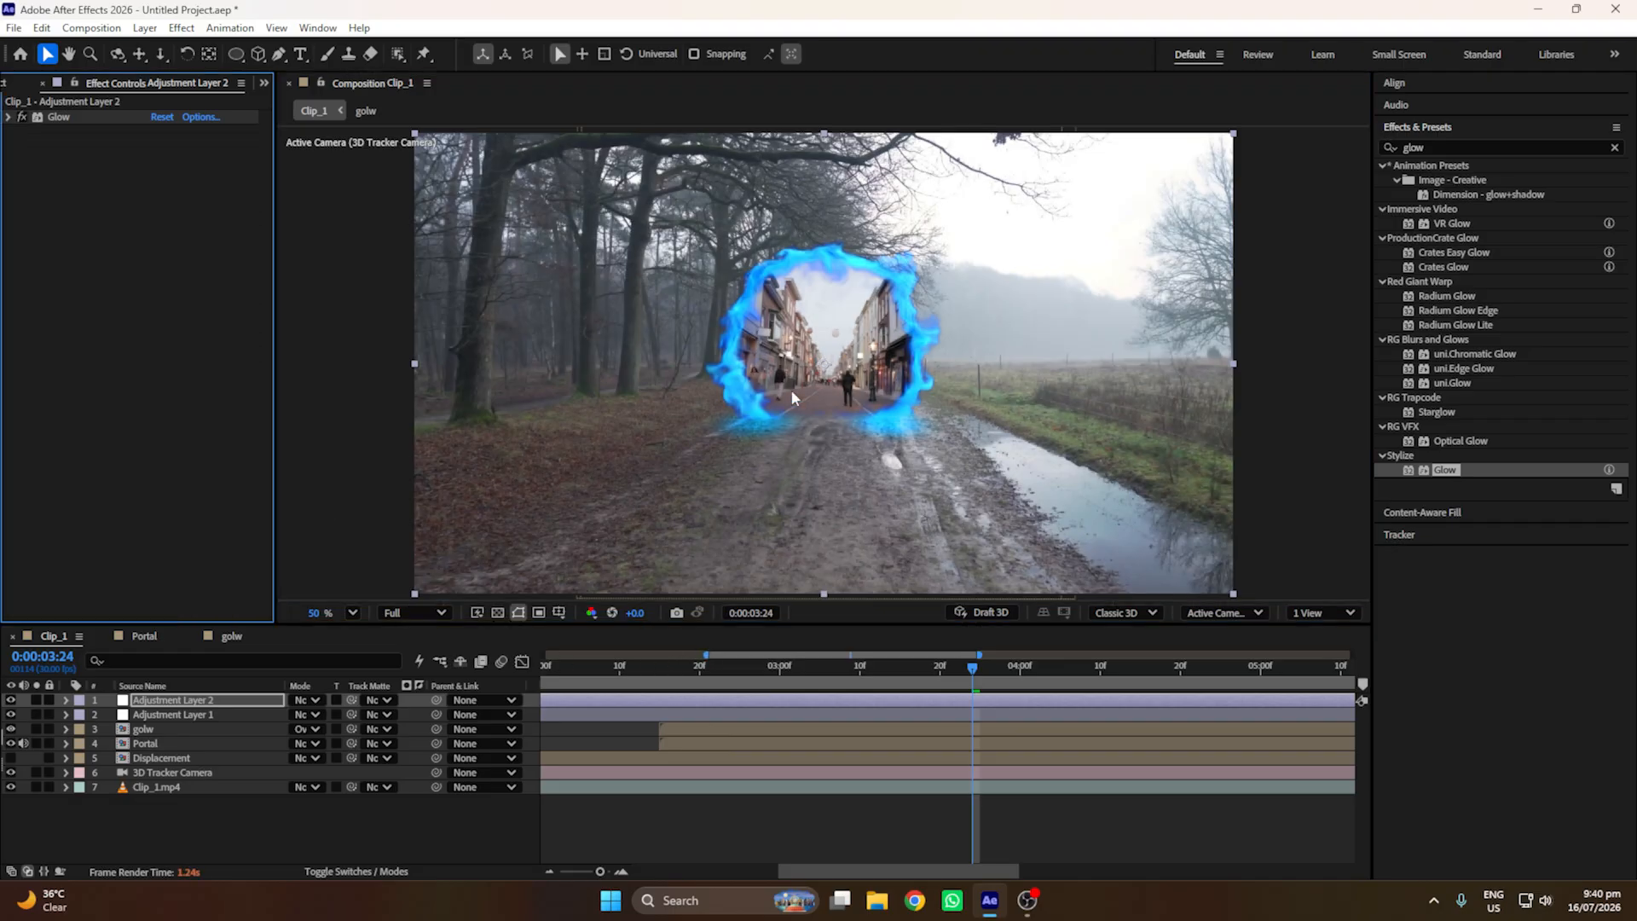
Step: At 0:00:02:26, draw a circular mask on Adjustment Layer 2 around the portal area
left_click(749, 666)
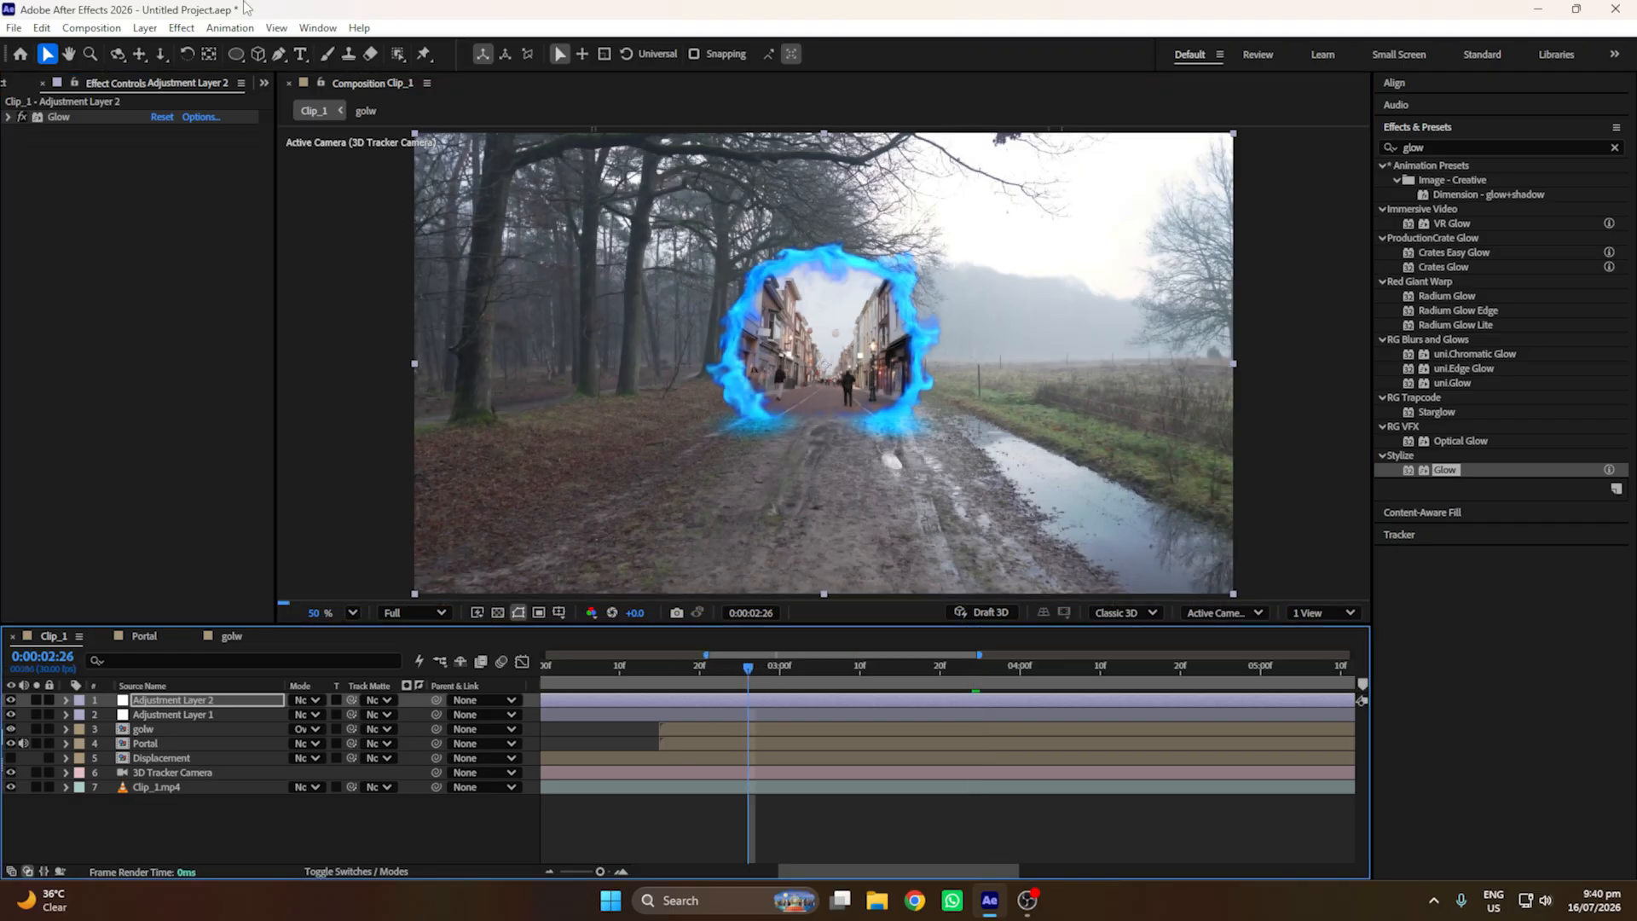
left_click(236, 55)
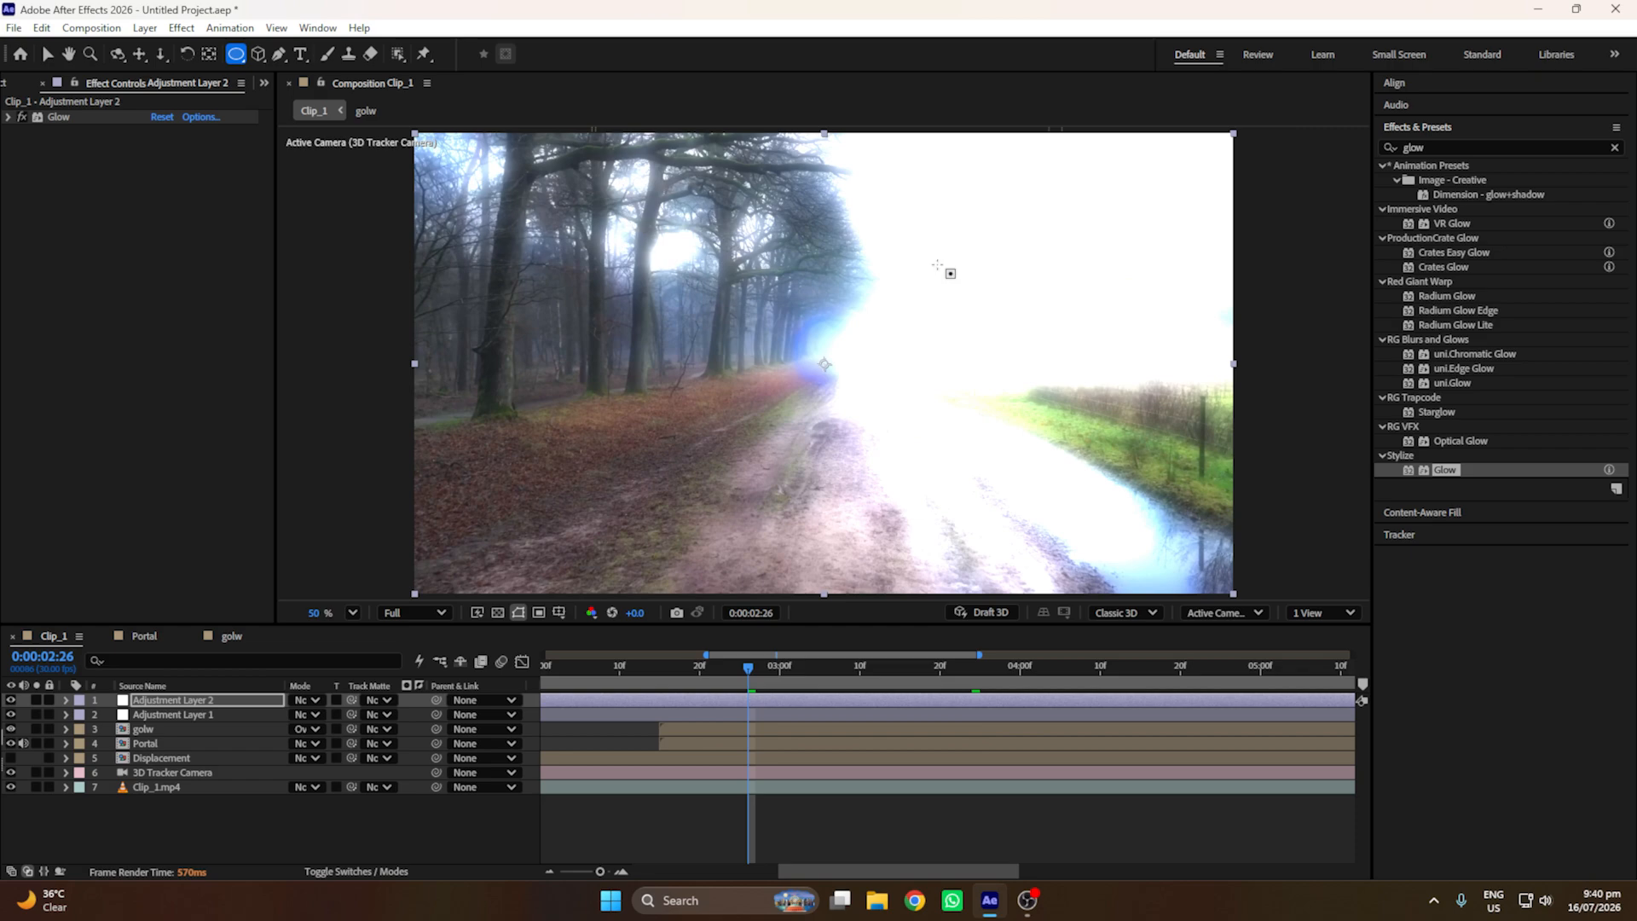
left_click_drag(938, 266, 719, 426)
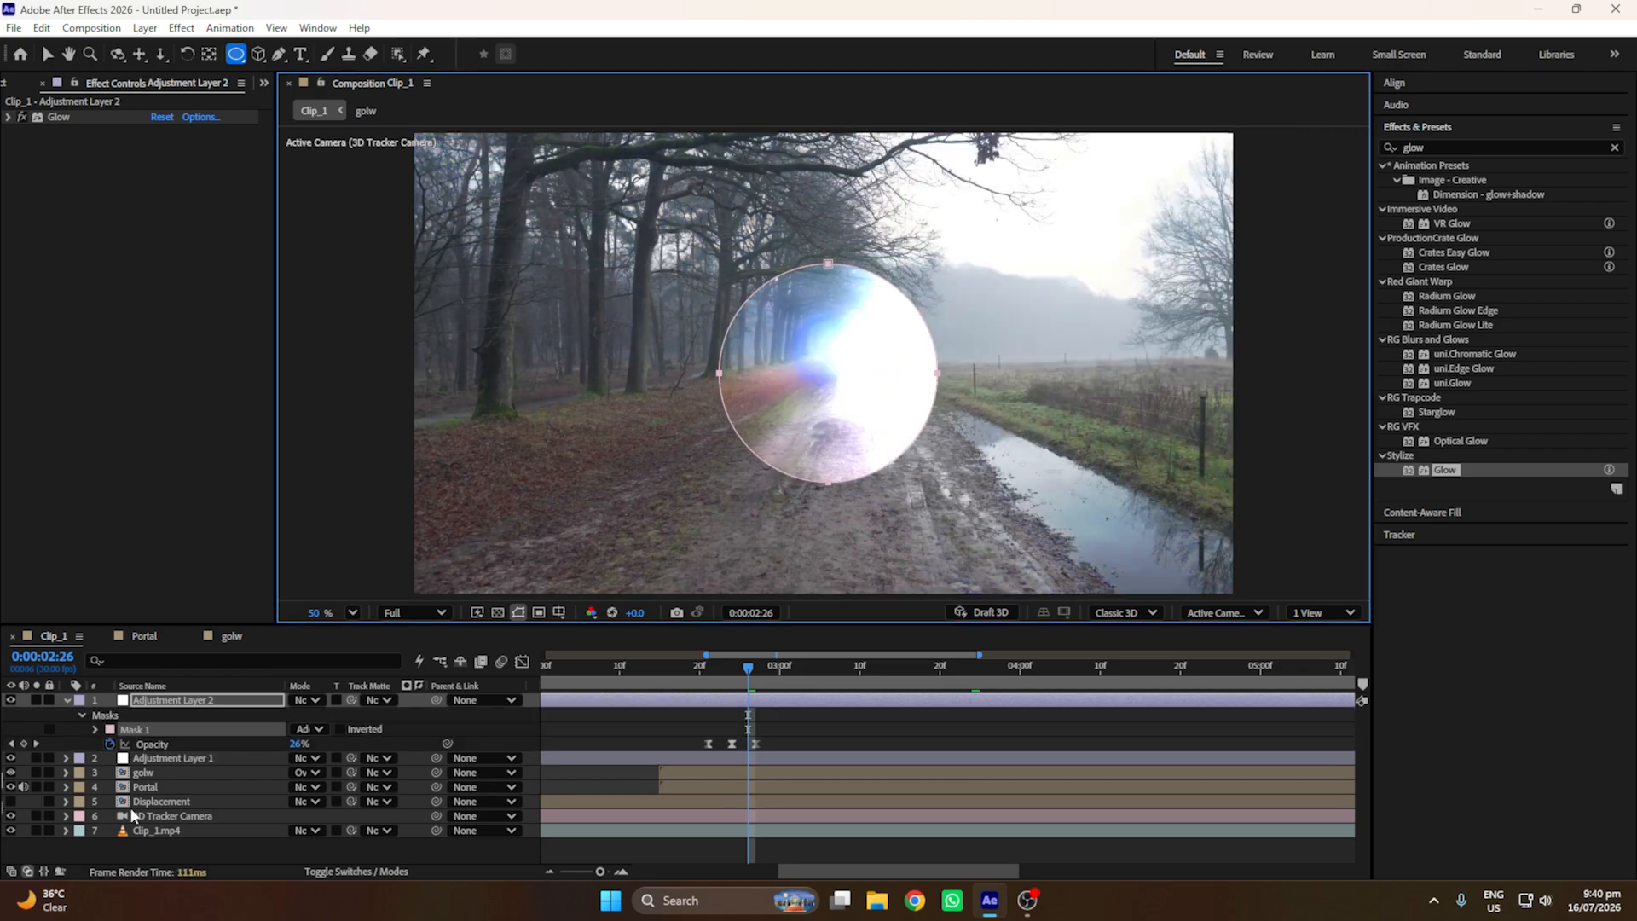
Step: Feather the circular mask by 193 pixels and shift it slightly up and to the left
key("f")
left_click_drag(309, 730, 474, 730)
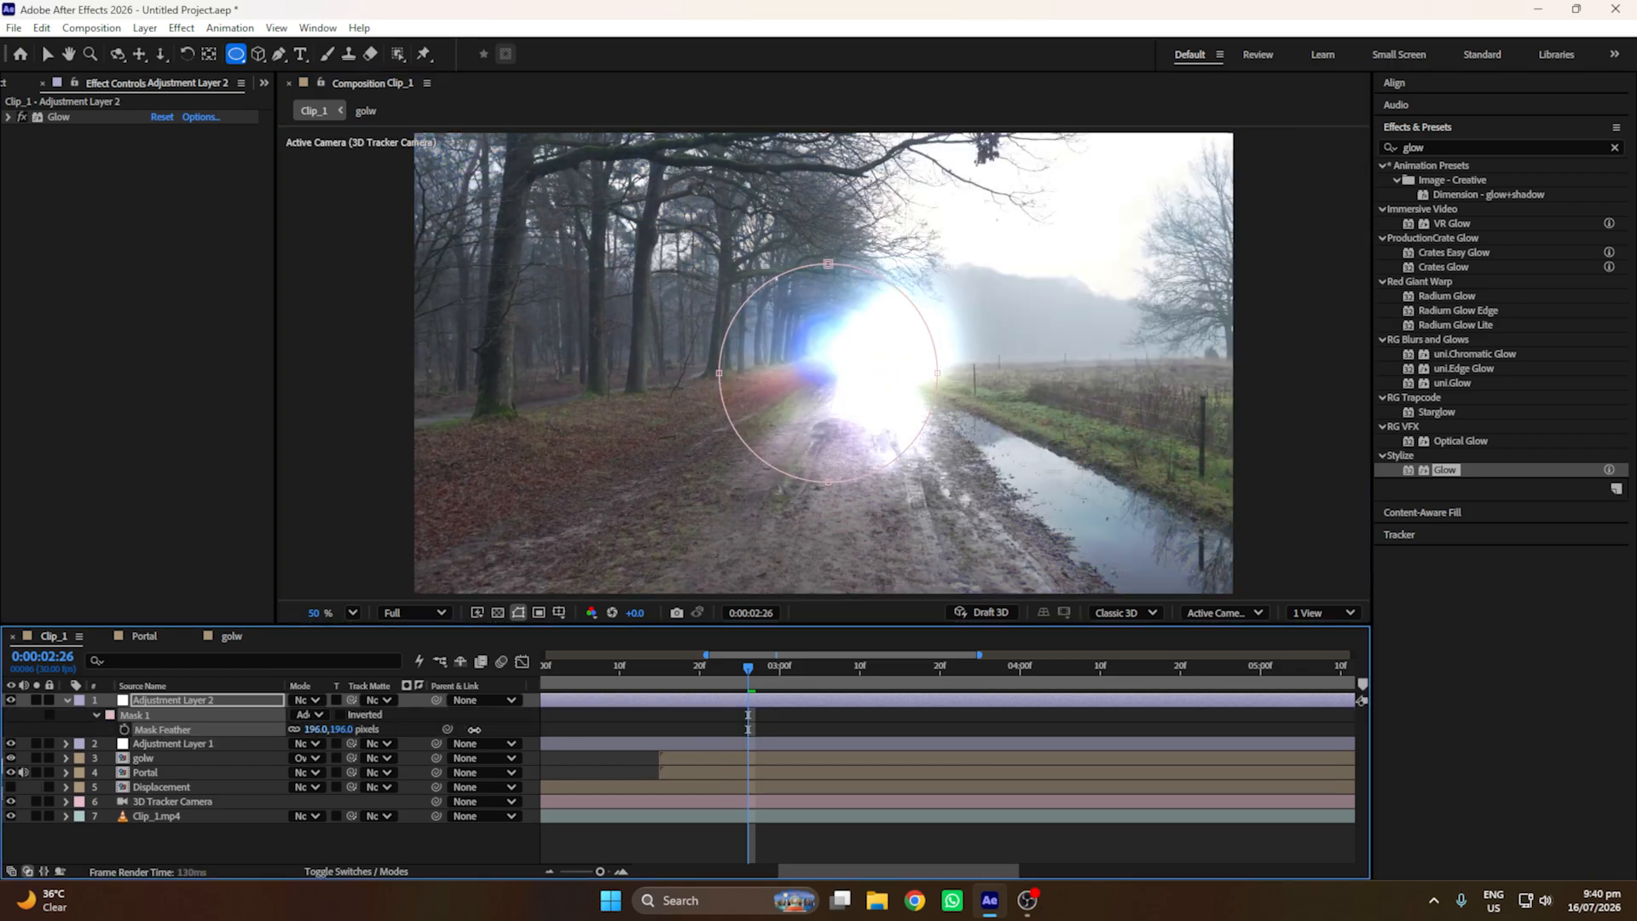
key("v")
left_click(826, 483)
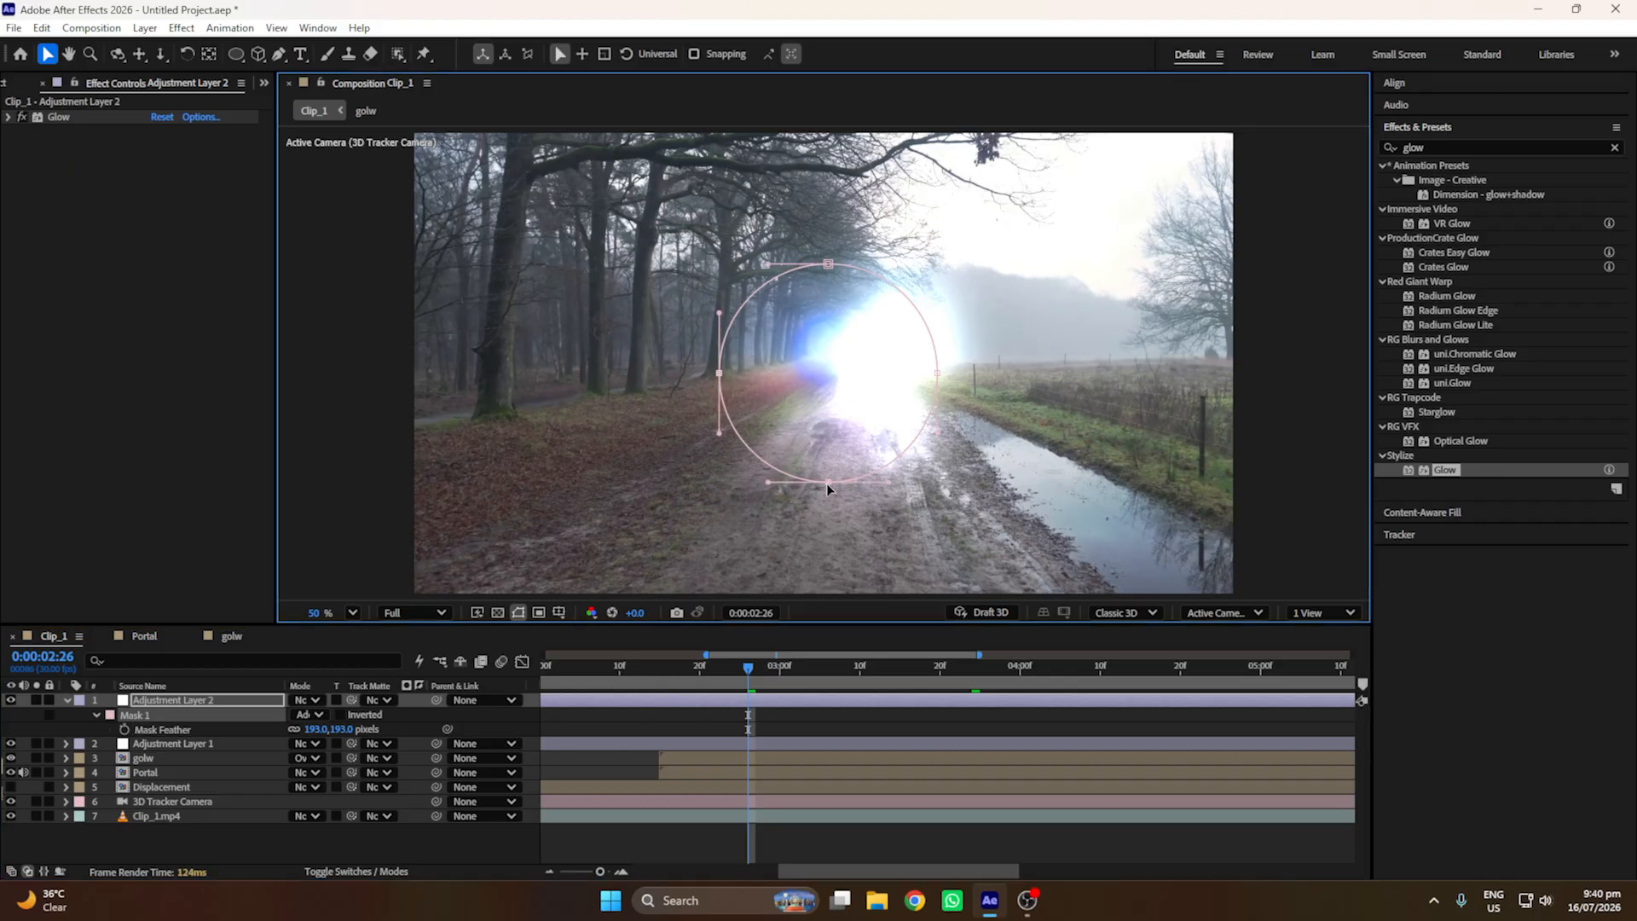
left_click_drag(826, 481, 807, 472)
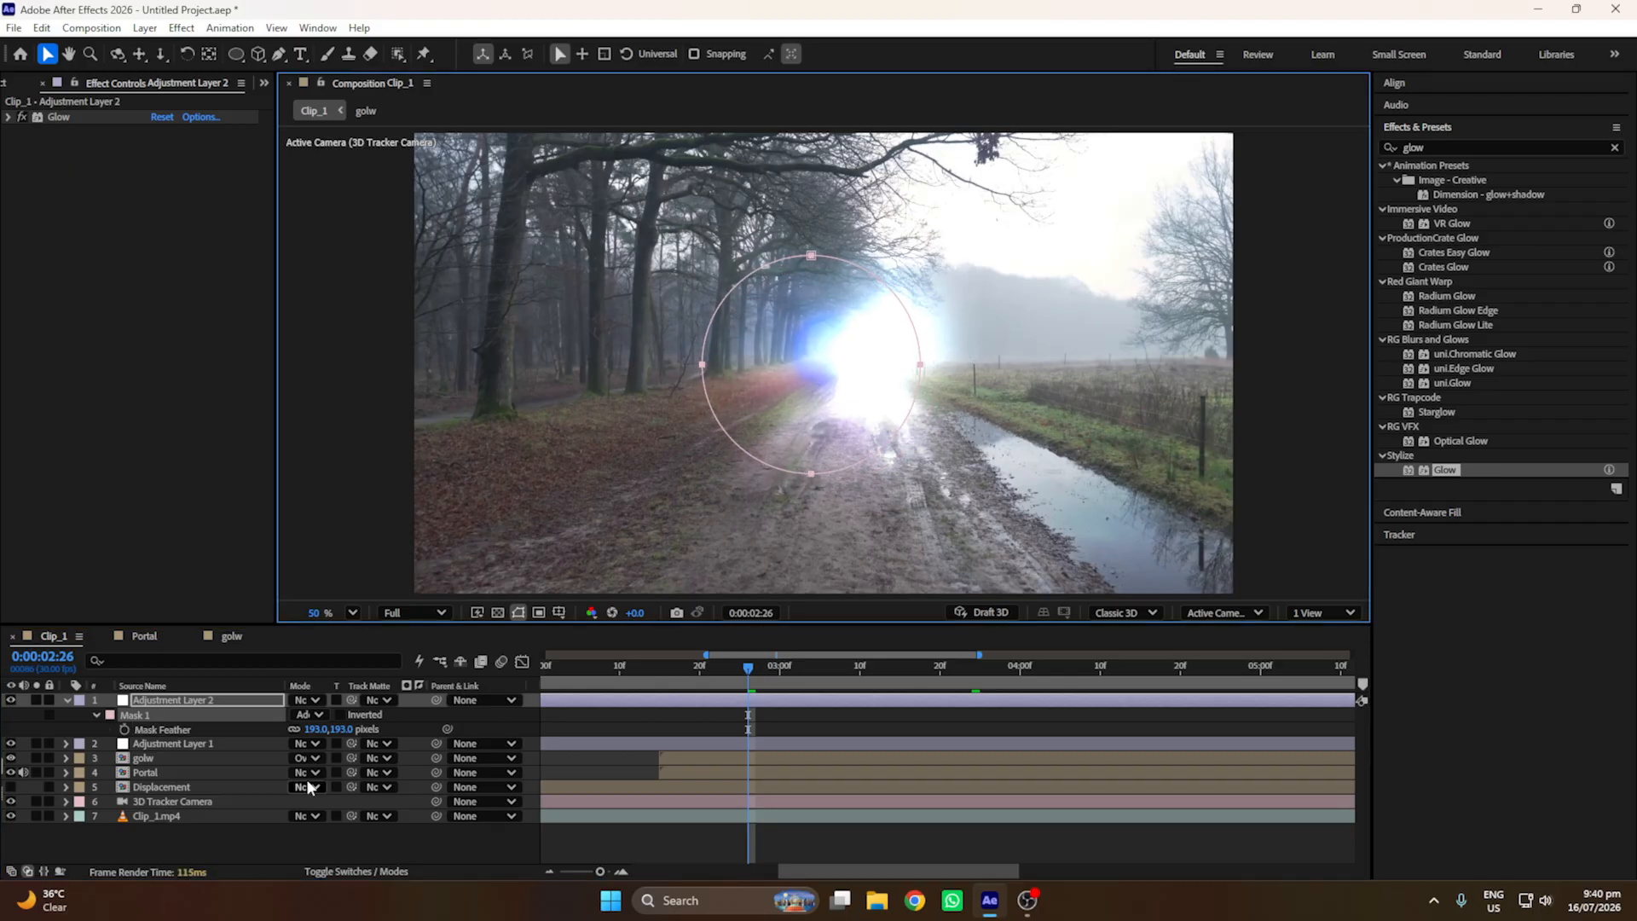
Step: Collapse Adjustment Layer 2, show the full timeline, and preview the composite from the beginning
left_click(65, 701)
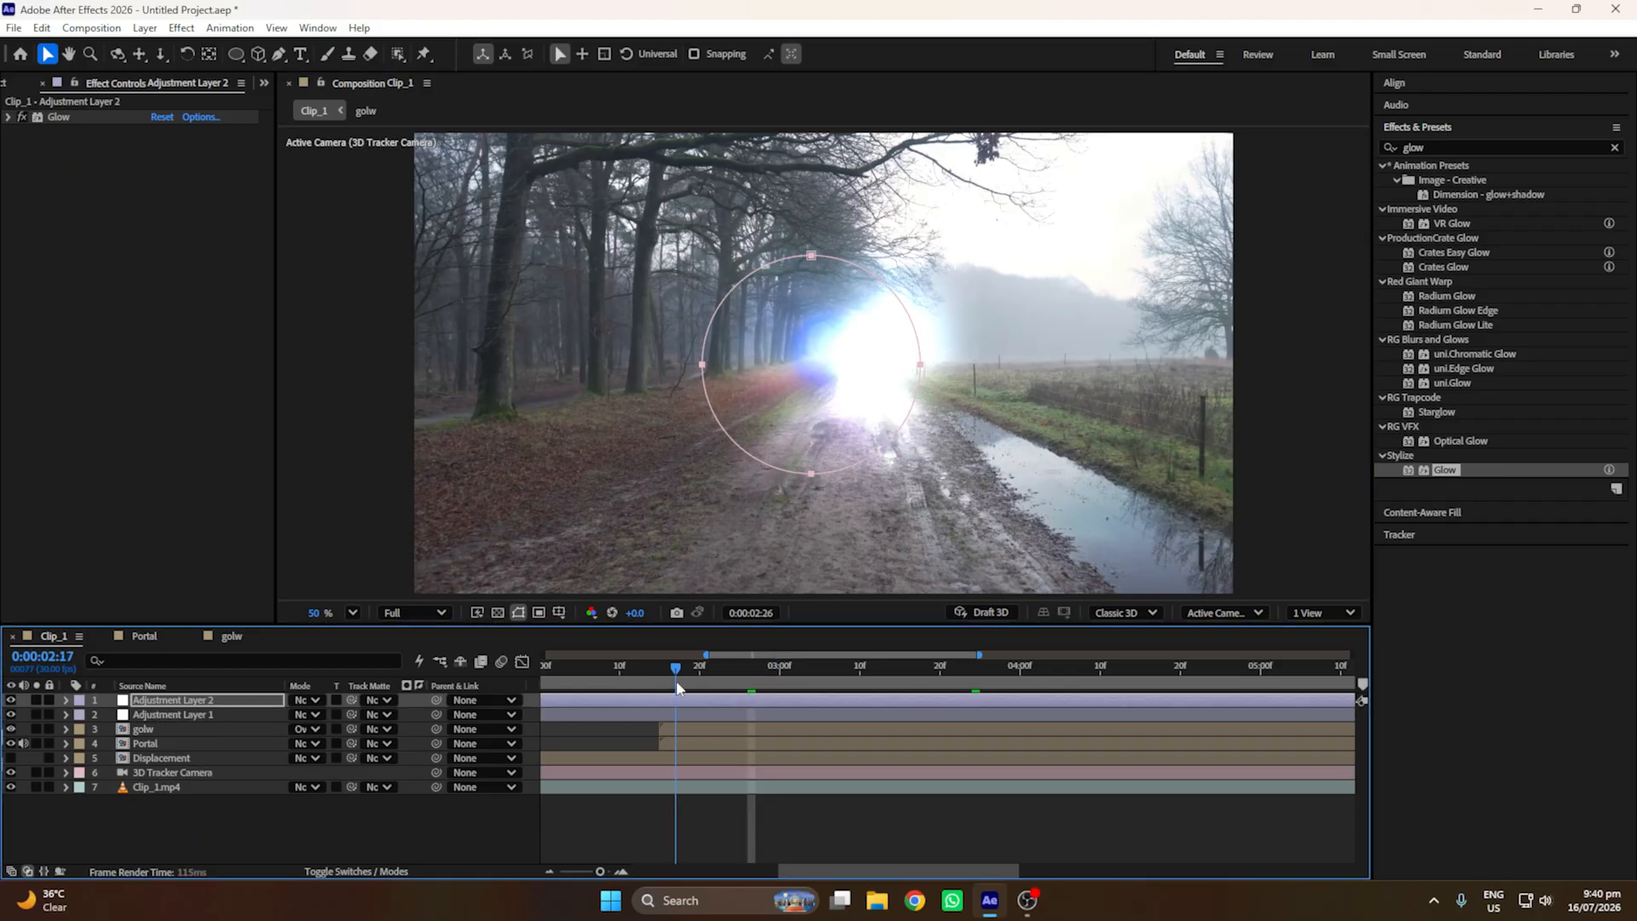
left_click_drag(677, 682, 652, 683)
key("Home")
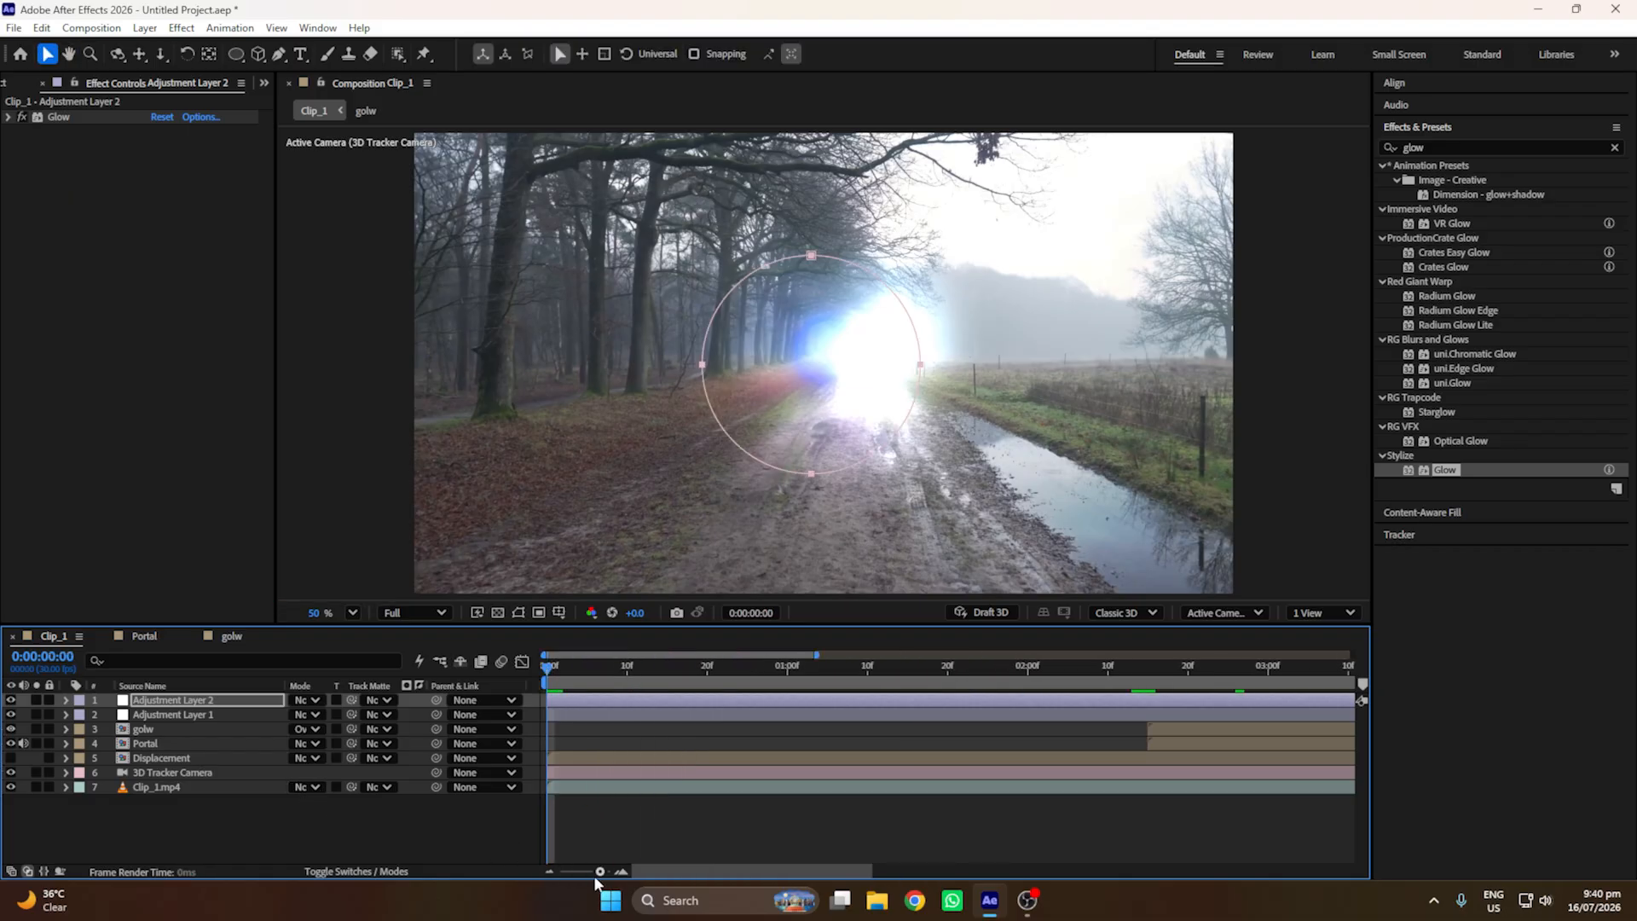
left_click_drag(599, 871, 565, 872)
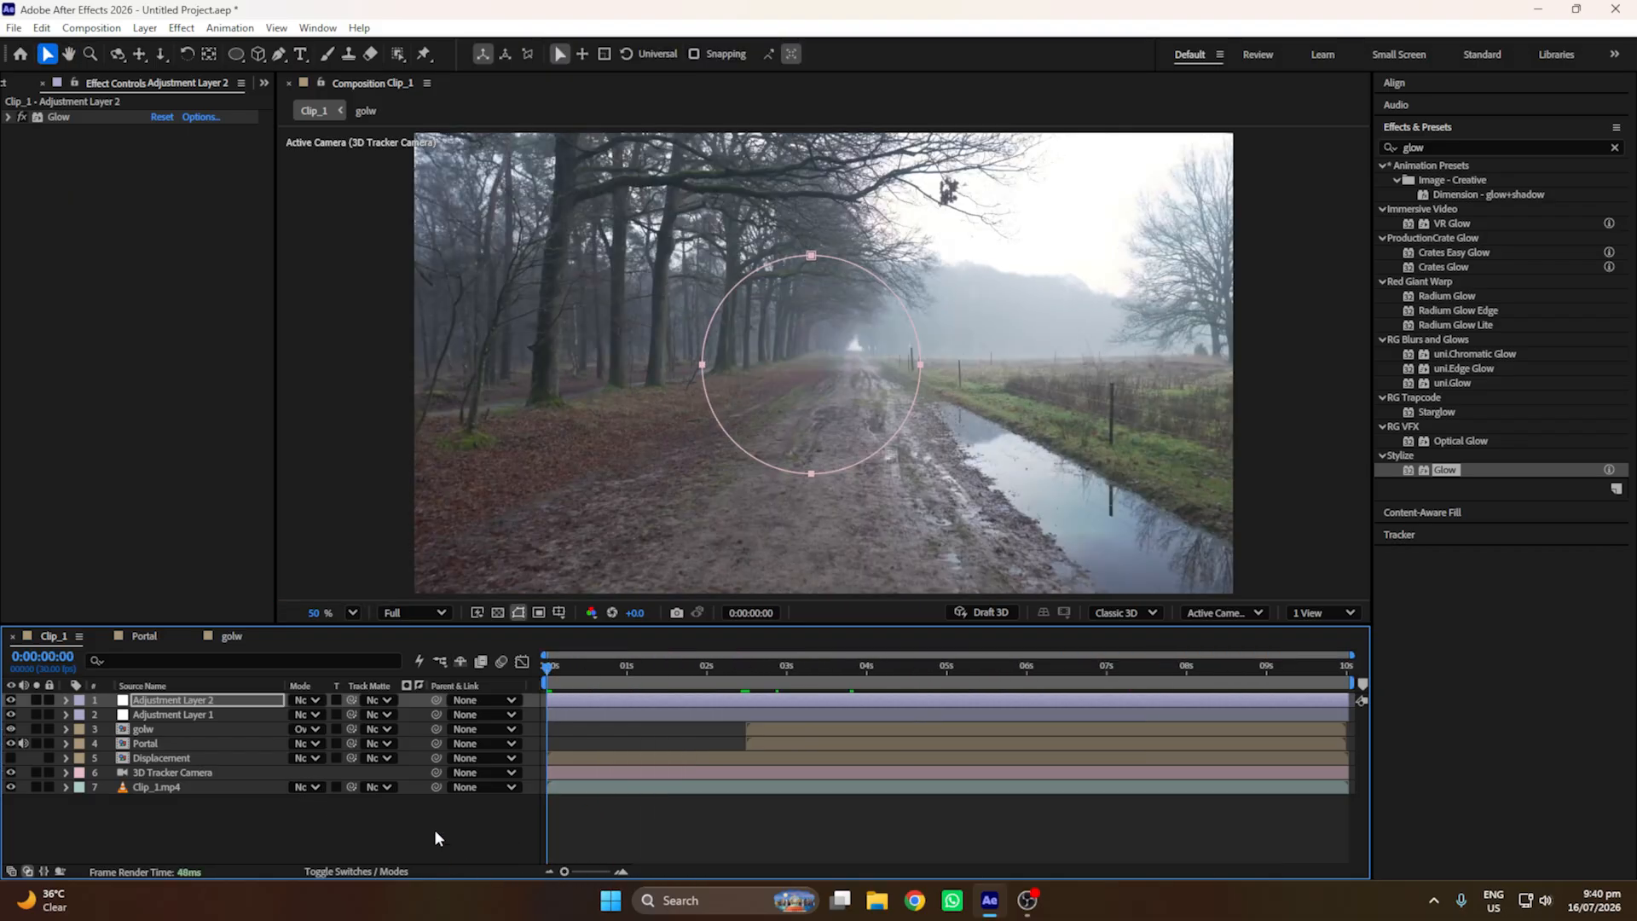
key("space")
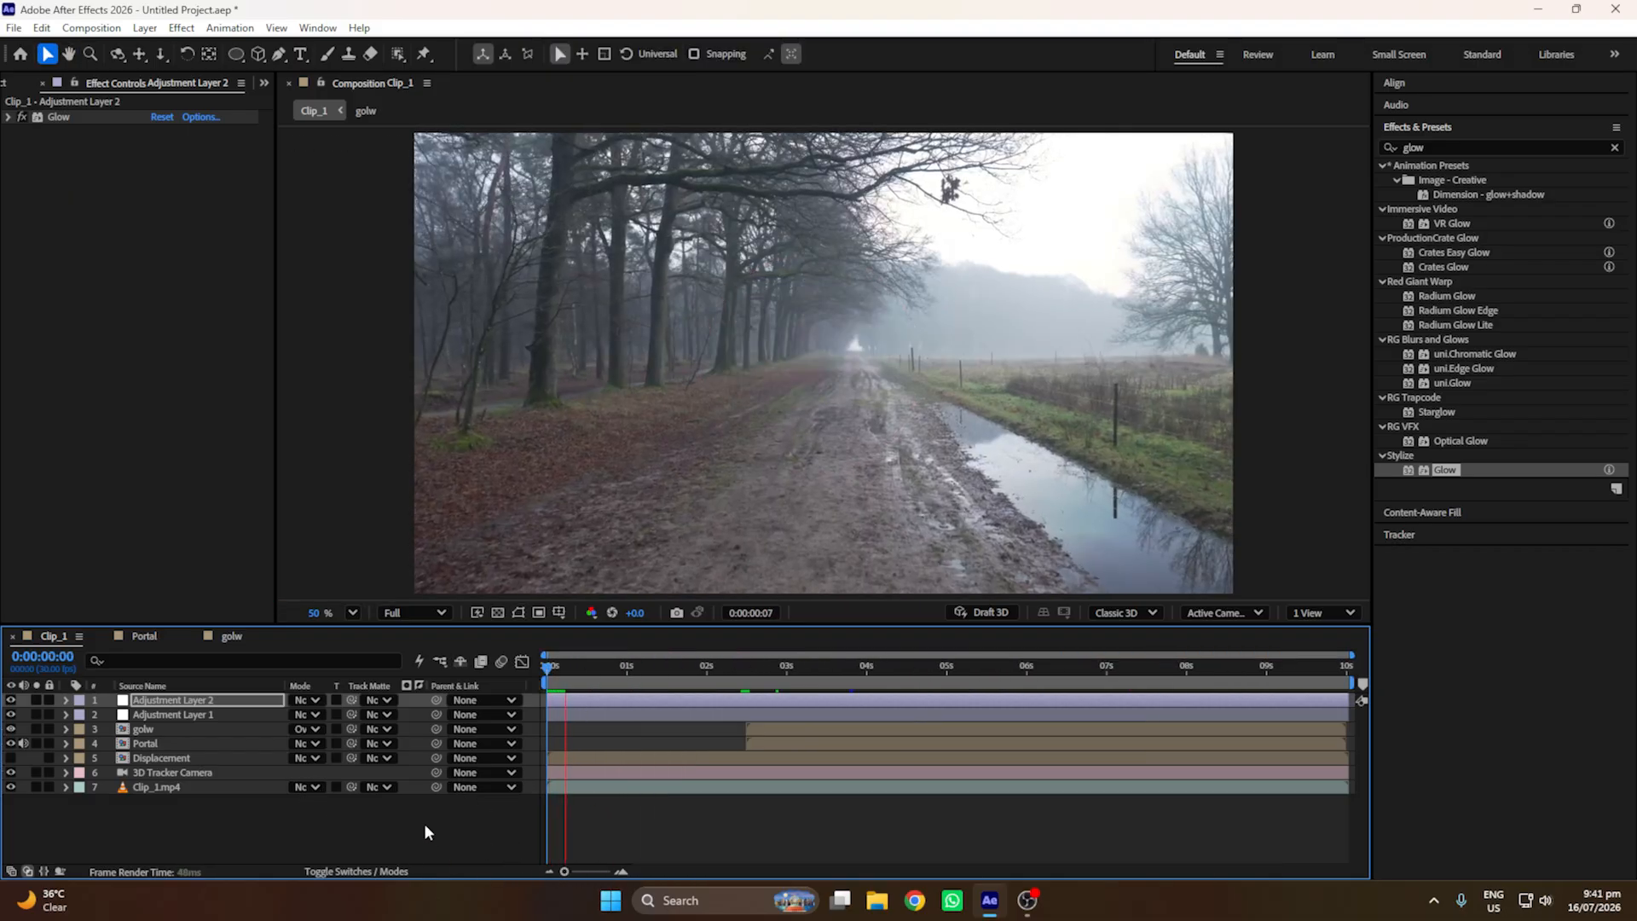
key("space")
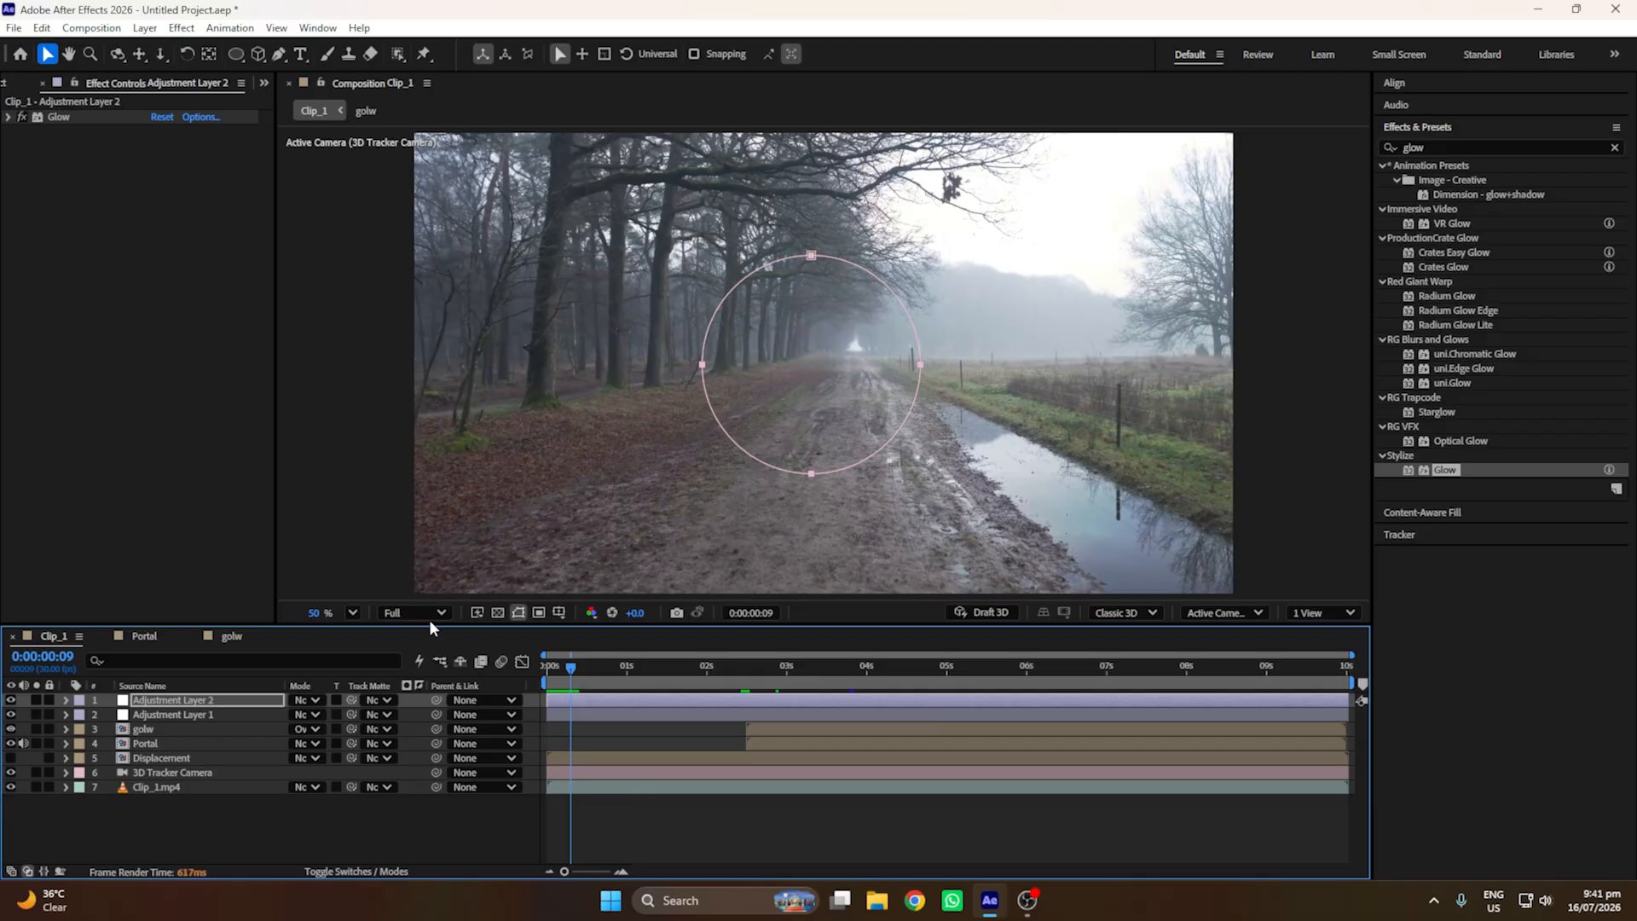
Step: Set the composition preview resolution to Quarter, play the composite from the beginning, and return the playhead to 0:00:00:00
left_click(428, 617)
left_click(438, 734)
left_click(415, 827)
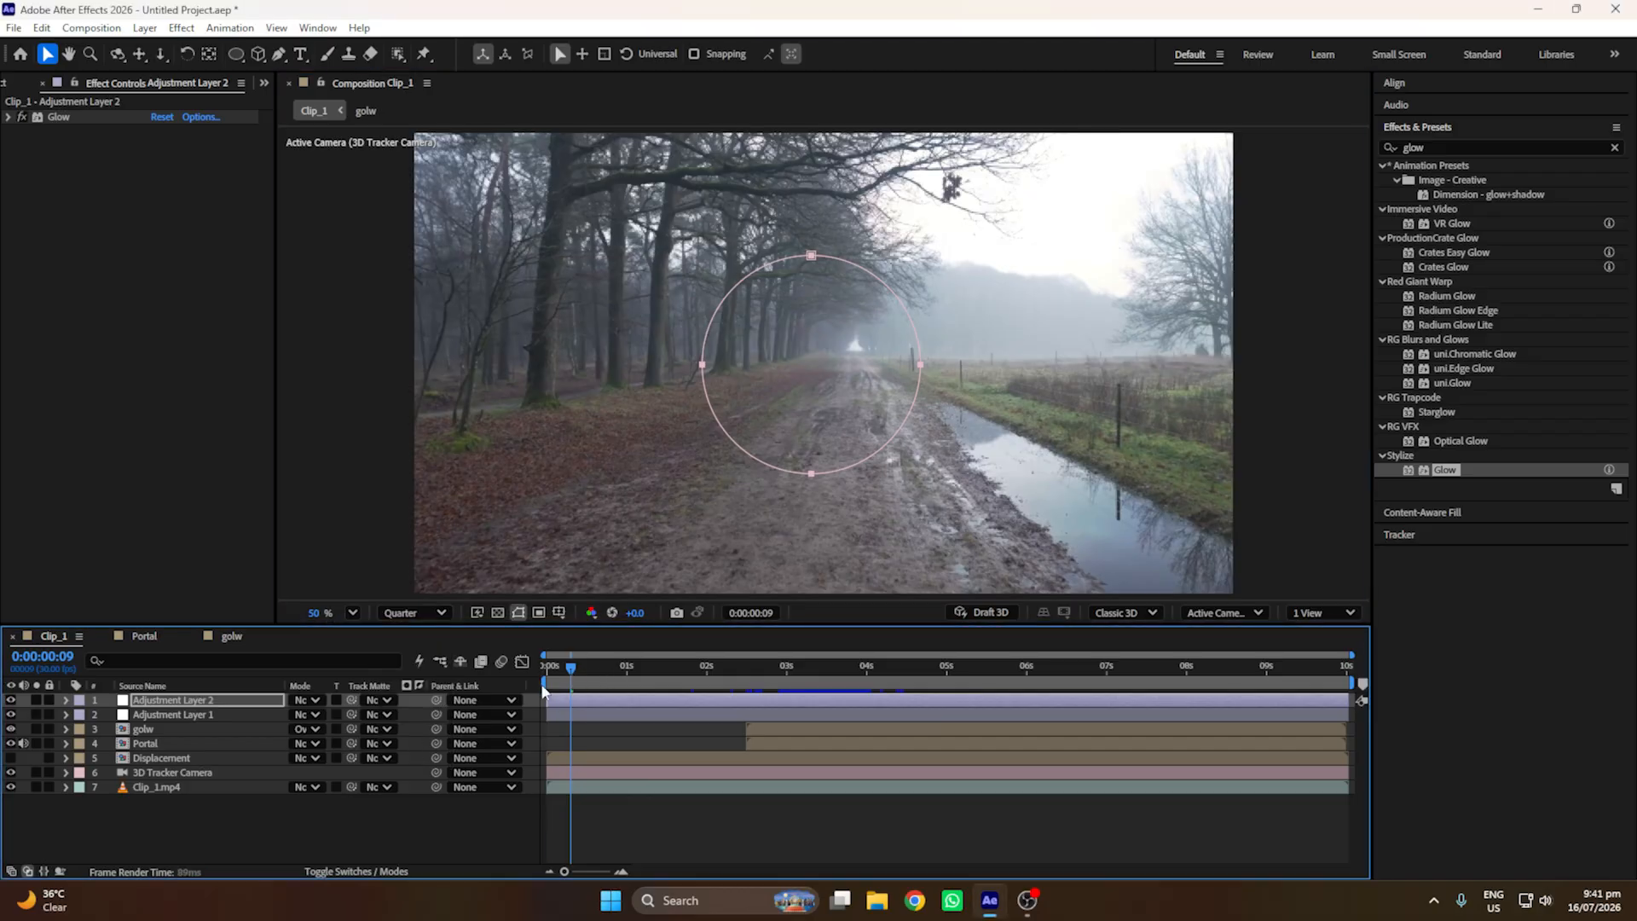
key("space")
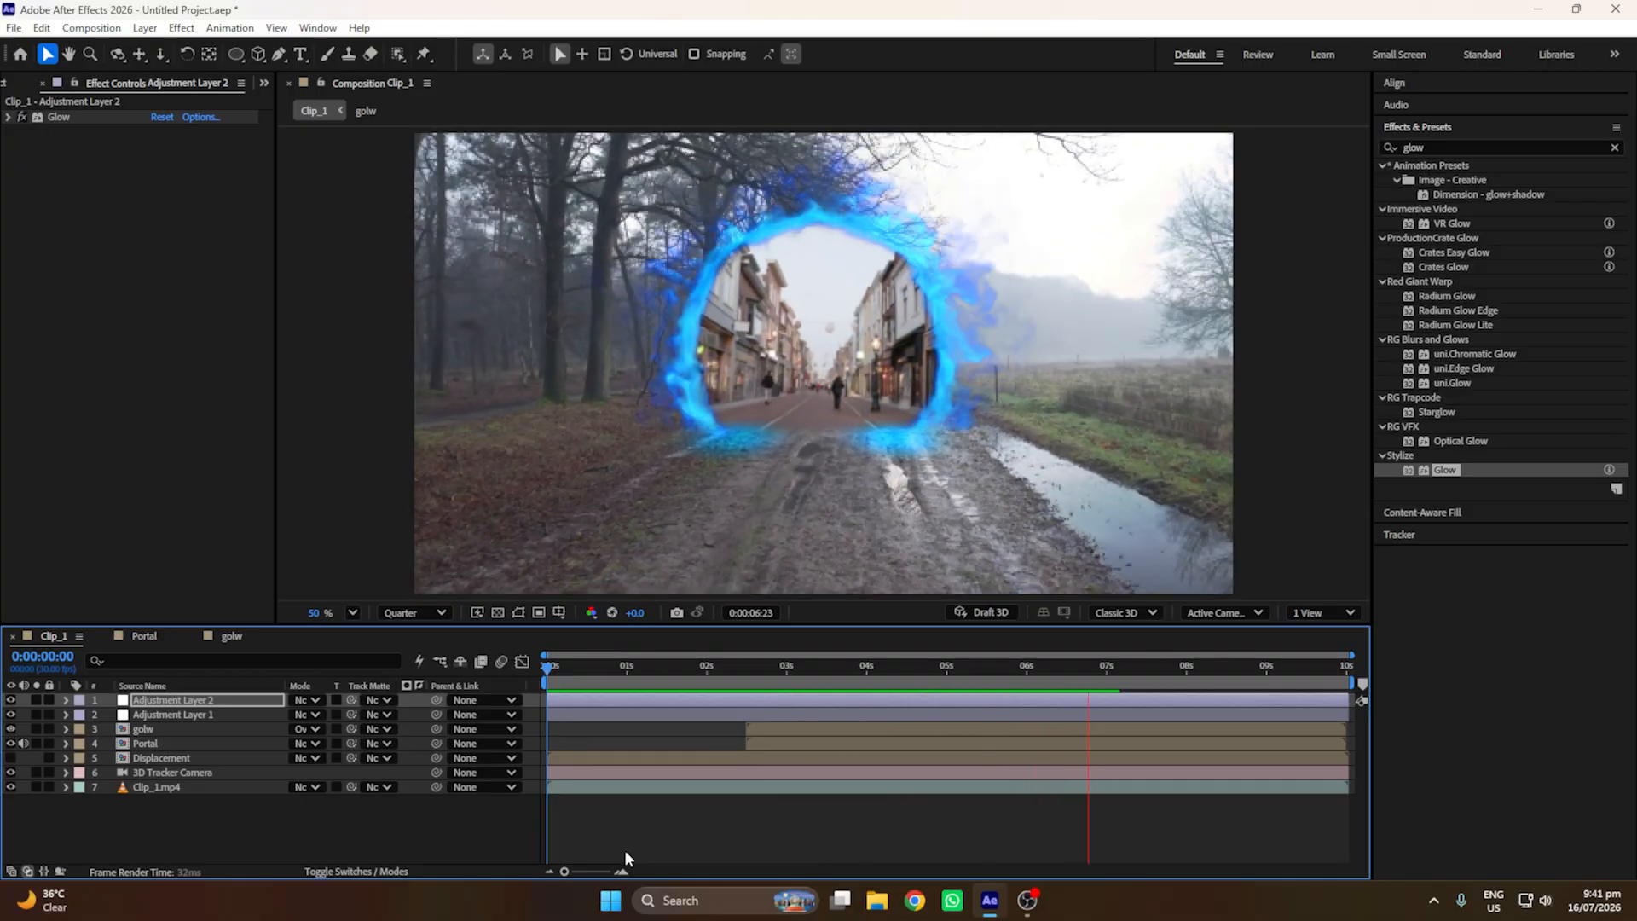
key("space")
left_click_drag(618, 684, 546, 684)
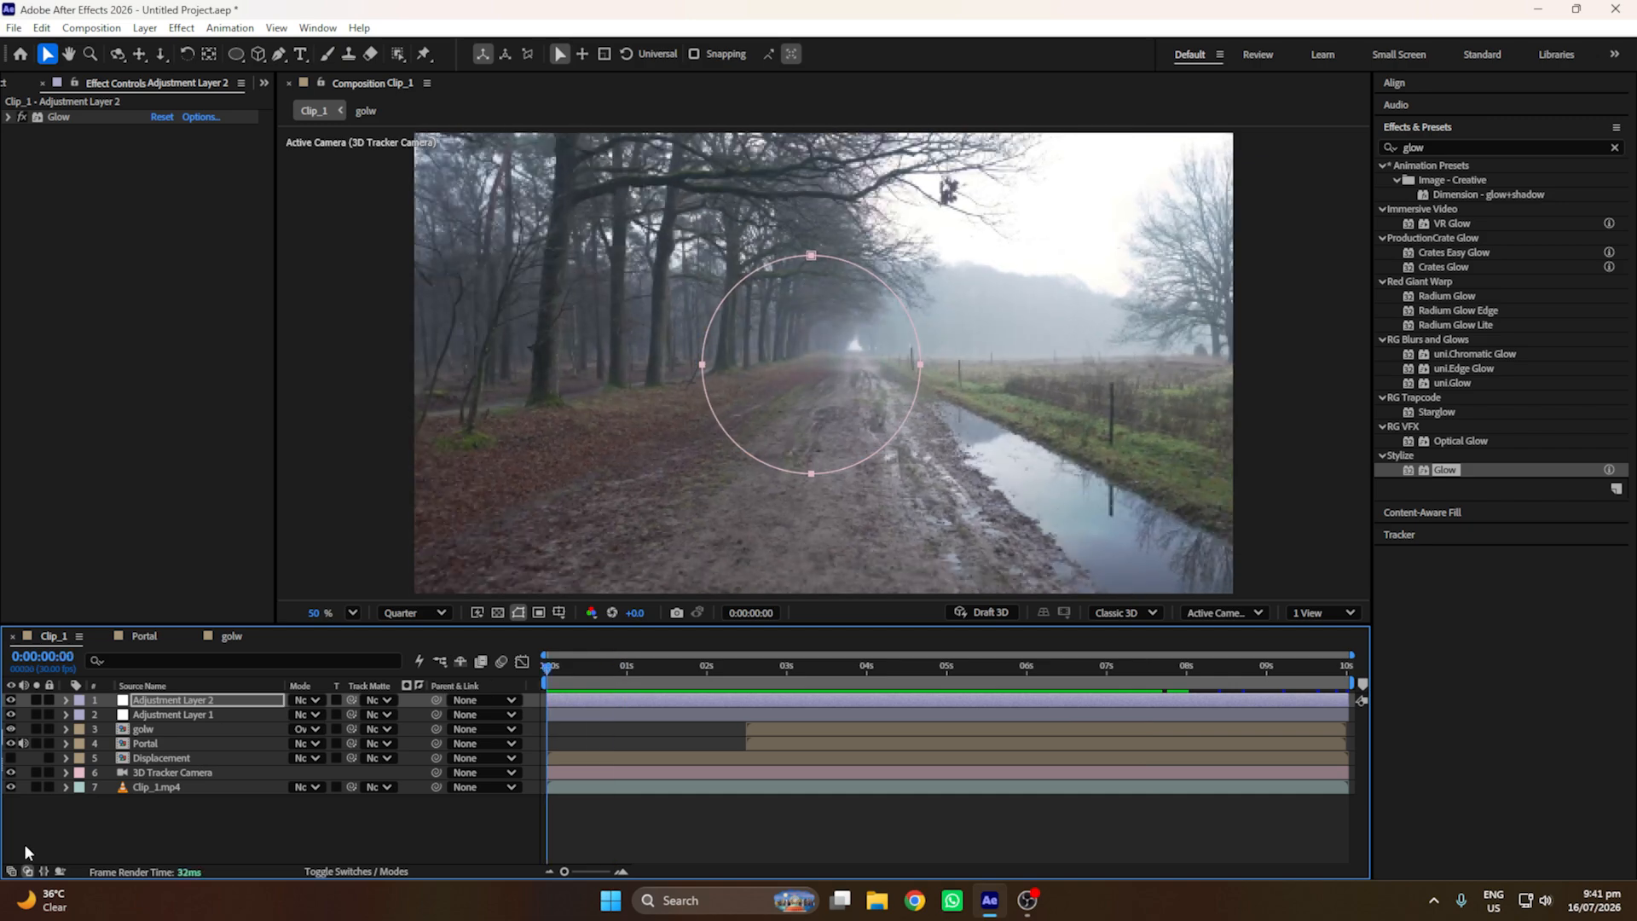
Step: Add the Clip_1 composition to the Render Queue and accept H.264 as its output module format
left_click(3, 85)
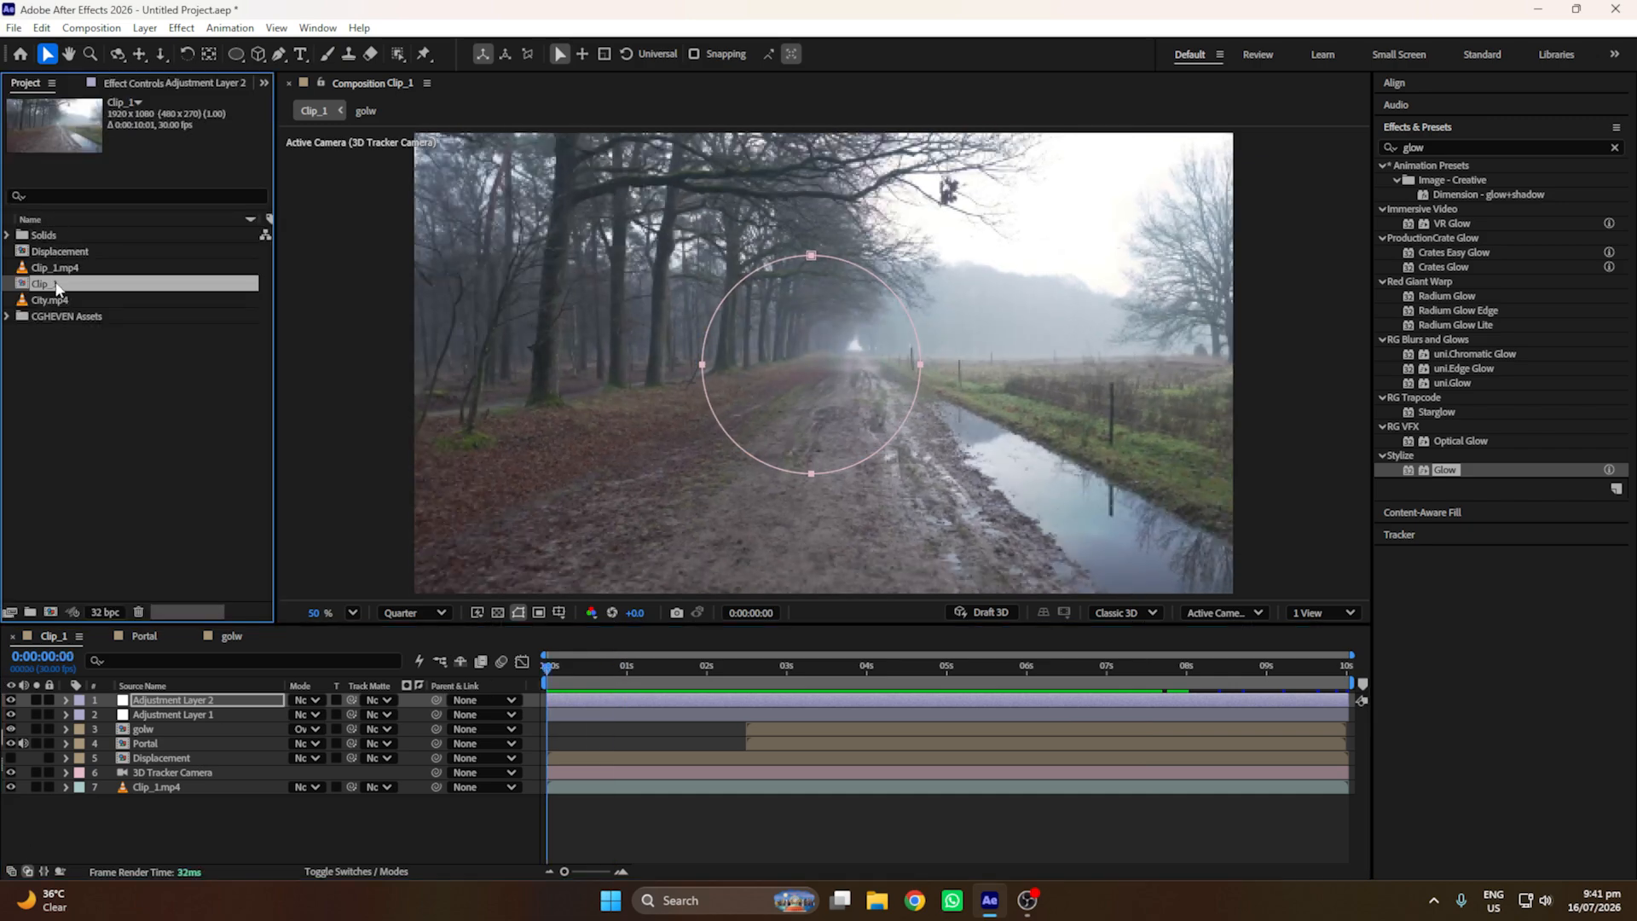
double_click(57, 289)
left_click(14, 28)
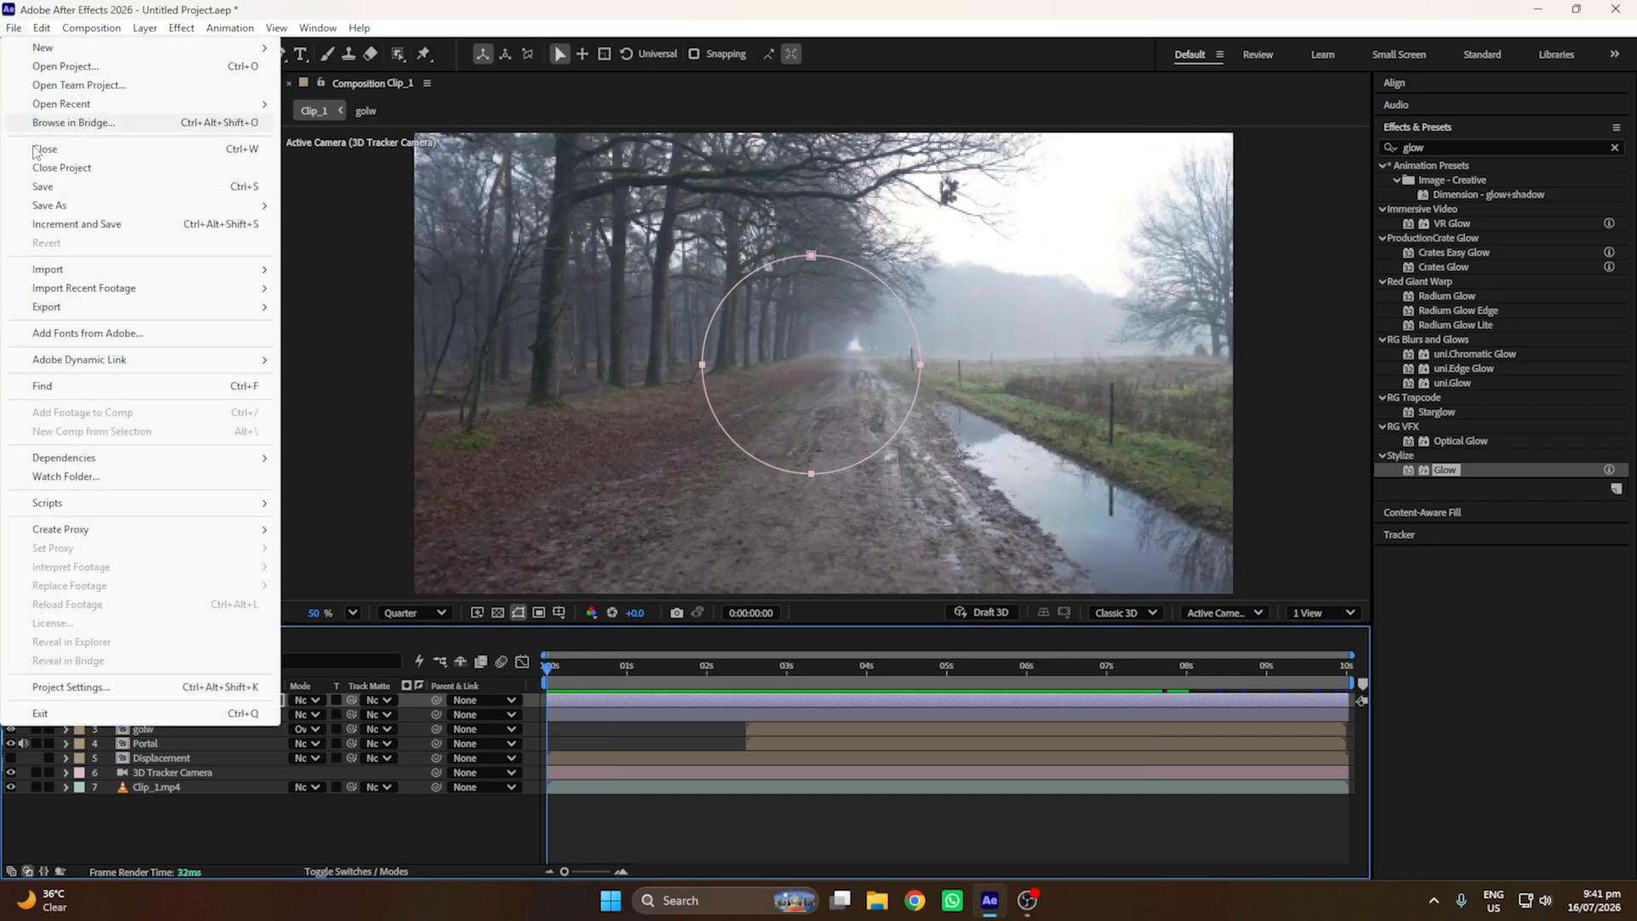
mouse_move(62, 306)
left_click(349, 328)
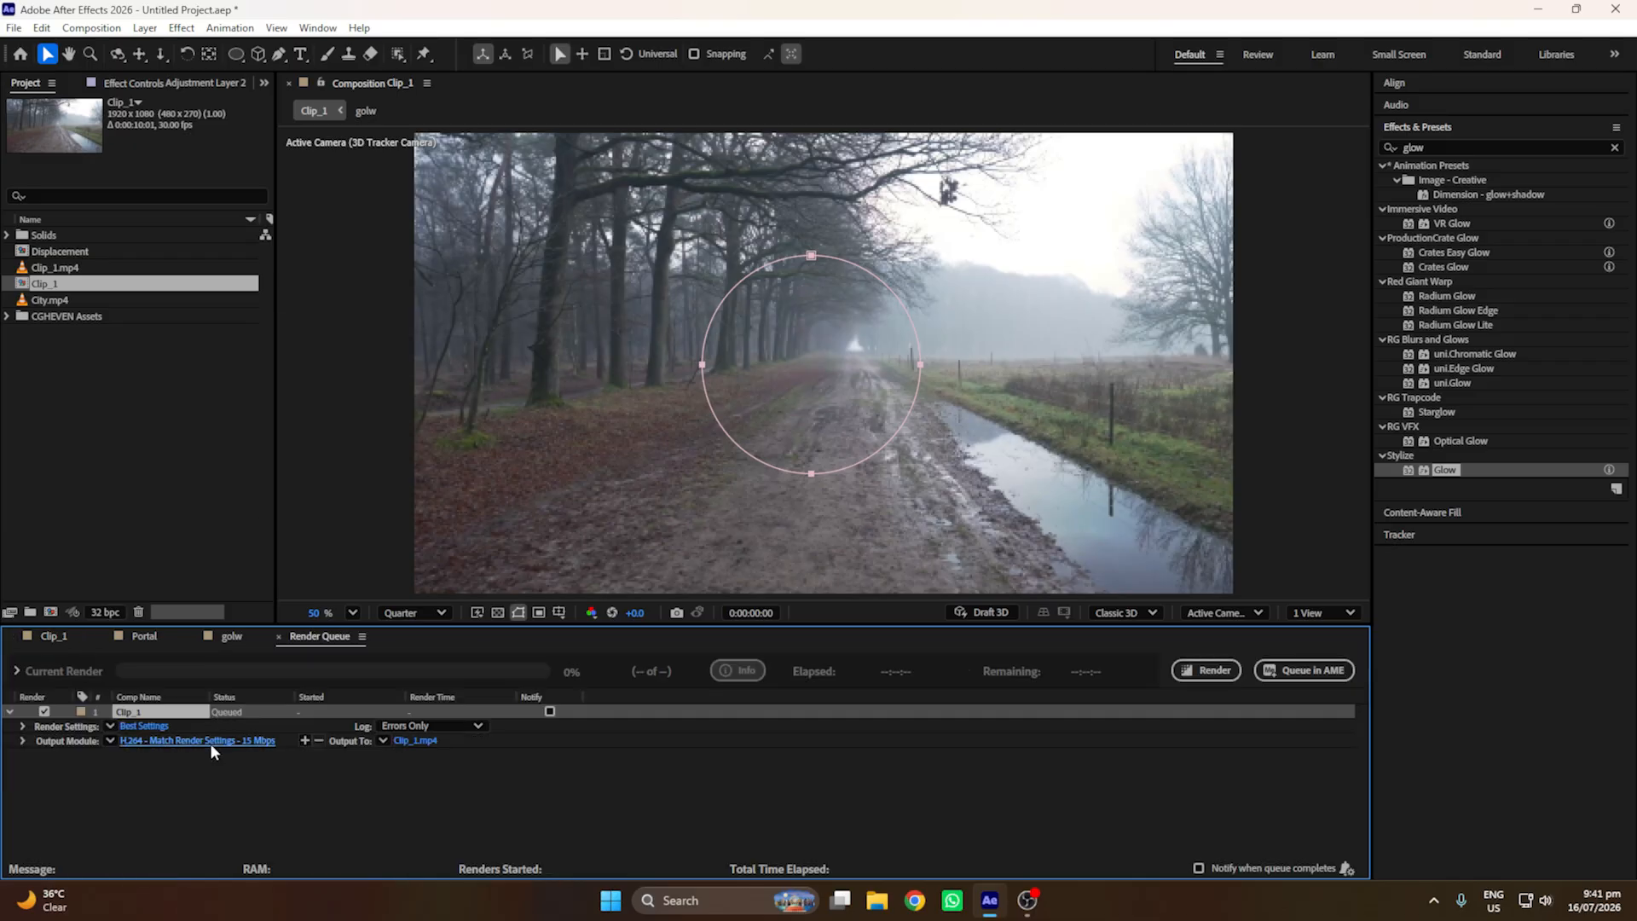
left_click(209, 741)
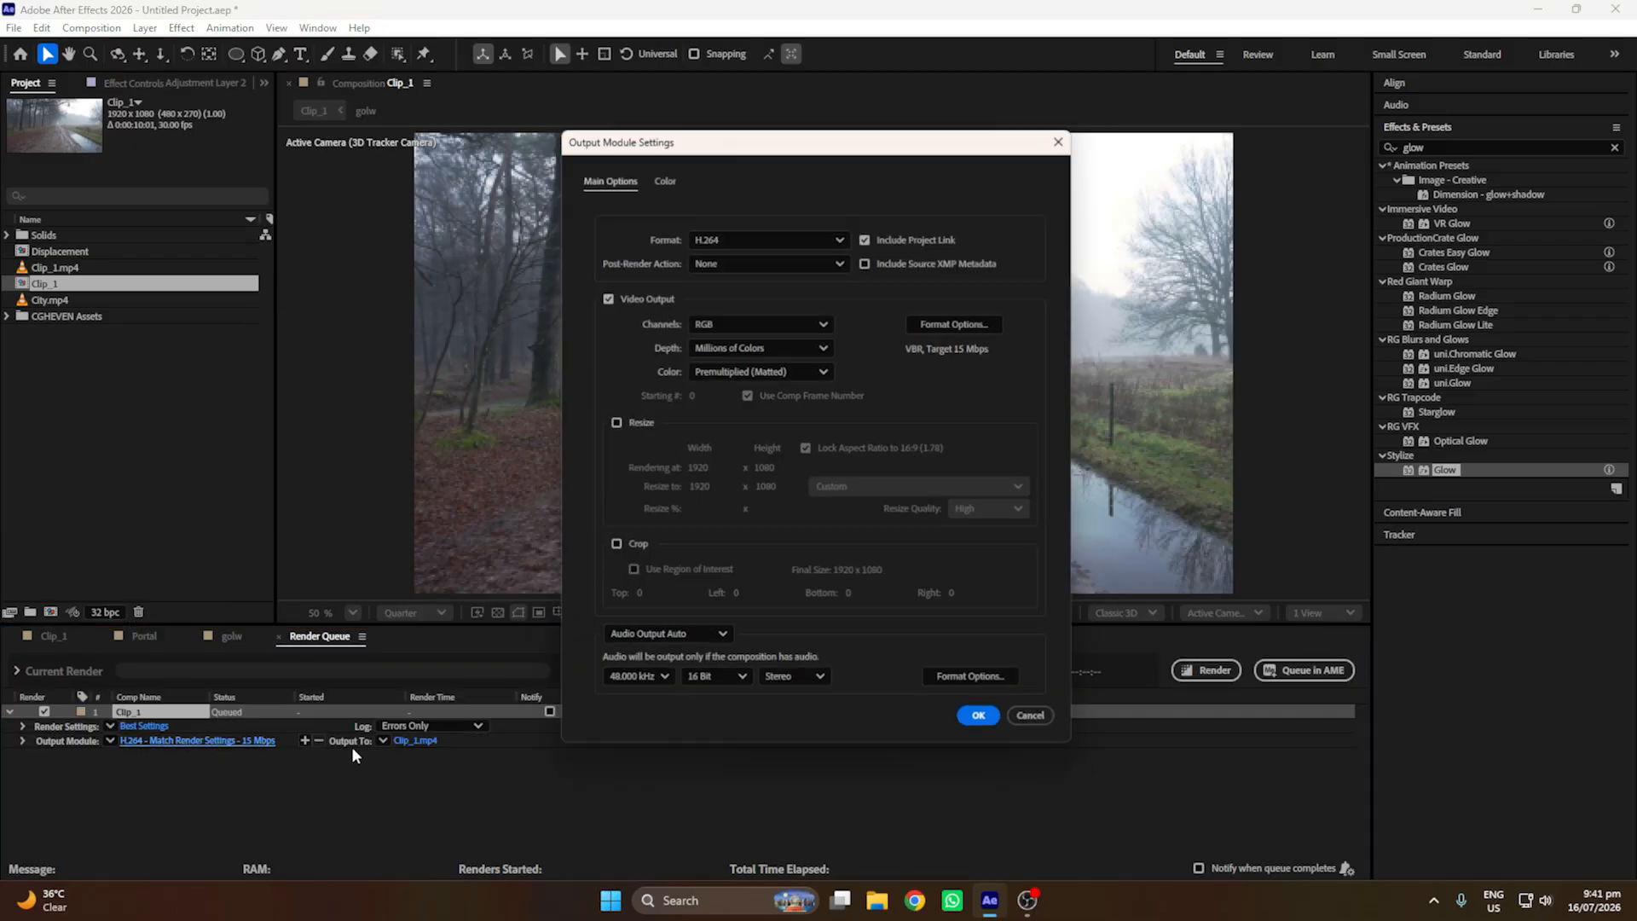
left_click(986, 728)
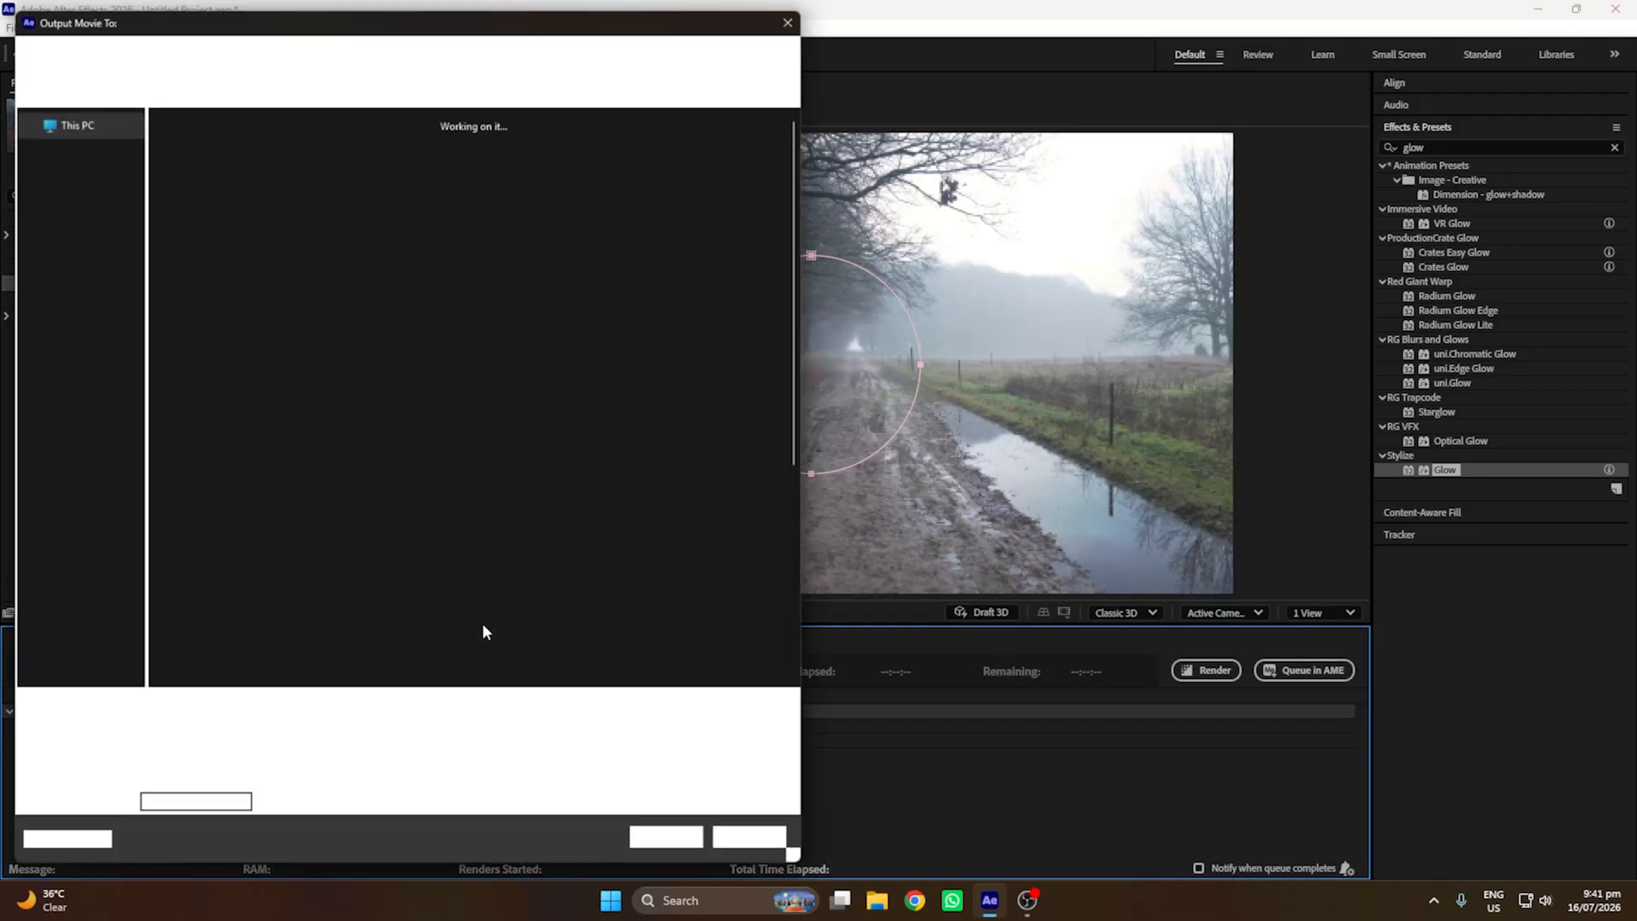
Step: Save the render output as clip.mp4 on the Data (F:) drive and start rendering the queued composition
scroll(443, 665, "down", 4)
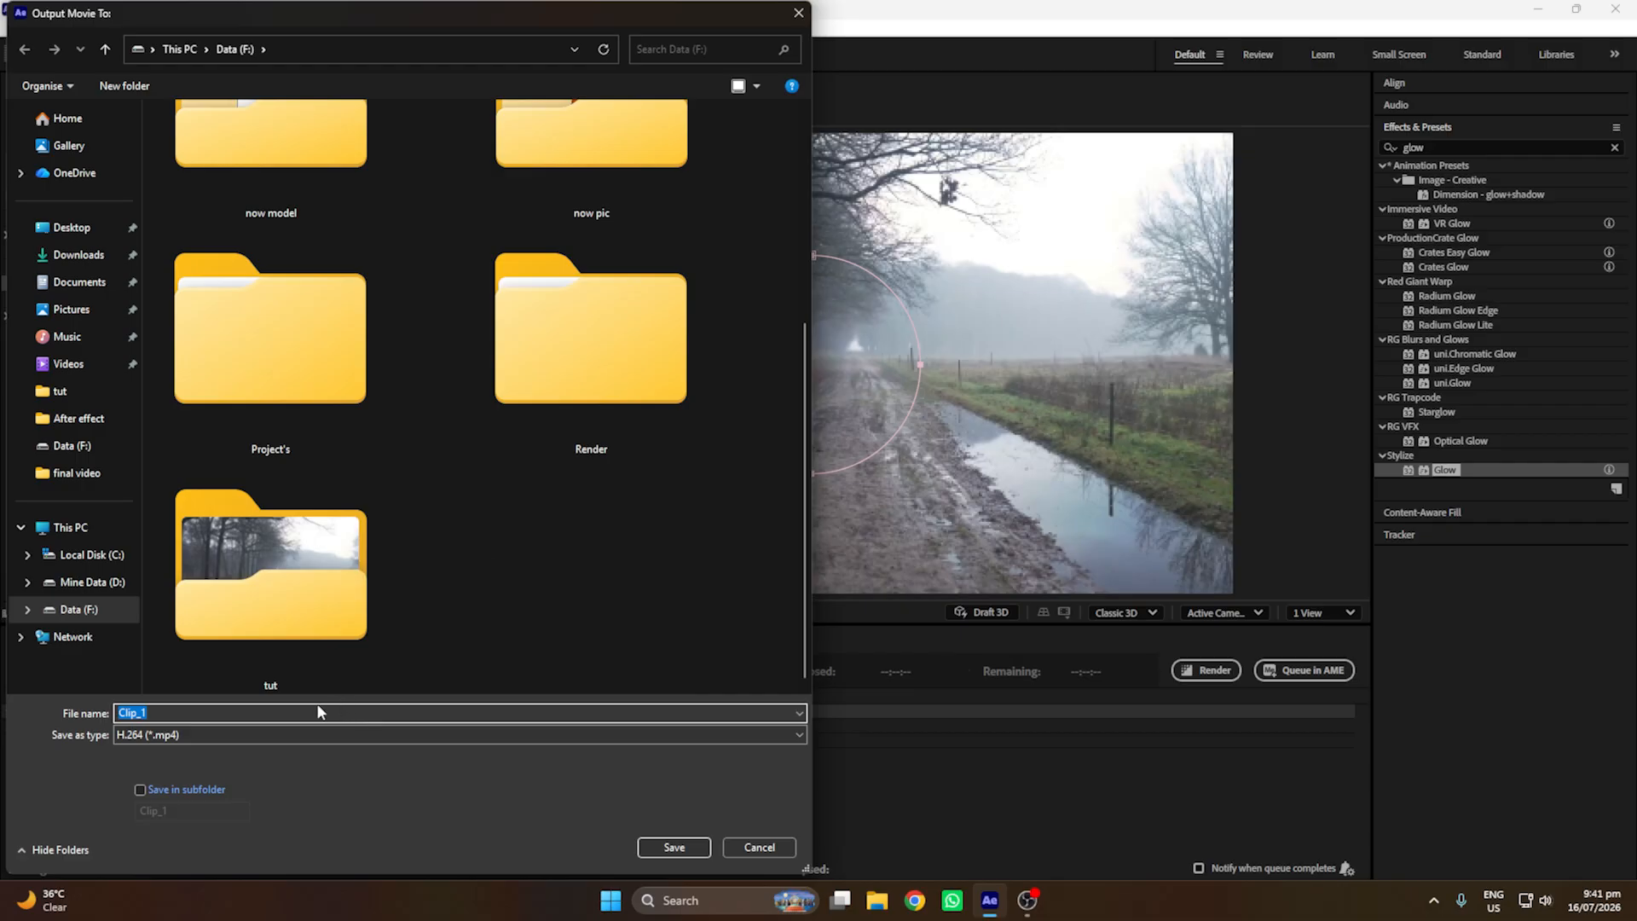
type("cl")
left_click(644, 847)
left_click(1211, 671)
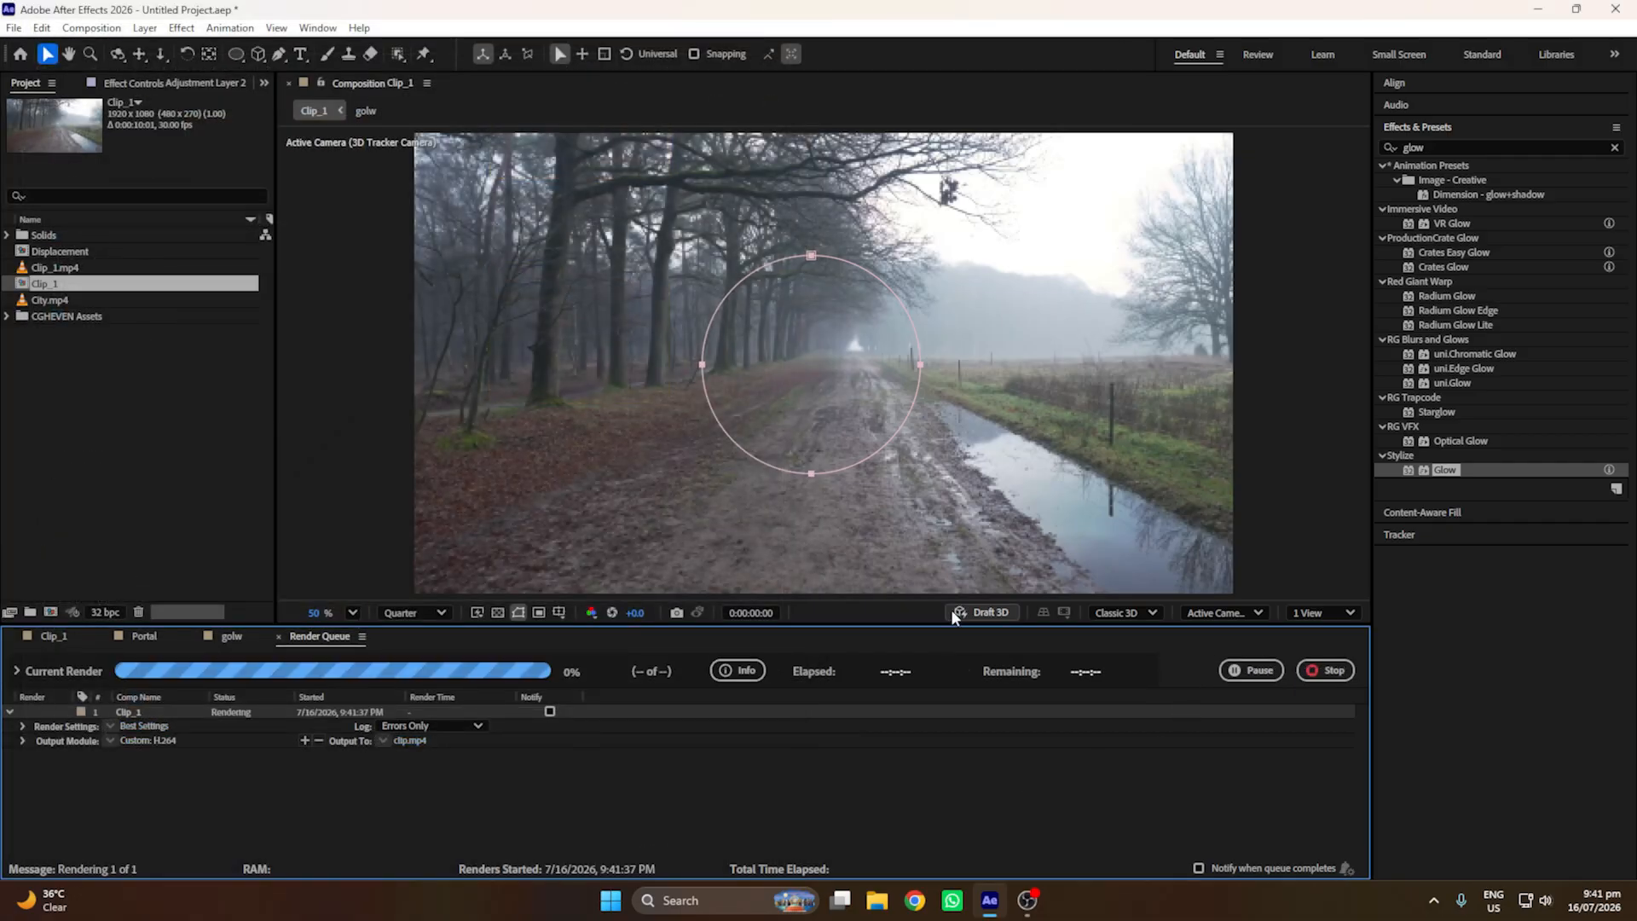